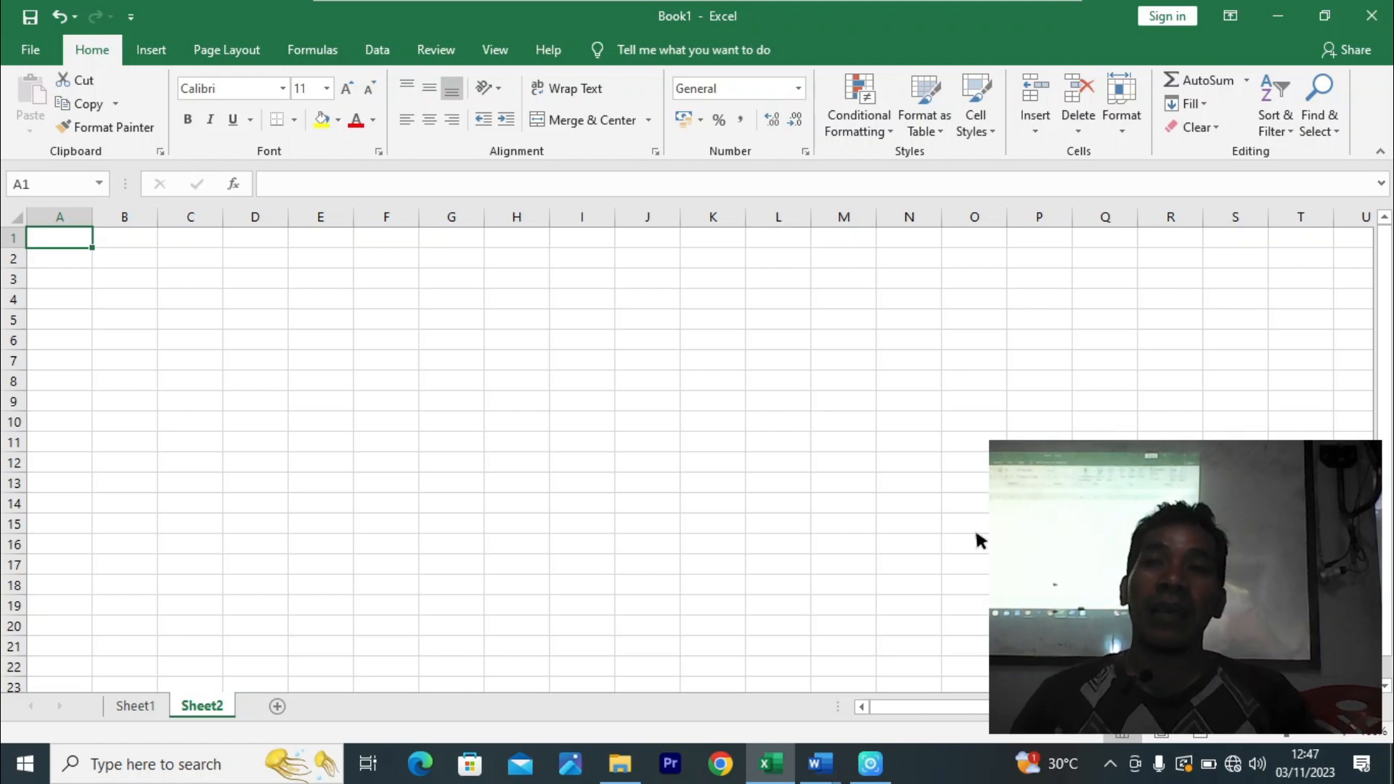
- Bring up the Print page for the empty Book1 workbook, then minimise Excel
{"action": "key", "text": "ctrl+p"}
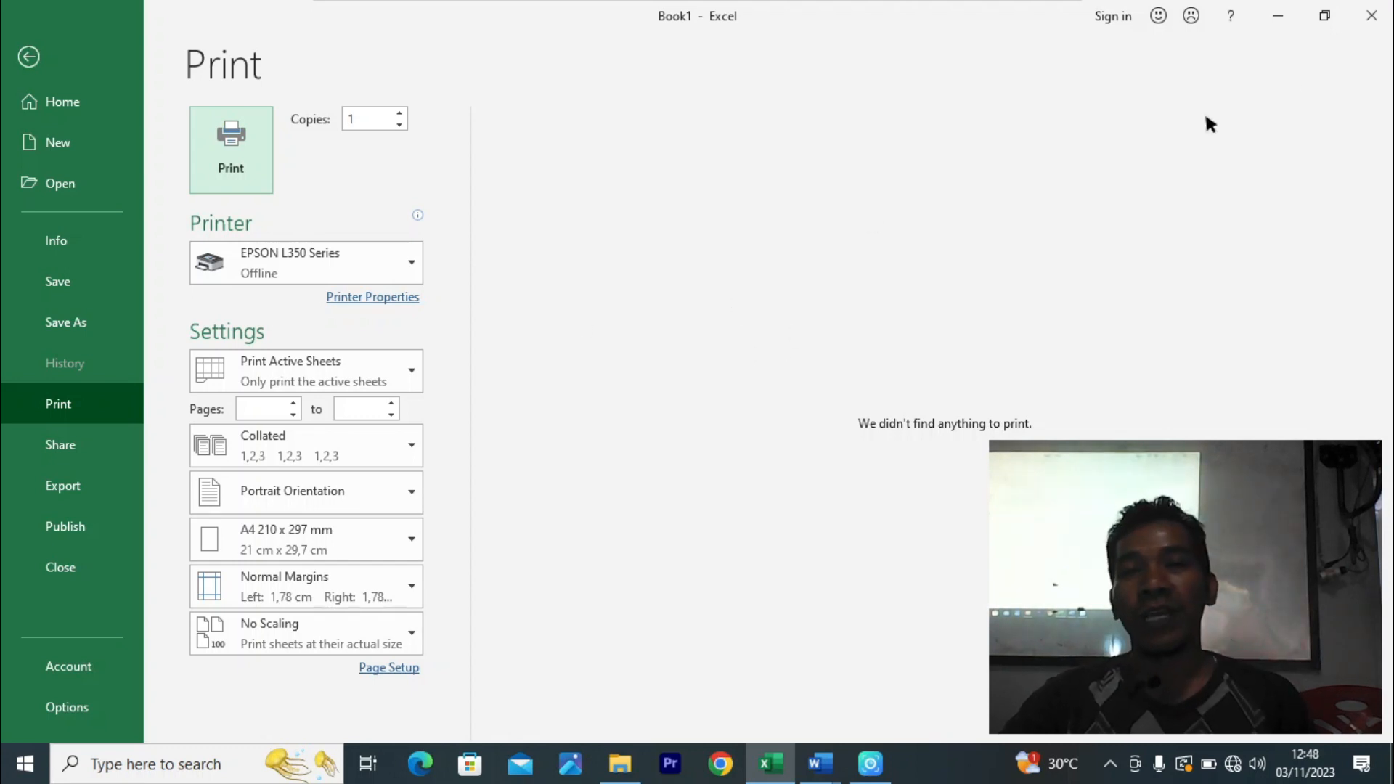
{"action": "left_click", "coordinate": [1276, 21]}
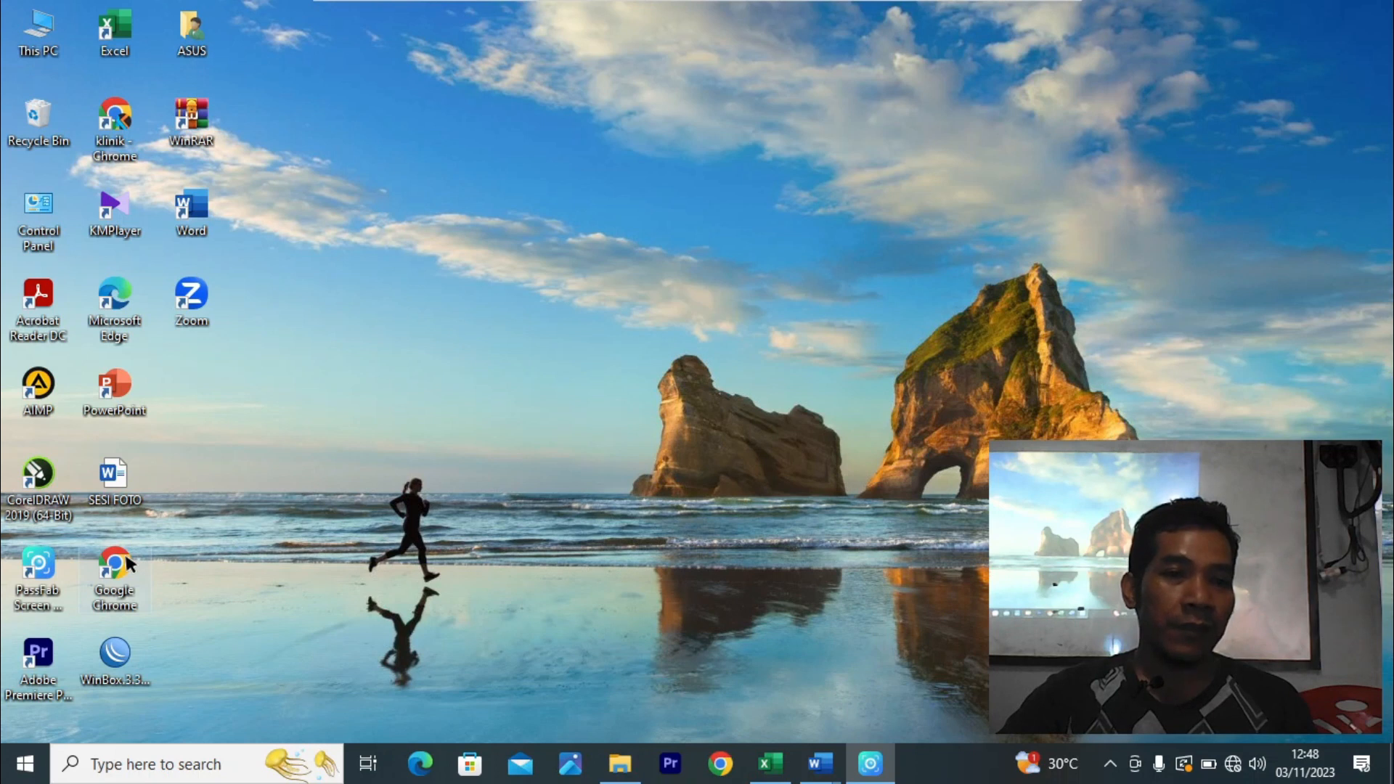
- Launch Chrome, maximise its window, and start a search for 'google'
{"action": "double_click", "coordinate": [125, 134]}
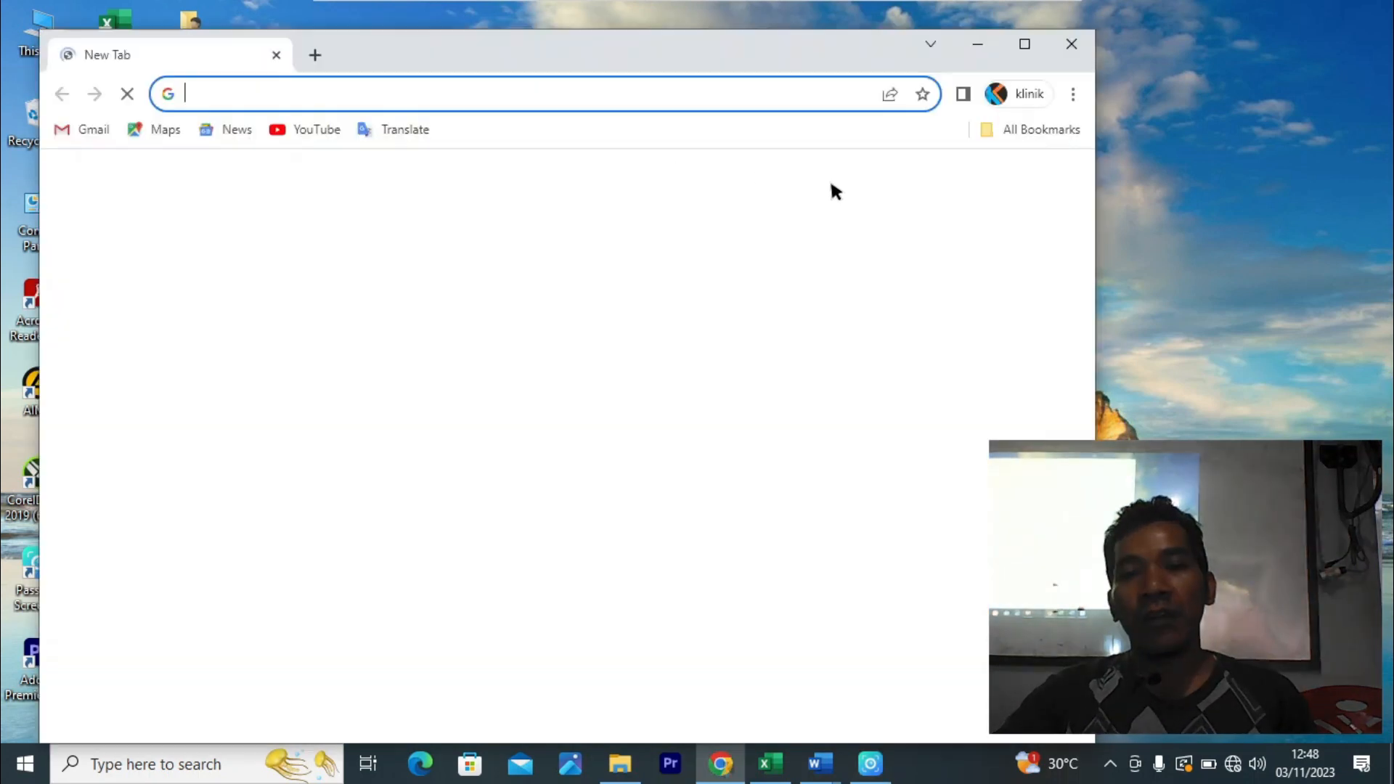
{"action": "left_click", "coordinate": [1025, 44]}
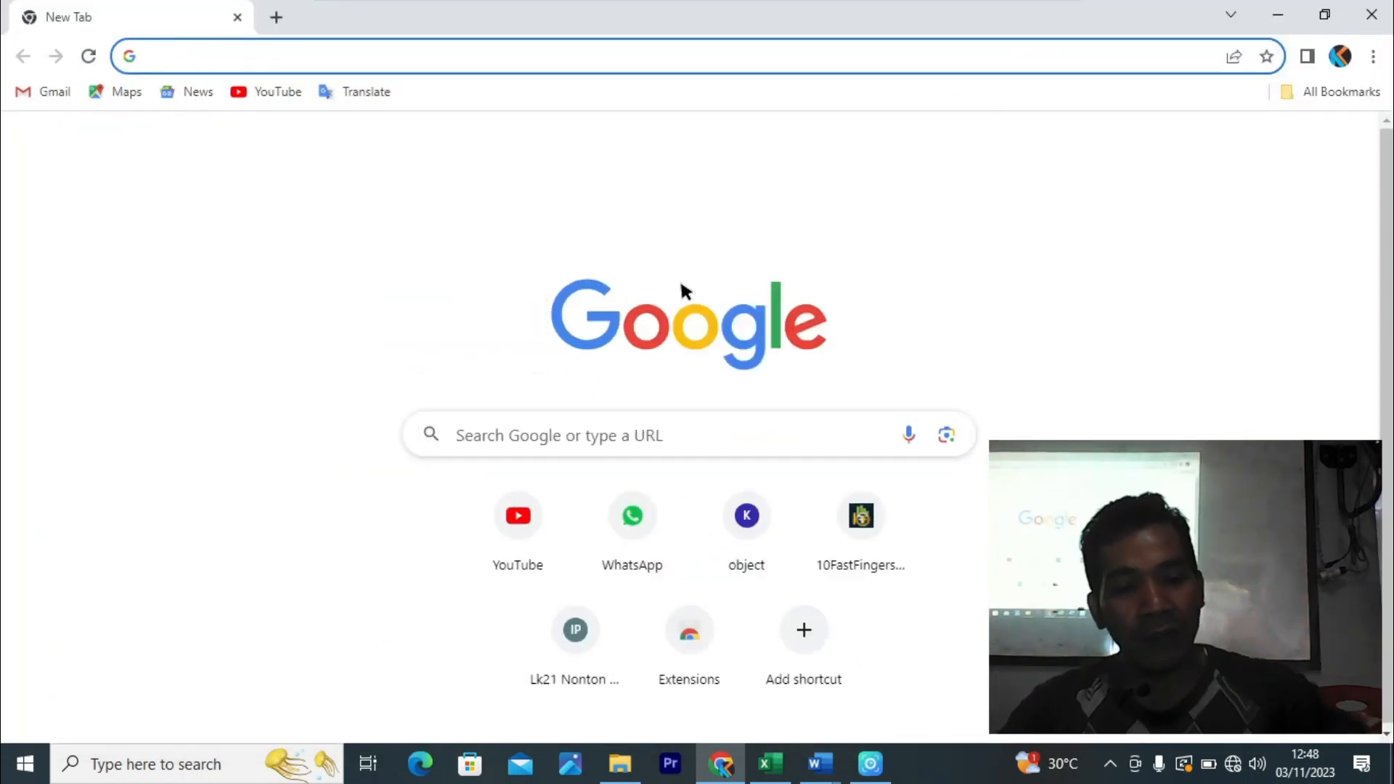
{"action": "type", "text": "g"}
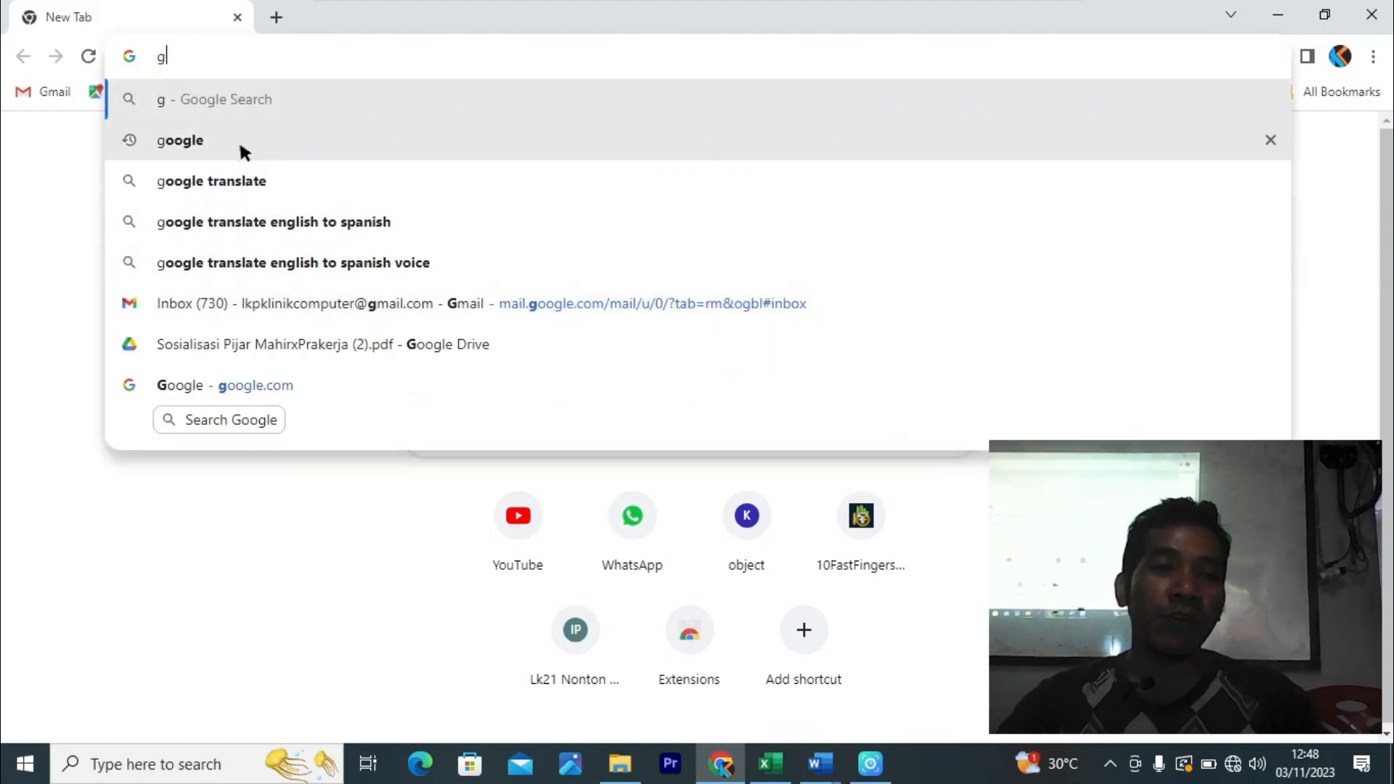
{"action": "left_click", "coordinate": [240, 141]}
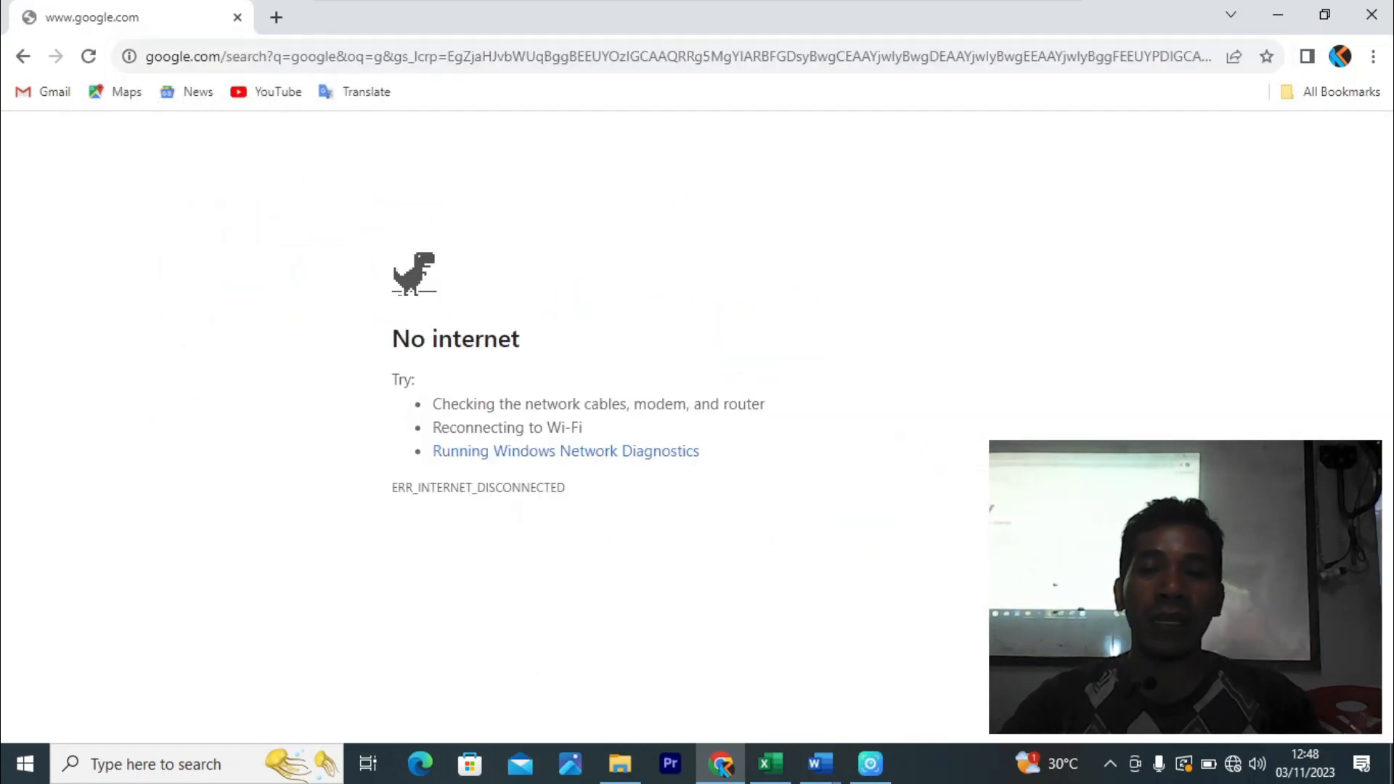
- Connect to Wi‑Fi, open the Google homepage, and search 'driver epson l360'
{"action": "left_click", "coordinate": [1233, 764]}
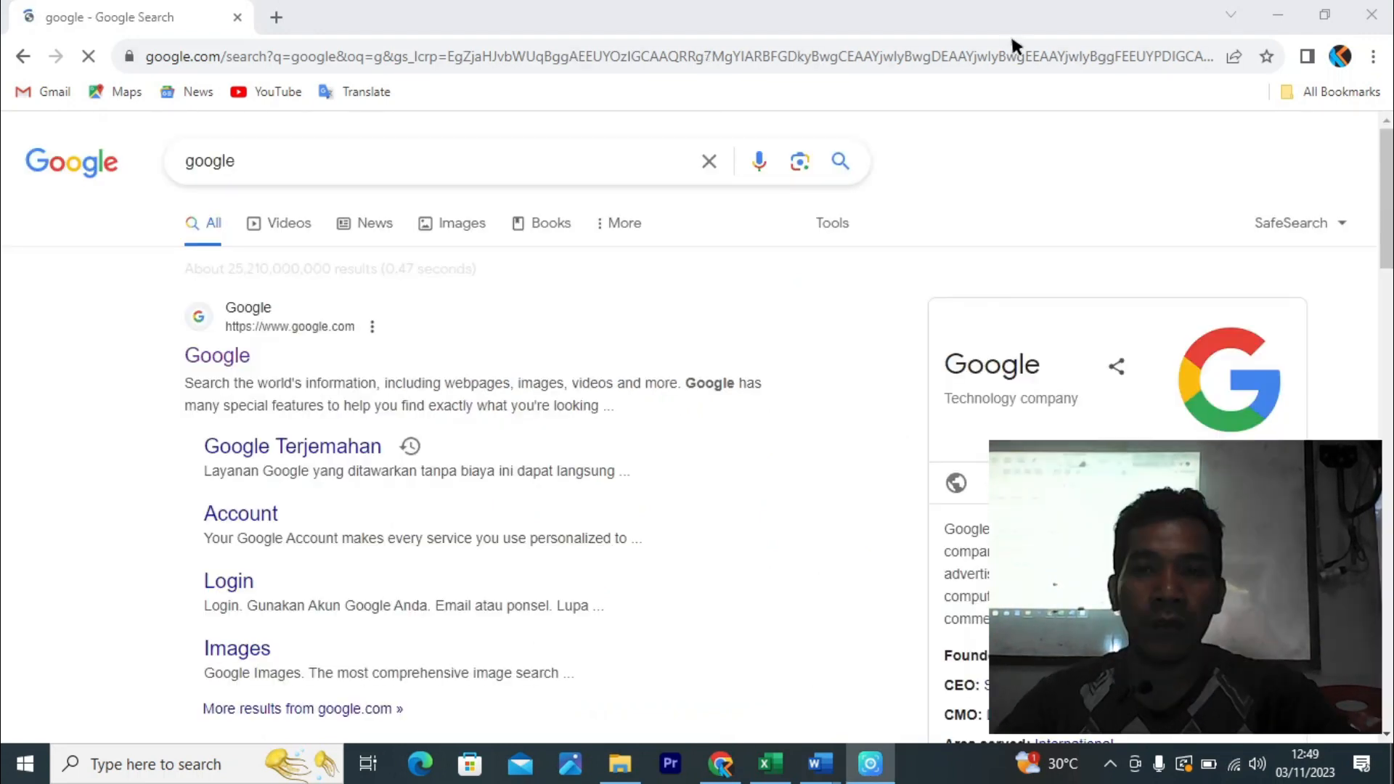
{"action": "left_click", "coordinate": [1011, 33]}
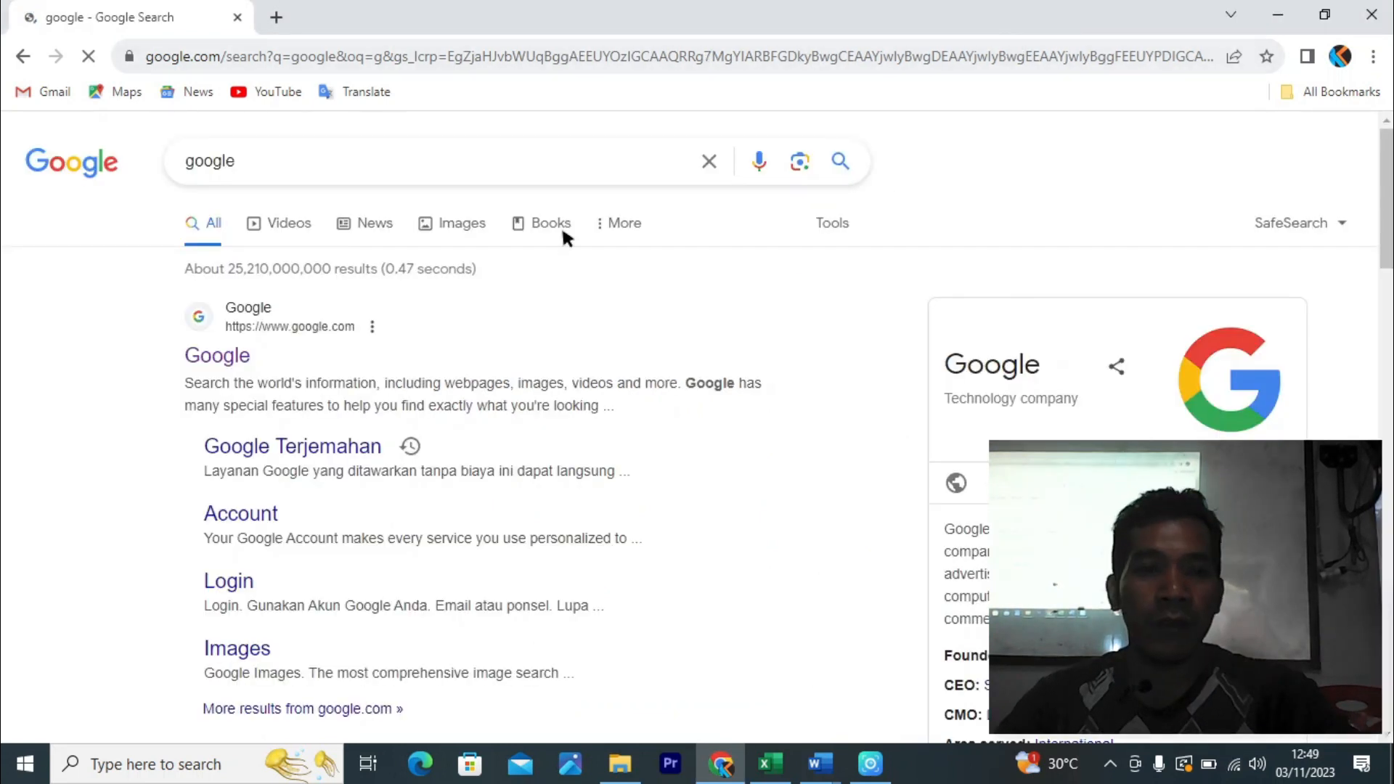
{"action": "left_click", "coordinate": [234, 357]}
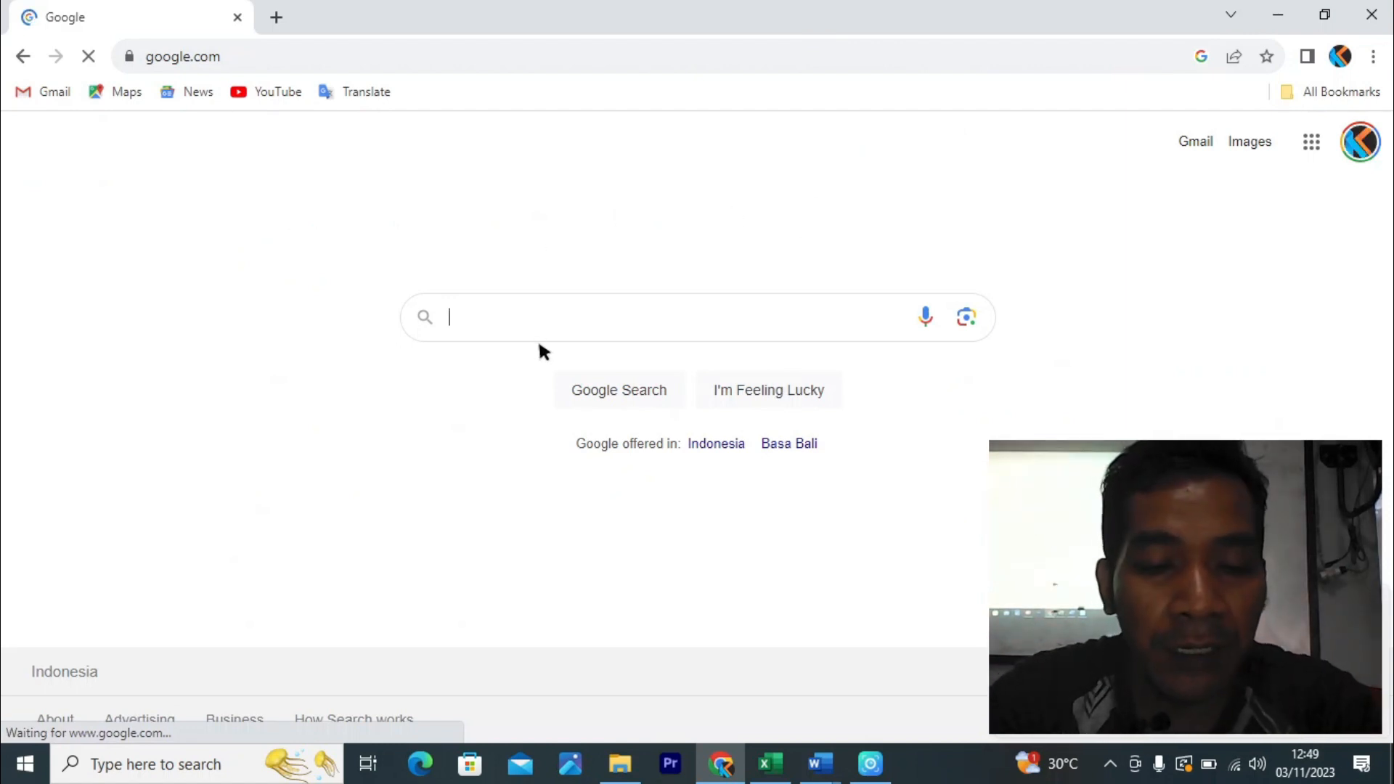
{"action": "type", "text": "driver "}
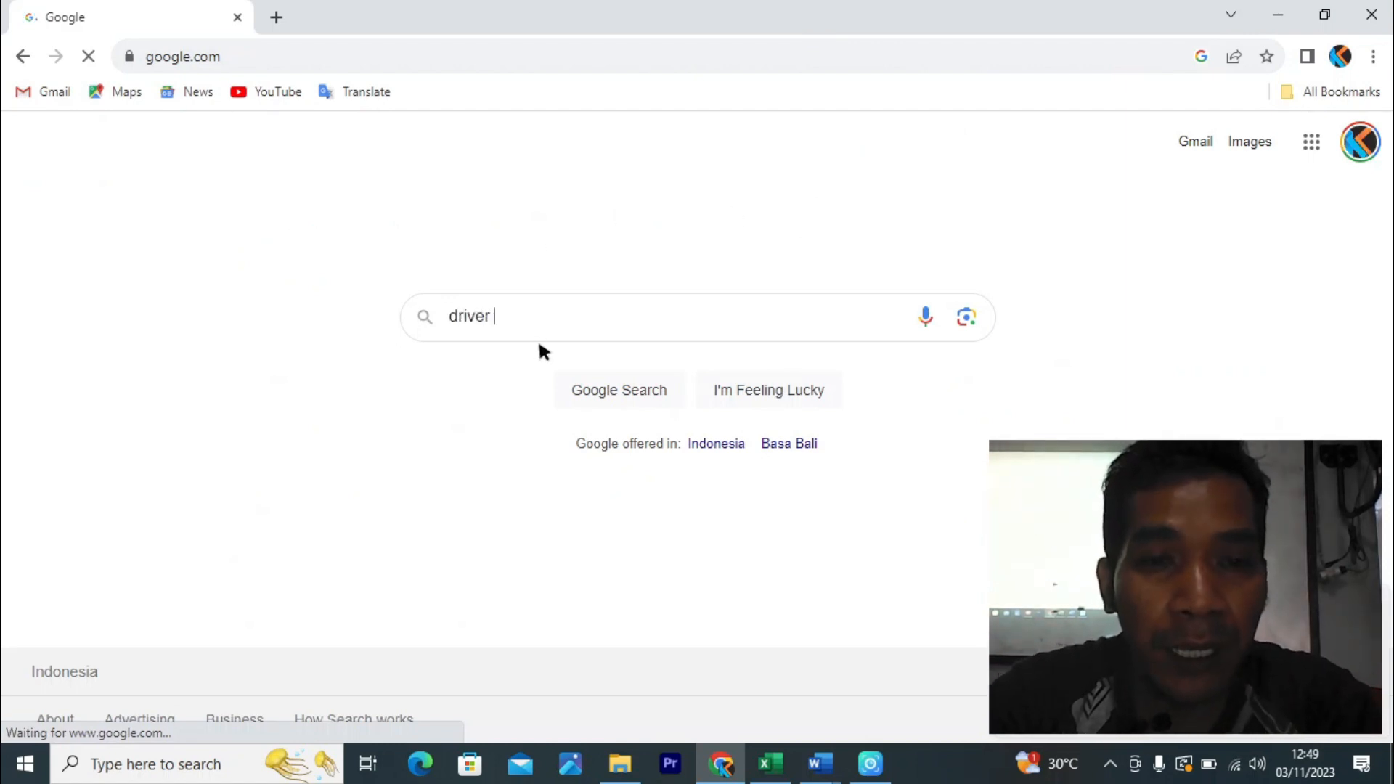
{"action": "type", "text": "epson"}
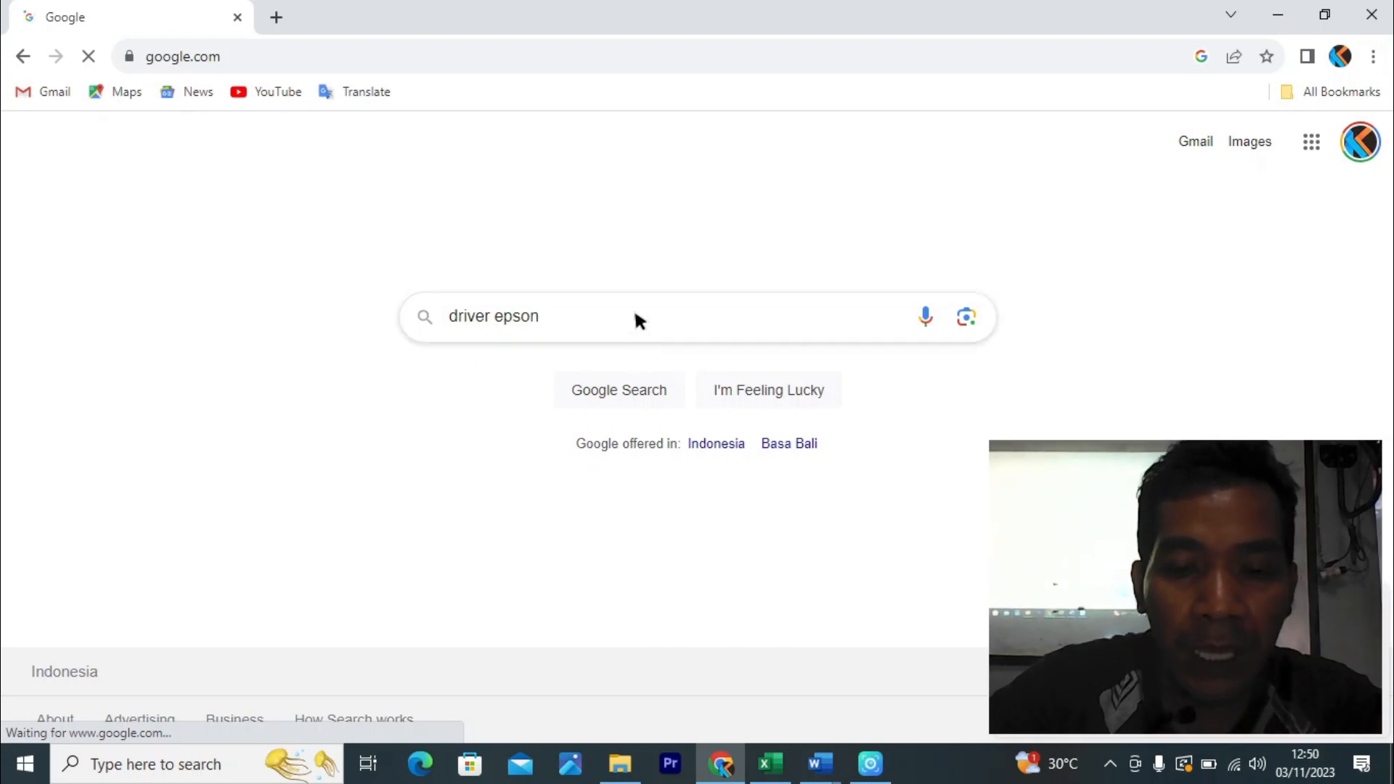
{"action": "type", "text": "360"}
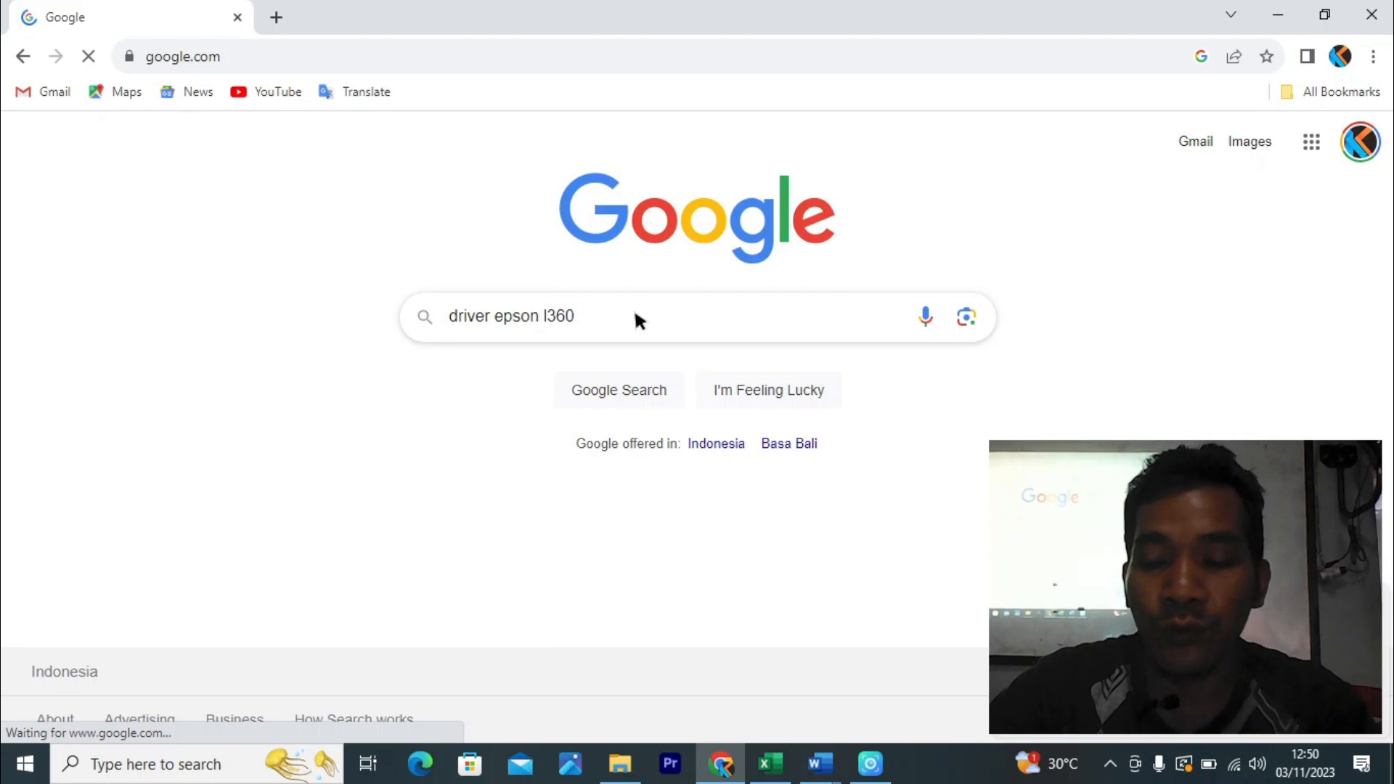
{"action": "scroll", "coordinate": [349, 330], "scroll_direction": "down", "scroll_amount": 5}
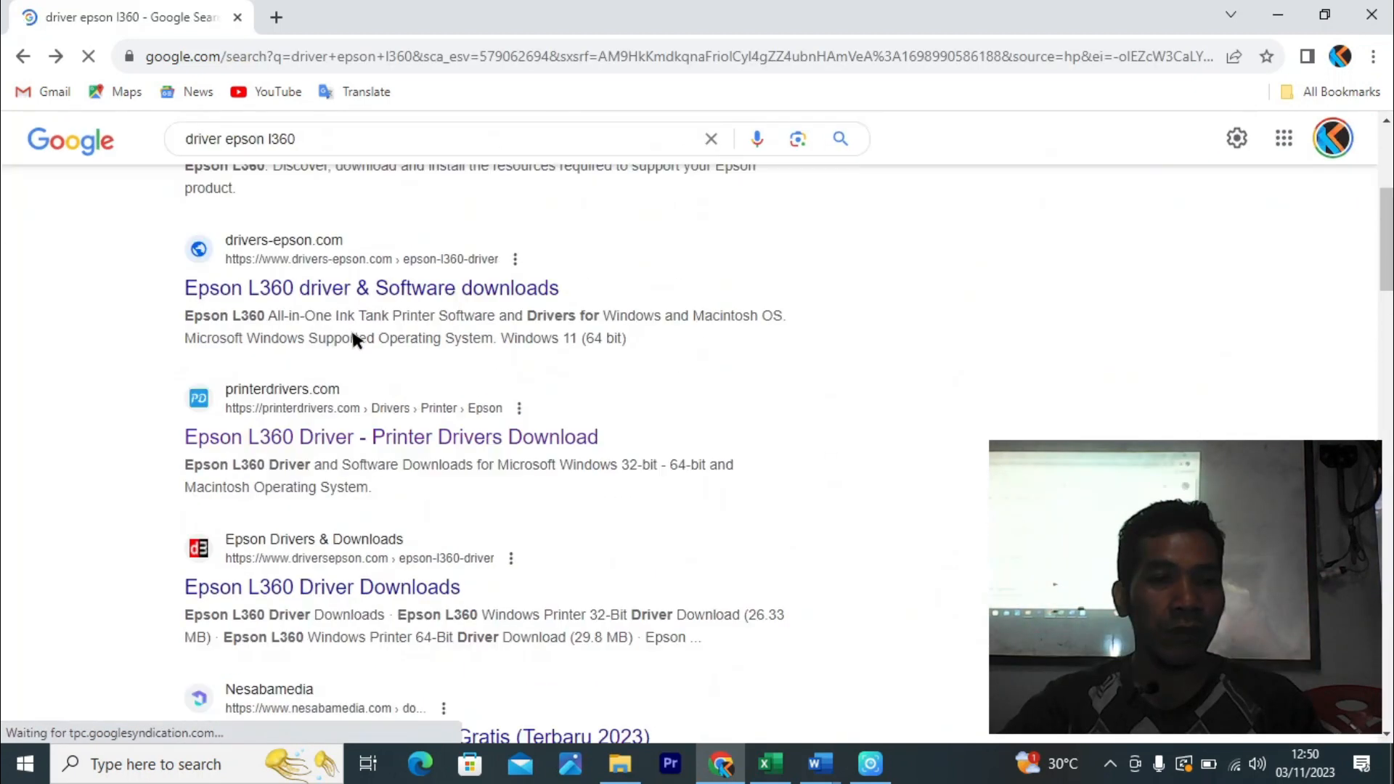
- Open the Epson L360 support page, go to its Downloads section and expand Drivers
{"action": "scroll", "coordinate": [350, 336], "scroll_direction": "up", "scroll_amount": 5}
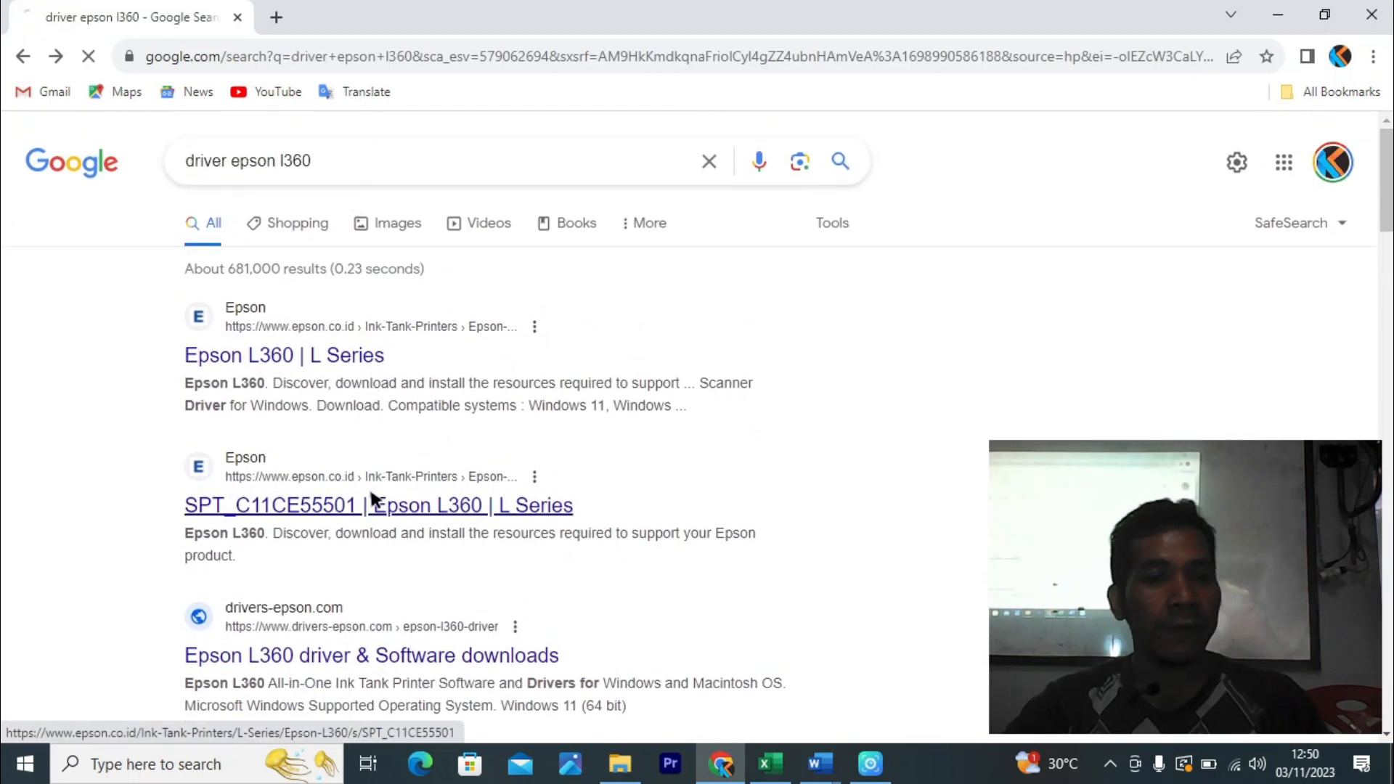
{"action": "left_click", "coordinate": [367, 504]}
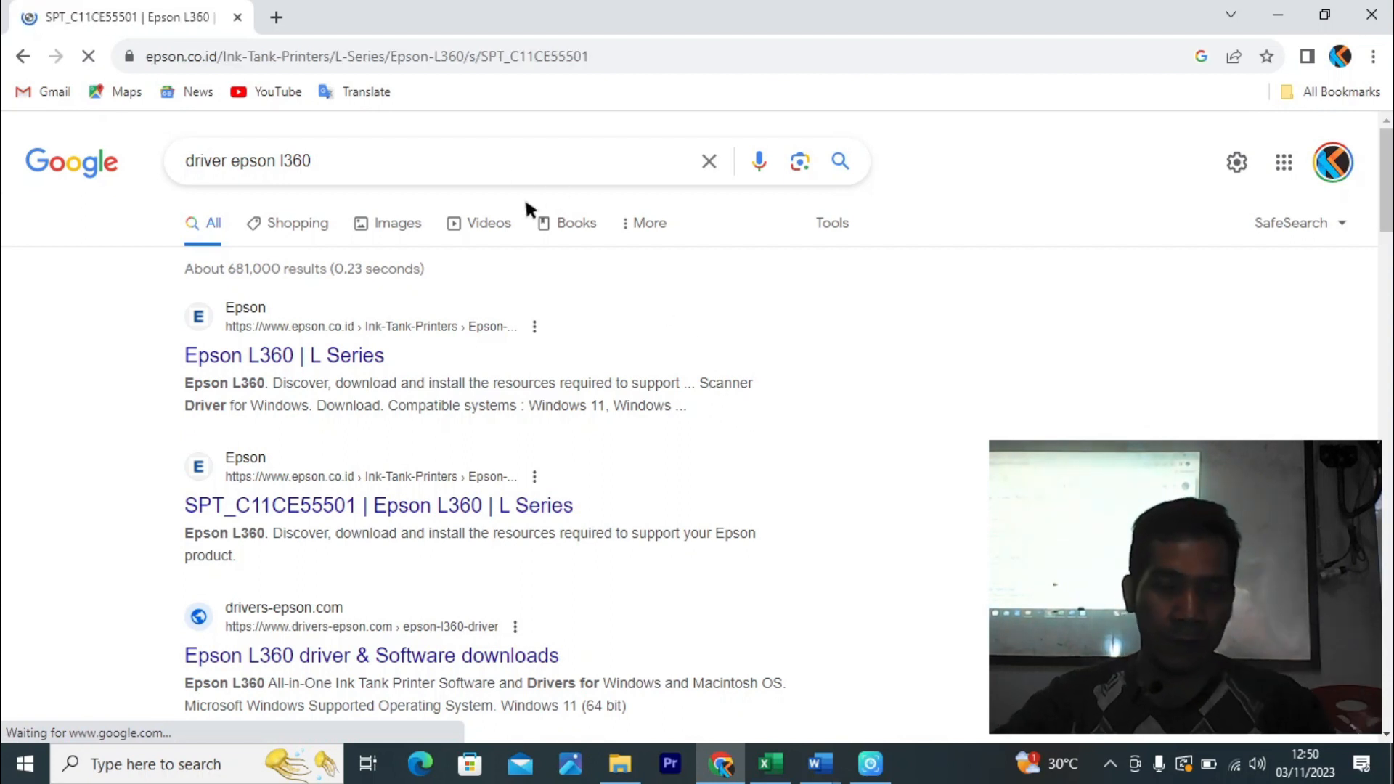
{"action": "scroll", "coordinate": [545, 367], "scroll_direction": "down", "scroll_amount": 5}
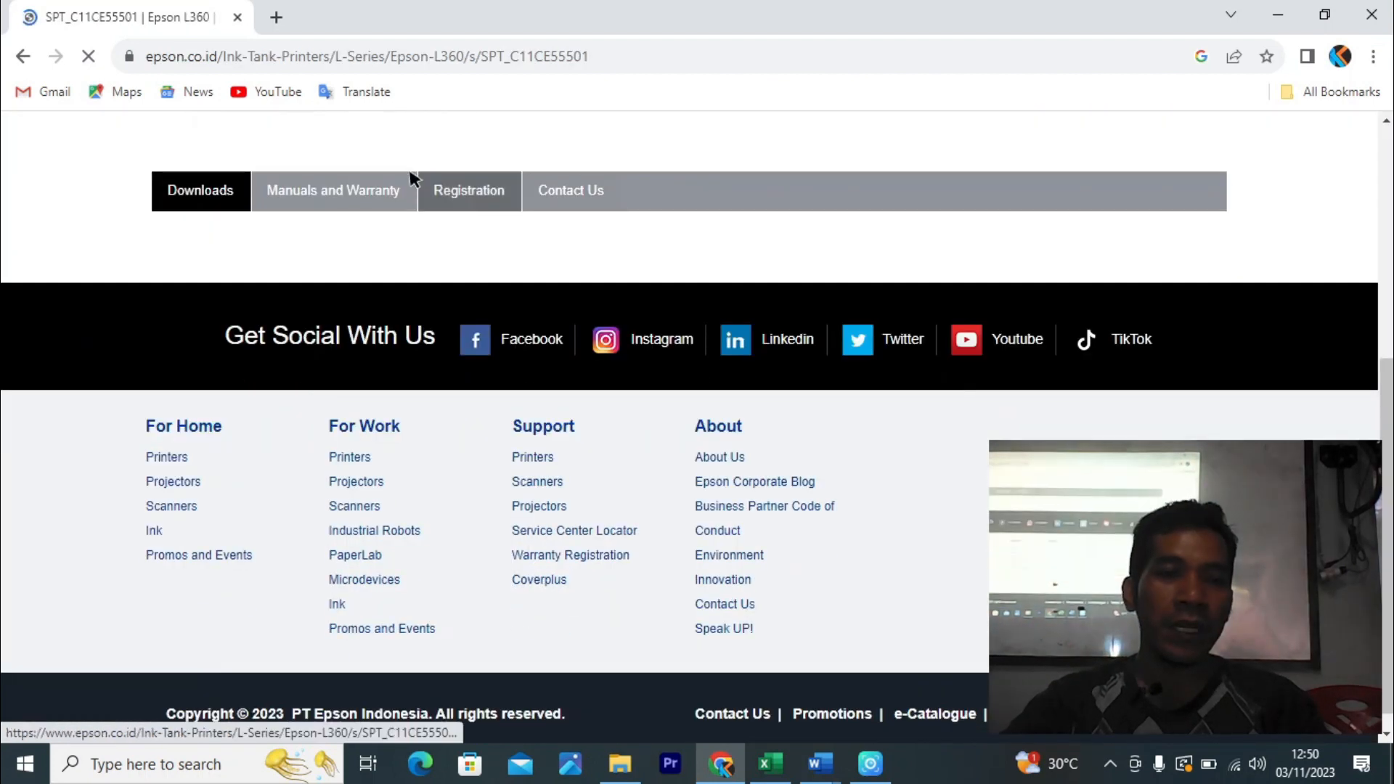
{"action": "left_click", "coordinate": [207, 195]}
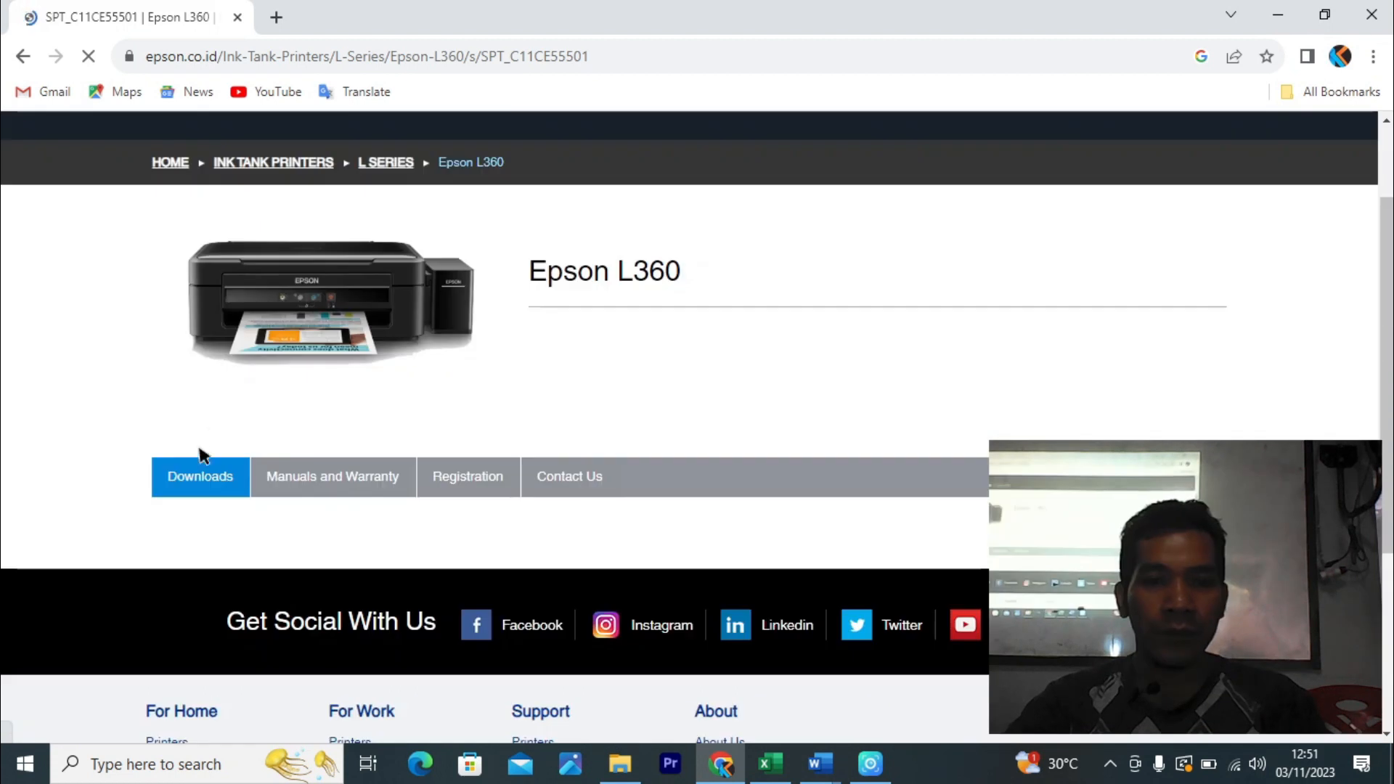
{"action": "scroll", "coordinate": [230, 501], "scroll_direction": "down", "scroll_amount": 5}
{"action": "scroll", "coordinate": [364, 301], "scroll_direction": "up", "scroll_amount": 3}
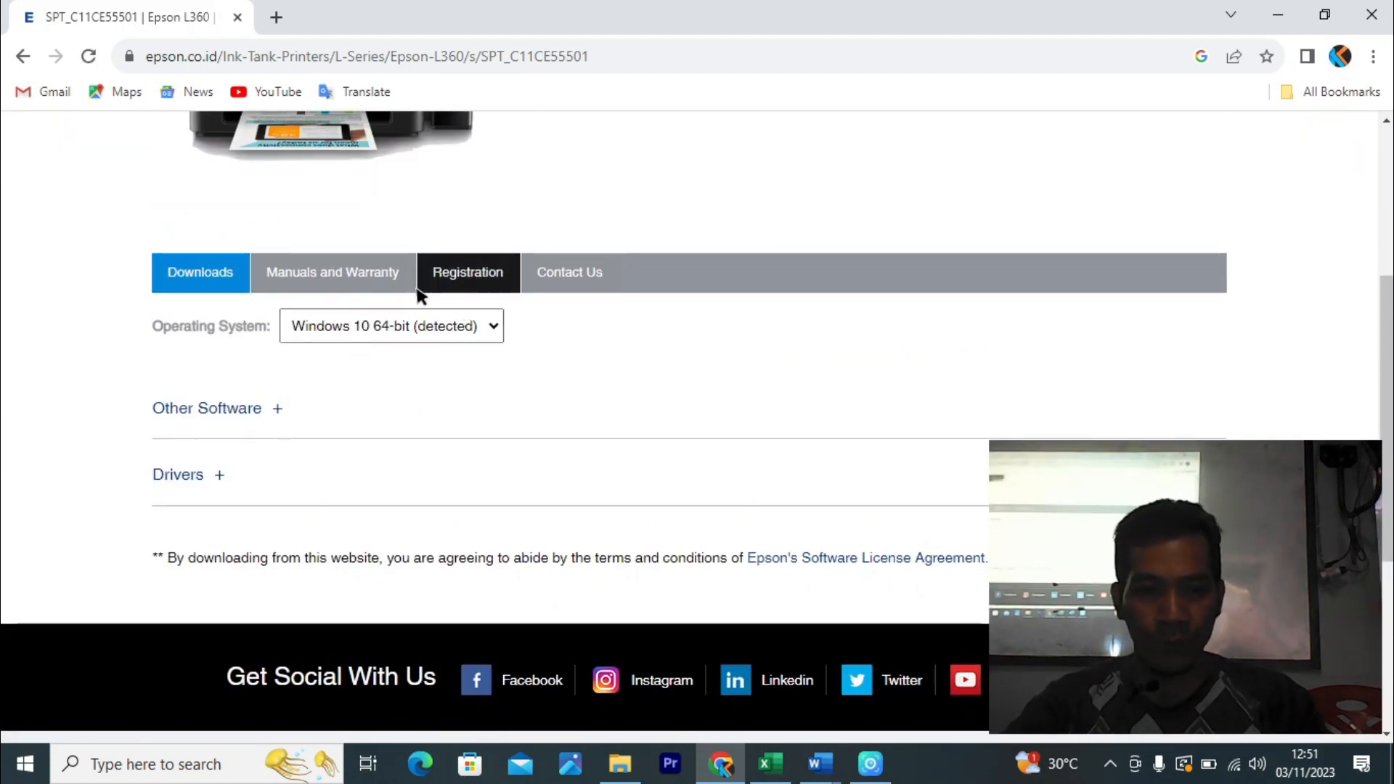
{"action": "left_click", "coordinate": [215, 473]}
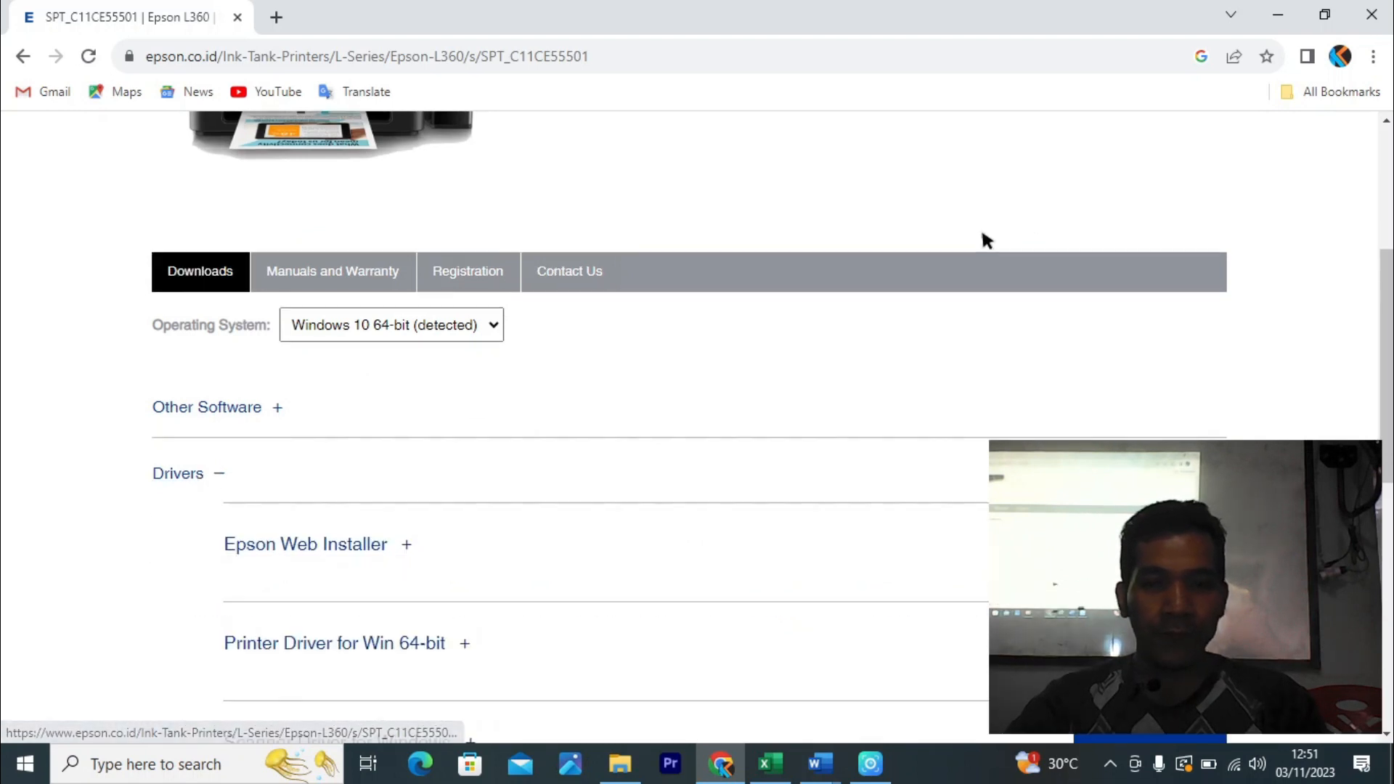
- Download the Printer Driver for Win 64-bit and accept the licence agreement
{"action": "scroll", "coordinate": [983, 240], "scroll_direction": "down", "scroll_amount": 4}
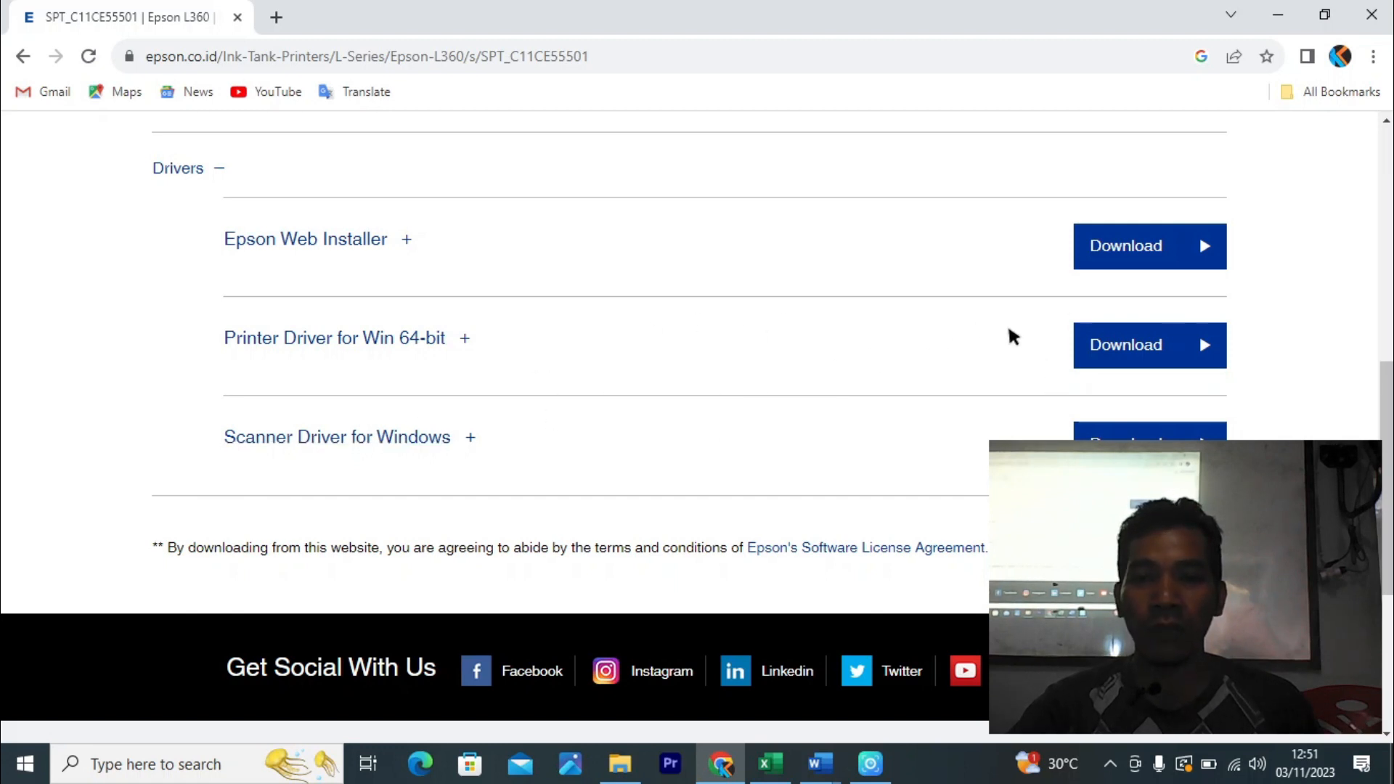
{"action": "left_click", "coordinate": [1095, 346]}
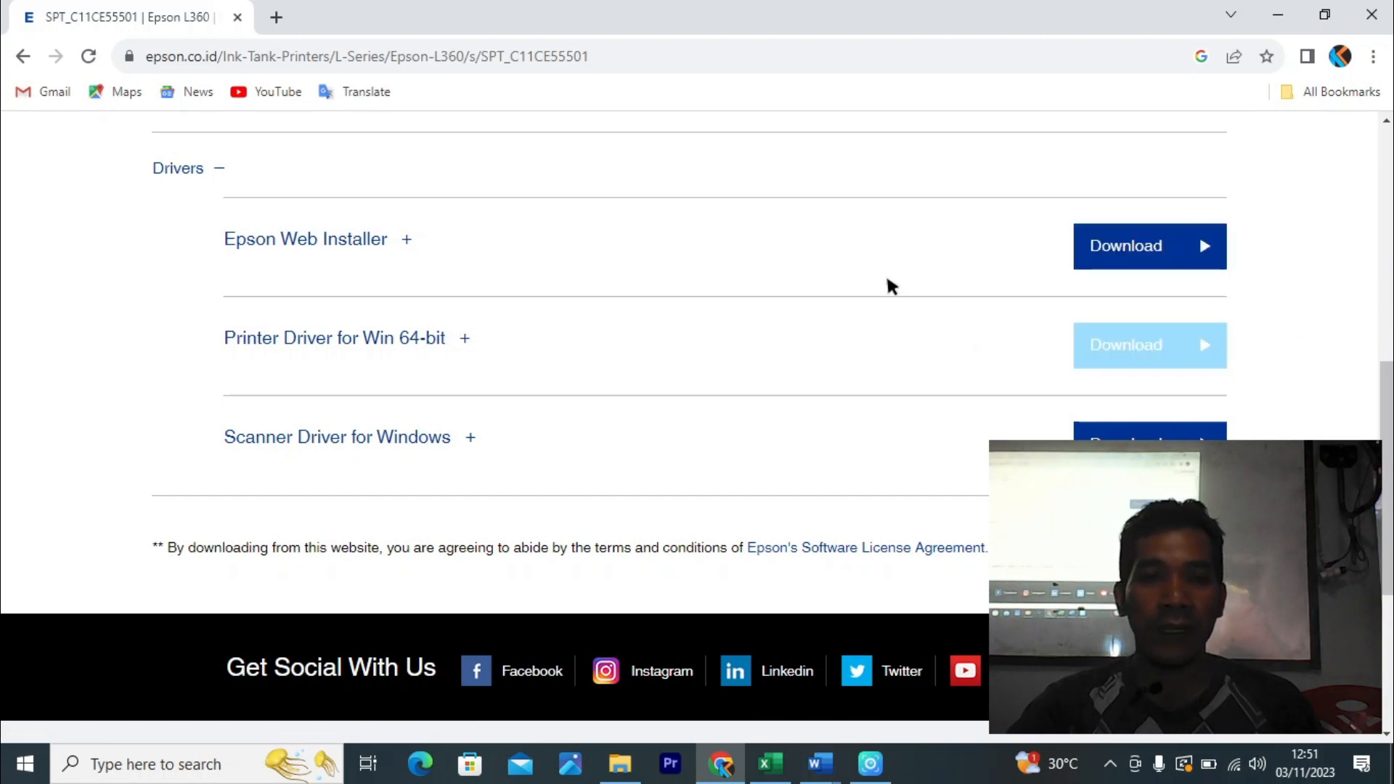
{"action": "left_click", "coordinate": [1129, 352]}
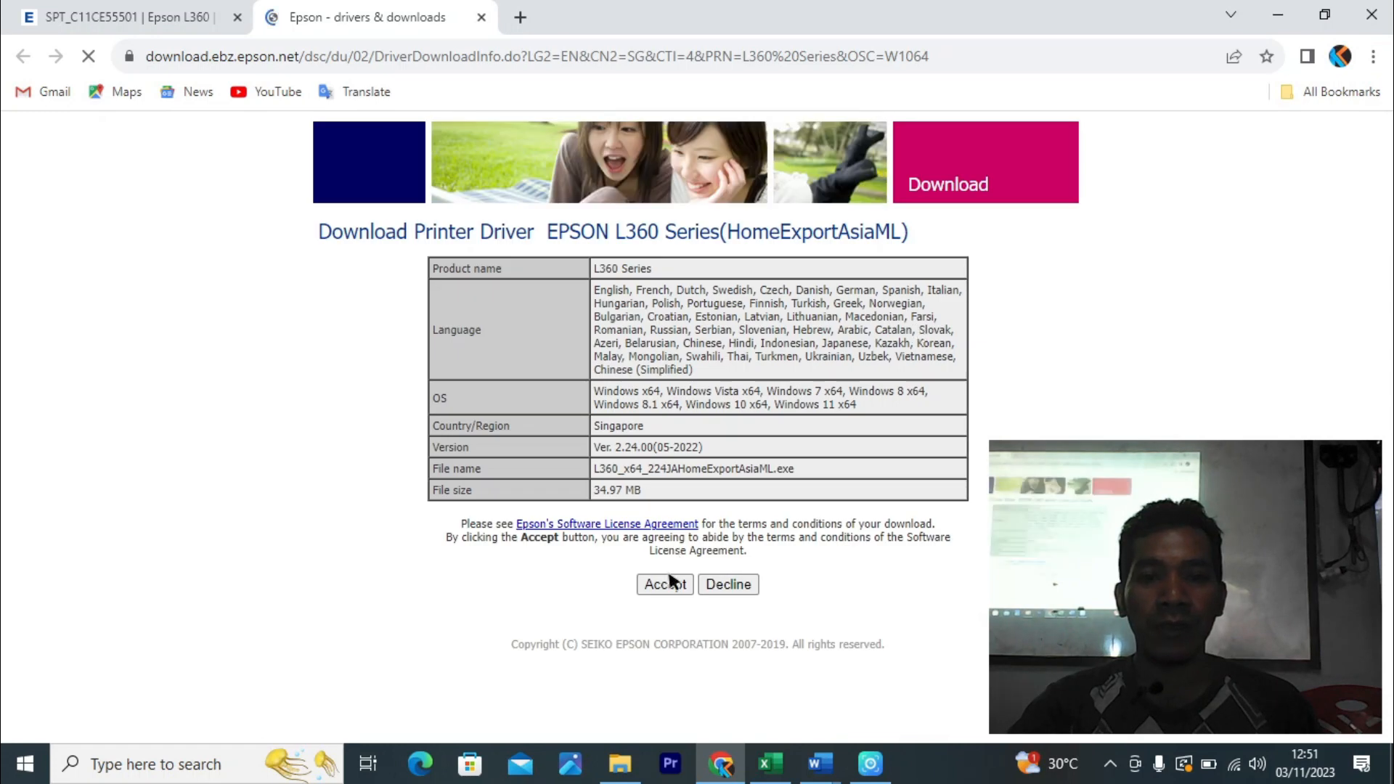
{"action": "left_click", "coordinate": [667, 582]}
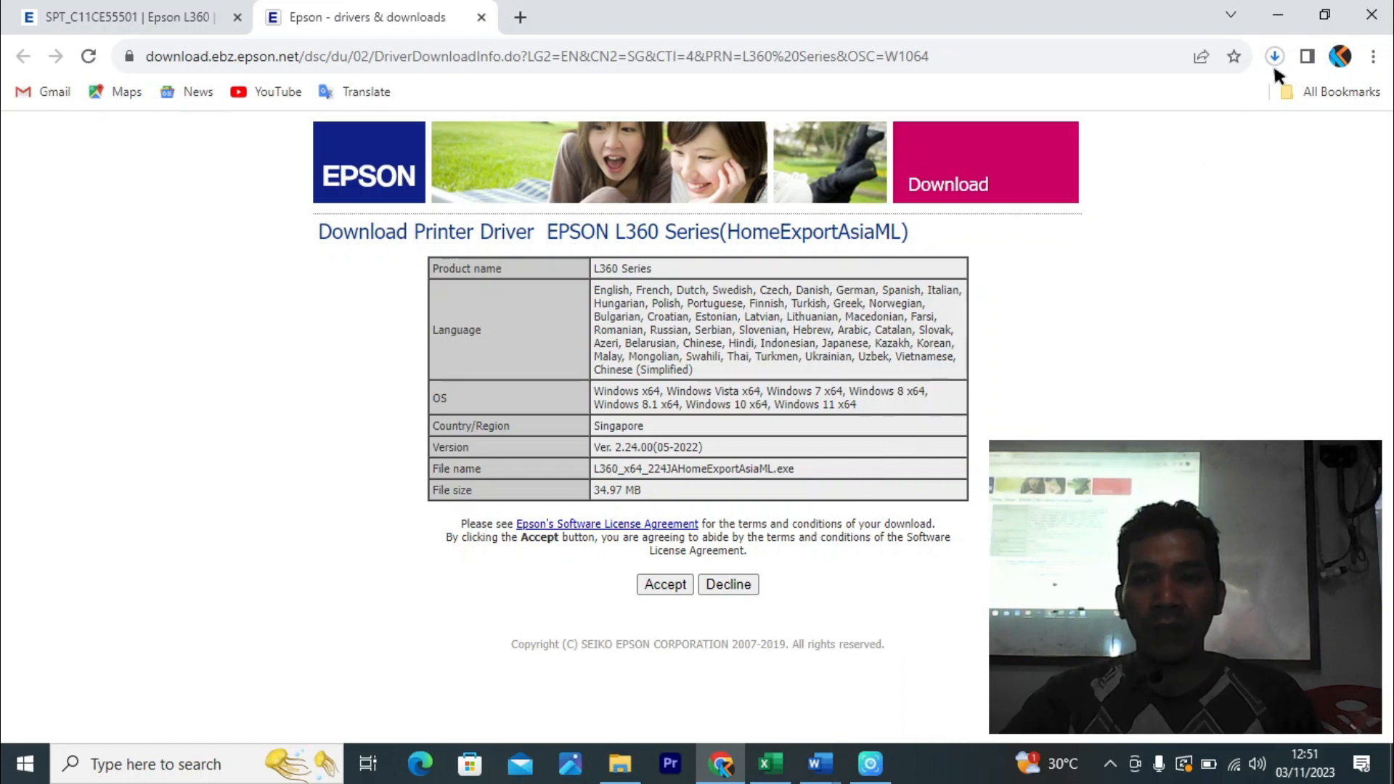
- Back in Excel's Print page, select EPSON L360 Series as the printer
{"action": "left_click", "coordinate": [771, 763]}
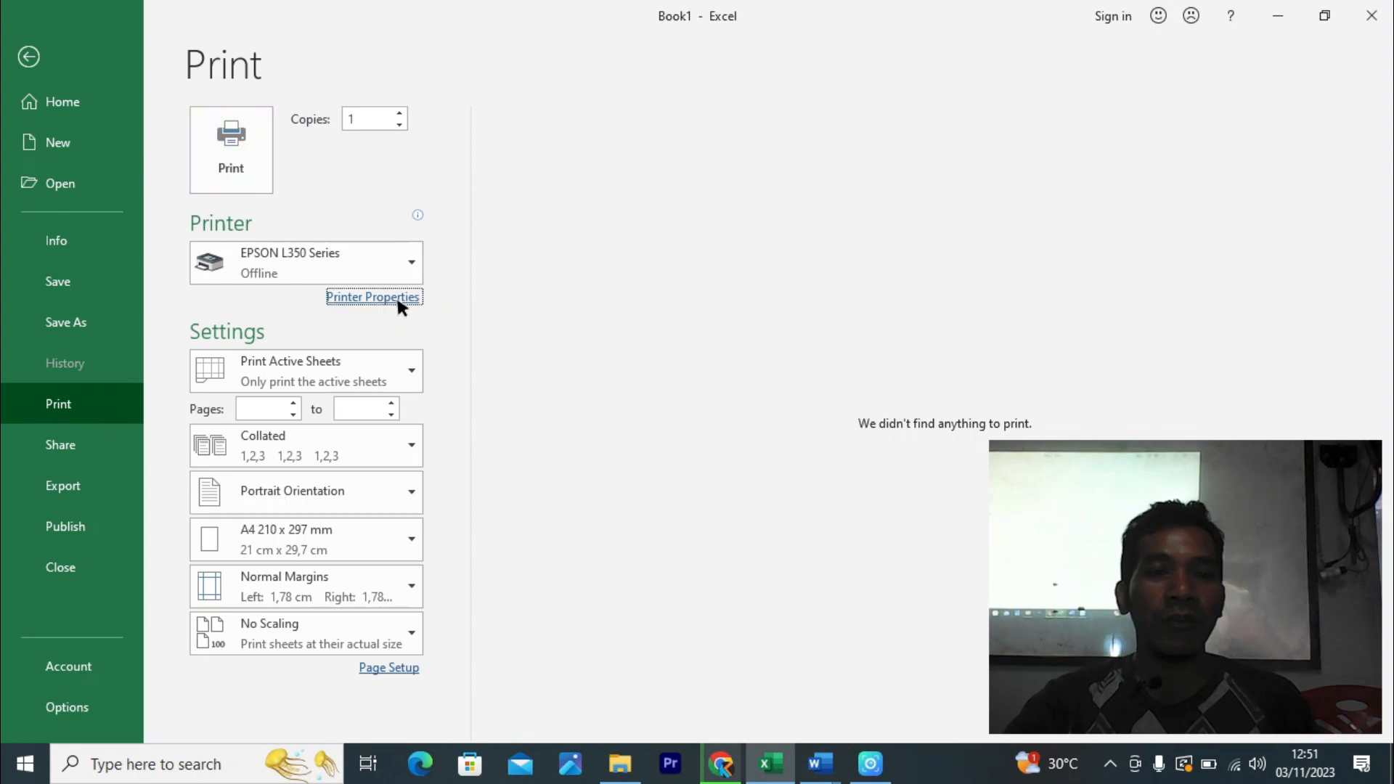
{"action": "left_click", "coordinate": [396, 297]}
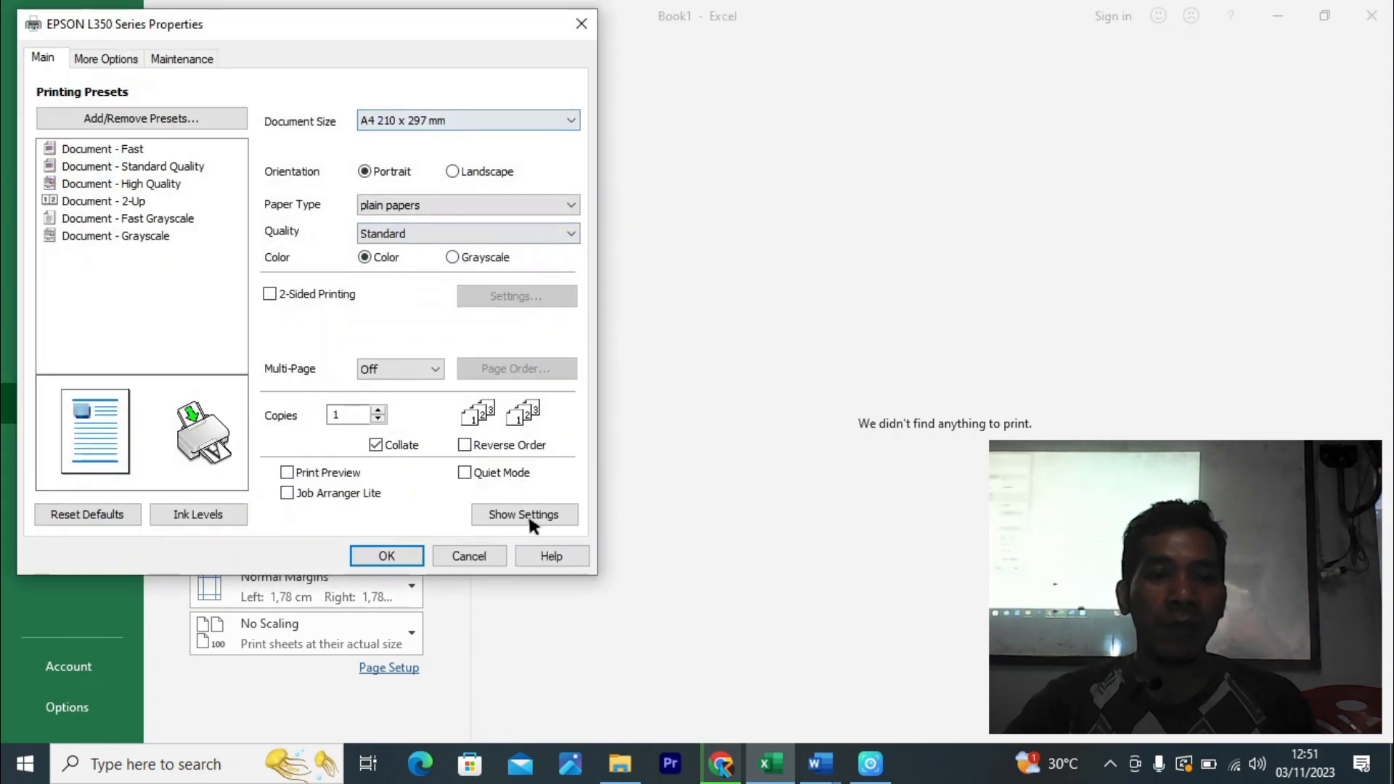
{"action": "left_click", "coordinate": [495, 551]}
{"action": "left_click", "coordinate": [408, 260]}
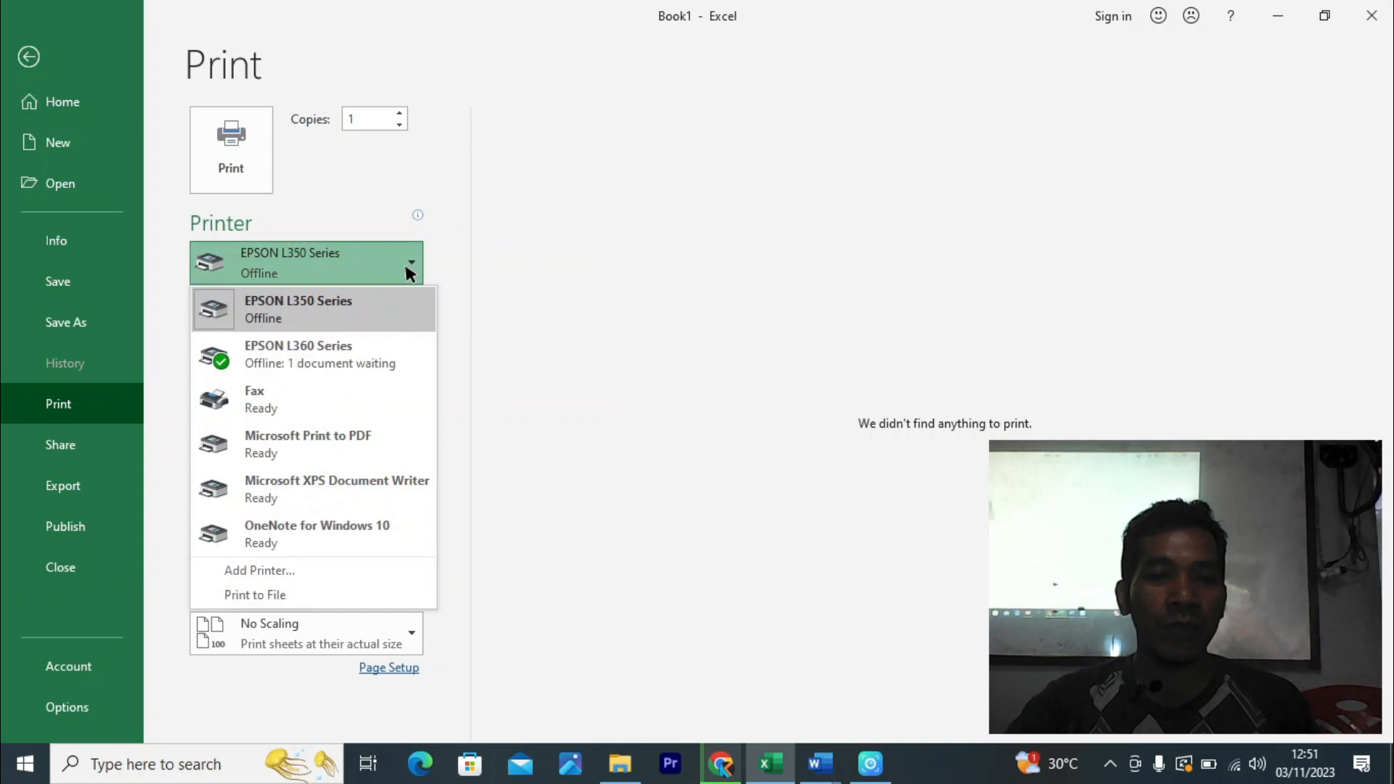
{"action": "left_click", "coordinate": [340, 363]}
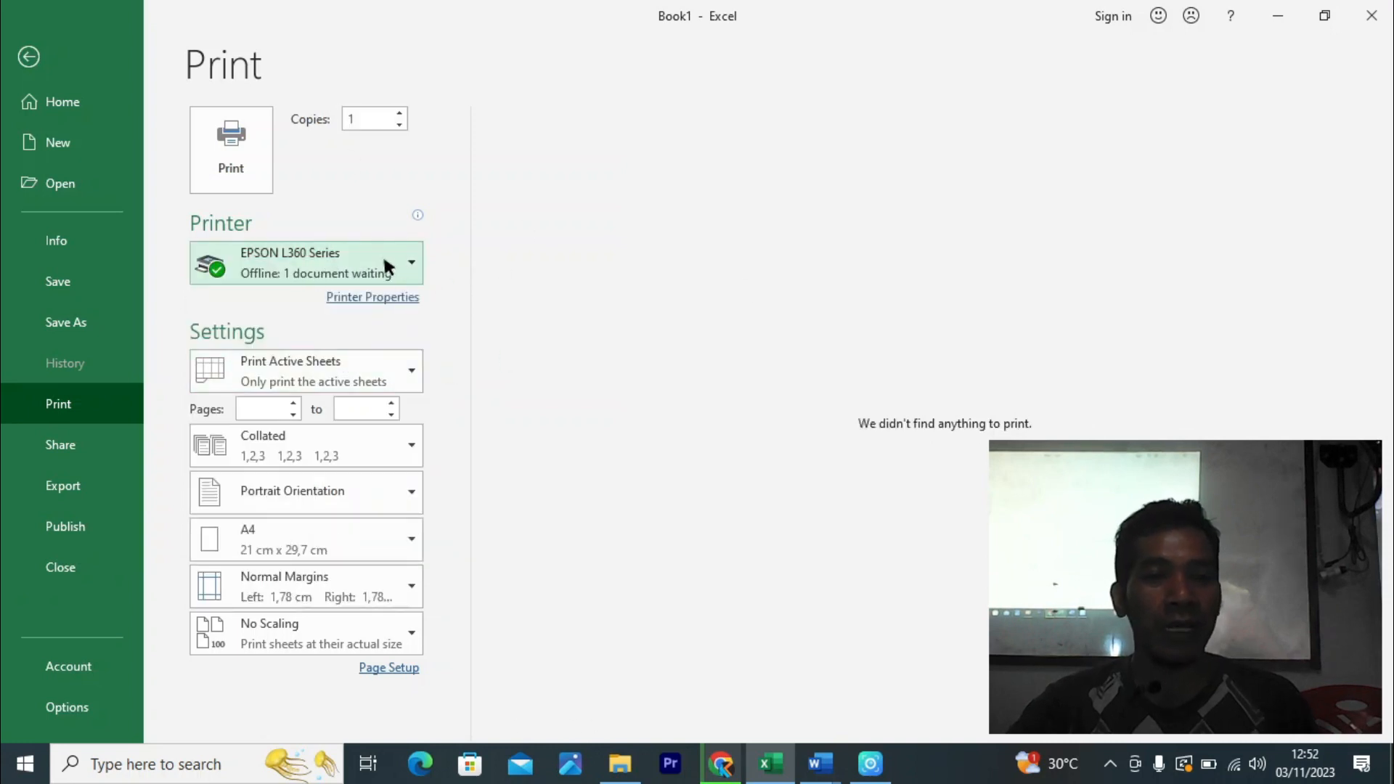
- Check the L360's advanced paper sizes, keep A4, and minimise Excel
{"action": "left_click", "coordinate": [386, 295]}
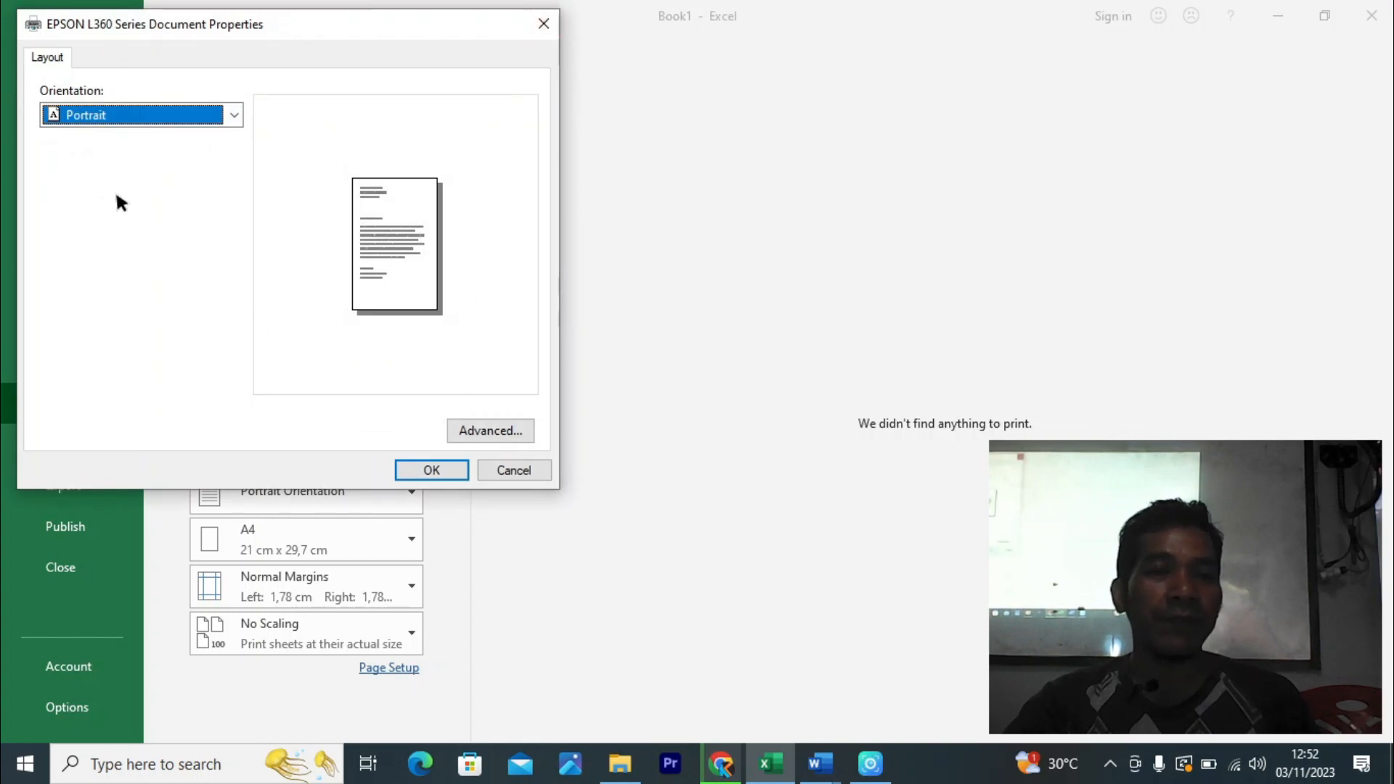
{"action": "left_click", "coordinate": [492, 431]}
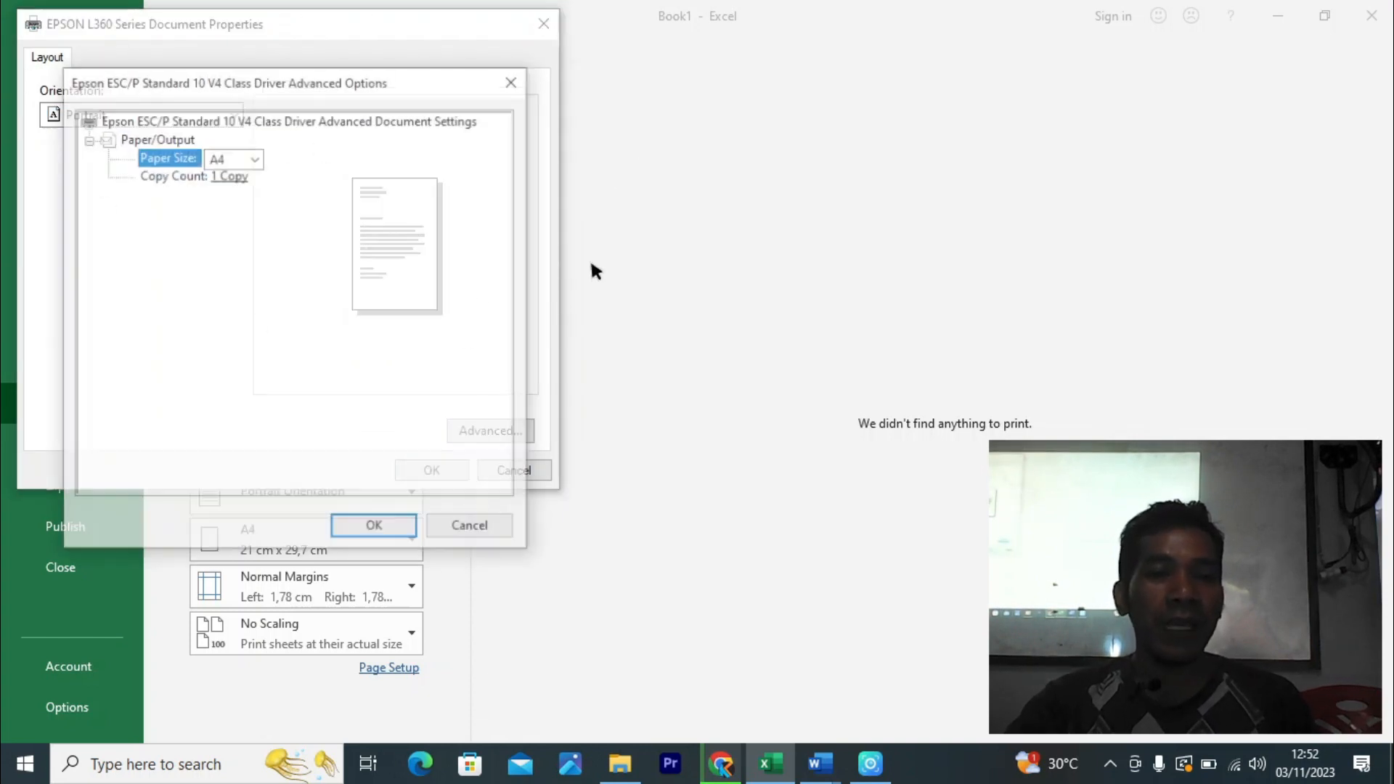
{"action": "left_click", "coordinate": [255, 158]}
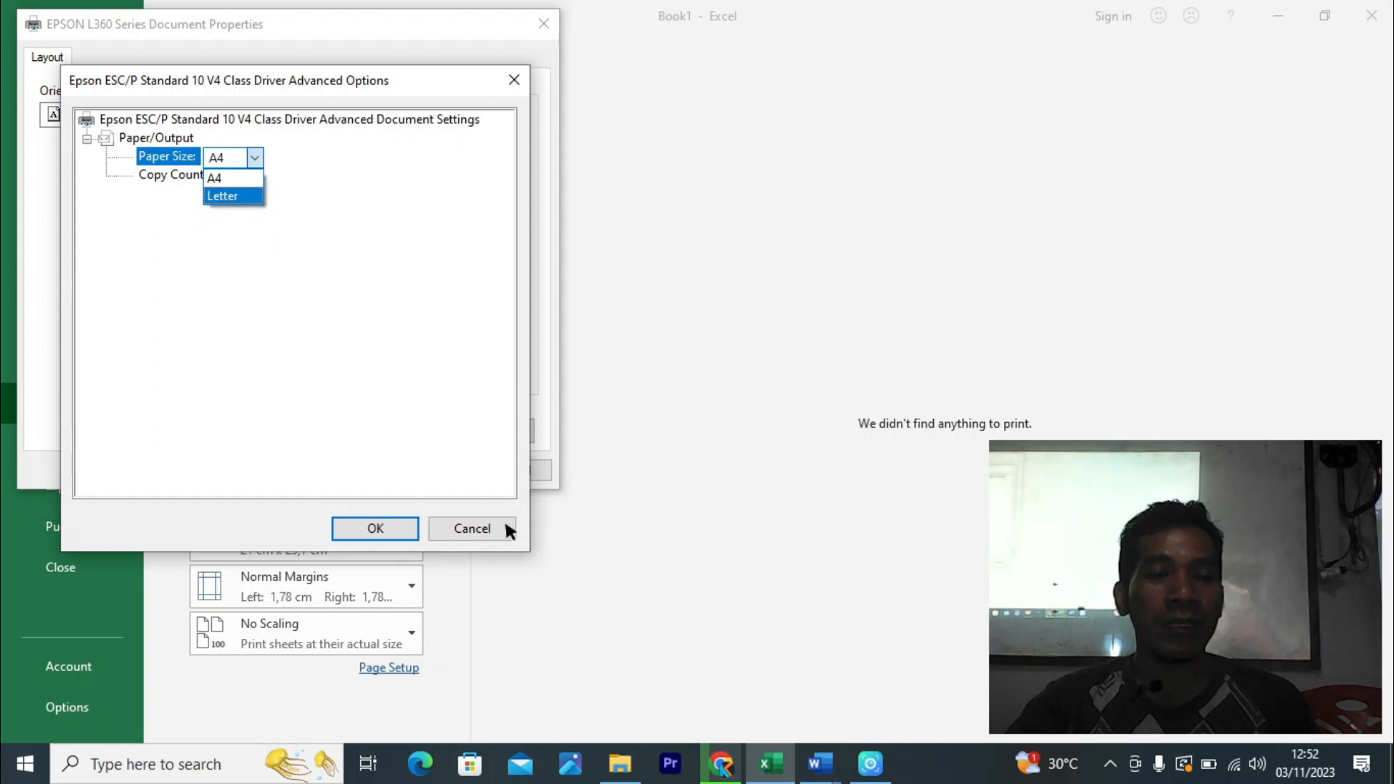
{"action": "left_click", "coordinate": [476, 517]}
{"action": "left_click", "coordinate": [474, 522]}
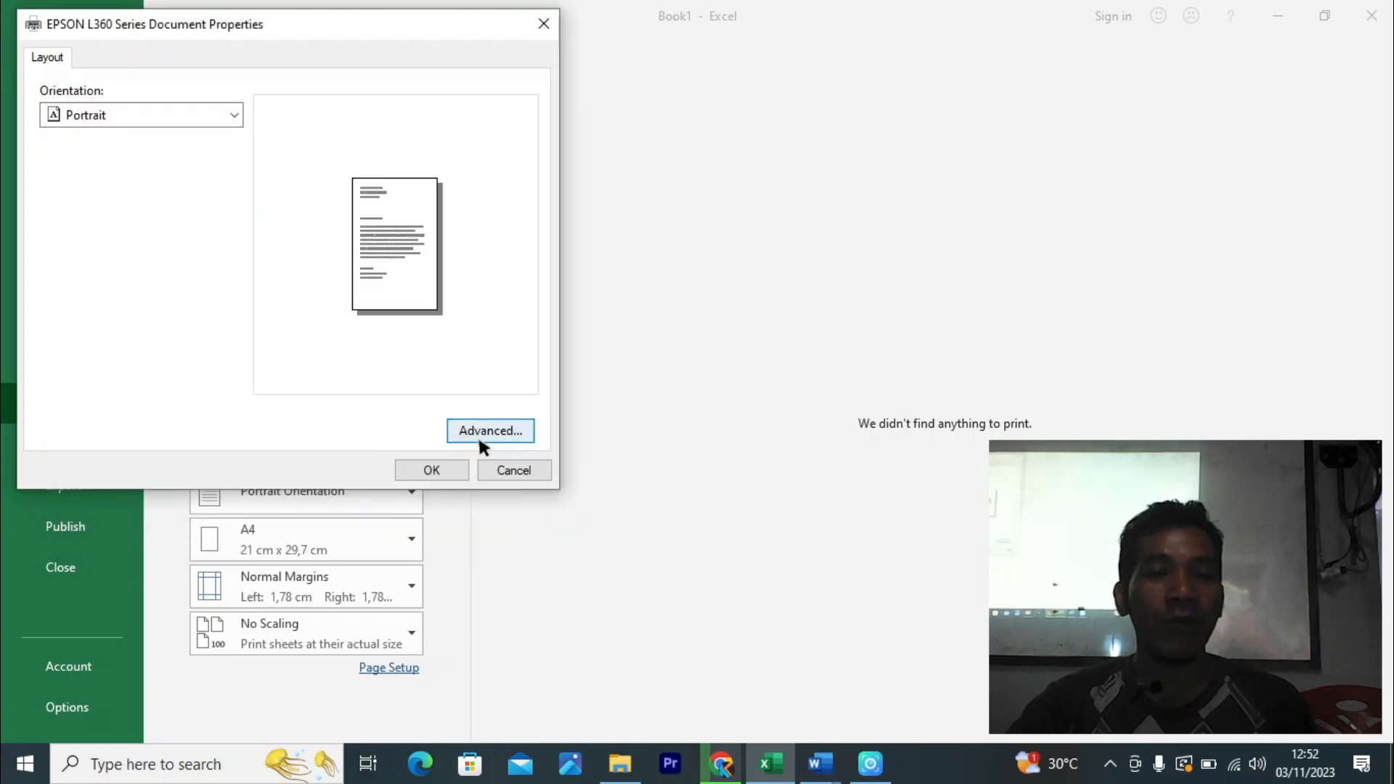
{"action": "left_click", "coordinate": [442, 468]}
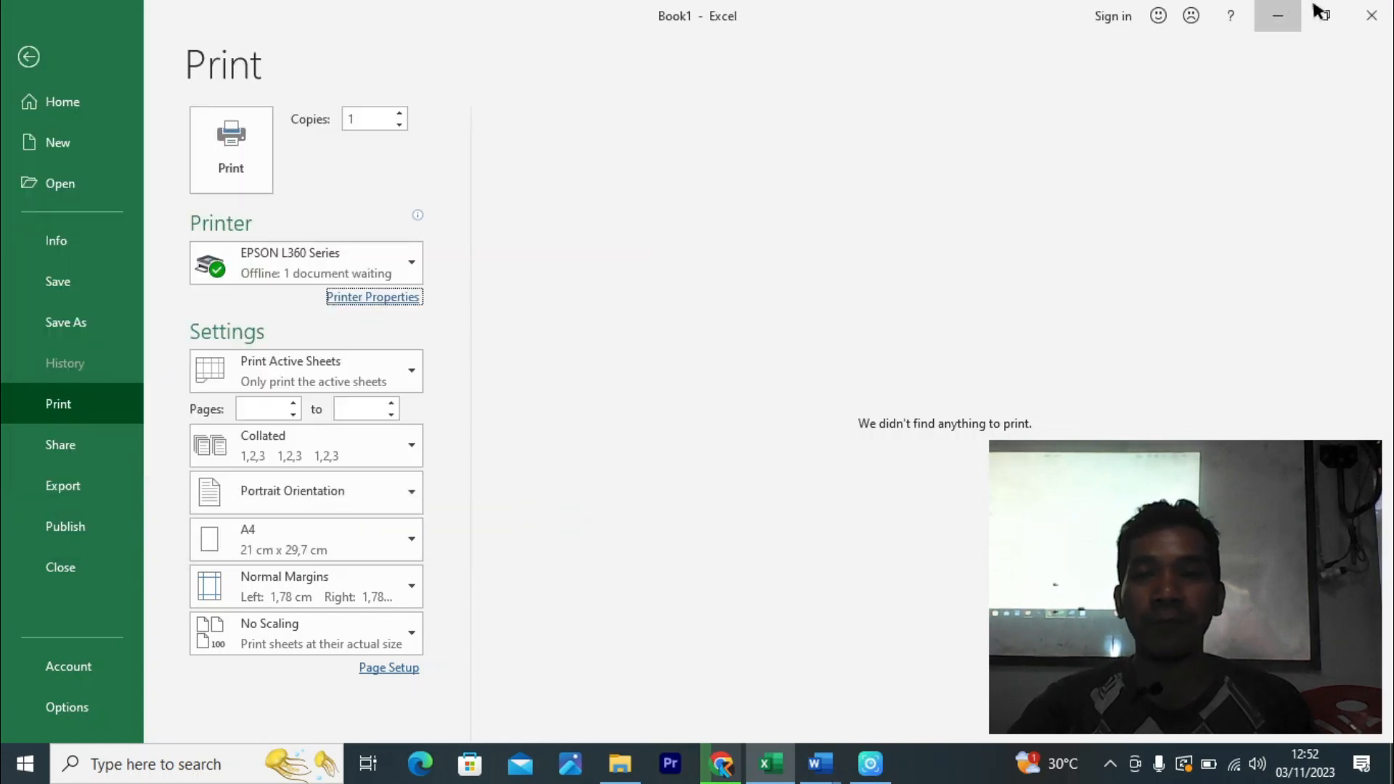
{"action": "left_click", "coordinate": [1278, 15]}
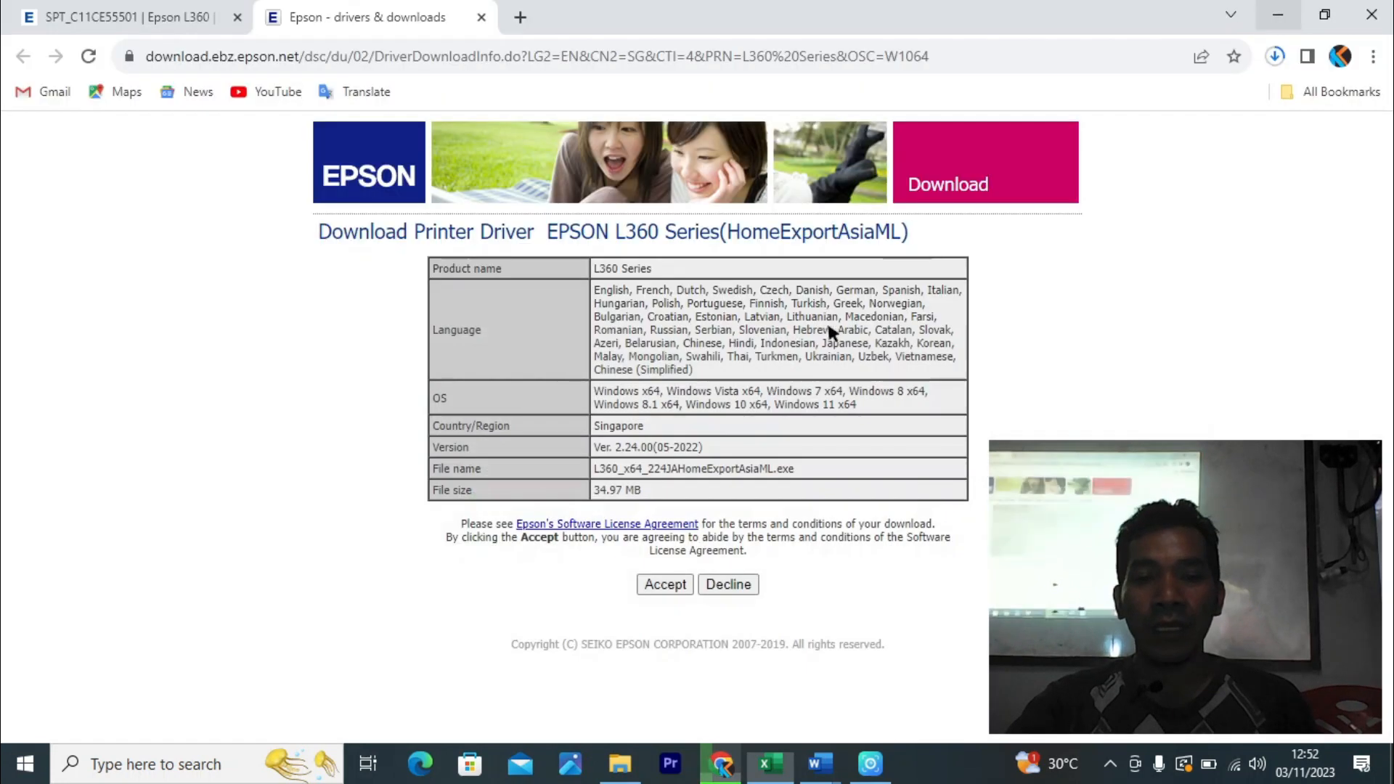
- Minimise Chrome and run the downloaded Epson driver installer from the Downloads folder
{"action": "left_click", "coordinate": [1278, 16]}
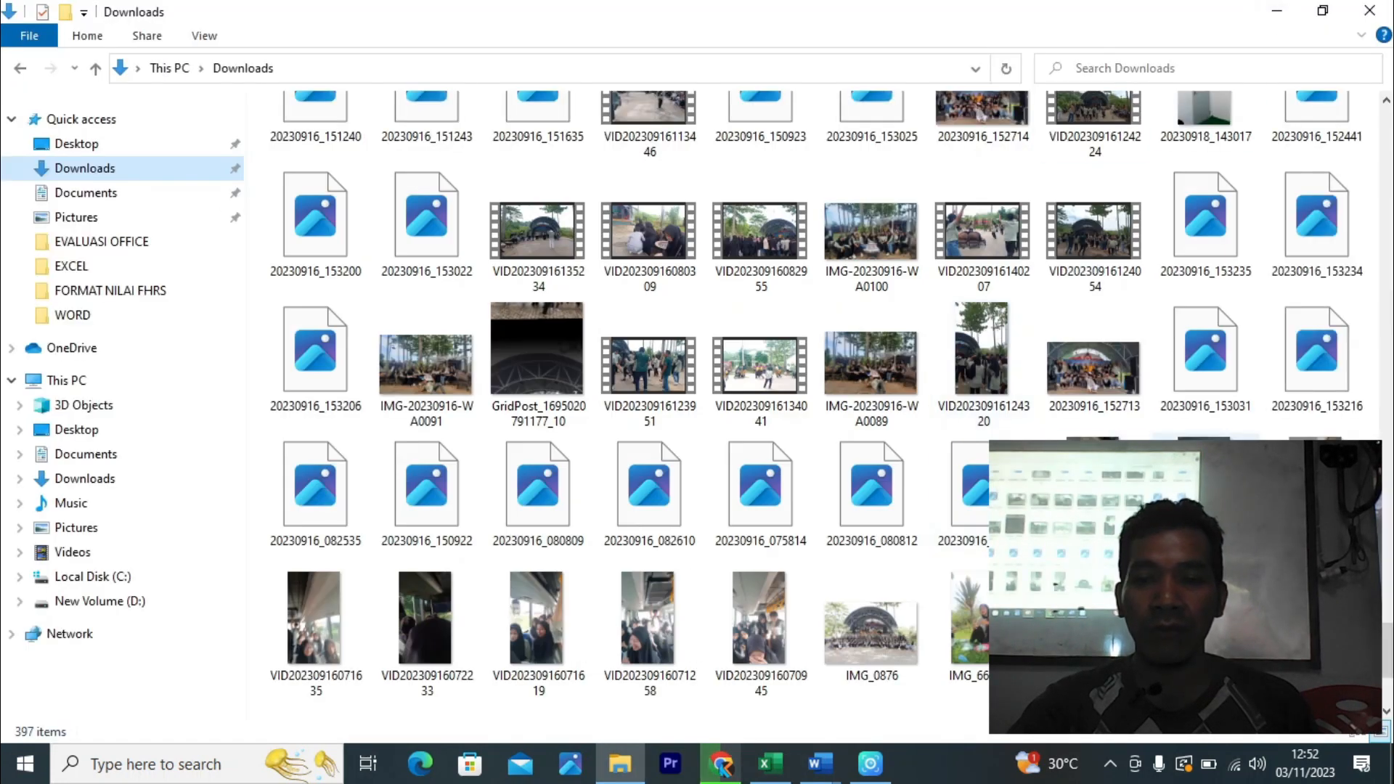
{"action": "scroll", "coordinate": [820, 399], "scroll_direction": "down", "scroll_amount": 3}
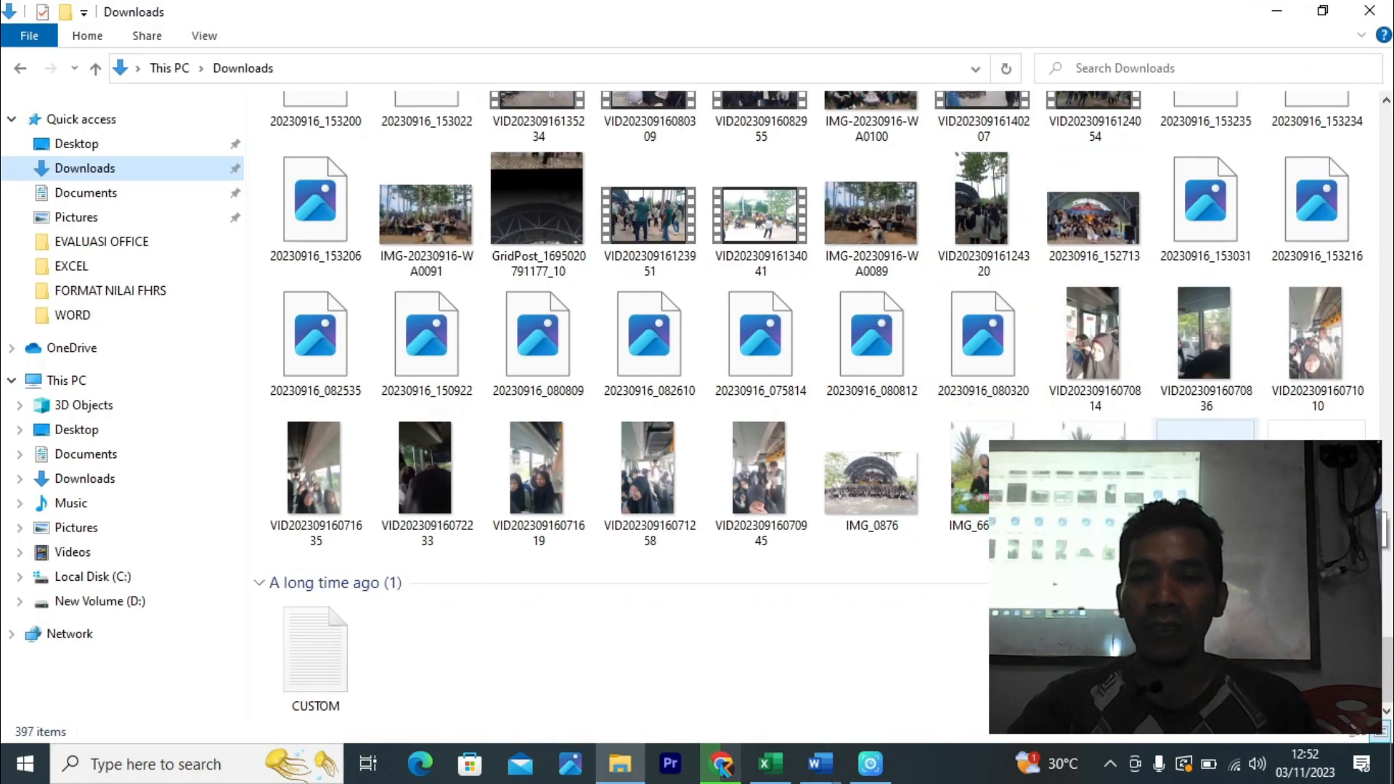
{"action": "double_click", "coordinate": [1206, 480]}
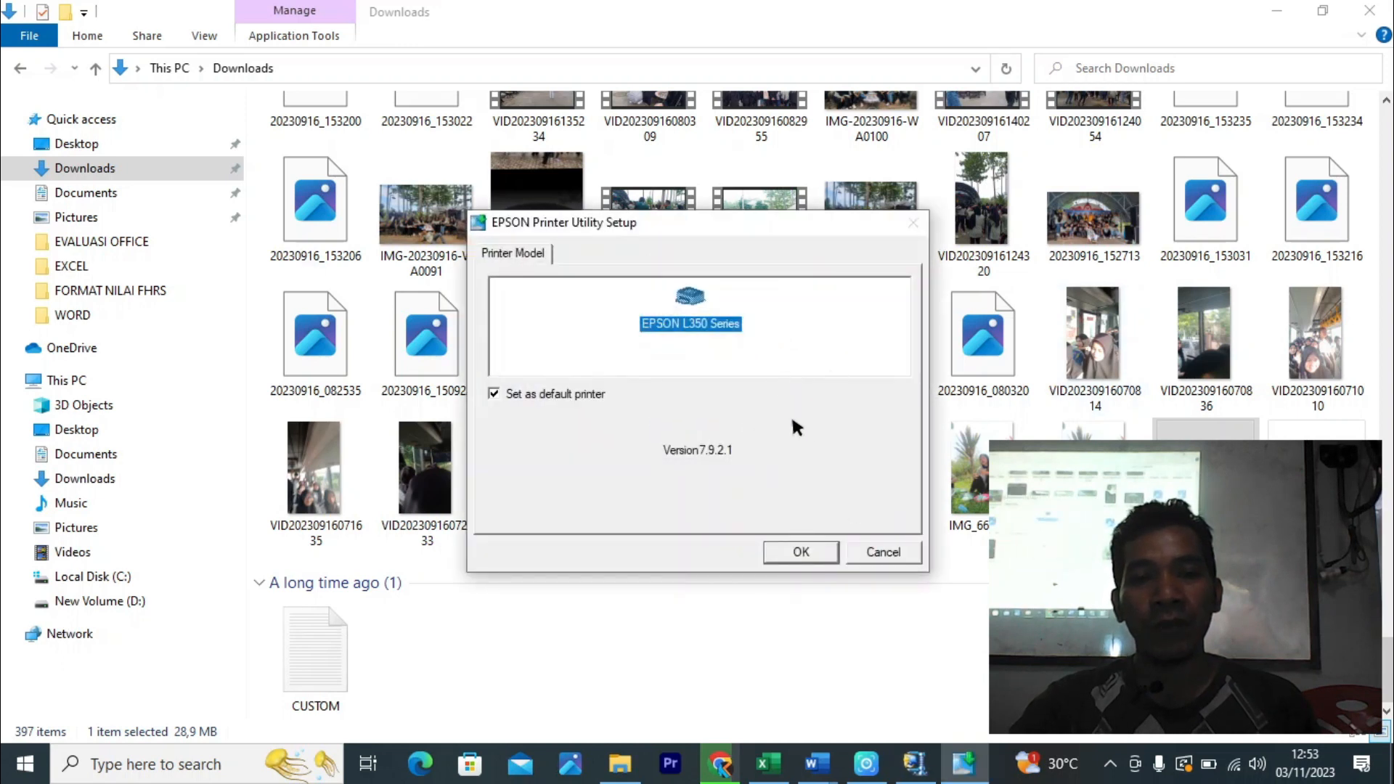
- Confirm EPSON L350 Series and English, then agree to the licence to start installing
{"action": "left_click", "coordinate": [801, 552]}
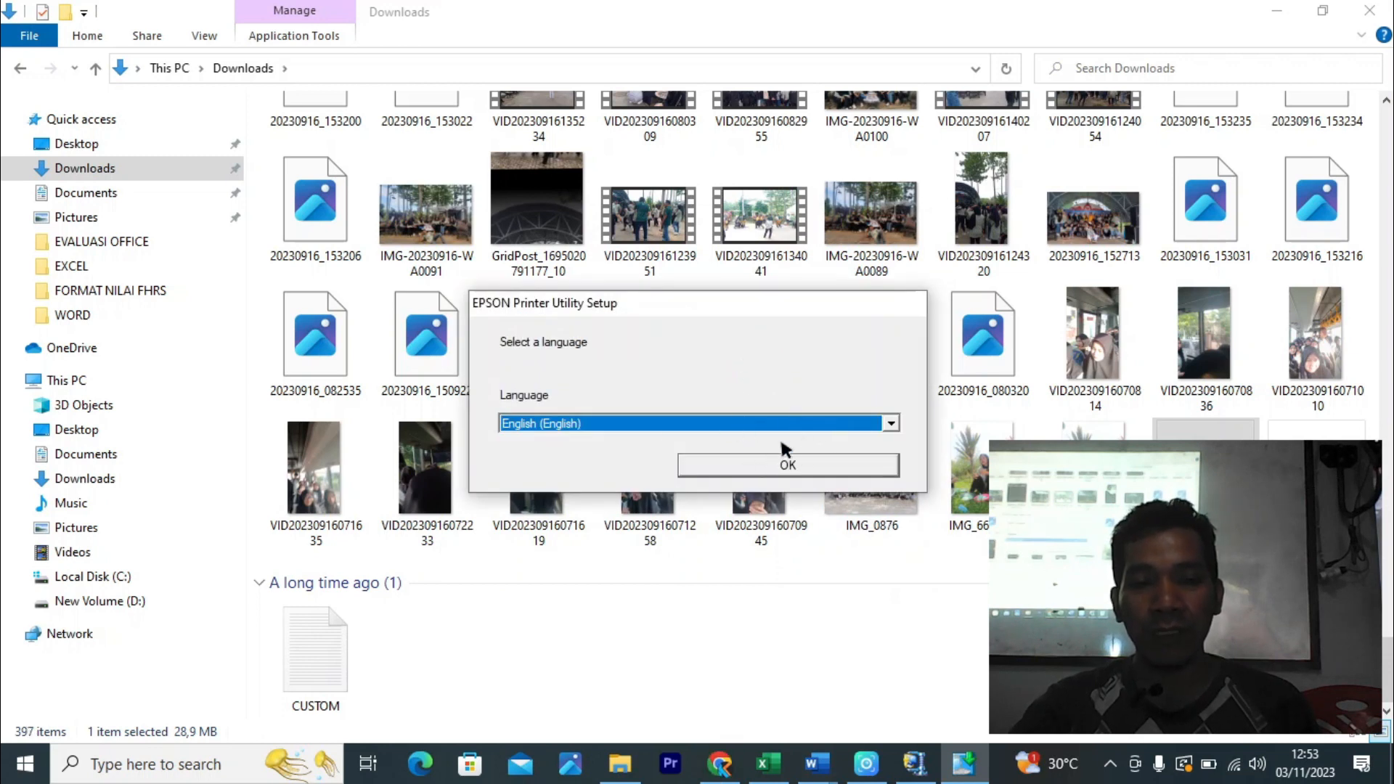
{"action": "left_click", "coordinate": [780, 467]}
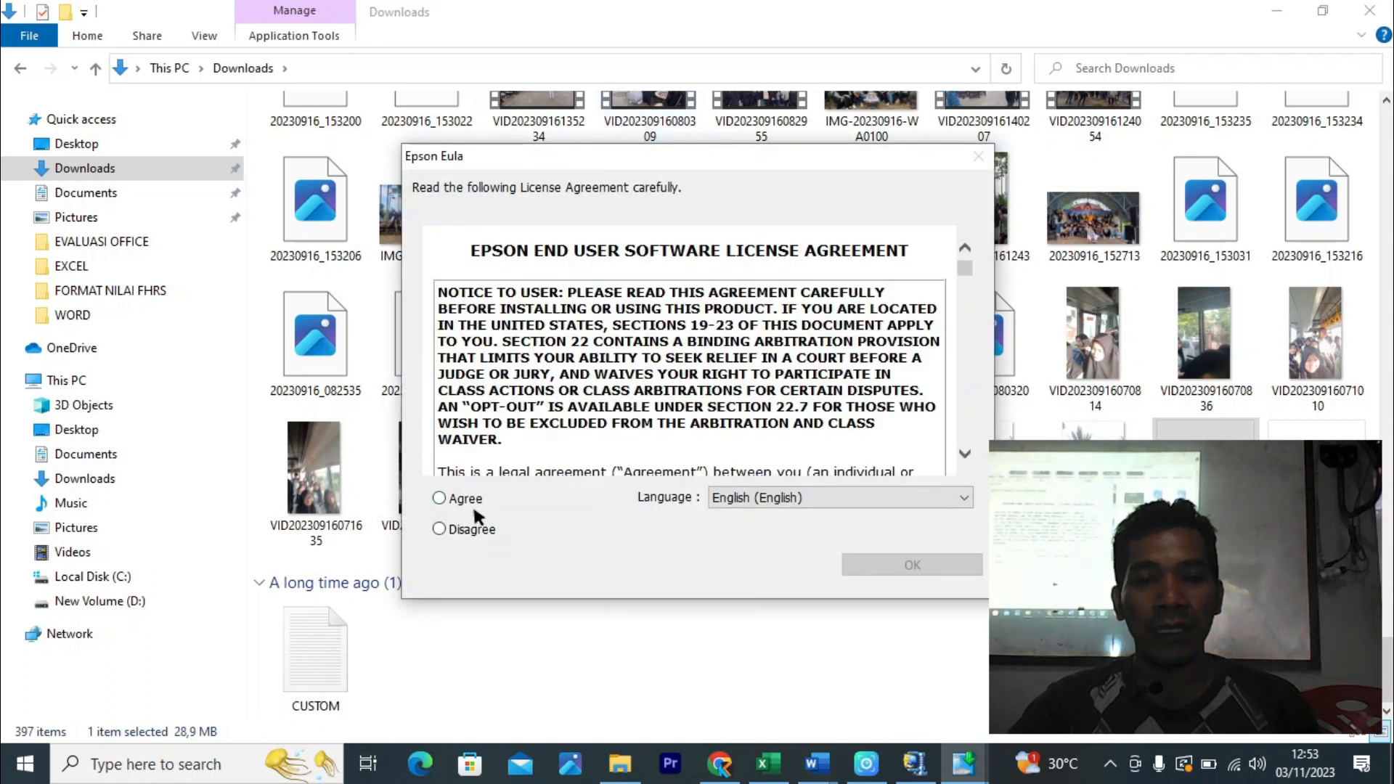
{"action": "left_click", "coordinate": [498, 499]}
{"action": "left_click", "coordinate": [870, 560]}
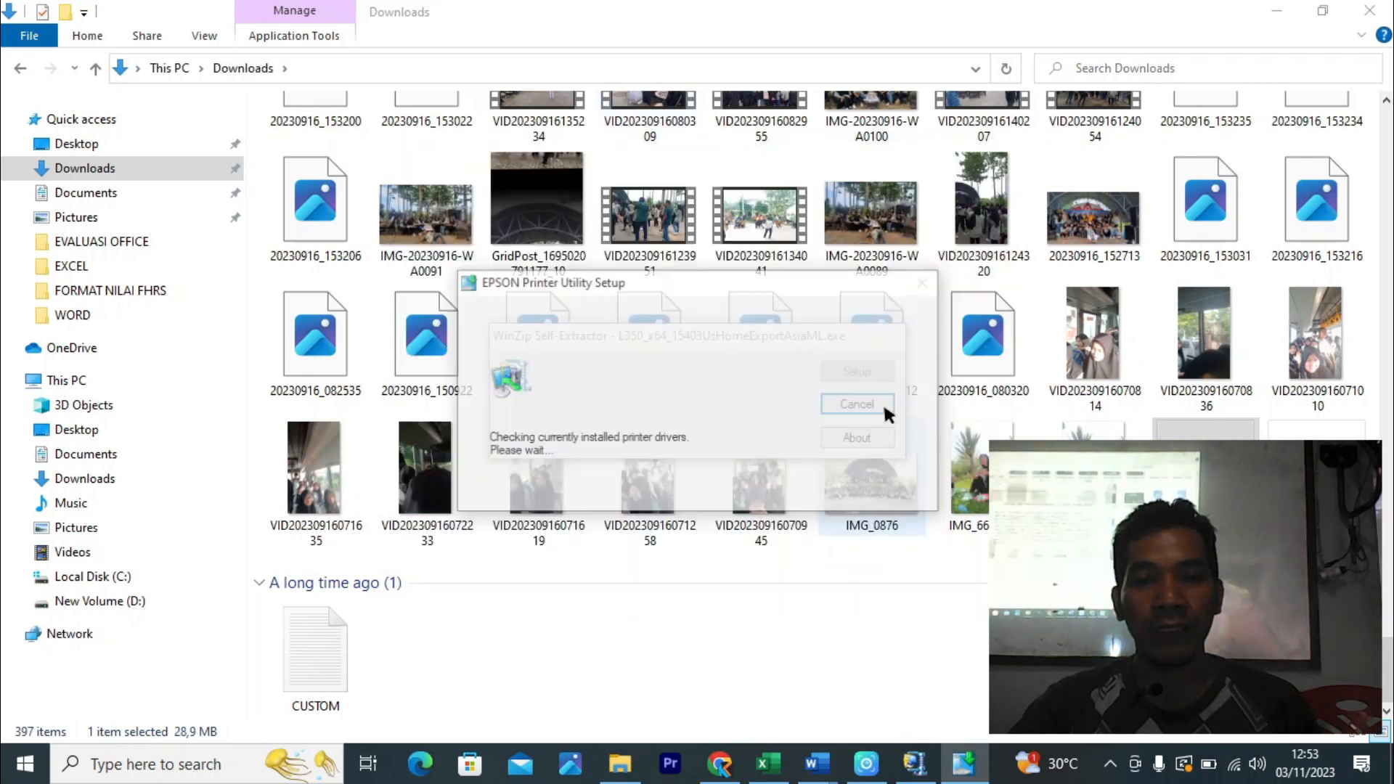
- Minimise the Downloads window, refresh the desktop, and acknowledge that setup completed
{"action": "left_click", "coordinate": [1277, 10]}
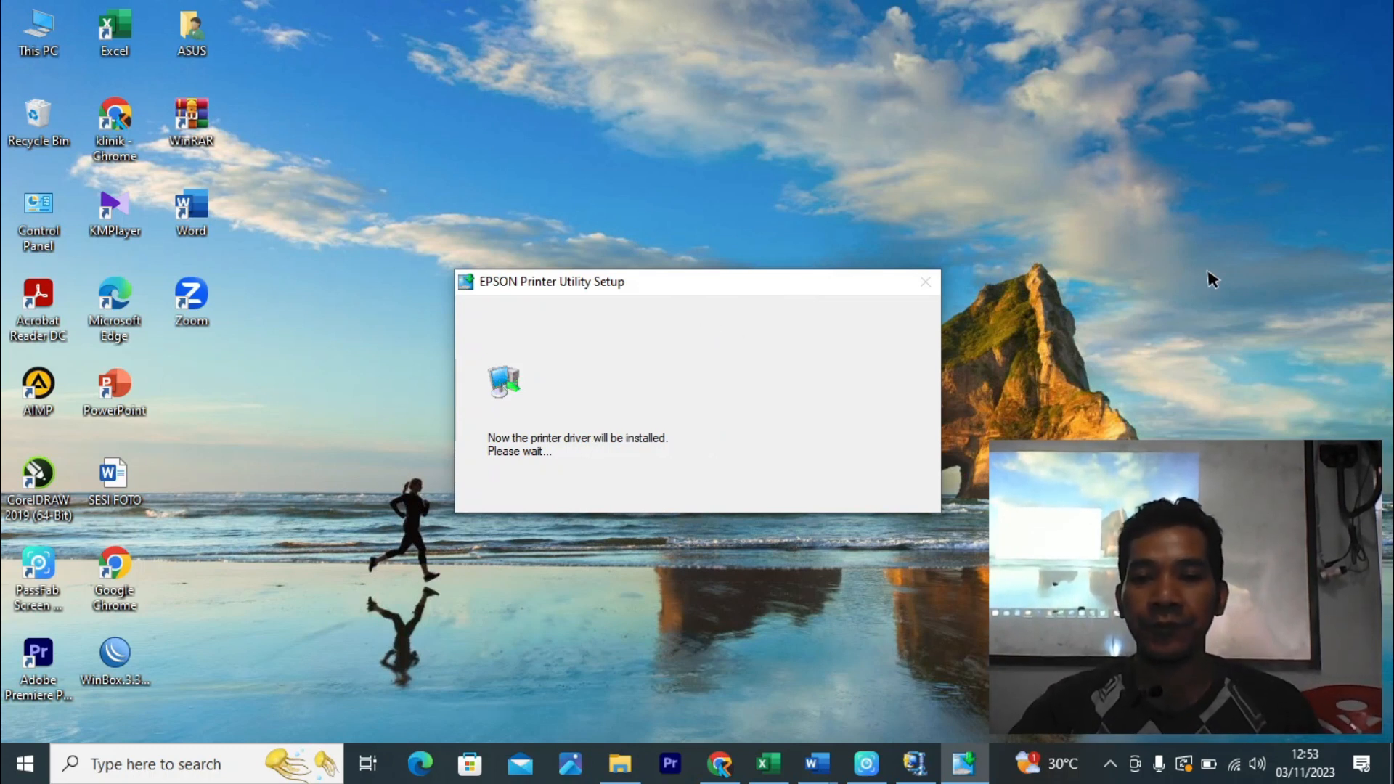
{"action": "right_click", "coordinate": [1187, 229]}
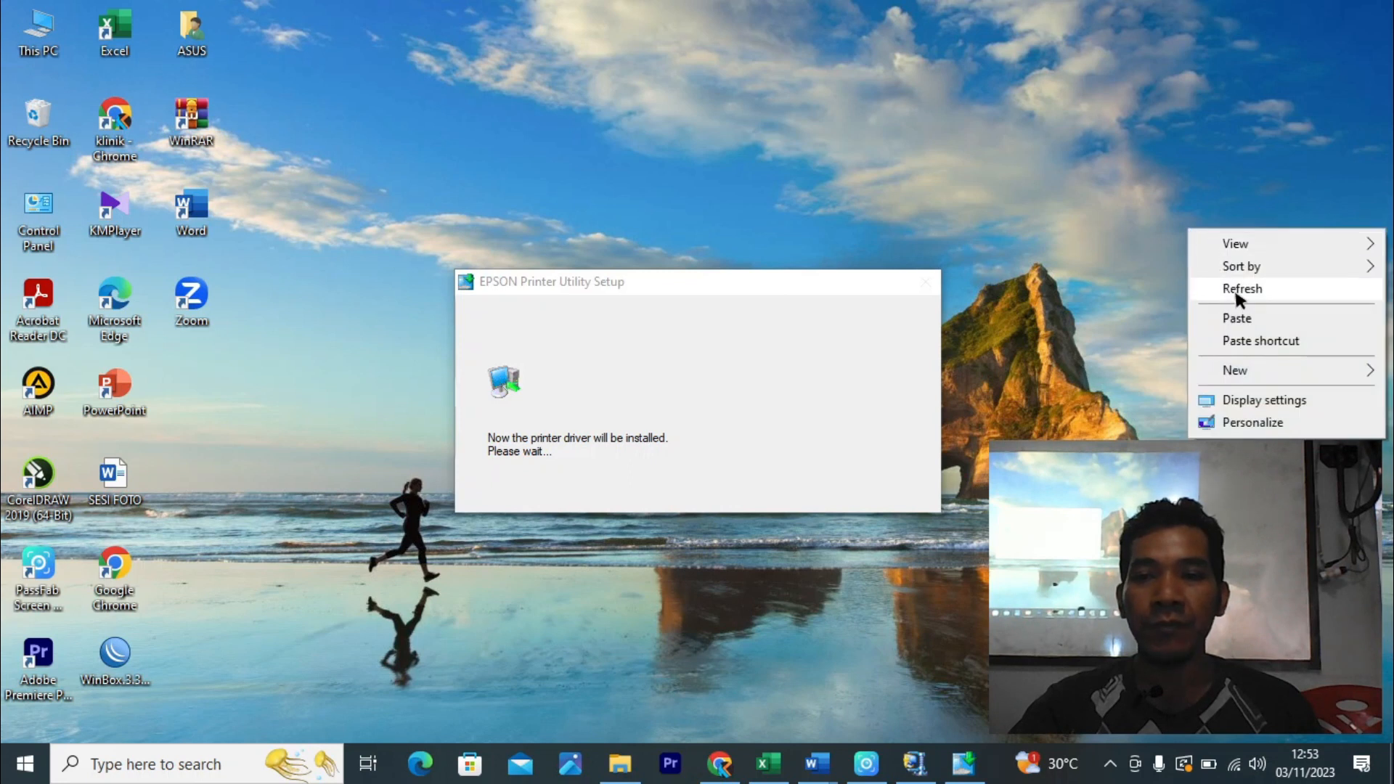
{"action": "left_click", "coordinate": [1234, 287]}
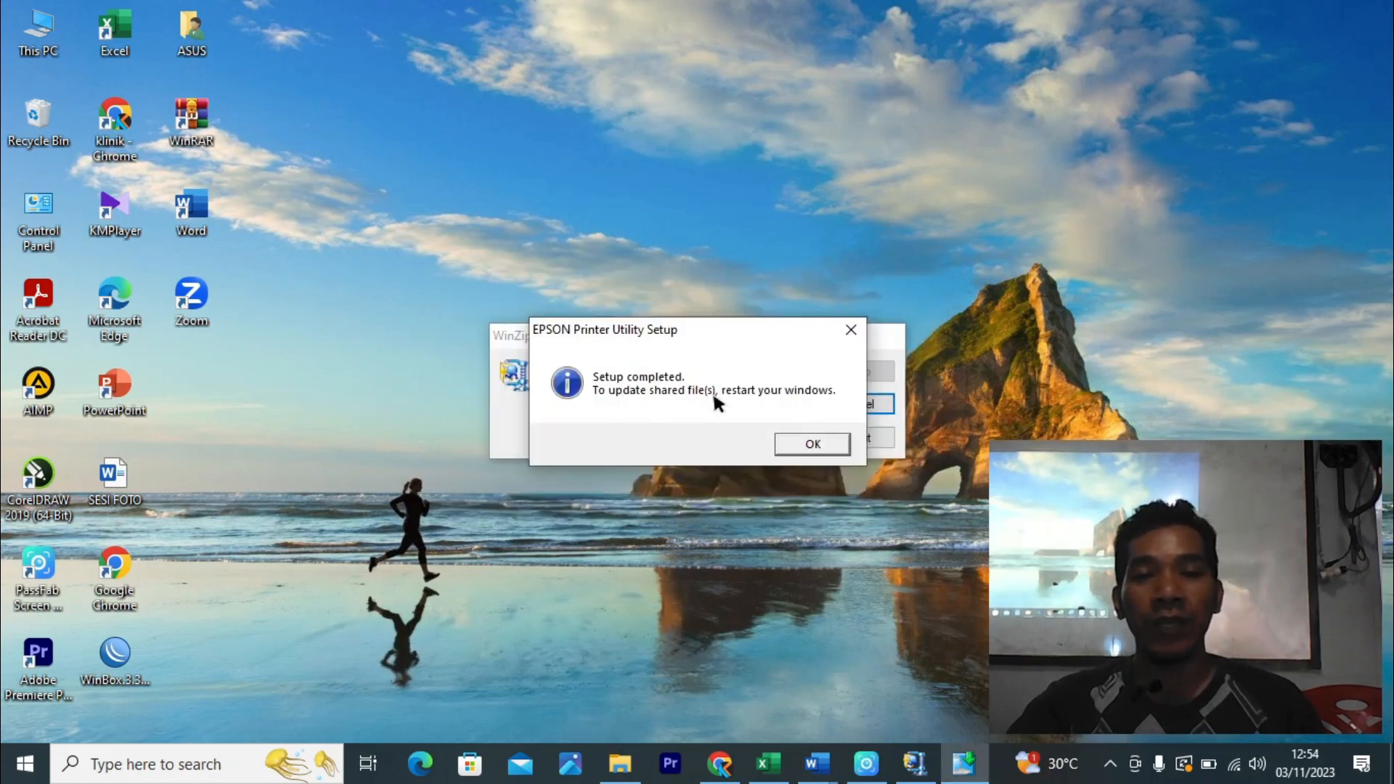
{"action": "left_click", "coordinate": [814, 446]}
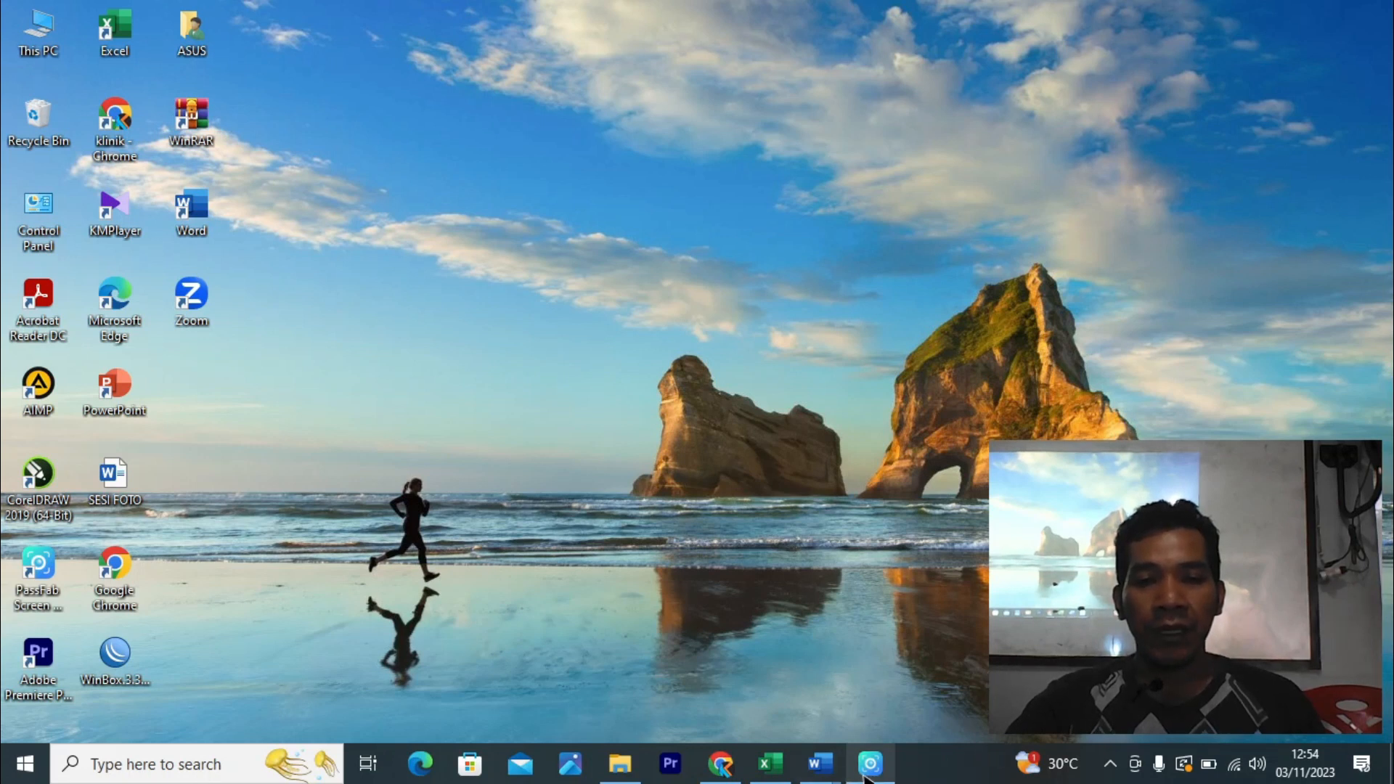
- Restore Excel's Print page, select EPSON L350 Series, and open its Printer Properties
{"action": "mouse_move", "coordinate": [876, 779]}
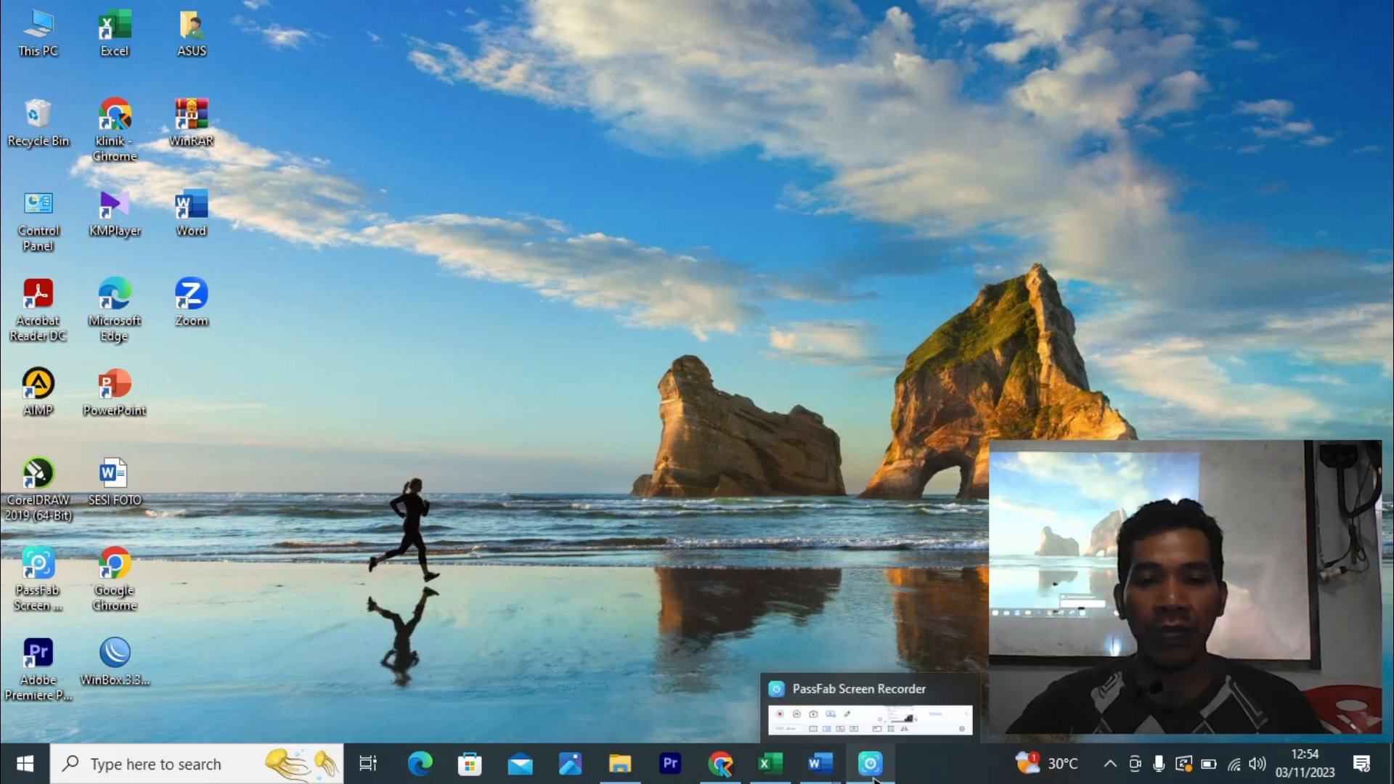
{"action": "mouse_move", "coordinate": [771, 768]}
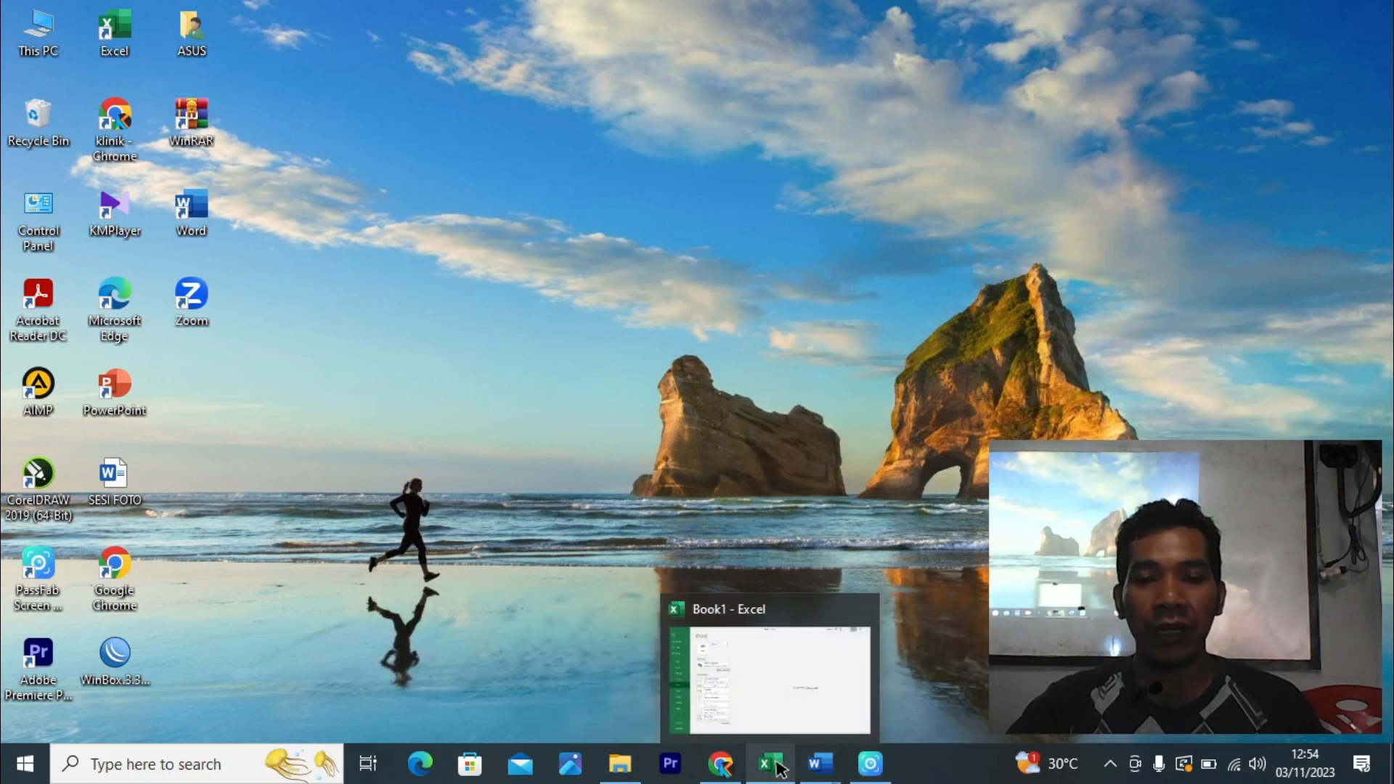
{"action": "left_click", "coordinate": [771, 708]}
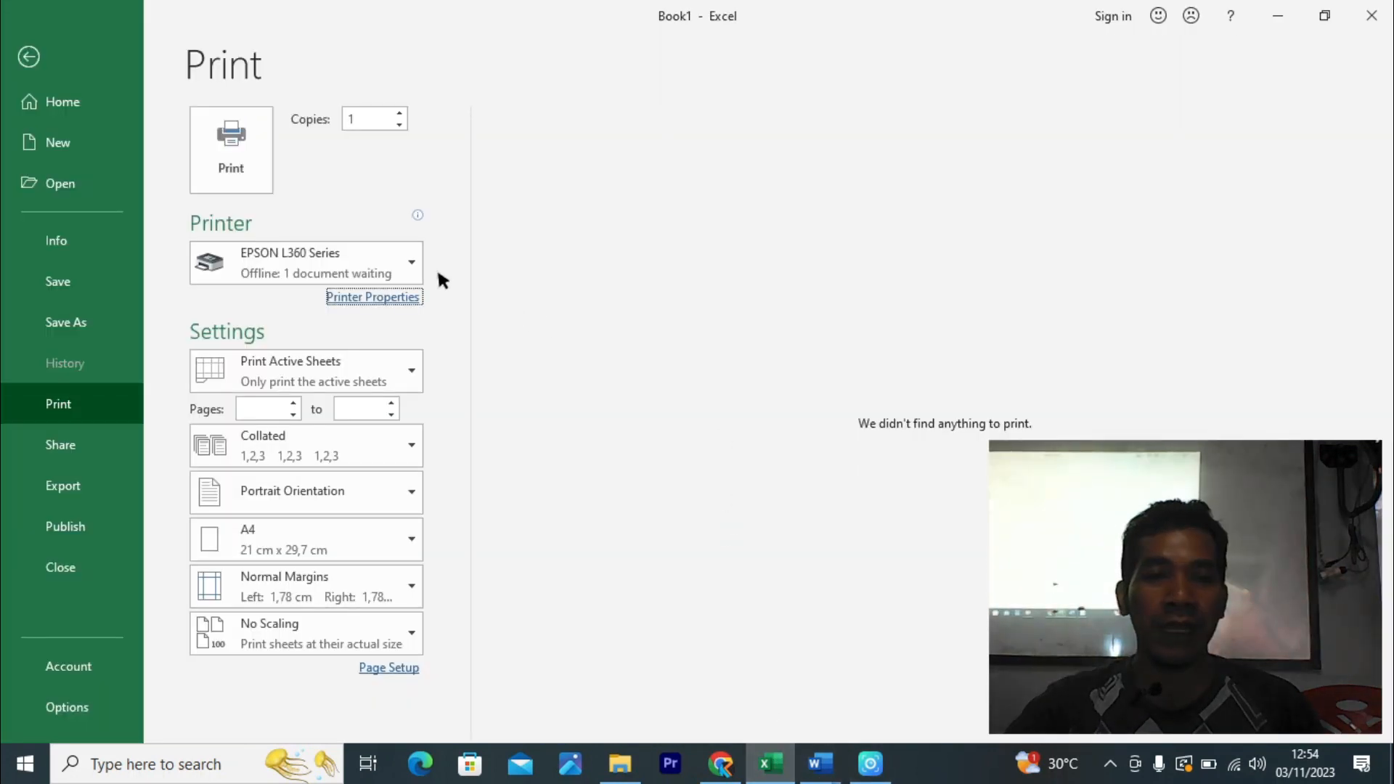
{"action": "left_click", "coordinate": [412, 258]}
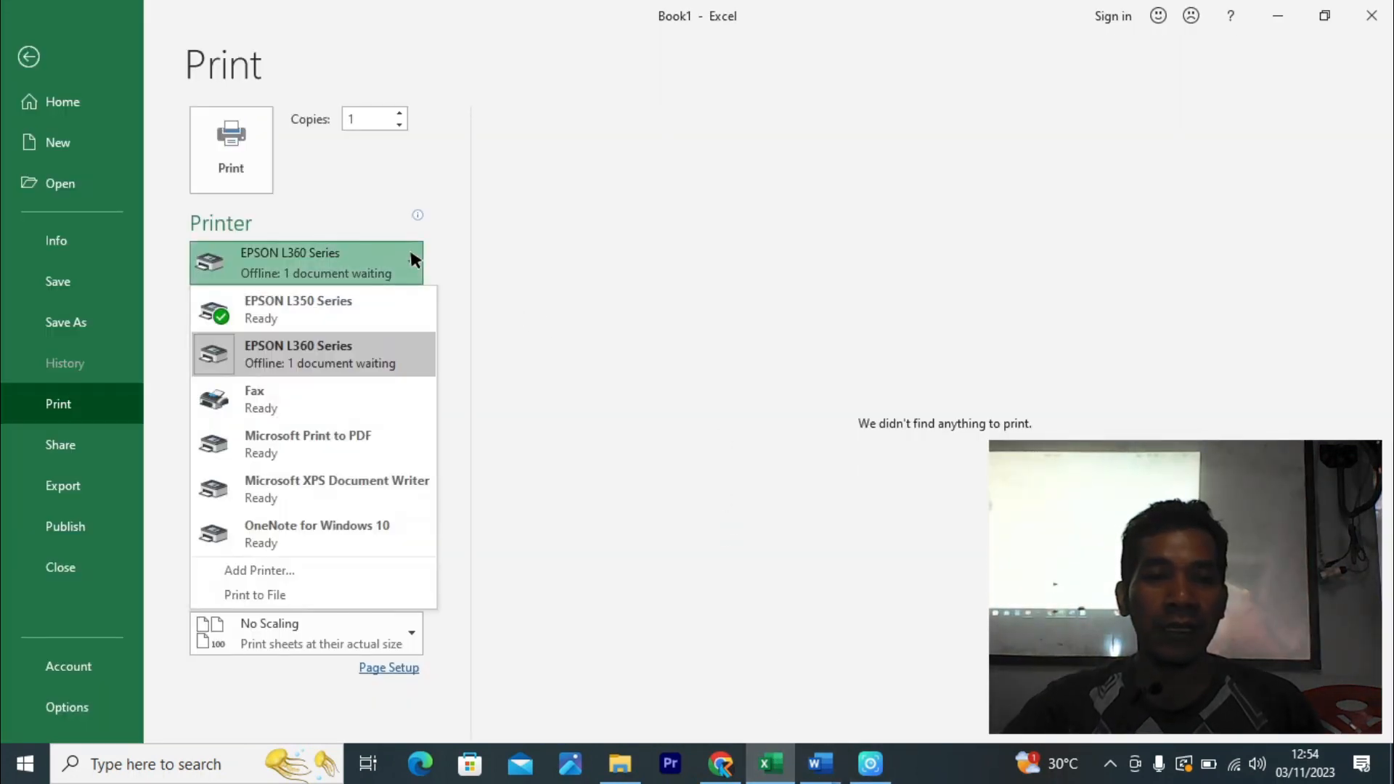
{"action": "left_click", "coordinate": [312, 305]}
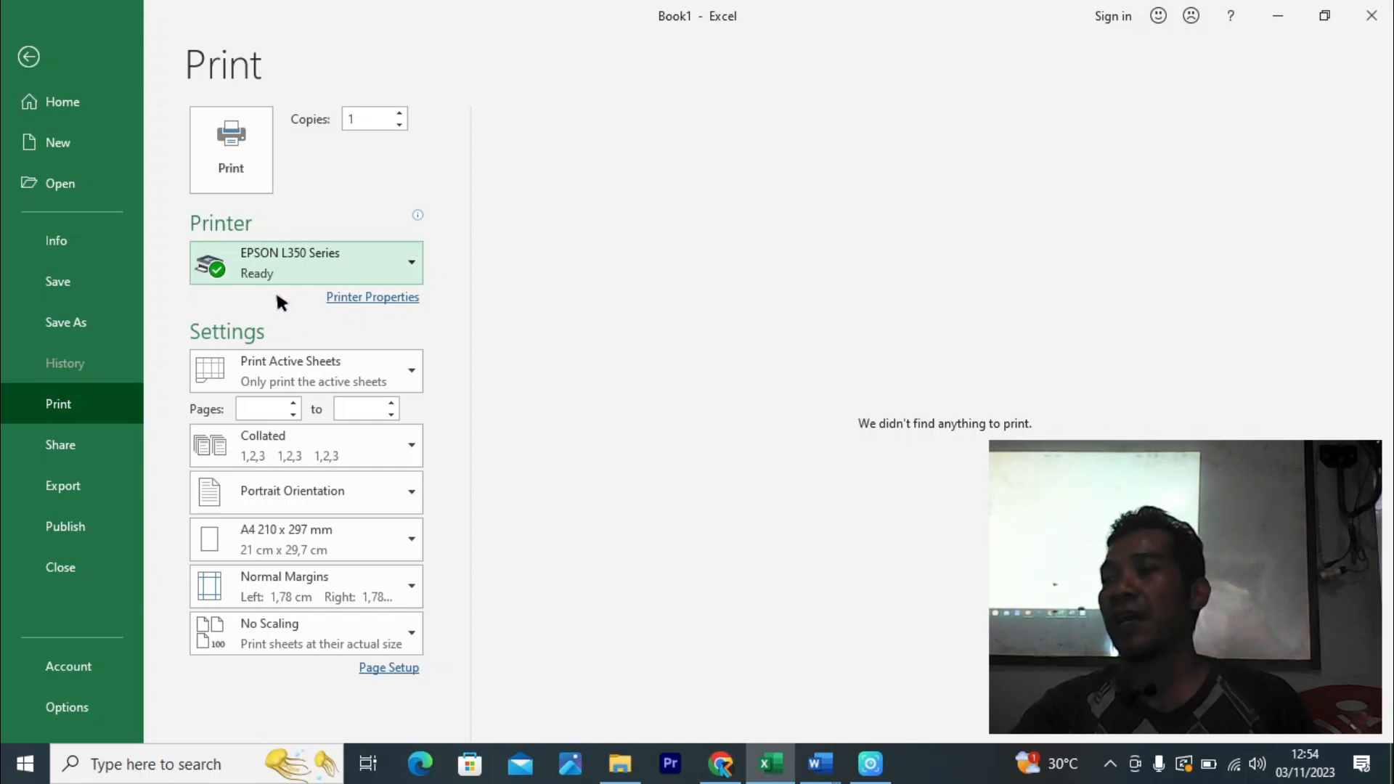
{"action": "left_click", "coordinate": [320, 270]}
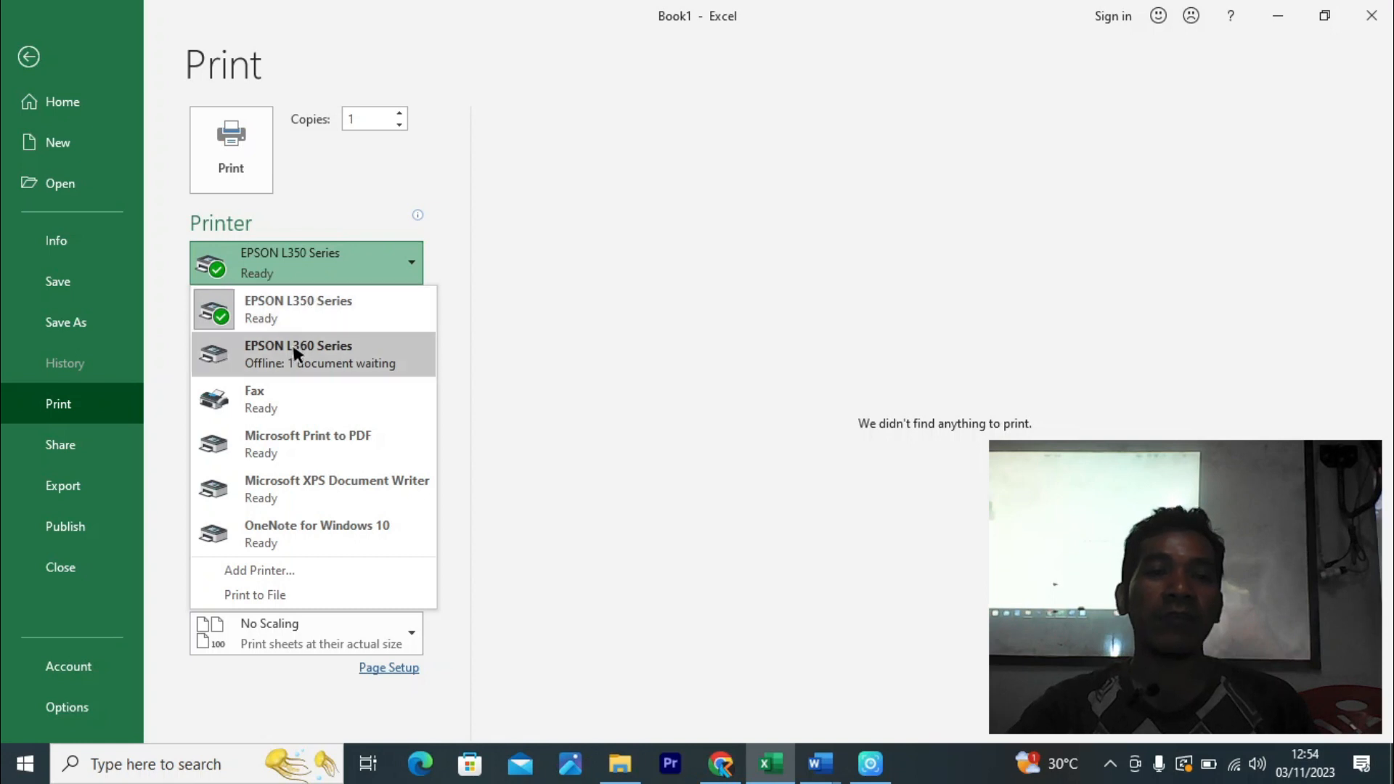
{"action": "left_click", "coordinate": [345, 306]}
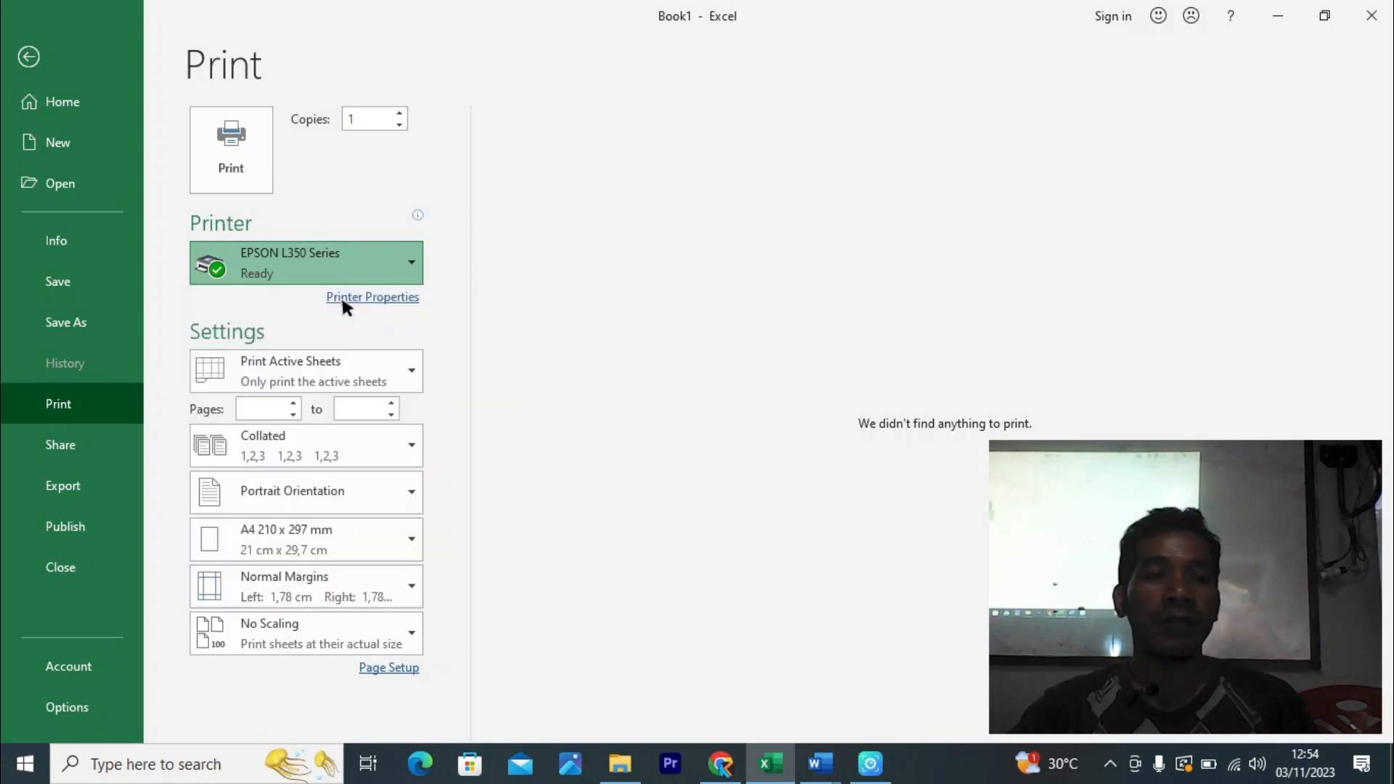
{"action": "left_click", "coordinate": [389, 294]}
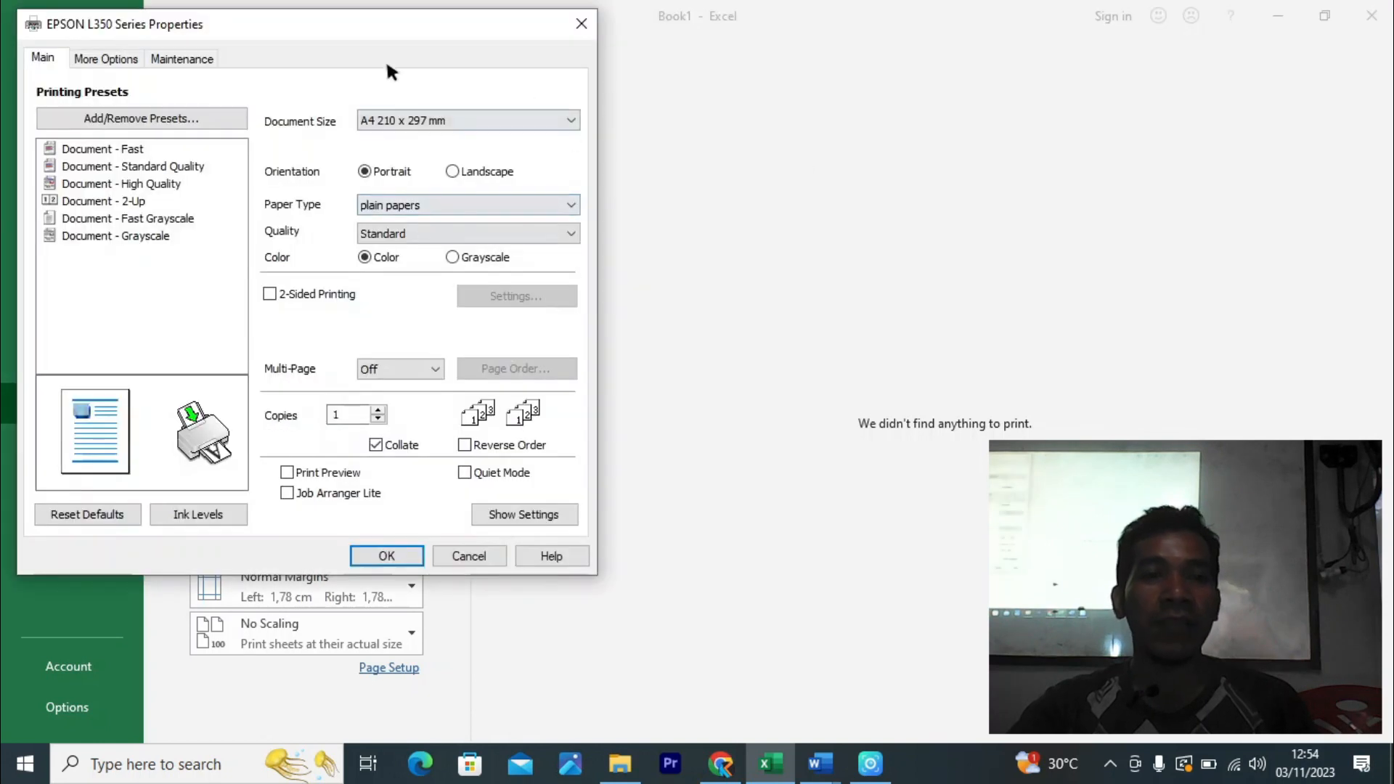
- Move the L350 properties dialog aside and list the document sizes, keeping A4 210 x 297 mm
{"action": "left_click_drag", "start_coordinate": [313, 22], "coordinate": [379, 88]}
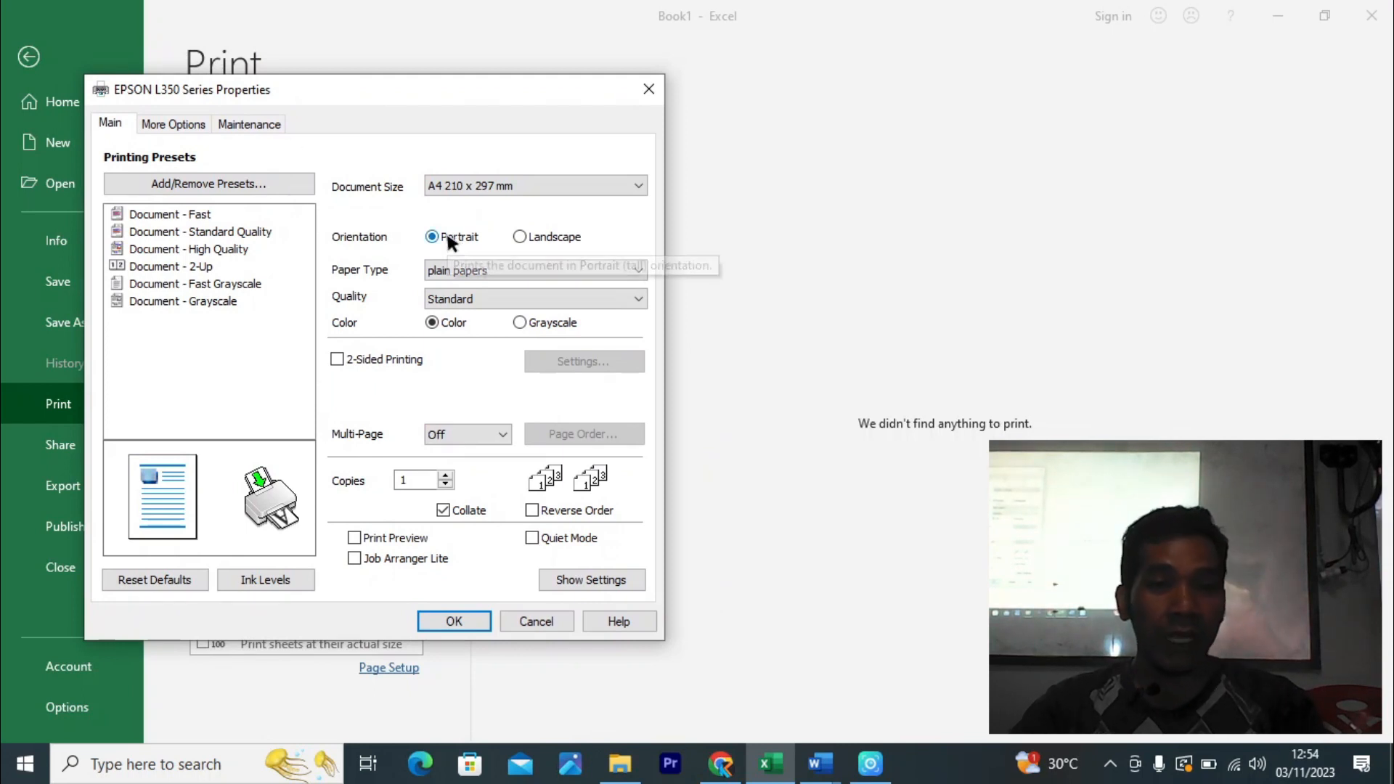
{"action": "left_click", "coordinate": [537, 180]}
{"action": "left_click", "coordinate": [536, 183]}
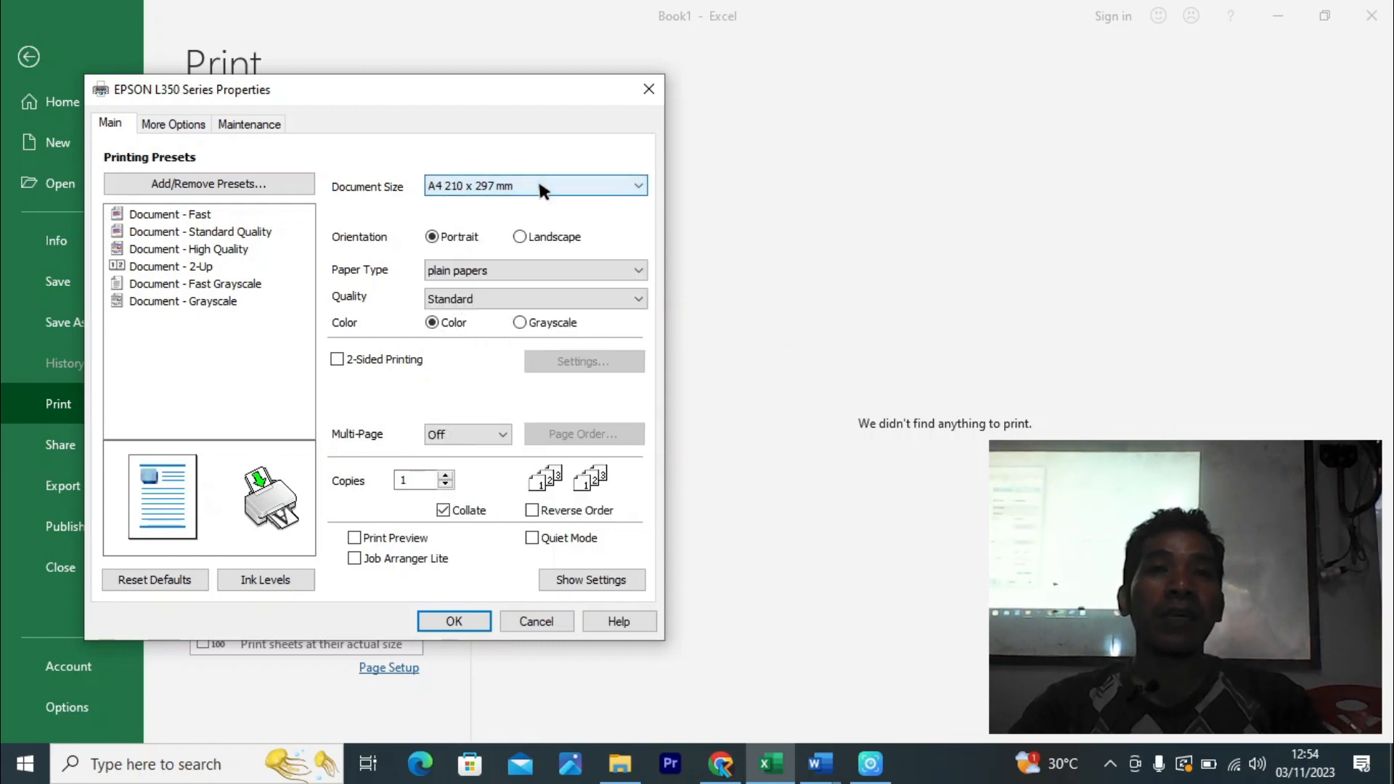
{"action": "left_click", "coordinate": [537, 187]}
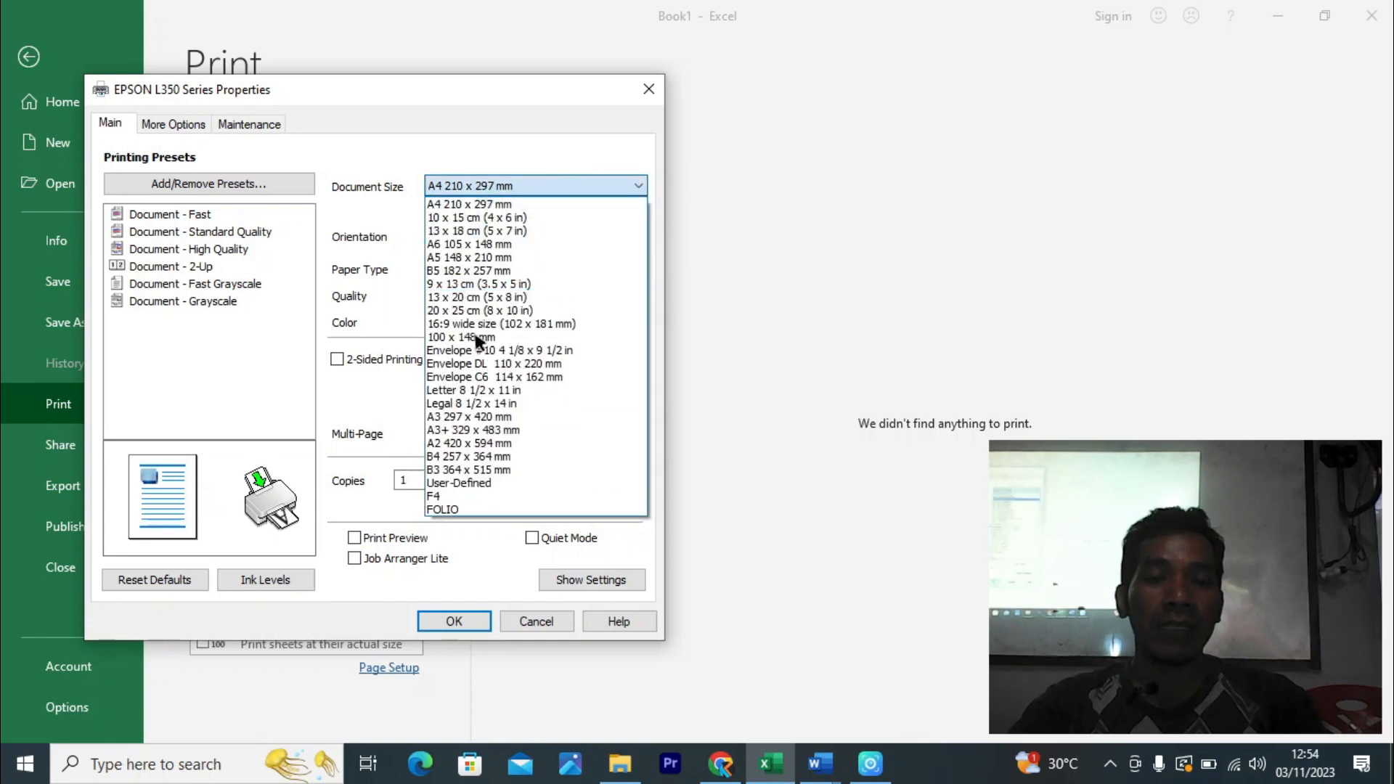
- Choose User-Defined from the Document Size list to edit the 210.0 × 297.0 mm paper size
{"action": "left_click", "coordinate": [471, 484]}
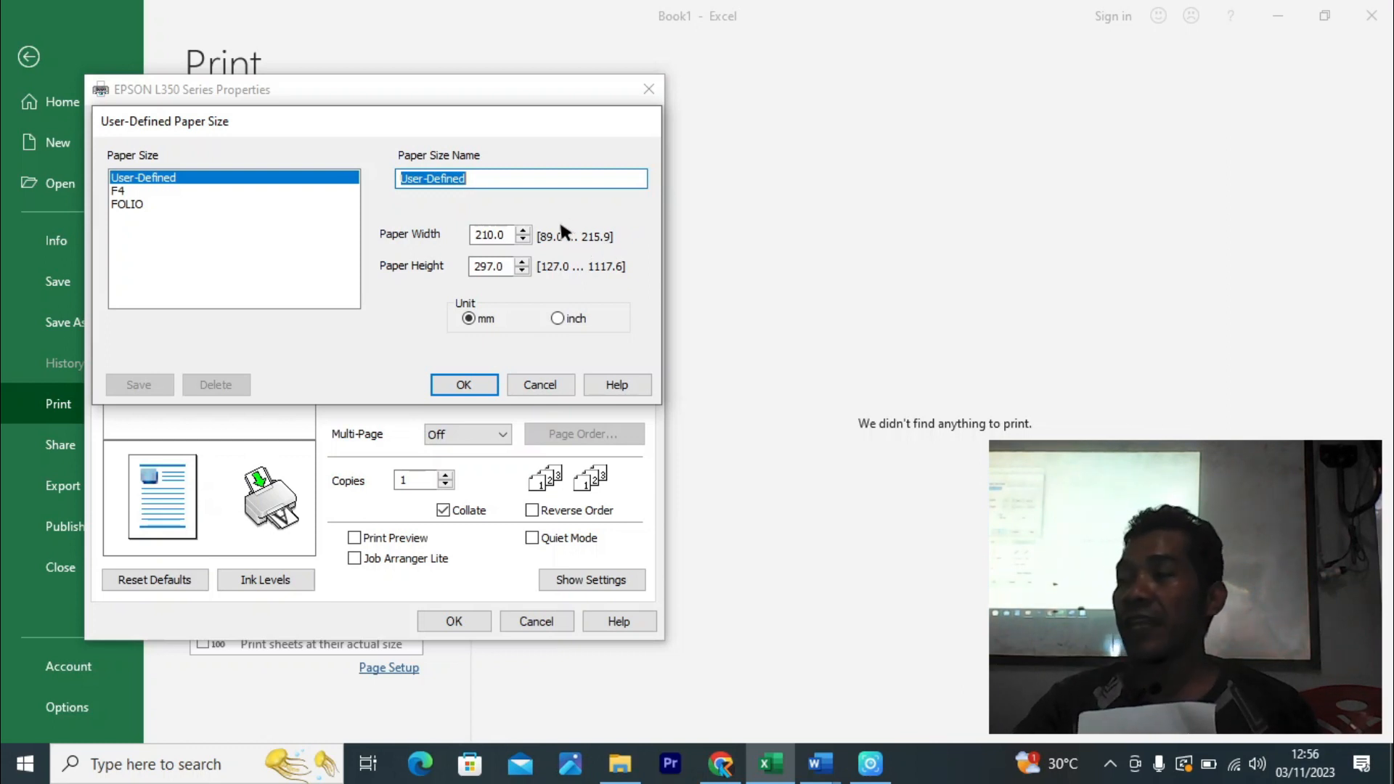
- Define a 215.9 × 330.0 mm paper size named 'kertas panjang' and save it
{"action": "left_click", "coordinate": [510, 235]}
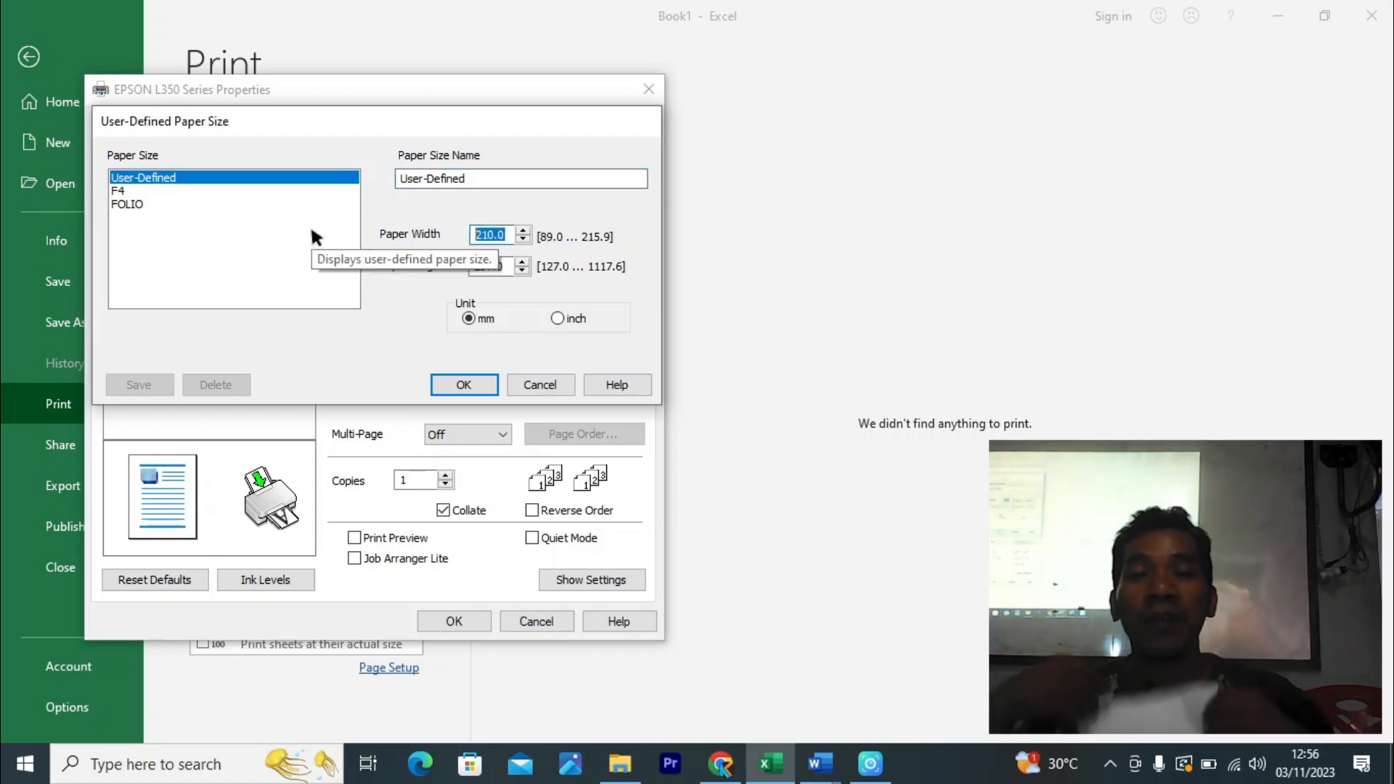
{"action": "type", "text": "21"}
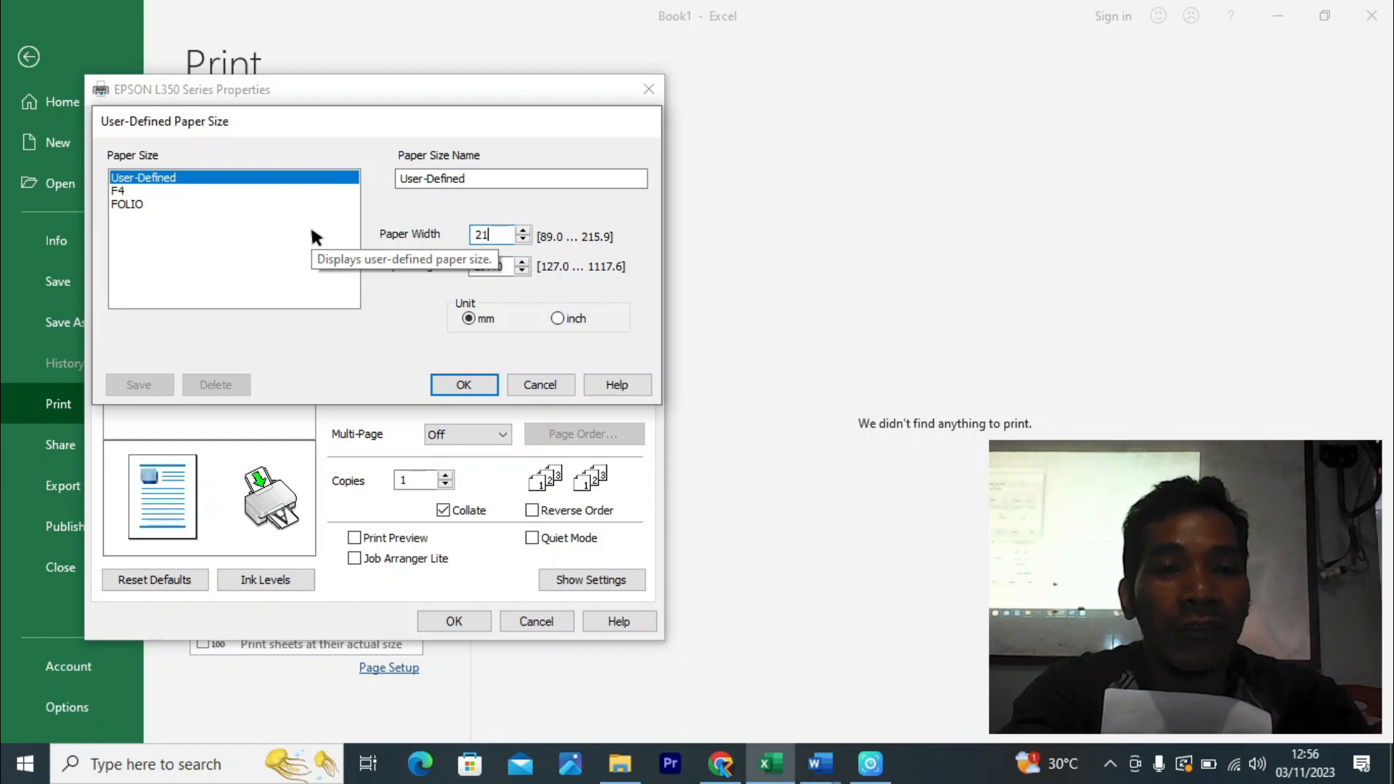
{"action": "type", "text": "5.9"}
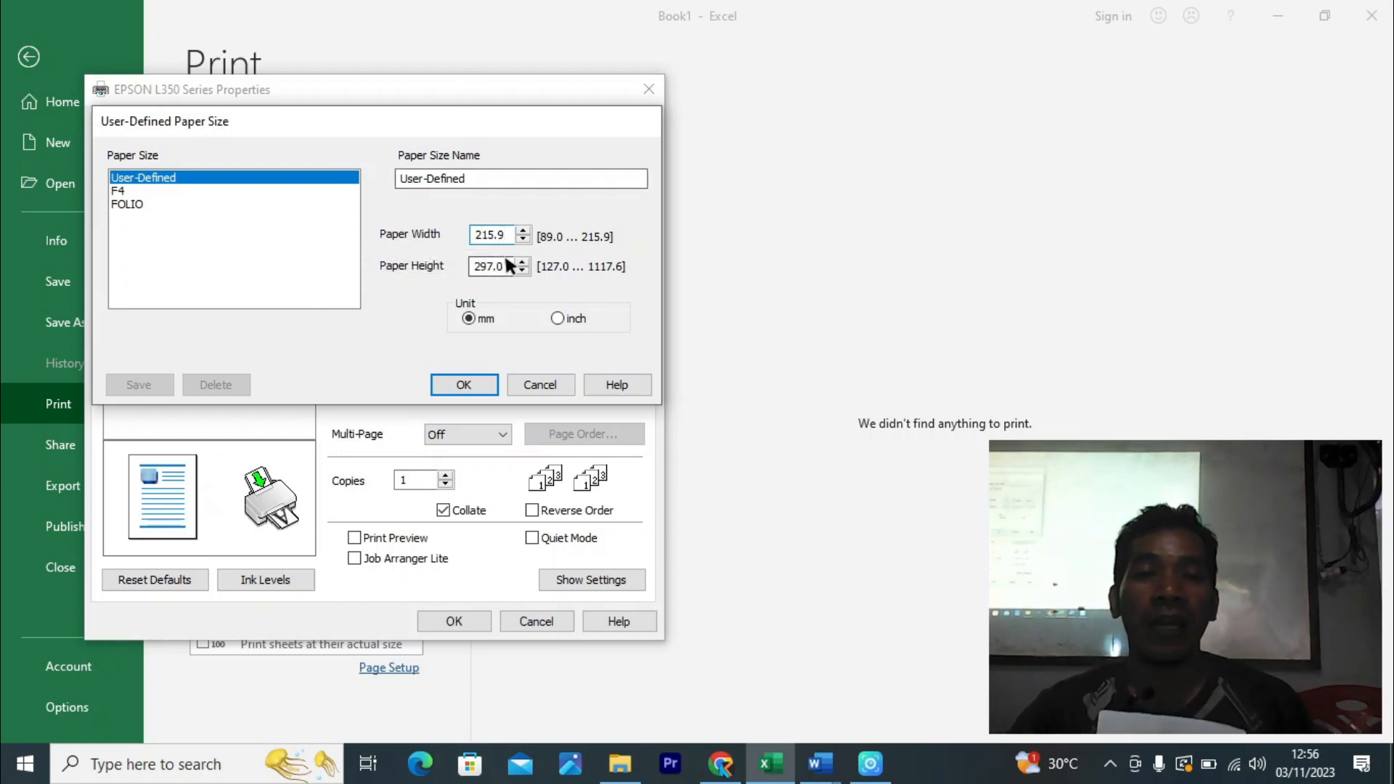
{"action": "key", "text": "Tab"}
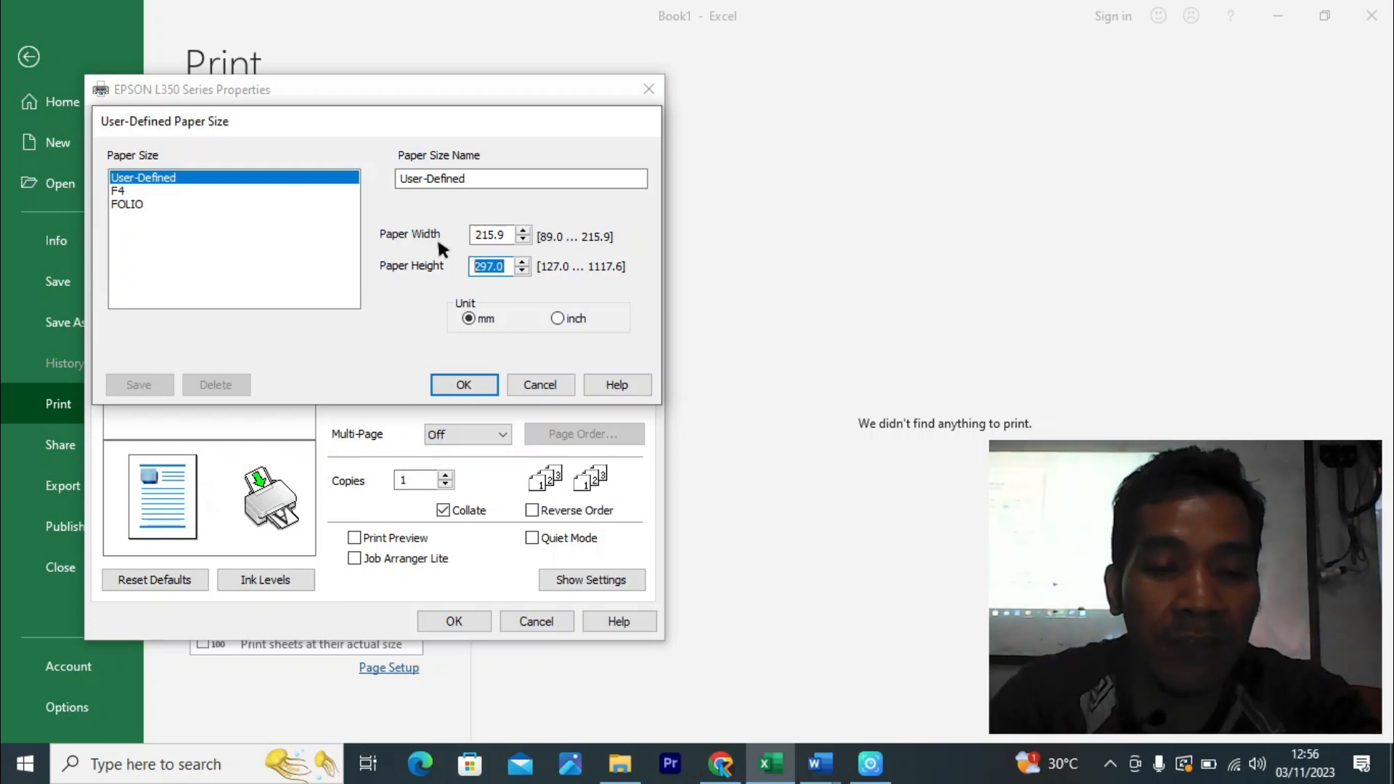
{"action": "type", "text": "33"}
{"action": "type", "text": "0"}
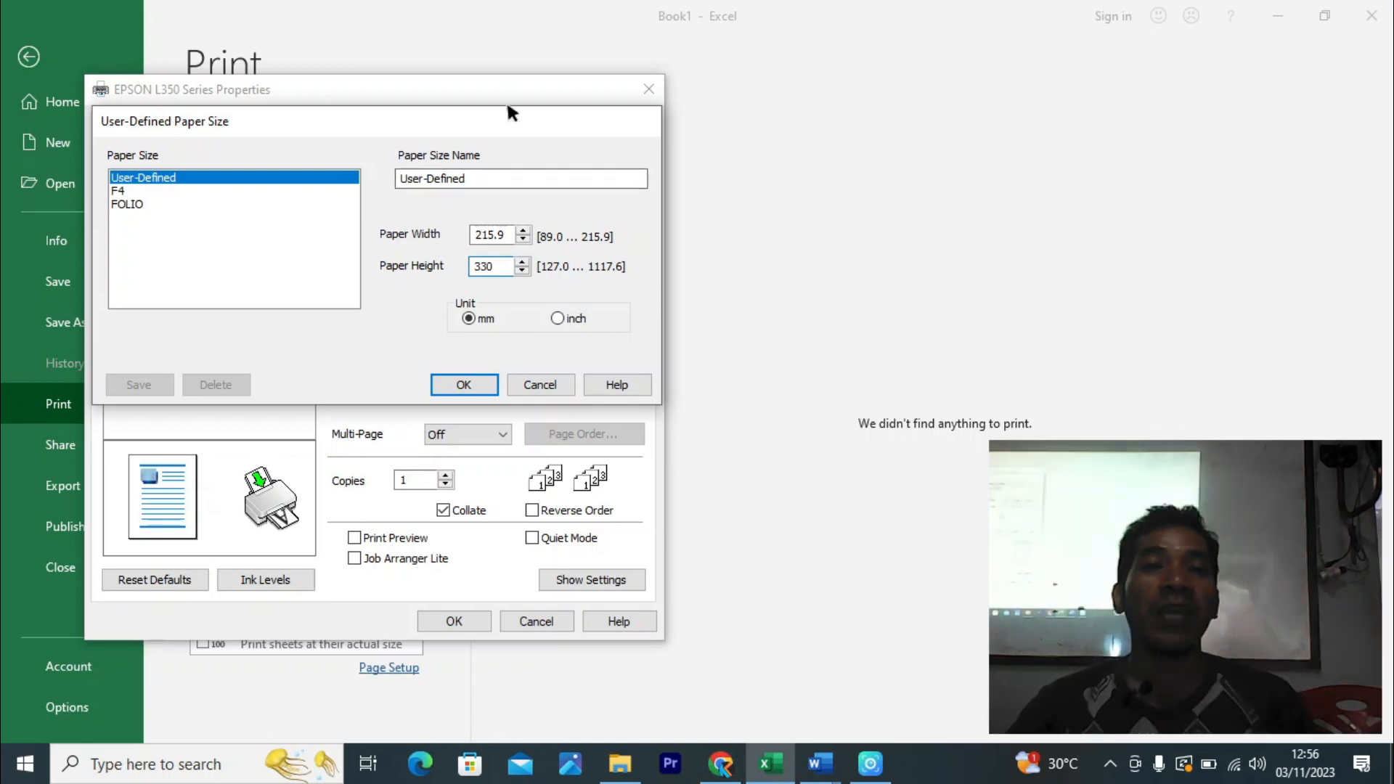
{"action": "left_click", "coordinate": [499, 178]}
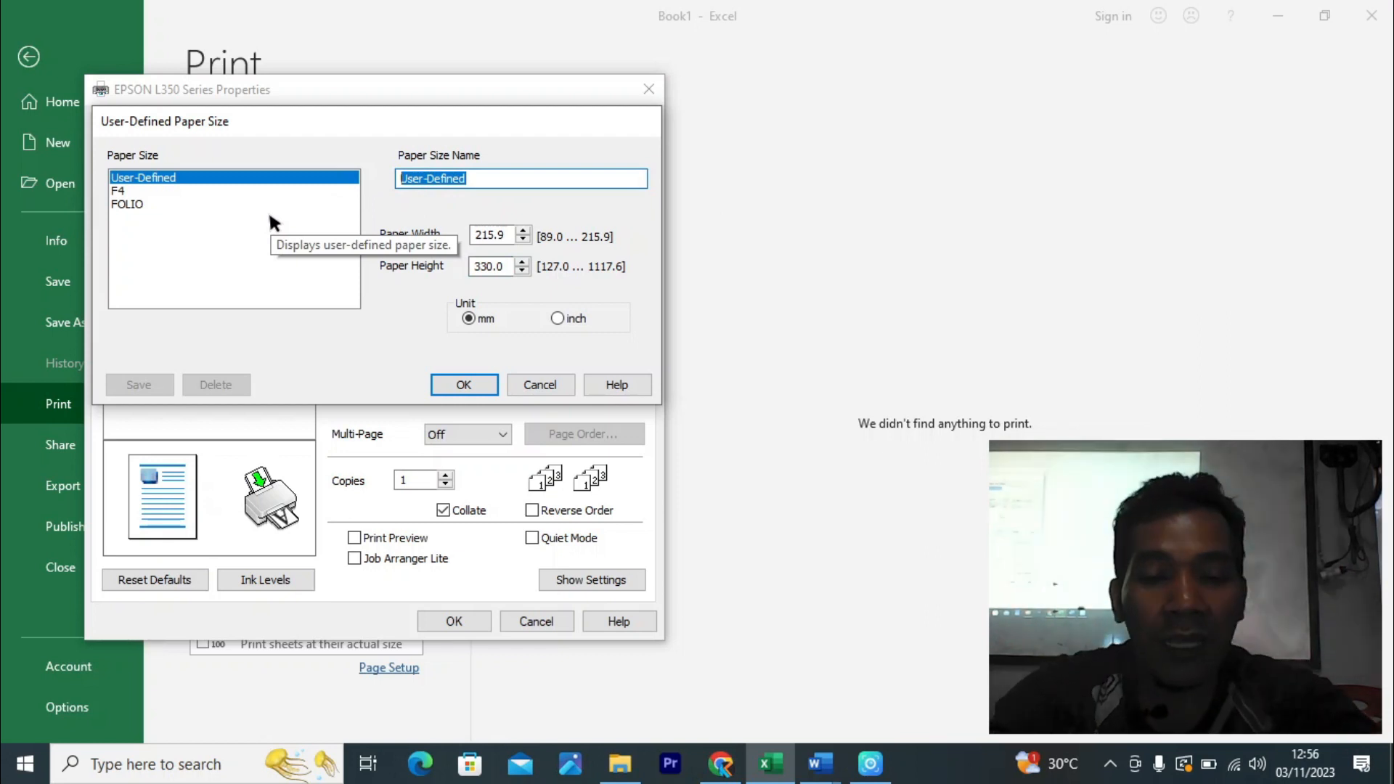
{"action": "type", "text": "kertas "}
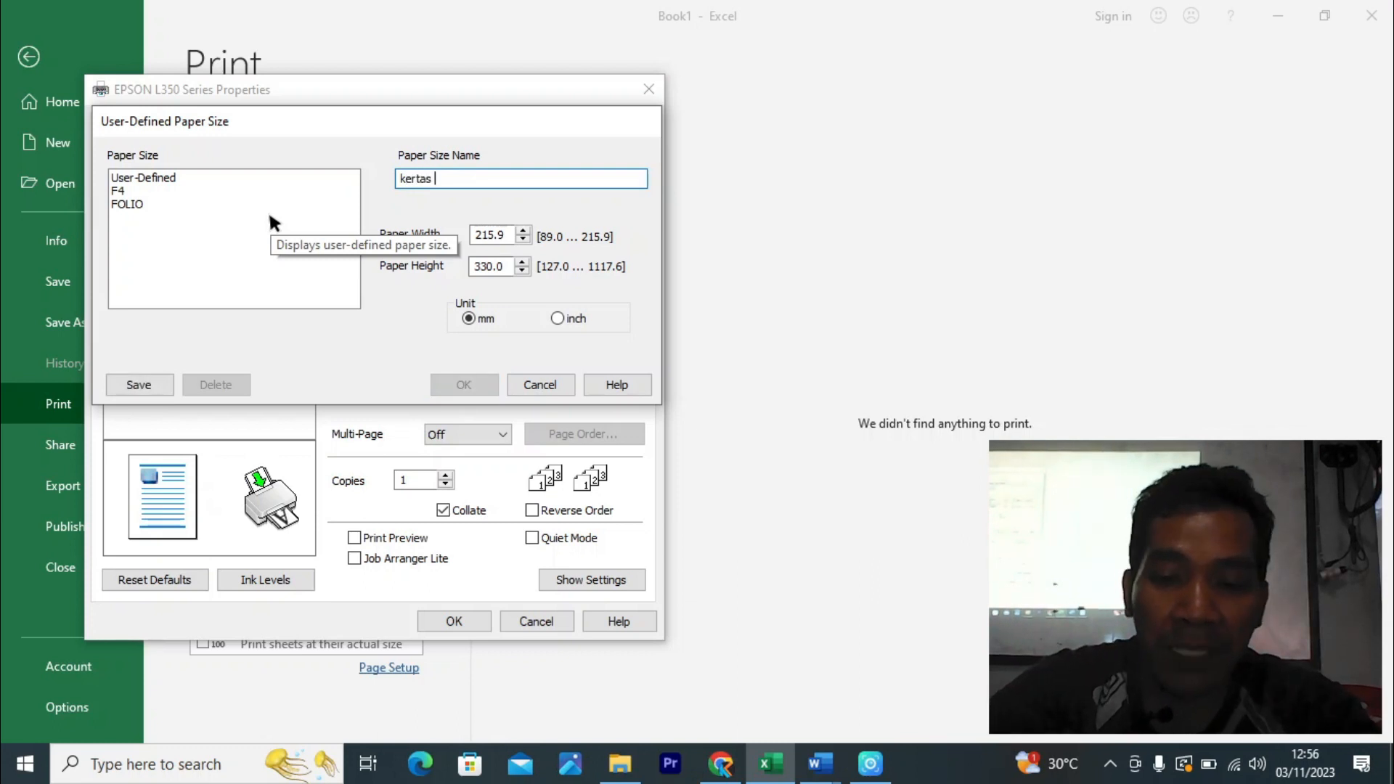
{"action": "type", "text": "panjang"}
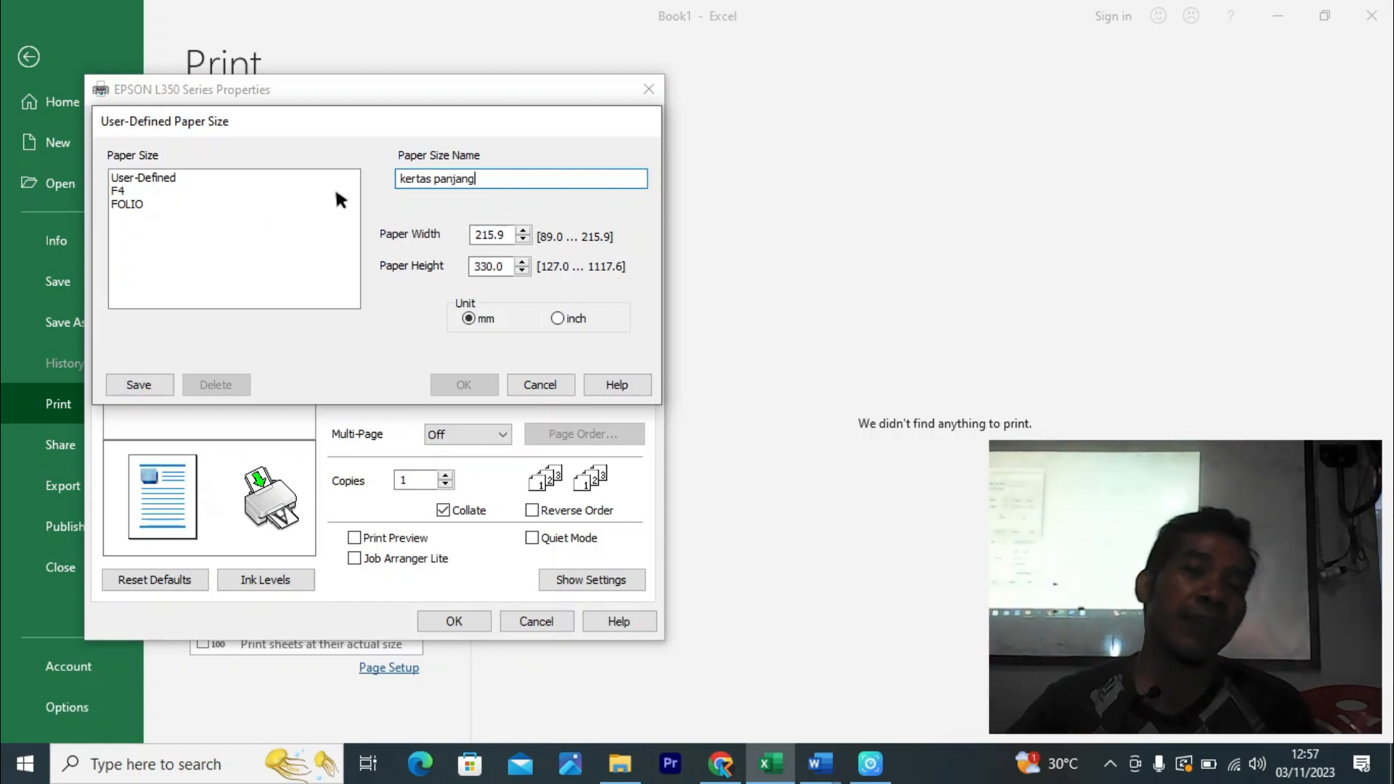
{"action": "left_click", "coordinate": [135, 379]}
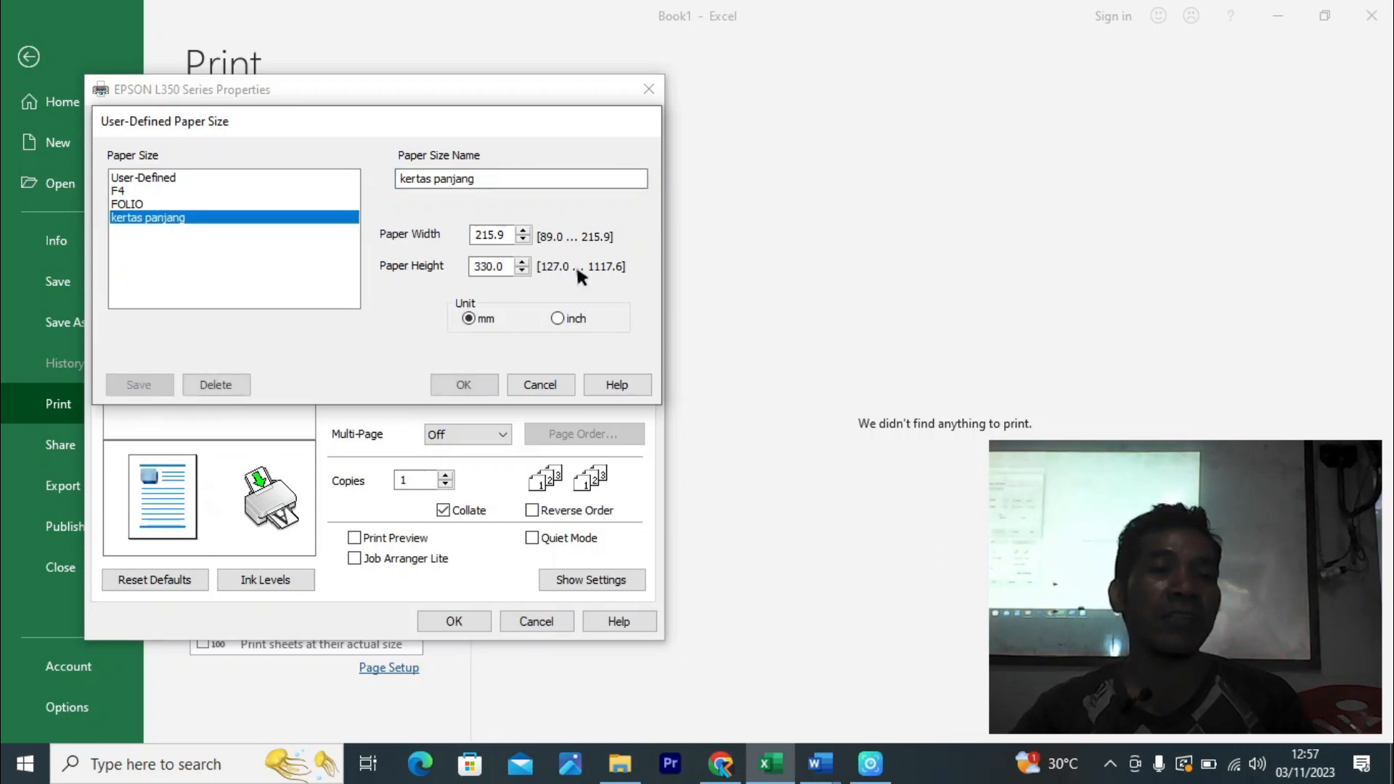
- Select 'kertas panjang' from the saved sizes and confirm it as the document size
{"action": "left_click", "coordinate": [150, 205]}
{"action": "left_click", "coordinate": [148, 191]}
{"action": "left_click", "coordinate": [147, 179]}
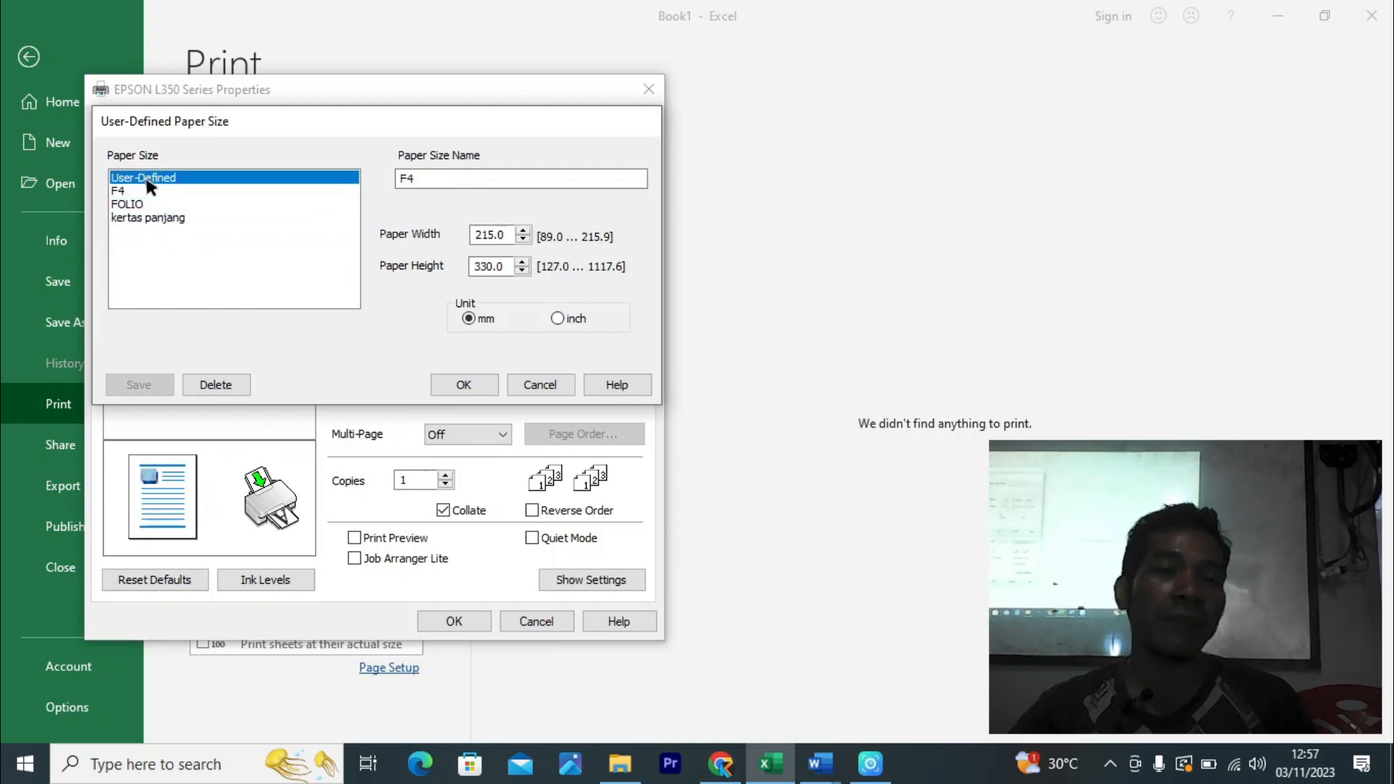
{"action": "left_click", "coordinate": [149, 191]}
{"action": "left_click", "coordinate": [154, 206]}
{"action": "left_click", "coordinate": [169, 215]}
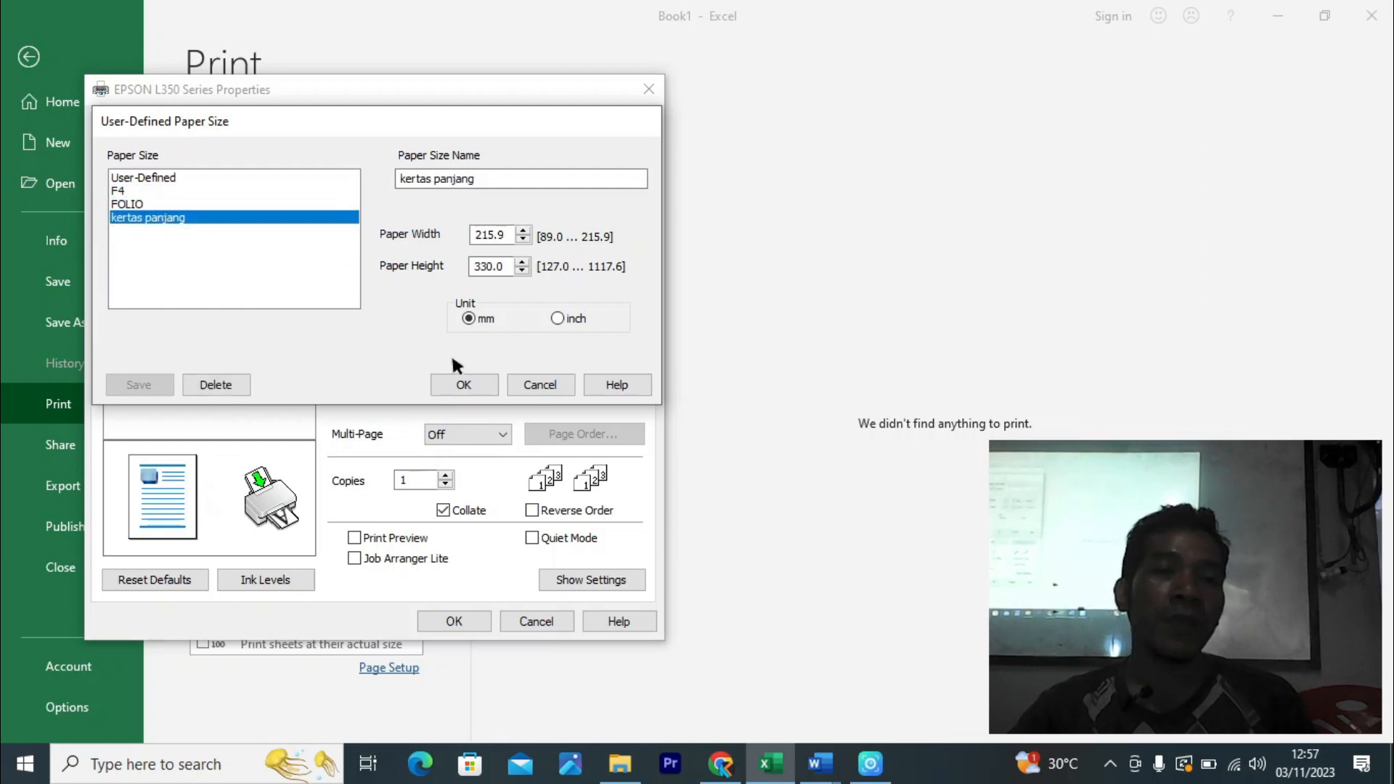
{"action": "left_click", "coordinate": [461, 382]}
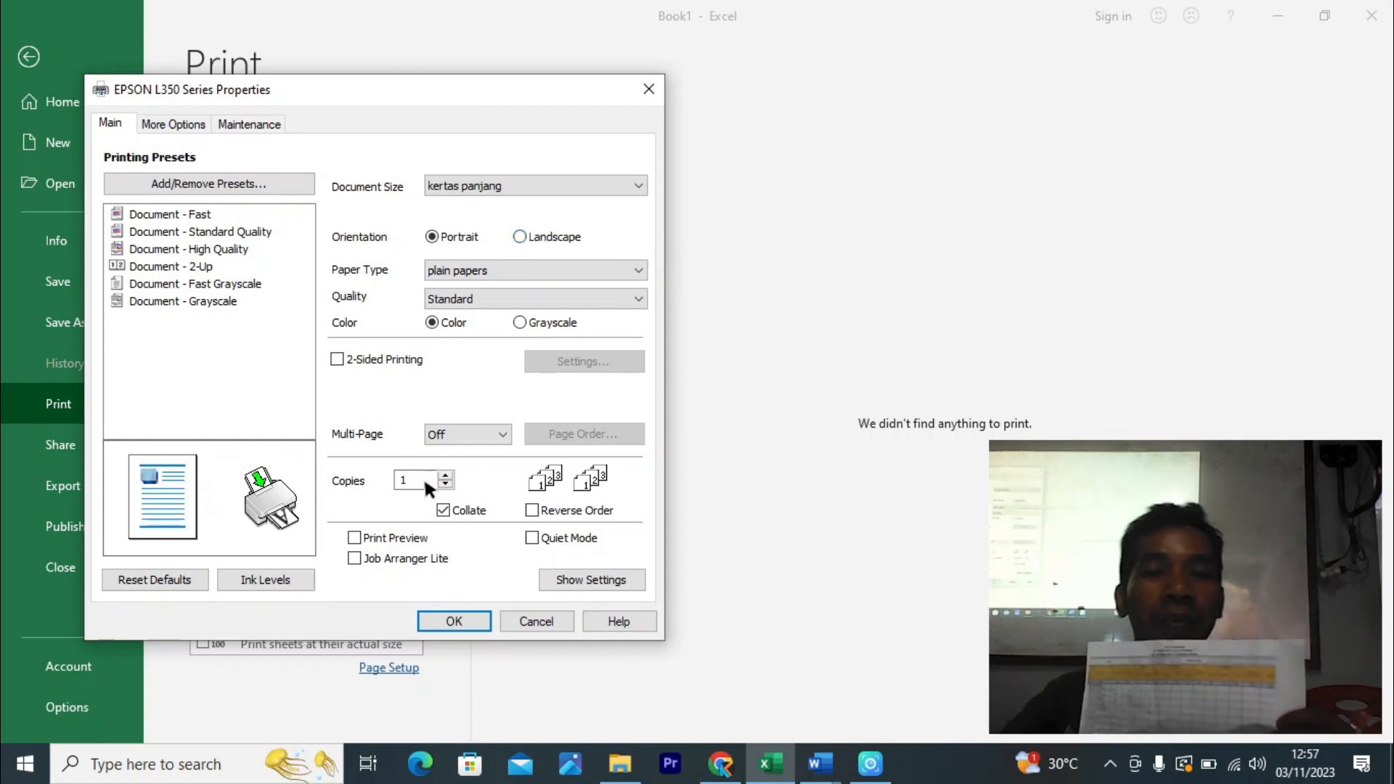
- Switch the printout to landscape orientation on kertas panjang paper
{"action": "left_click", "coordinate": [544, 237]}
{"action": "left_click", "coordinate": [457, 621]}
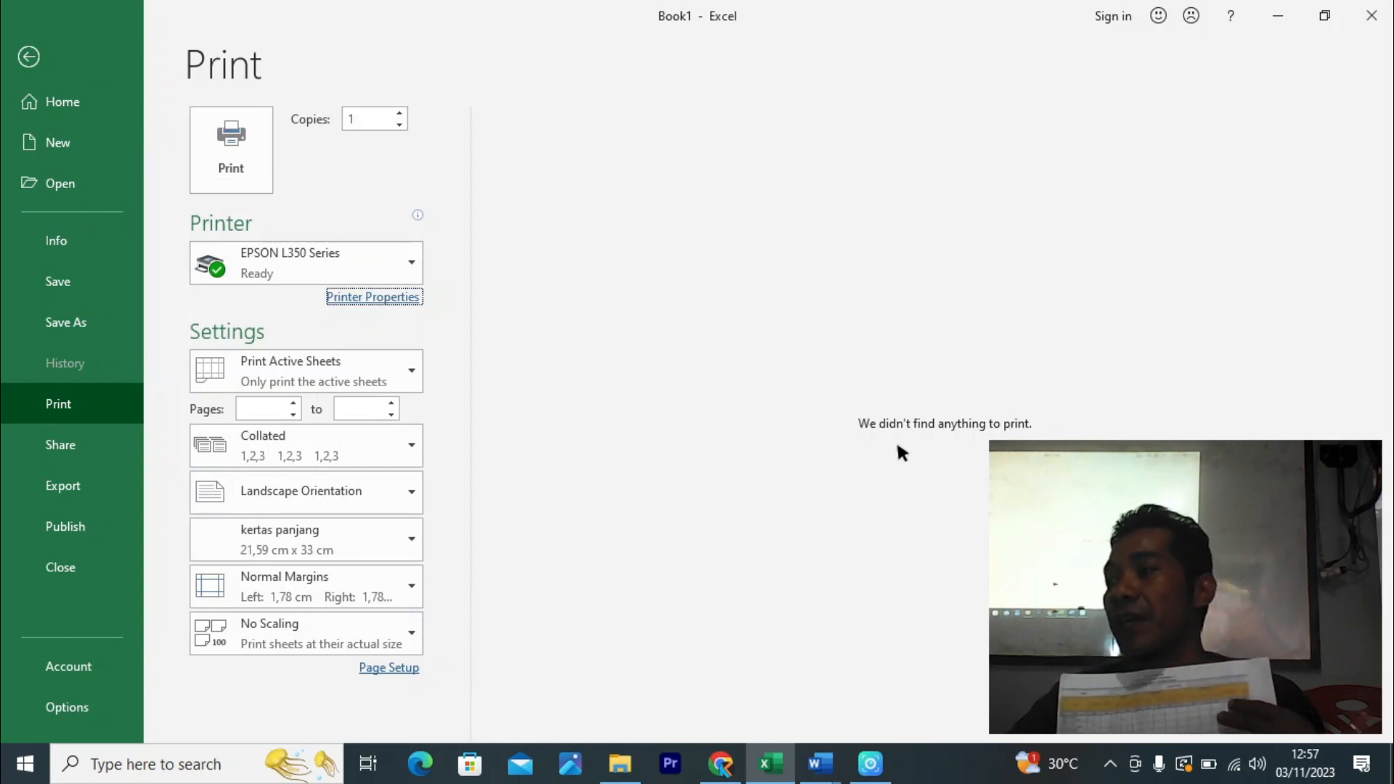
{"action": "left_click", "coordinate": [390, 665]}
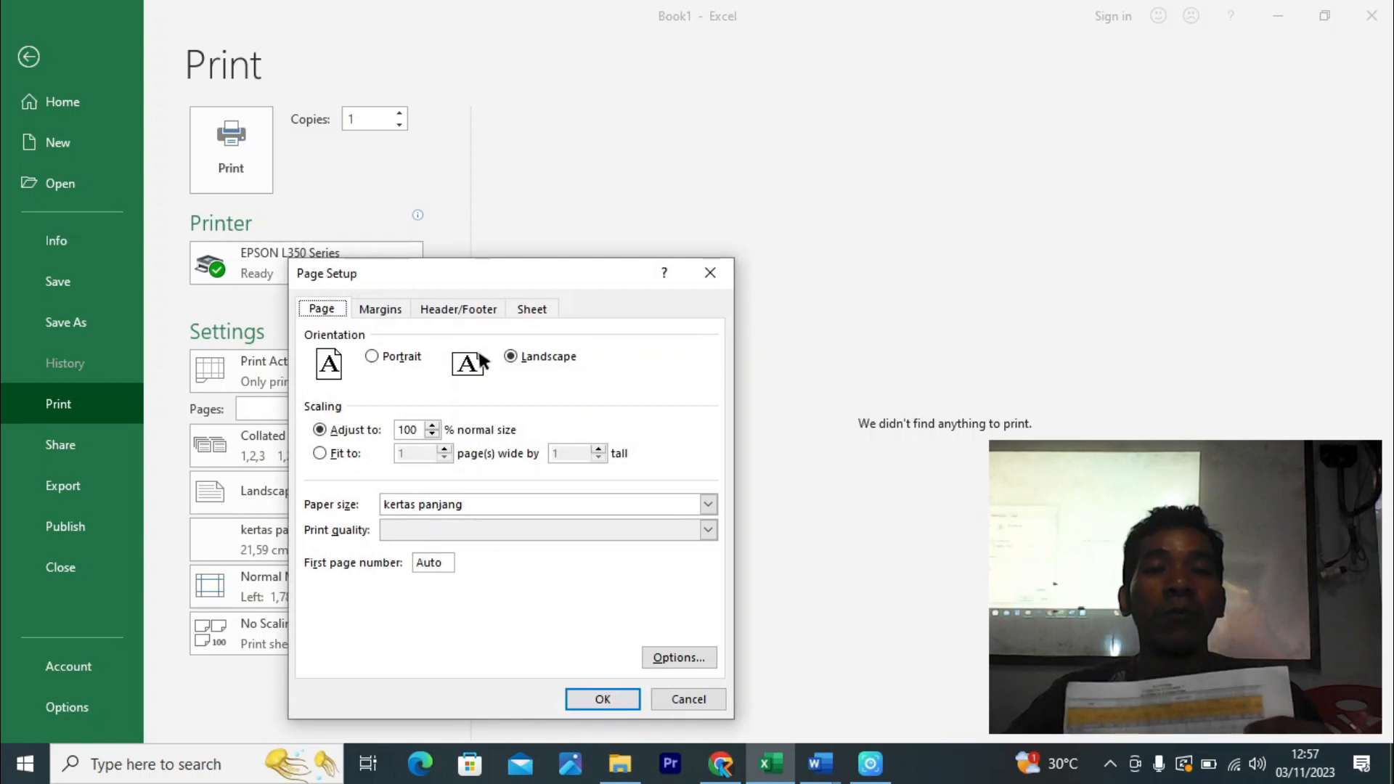
{"action": "left_click", "coordinate": [396, 308]}
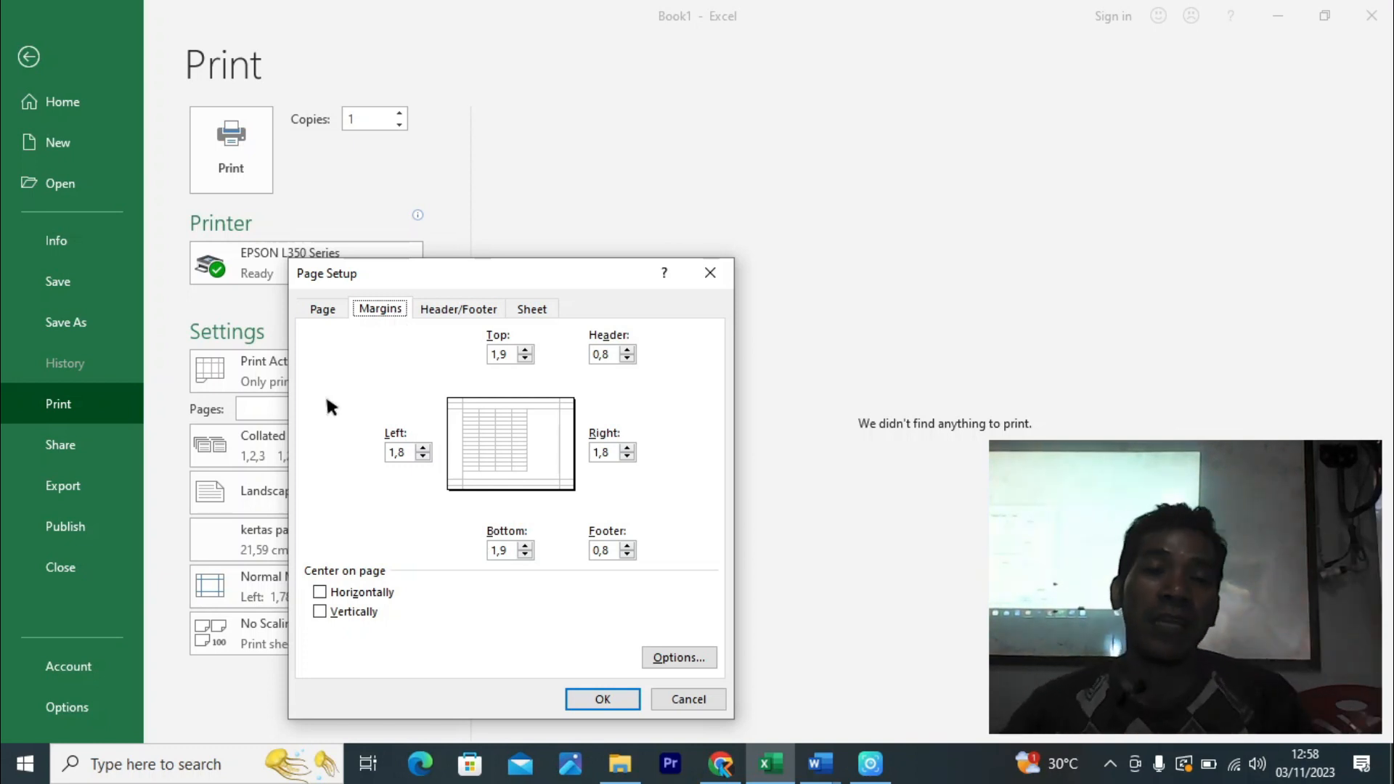
- Set the top margin to 1,5 cm and the left, right and bottom margins to 1 cm
{"action": "left_click", "coordinate": [525, 358]}
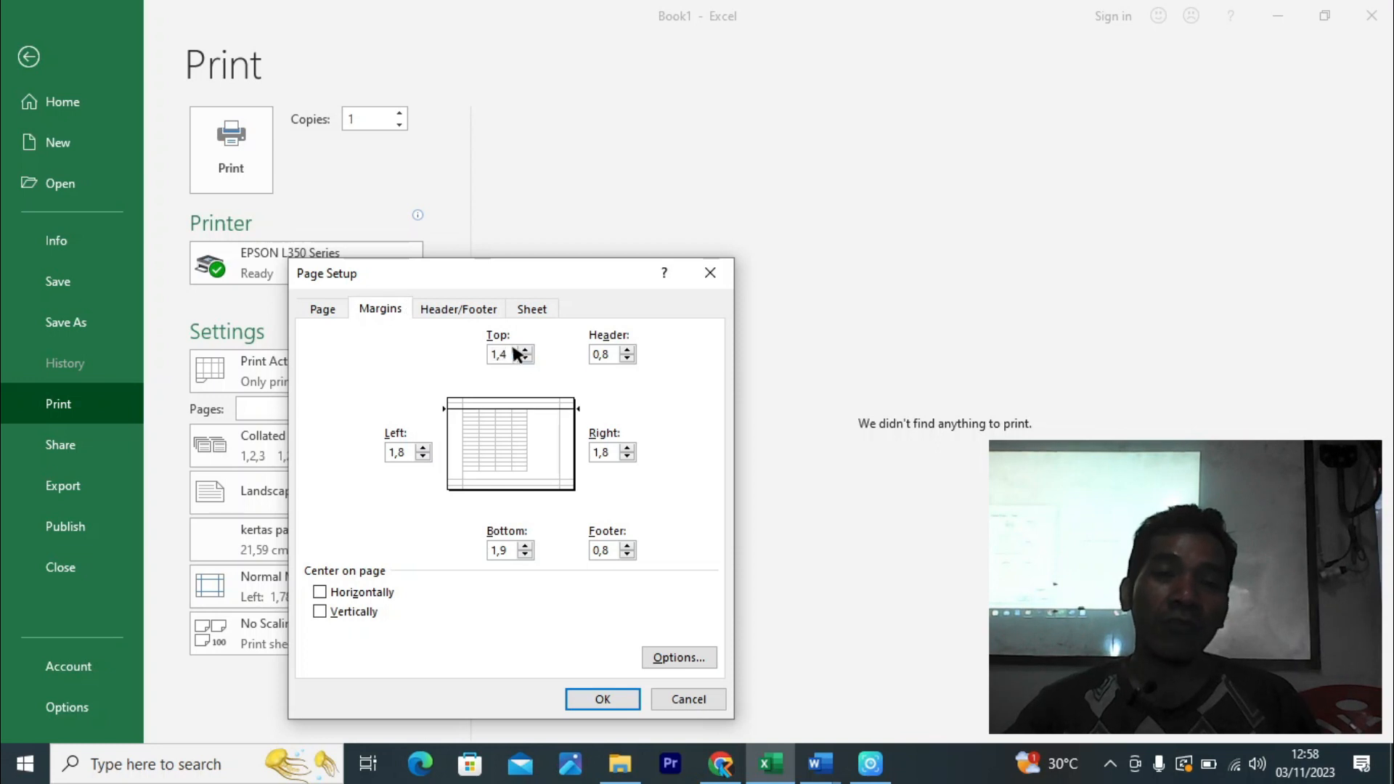
{"action": "type", "text": "5"}
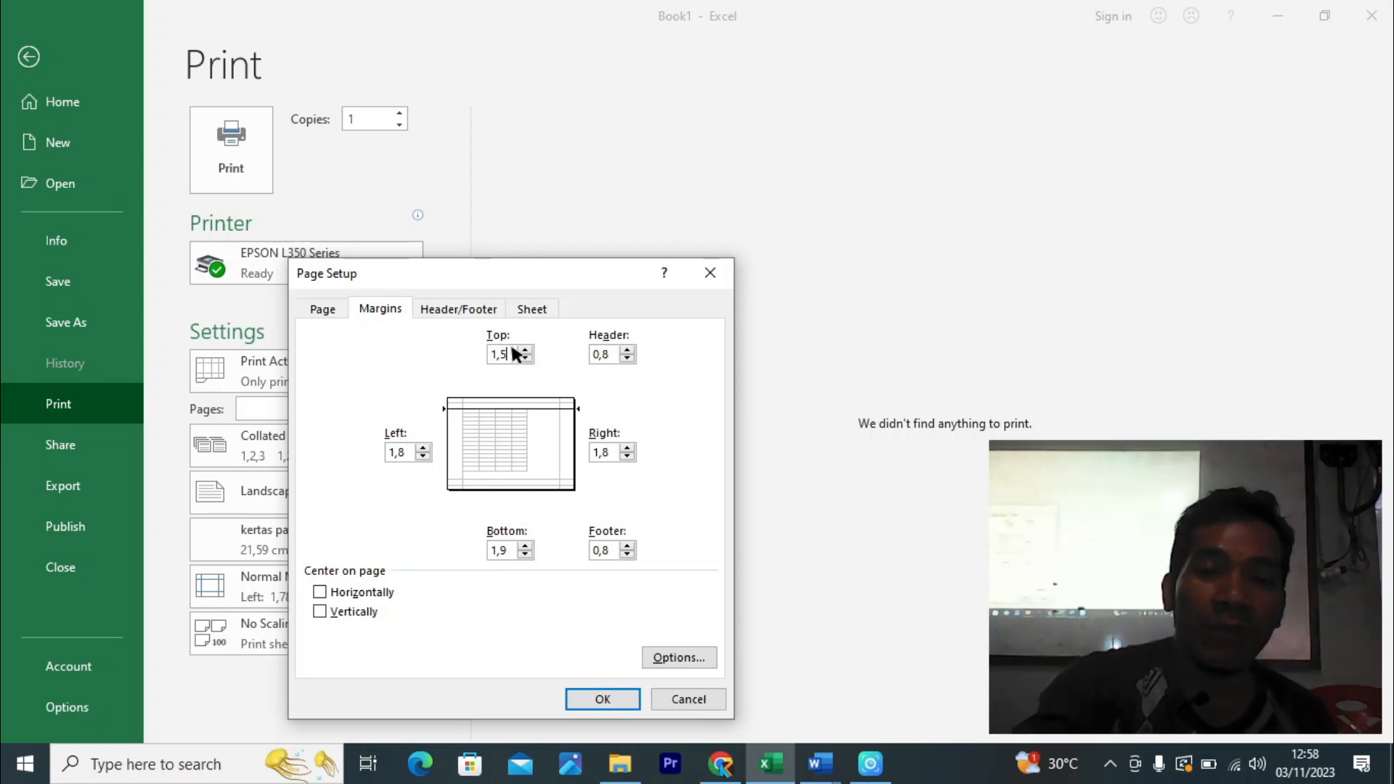
{"action": "left_click", "coordinate": [406, 446]}
{"action": "type", "text": "1"}
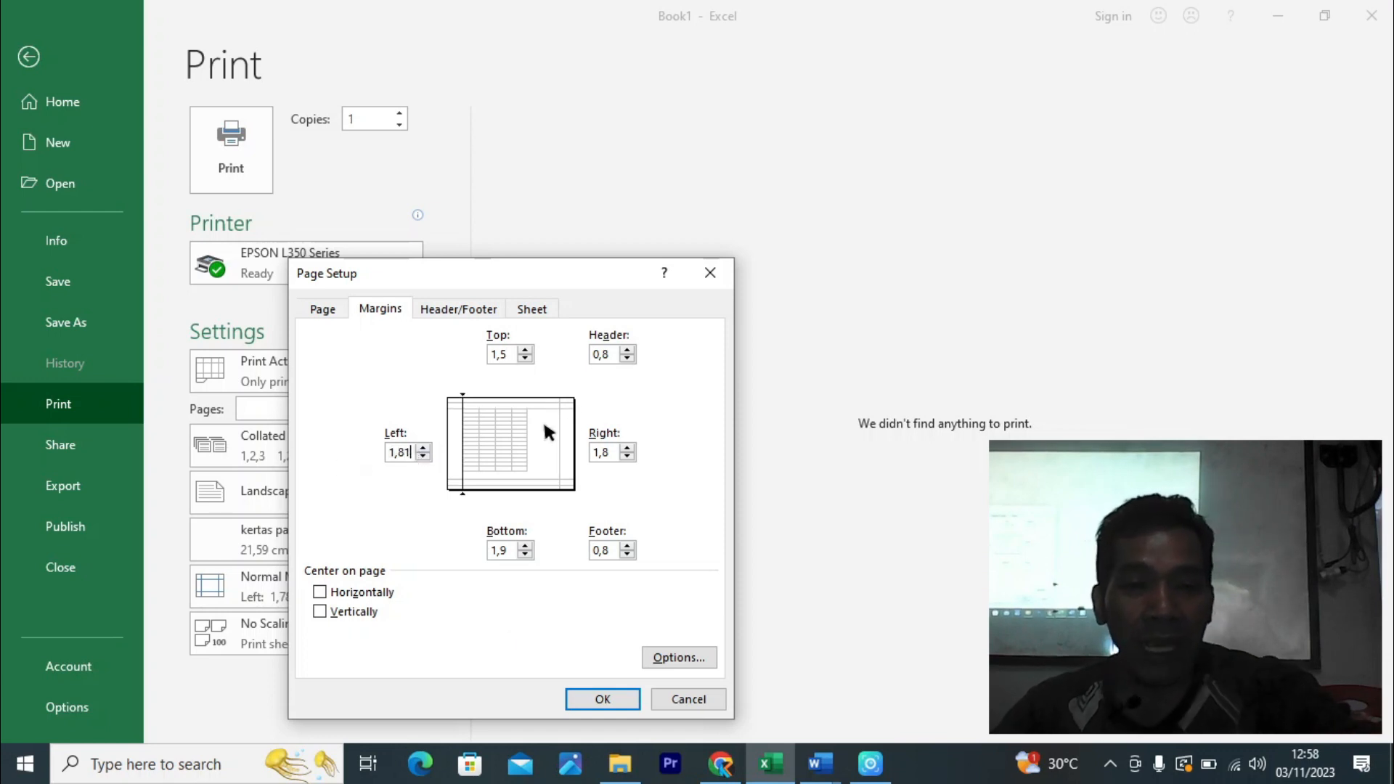
{"action": "left_click_drag", "start_coordinate": [411, 446], "coordinate": [330, 444]}
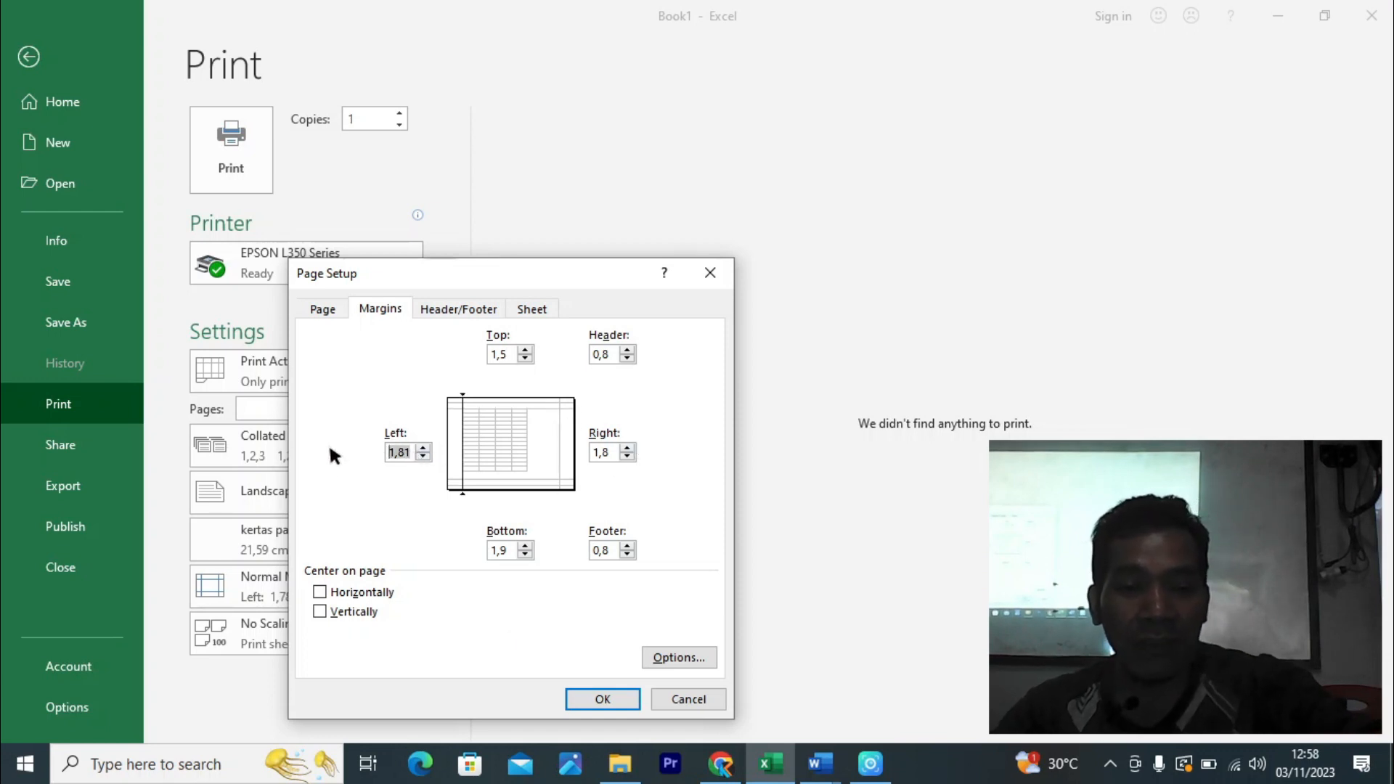
{"action": "type", "text": "1"}
{"action": "left_click_drag", "start_coordinate": [616, 452], "coordinate": [563, 467]}
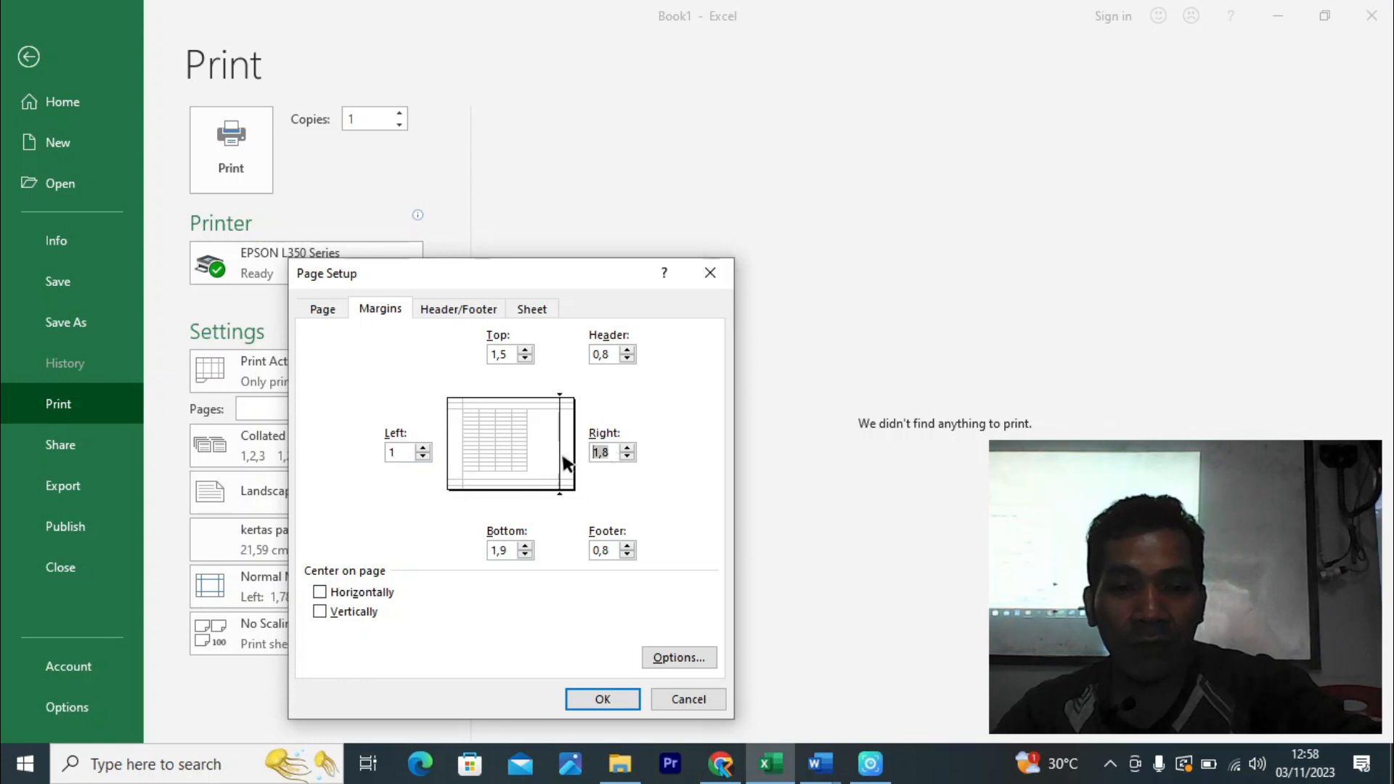
{"action": "type", "text": "1"}
{"action": "left_click_drag", "start_coordinate": [515, 550], "coordinate": [470, 548]}
{"action": "type", "text": "1"}
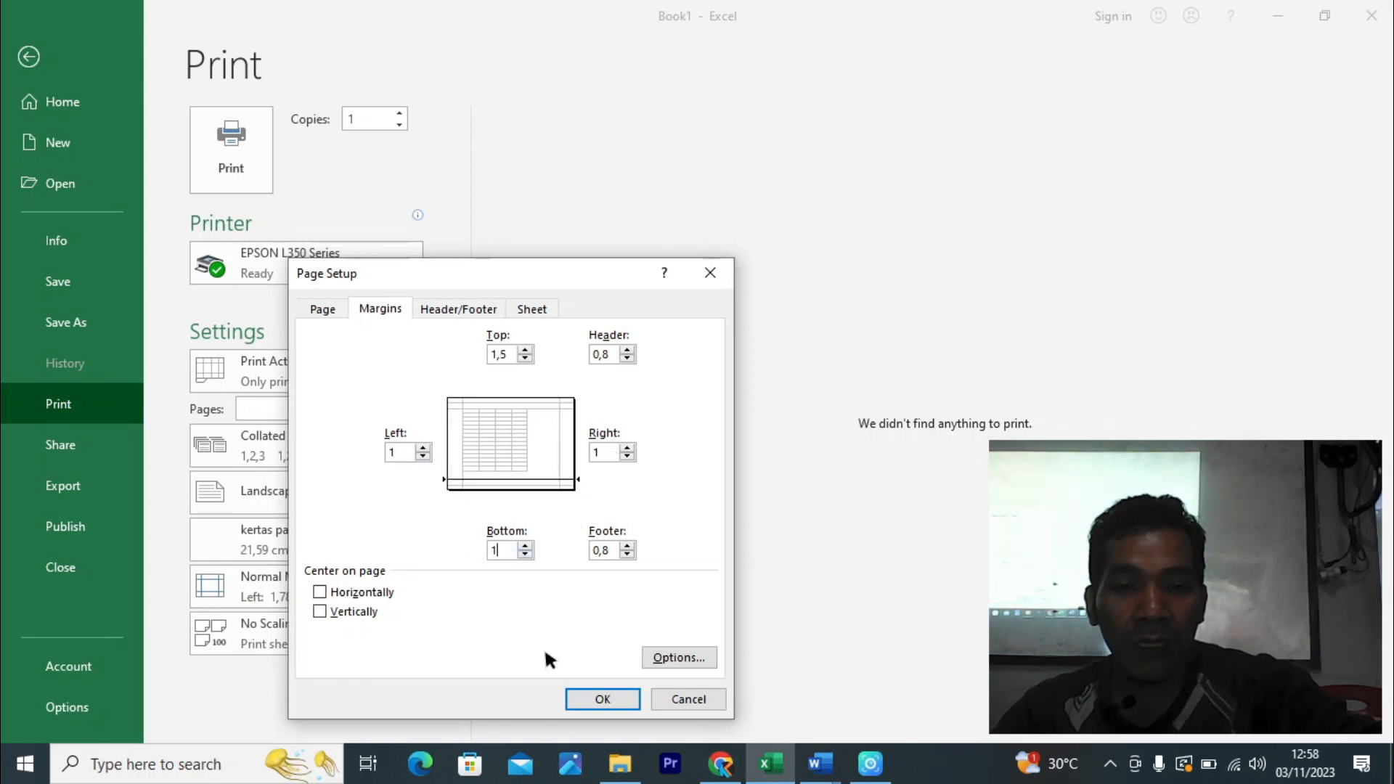
{"action": "left_click", "coordinate": [590, 693]}
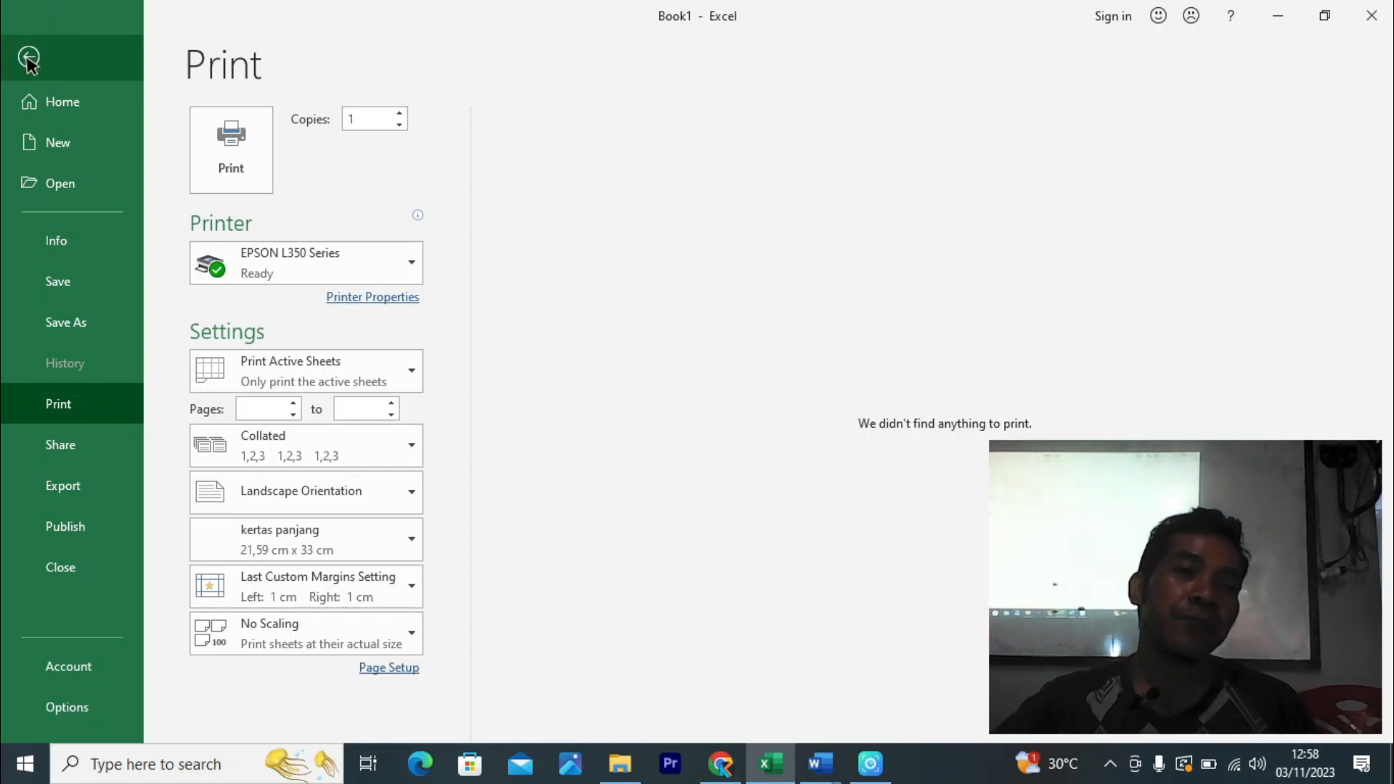
- Go back from the Backstage print settings to the empty Sheet2 grid
{"action": "left_click", "coordinate": [29, 57]}
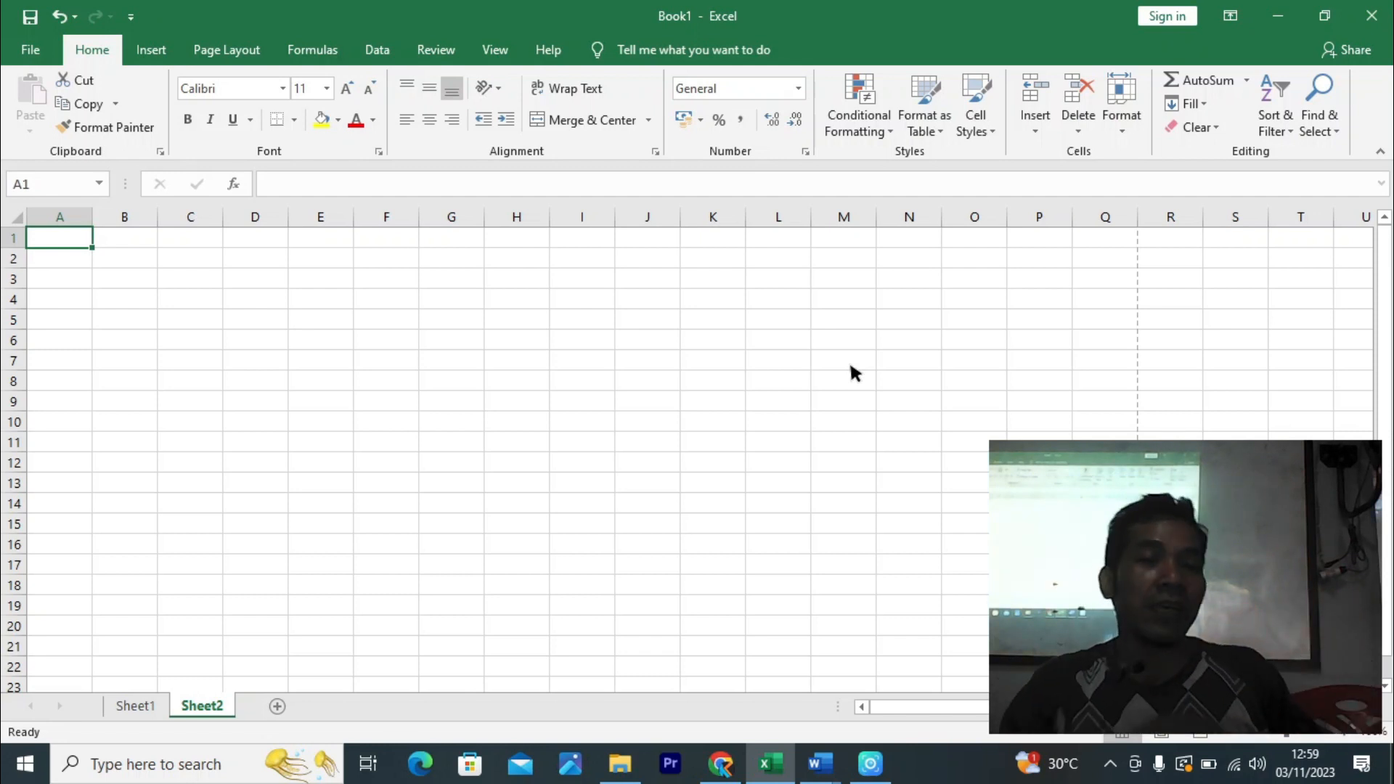
- Apply font size 10 to every cell on Sheet2, then select the range A1:Q23
{"action": "left_click", "coordinate": [14, 218]}
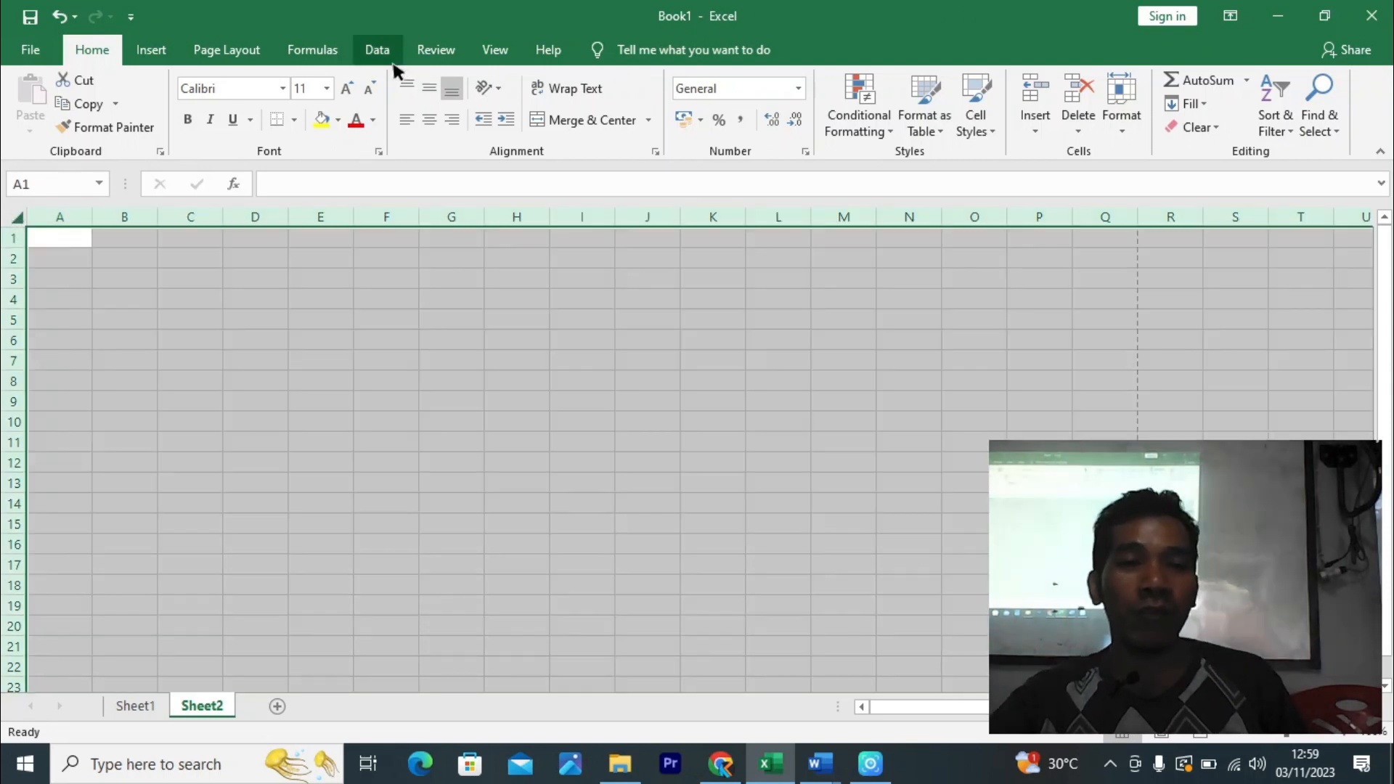
{"action": "left_click", "coordinate": [328, 88]}
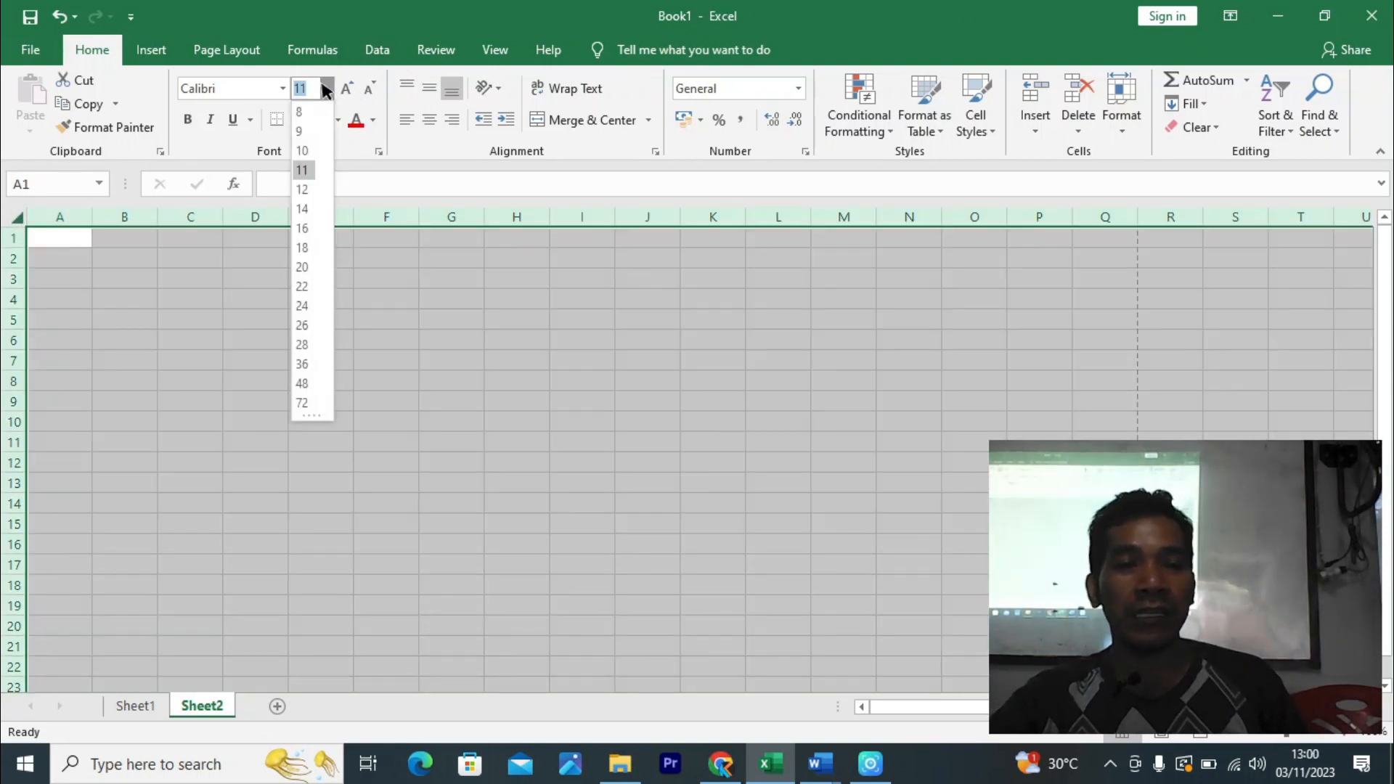
{"action": "left_click", "coordinate": [304, 151]}
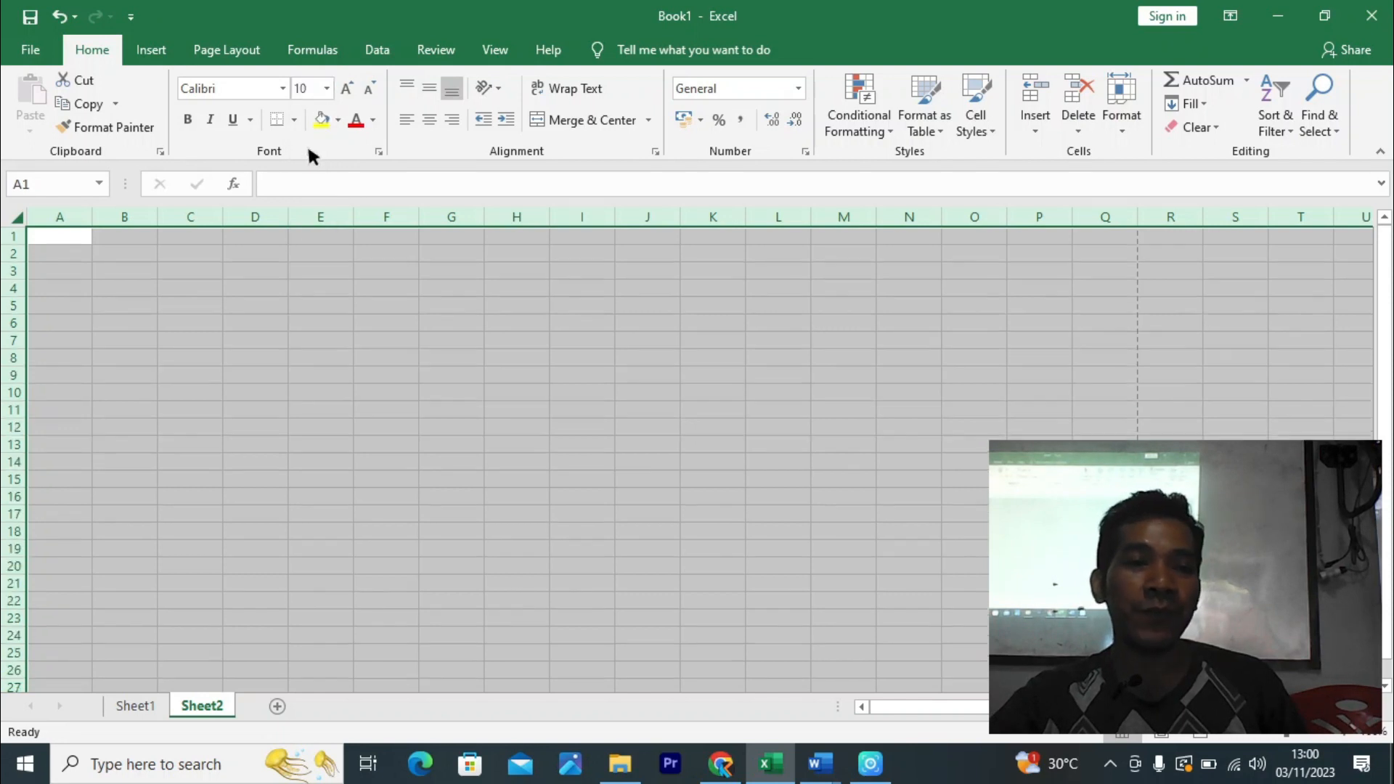
{"action": "left_click", "coordinate": [124, 287]}
{"action": "left_click", "coordinate": [15, 216]}
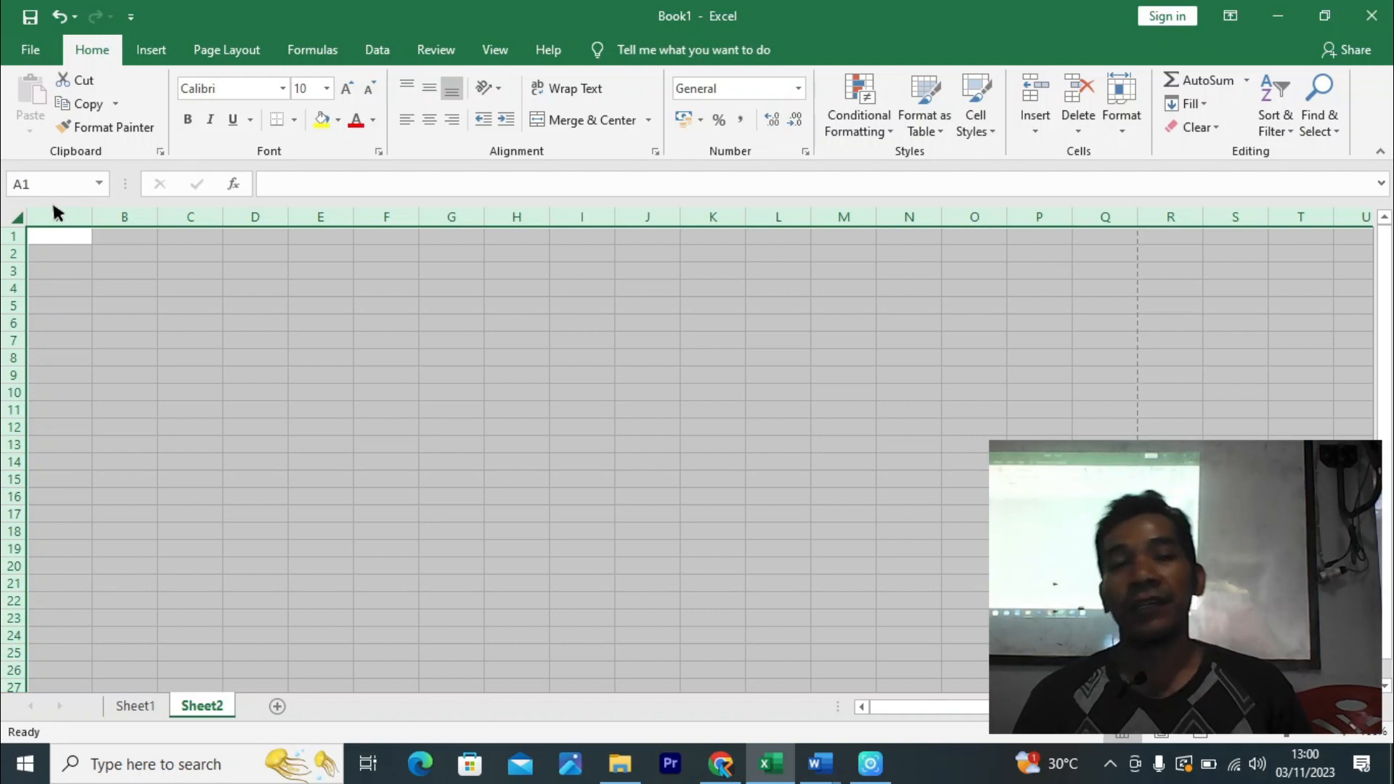
{"action": "left_click", "coordinate": [203, 303]}
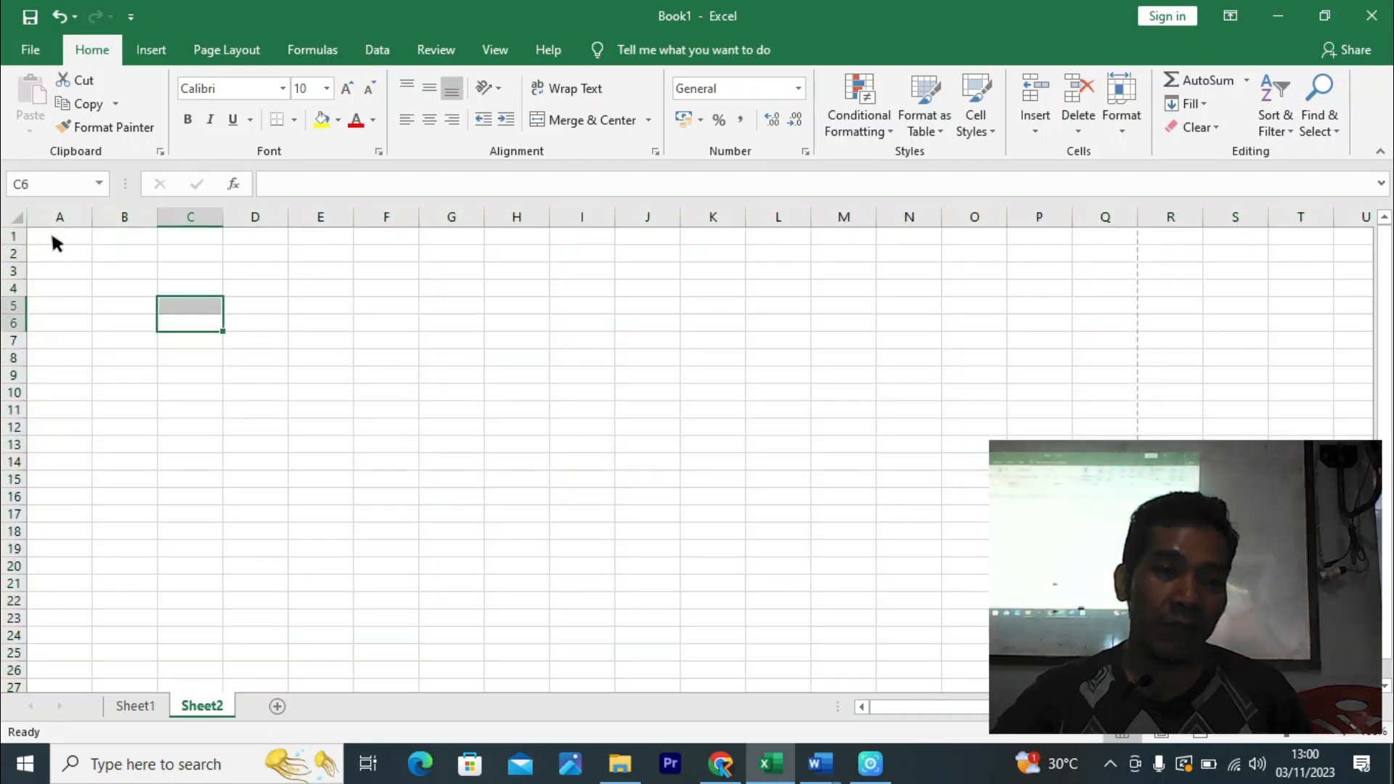
{"action": "left_click_drag", "start_coordinate": [53, 233], "coordinate": [1104, 618]}
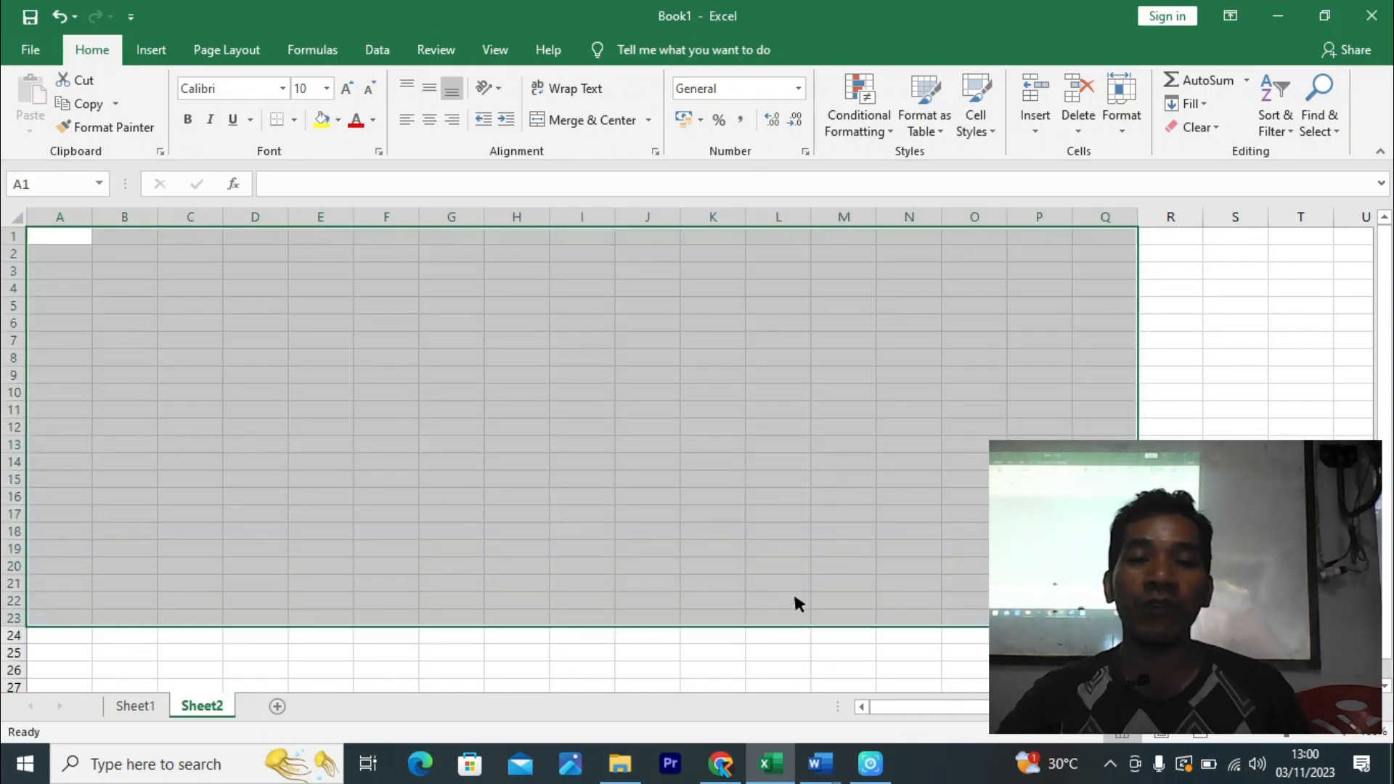
{"action": "left_click", "coordinate": [665, 530]}
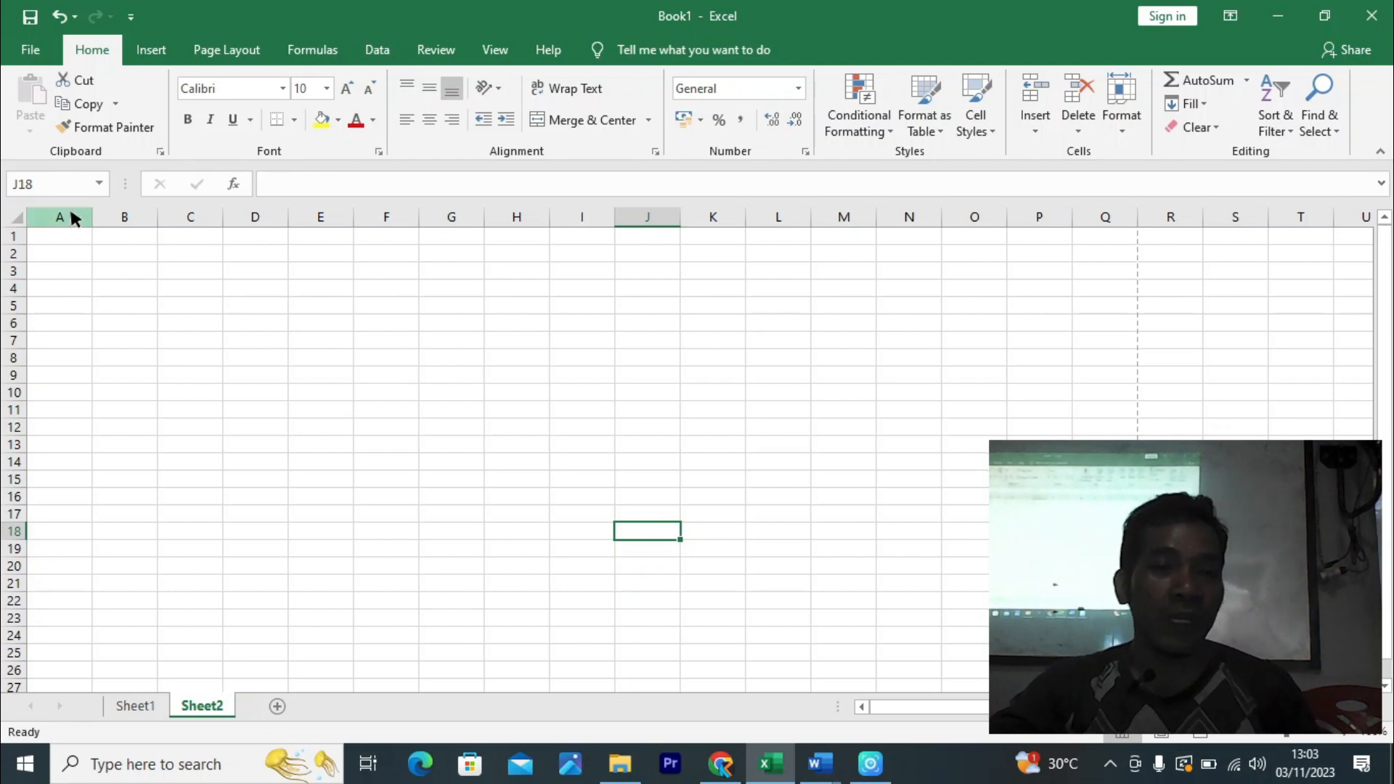
- Select columns A through AY on Sheet2
{"action": "left_click_drag", "start_coordinate": [68, 214], "coordinate": [1007, 210]}
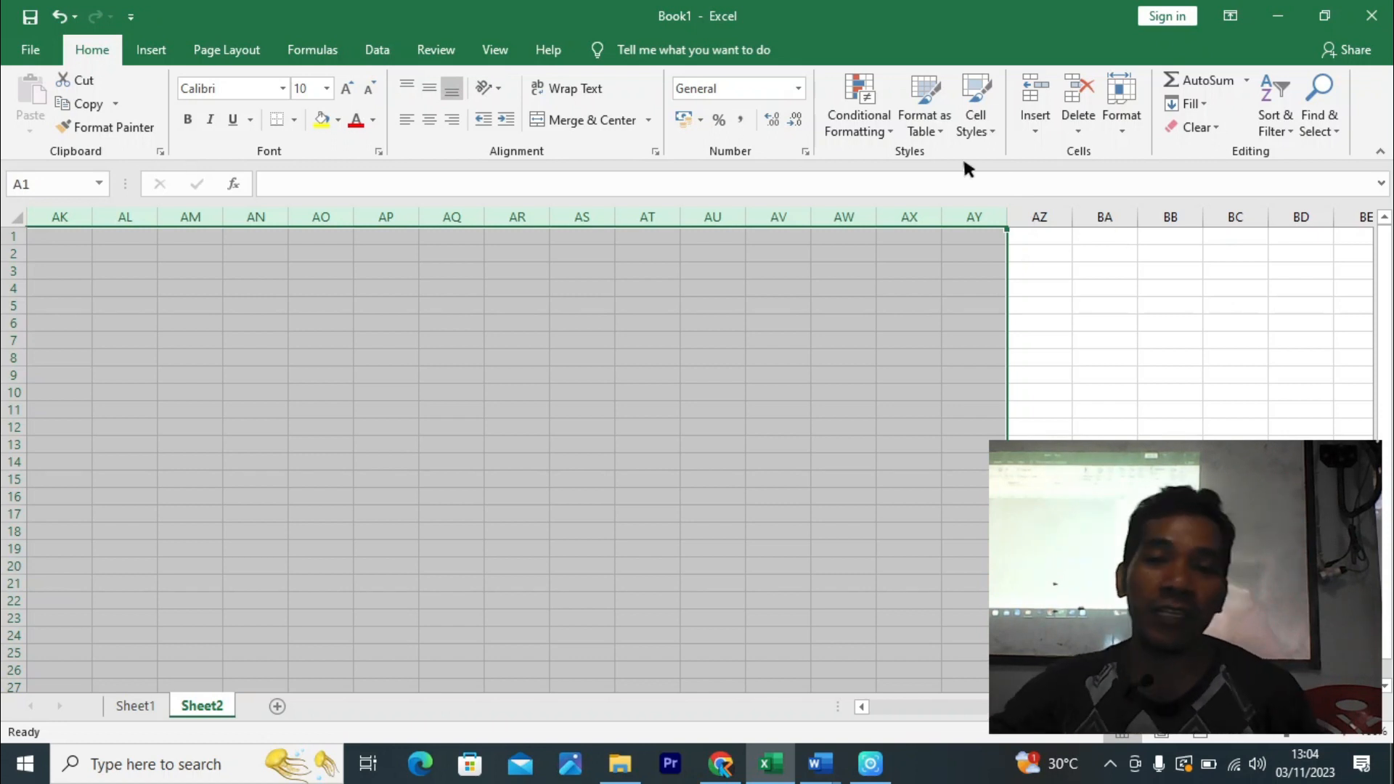
- Narrow columns A through AY to a width of 2,86 (25 pixels)
{"action": "left_click_drag", "start_coordinate": [943, 222], "coordinate": [904, 221]}
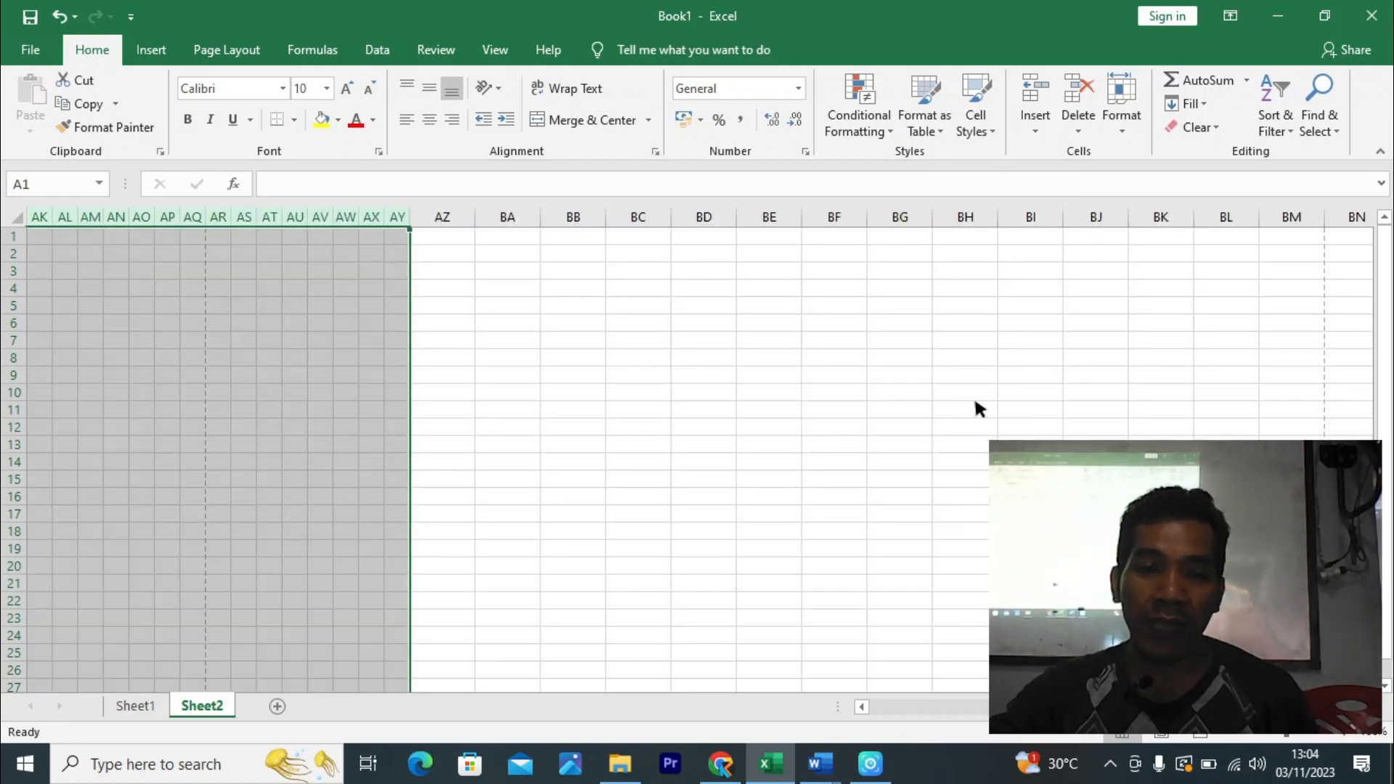
{"action": "left_click_drag", "start_coordinate": [1179, 708], "coordinate": [901, 715]}
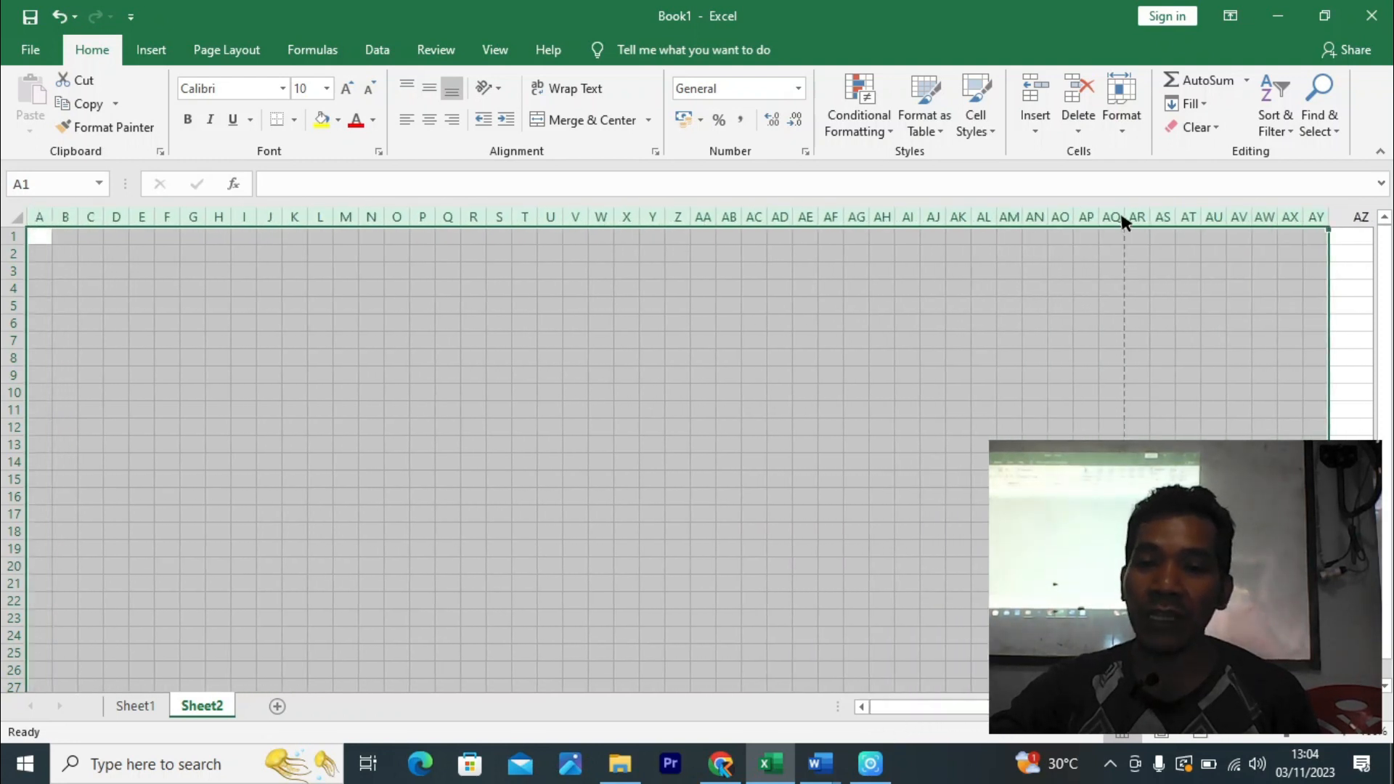
{"action": "left_click_drag", "start_coordinate": [1098, 215], "coordinate": [1093, 213]}
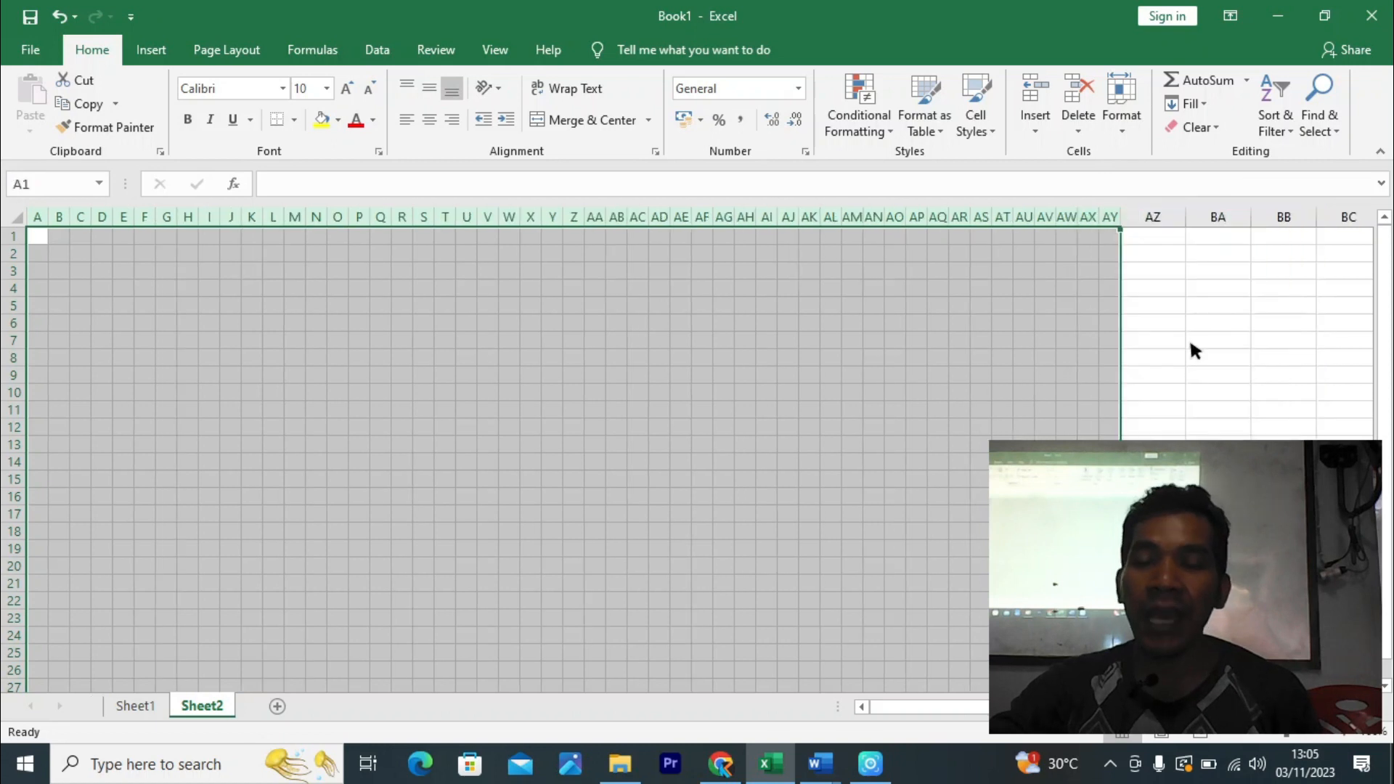
{"action": "left_click", "coordinate": [1220, 438]}
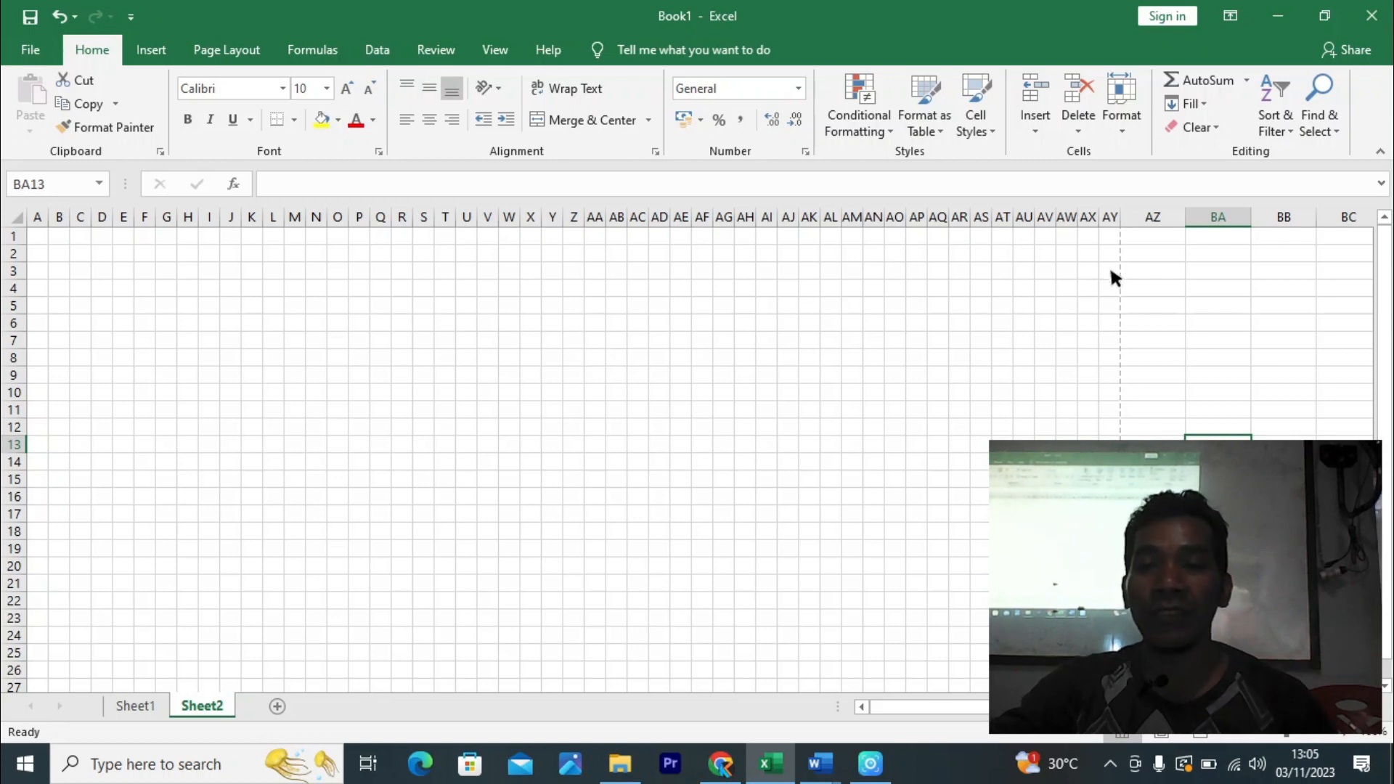
- Give cells A5:AY5 an outline border plus inside vertical borders
{"action": "left_click_drag", "start_coordinate": [1110, 309], "coordinate": [16, 309]}
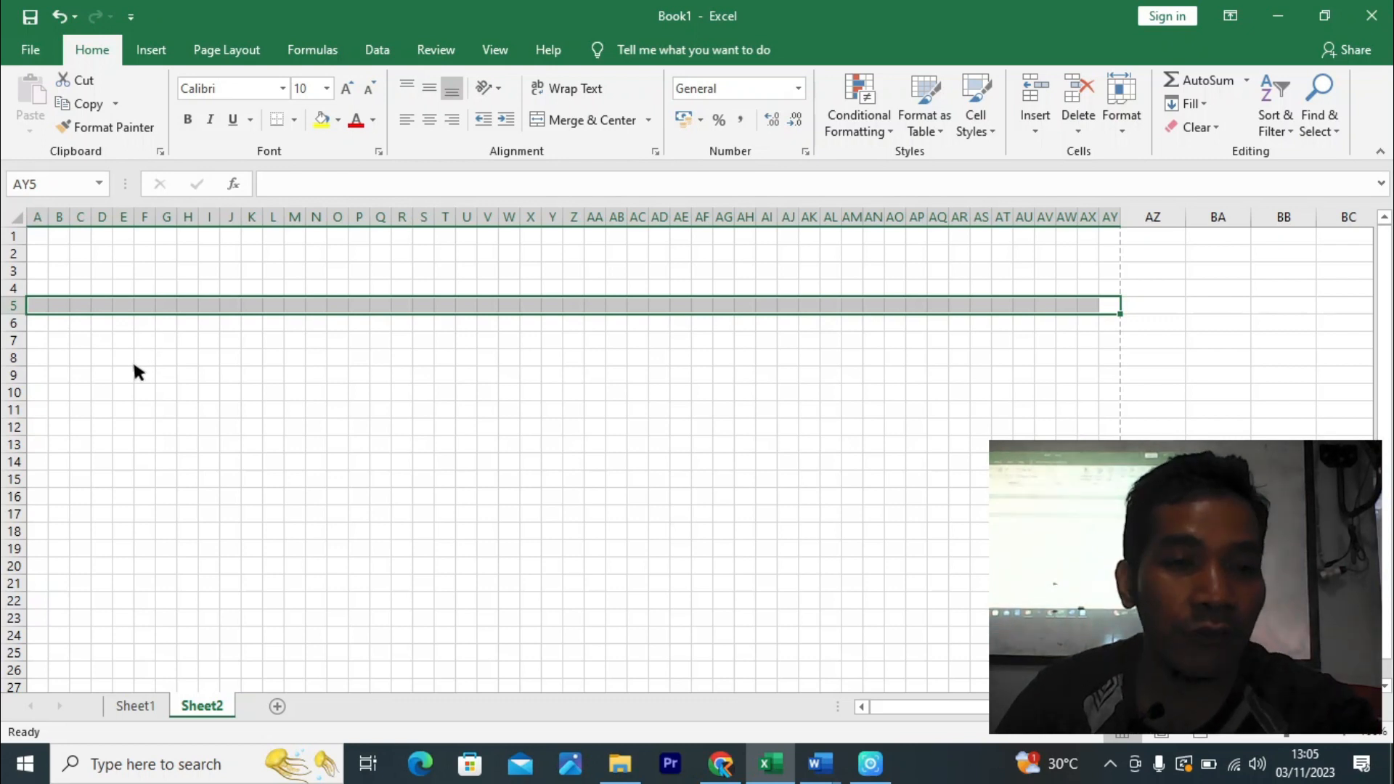
{"action": "key", "text": "ctrl+1"}
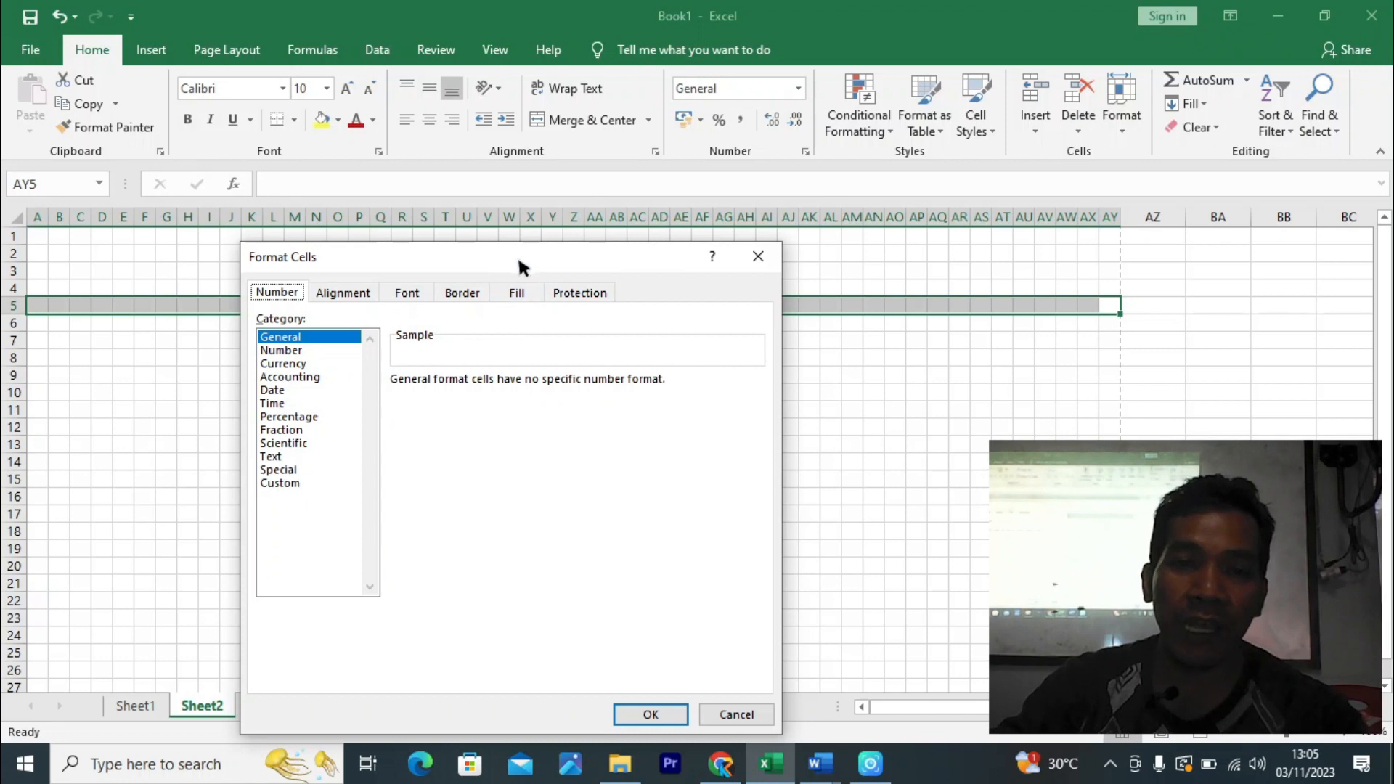
{"action": "left_click_drag", "start_coordinate": [517, 255], "coordinate": [633, 204]}
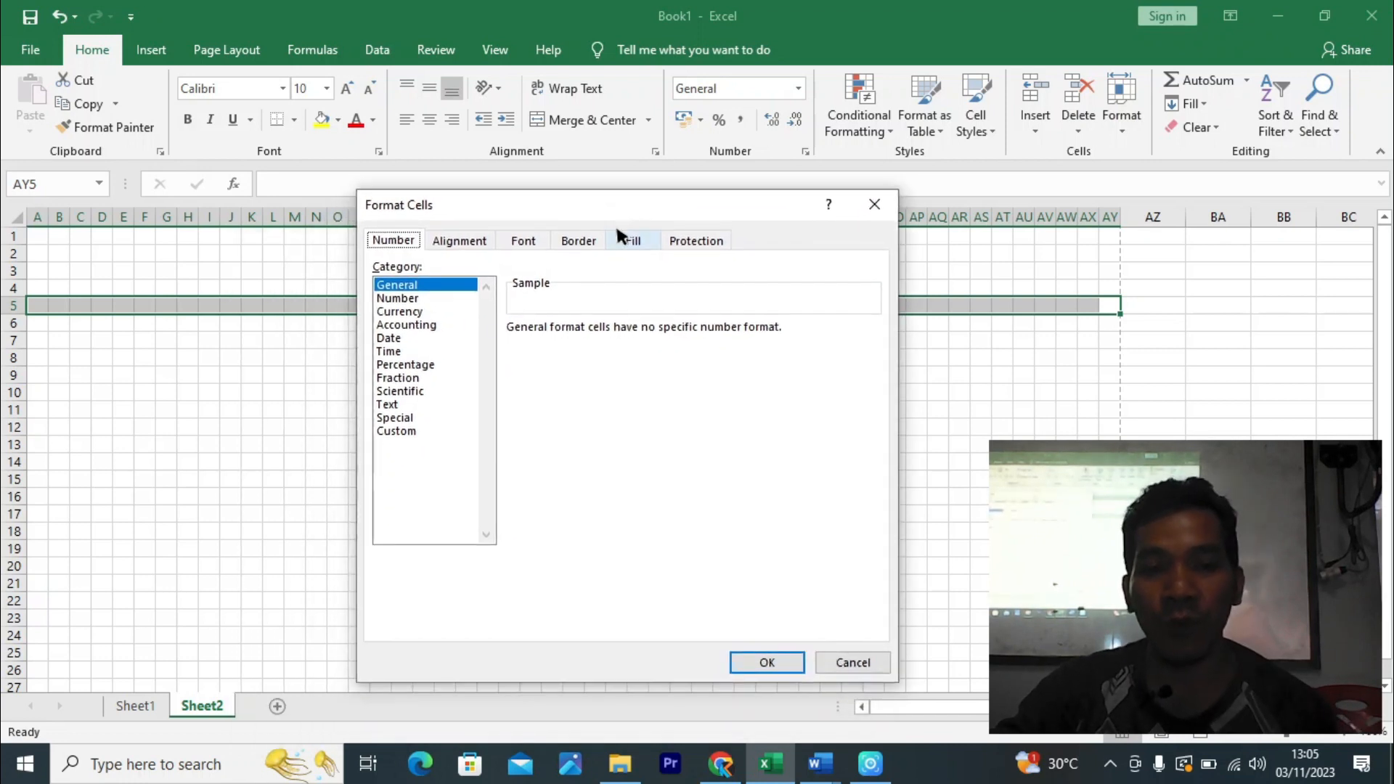
{"action": "left_click", "coordinate": [581, 241]}
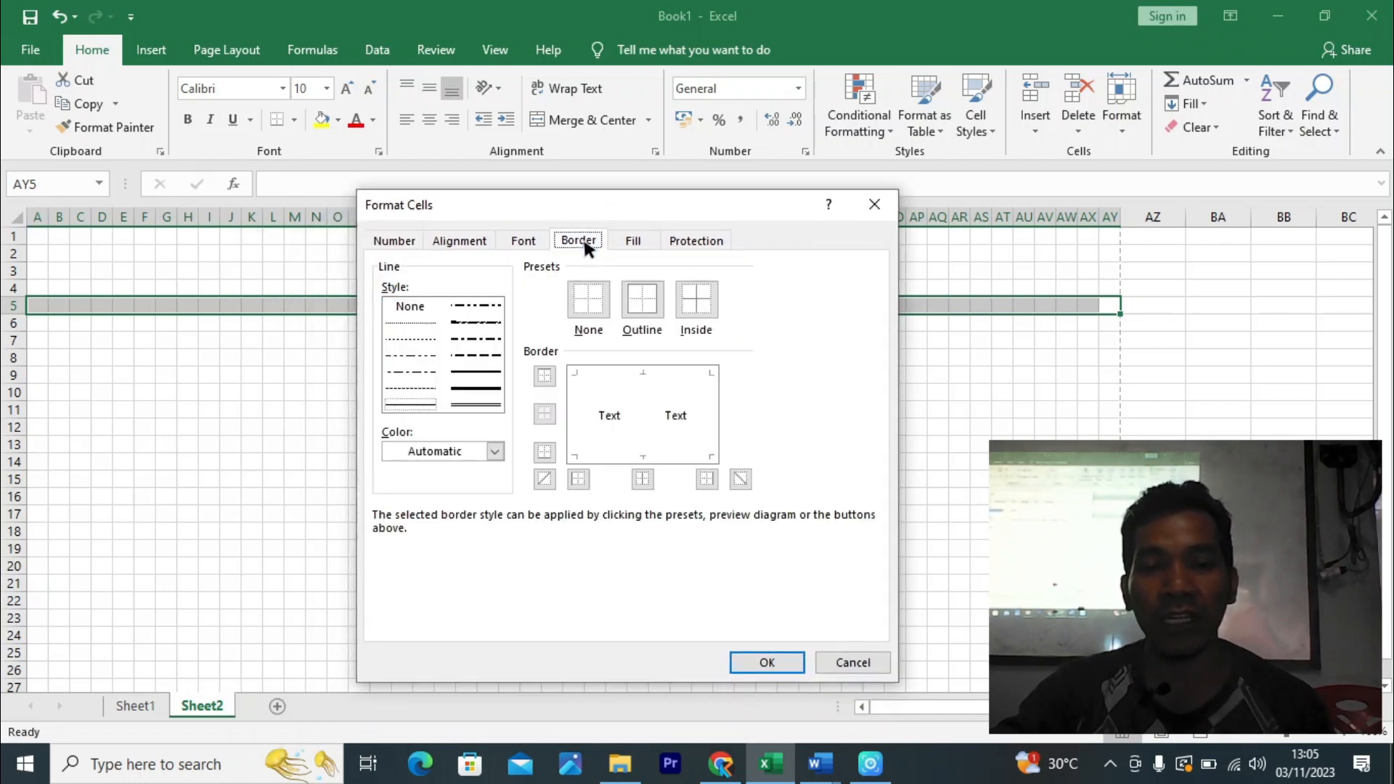
{"action": "left_click", "coordinate": [650, 305]}
{"action": "left_click", "coordinate": [646, 403]}
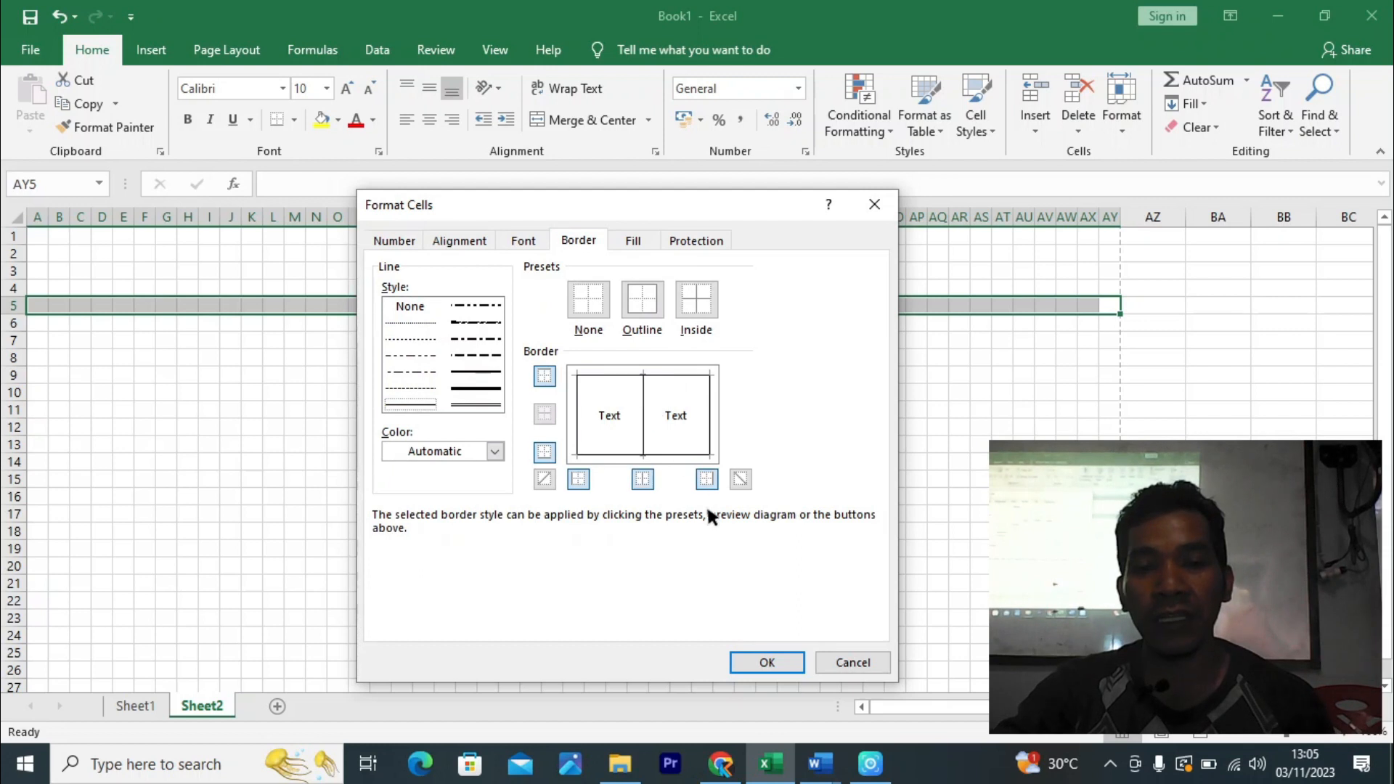
{"action": "left_click", "coordinate": [767, 663]}
{"action": "left_click", "coordinate": [1002, 443]}
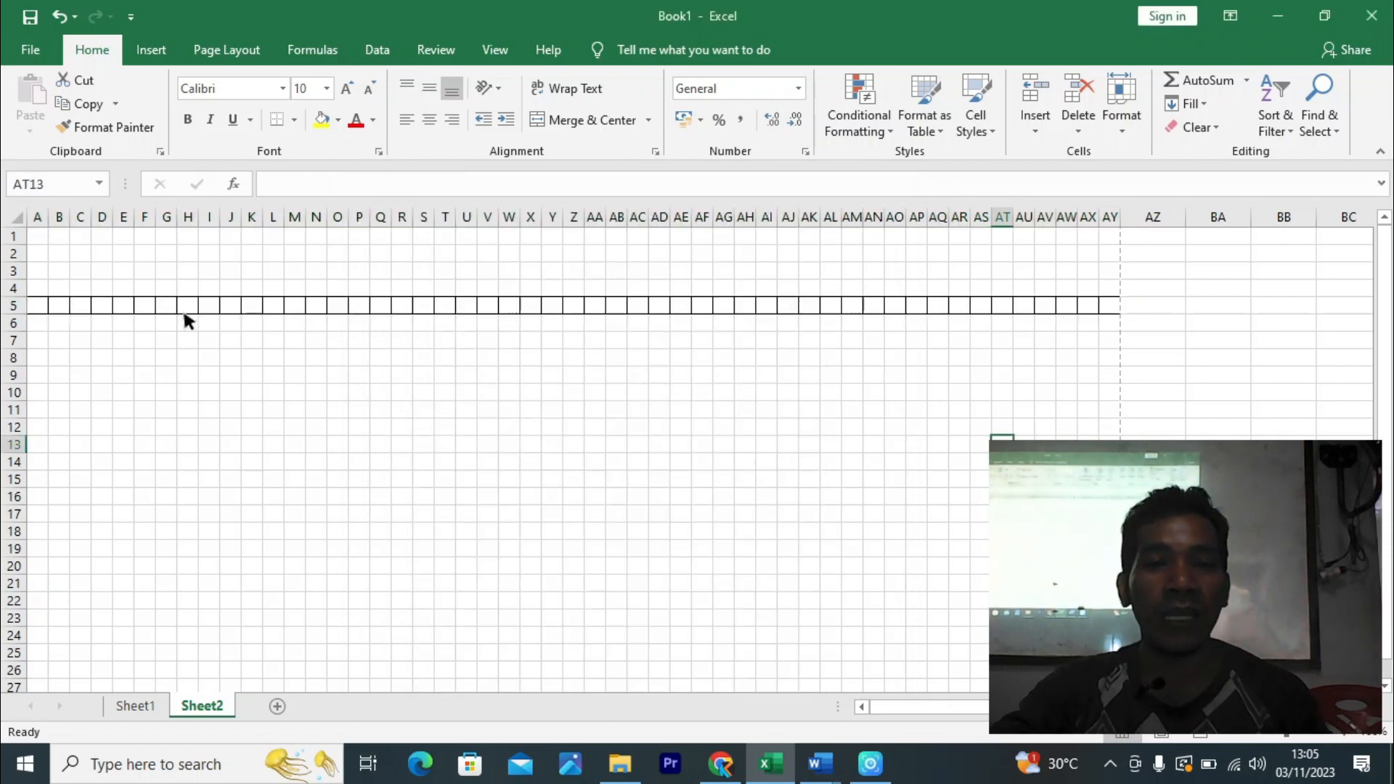
- Shrink row 4 to a thin strip and copy that height to rows 3, 6 and 7
{"action": "left_click_drag", "start_coordinate": [20, 297], "coordinate": [32, 287]}
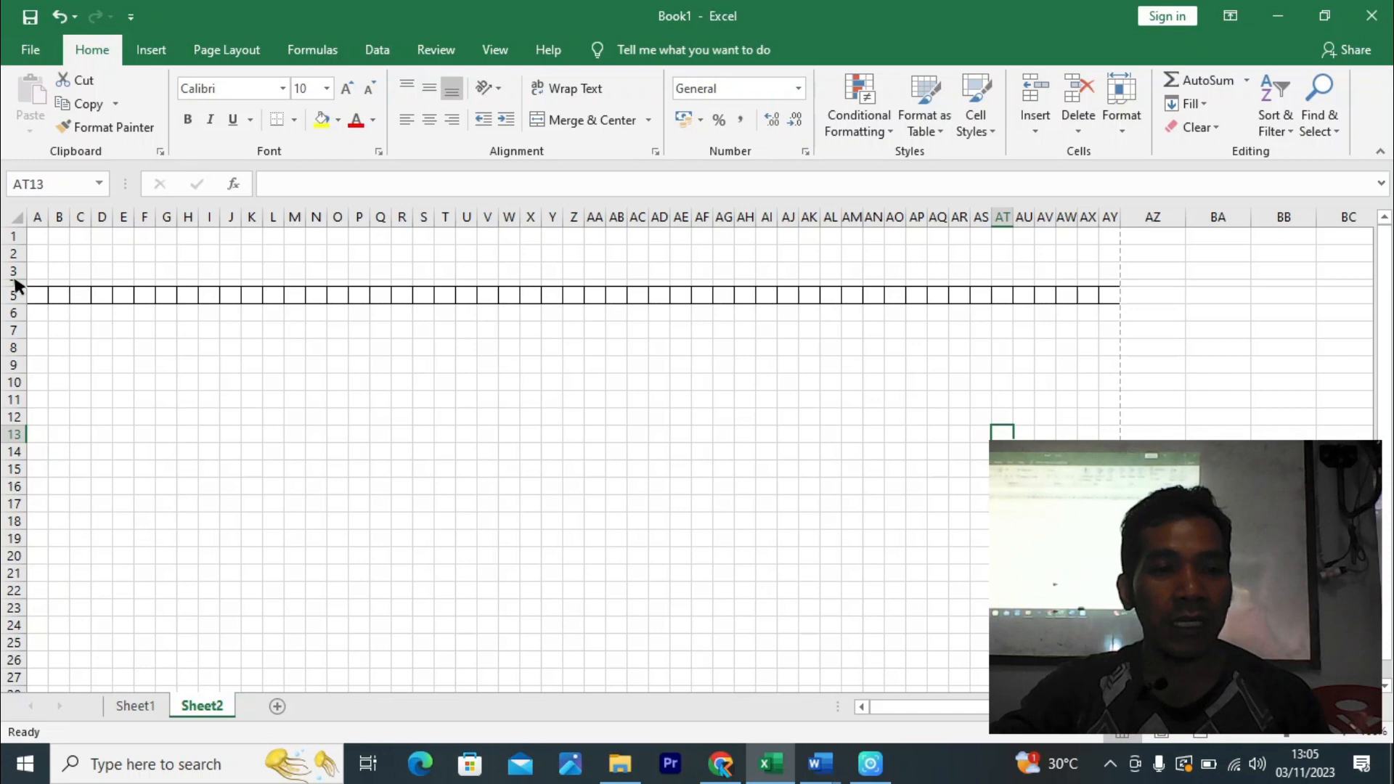
{"action": "left_click", "coordinate": [15, 285]}
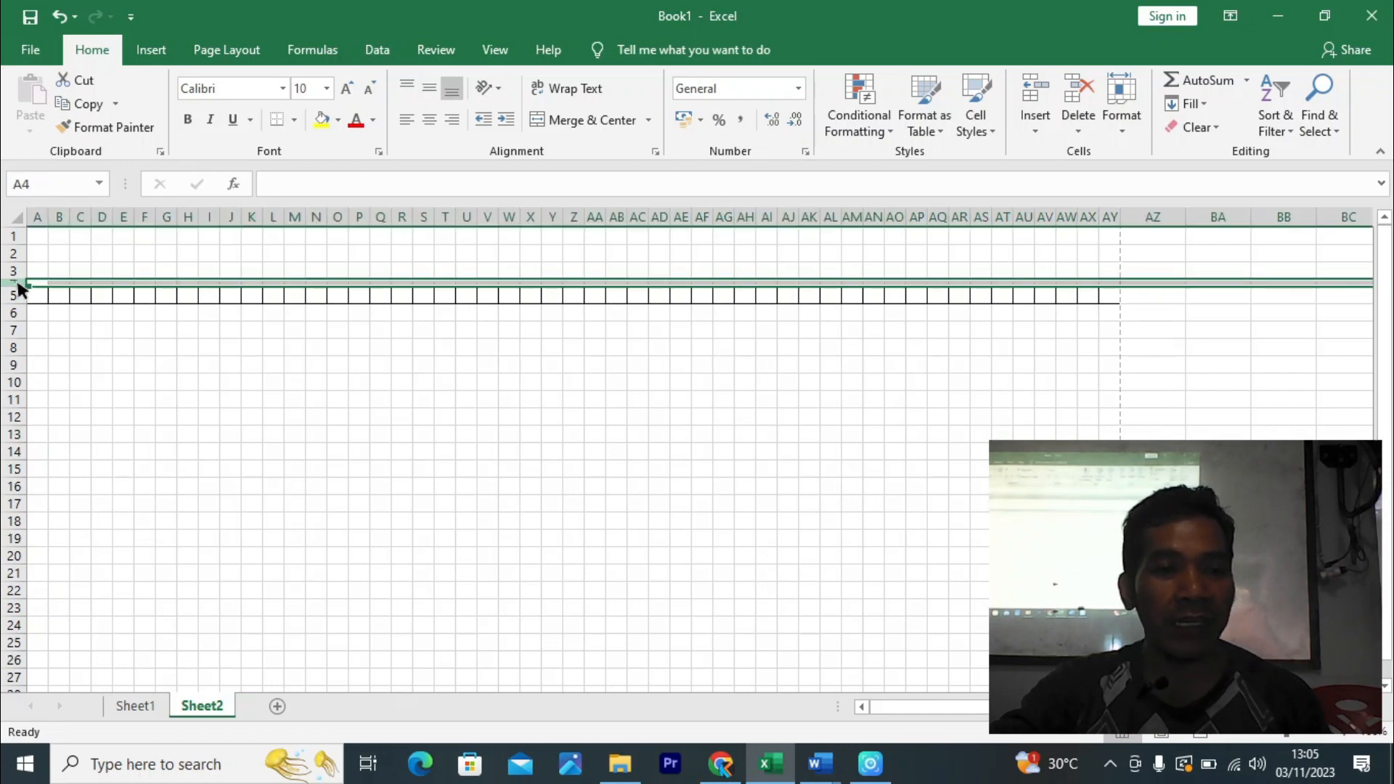
{"action": "left_click", "coordinate": [101, 129]}
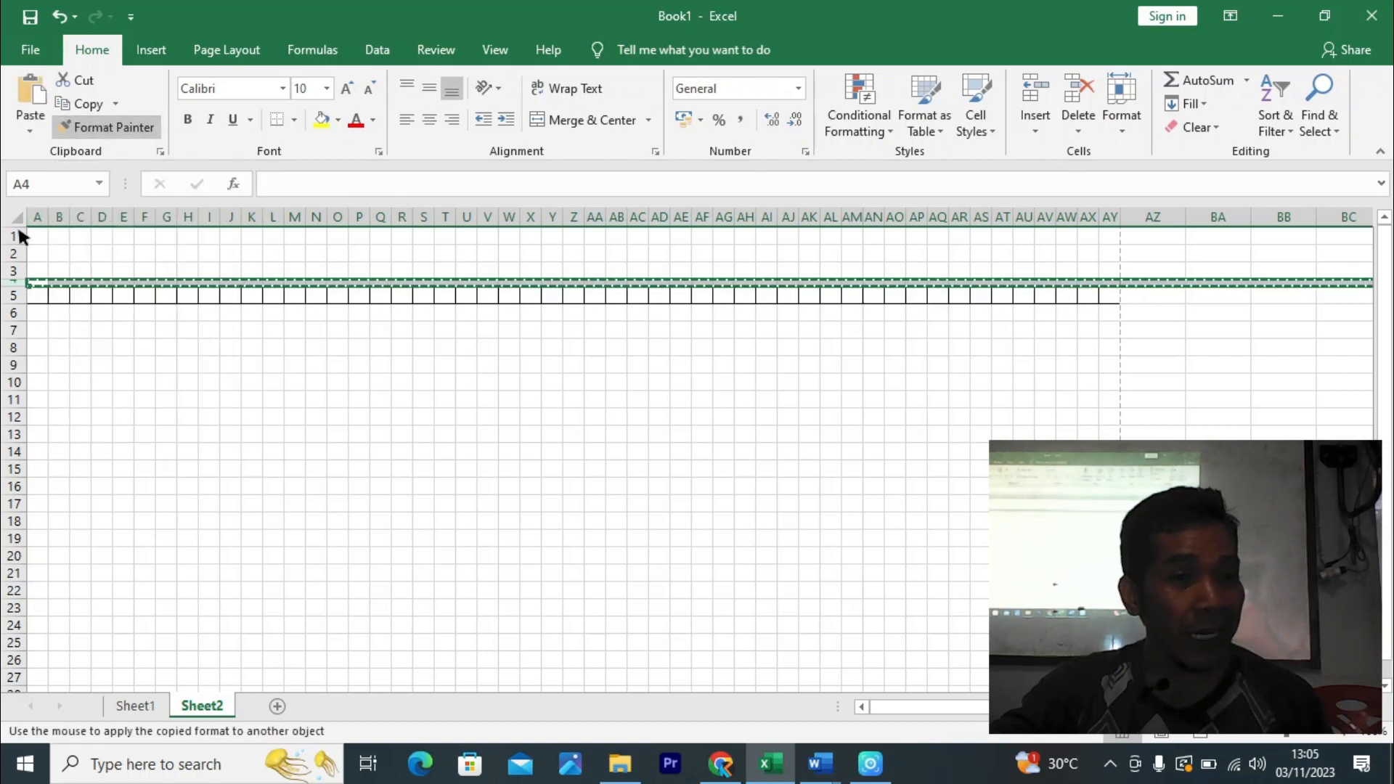
{"action": "left_click", "coordinate": [9, 271]}
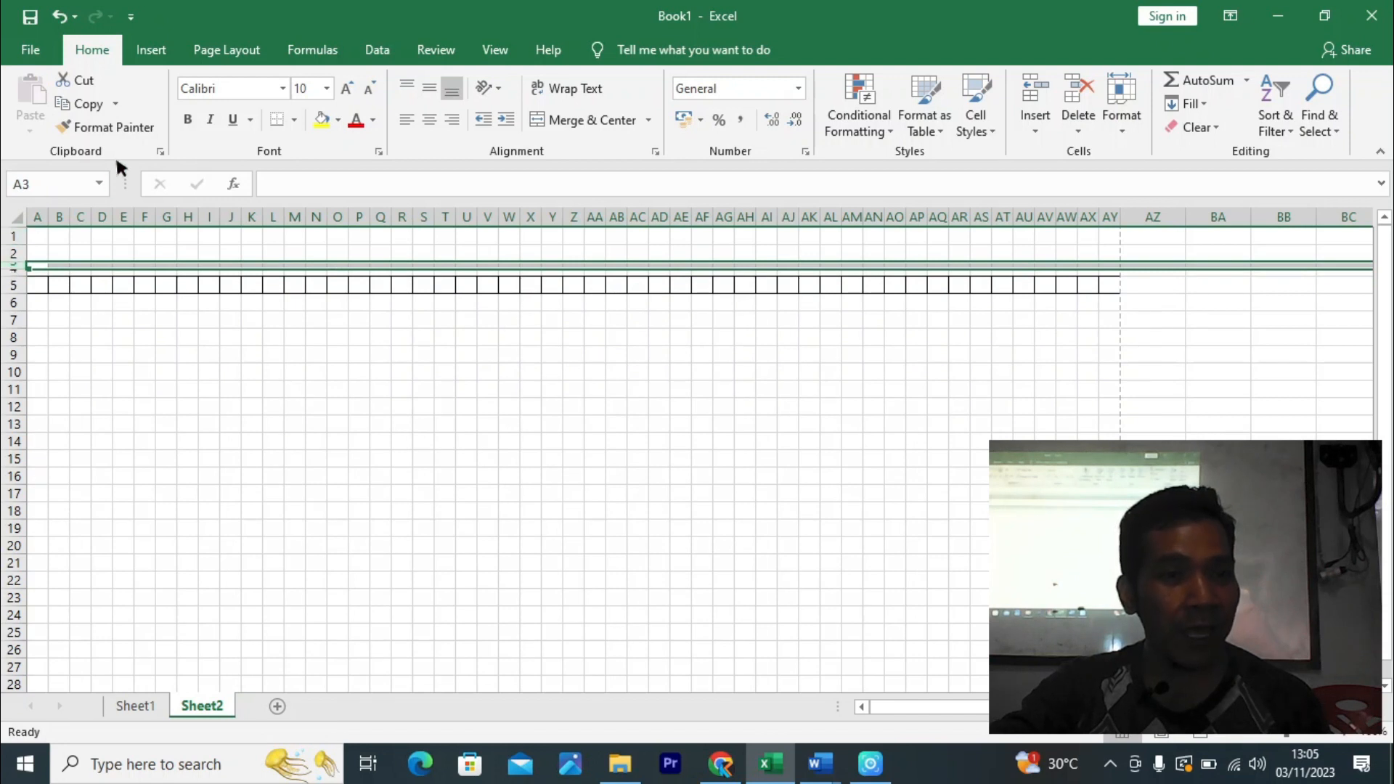
{"action": "left_click", "coordinate": [124, 127]}
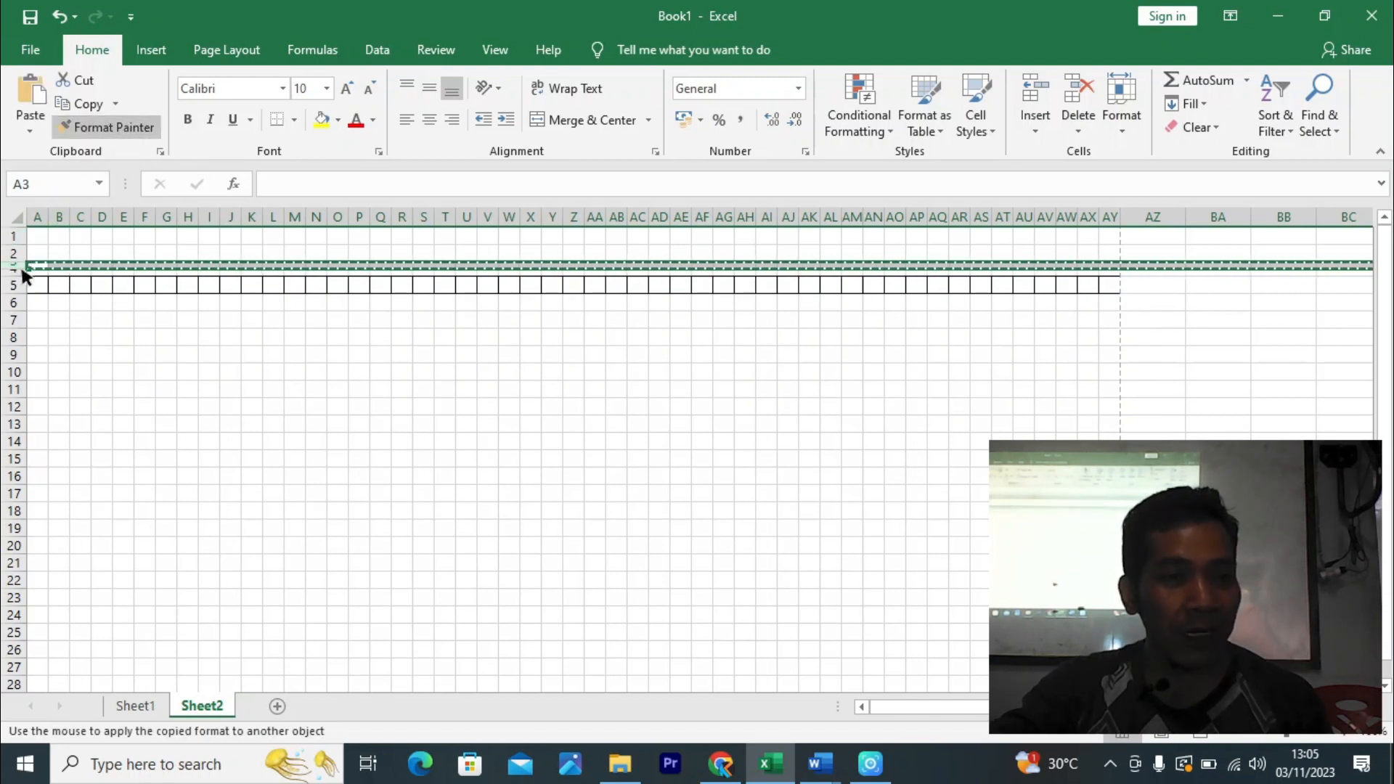
{"action": "left_click_drag", "start_coordinate": [13, 302], "coordinate": [10, 328]}
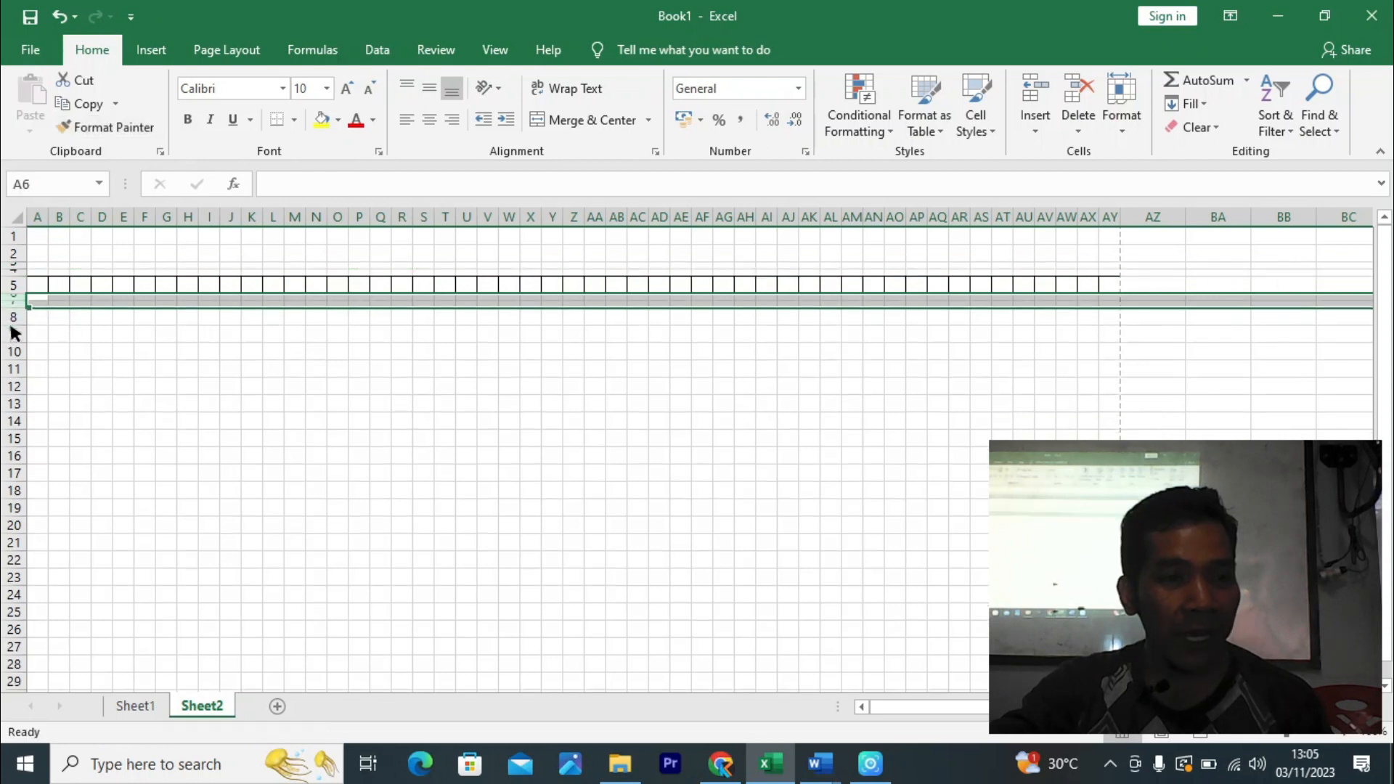
{"action": "left_click", "coordinate": [118, 338]}
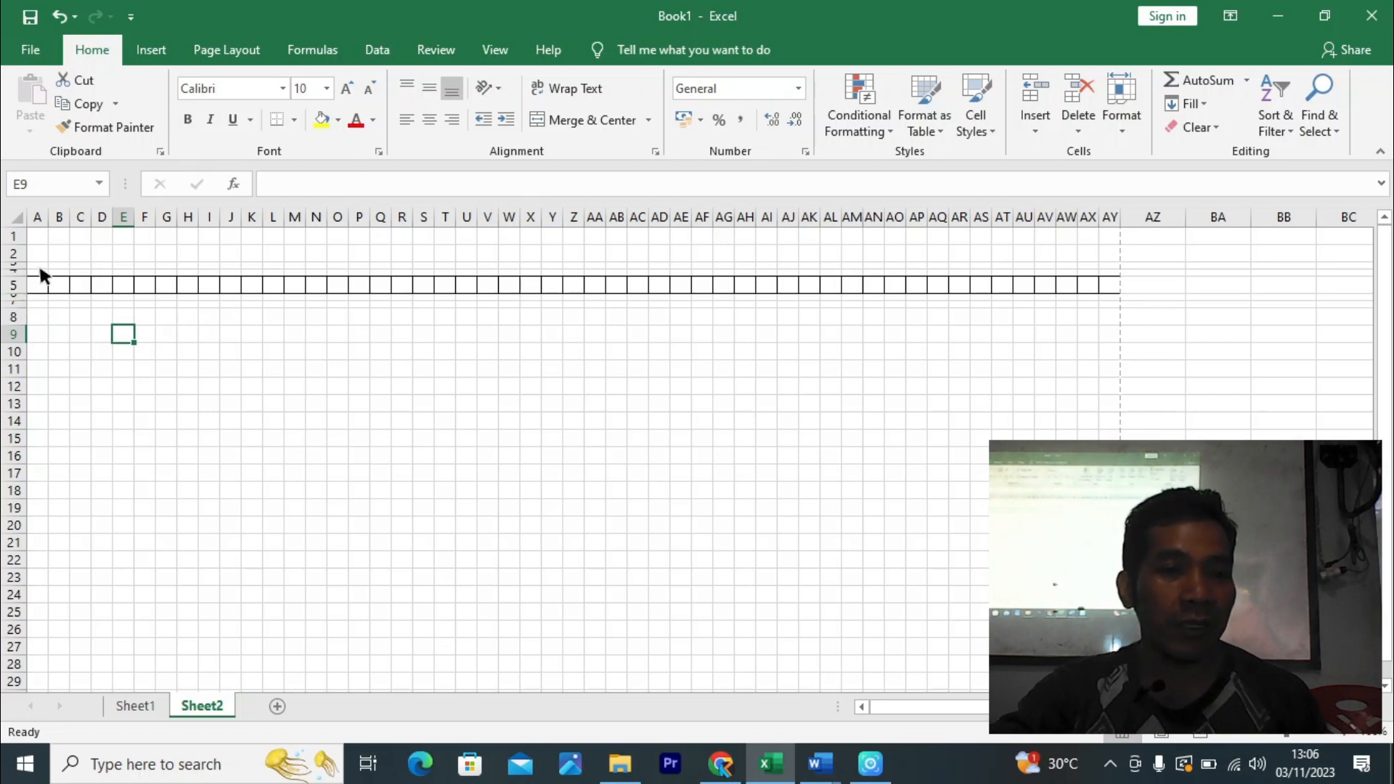
- Put an outline border around the thin strip A3:AY4
{"action": "left_click_drag", "start_coordinate": [34, 266], "coordinate": [591, 231]}
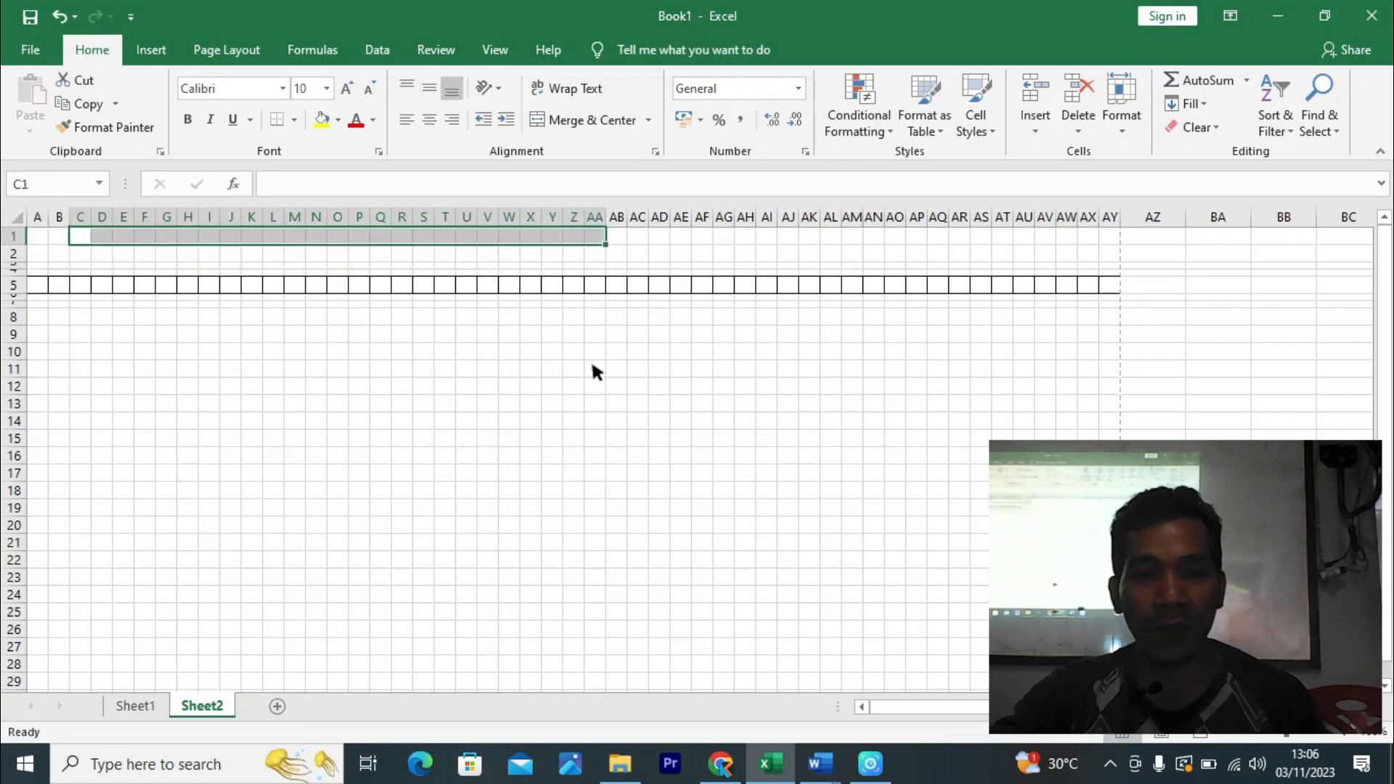
{"action": "left_click_drag", "start_coordinate": [173, 383], "coordinate": [124, 351]}
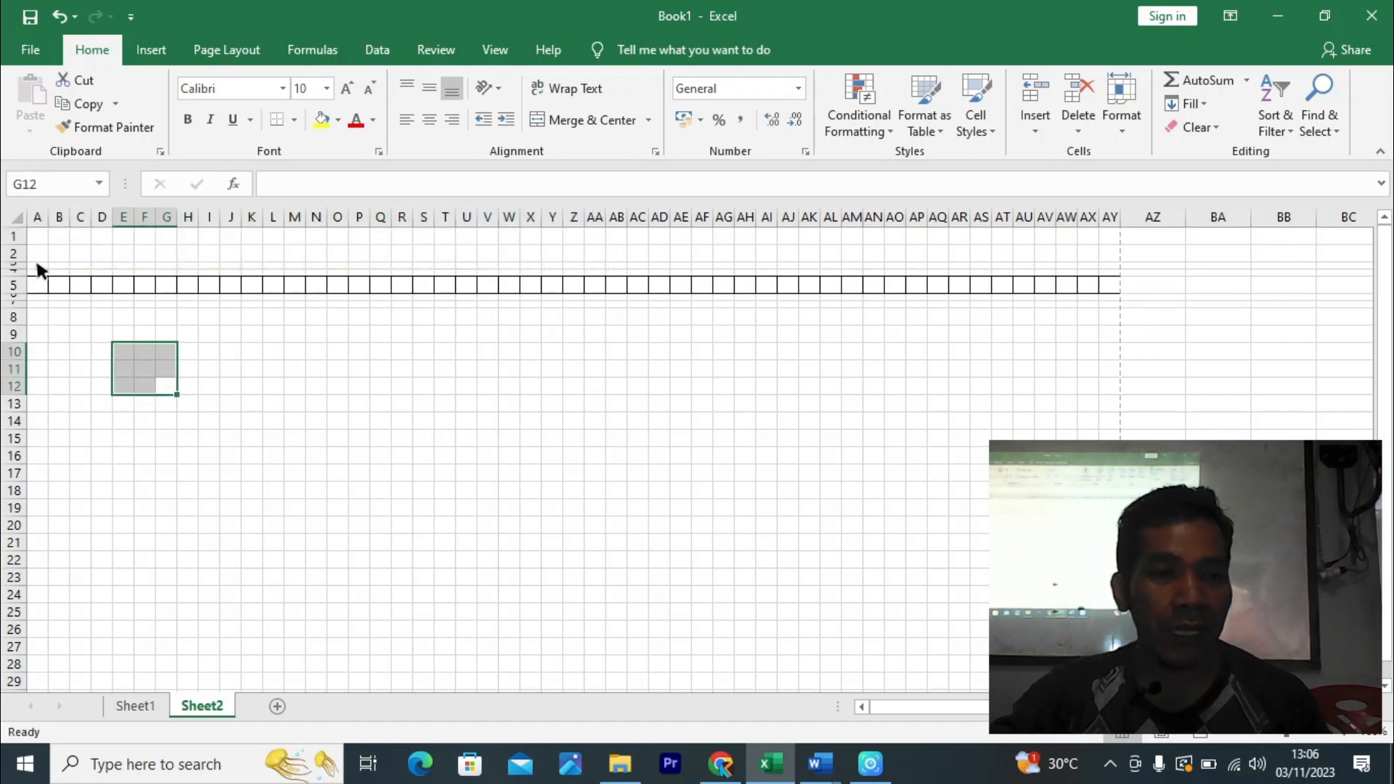
{"action": "left_click_drag", "start_coordinate": [36, 269], "coordinate": [1124, 262]}
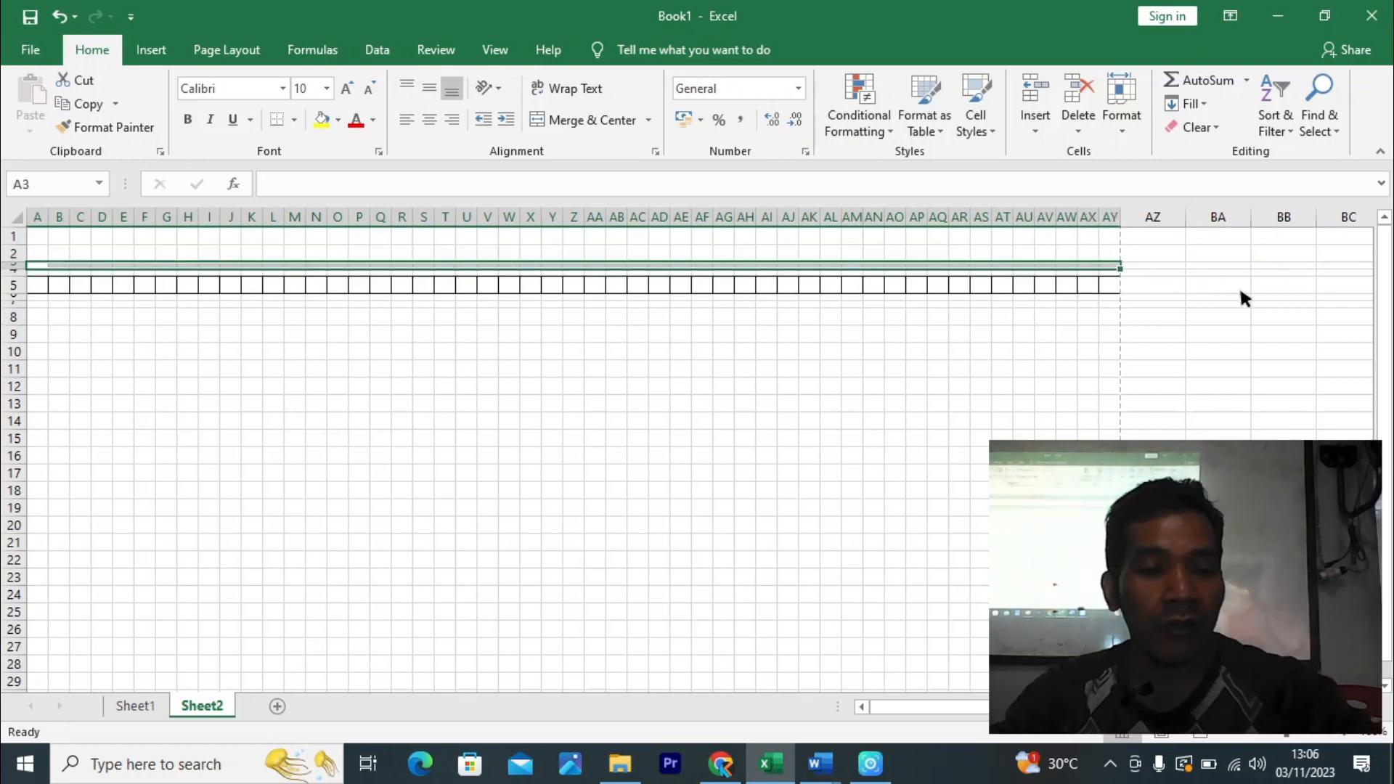
{"action": "key", "text": "ctrl+1"}
{"action": "left_click", "coordinate": [642, 299]}
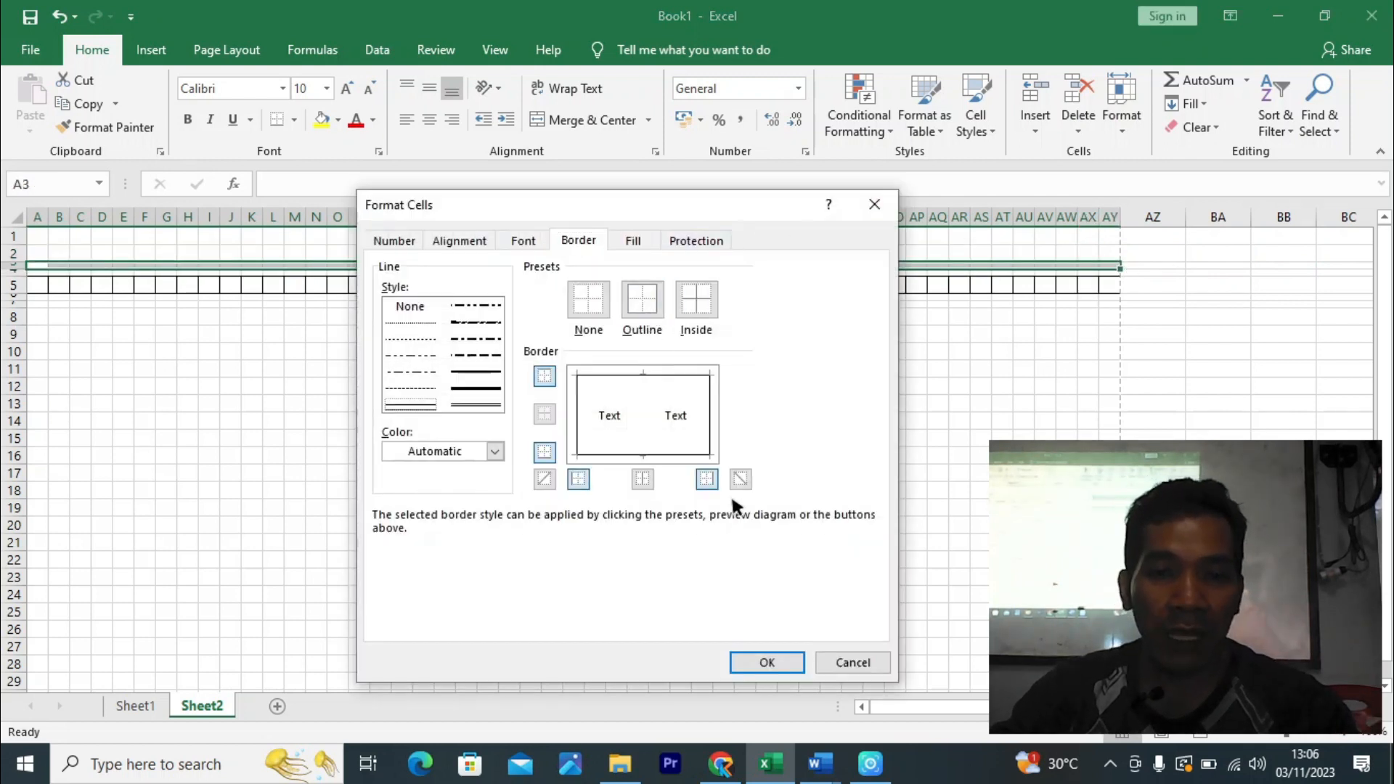
{"action": "left_click", "coordinate": [766, 662]}
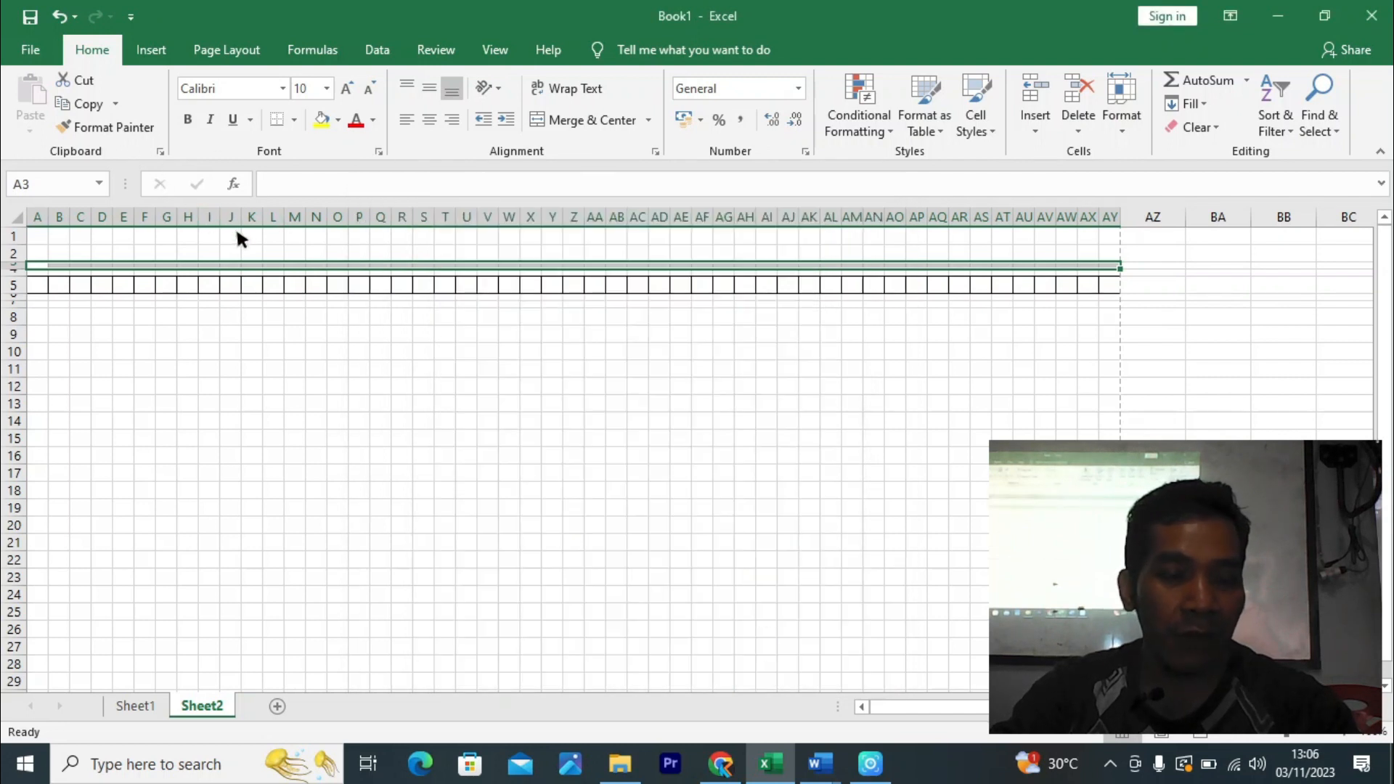
- Copy the outlined strip to rows 6–7 below row 5 and preview the print
{"action": "key", "text": "ctrl+c"}
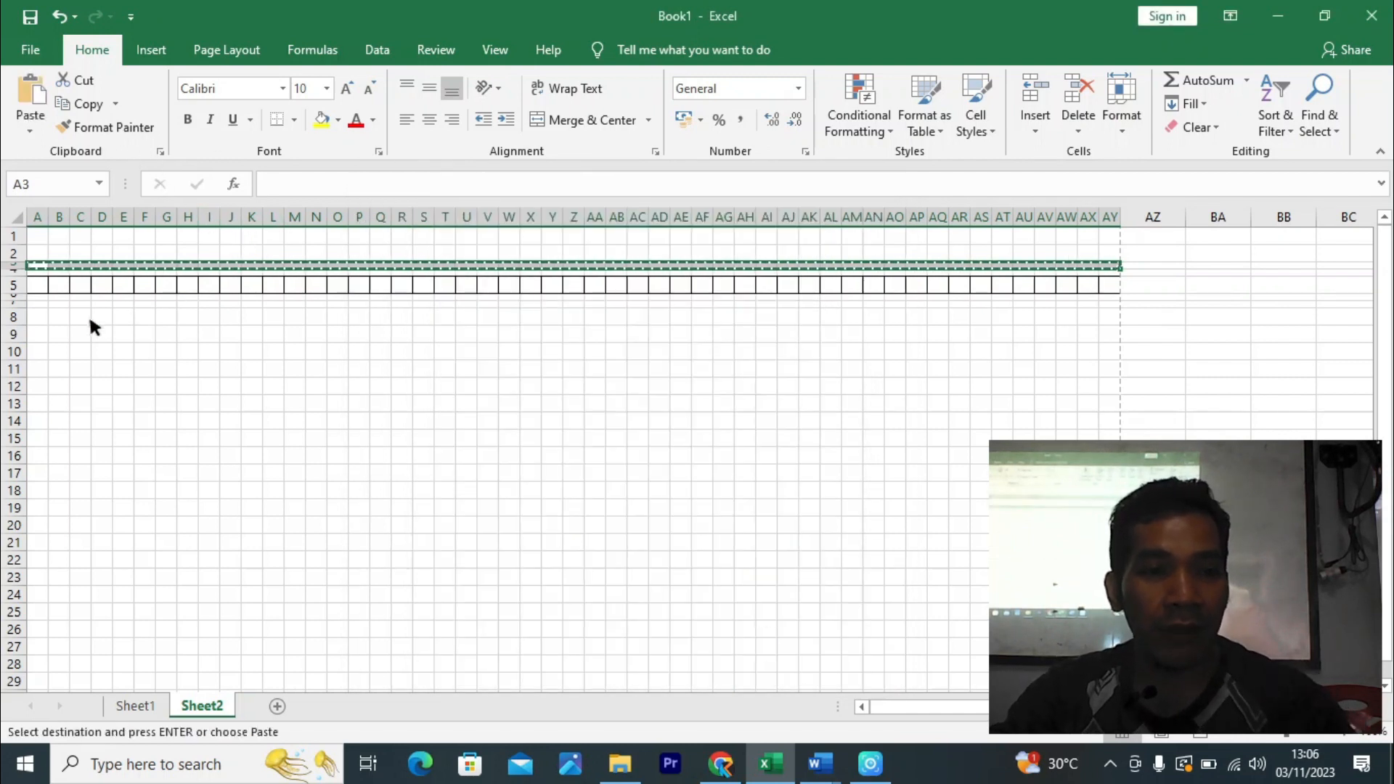
{"action": "left_click", "coordinate": [39, 304]}
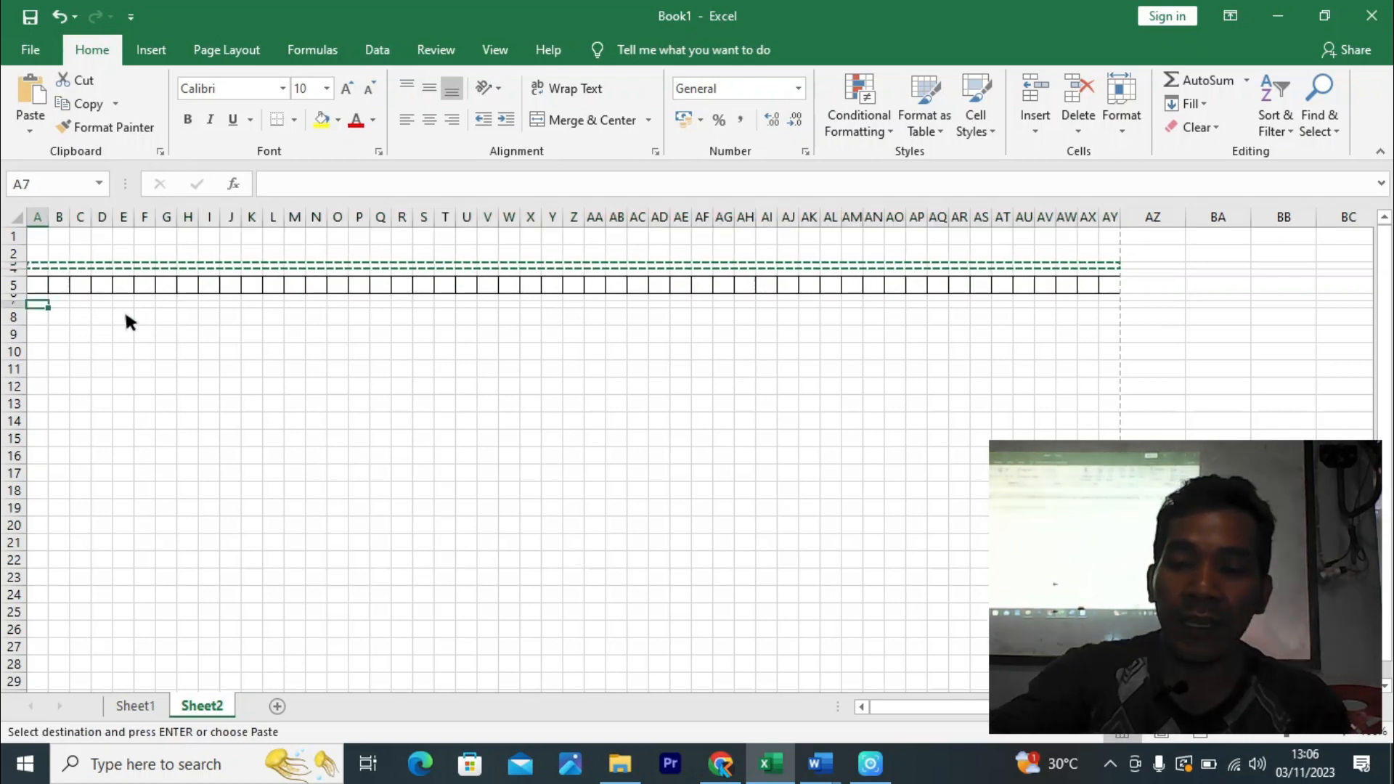
{"action": "key", "text": "Return"}
{"action": "left_click", "coordinate": [455, 385]}
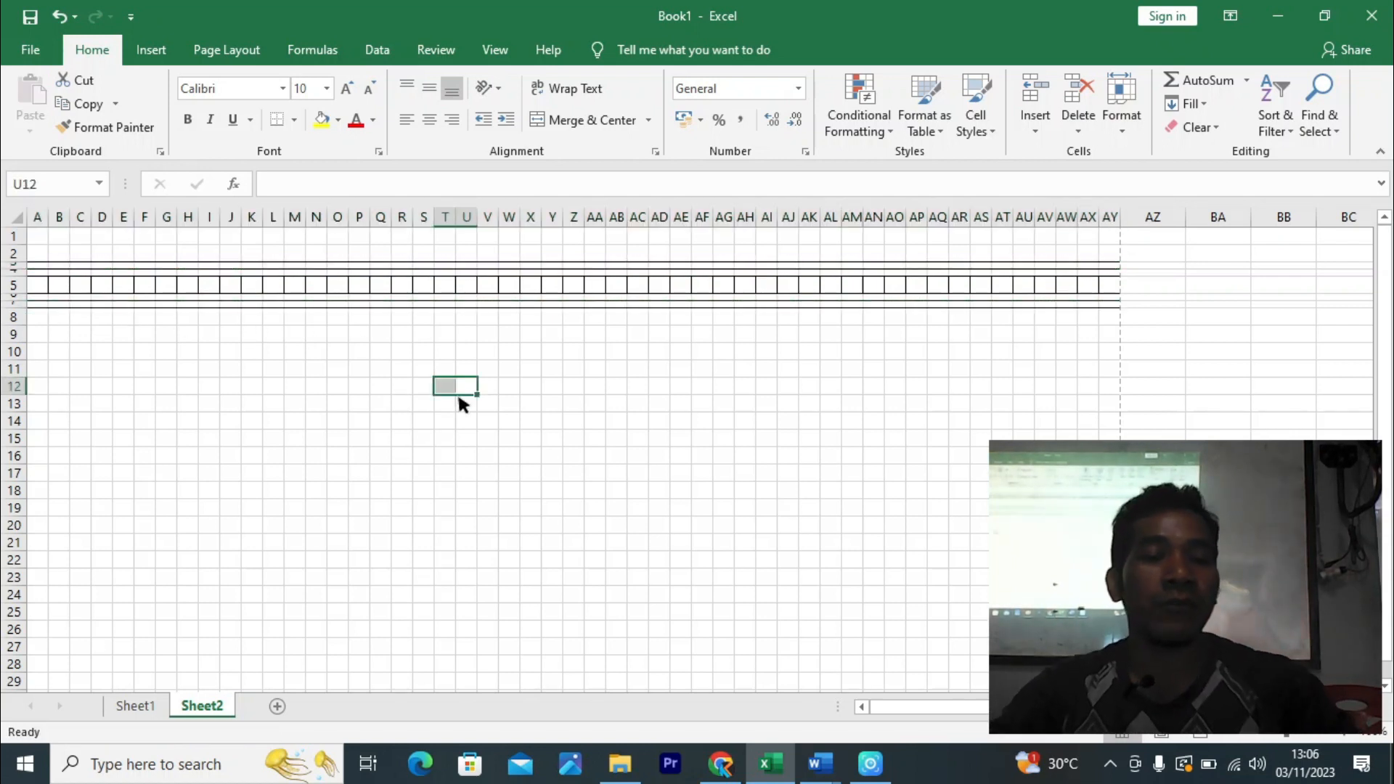
{"action": "key", "text": "ctrl+p"}
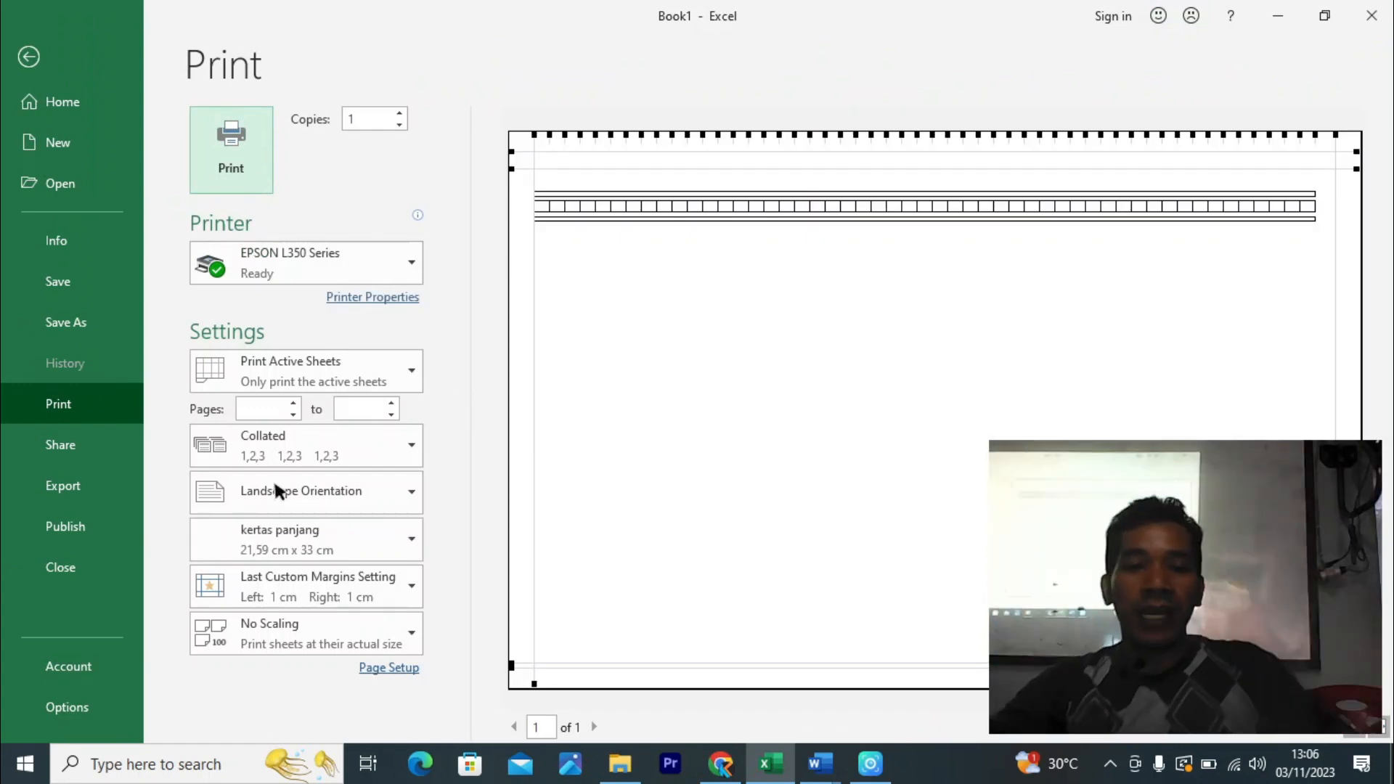
- Centre the table horizontally on the page, then return to Sheet2
{"action": "left_click", "coordinate": [373, 668]}
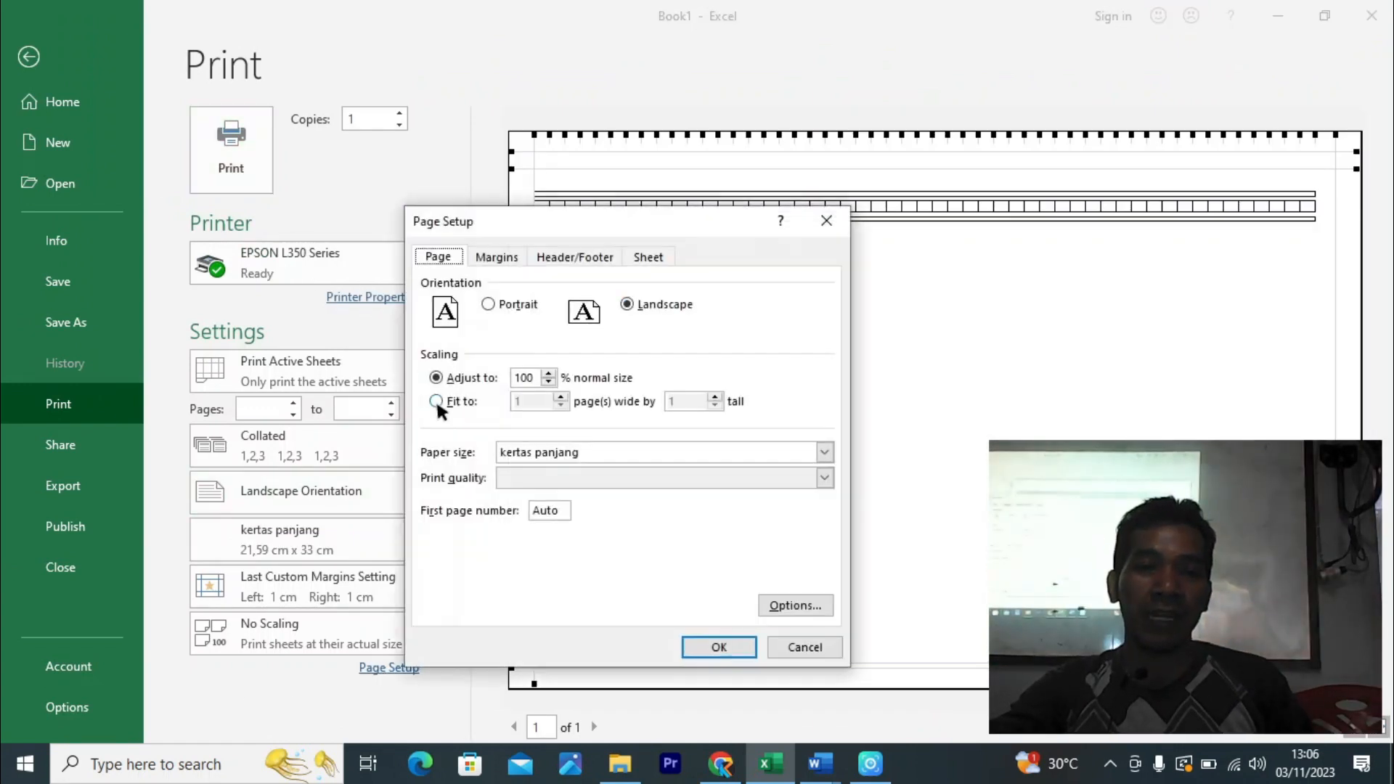
{"action": "left_click", "coordinate": [497, 257]}
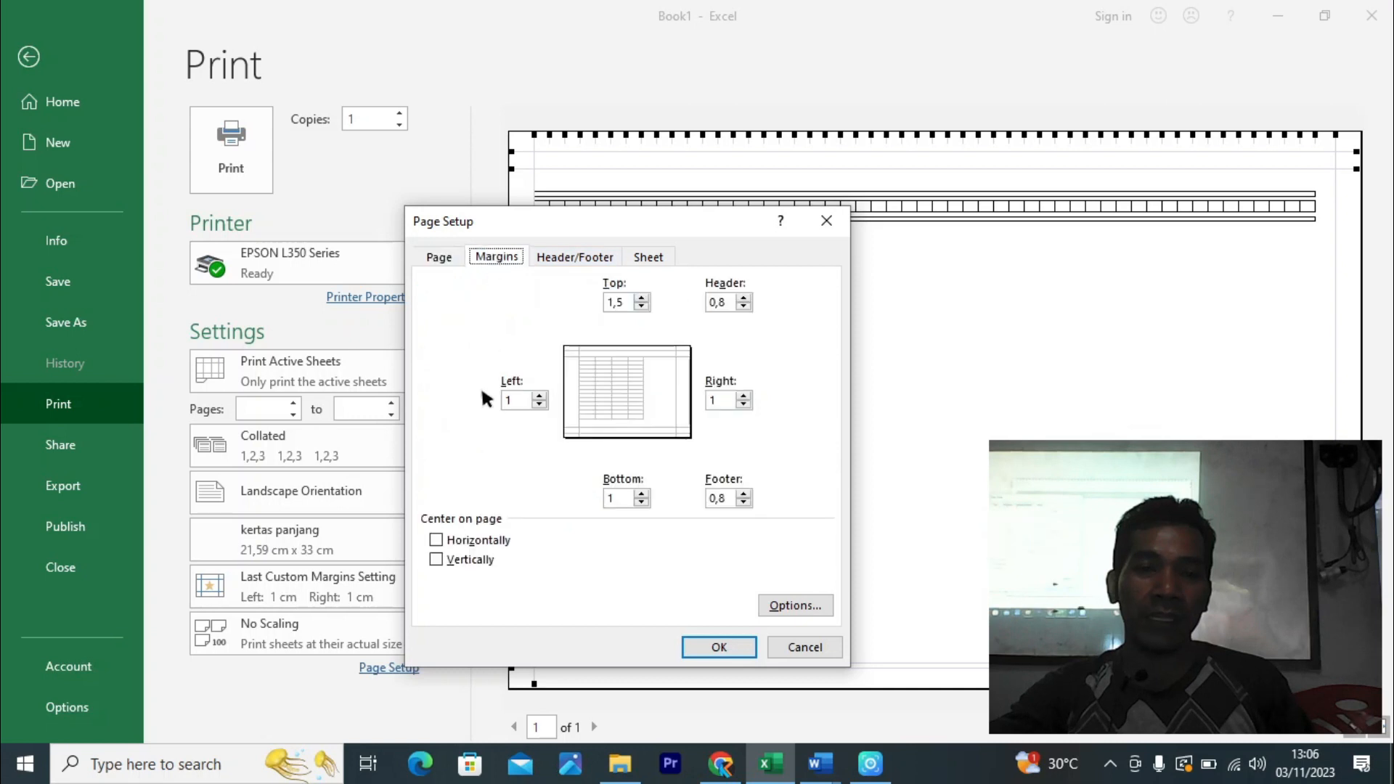
{"action": "left_click", "coordinate": [468, 540]}
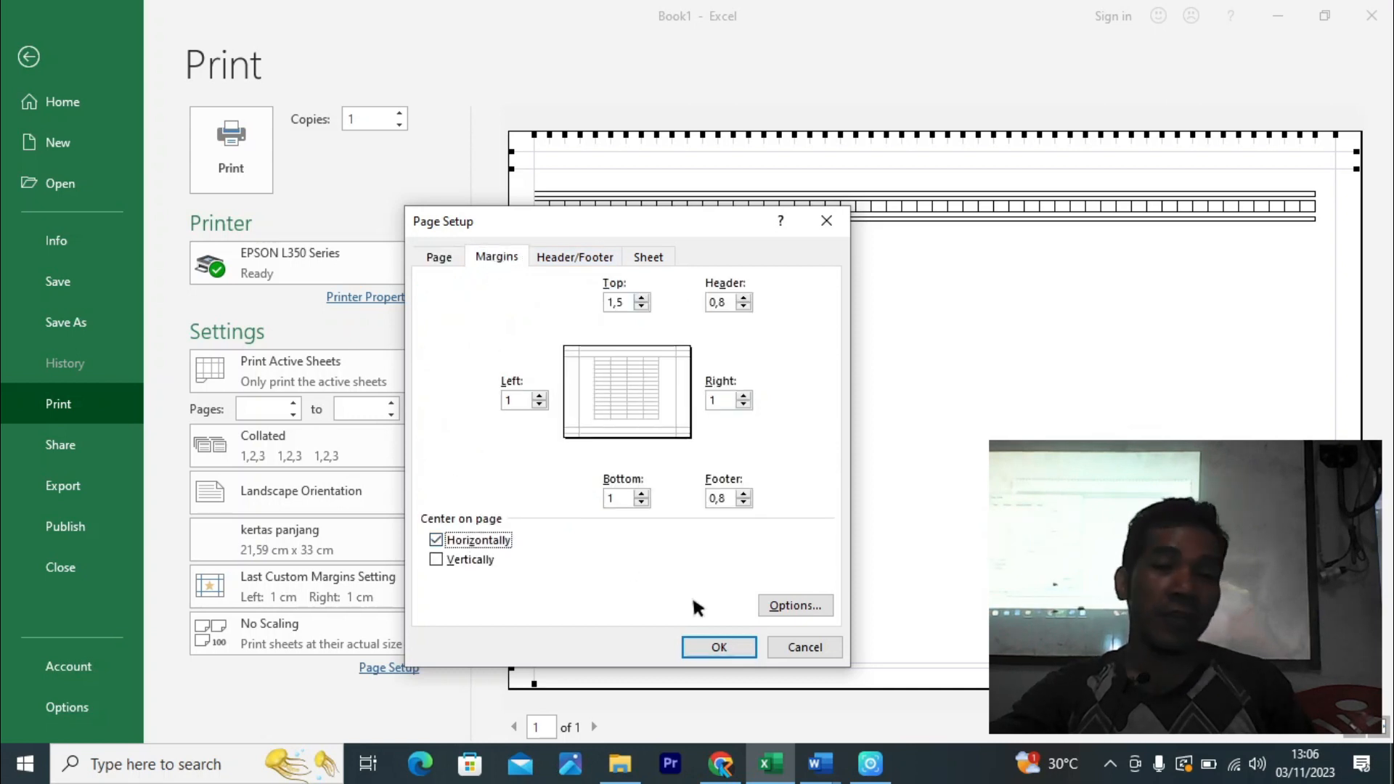
{"action": "left_click", "coordinate": [716, 648]}
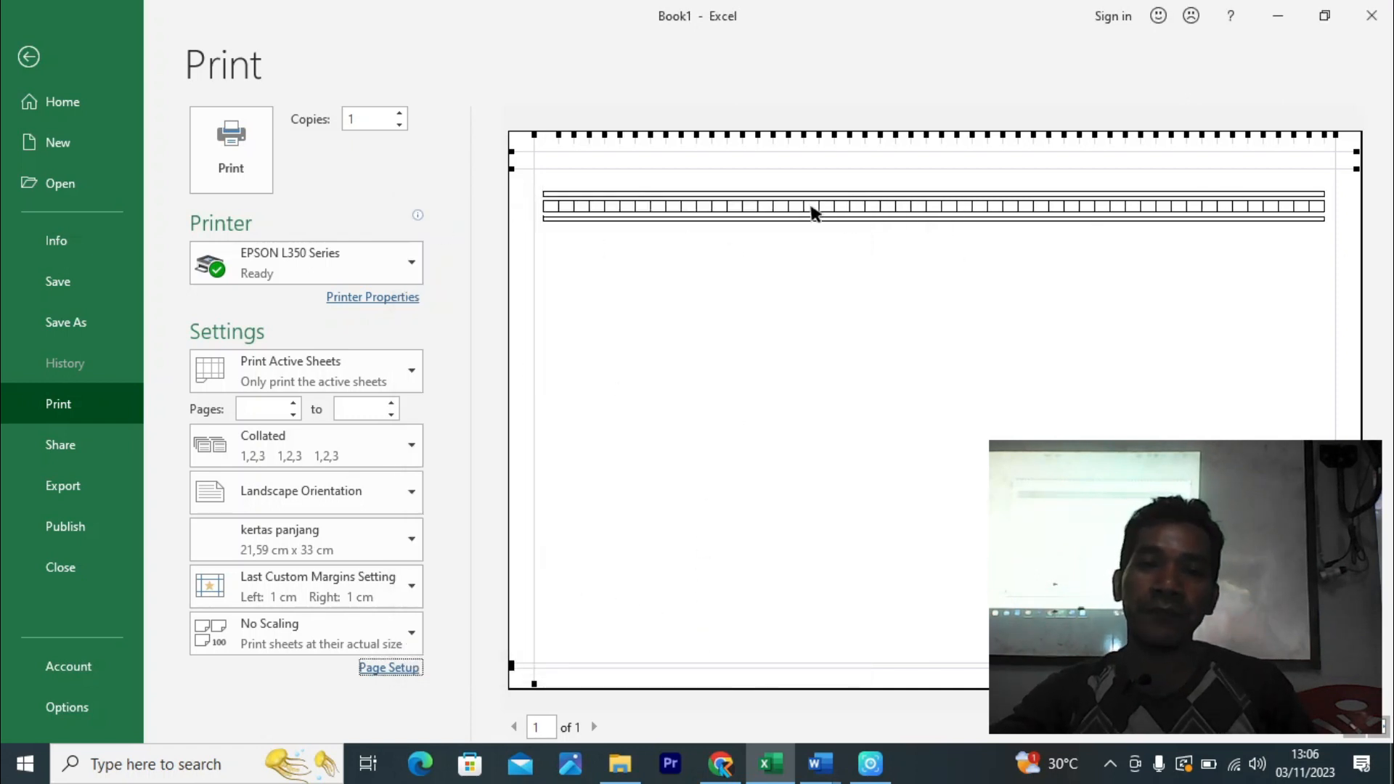
{"action": "left_click", "coordinate": [28, 57]}
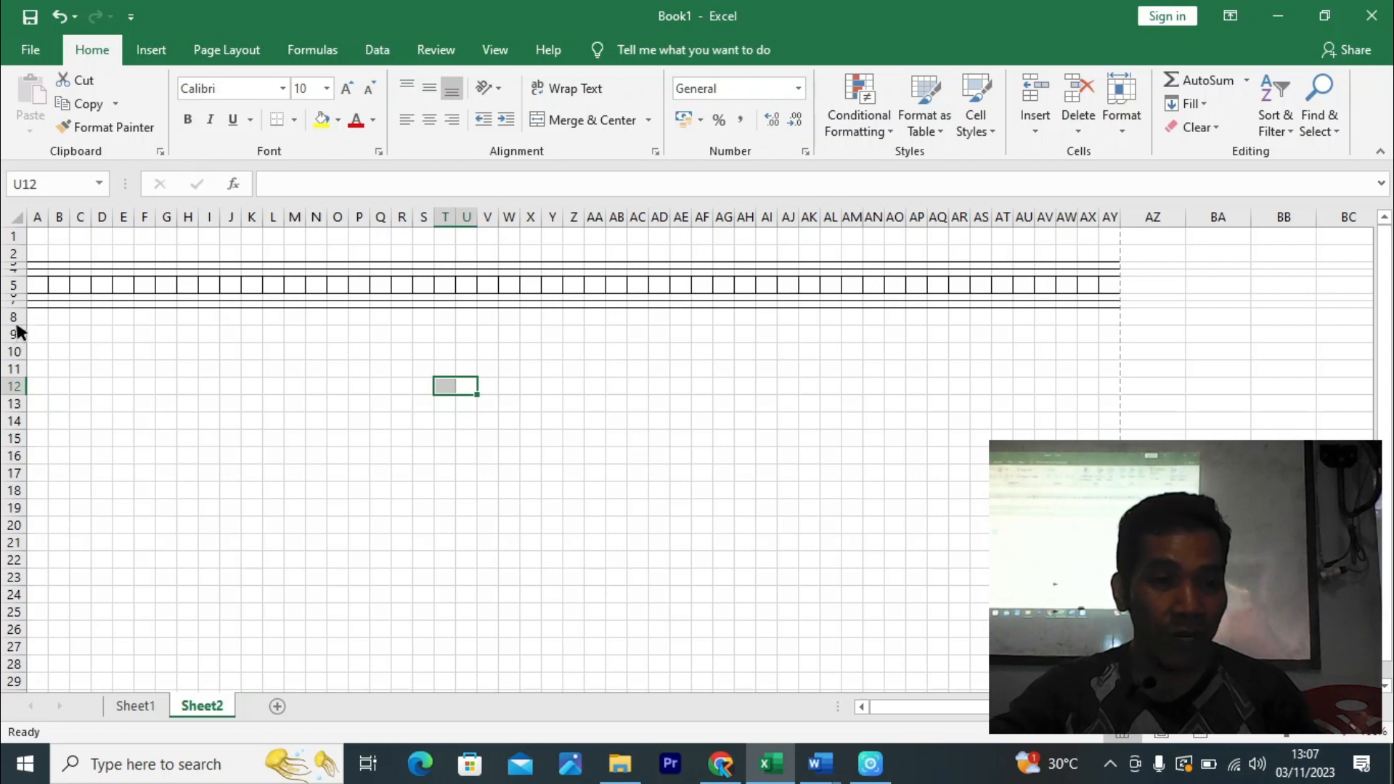
- Heighten row 9 for a deeper header area, then select cells A8:A9
{"action": "left_click_drag", "start_coordinate": [17, 327], "coordinate": [17, 328]}
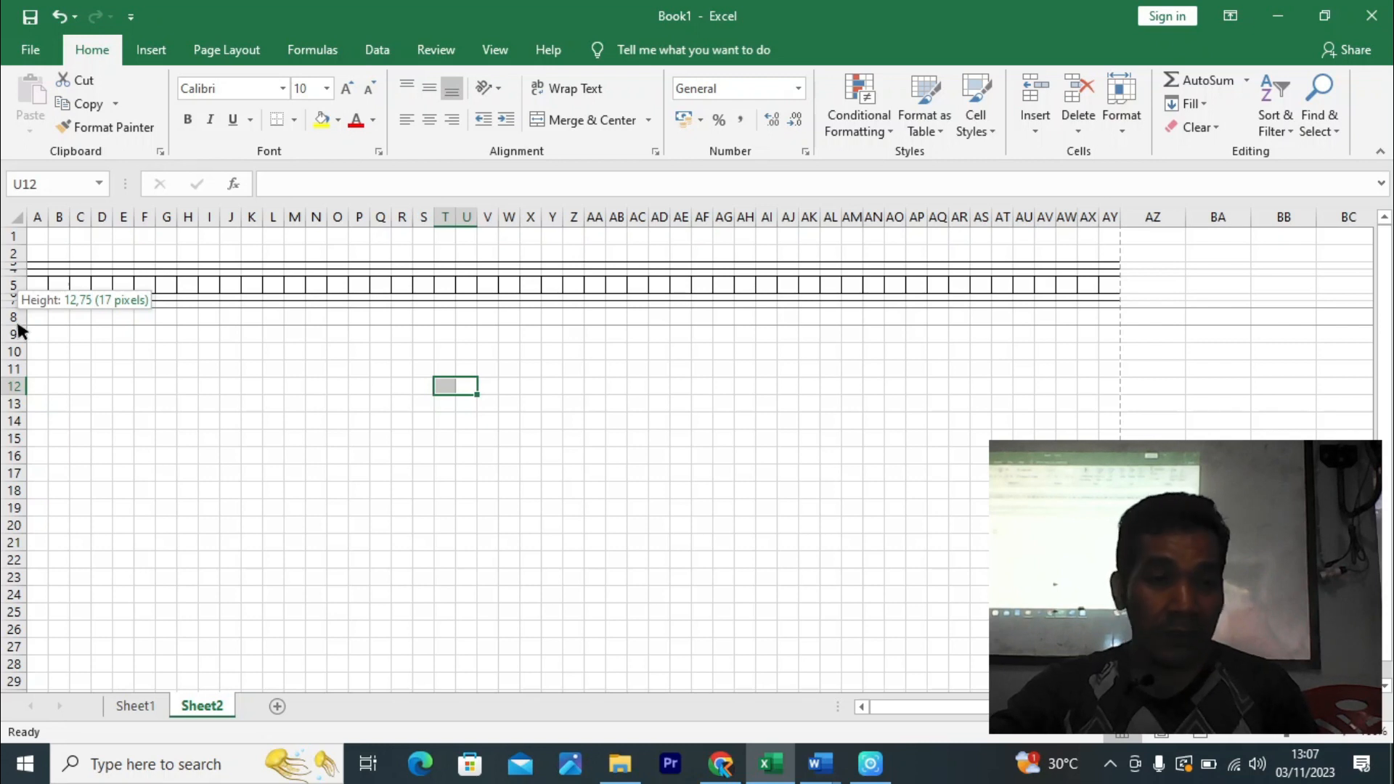
{"action": "left_click_drag", "start_coordinate": [17, 329], "coordinate": [20, 361]}
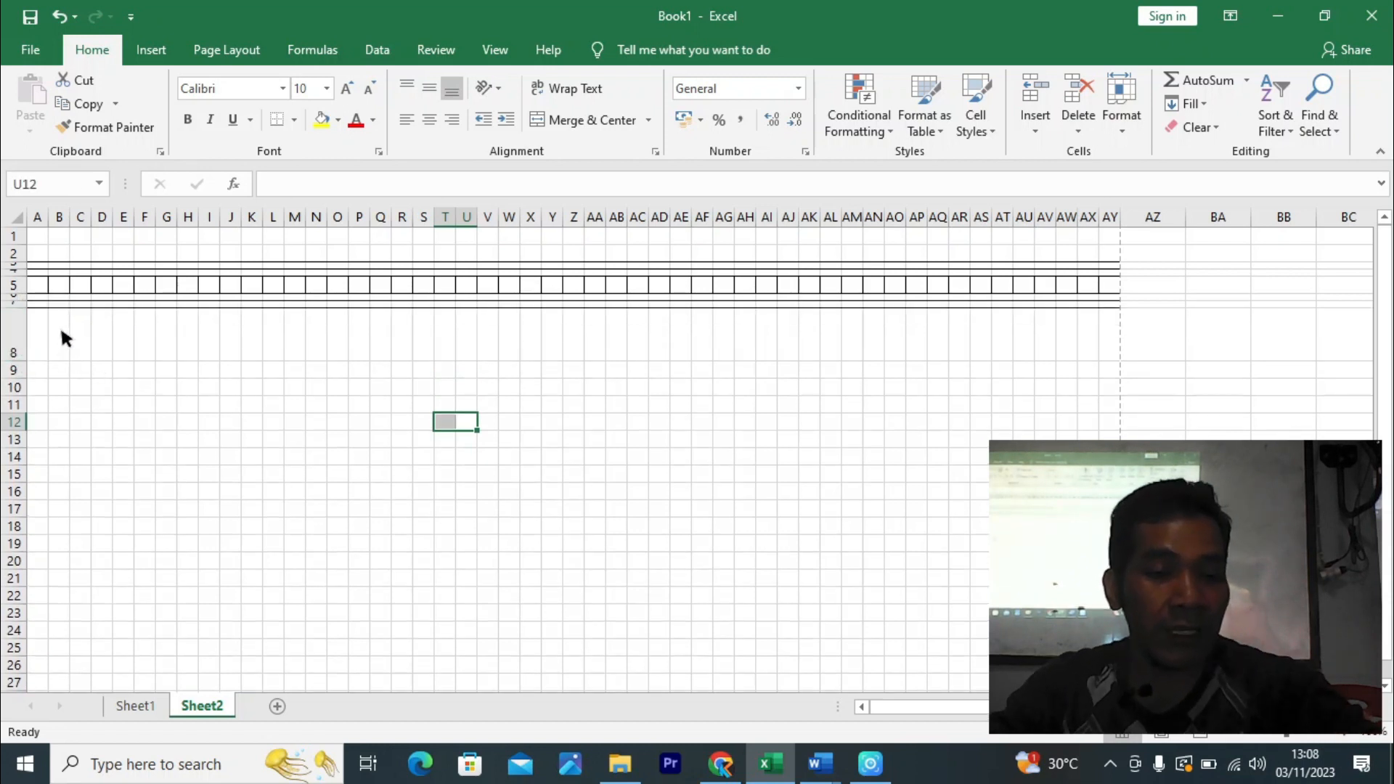
{"action": "key", "text": "ctrl+z"}
{"action": "left_click_drag", "start_coordinate": [25, 342], "coordinate": [24, 376]}
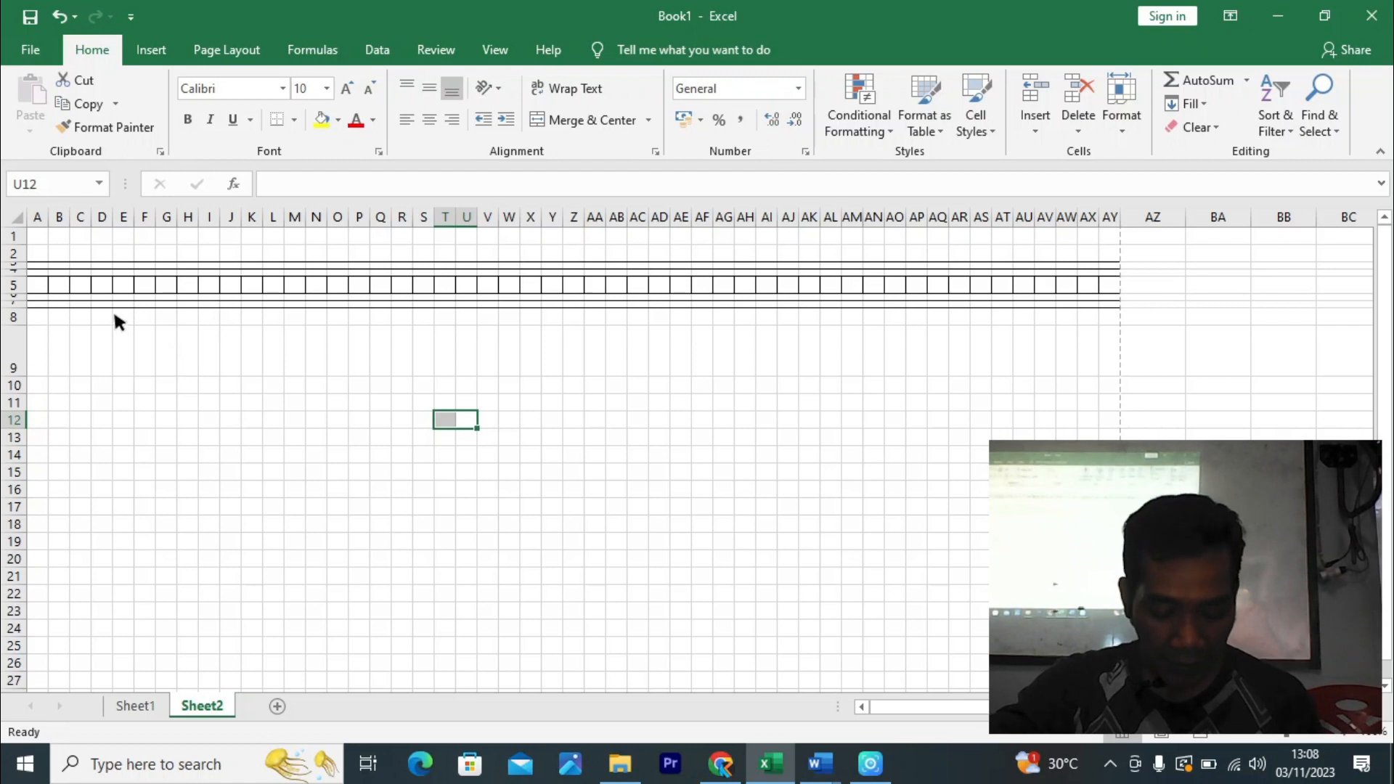
{"action": "left_click_drag", "start_coordinate": [35, 313], "coordinate": [33, 359]}
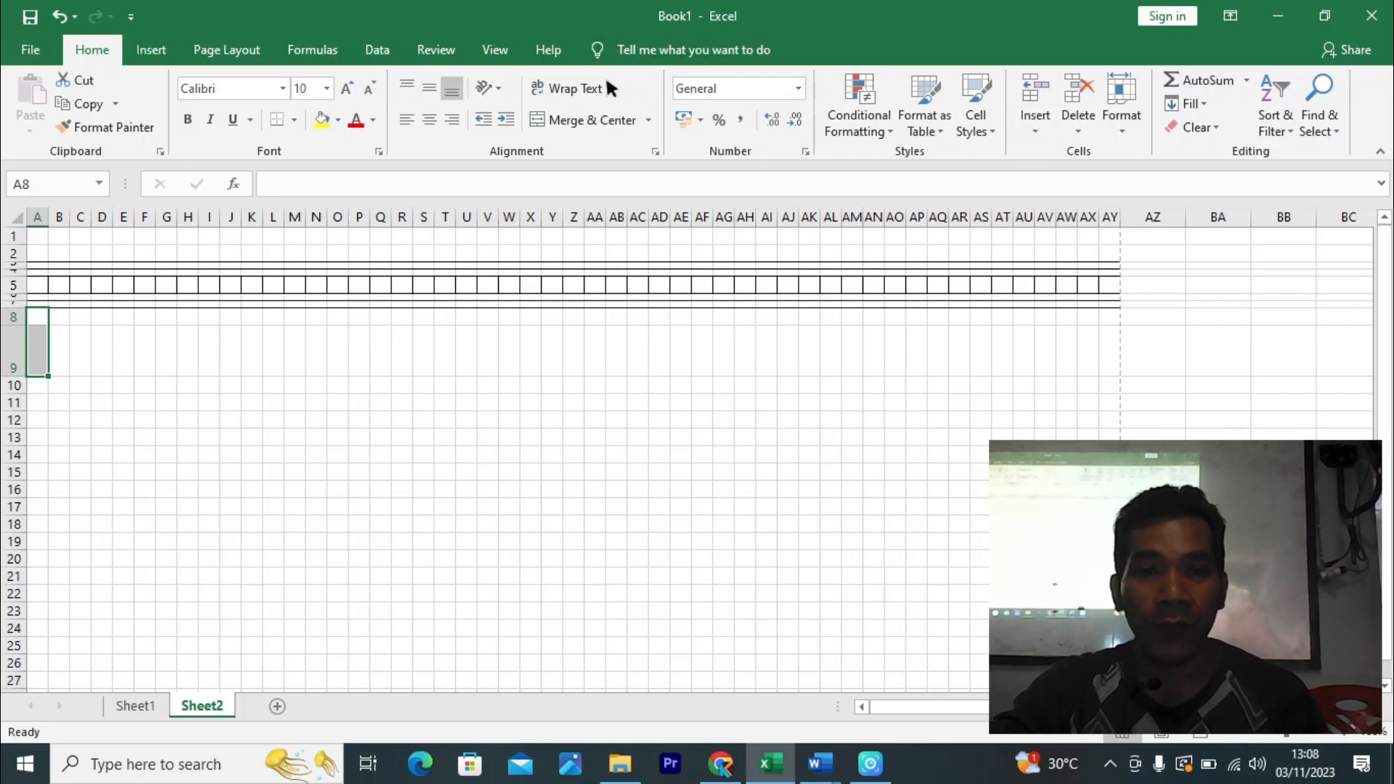
- Merge A8:A9 into a middle-centred header reading 'NO'
{"action": "left_click", "coordinate": [563, 120]}
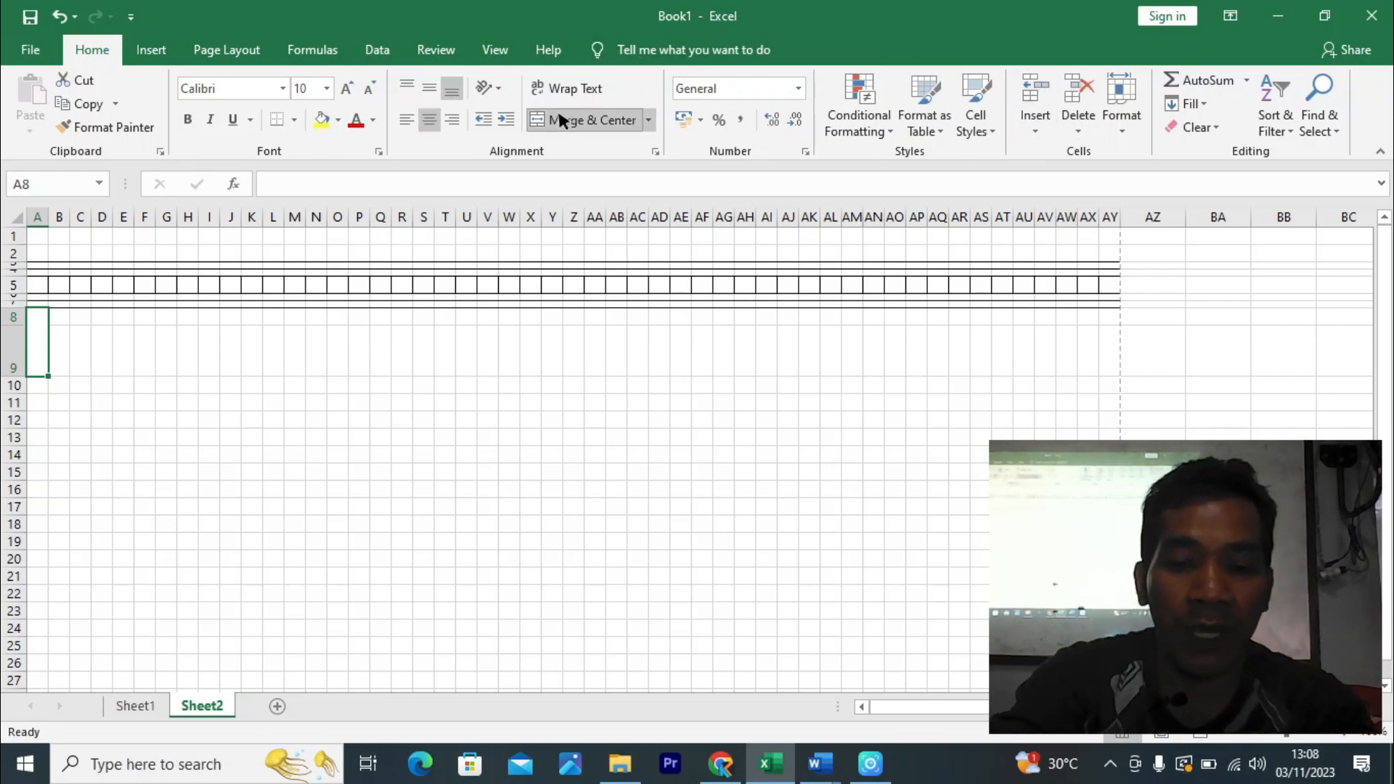
{"action": "type", "text": "NO"}
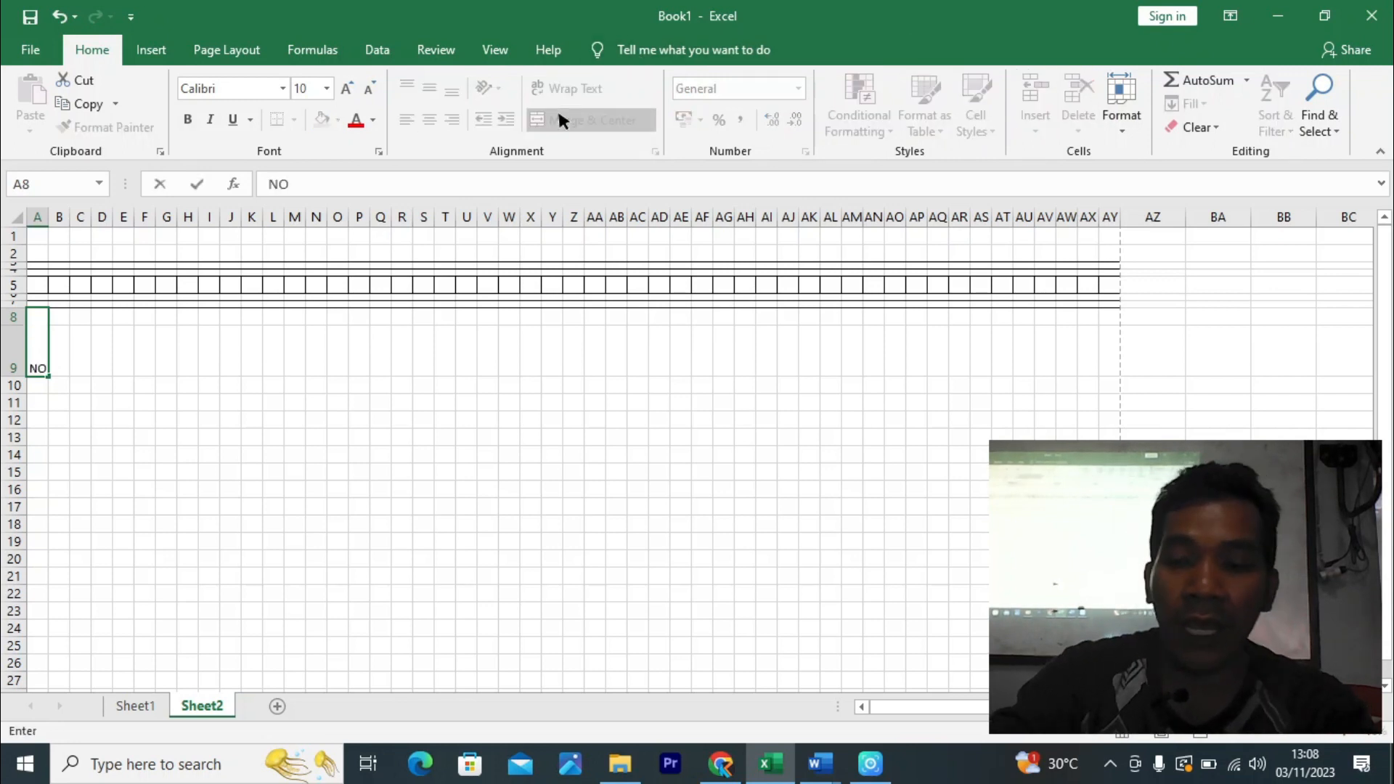
{"action": "key", "text": "Return"}
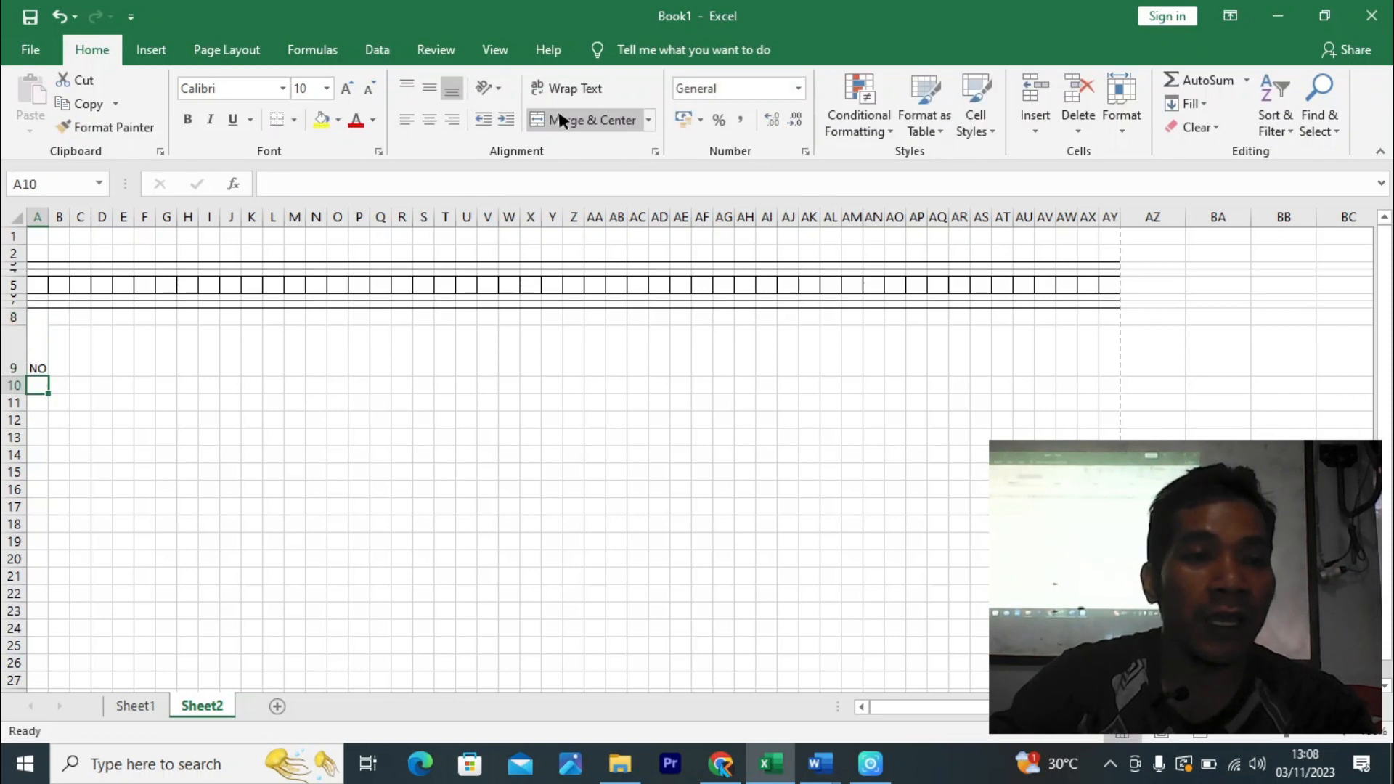
{"action": "left_click", "coordinate": [37, 328]}
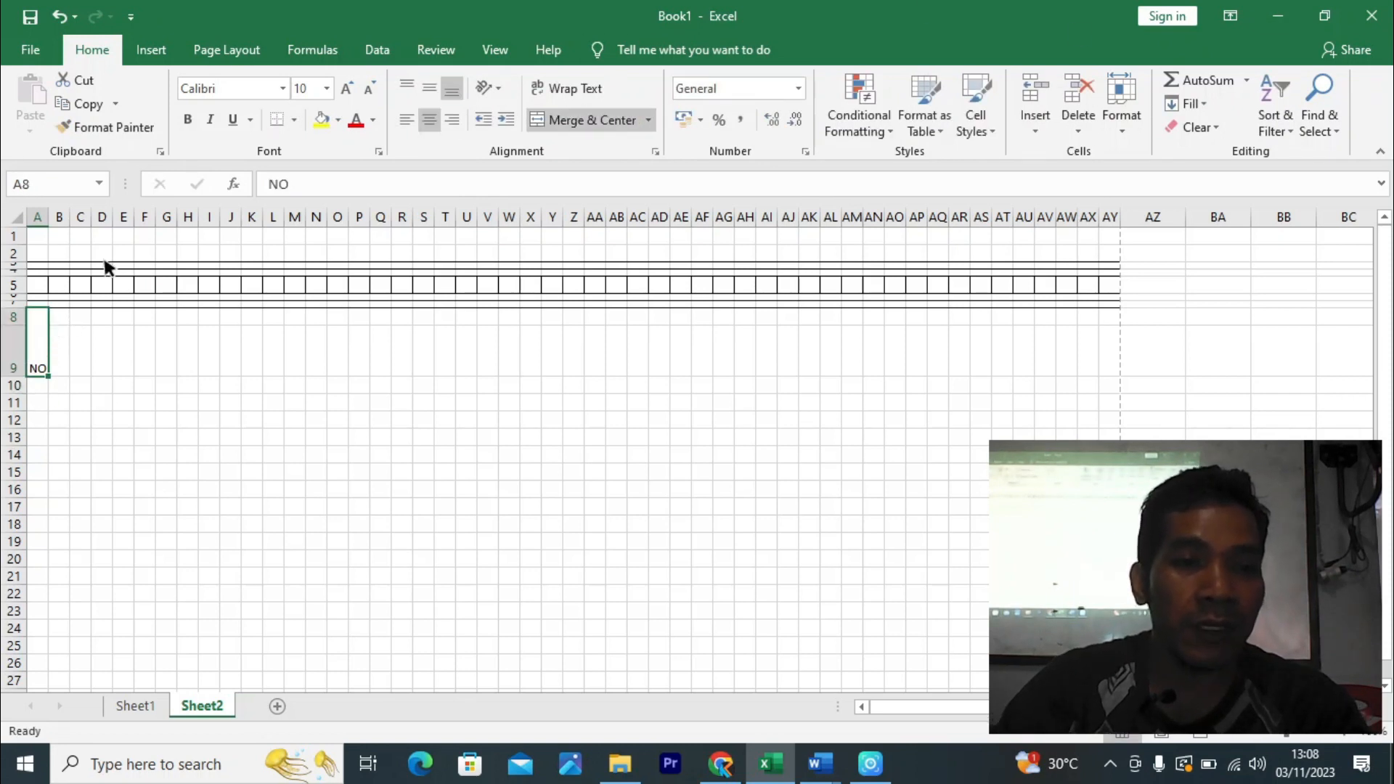
{"action": "left_click", "coordinate": [436, 88]}
{"action": "left_click", "coordinate": [167, 418]}
- Merge B8:G9 into a middle-centred header reading 'NAMA'
{"action": "left_click_drag", "start_coordinate": [58, 320], "coordinate": [178, 337]}
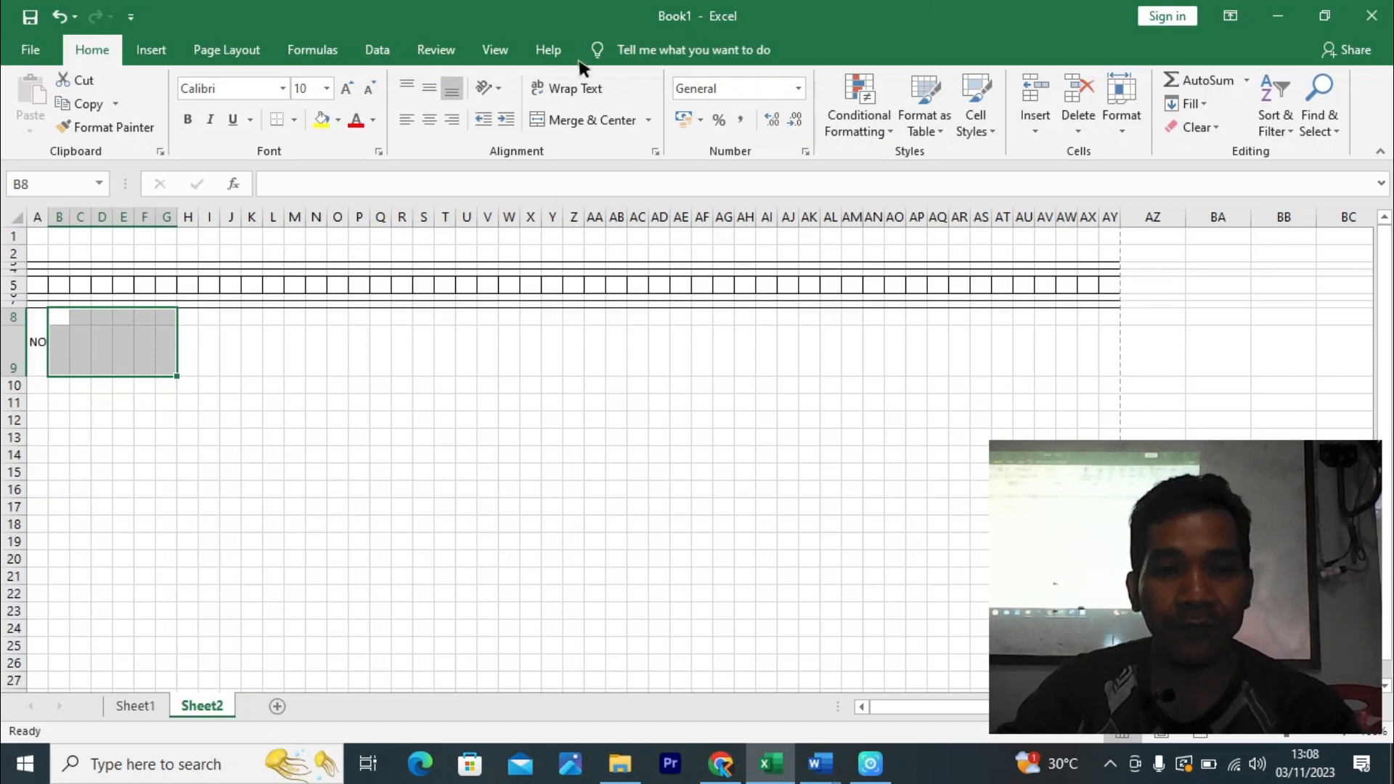
{"action": "left_click", "coordinate": [557, 121]}
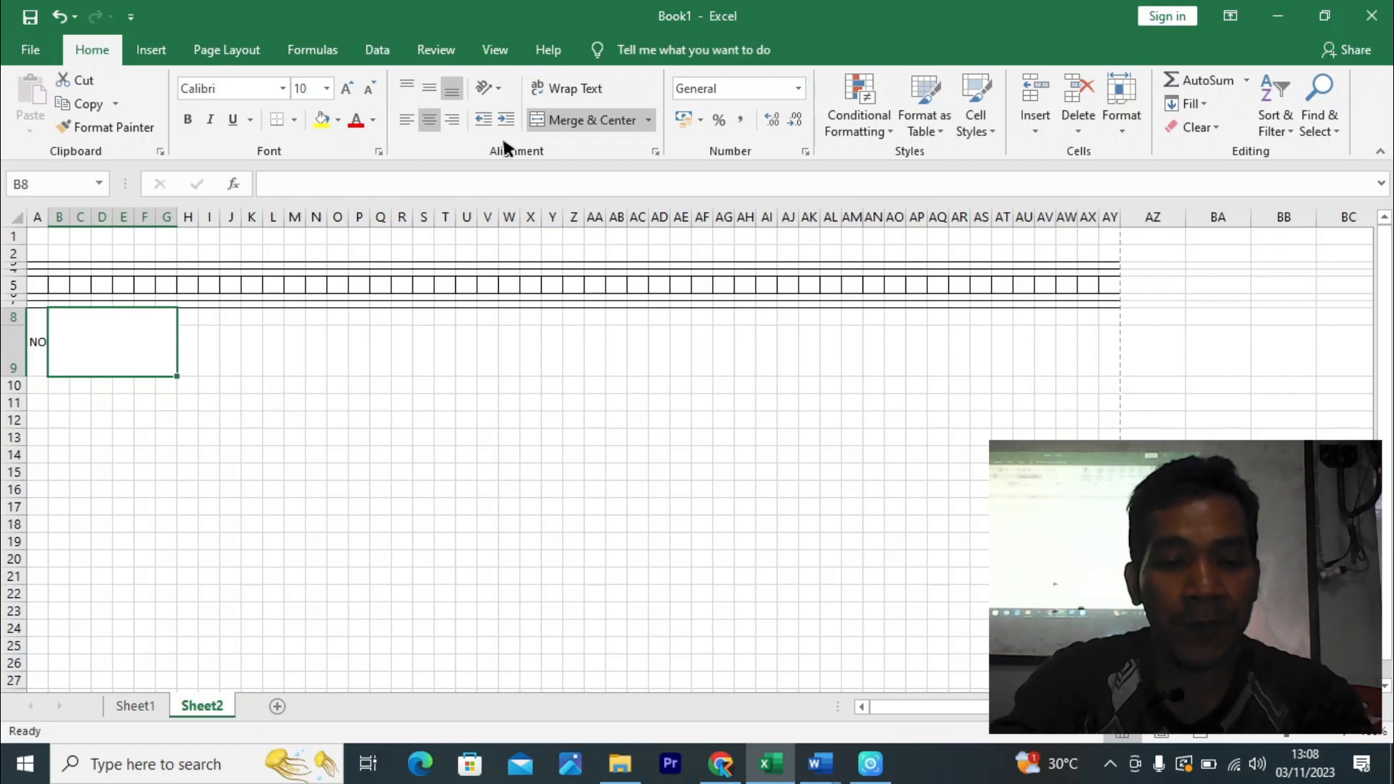
{"action": "type", "text": "NAMA"}
{"action": "key", "text": "Return"}
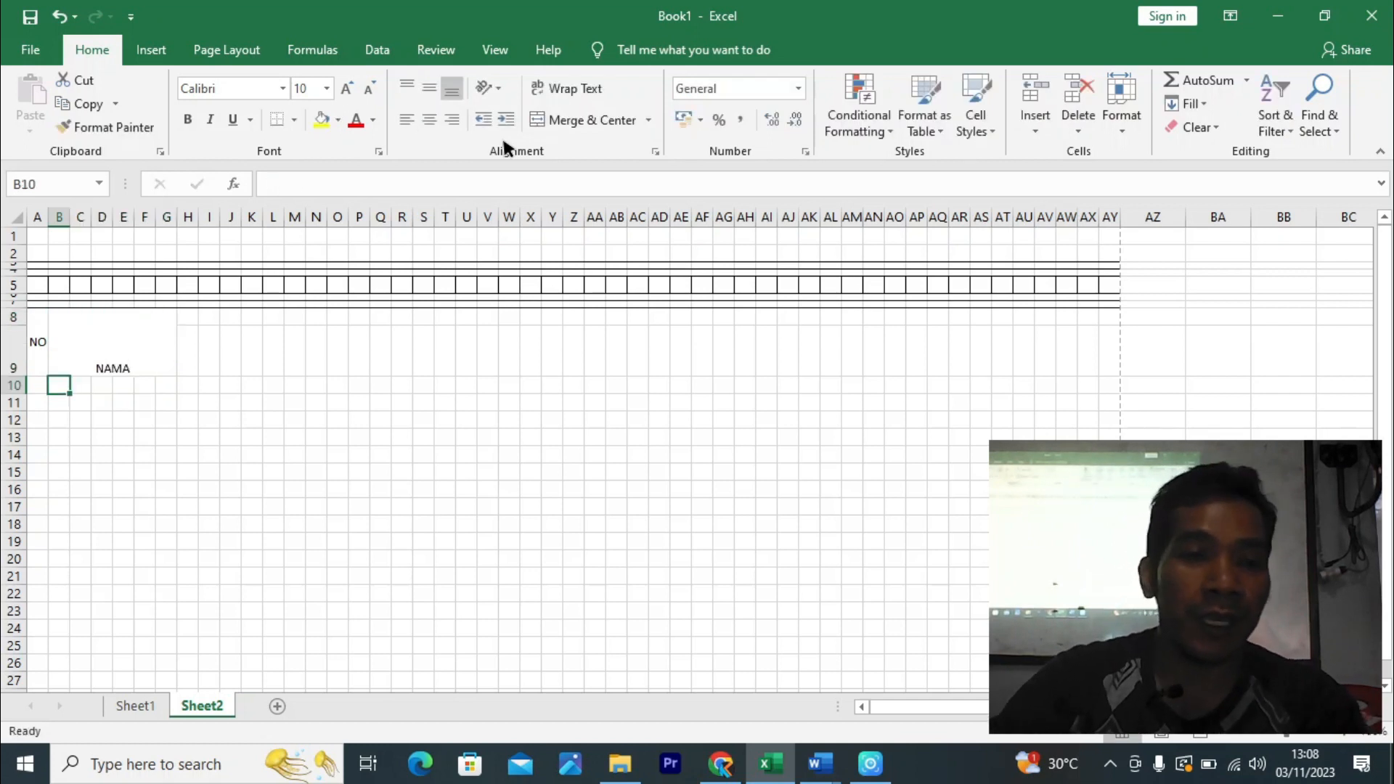
{"action": "left_click", "coordinate": [137, 349]}
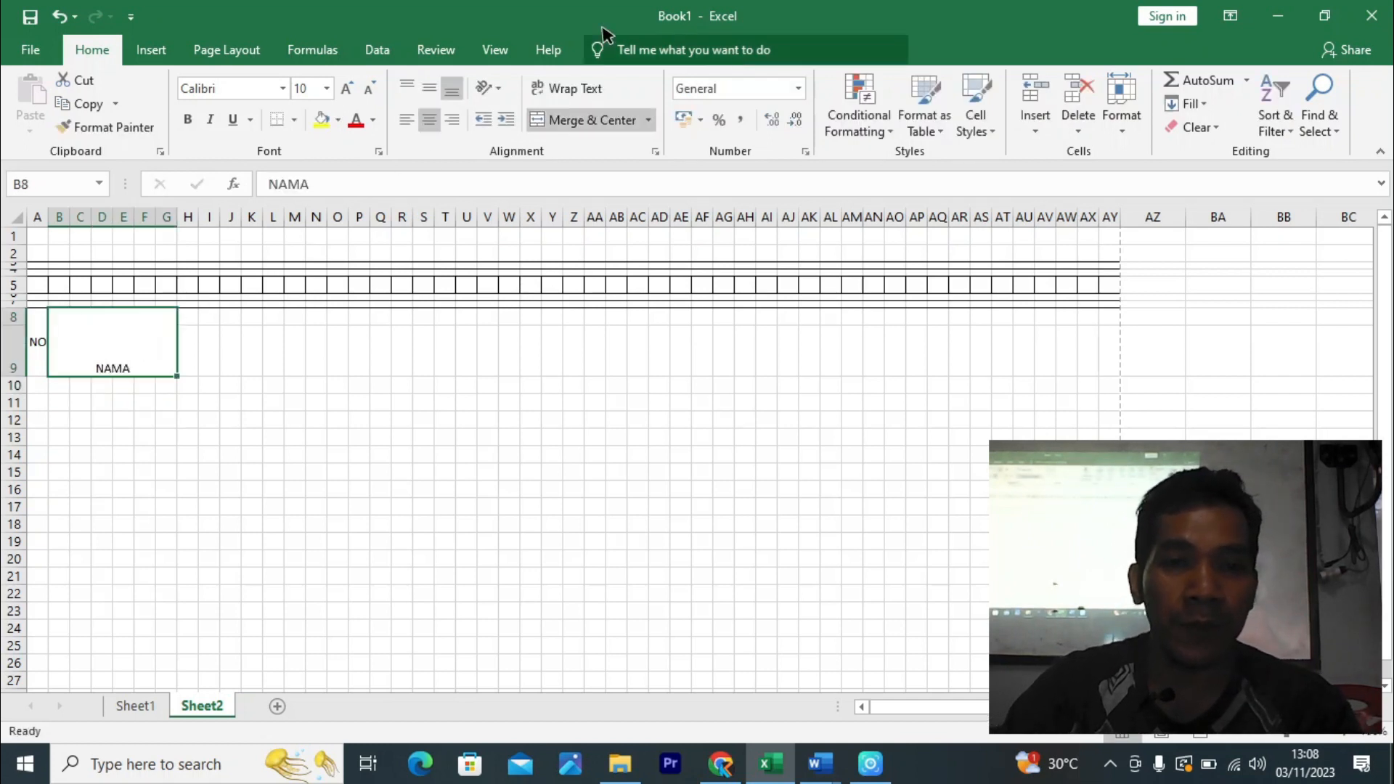
{"action": "left_click", "coordinate": [429, 88]}
{"action": "left_click", "coordinate": [338, 355]}
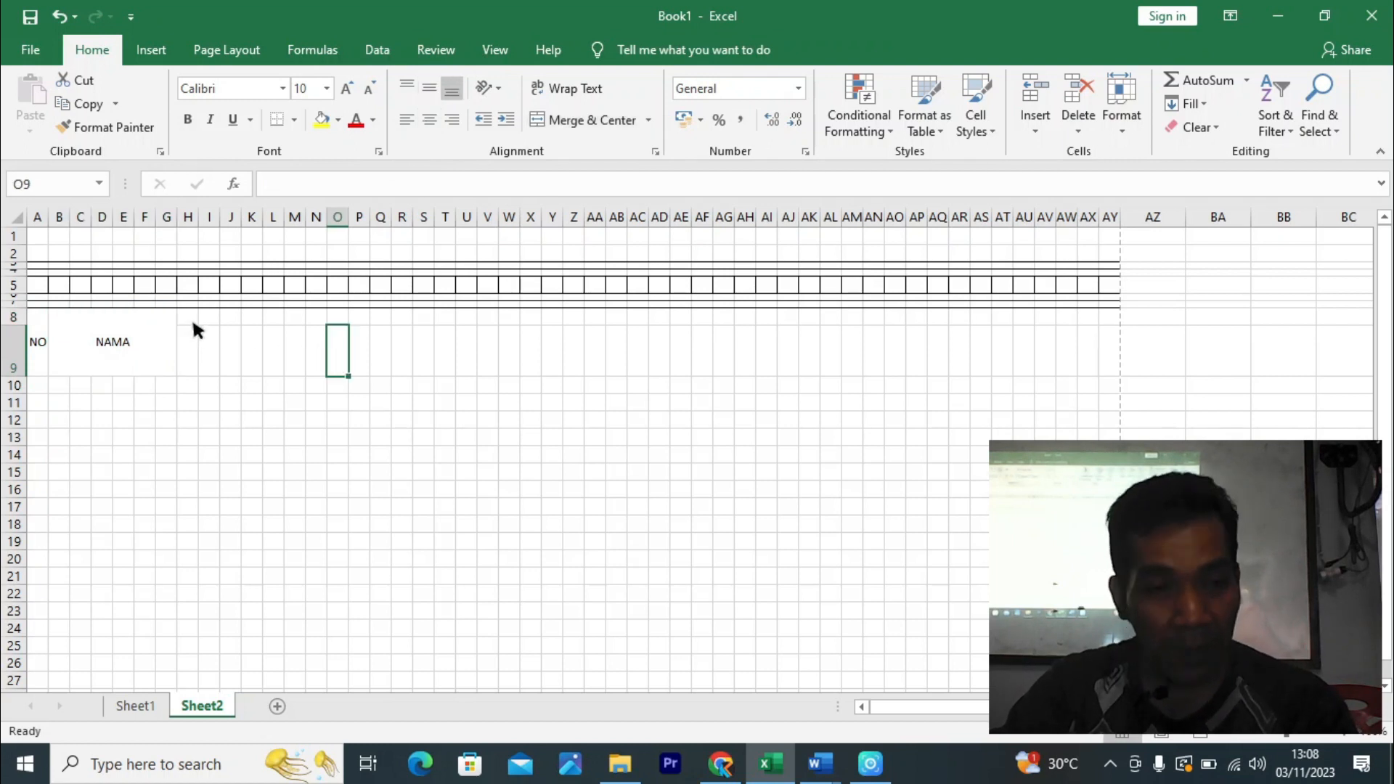
- Merge and centre cells H9:J9 for the next heading
{"action": "left_click_drag", "start_coordinate": [193, 323], "coordinate": [231, 363]}
{"action": "left_click", "coordinate": [267, 363]}
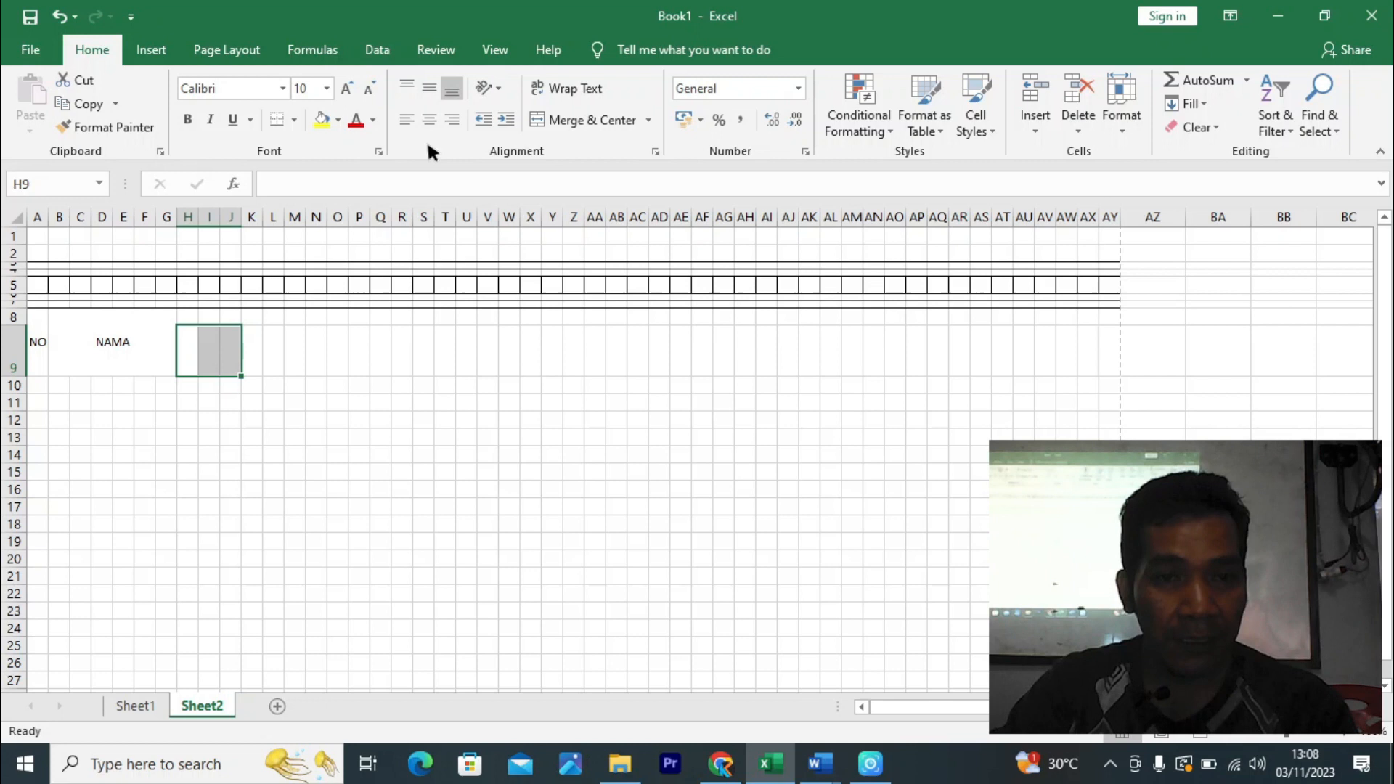
{"action": "left_click", "coordinate": [557, 122]}
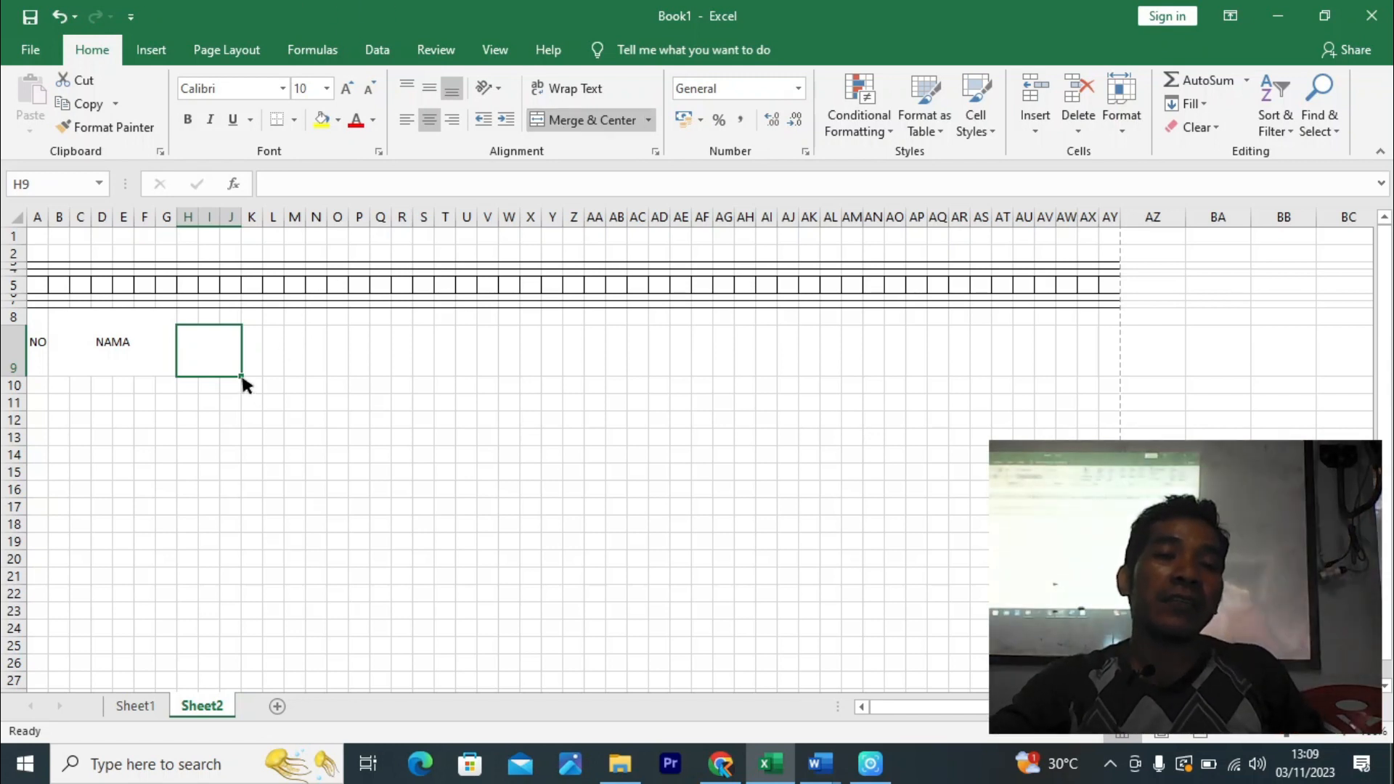
- Merge and centre H8:J9 as a single rank heading cell
{"action": "left_click_drag", "start_coordinate": [241, 372], "coordinate": [463, 366]}
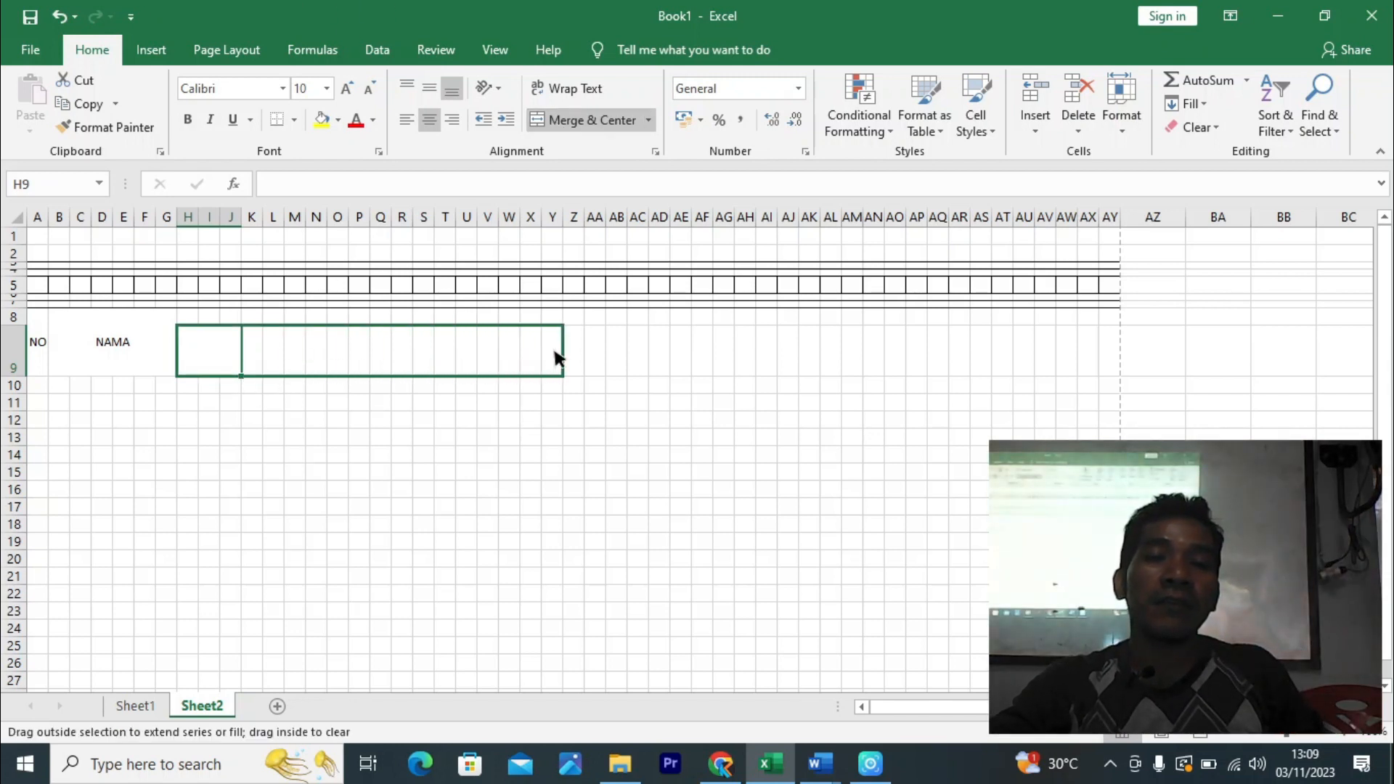
{"action": "left_click_drag", "start_coordinate": [689, 359], "coordinate": [861, 342]}
{"action": "left_click", "coordinate": [220, 348]}
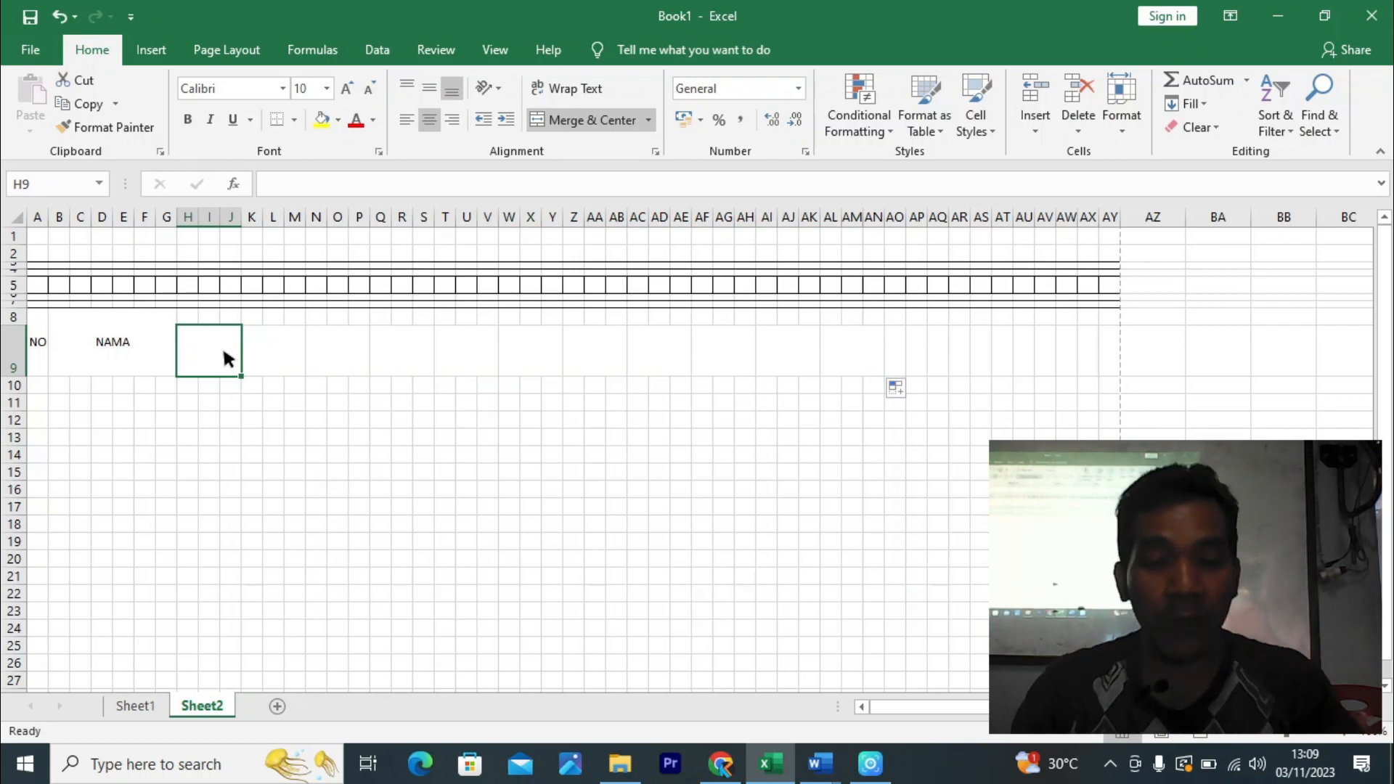
{"action": "type", "text": "P"}
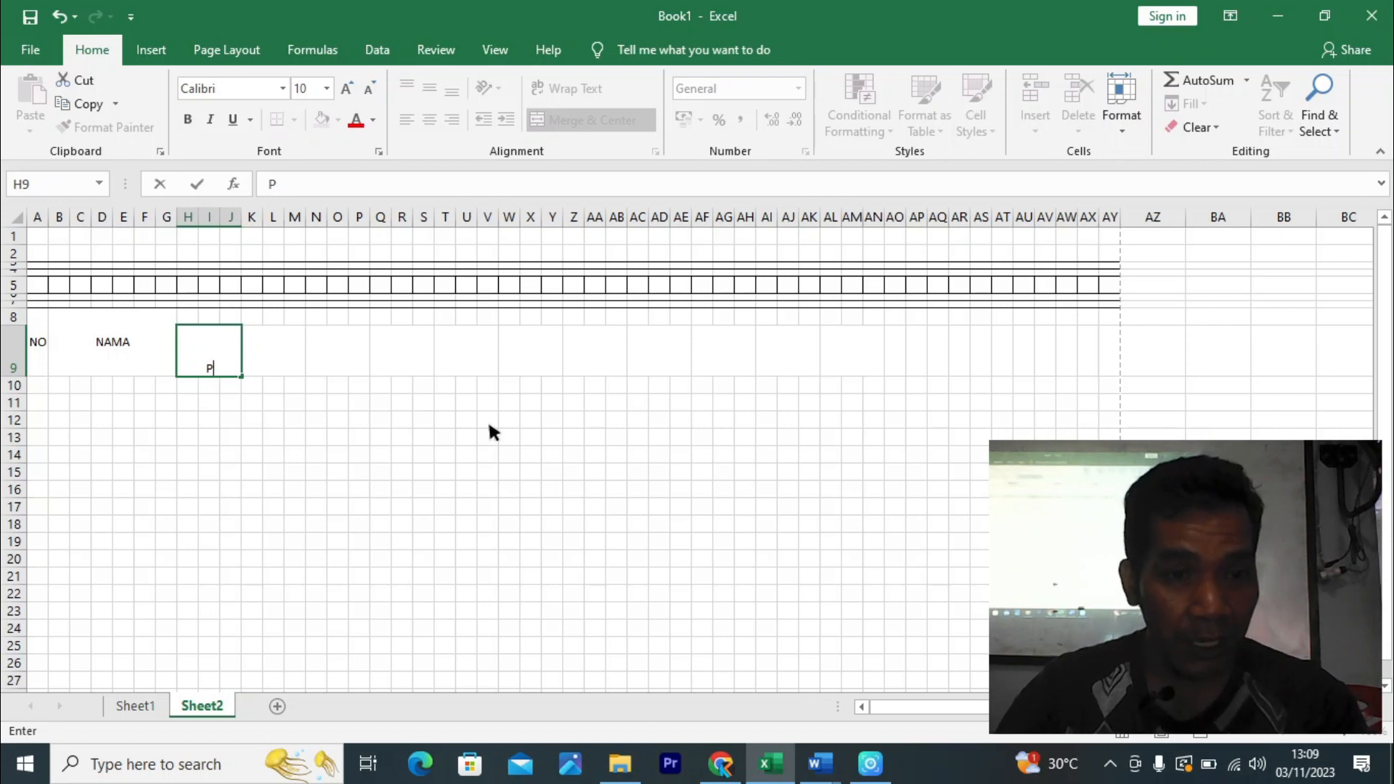
{"action": "left_click", "coordinate": [475, 468]}
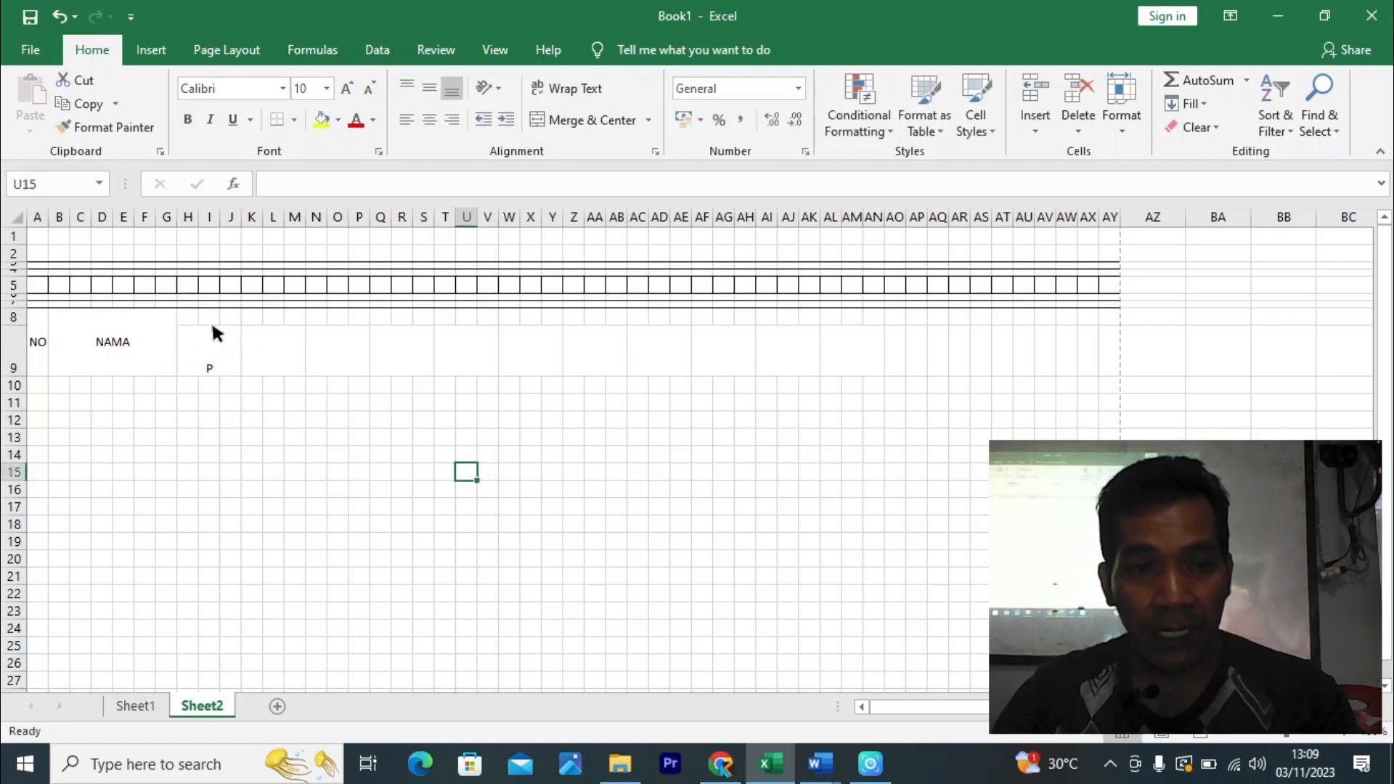
{"action": "left_click_drag", "start_coordinate": [199, 317], "coordinate": [223, 335]}
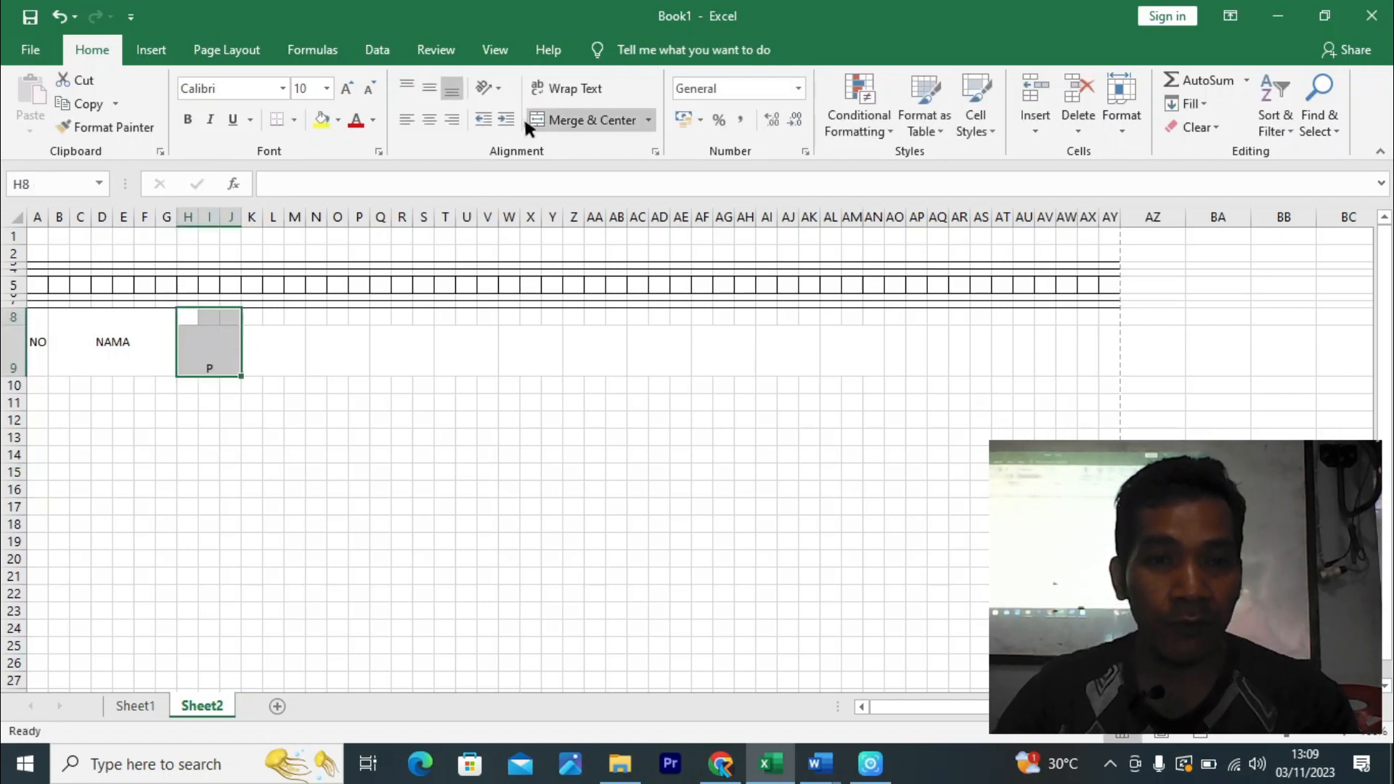
{"action": "left_click", "coordinate": [552, 121]}
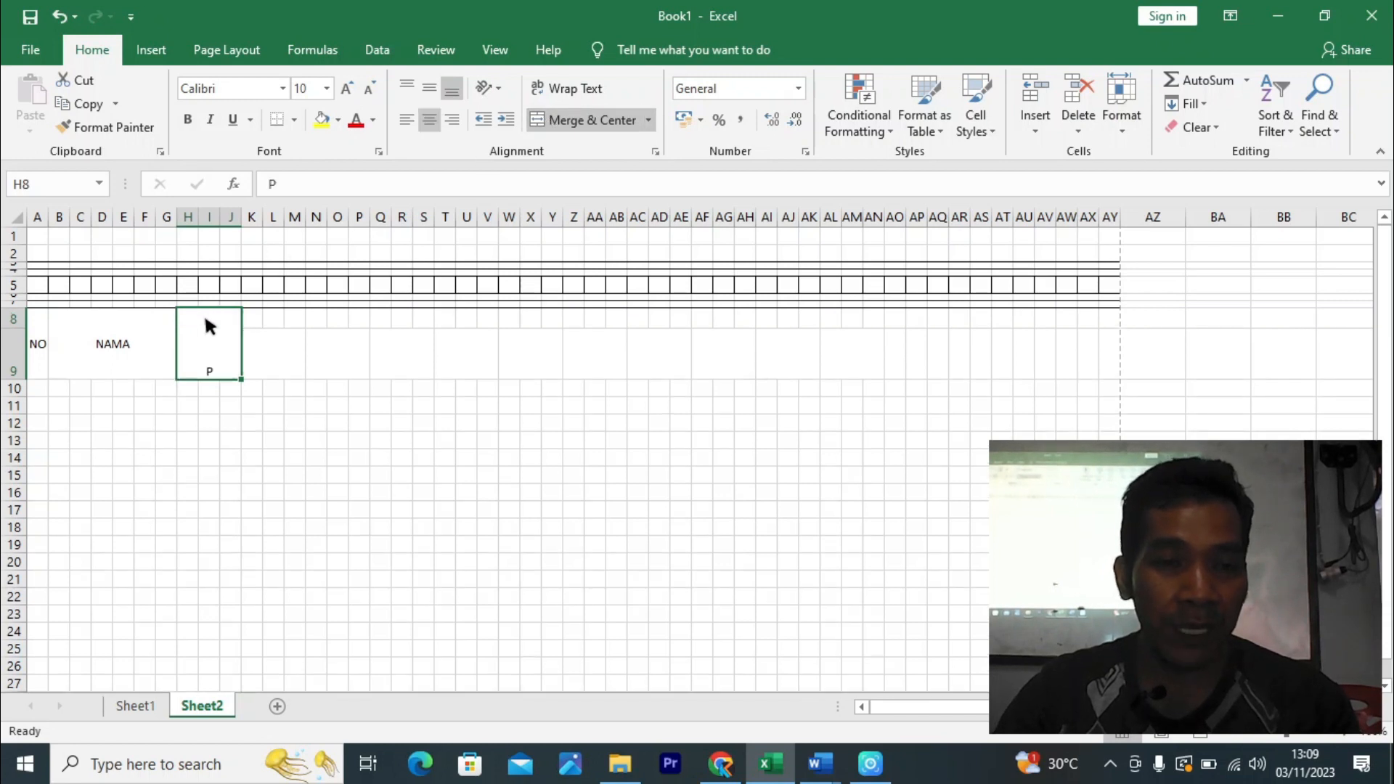
- Copy the merged format of H8:J9 onto K8:M9 with Format Painter
{"action": "left_click_drag", "start_coordinate": [246, 380], "coordinate": [274, 368]}
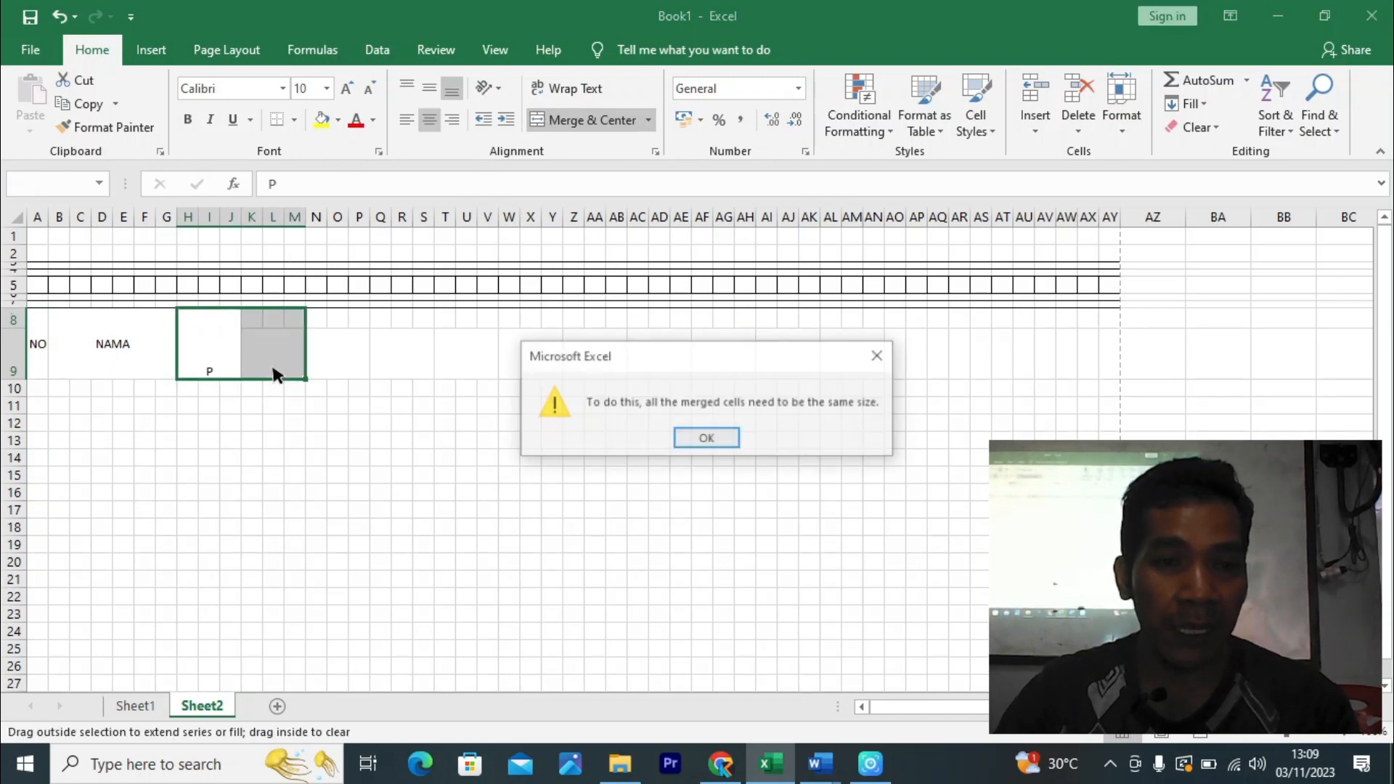
{"action": "left_click", "coordinate": [704, 436]}
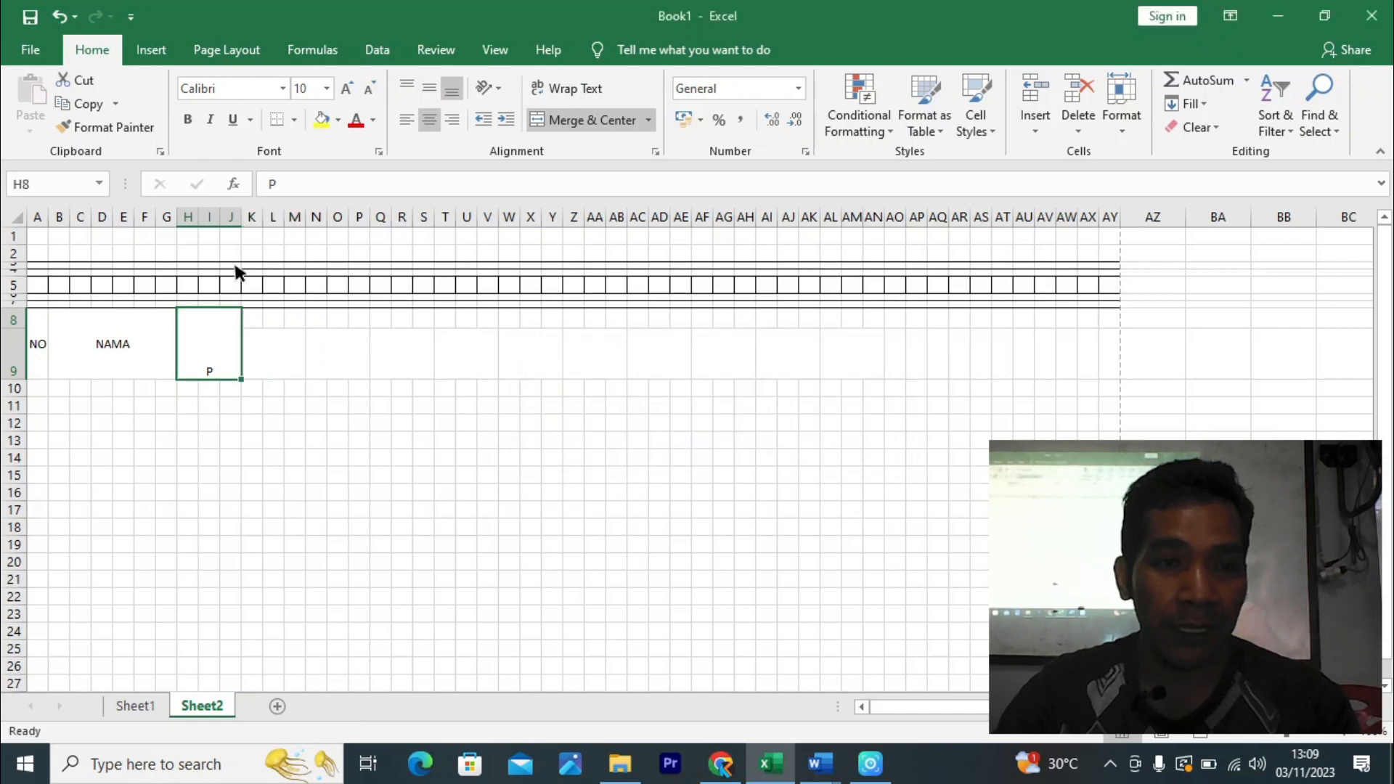
{"action": "left_click", "coordinate": [96, 135]}
{"action": "left_click", "coordinate": [250, 315]}
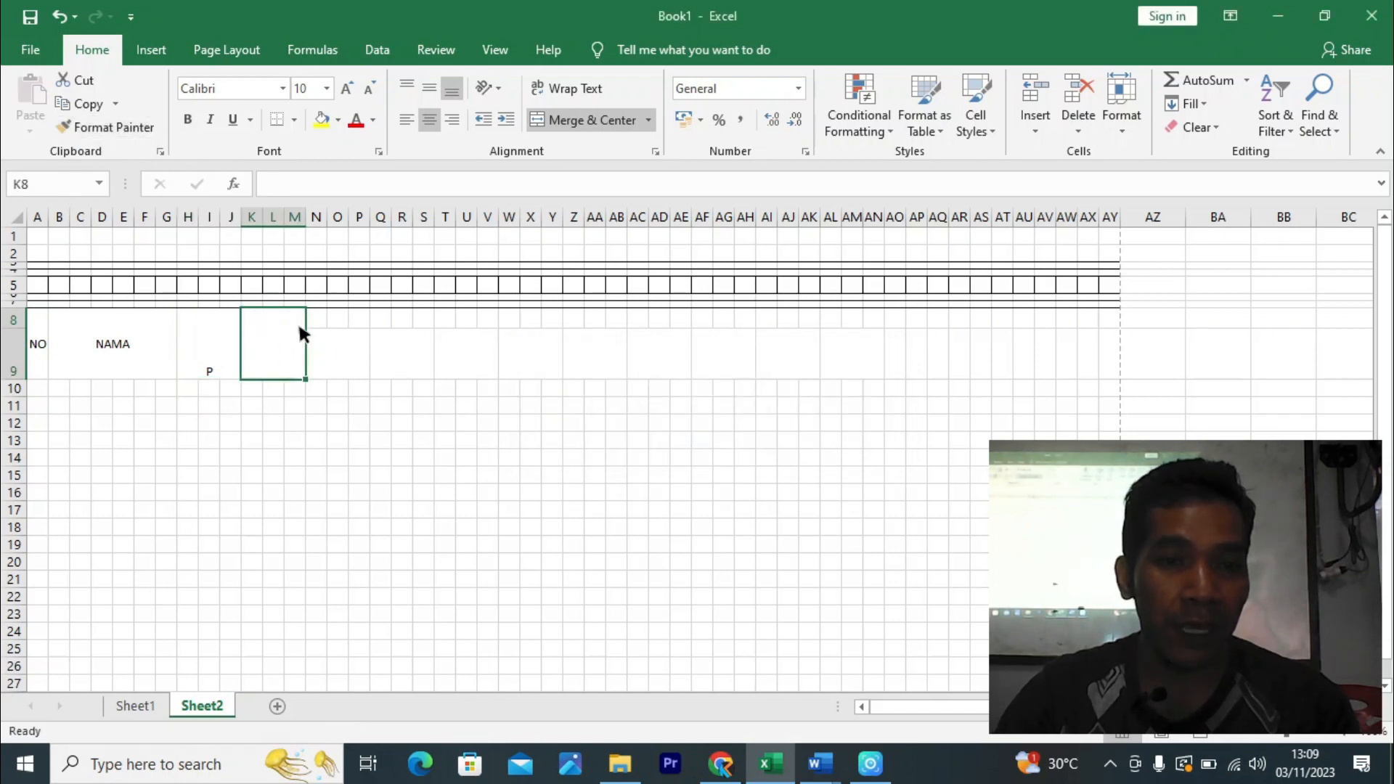
{"action": "key", "text": "ctrl+z"}
- Enter PANGKAT as the heading in merged H8:J9
{"action": "left_click", "coordinate": [215, 359]}
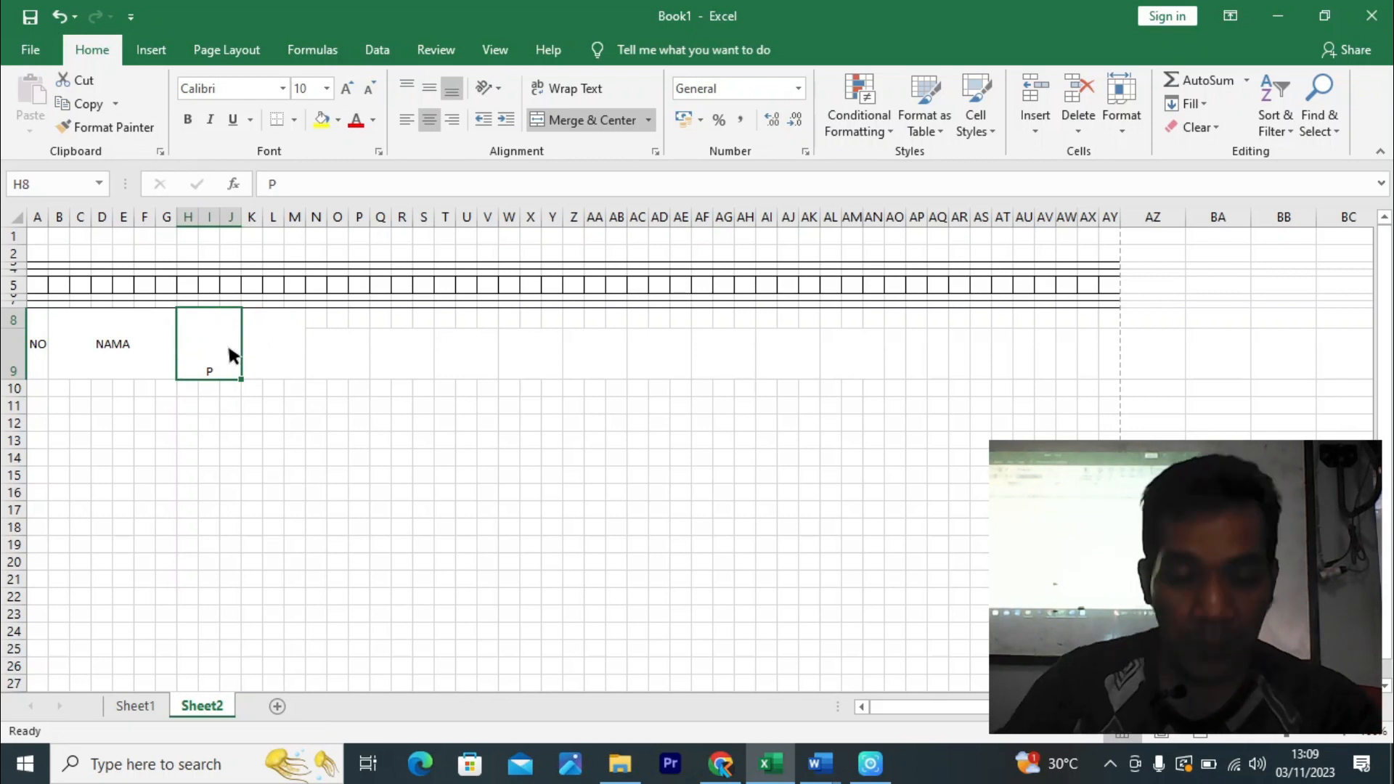
{"action": "type", "text": "PANGKA"}
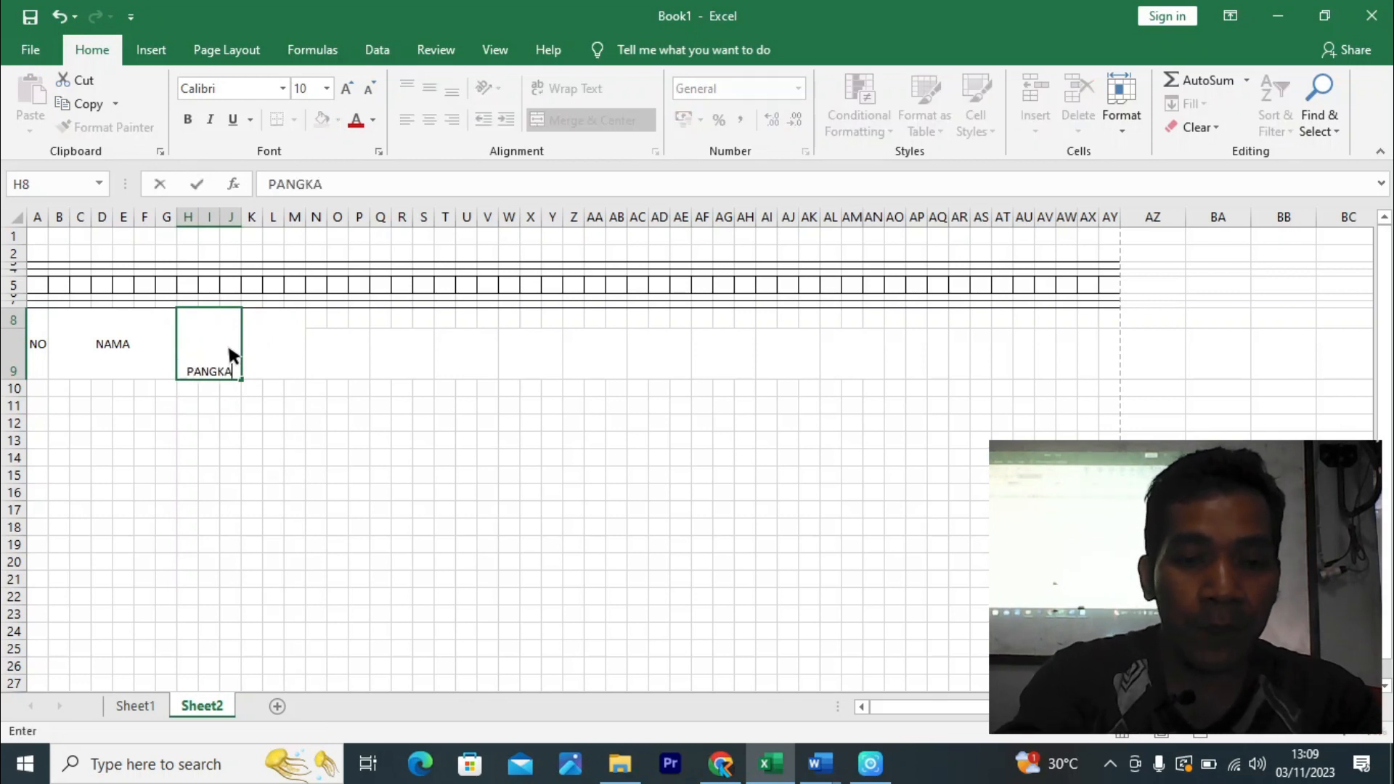
{"action": "type", "text": "T"}
{"action": "key", "text": "Tab"}
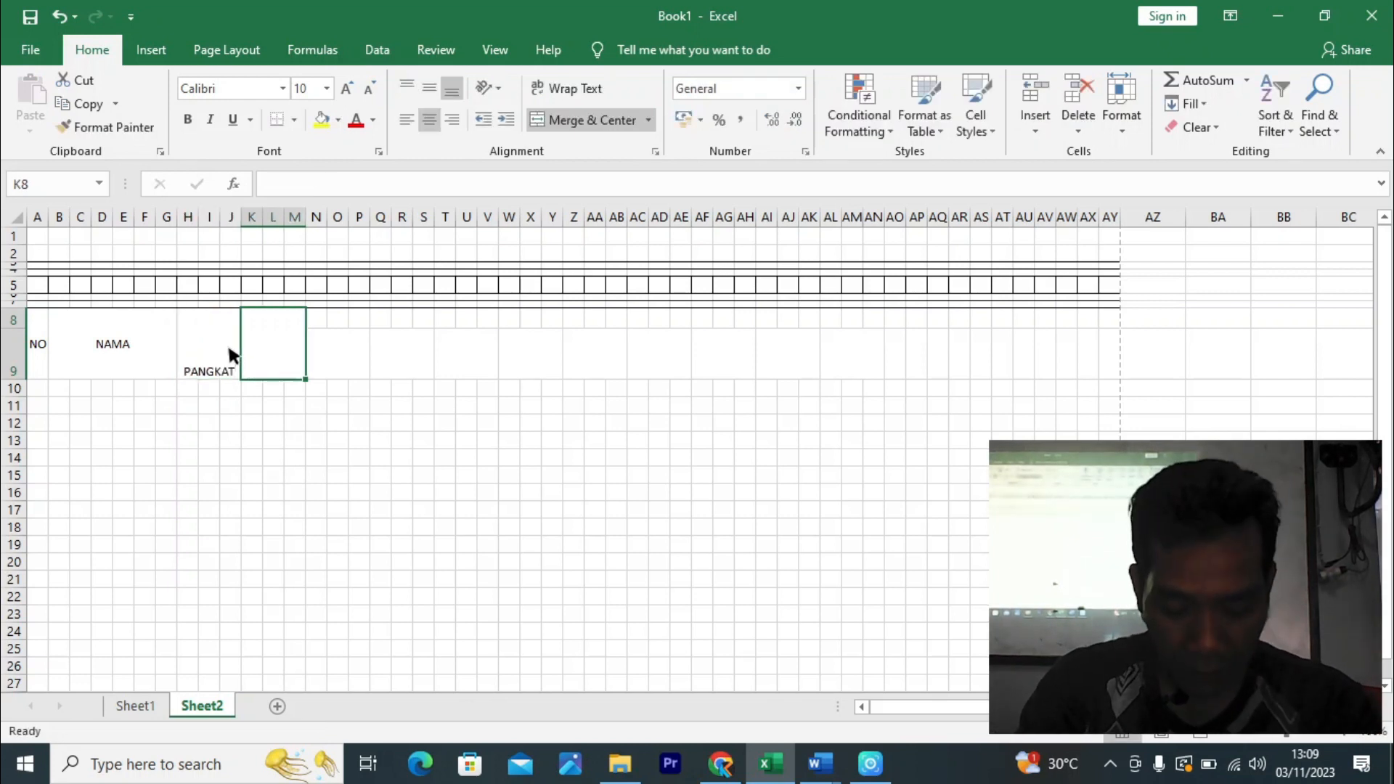
- Enter the two-line headers GAJI POKOK and HARI KERJA
{"action": "type", "text": "GAJI"}
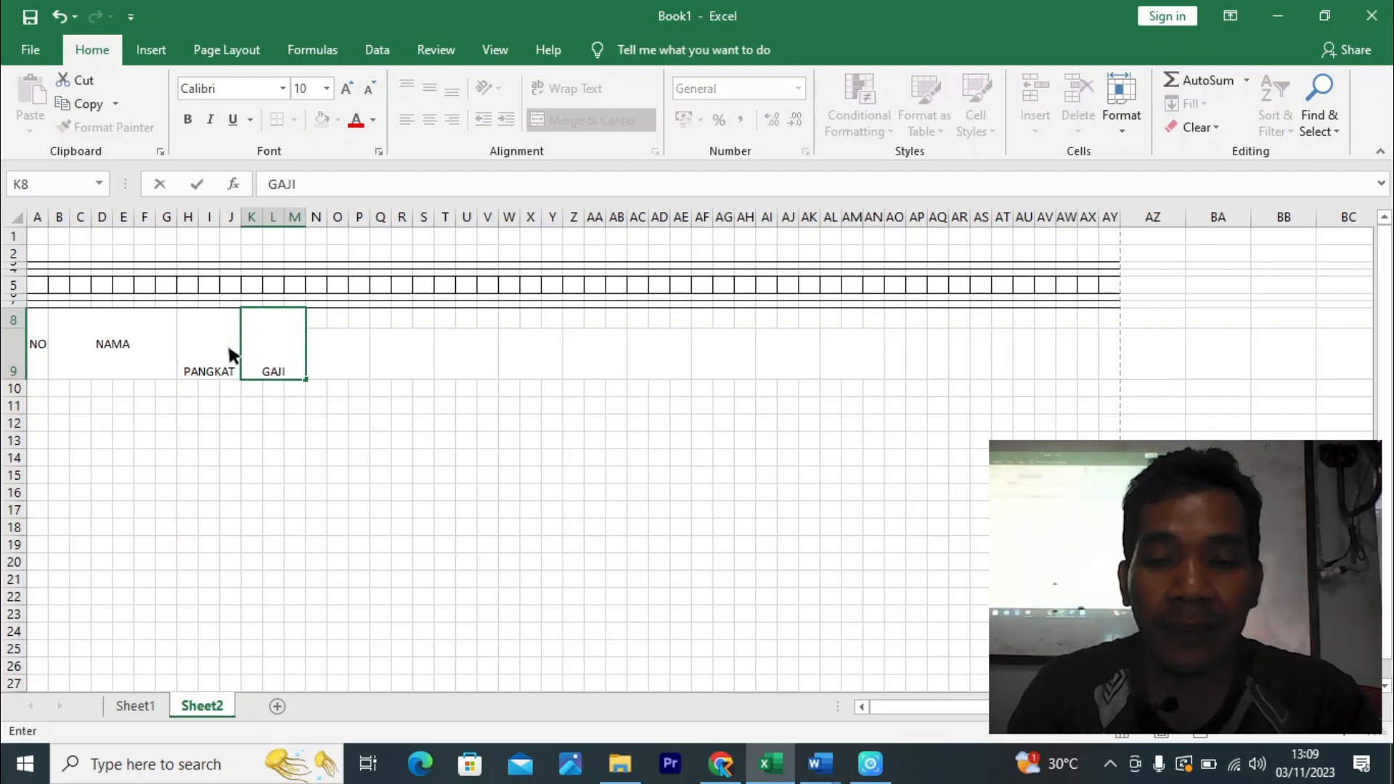
{"action": "key", "text": "alt+Return"}
{"action": "type", "text": "POK"}
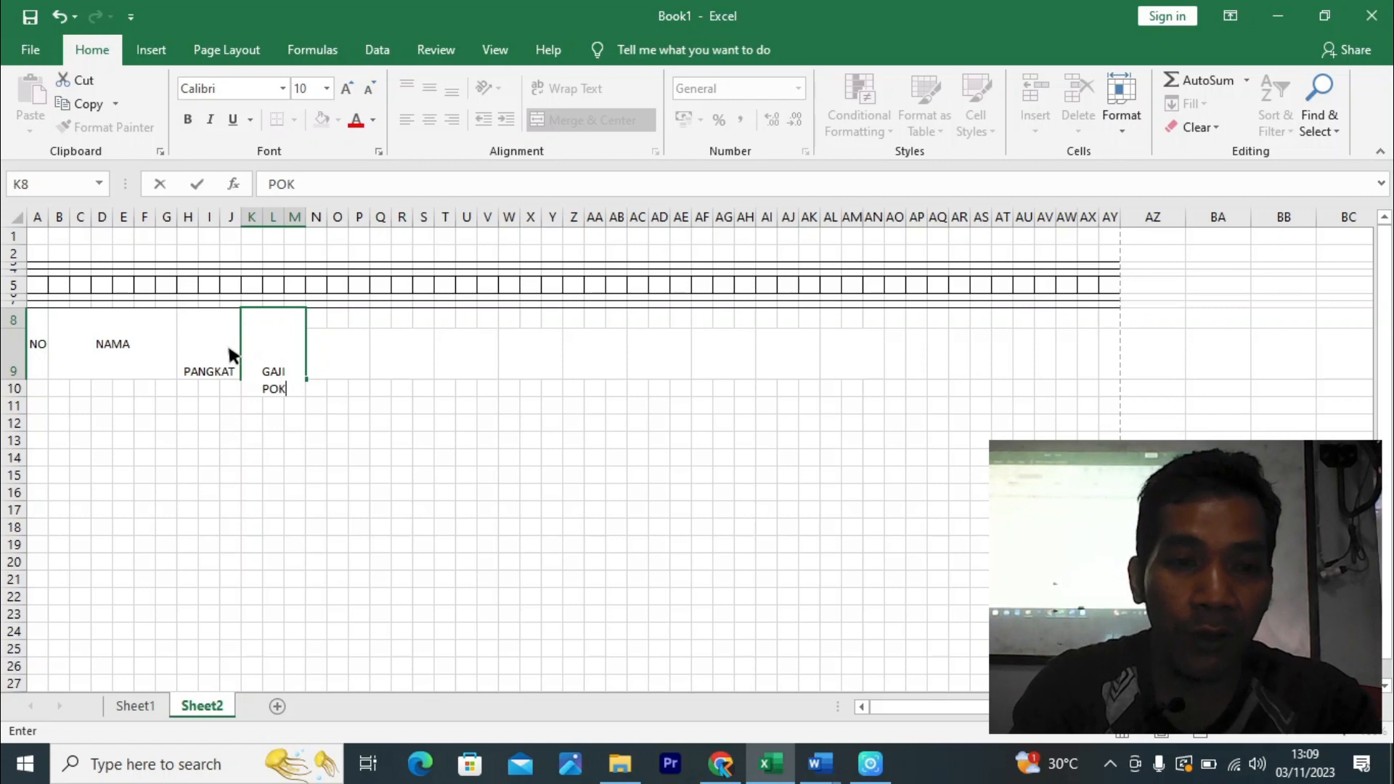
{"action": "type", "text": "OK"}
{"action": "key", "text": "Return"}
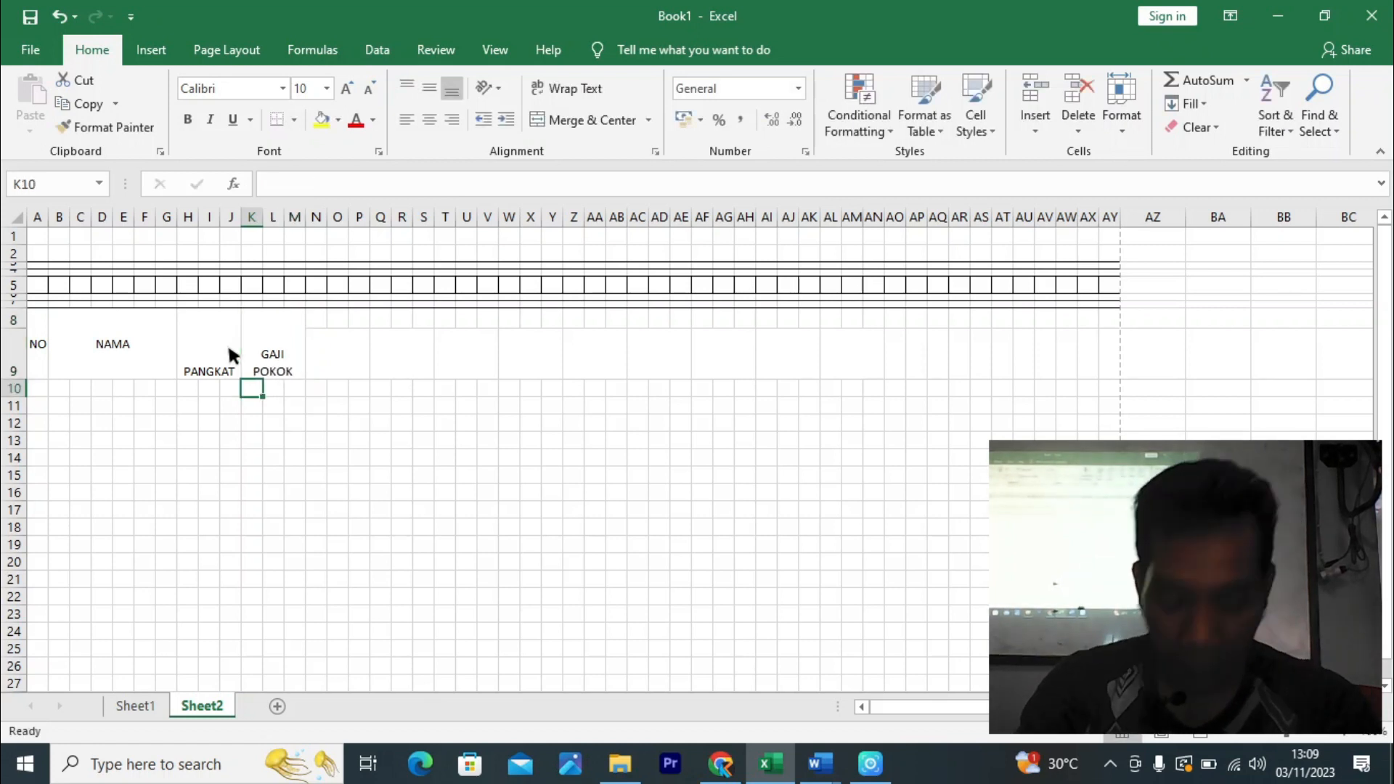
{"action": "key", "text": "Right"}
{"action": "key", "text": "Right"}
{"action": "key", "text": "Right"}
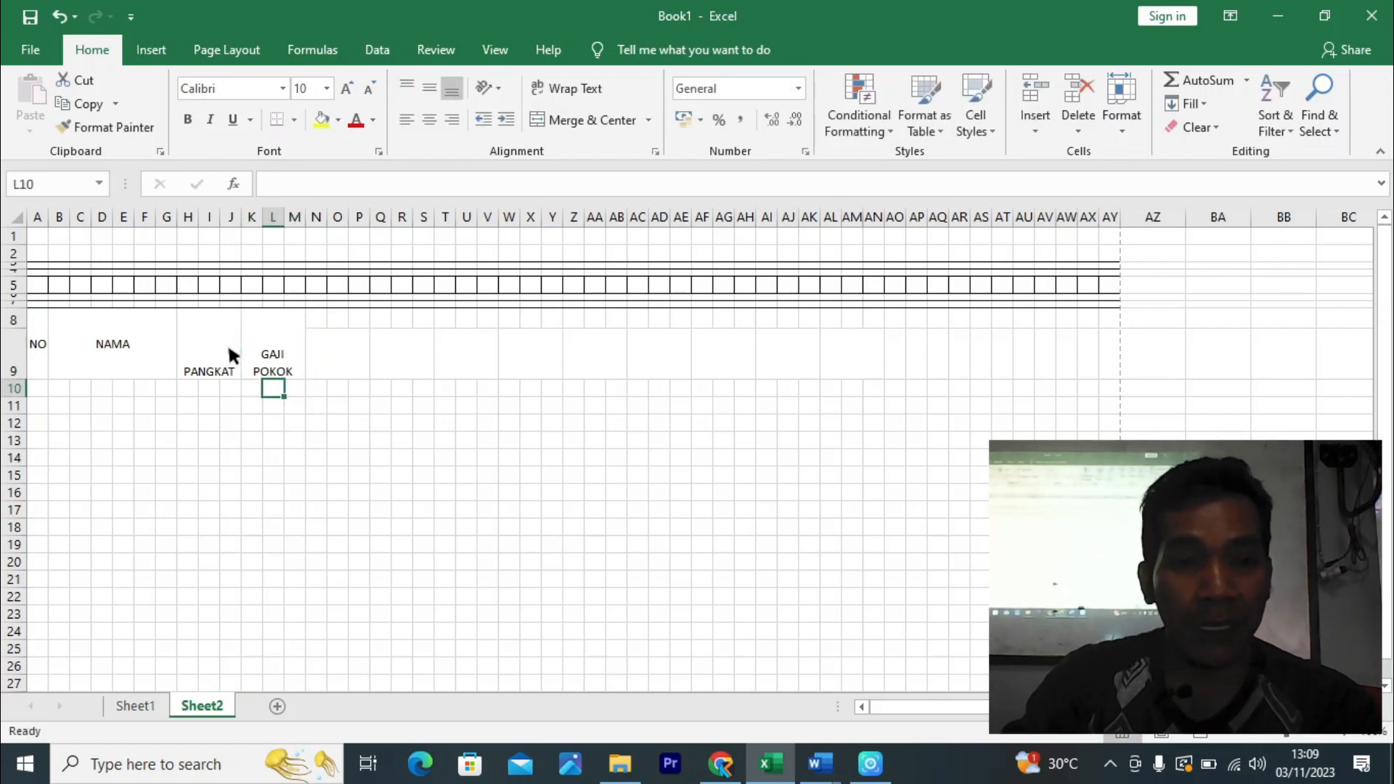
{"action": "key", "text": "Up"}
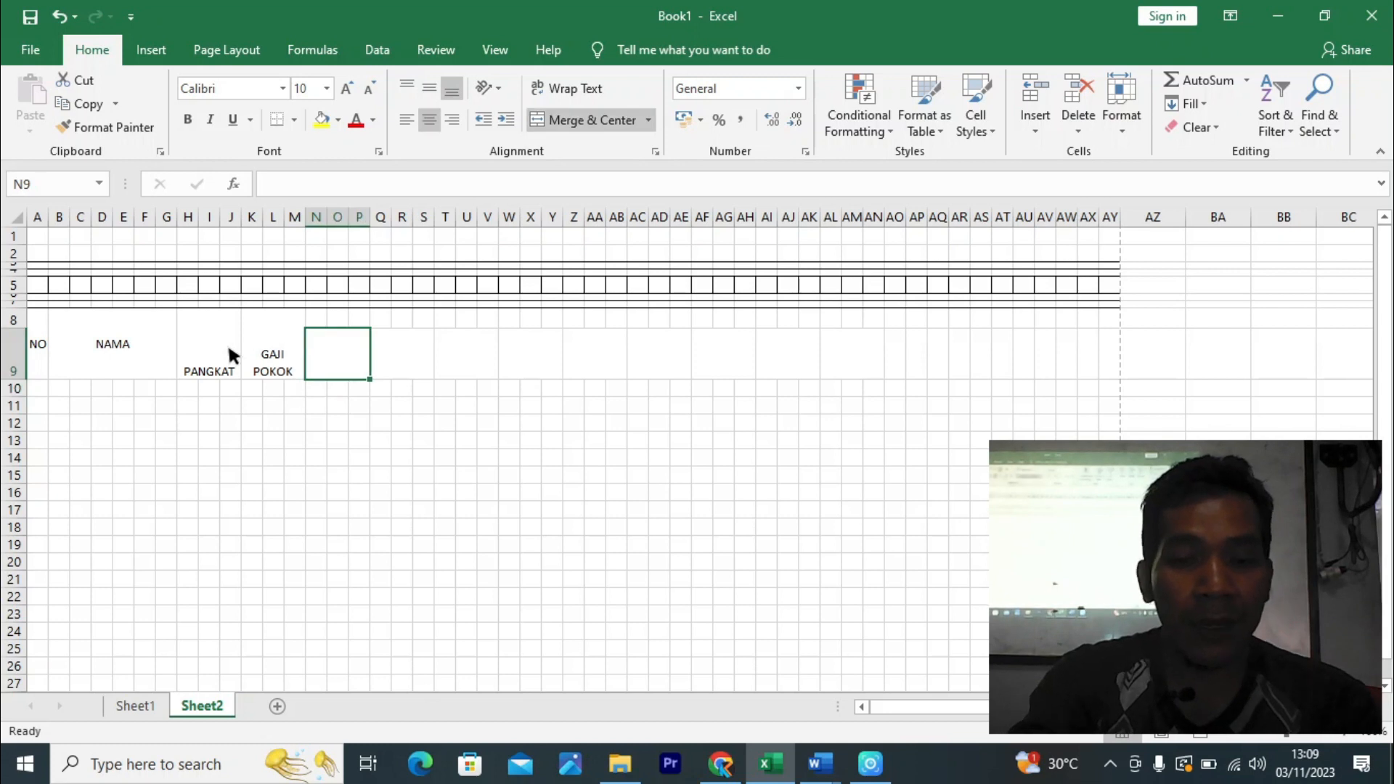
{"action": "type", "text": "HARI"}
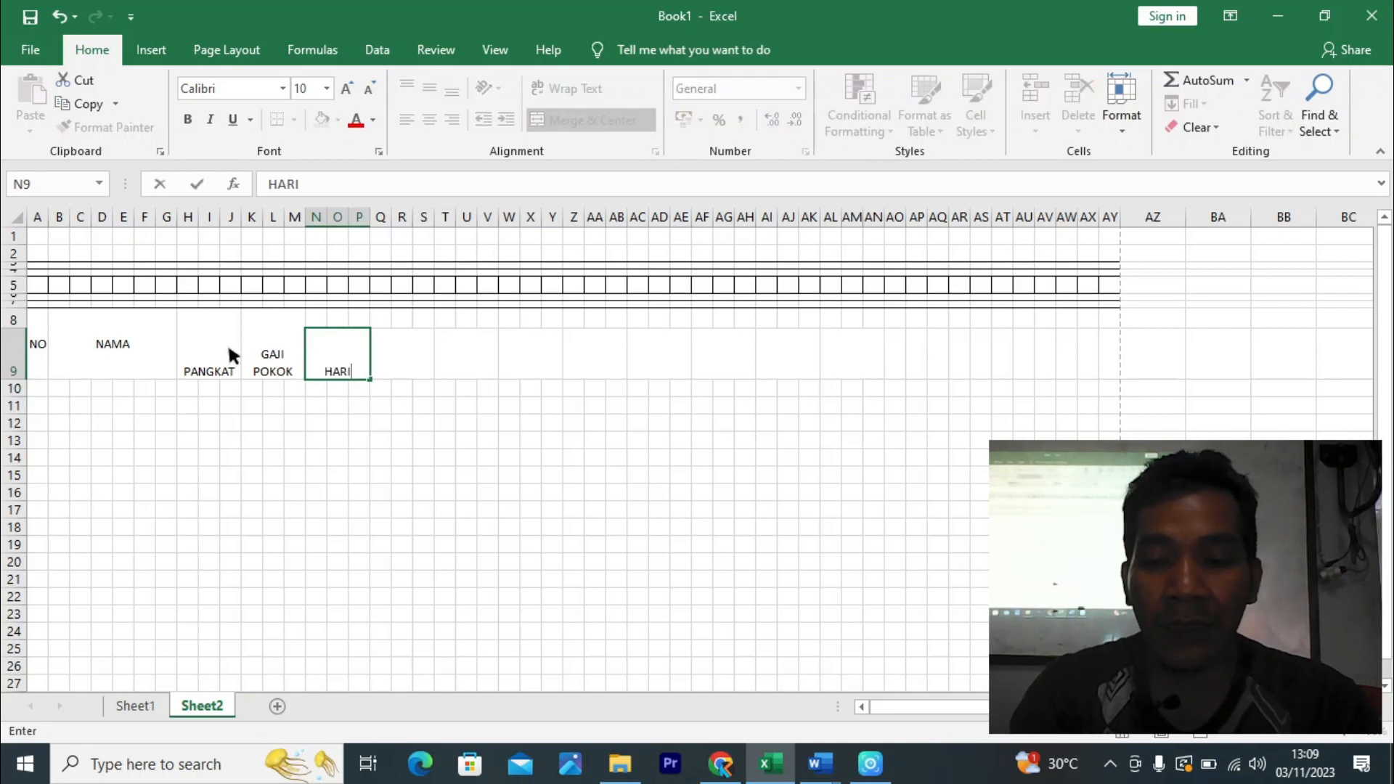
{"action": "key", "text": "alt+Return"}
{"action": "type", "text": "KERJ"}
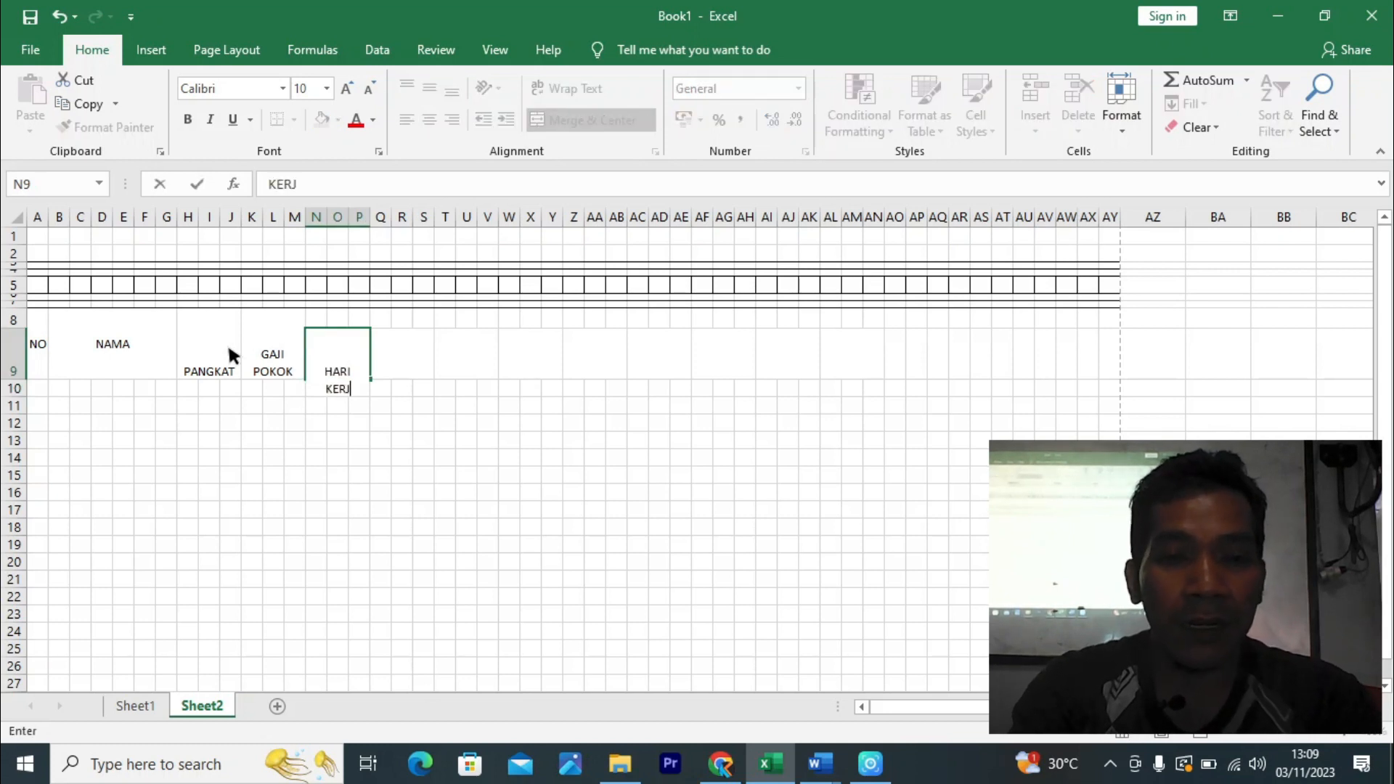
{"action": "type", "text": "A"}
{"action": "key", "text": "Right"}
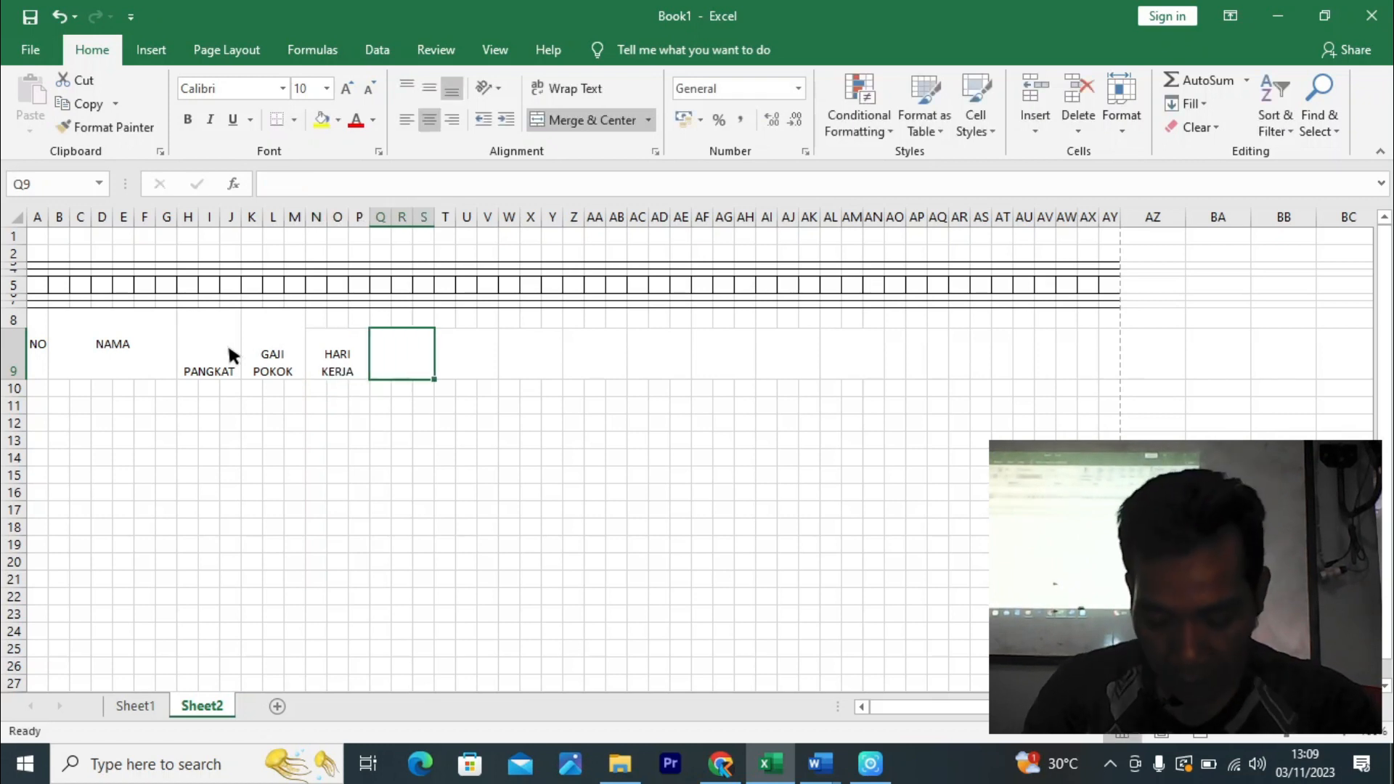
- Add the headers JAM LEMBUR, KESEHATAN and two-line UANG MAKAN
{"action": "type", "text": "JAM"}
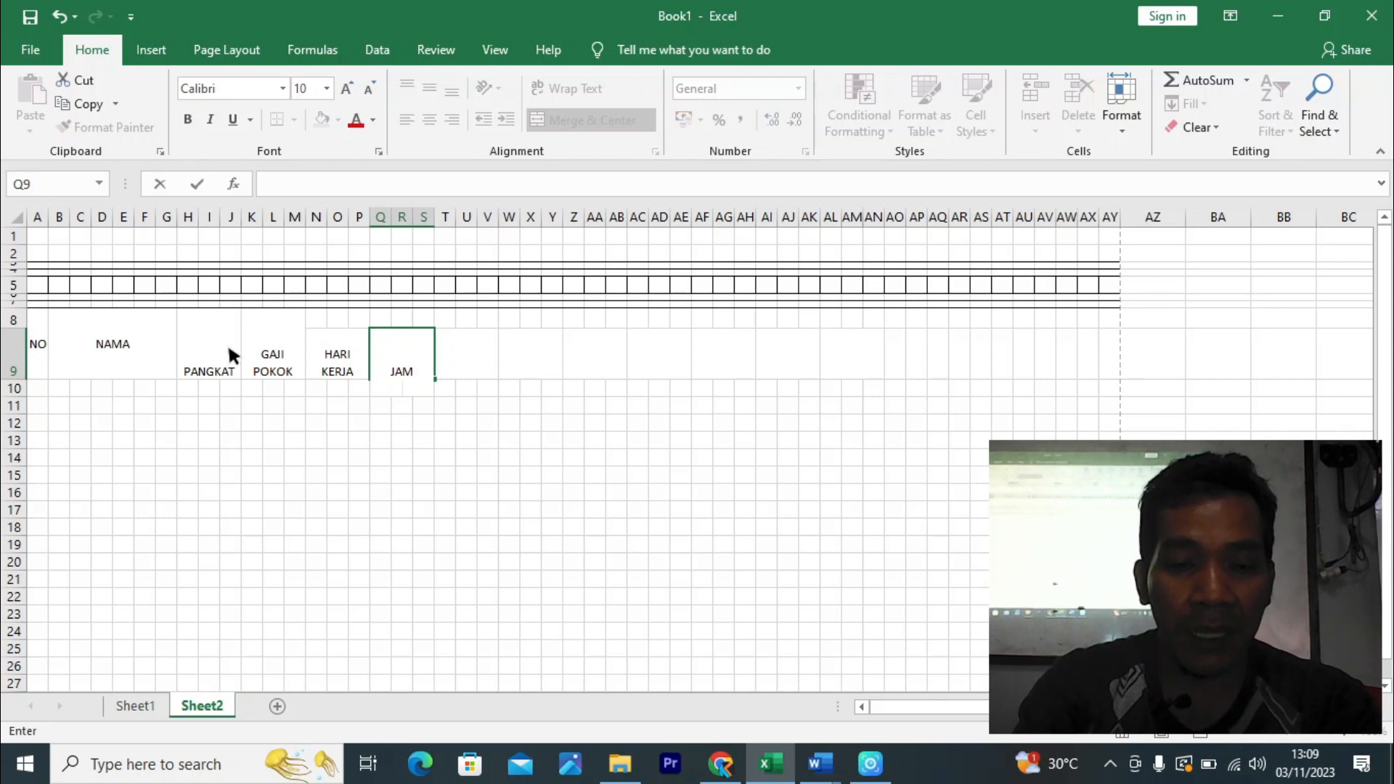
{"action": "type", "text": "LEMBYR"}
{"action": "key", "text": "BackSpace"}
{"action": "key", "text": "BackSpace"}
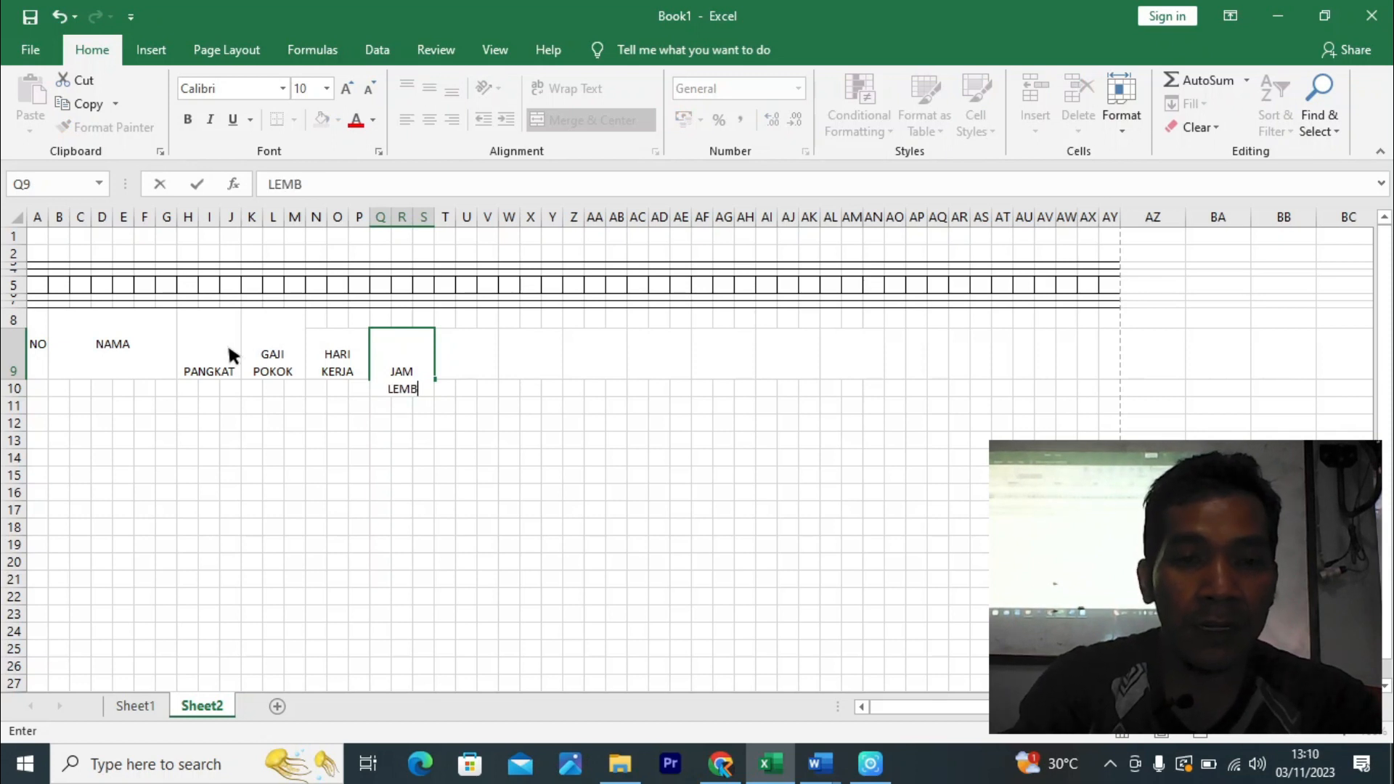
{"action": "type", "text": "UR"}
{"action": "key", "text": "Tab"}
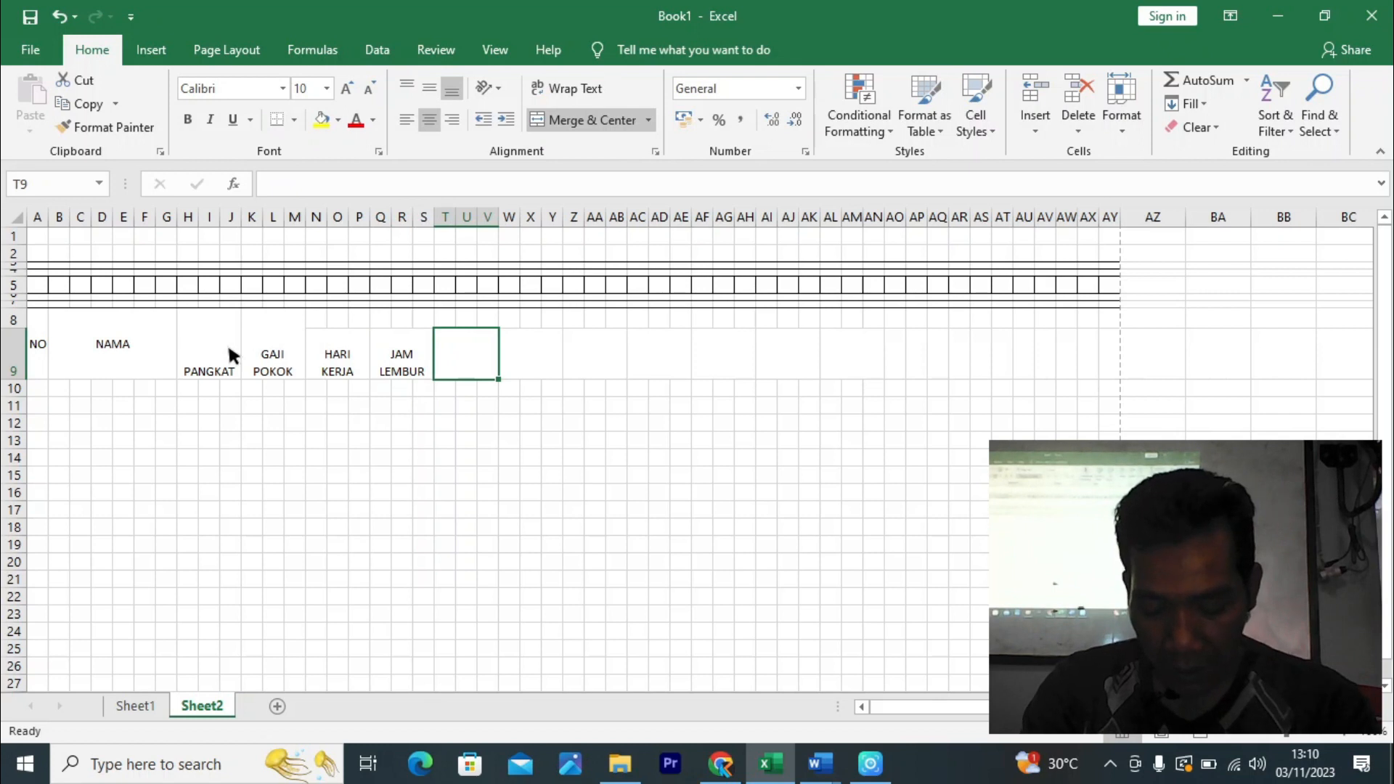
{"action": "type", "text": "KESE"}
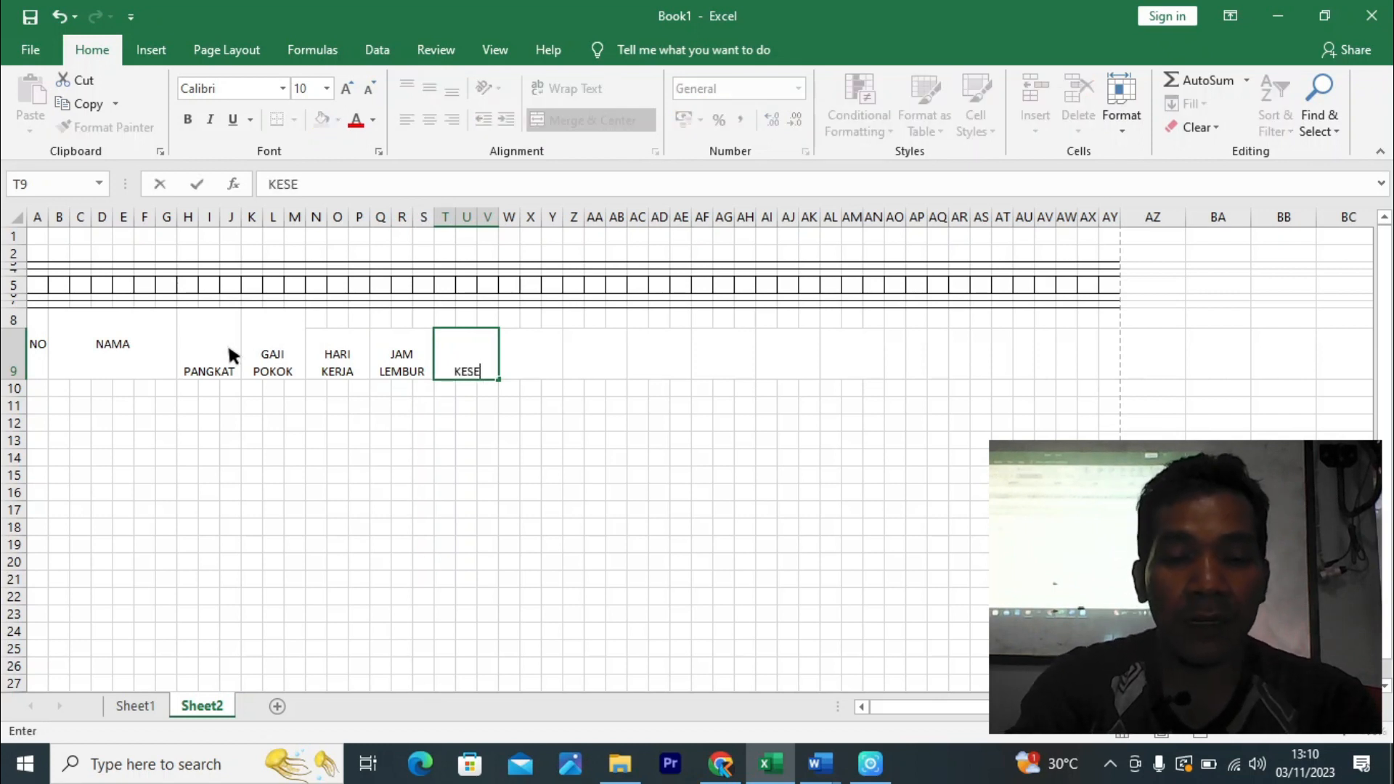
{"action": "type", "text": "HATAN"}
{"action": "key", "text": "Tab"}
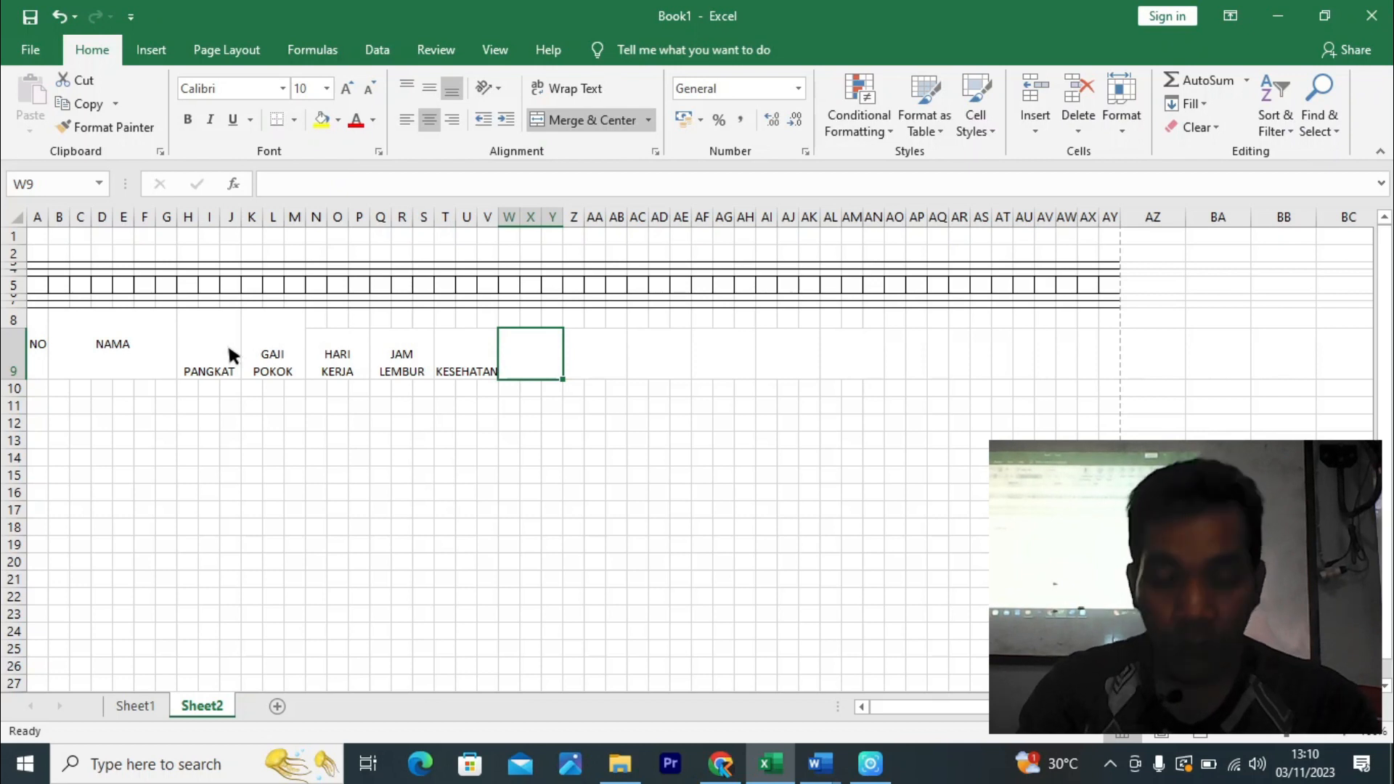
{"action": "type", "text": "UANG"}
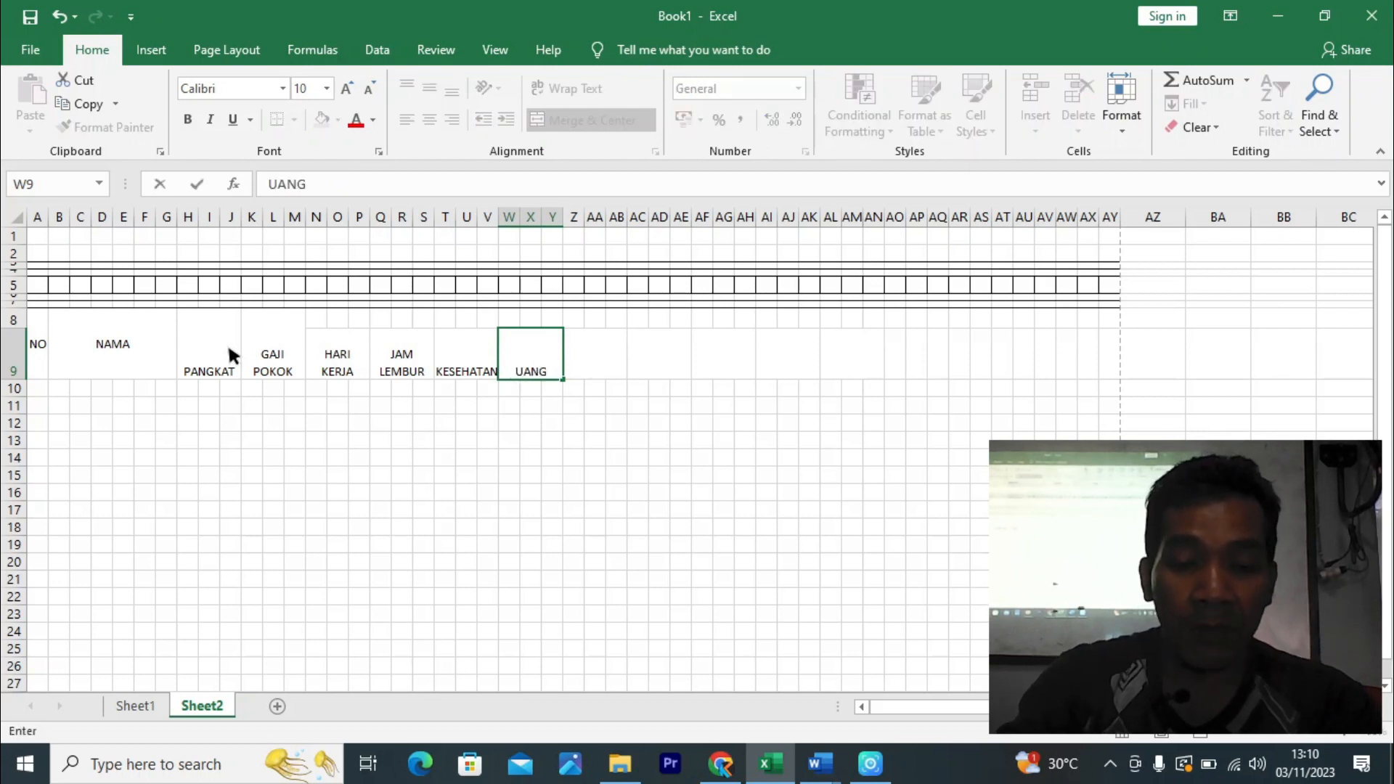
{"action": "key", "text": "alt+Return"}
{"action": "type", "text": "MAKAN"}
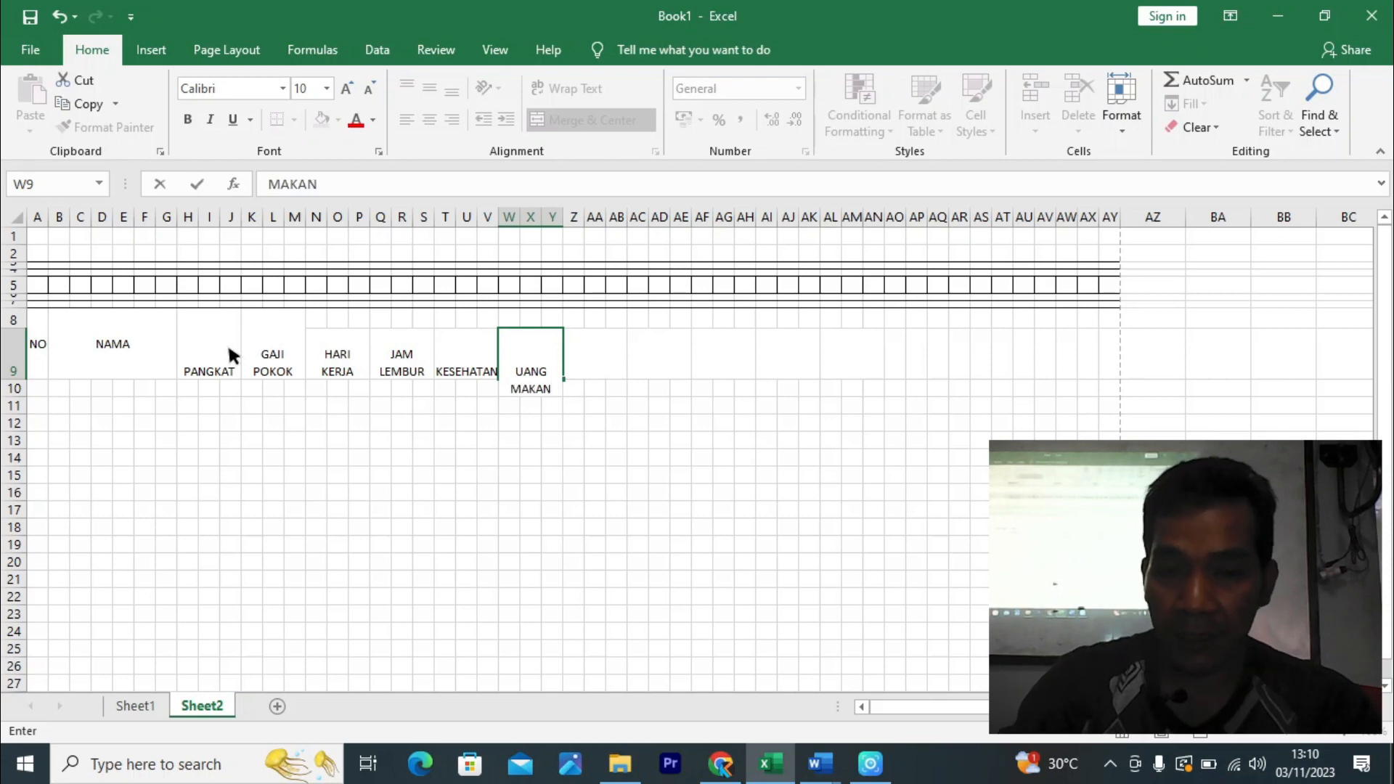
{"action": "key", "text": "Tab"}
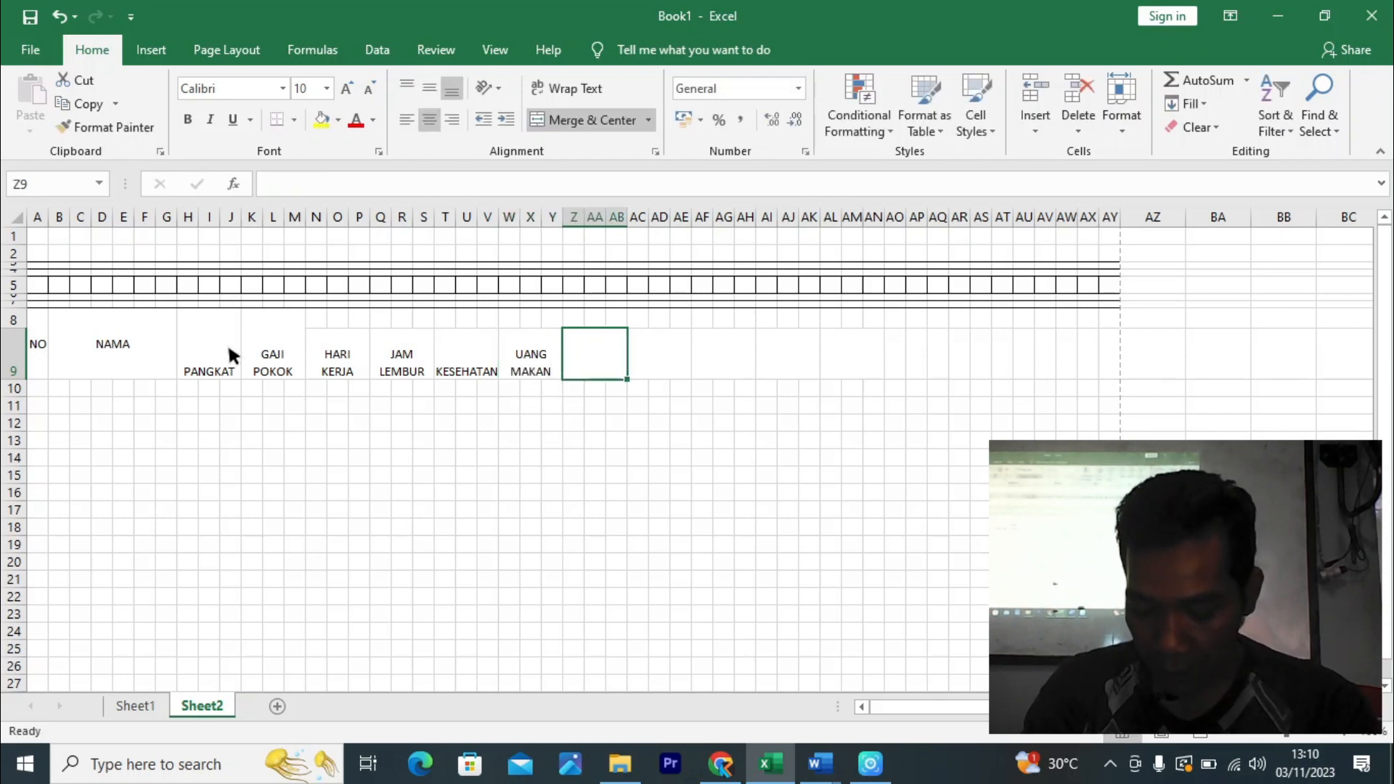
- Enter the headers TRANSPORT and two-line UANG LEMBUR
{"action": "type", "text": "TRA"}
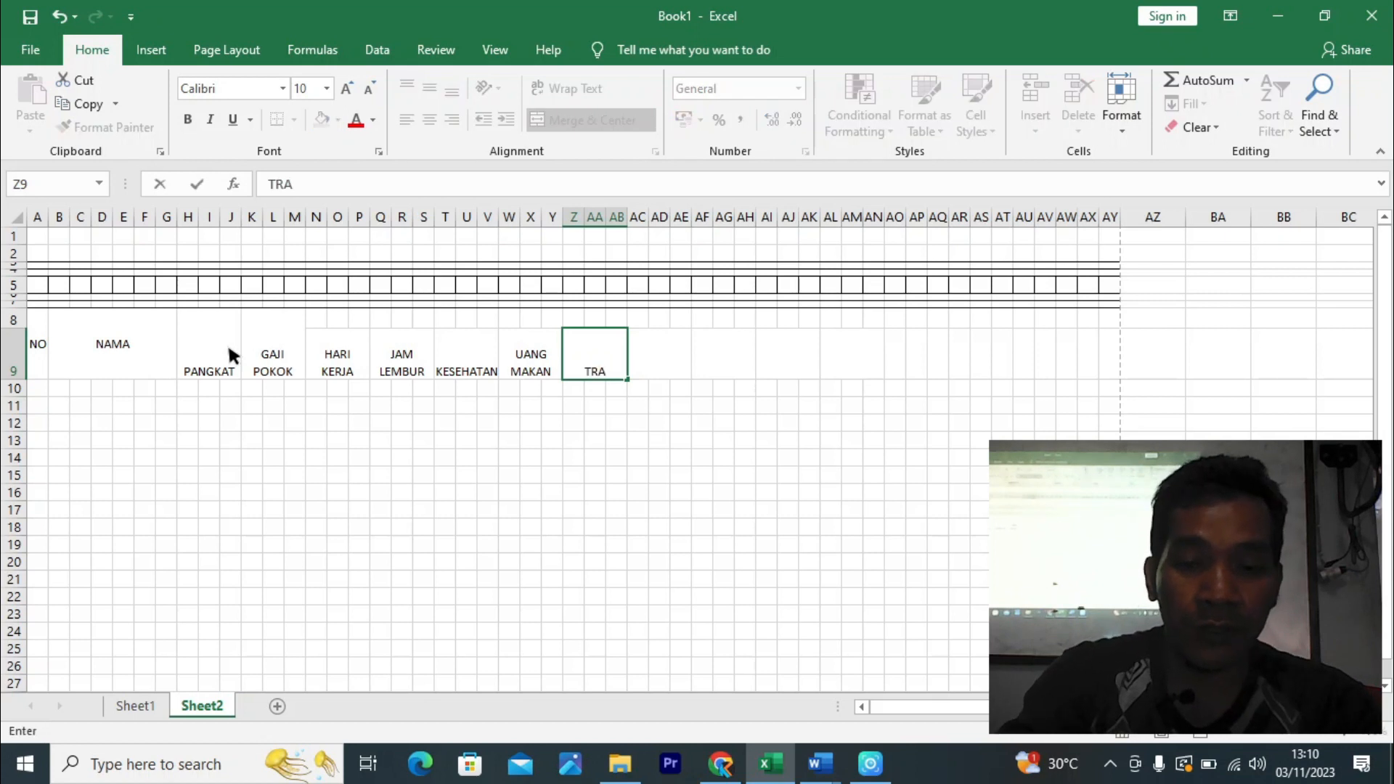
{"action": "type", "text": "NSPORT"}
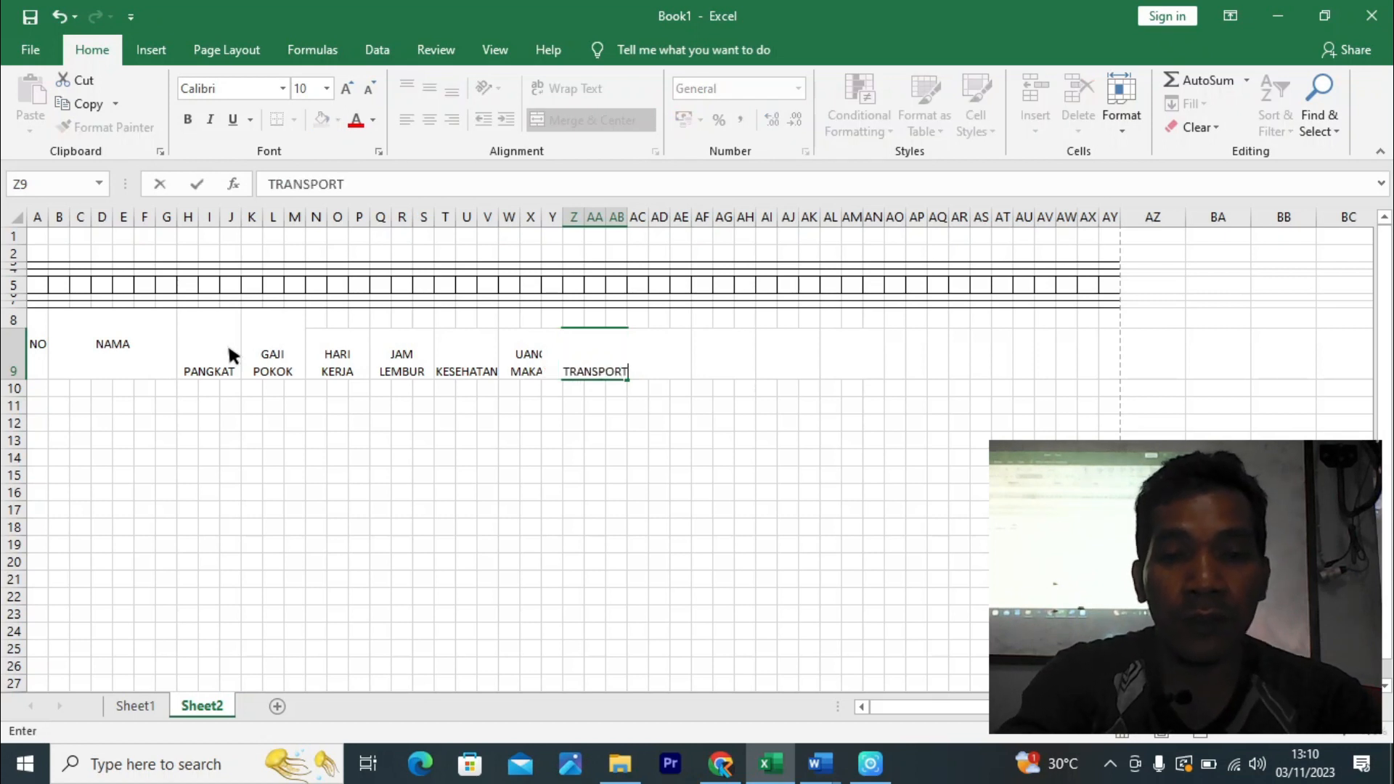
{"action": "key", "text": "Tab"}
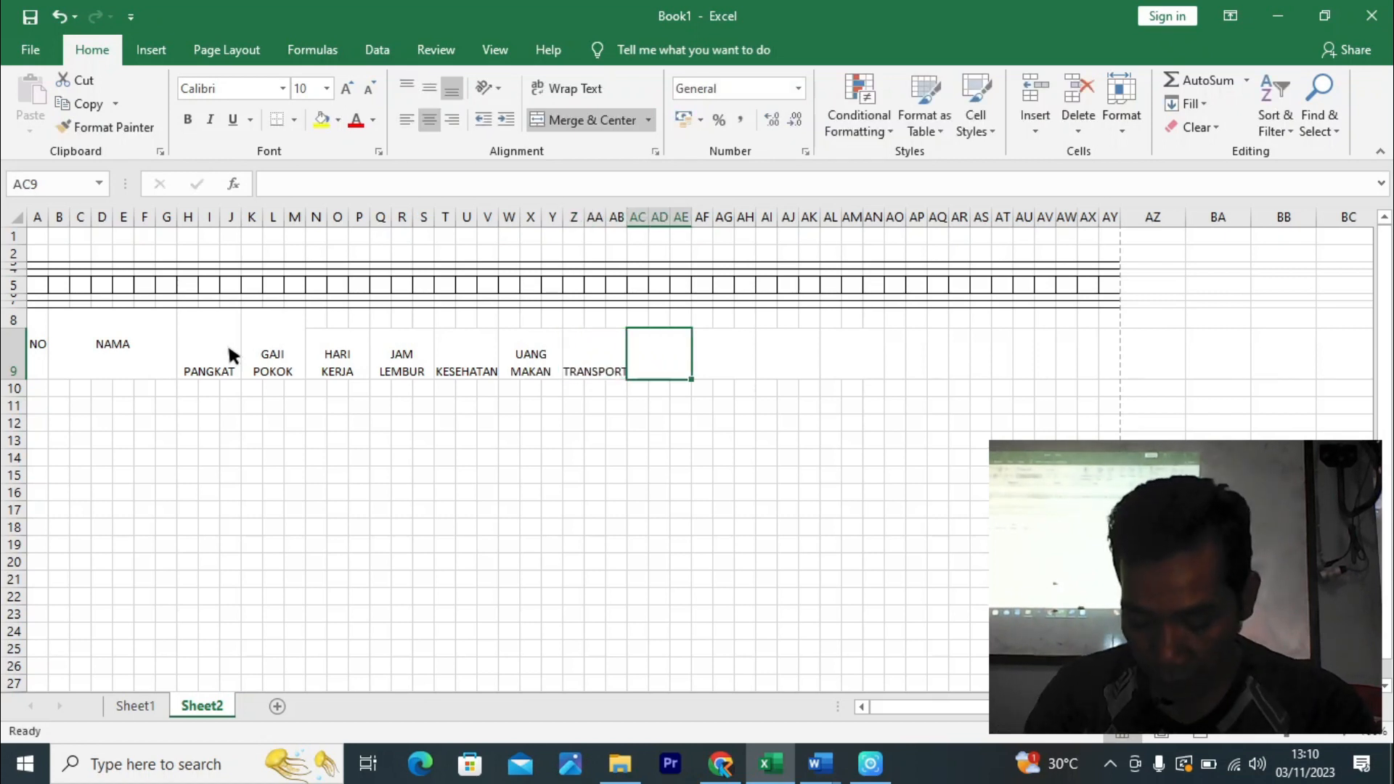
{"action": "type", "text": "UANG"}
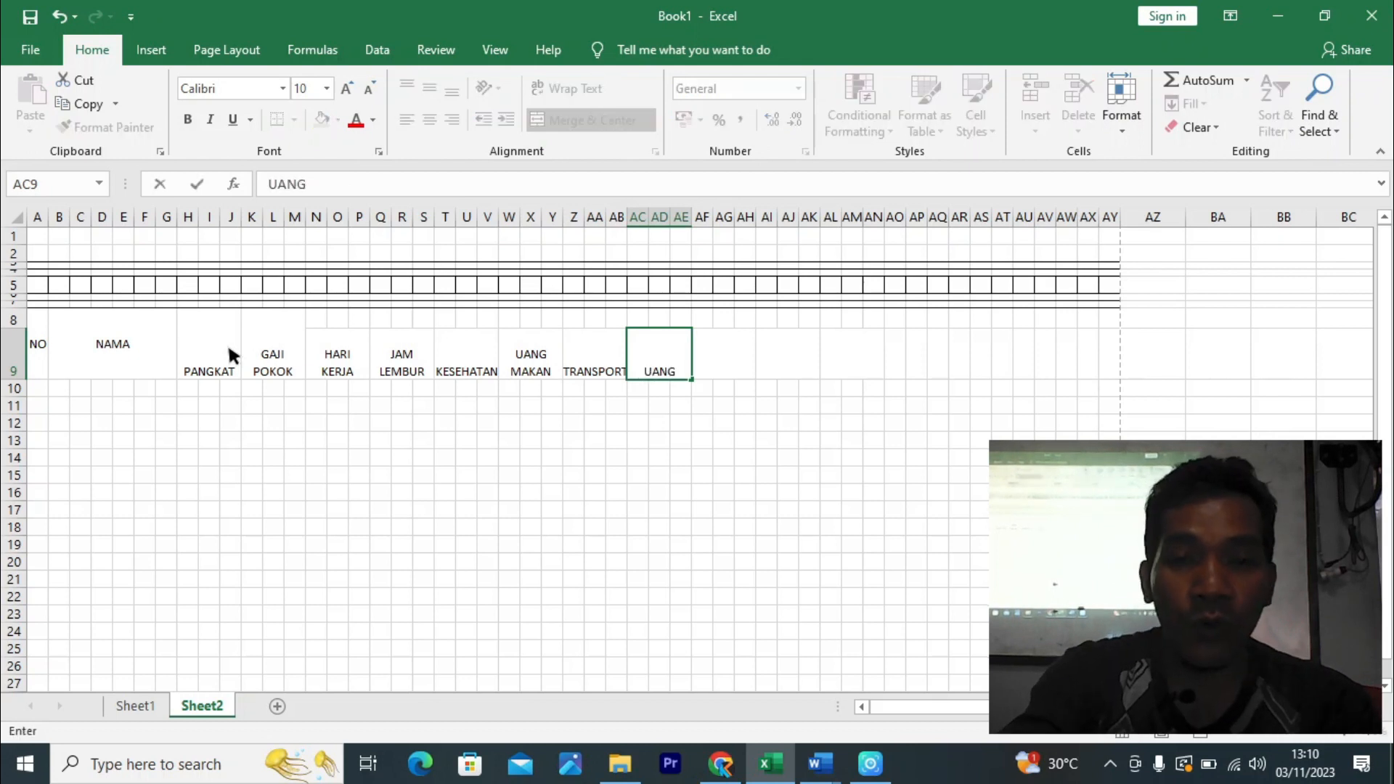
{"action": "key", "text": "alt+Return"}
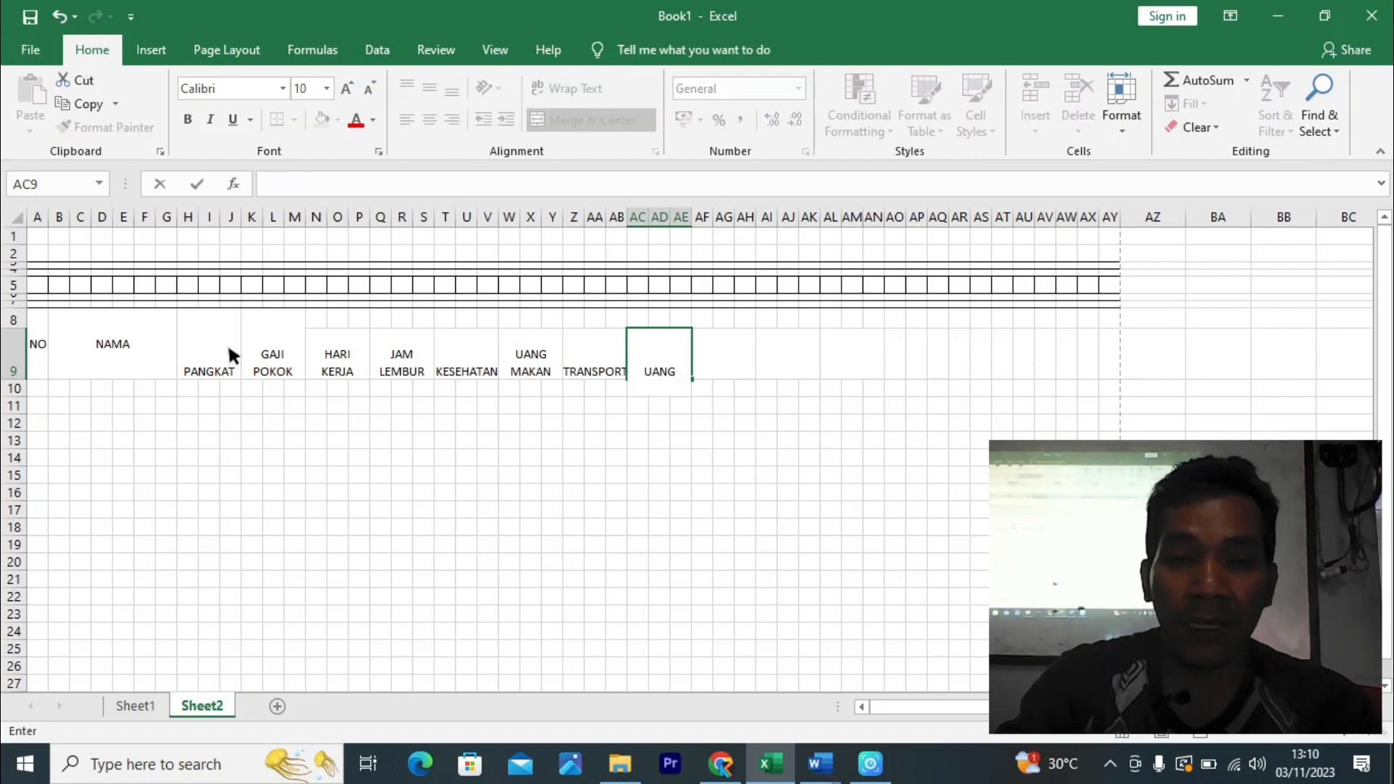
{"action": "type", "text": "LEMBUR"}
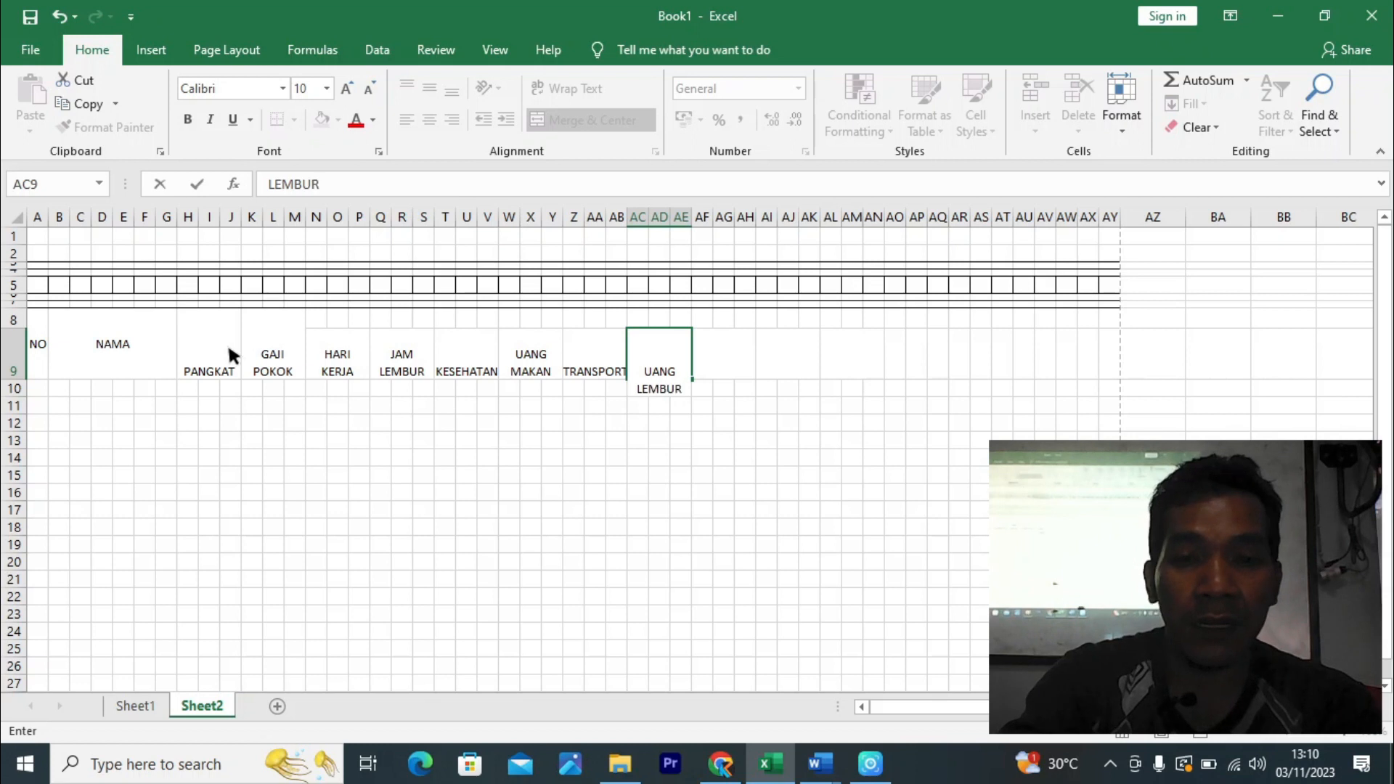
{"action": "key", "text": "Return"}
{"action": "key", "text": "Up"}
{"action": "key", "text": "Right"}
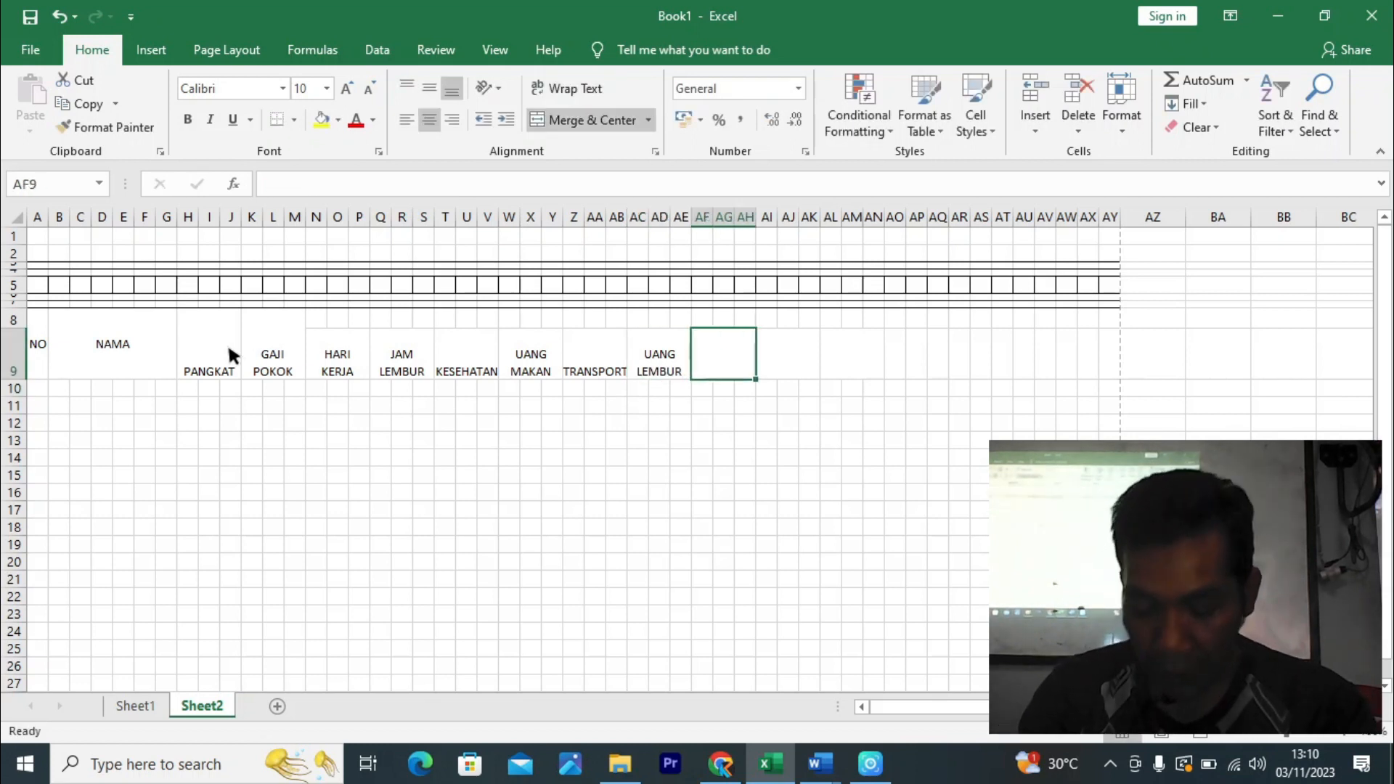
- Enter the headers two-line GAJI KOTOR and ASKES
{"action": "type", "text": "GAJI"}
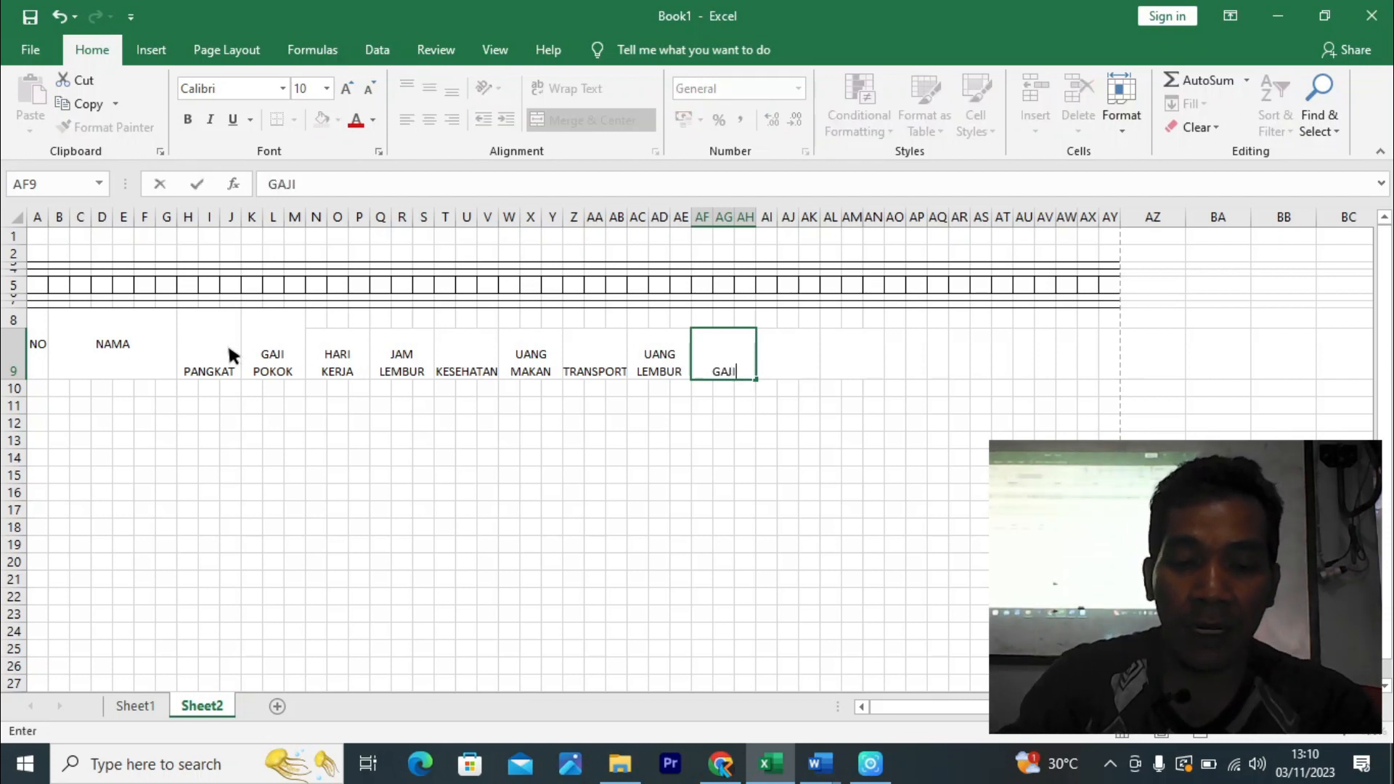
{"action": "key", "text": "alt+Return"}
{"action": "type", "text": "KOTOR"}
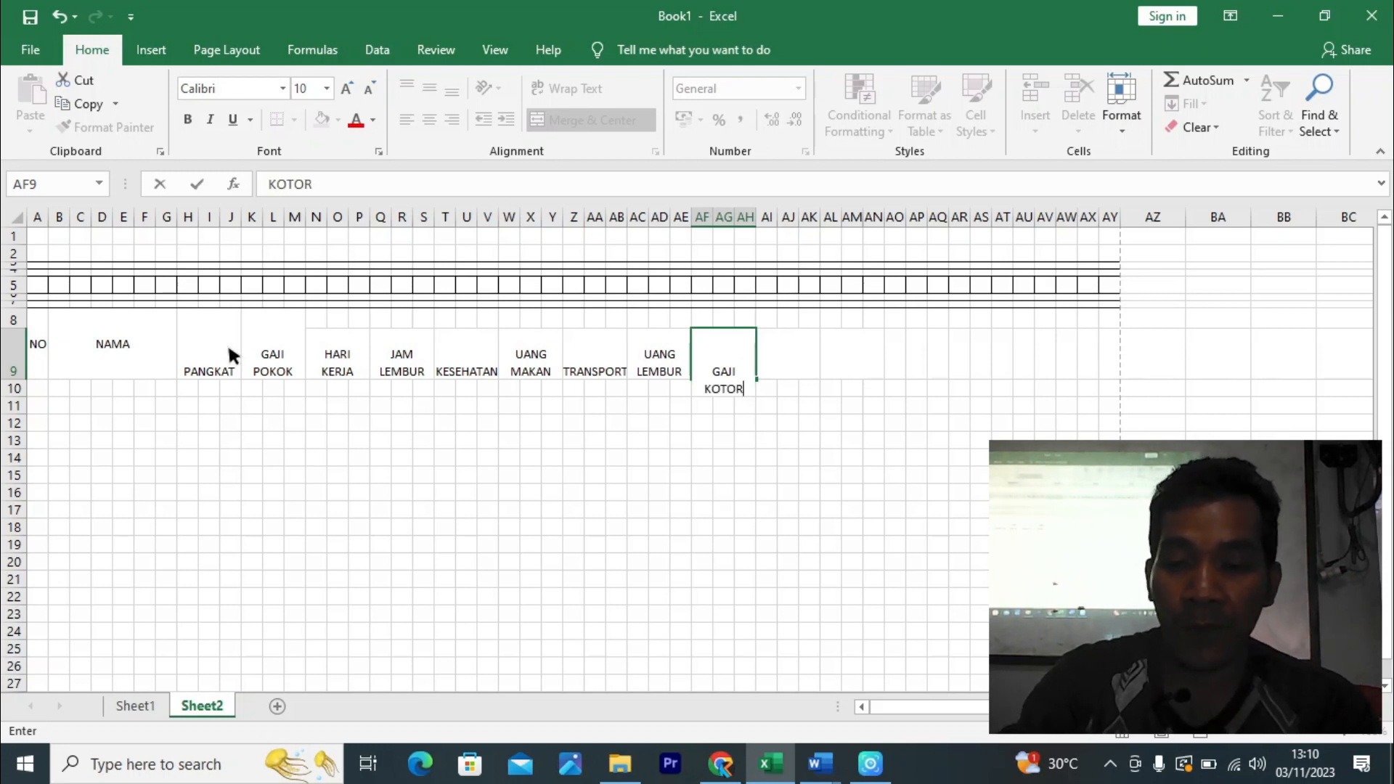
{"action": "key", "text": "Tab"}
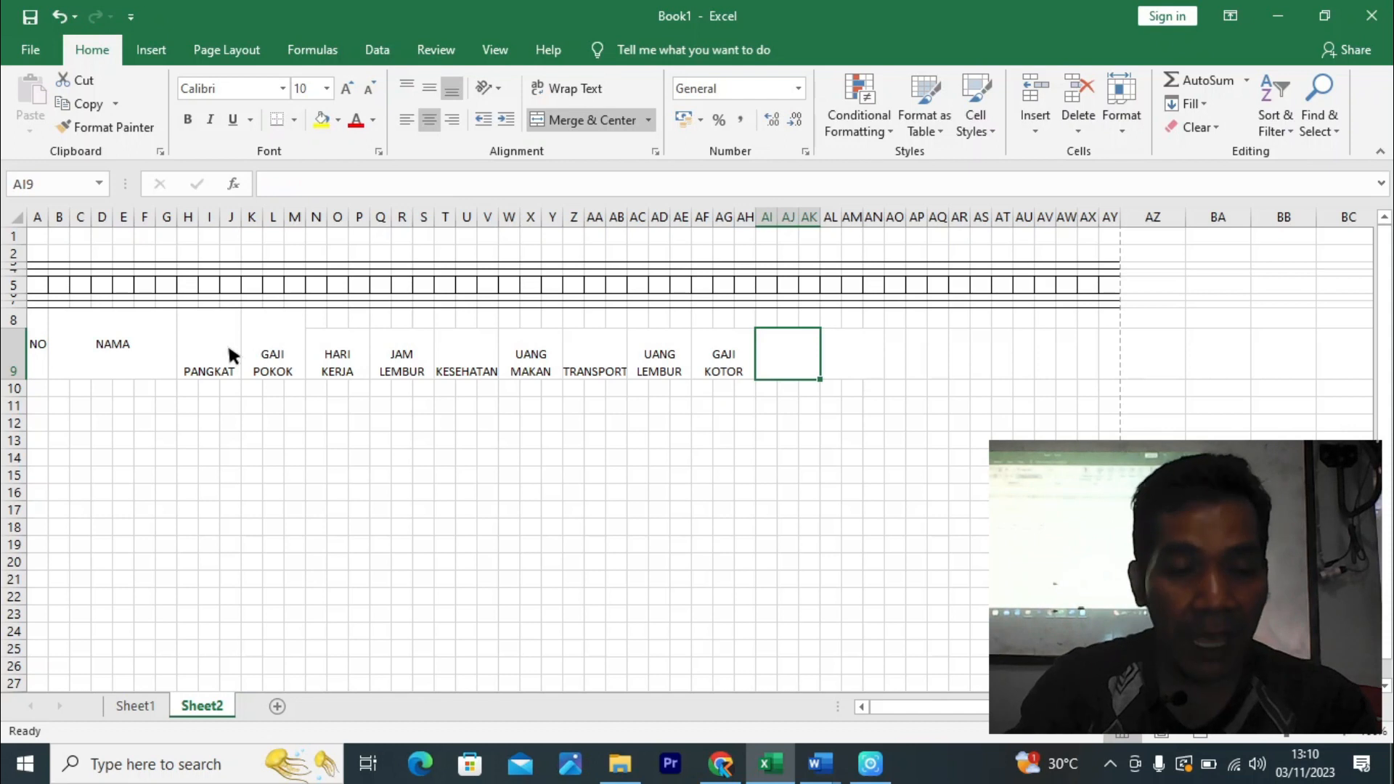
{"action": "type", "text": "ASKES"}
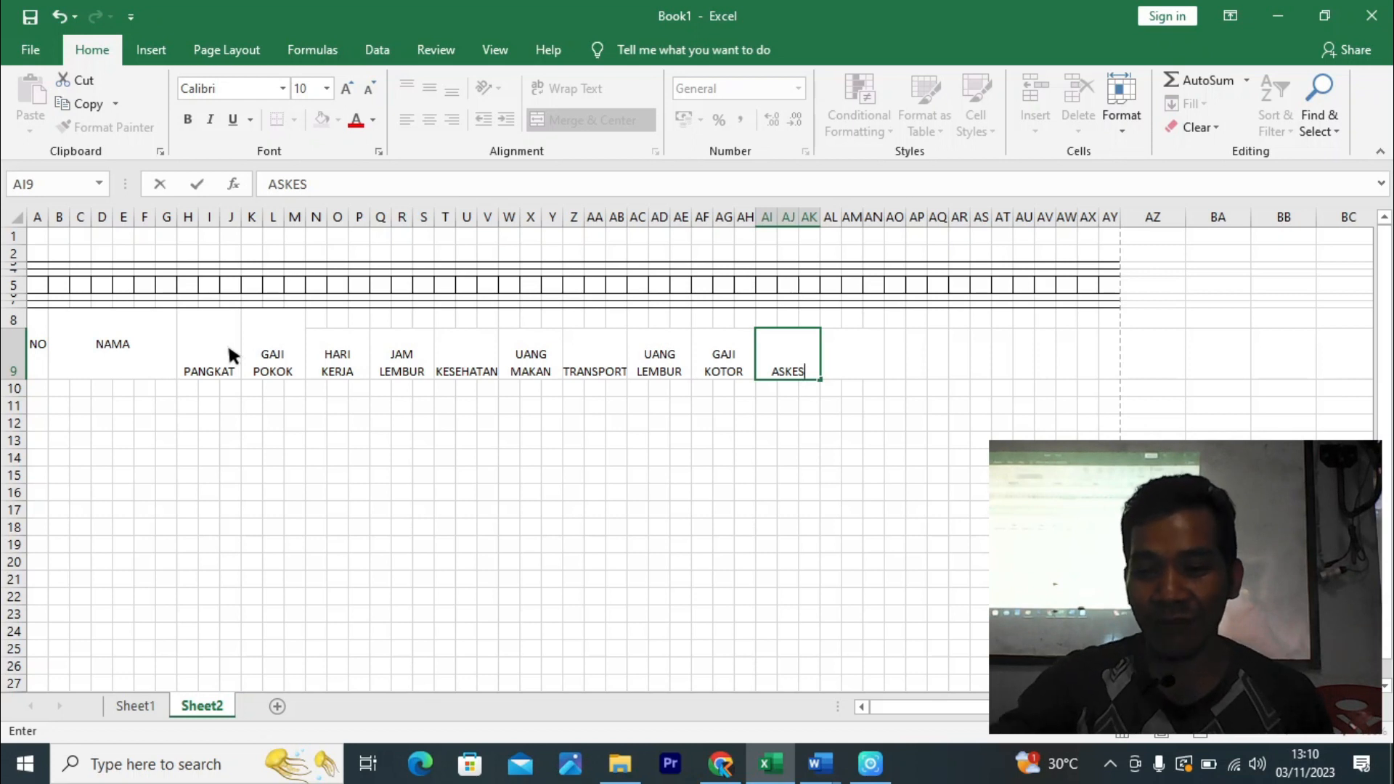
{"action": "key", "text": "Tab"}
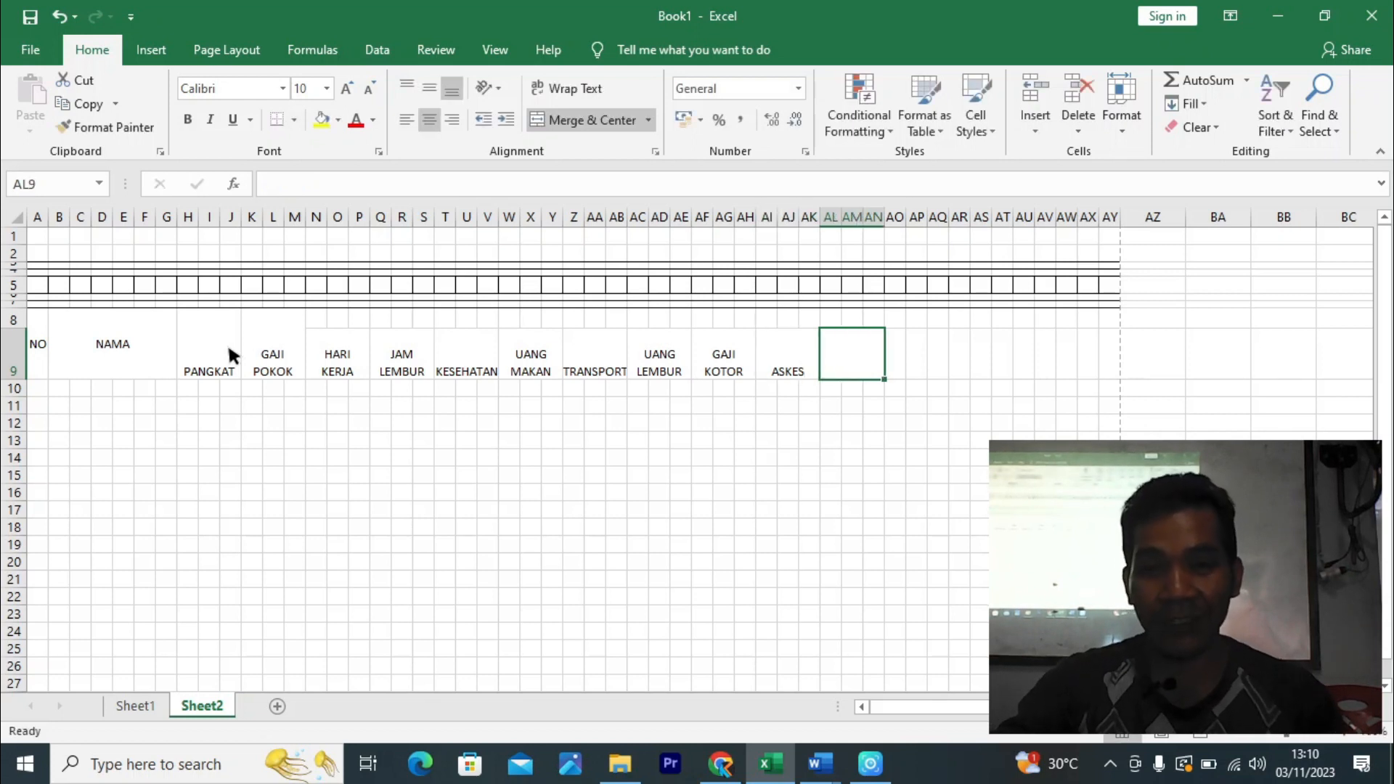
- Add PENSIUN, copy it one cell right, and overwrite the copy with PAJAK
{"action": "type", "text": "PEN"}
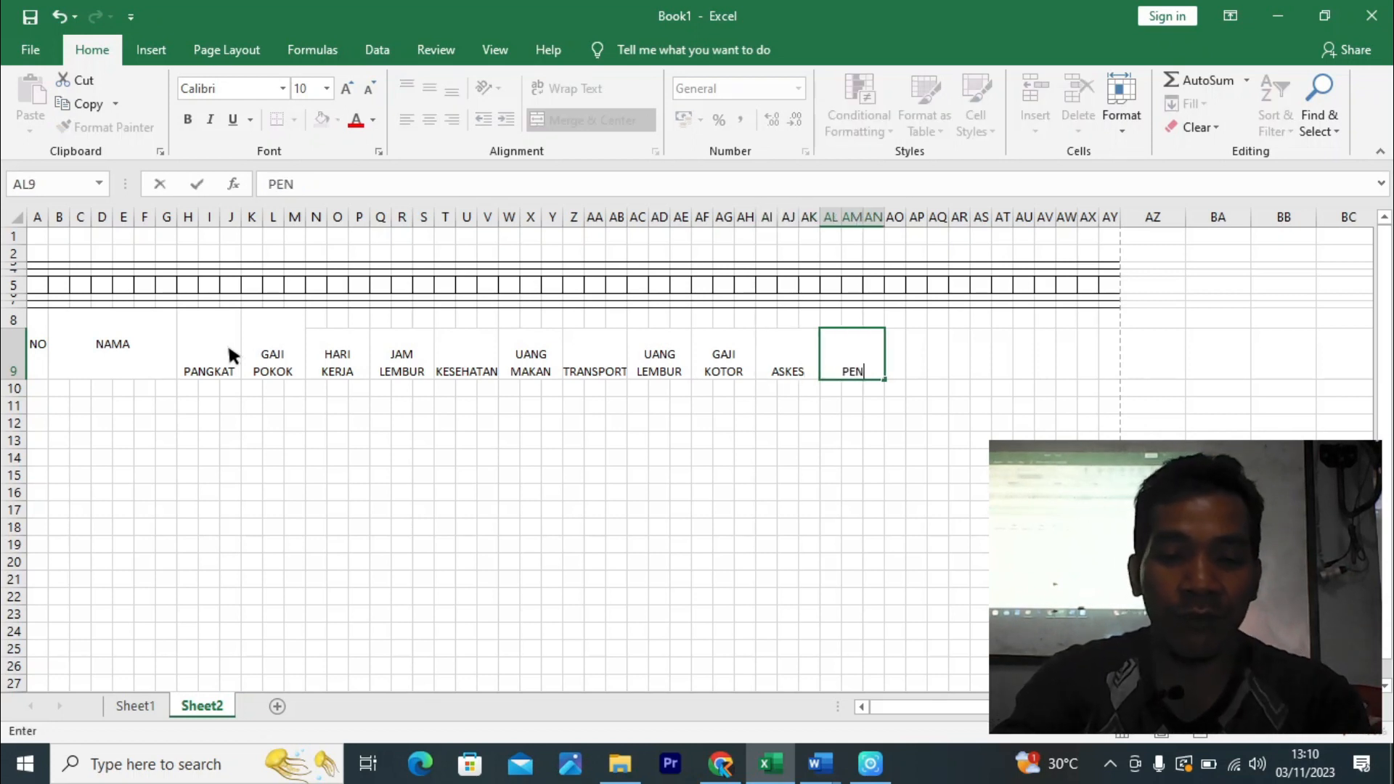
{"action": "type", "text": "SIUN"}
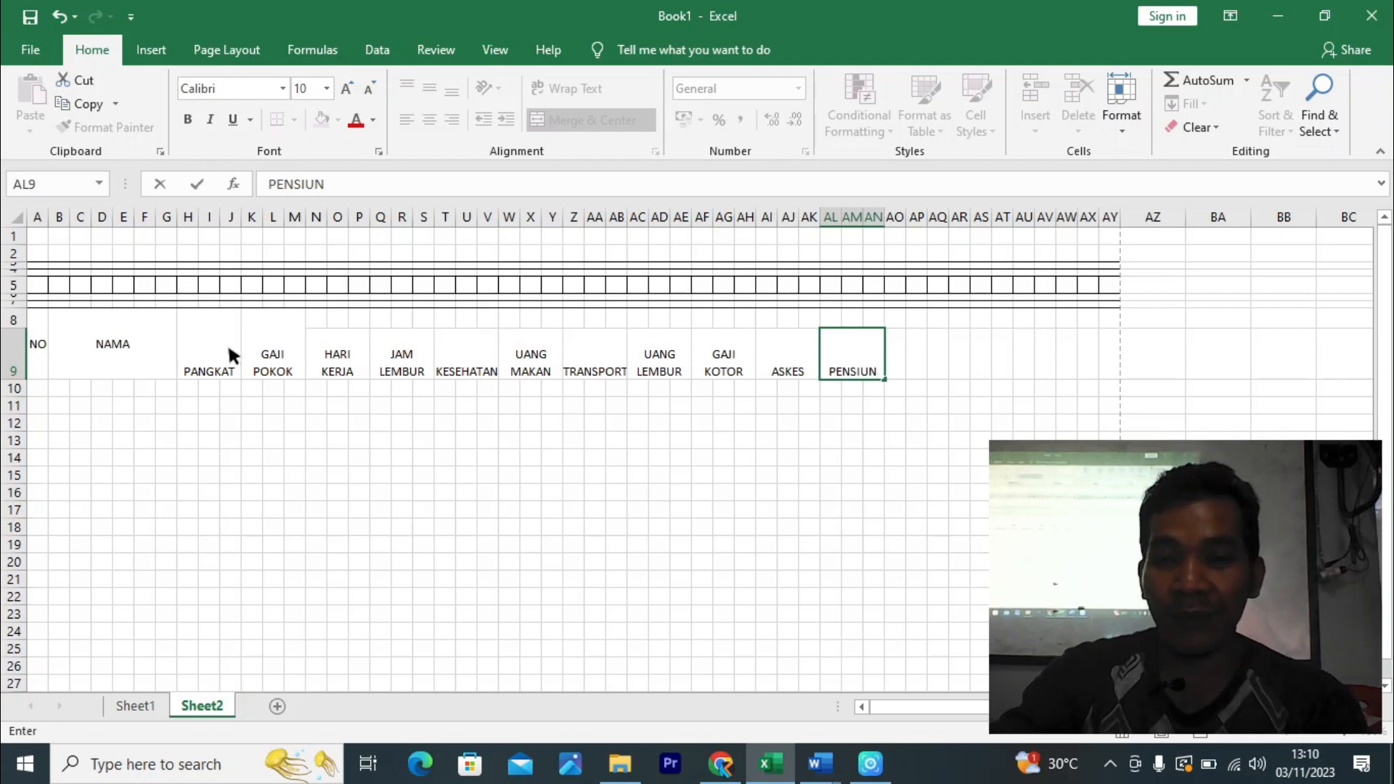
{"action": "key", "text": "Tab"}
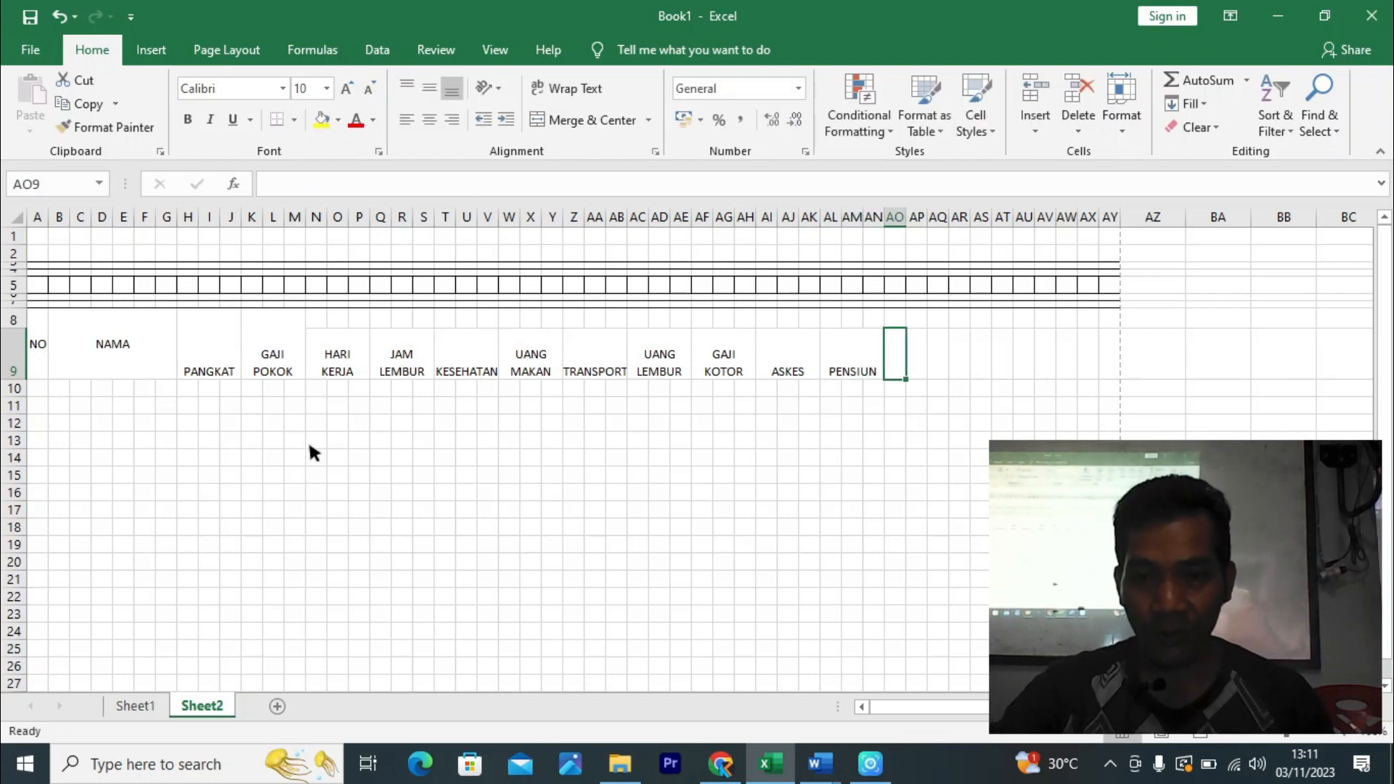
{"action": "left_click", "coordinate": [847, 344]}
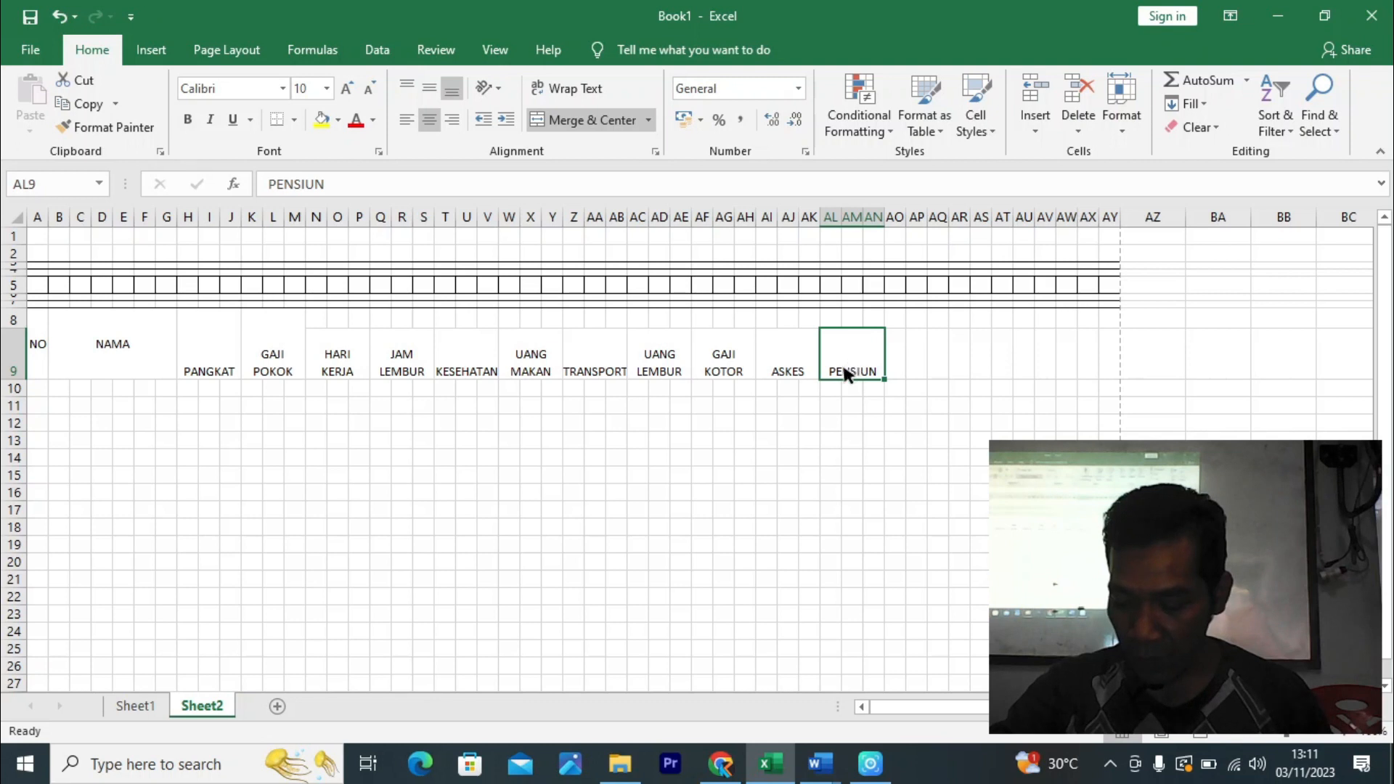
{"action": "left_click_drag", "start_coordinate": [884, 378], "coordinate": [921, 376]}
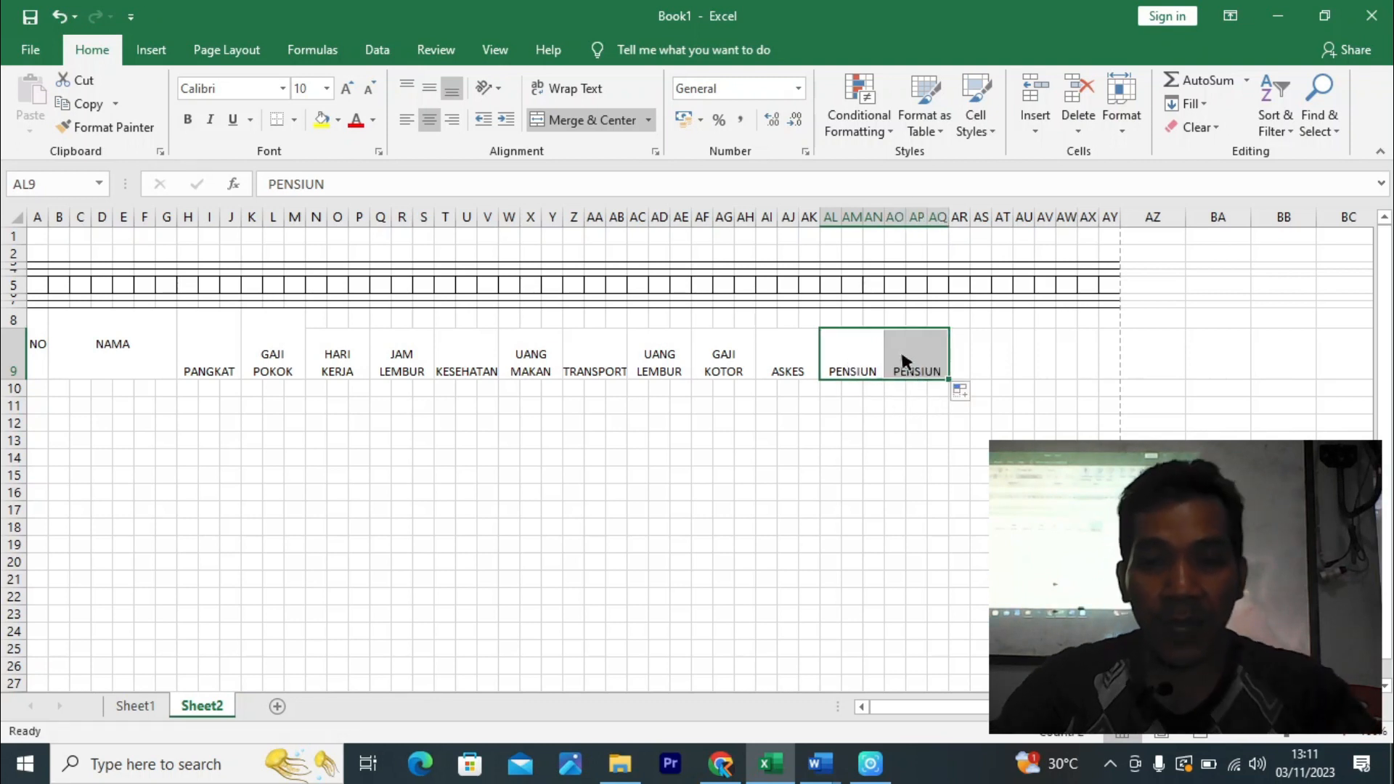
{"action": "left_click", "coordinate": [918, 359]}
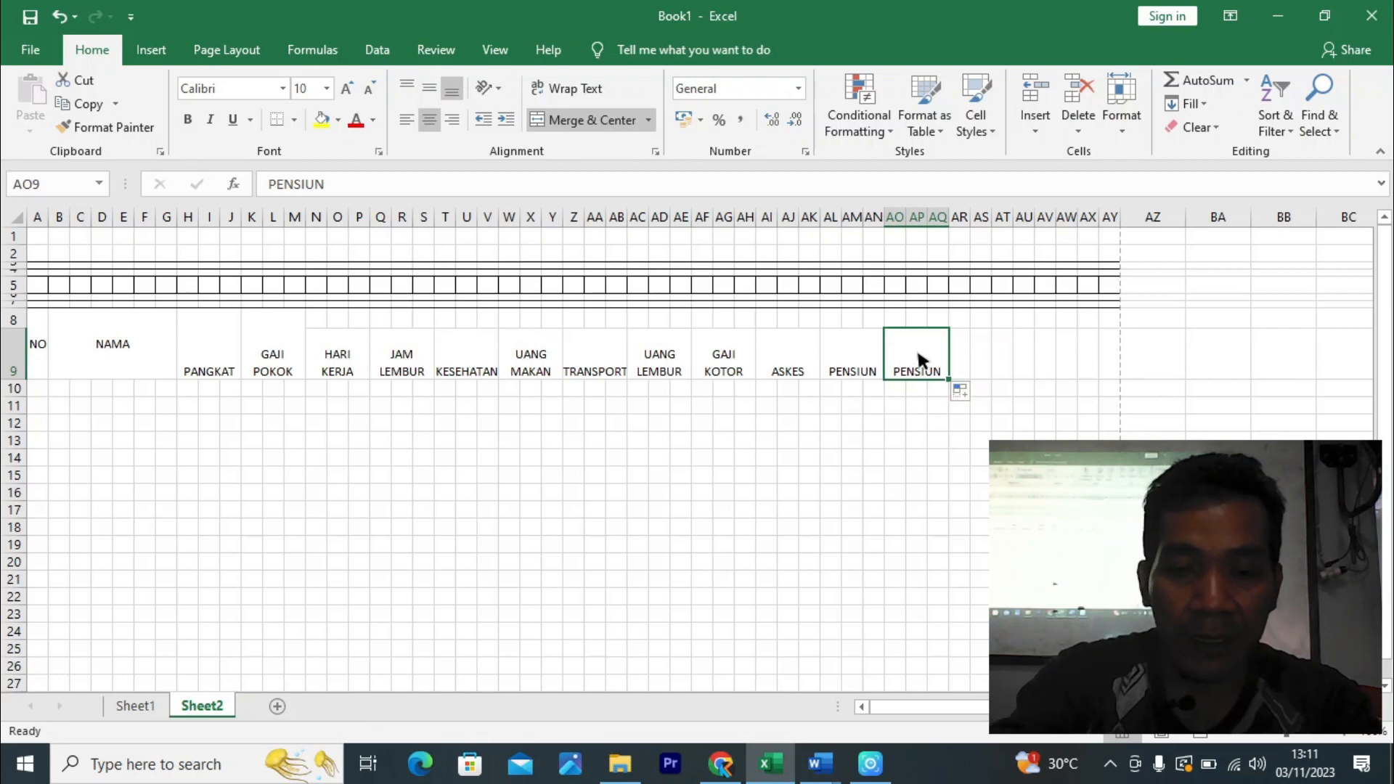
{"action": "type", "text": "PAJAK"}
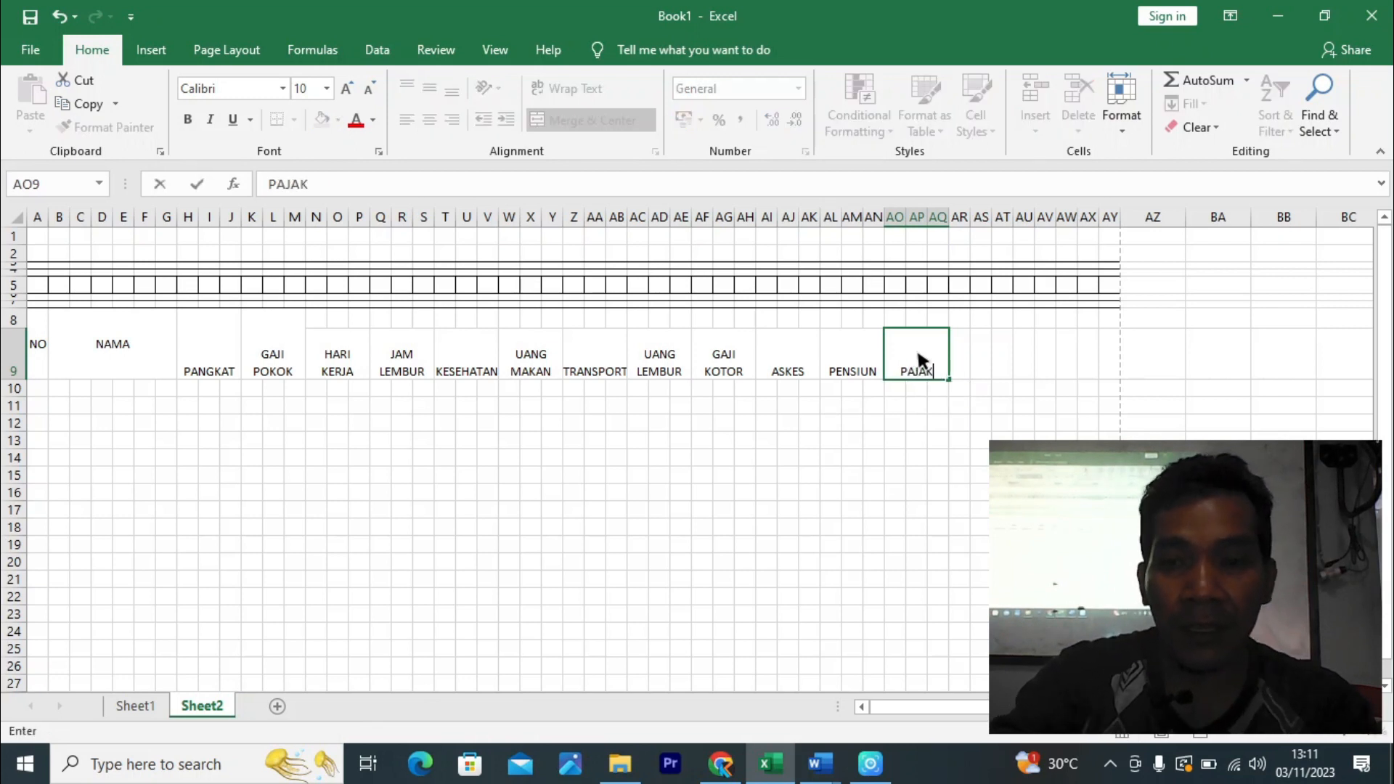
{"action": "key", "text": "Return"}
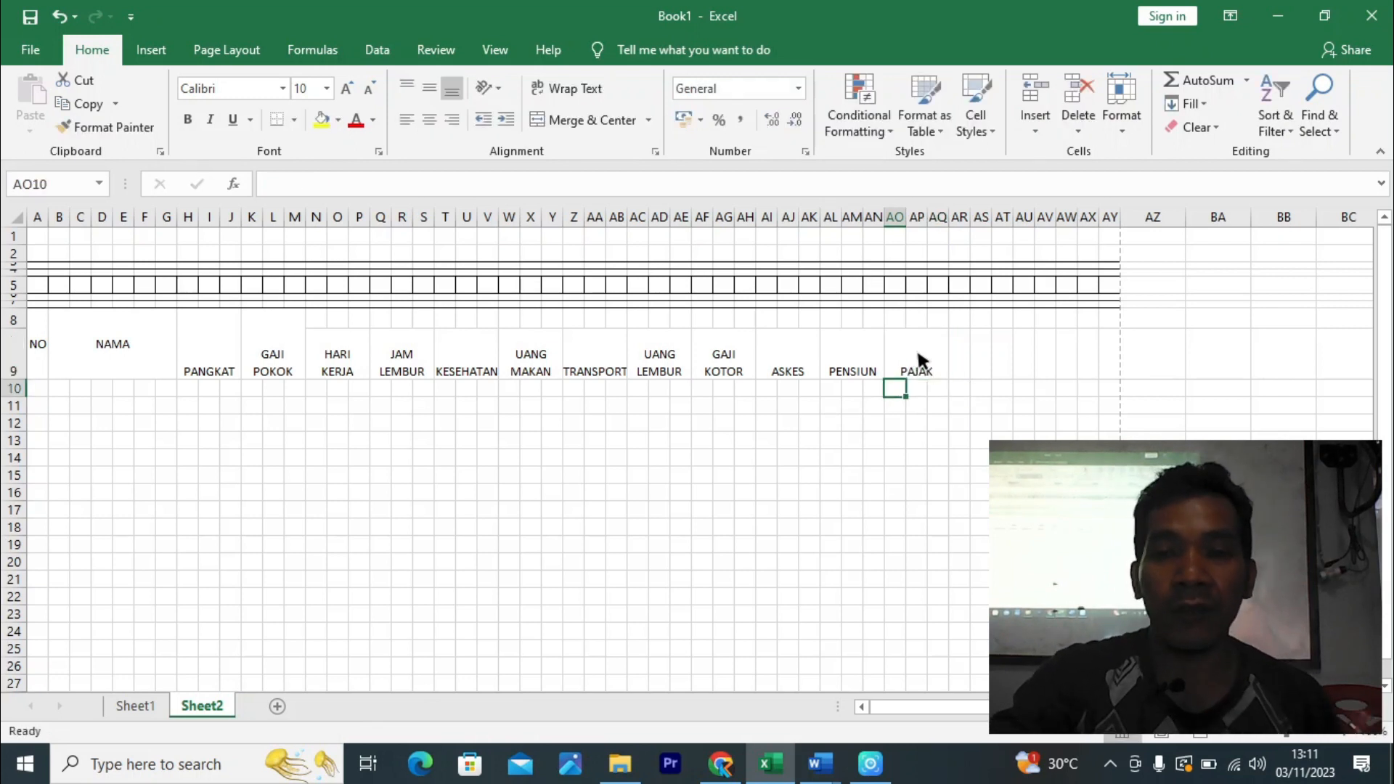
{"action": "left_click", "coordinate": [763, 360]}
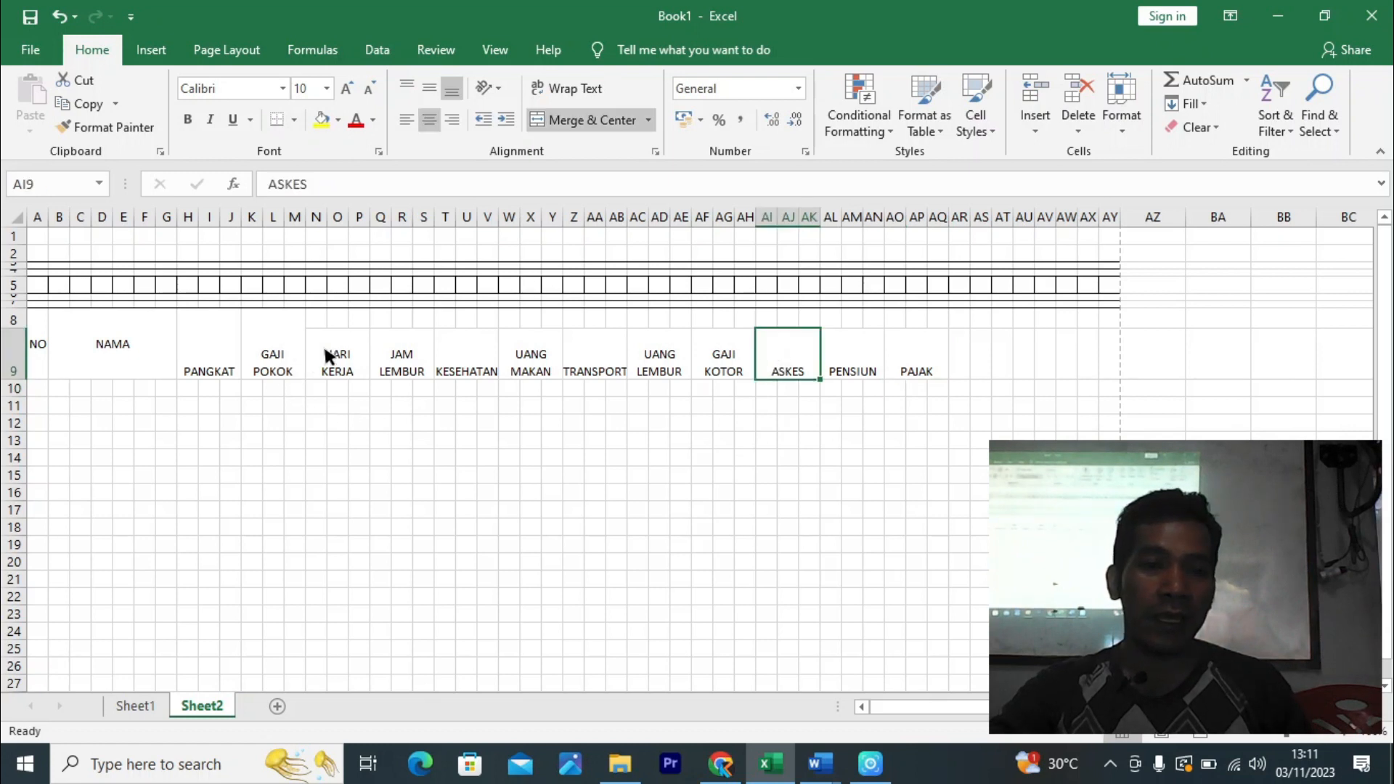
- Middle-align the headers in N9:AQ9 and in H8:M9
{"action": "left_click_drag", "start_coordinate": [325, 351], "coordinate": [904, 367]}
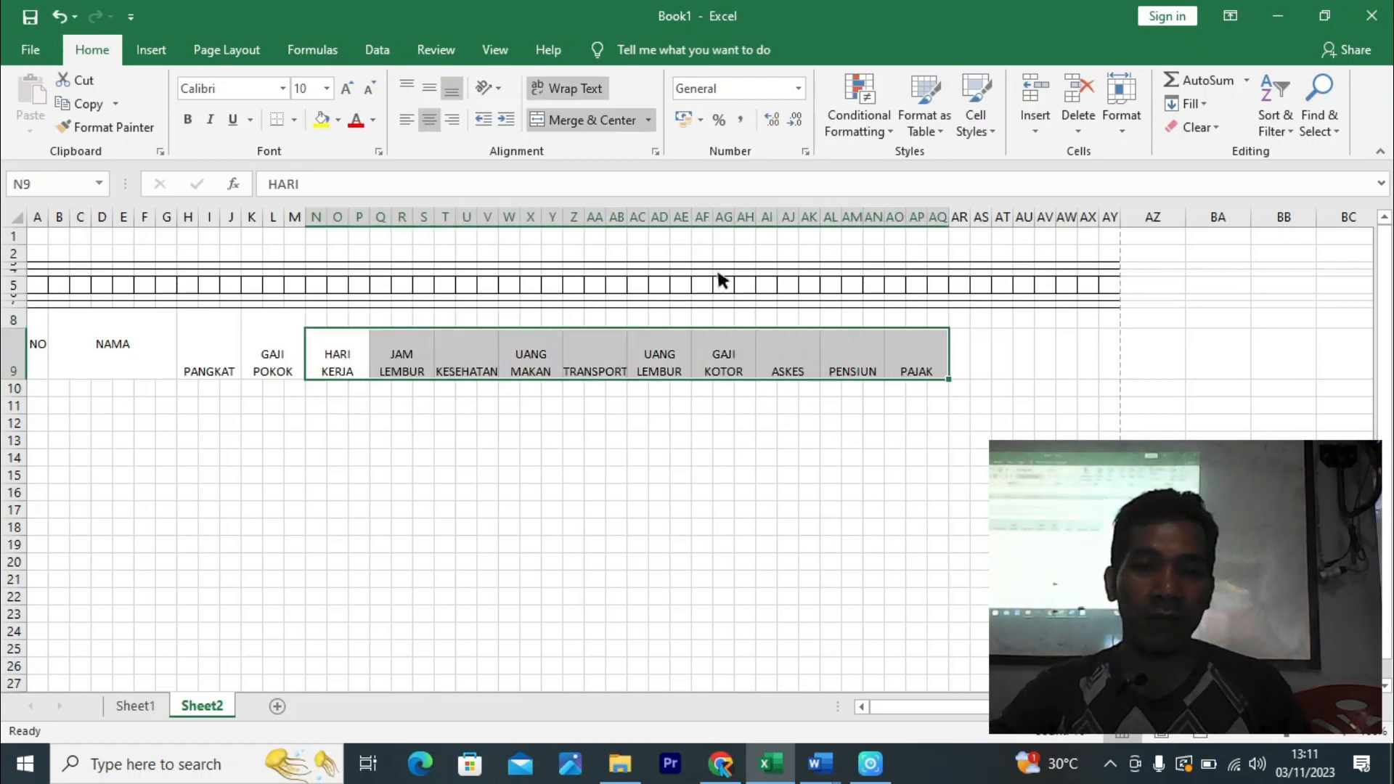
{"action": "left_click", "coordinate": [429, 87]}
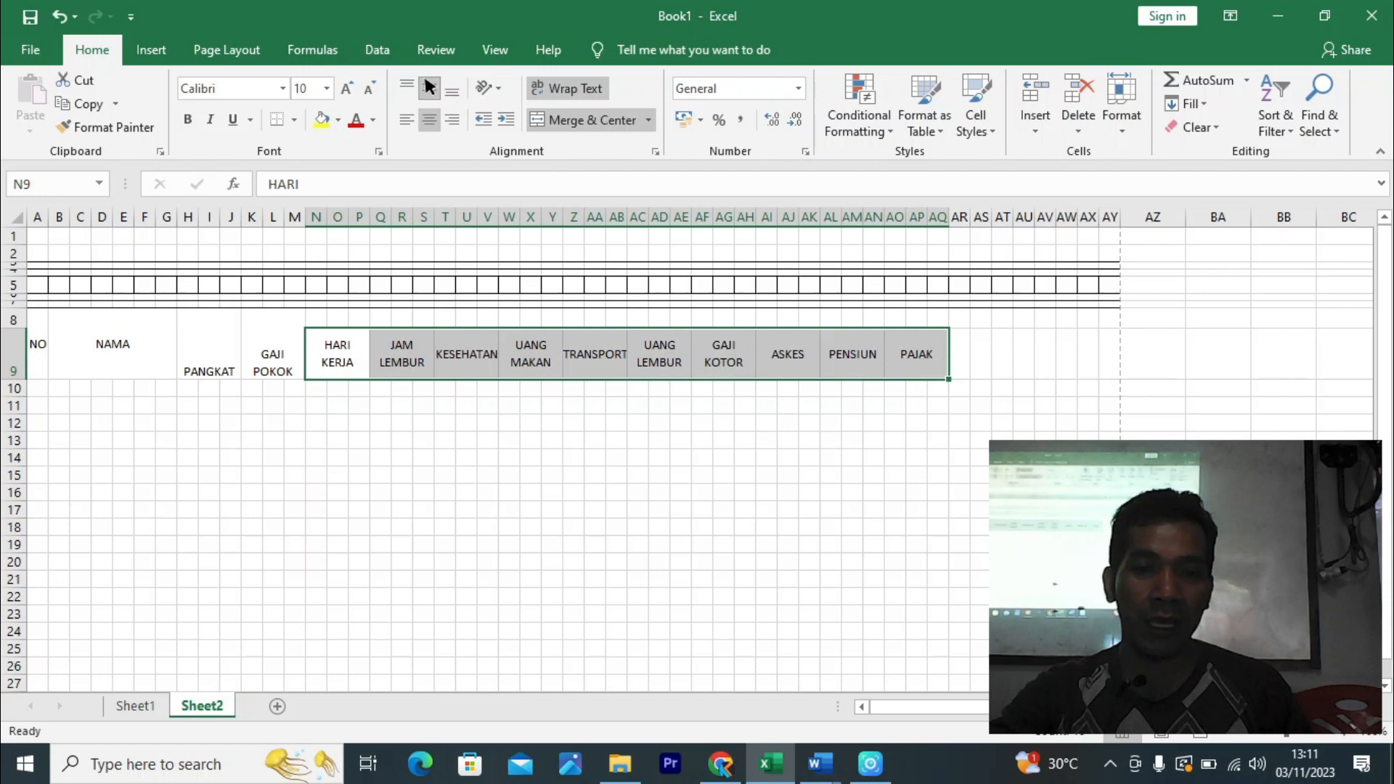
{"action": "left_click", "coordinate": [639, 489]}
{"action": "left_click_drag", "start_coordinate": [203, 361], "coordinate": [255, 359]}
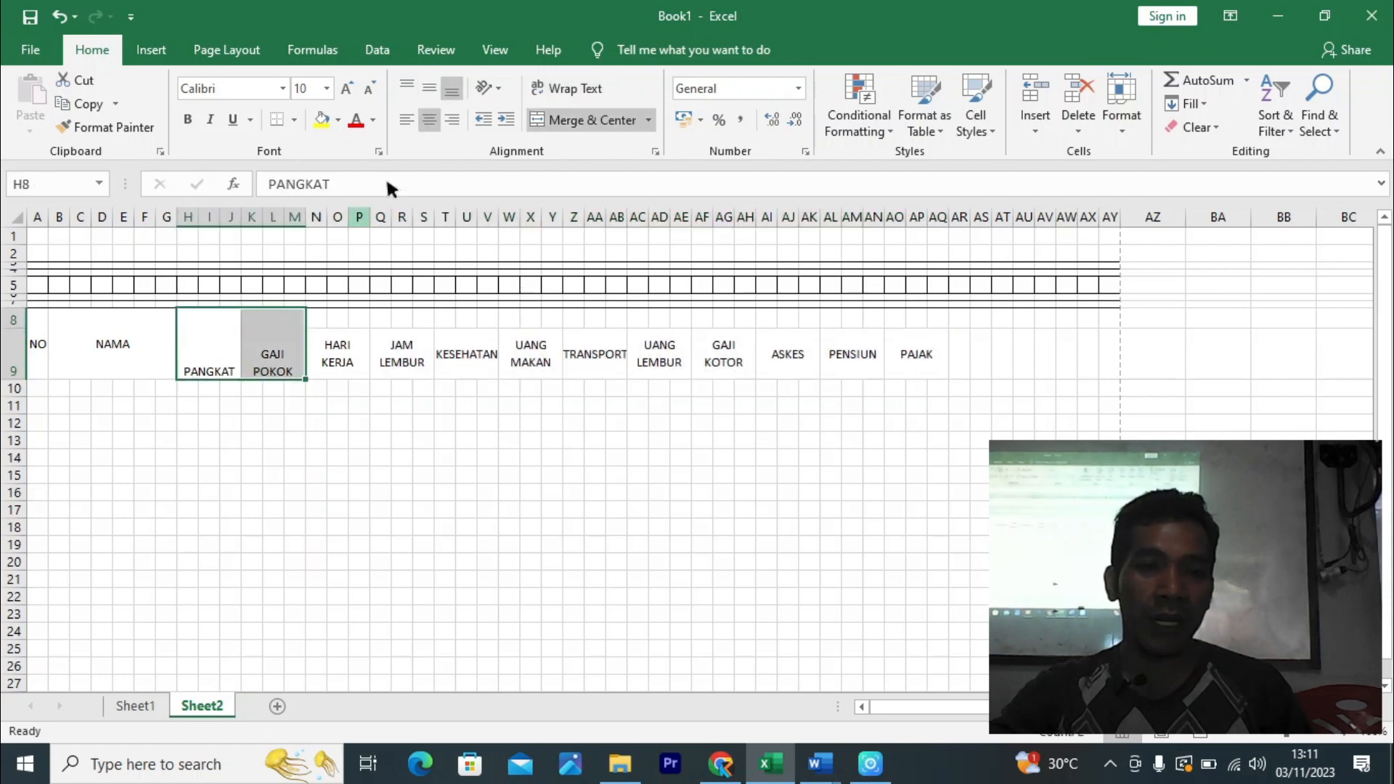
{"action": "left_click", "coordinate": [429, 84]}
{"action": "left_click", "coordinate": [684, 469]}
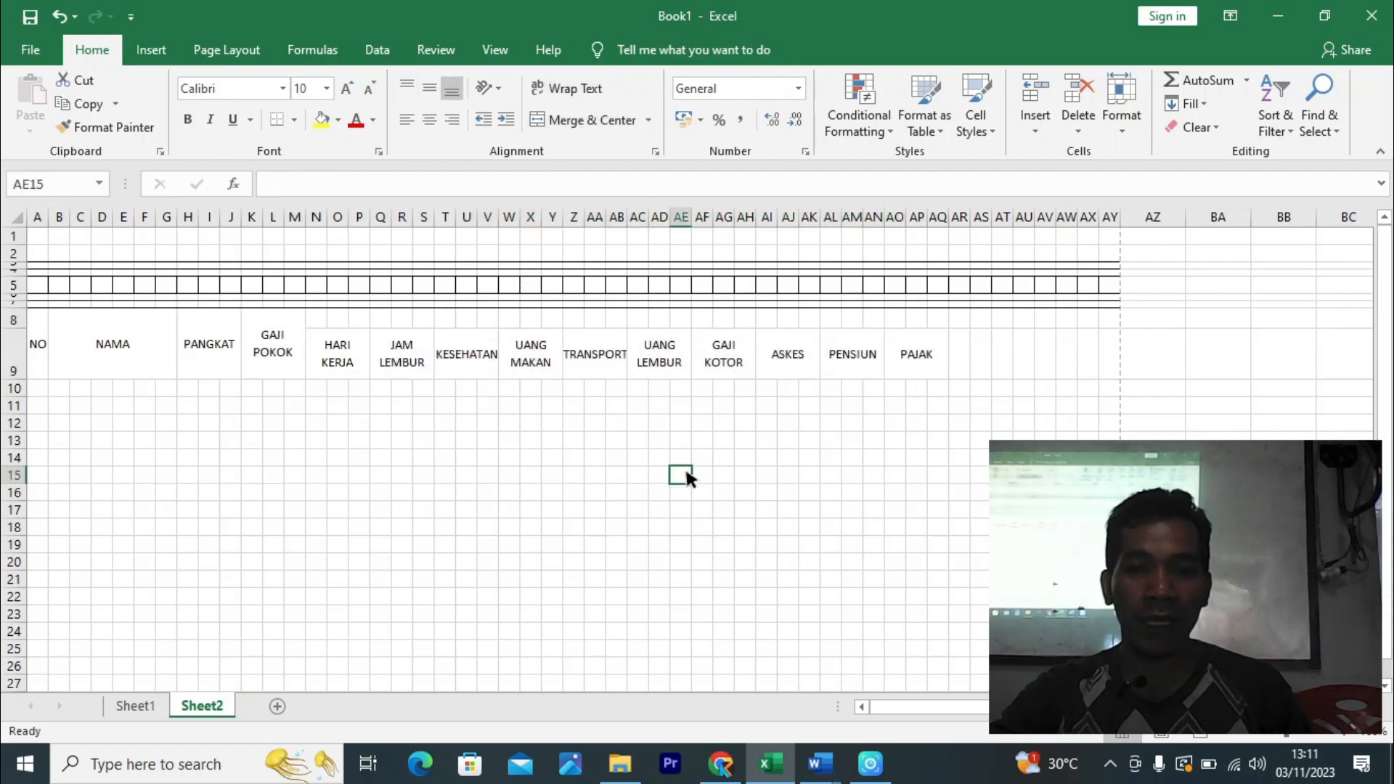
- Merge and centre AF8:AH9 so GAJI KOTOR spans rows 8–9
{"action": "left_click", "coordinate": [897, 350]}
{"action": "left_click", "coordinate": [719, 357]}
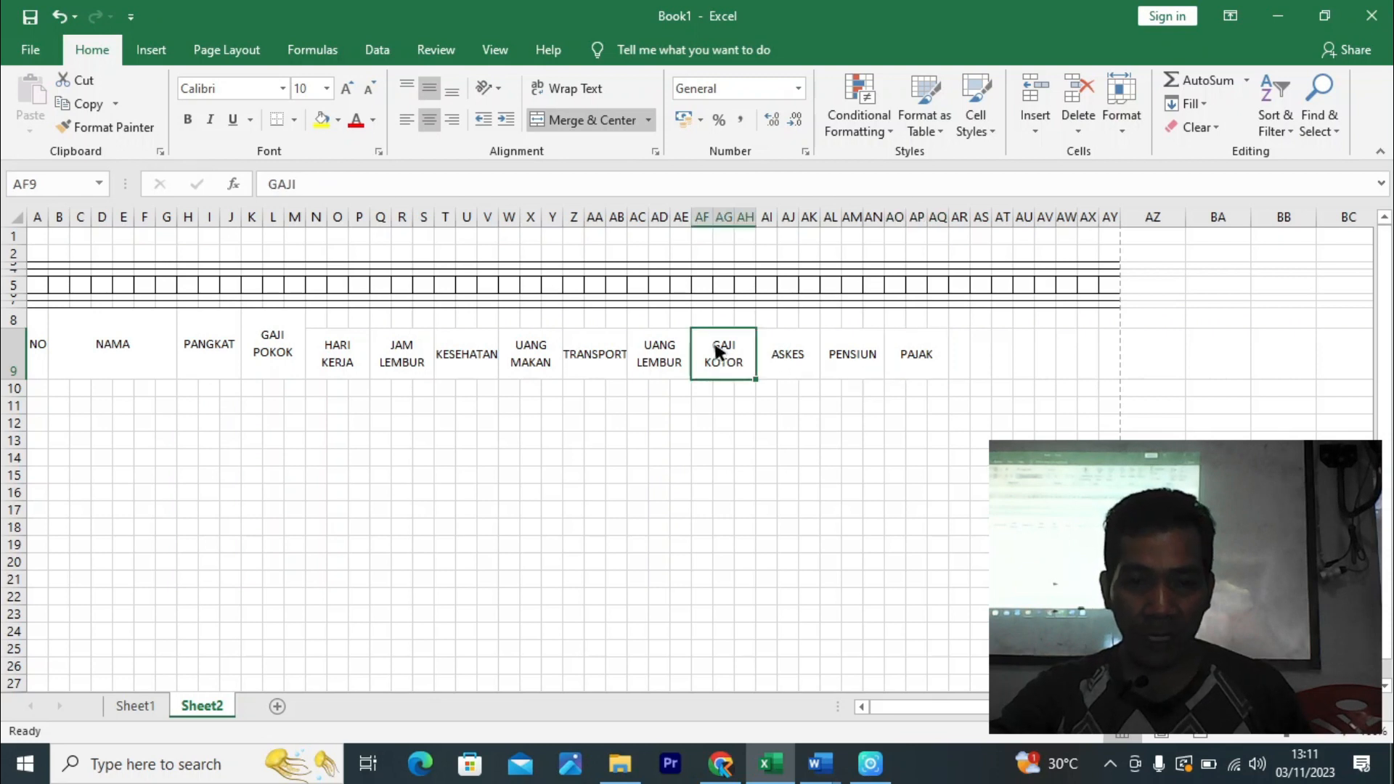
{"action": "left_click", "coordinate": [216, 341]}
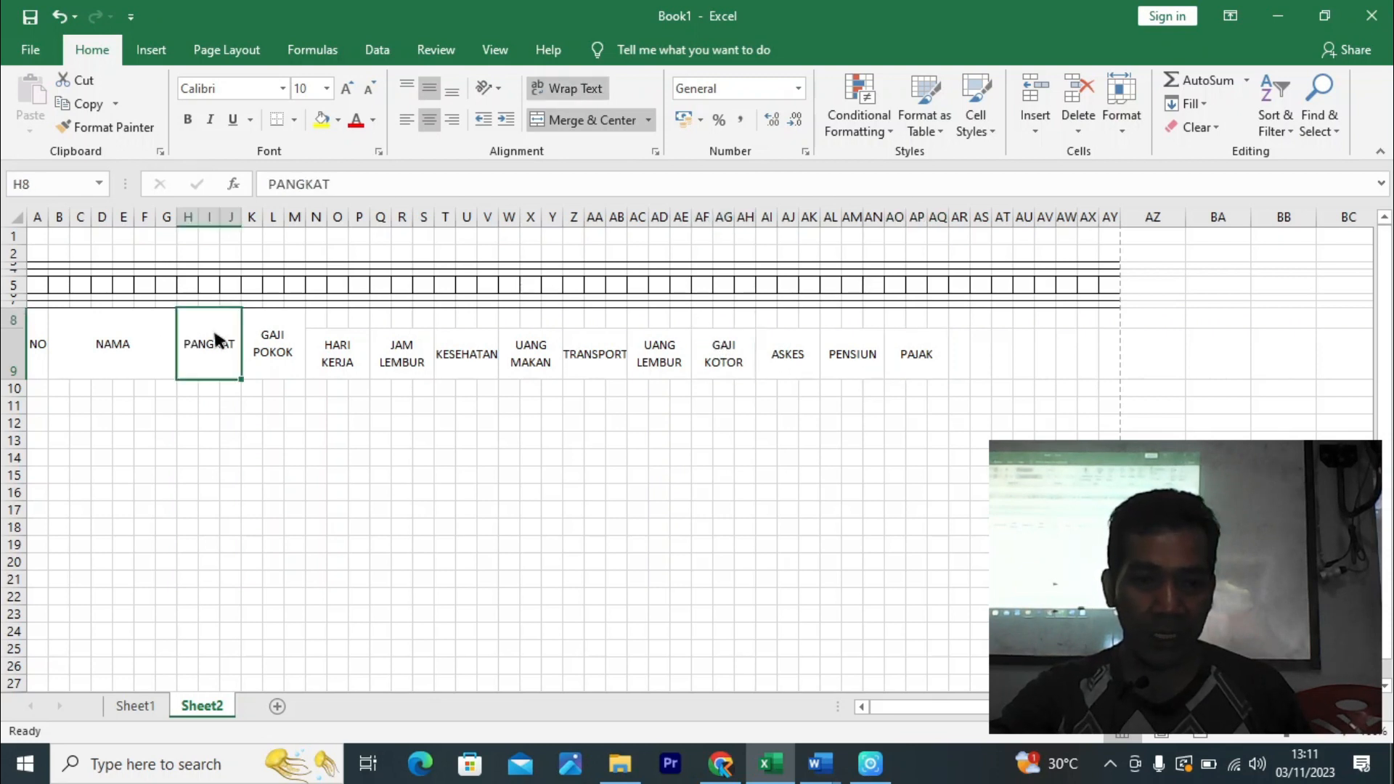
{"action": "left_click", "coordinate": [109, 127]}
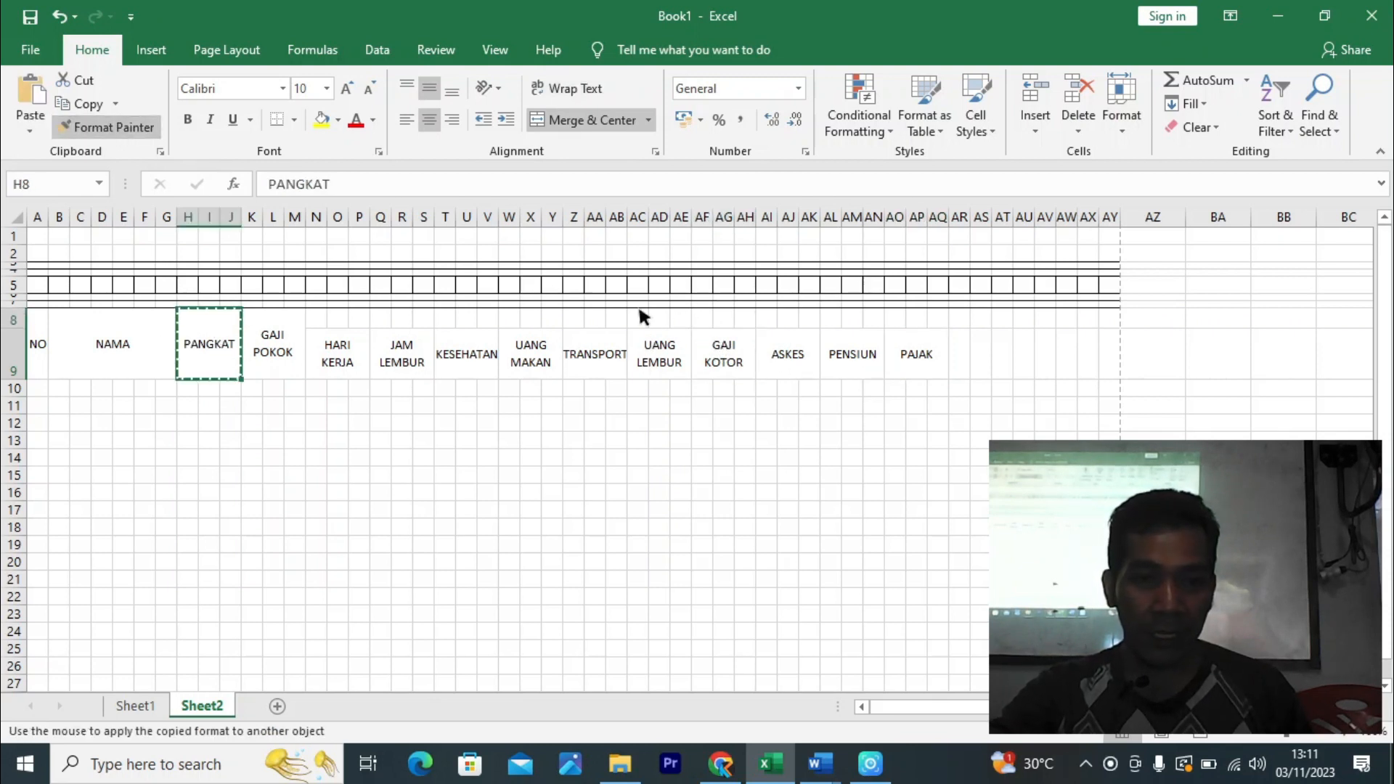
{"action": "left_click", "coordinate": [714, 355]}
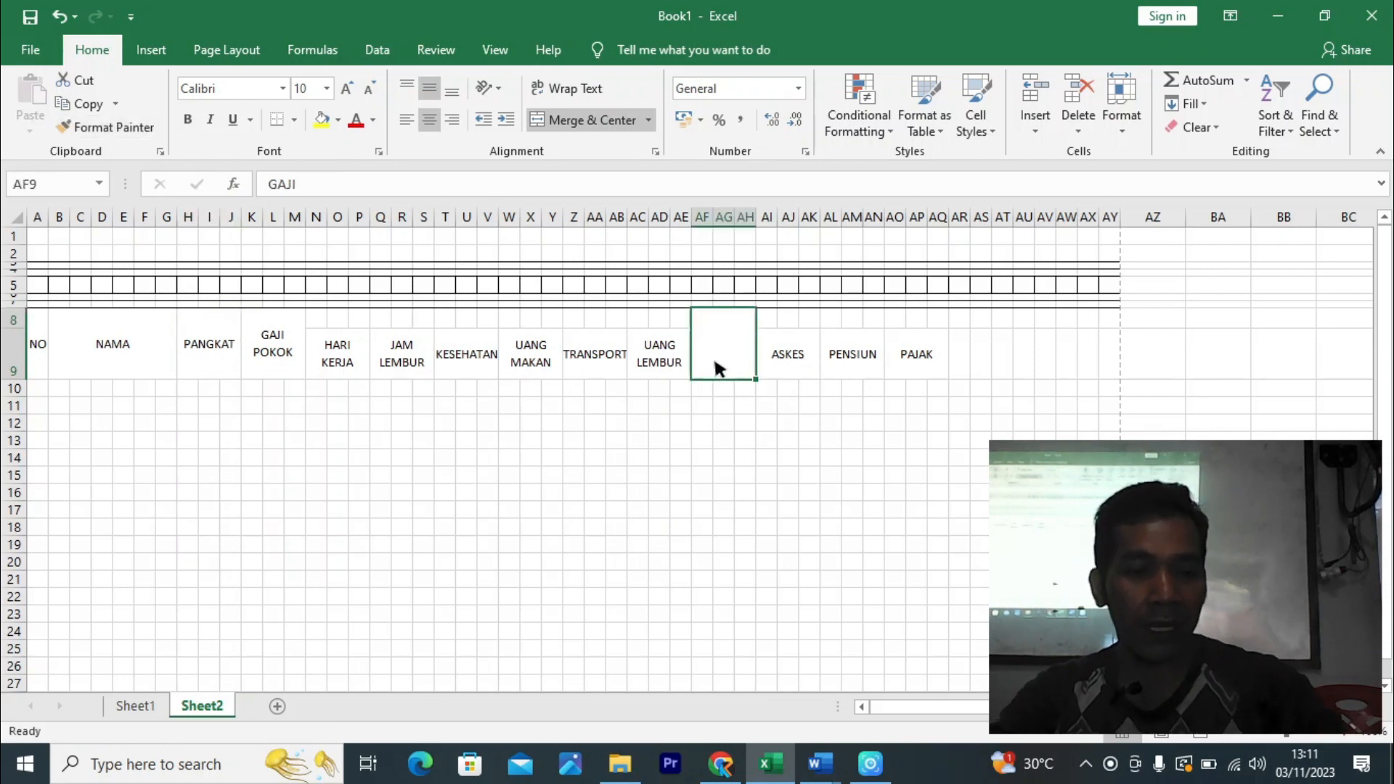
{"action": "key", "text": "ctrl+z"}
{"action": "left_click", "coordinate": [719, 414]}
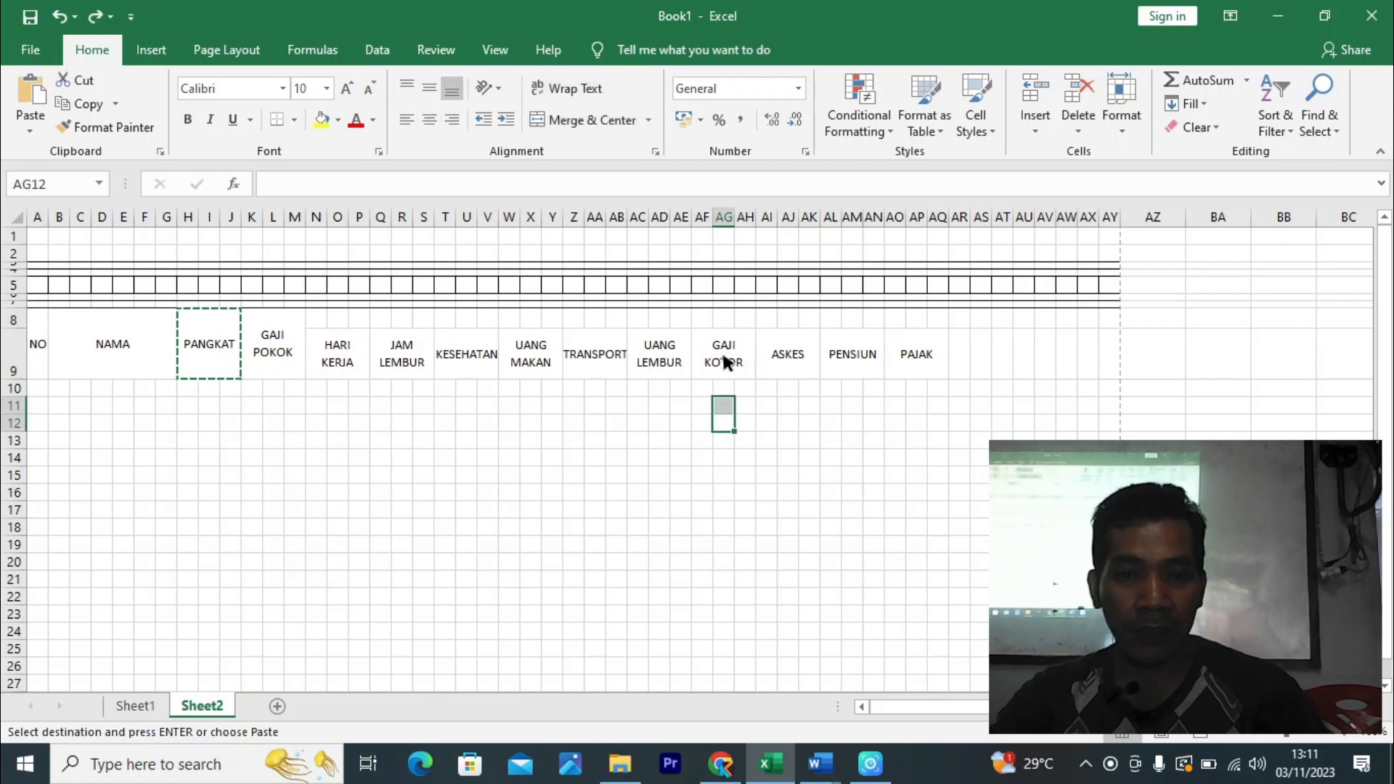
{"action": "left_click_drag", "start_coordinate": [708, 317], "coordinate": [738, 363]}
{"action": "left_click", "coordinate": [590, 120]}
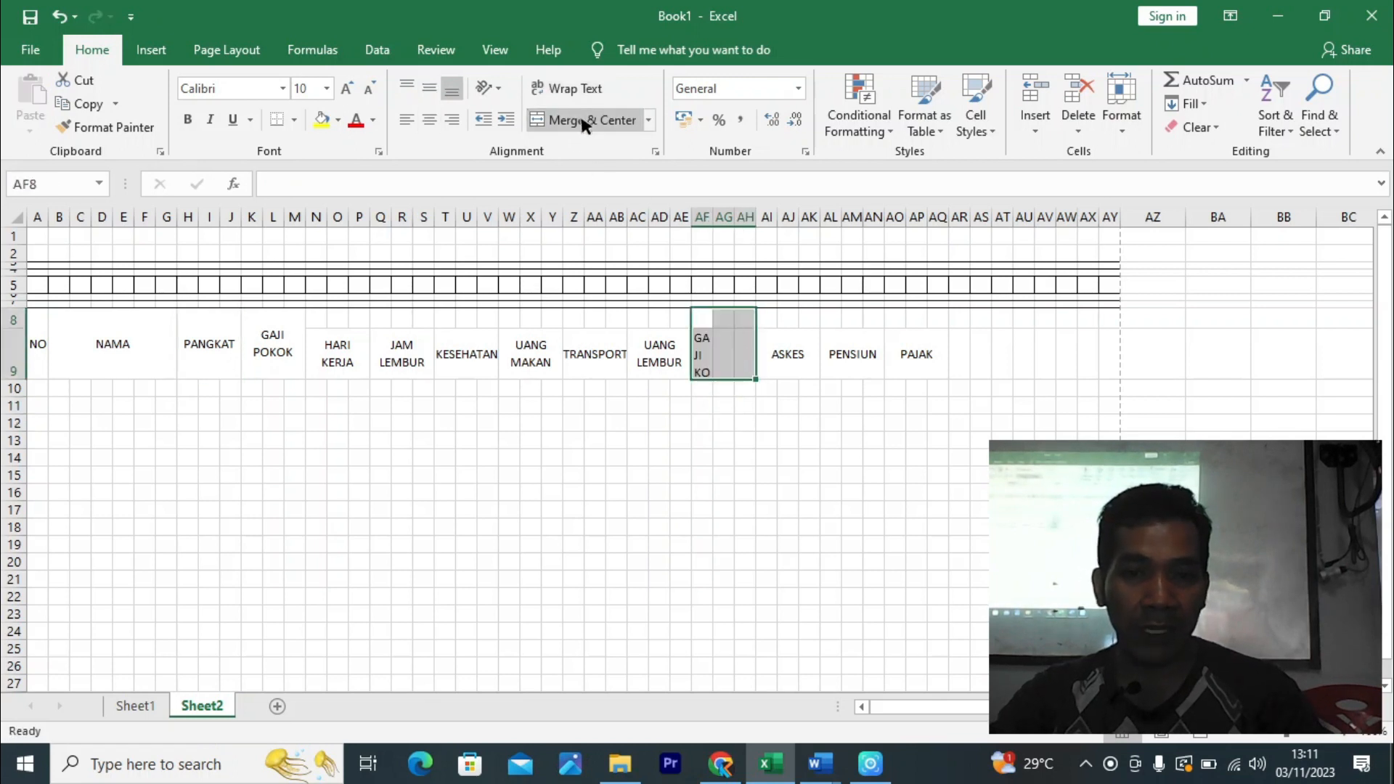
{"action": "left_click", "coordinate": [585, 124]}
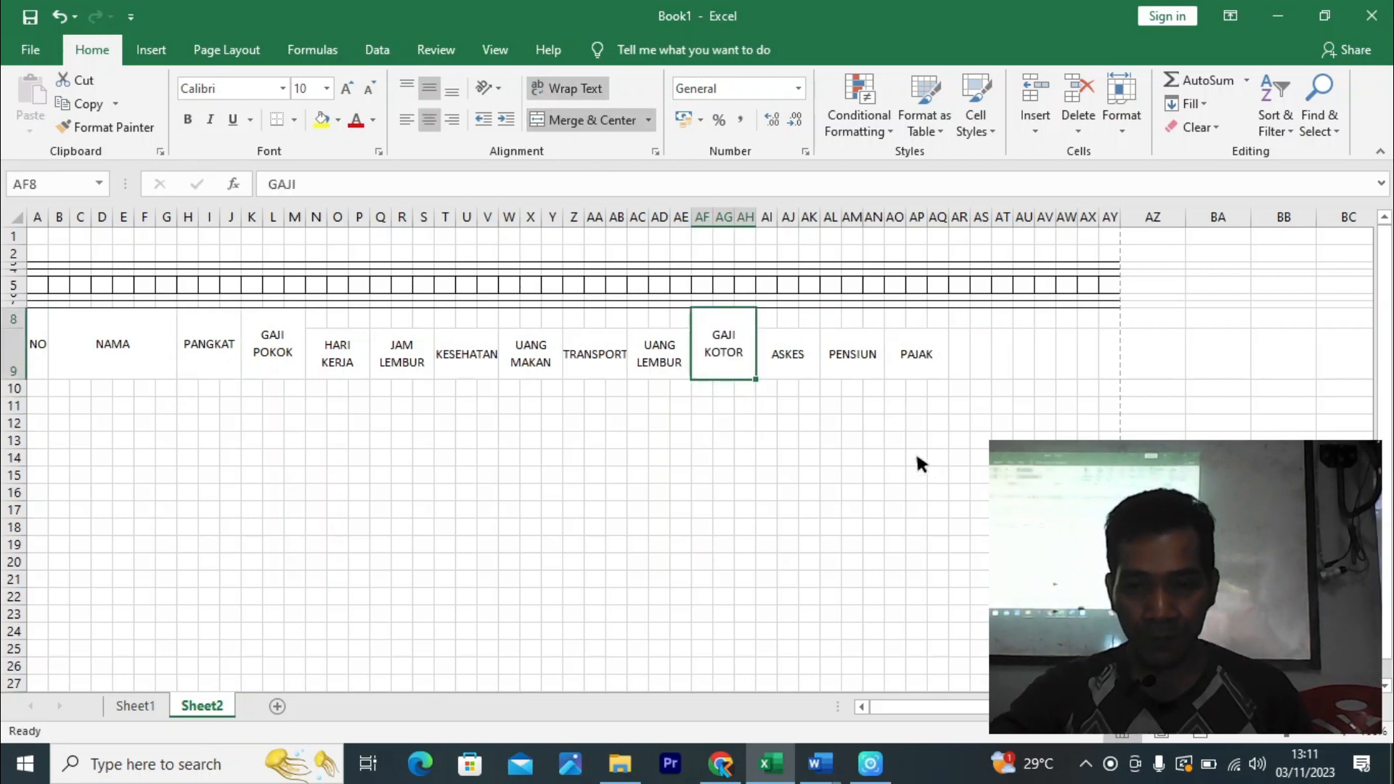
{"action": "left_click", "coordinate": [939, 454]}
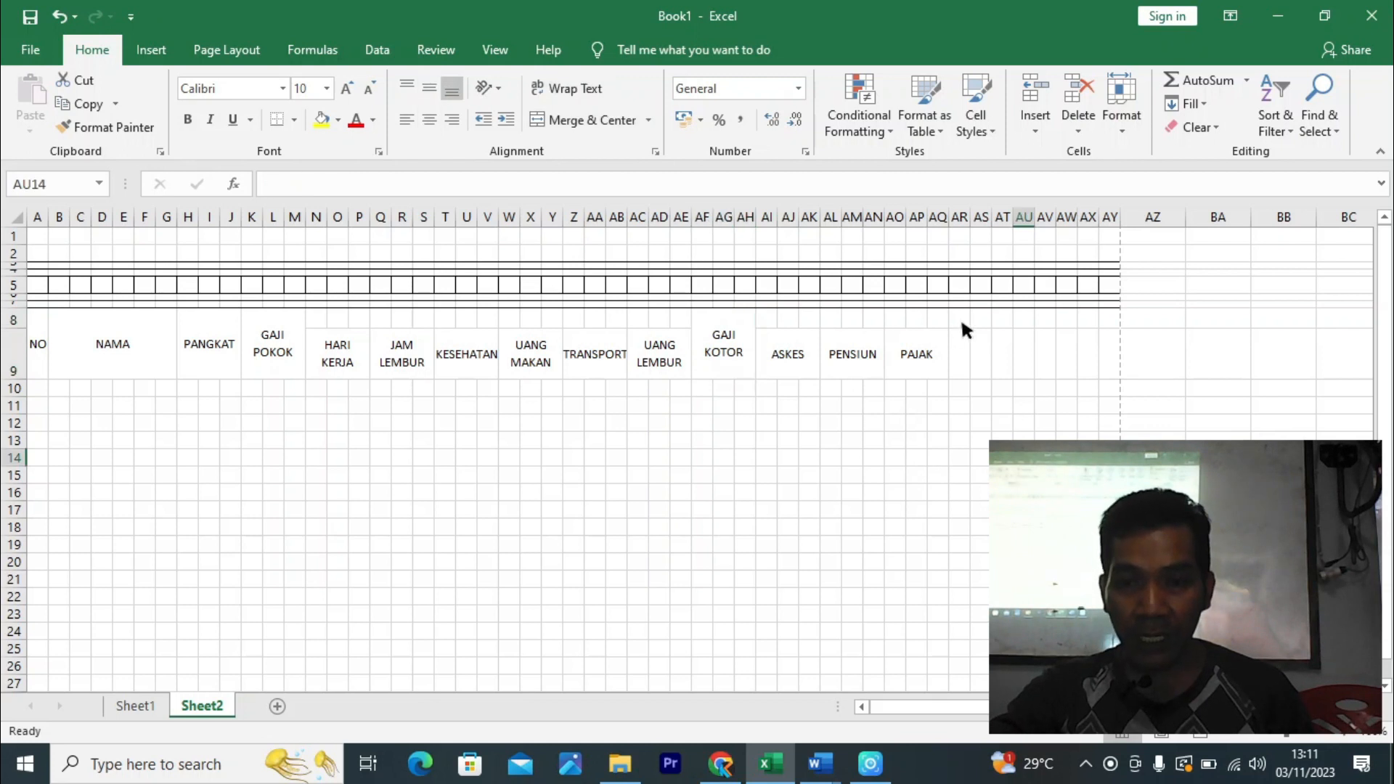
- Merge and centre the empty header cells AR8:AY9 after PAJAK
{"action": "left_click_drag", "start_coordinate": [960, 319], "coordinate": [1072, 386]}
{"action": "left_click", "coordinate": [622, 122]}
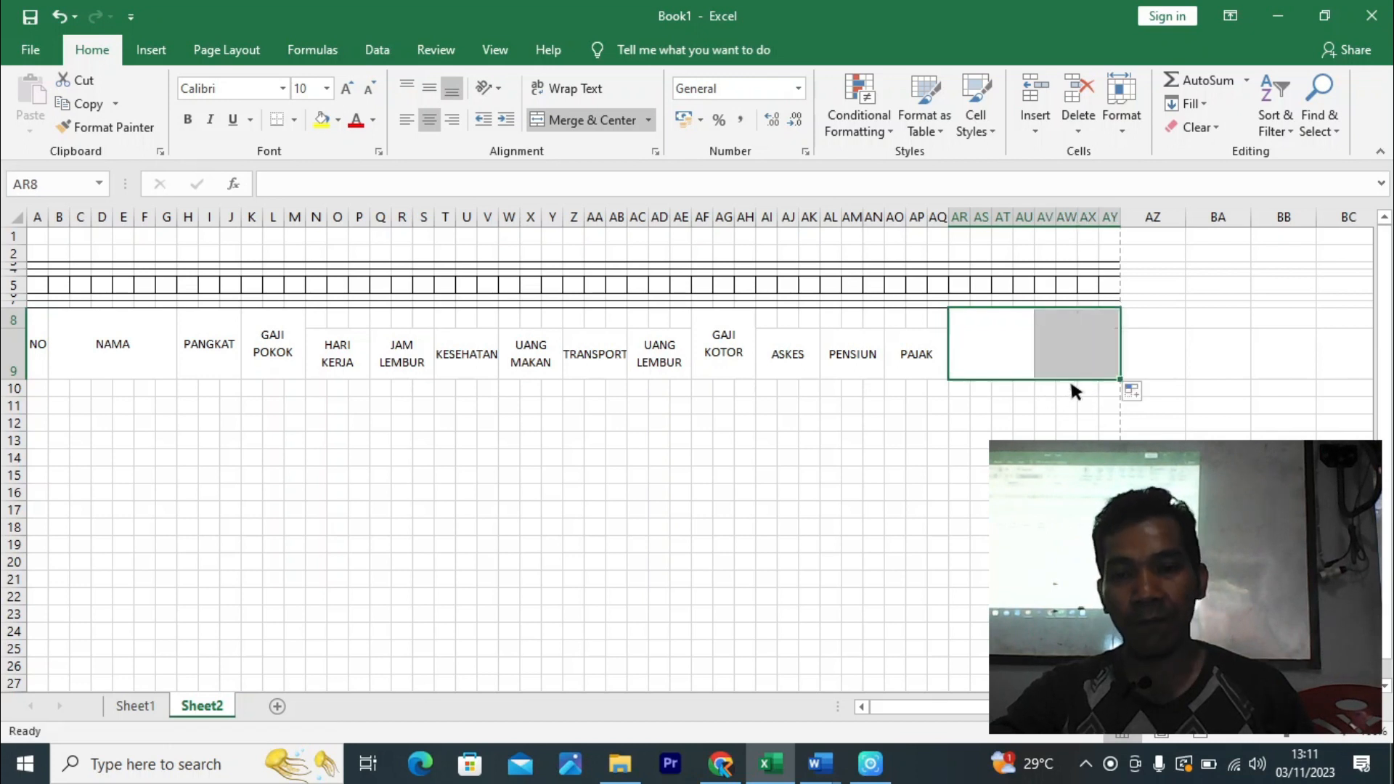
{"action": "left_click", "coordinate": [1110, 458]}
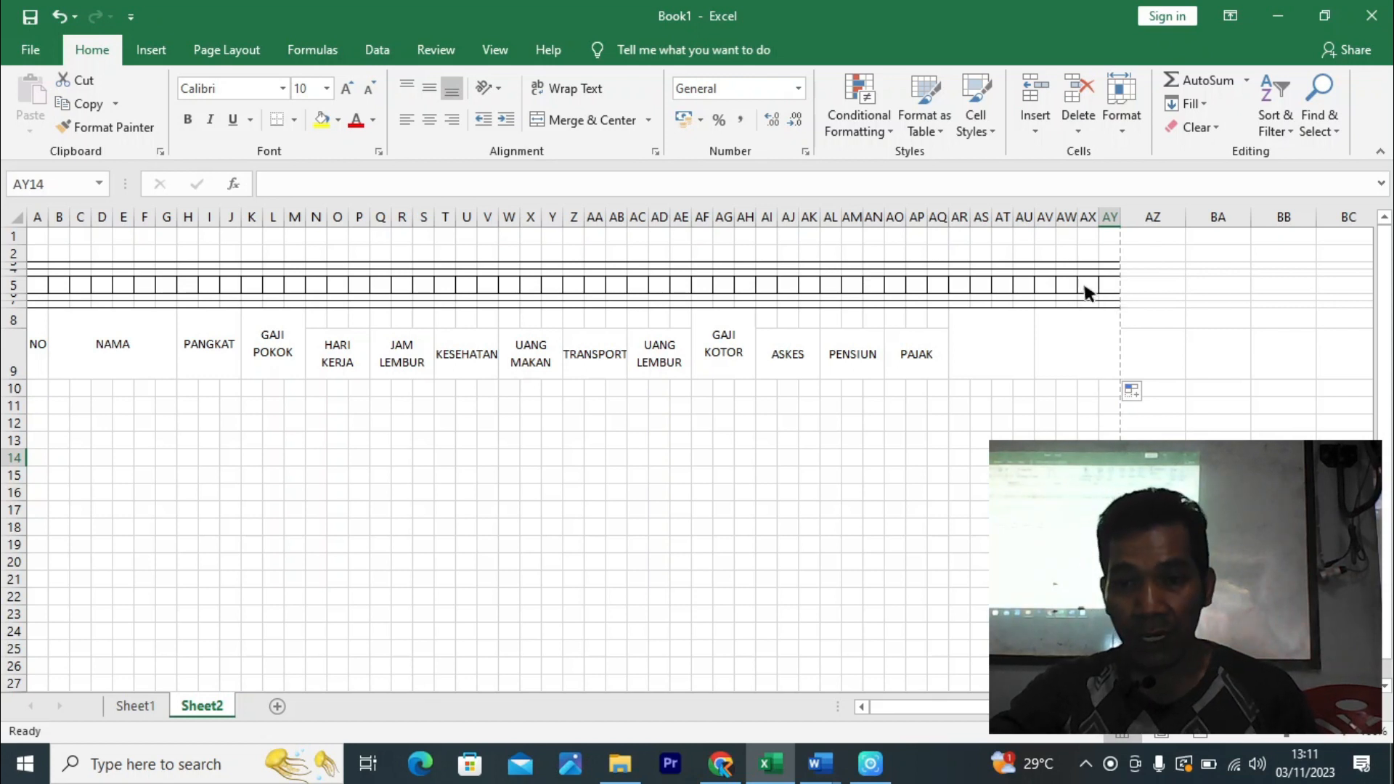
- Remove the top, middle and bottom borders from AX5:AY5
{"action": "mouse_move", "coordinate": [1086, 287]}
{"action": "left_mouse_down"}
{"action": "mouse_move", "coordinate": [1123, 297]}
{"action": "mouse_move", "coordinate": [1107, 282]}
{"action": "left_mouse_up"}
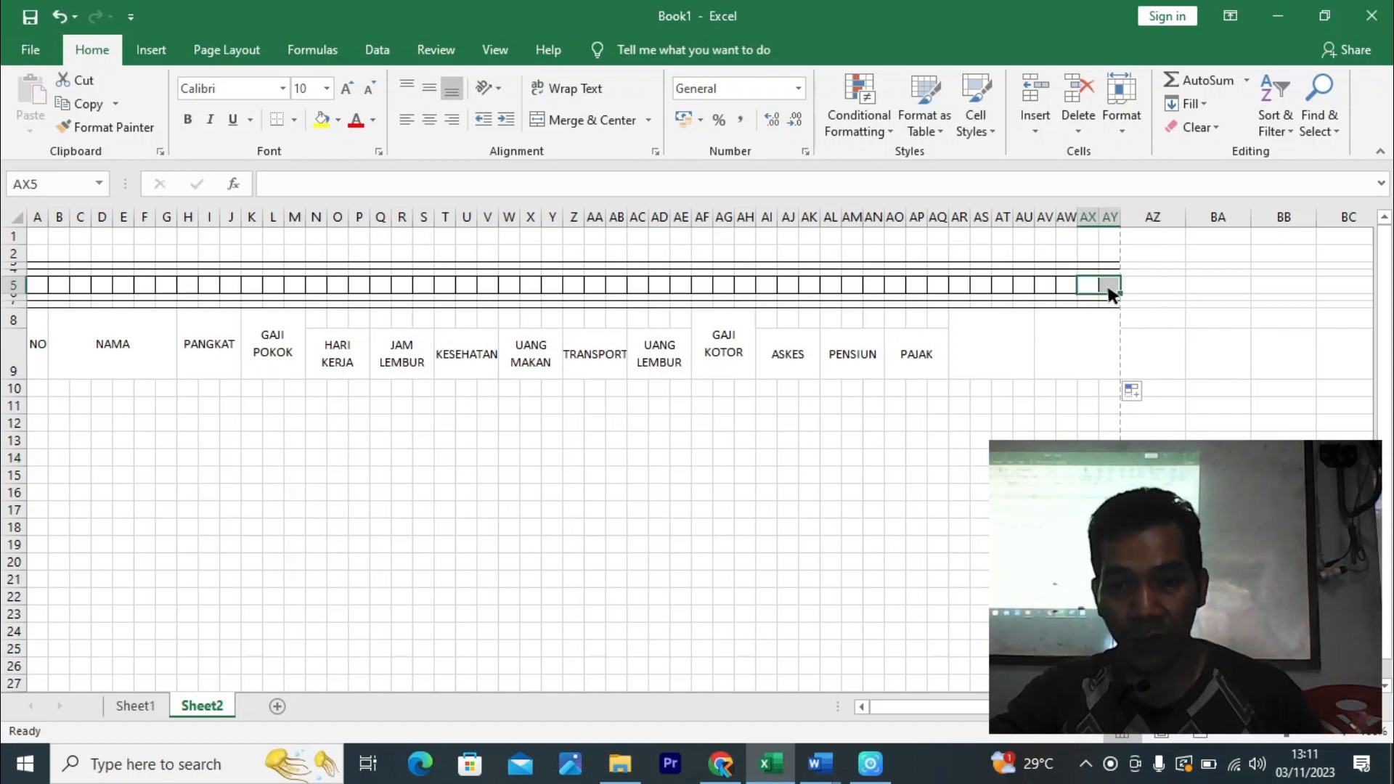
{"action": "key", "text": "ctrl+1"}
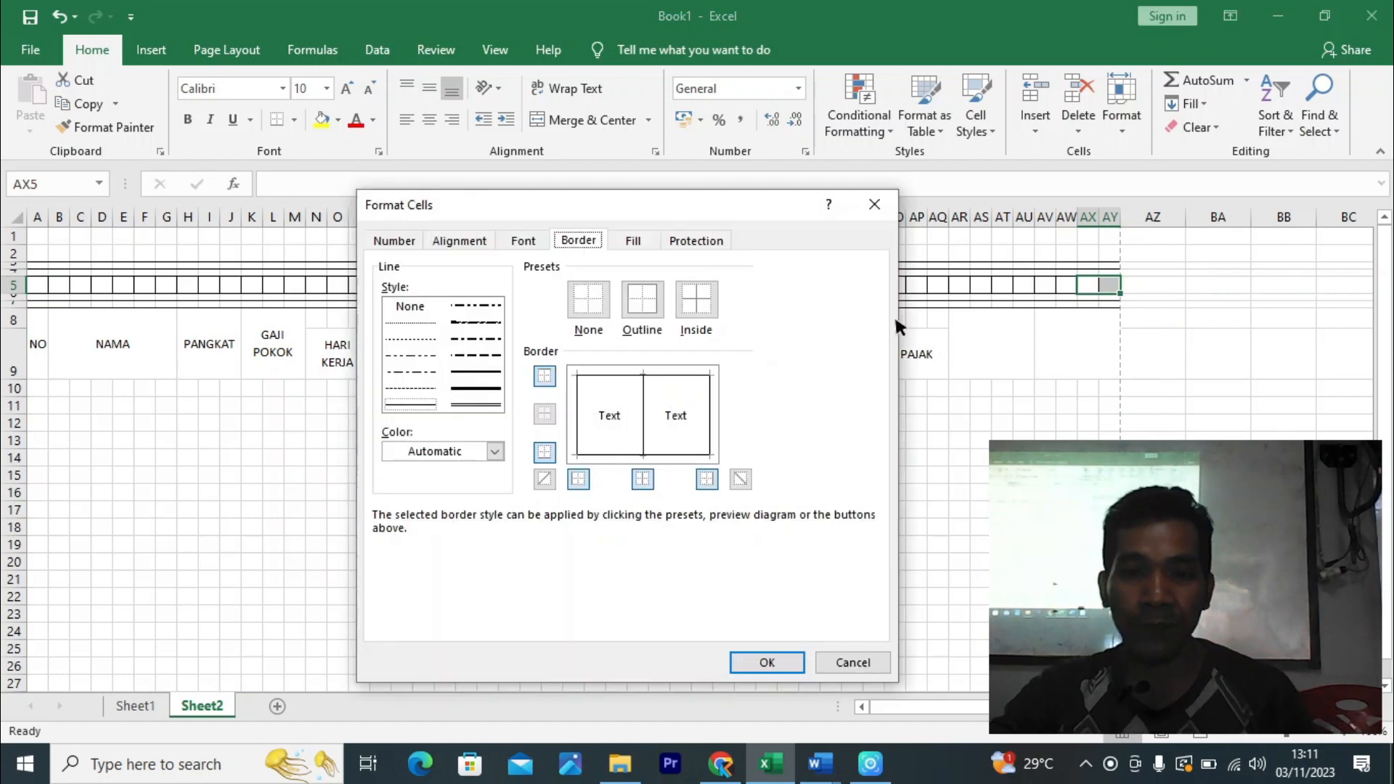
{"action": "left_click", "coordinate": [661, 372]}
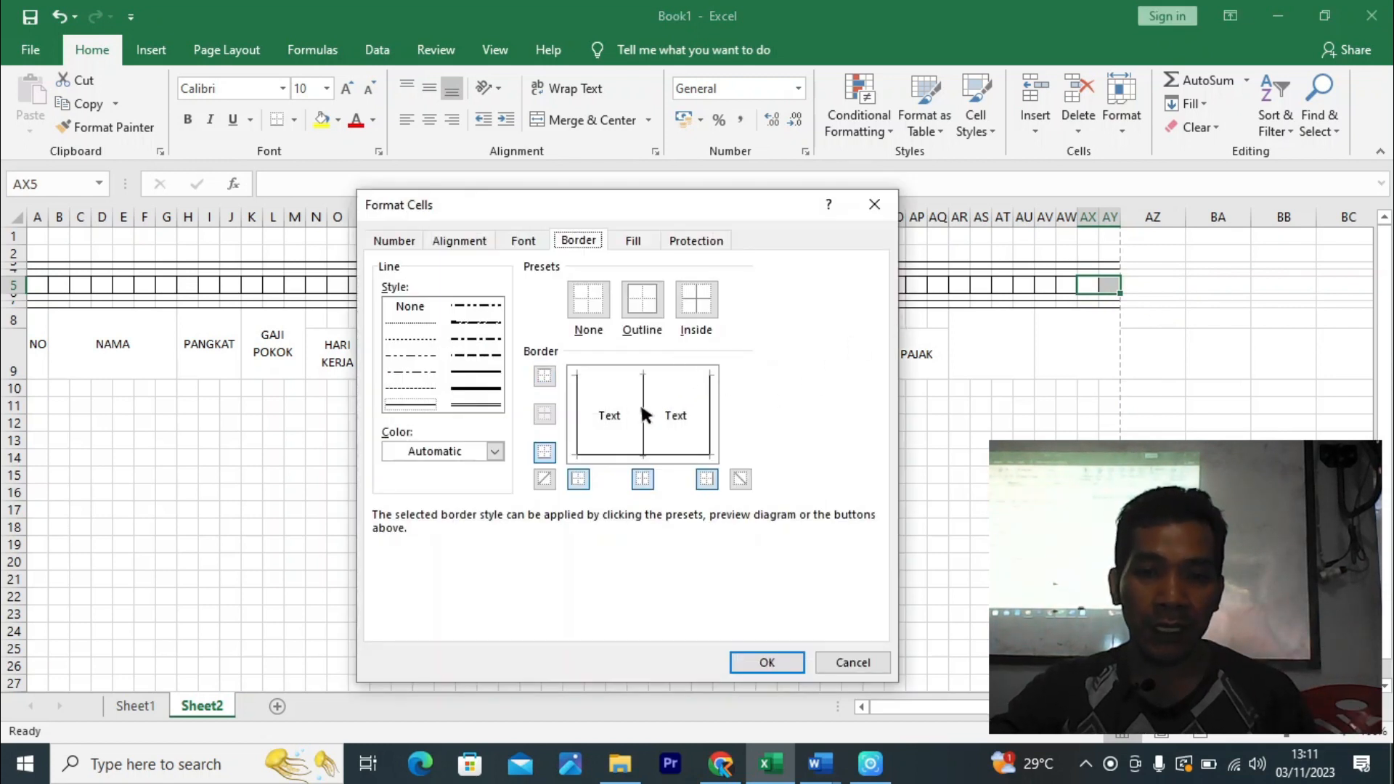
{"action": "left_click", "coordinate": [640, 405]}
{"action": "left_click", "coordinate": [626, 454]}
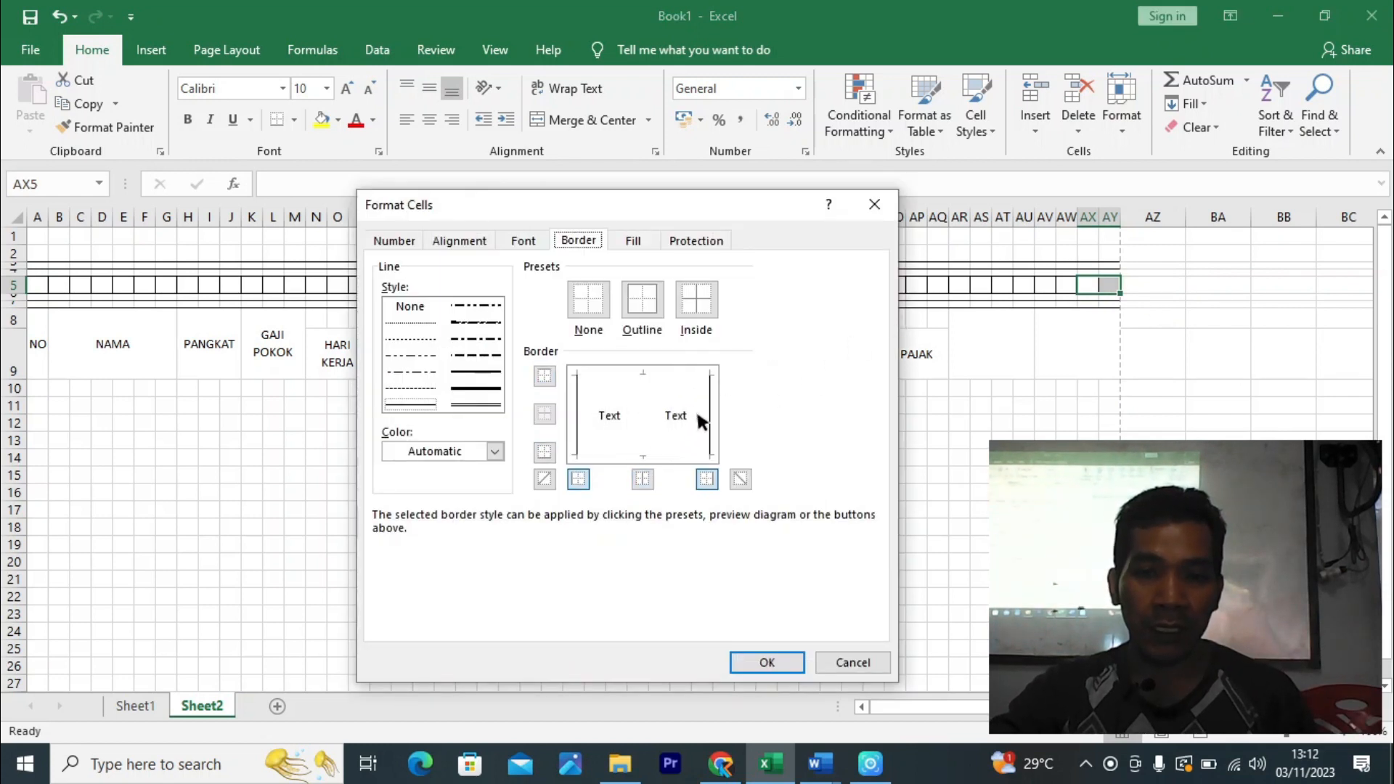
{"action": "left_click", "coordinate": [770, 662]}
{"action": "left_click", "coordinate": [938, 492]}
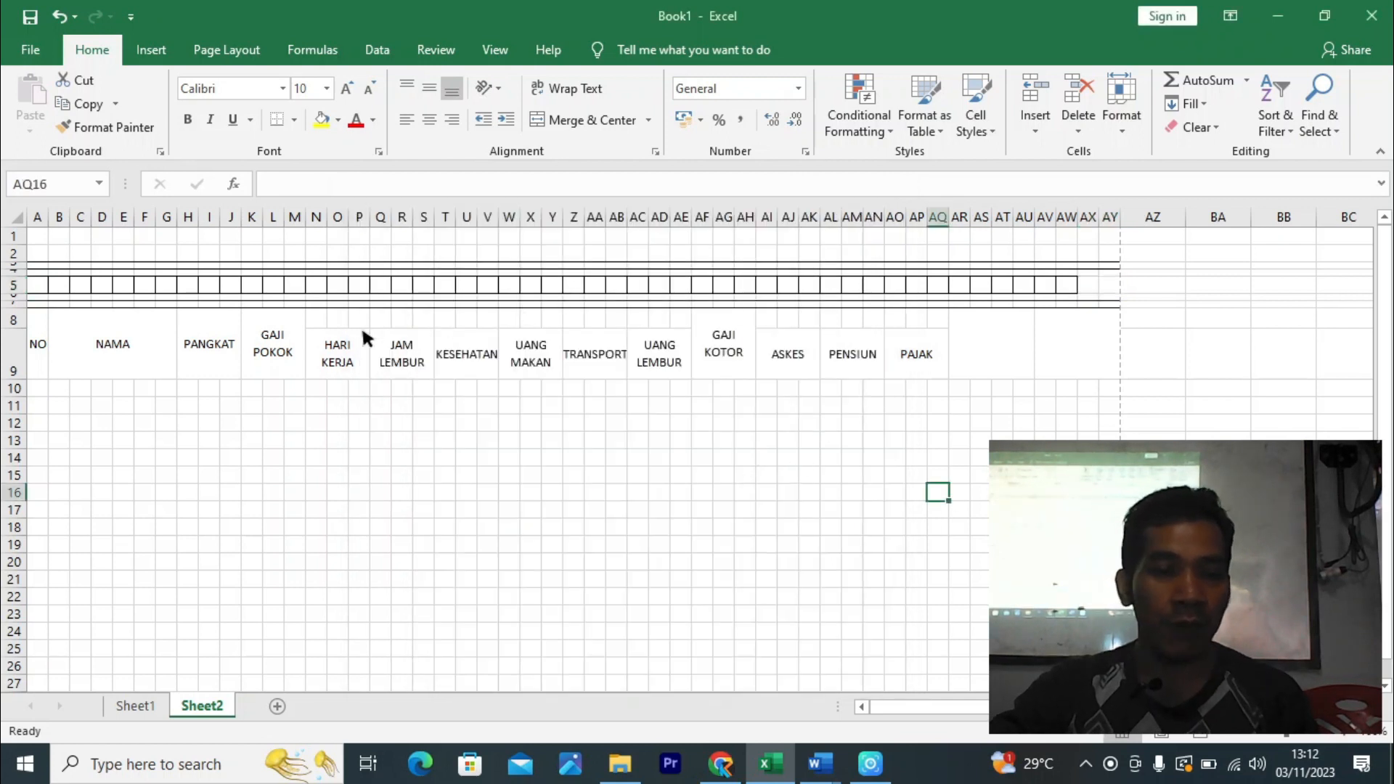
- Merge and centre cells A5 through L5
{"action": "left_click", "coordinate": [38, 285]}
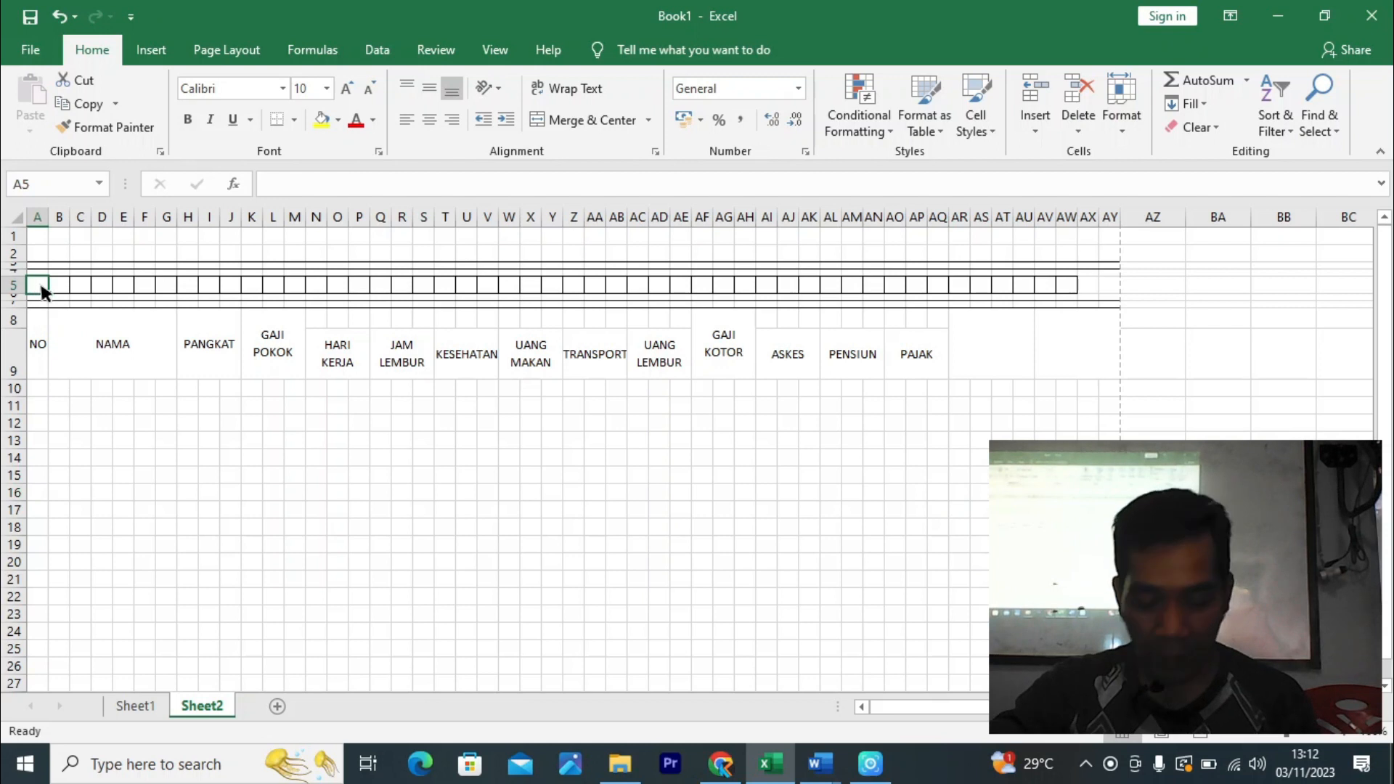
{"action": "left_click_drag", "start_coordinate": [50, 292], "coordinate": [281, 286]}
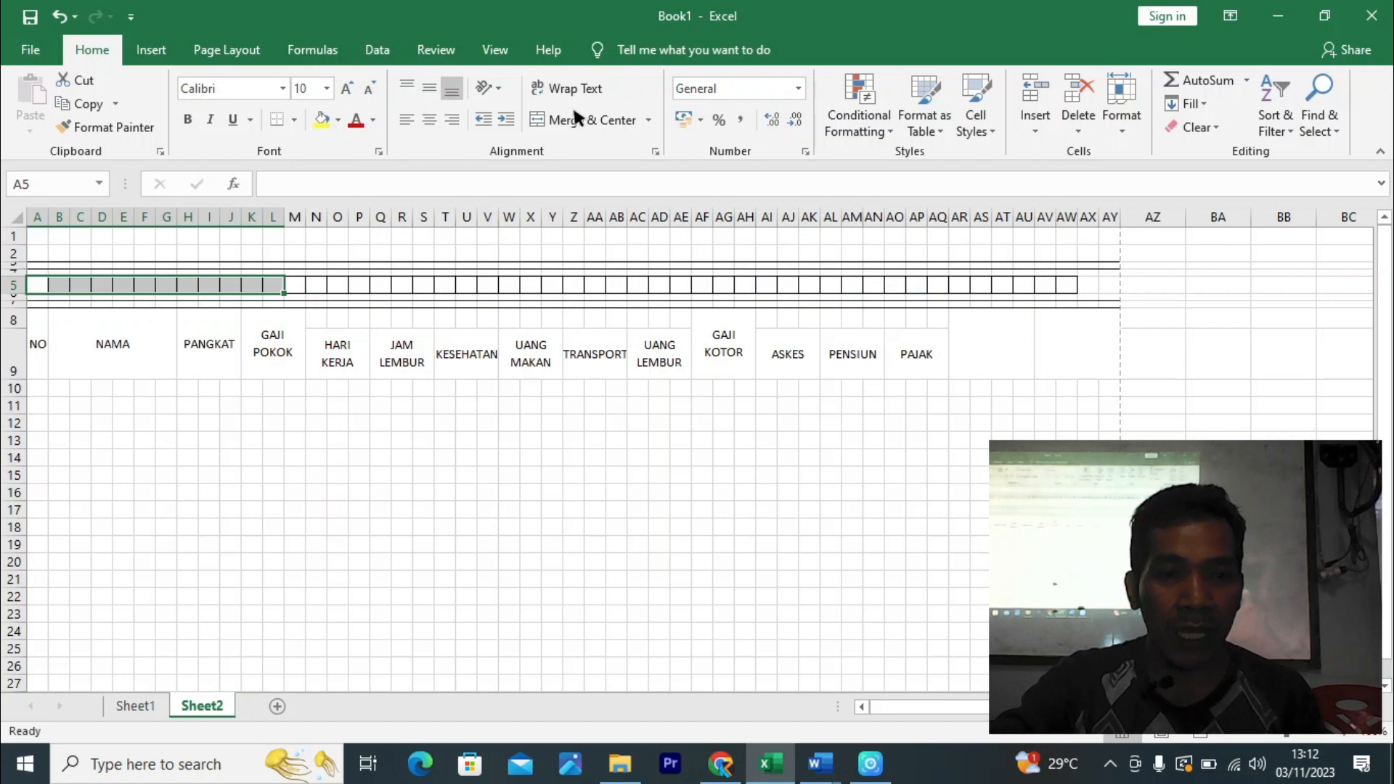
{"action": "left_click", "coordinate": [581, 122]}
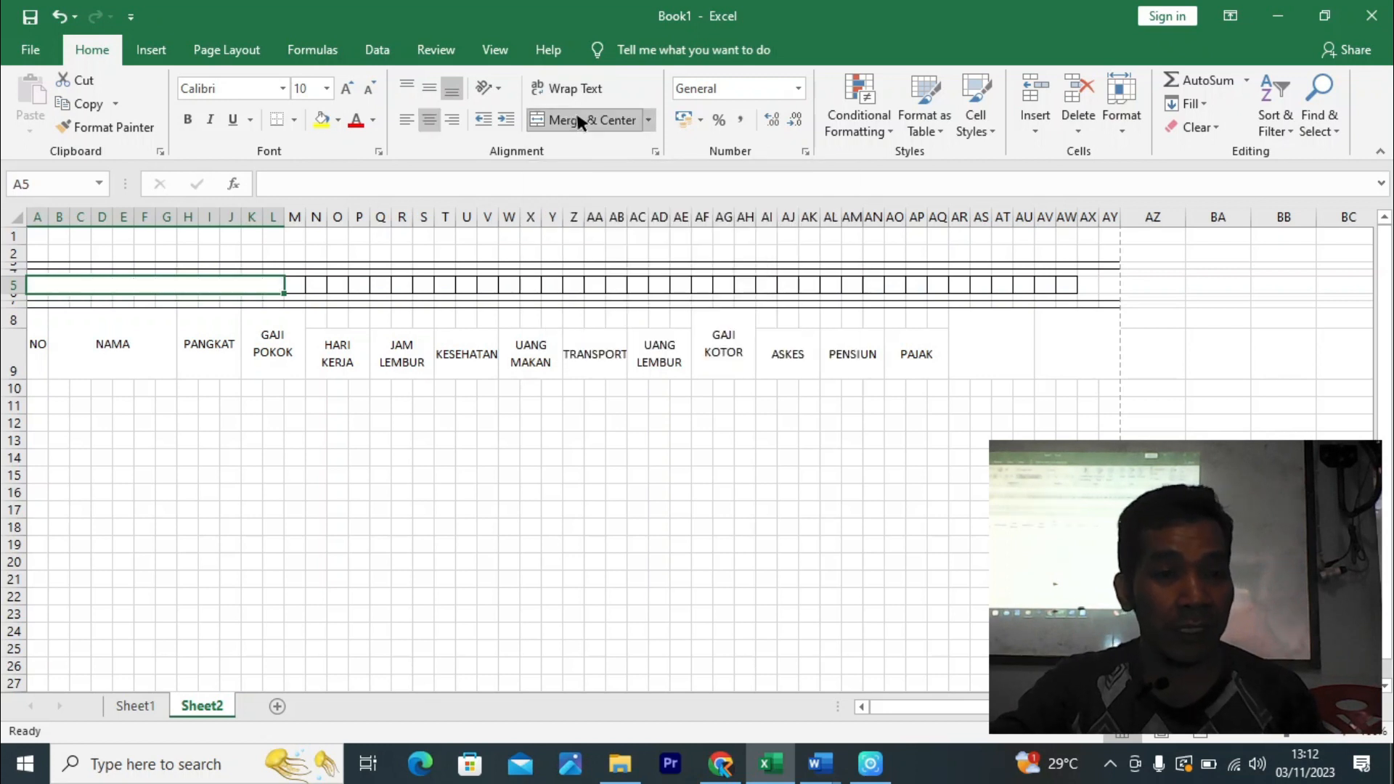
- Strip the merged cell's top and bottom borders and label it NPWP
{"action": "key", "text": "ctrl+1"}
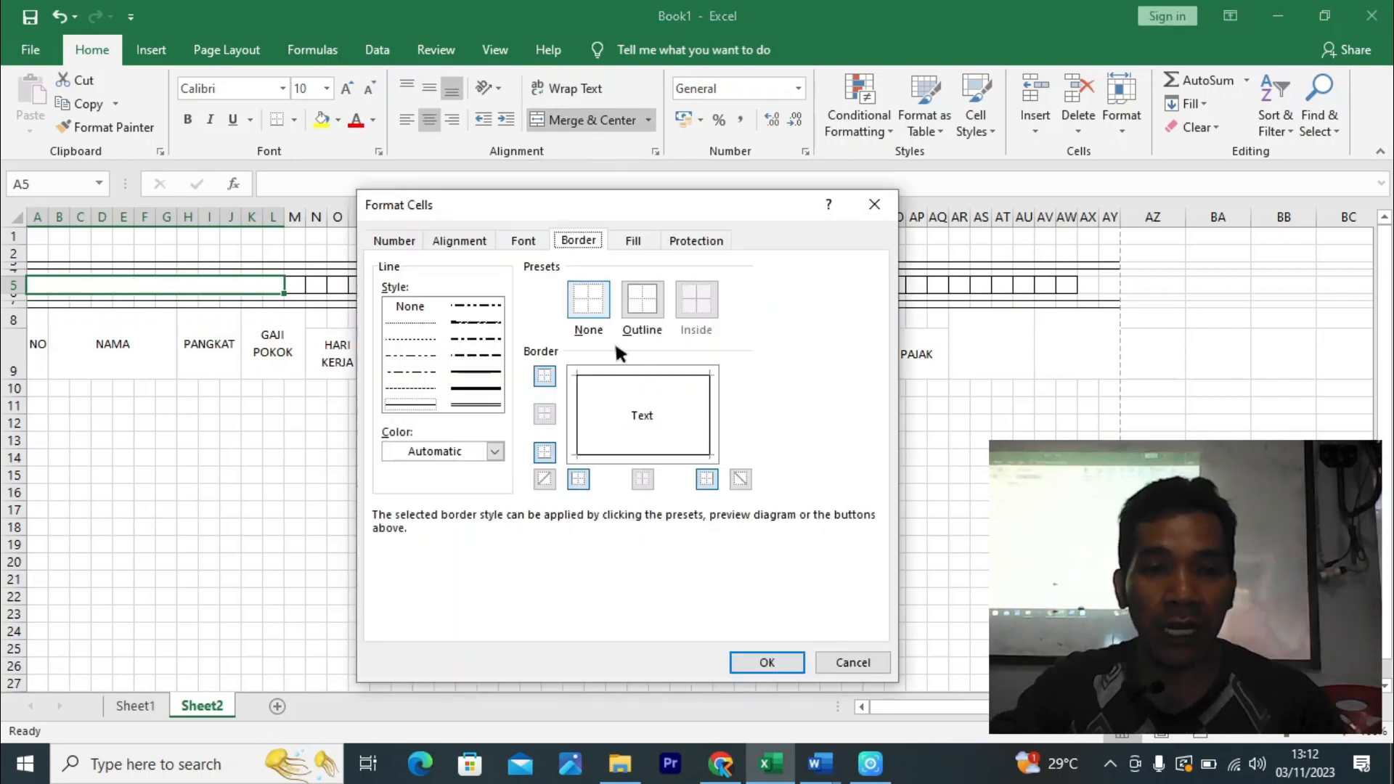
{"action": "left_click", "coordinate": [645, 374]}
{"action": "left_click", "coordinate": [633, 454]}
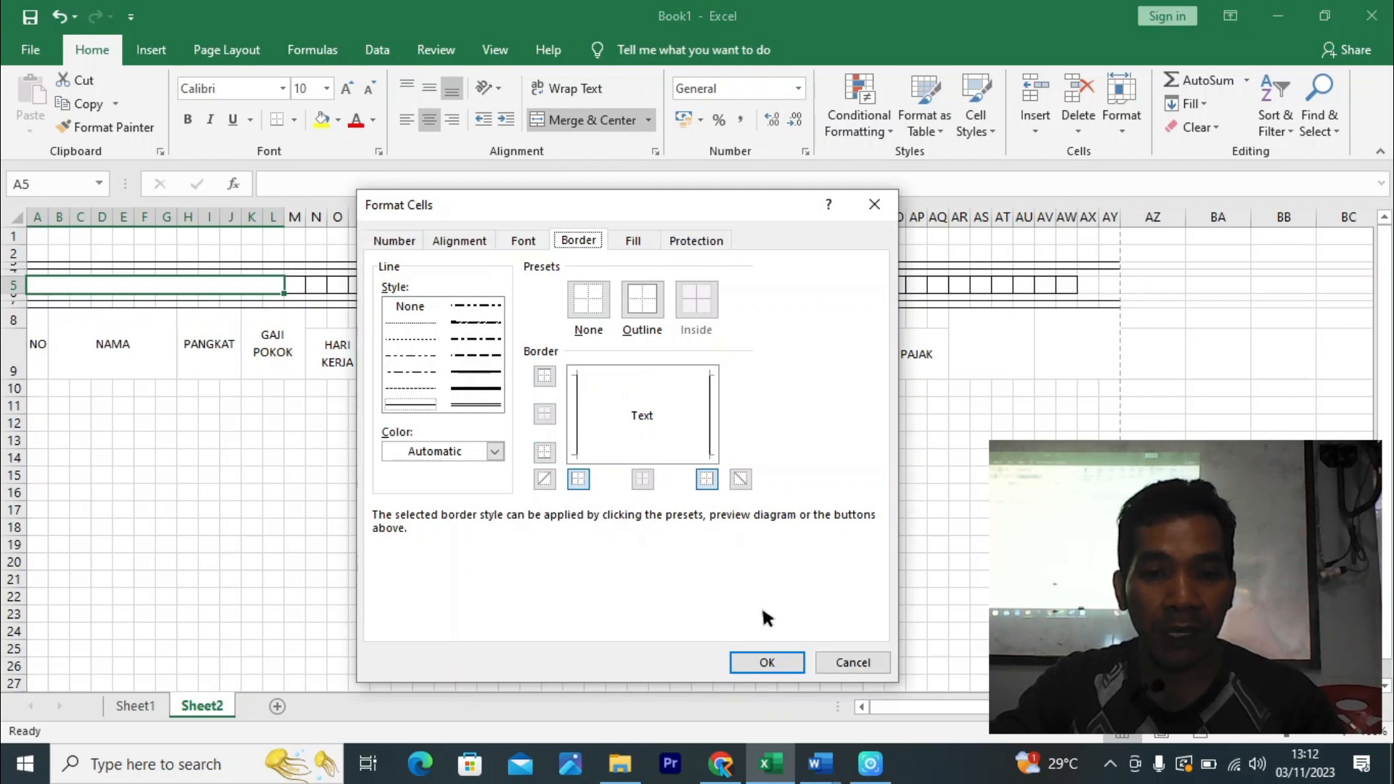
{"action": "left_click", "coordinate": [766, 665]}
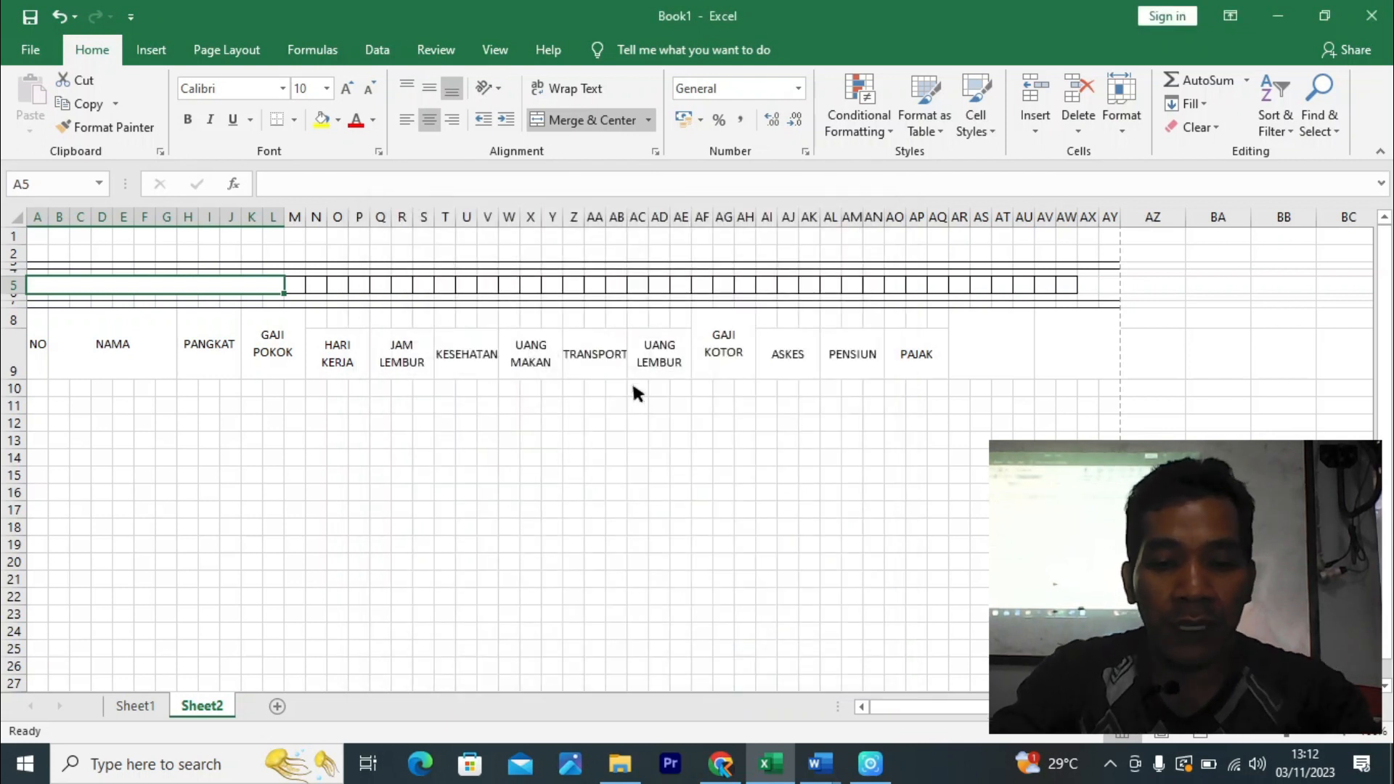
{"action": "type", "text": "NPWP"}
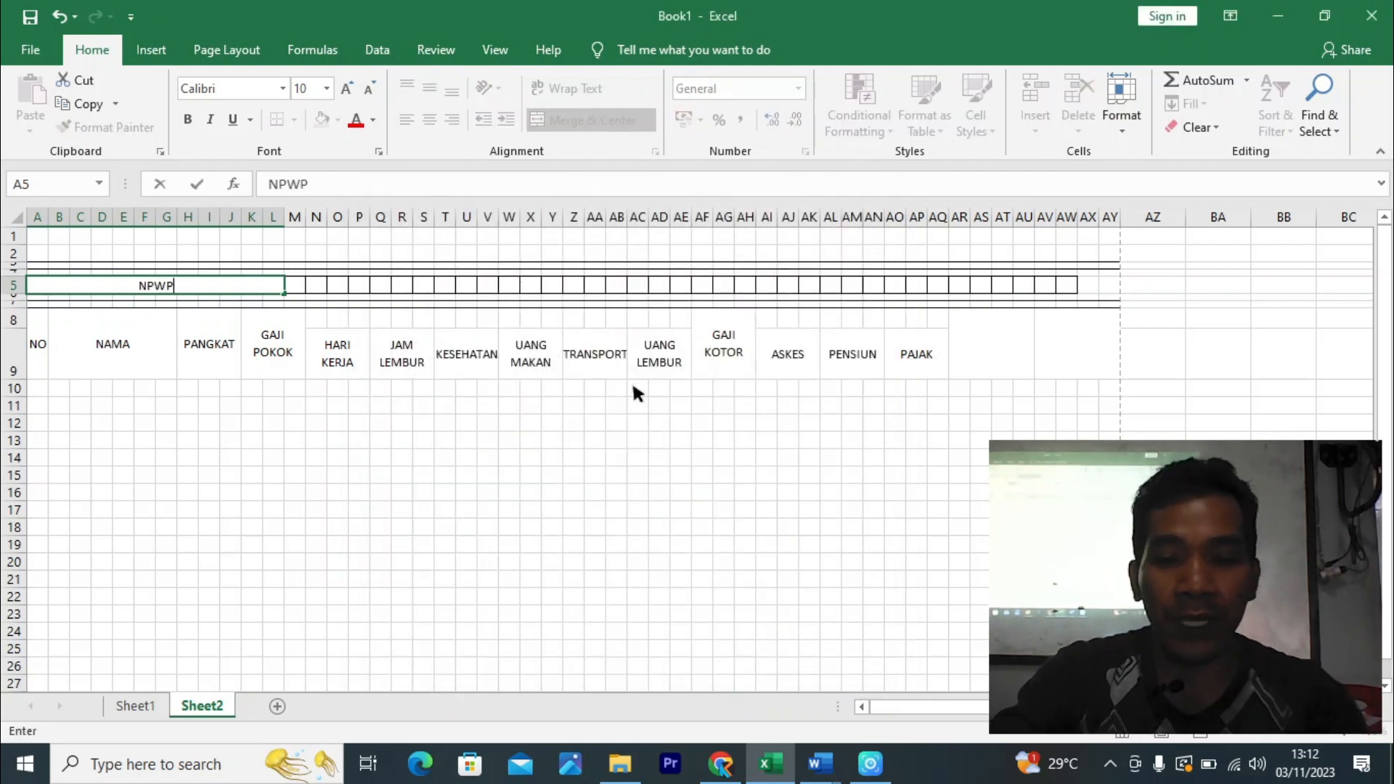
{"action": "key", "text": "Return"}
{"action": "left_click", "coordinate": [676, 495]}
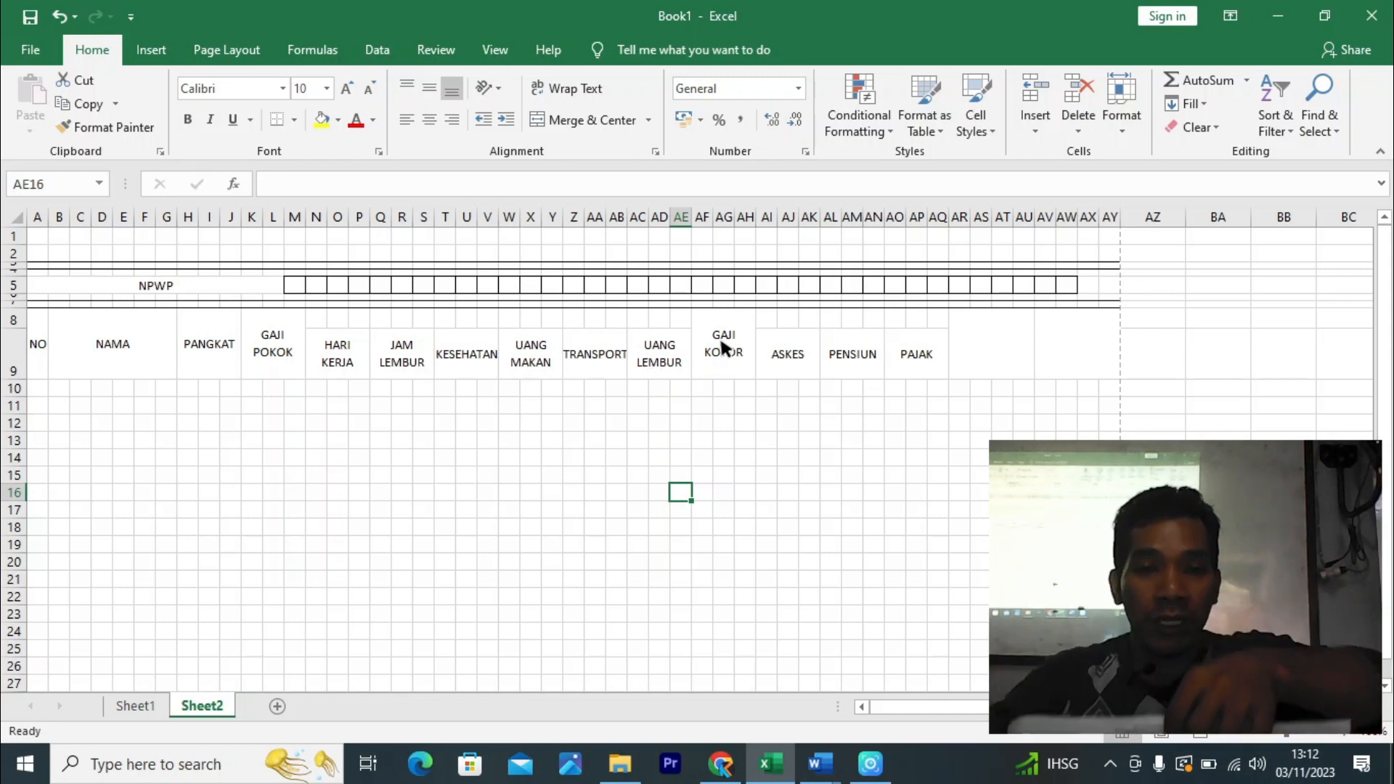
{"action": "left_click", "coordinate": [710, 285]}
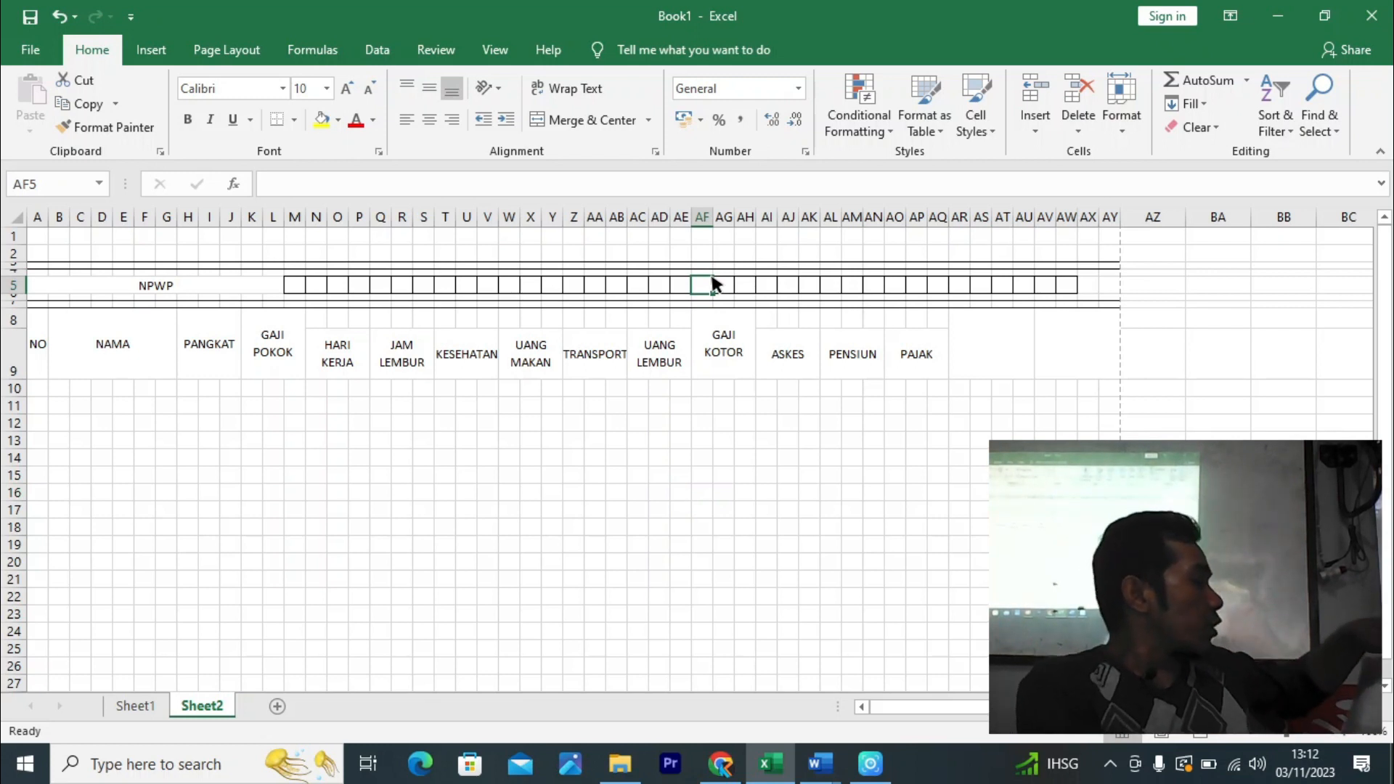
{"action": "left_click", "coordinate": [619, 287]}
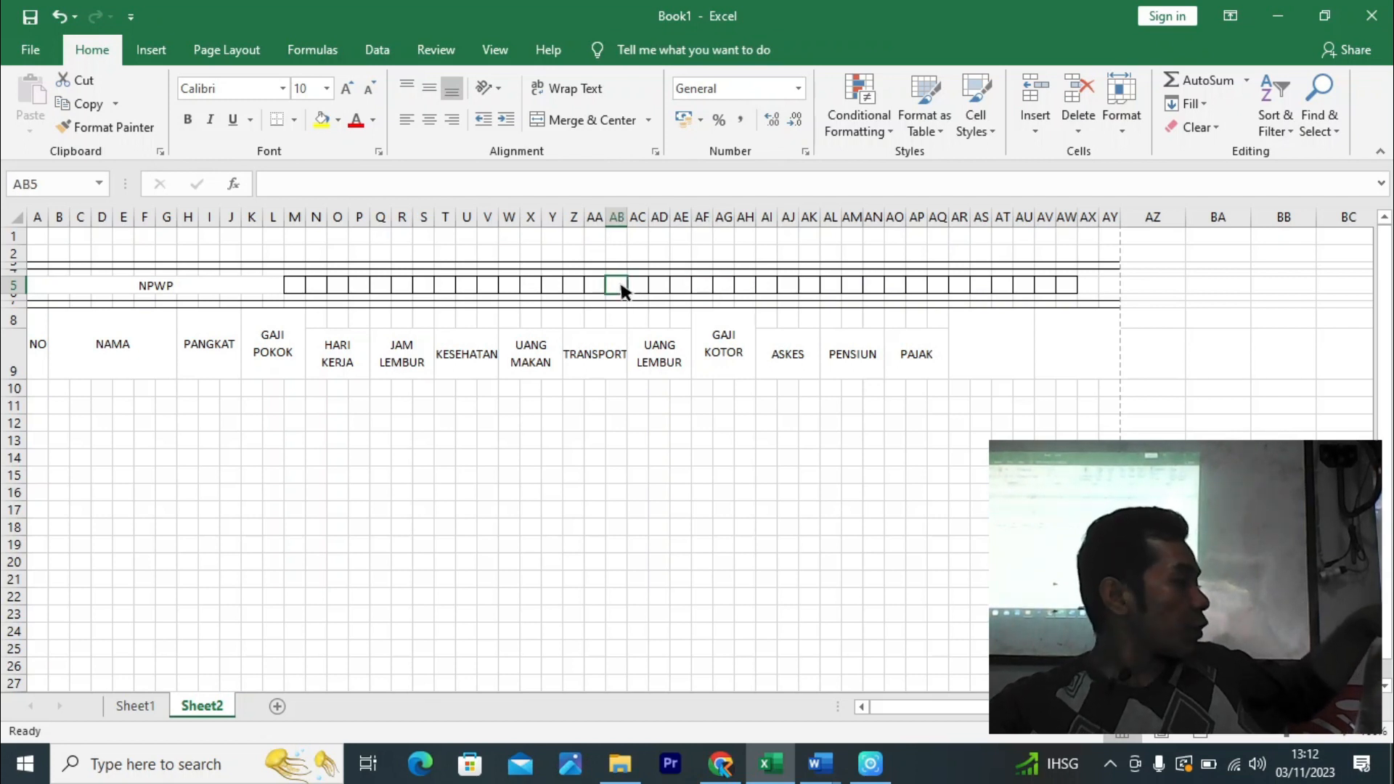
- Merge AB5:AH5 and remove its top and bottom borders
{"action": "left_click_drag", "start_coordinate": [621, 288], "coordinate": [754, 290]}
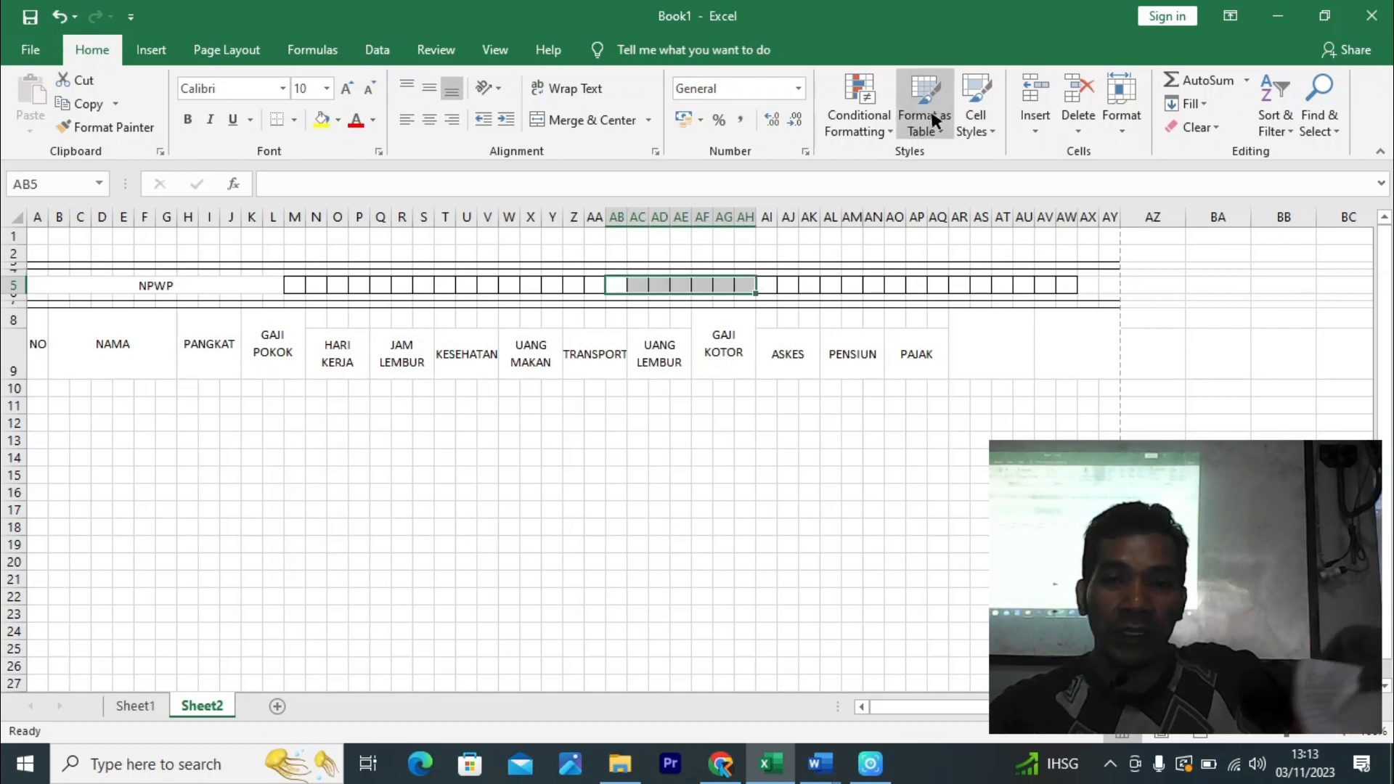
{"action": "left_click", "coordinate": [606, 120]}
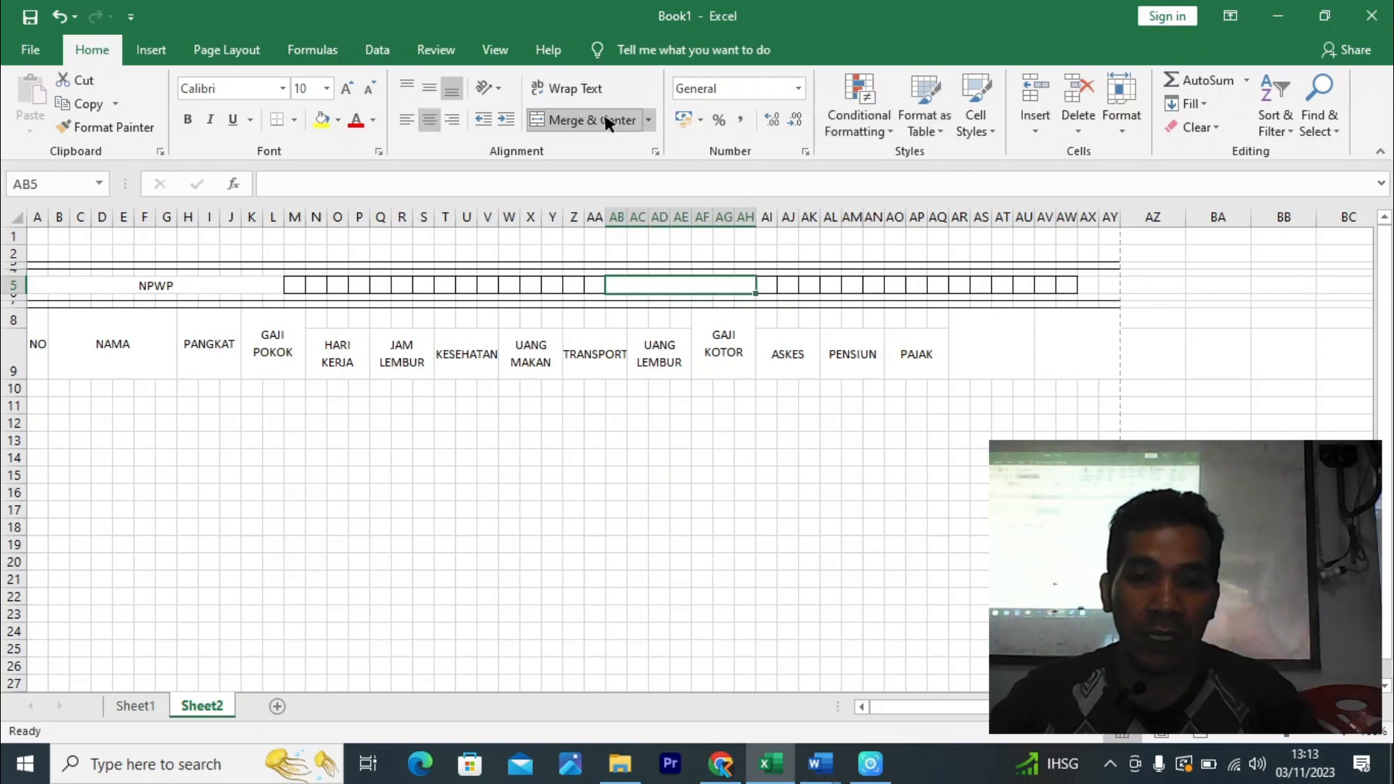
{"action": "key", "text": "ctrl+1"}
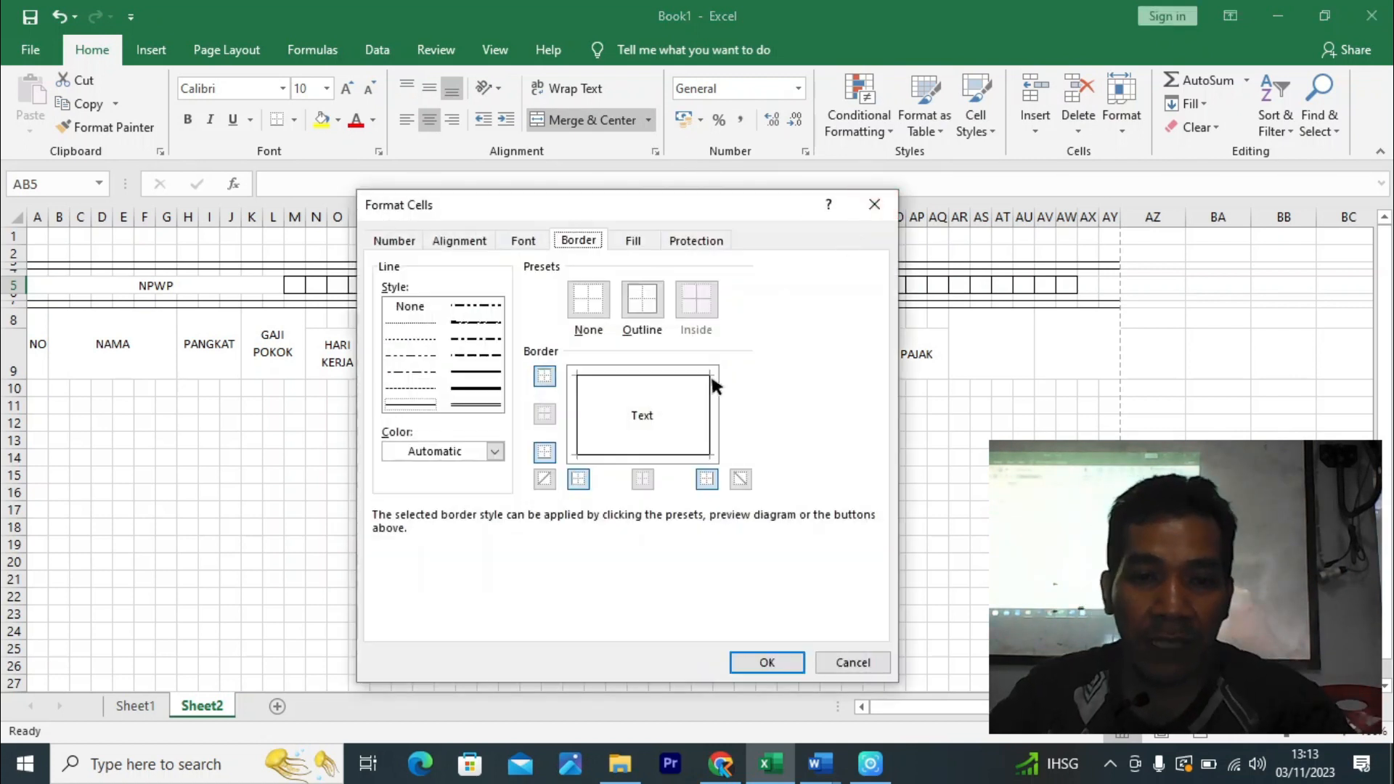
{"action": "left_click", "coordinate": [681, 374]}
{"action": "left_click", "coordinate": [662, 453]}
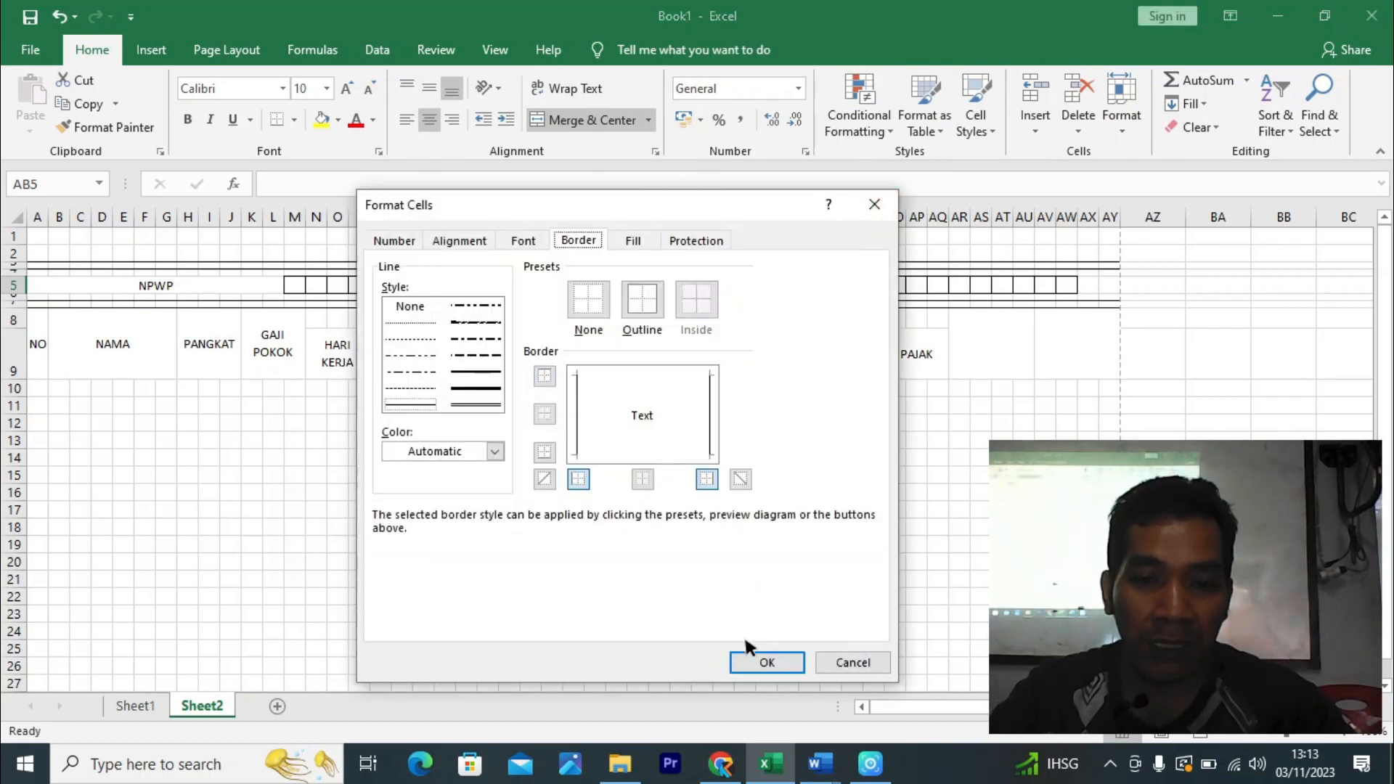
{"action": "left_click", "coordinate": [762, 661]}
{"action": "left_click", "coordinate": [1000, 388]}
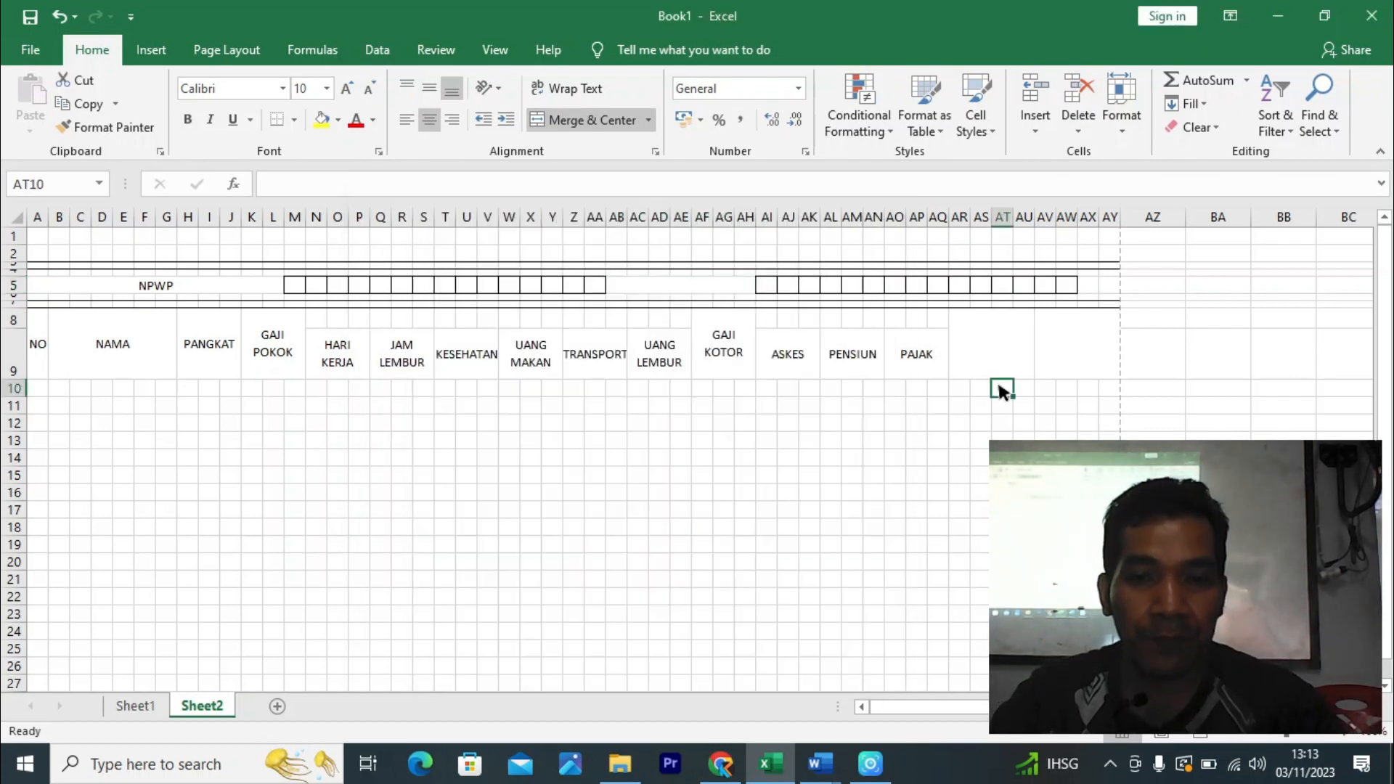
- Type NOMOR INDUK into the merged AB5 cell
{"action": "left_click", "coordinate": [711, 284]}
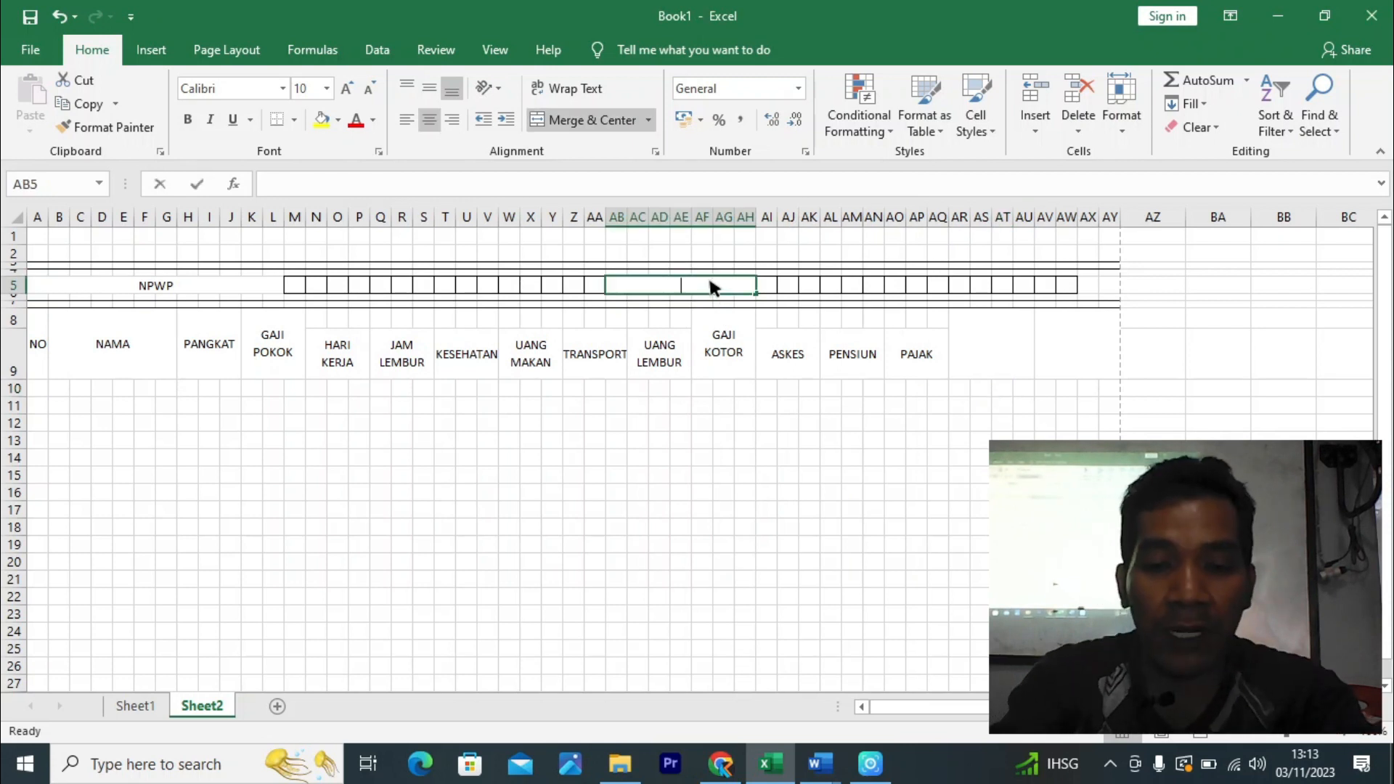
{"action": "type", "text": "NOMOR IN"}
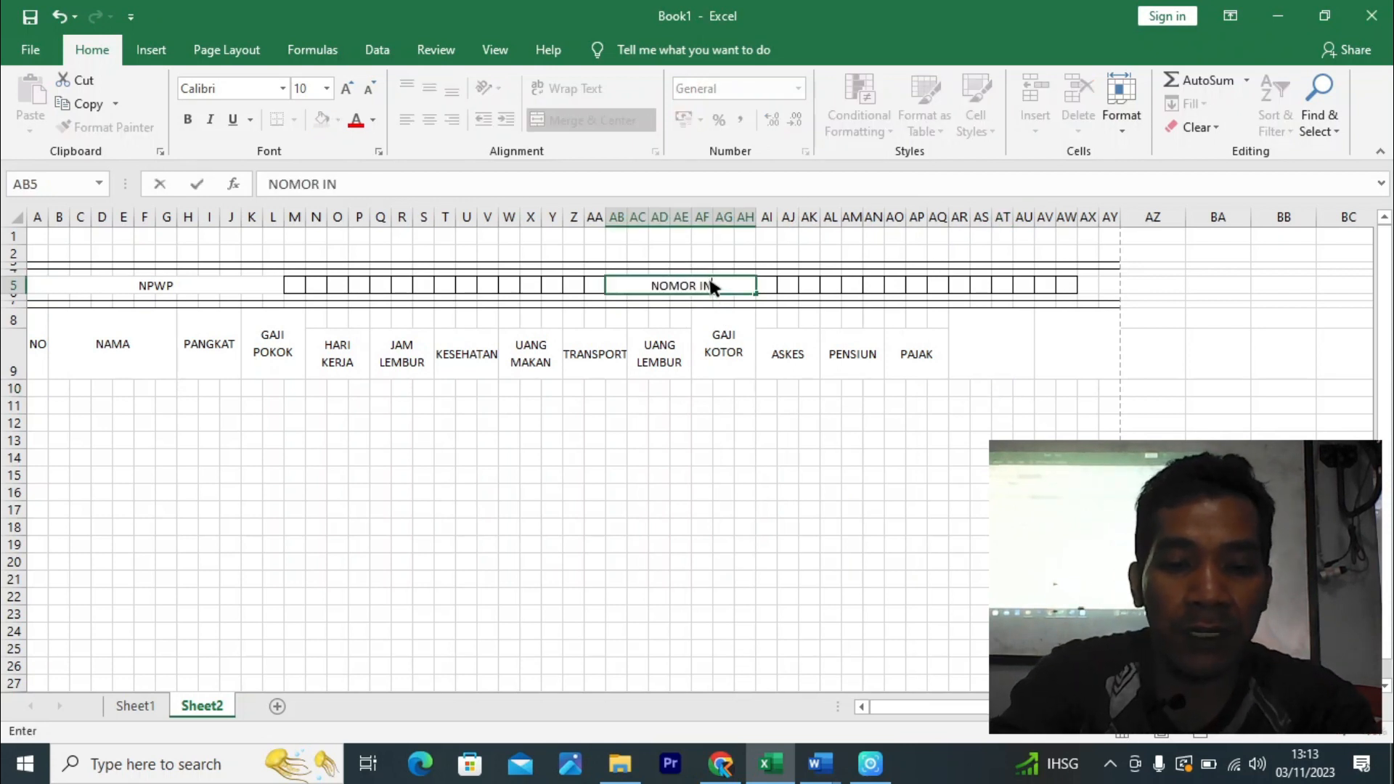
{"action": "type", "text": "DUK"}
{"action": "key", "text": "Return"}
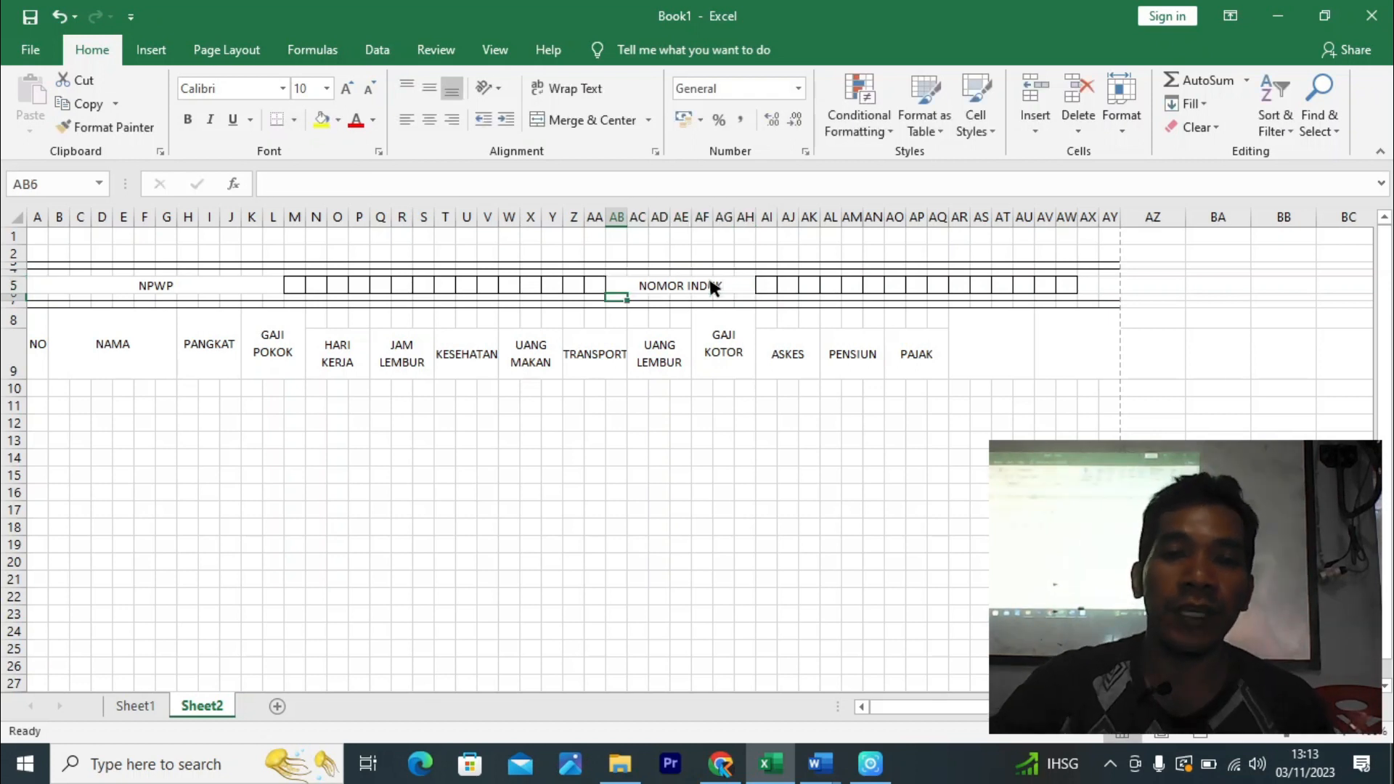
{"action": "left_click", "coordinate": [639, 423]}
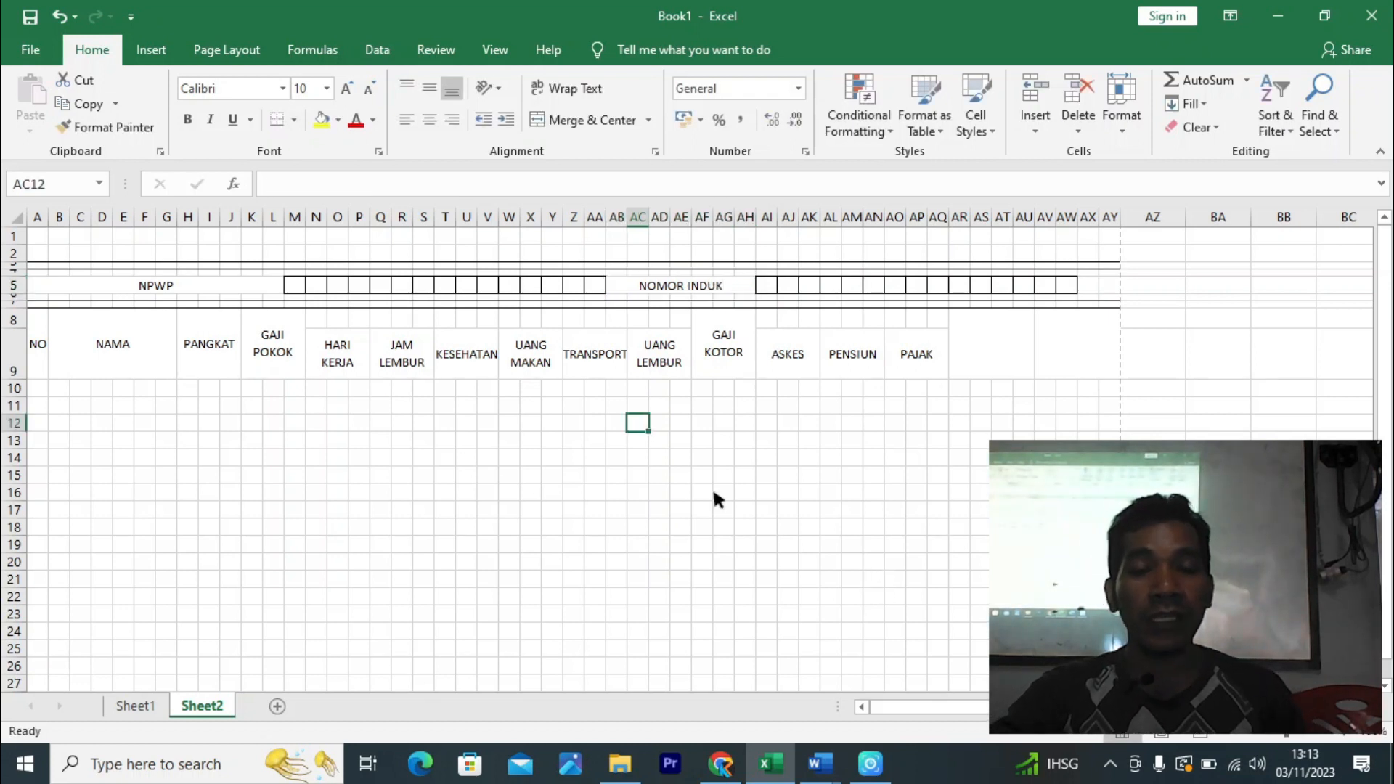
{"action": "left_click", "coordinate": [34, 394]}
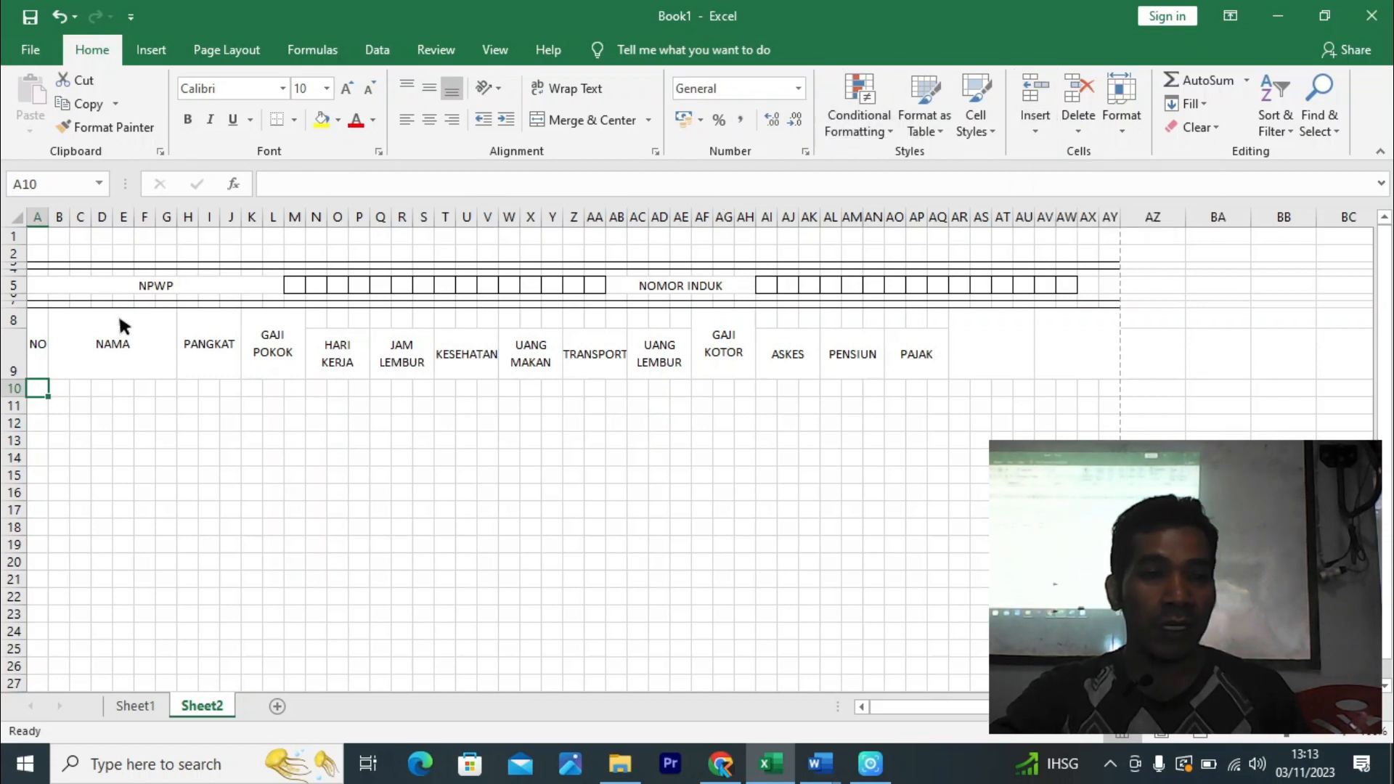
- Number row 10: 1 in A10, 2 in merged B10:G10, 3 in merged H10:J10
{"action": "type", "text": "1"}
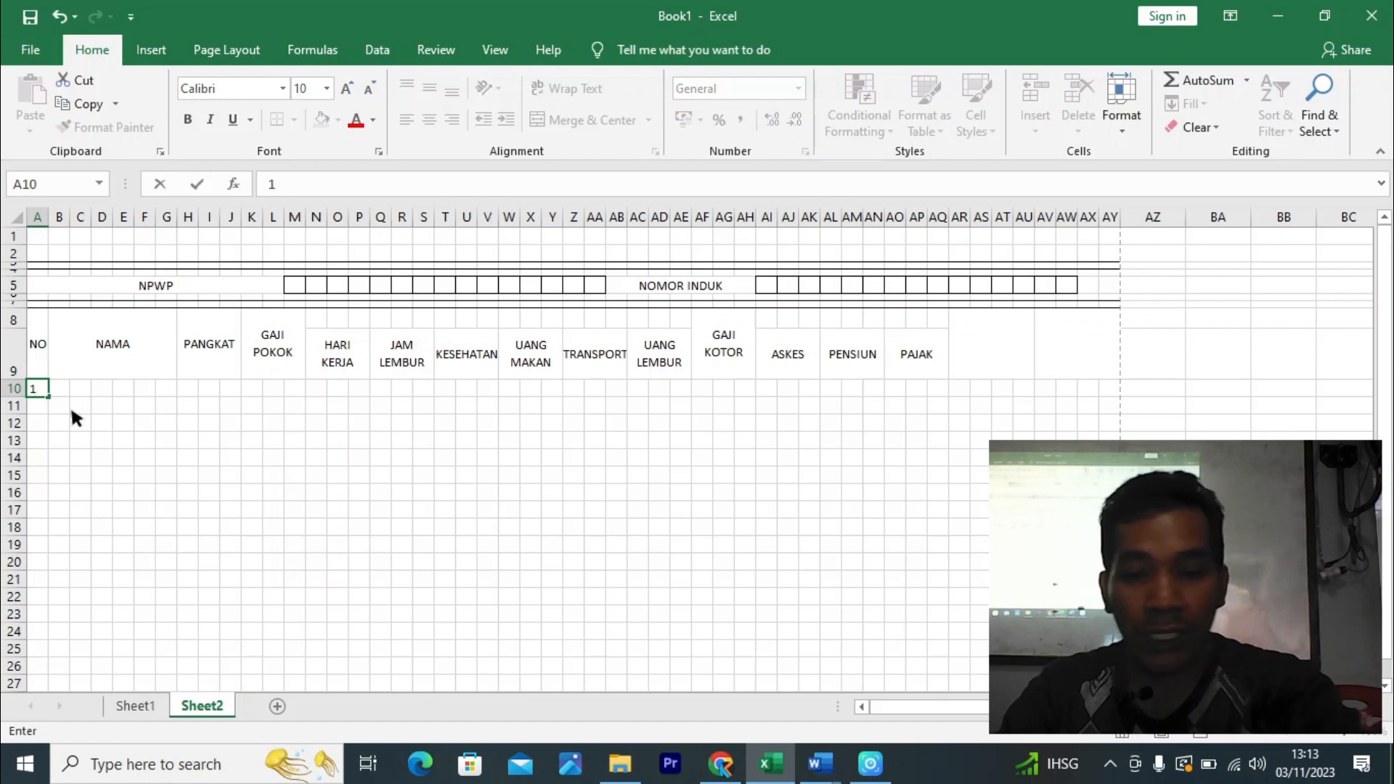
{"action": "left_click", "coordinate": [62, 388]}
{"action": "left_click_drag", "start_coordinate": [58, 385], "coordinate": [166, 392]}
{"action": "left_click", "coordinate": [586, 120]}
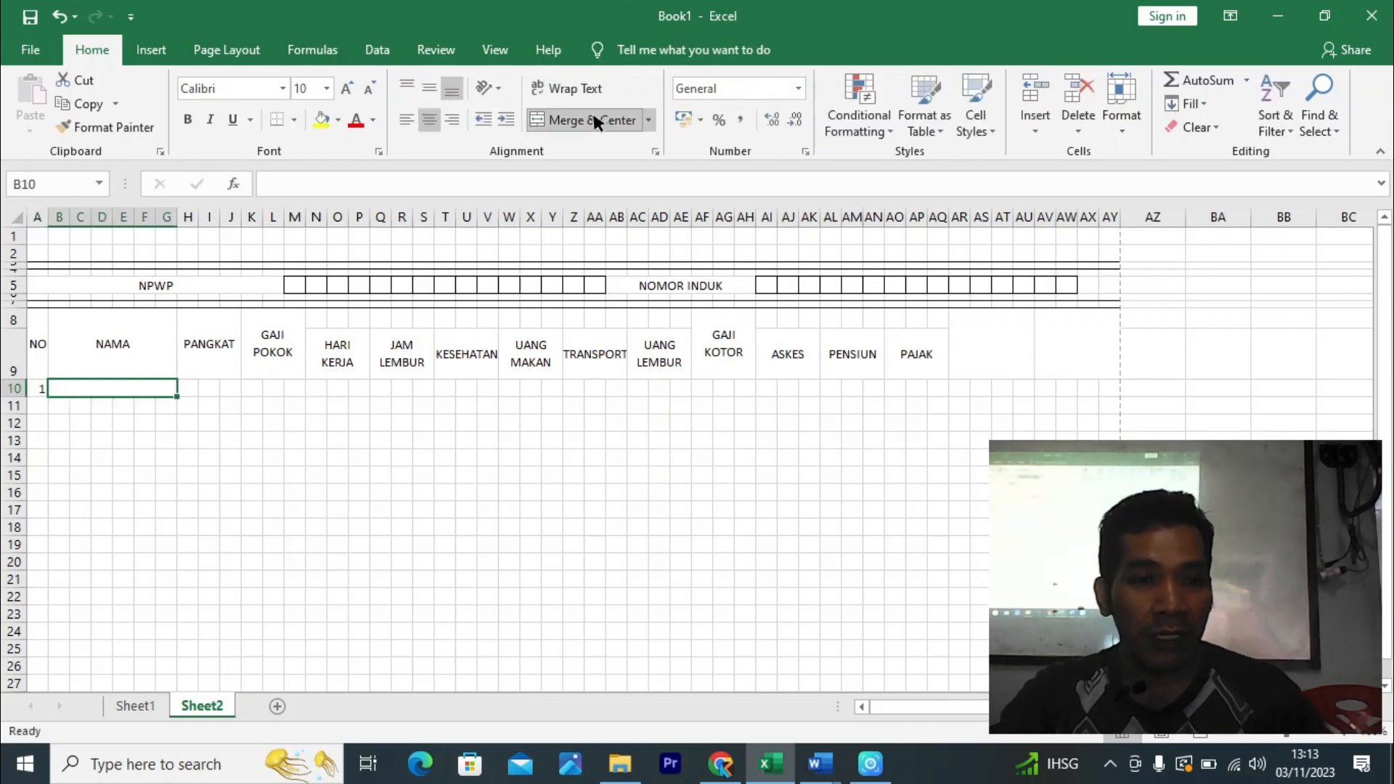
{"action": "type", "text": "2"}
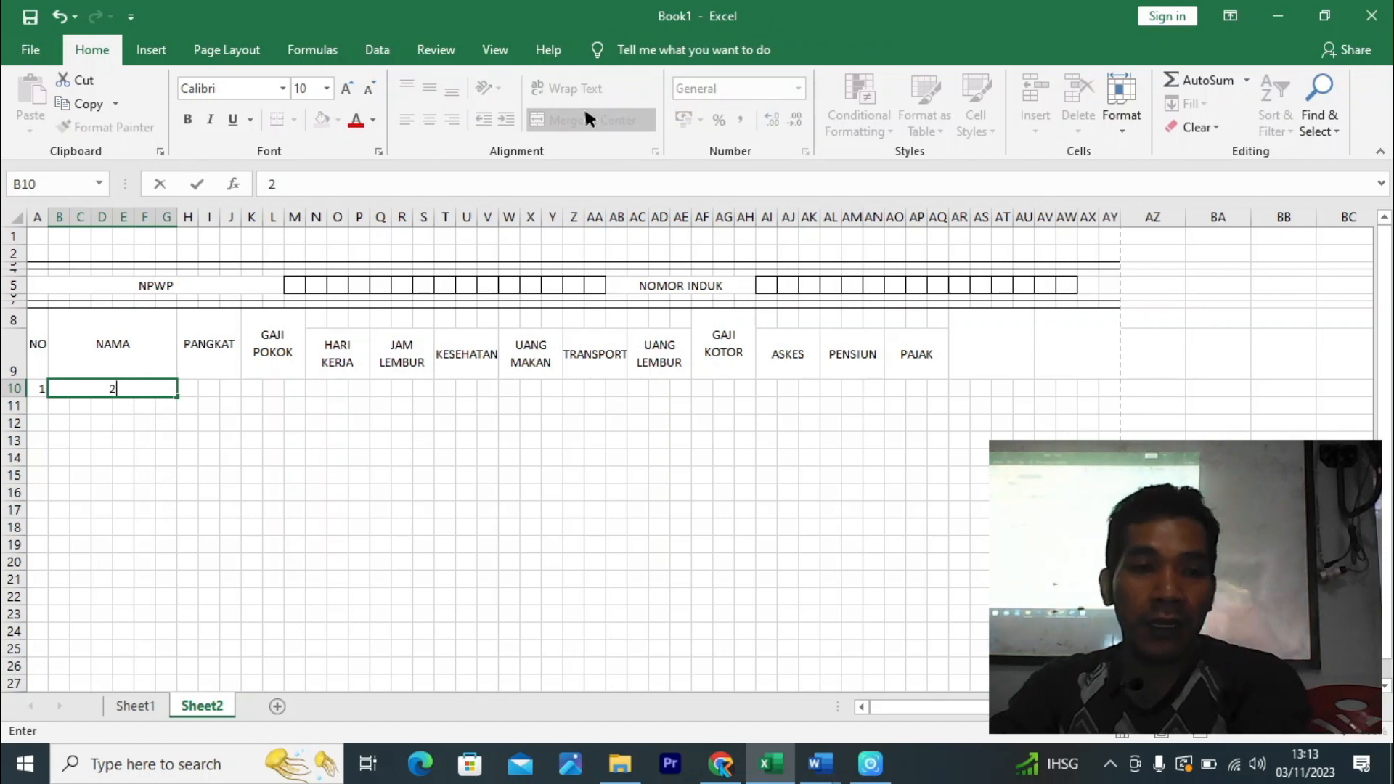
{"action": "left_click_drag", "start_coordinate": [186, 381], "coordinate": [237, 385]}
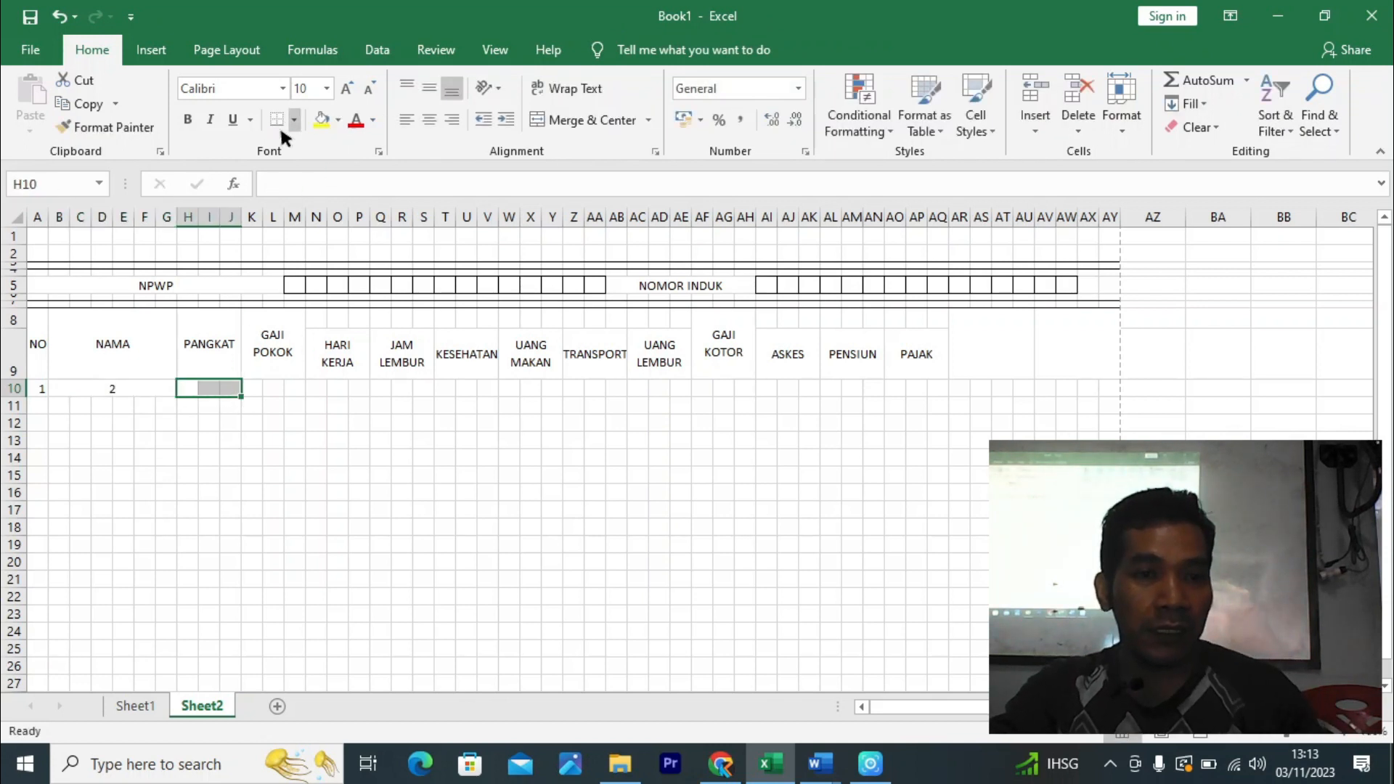
{"action": "left_click", "coordinate": [557, 120]}
{"action": "type", "text": "3"}
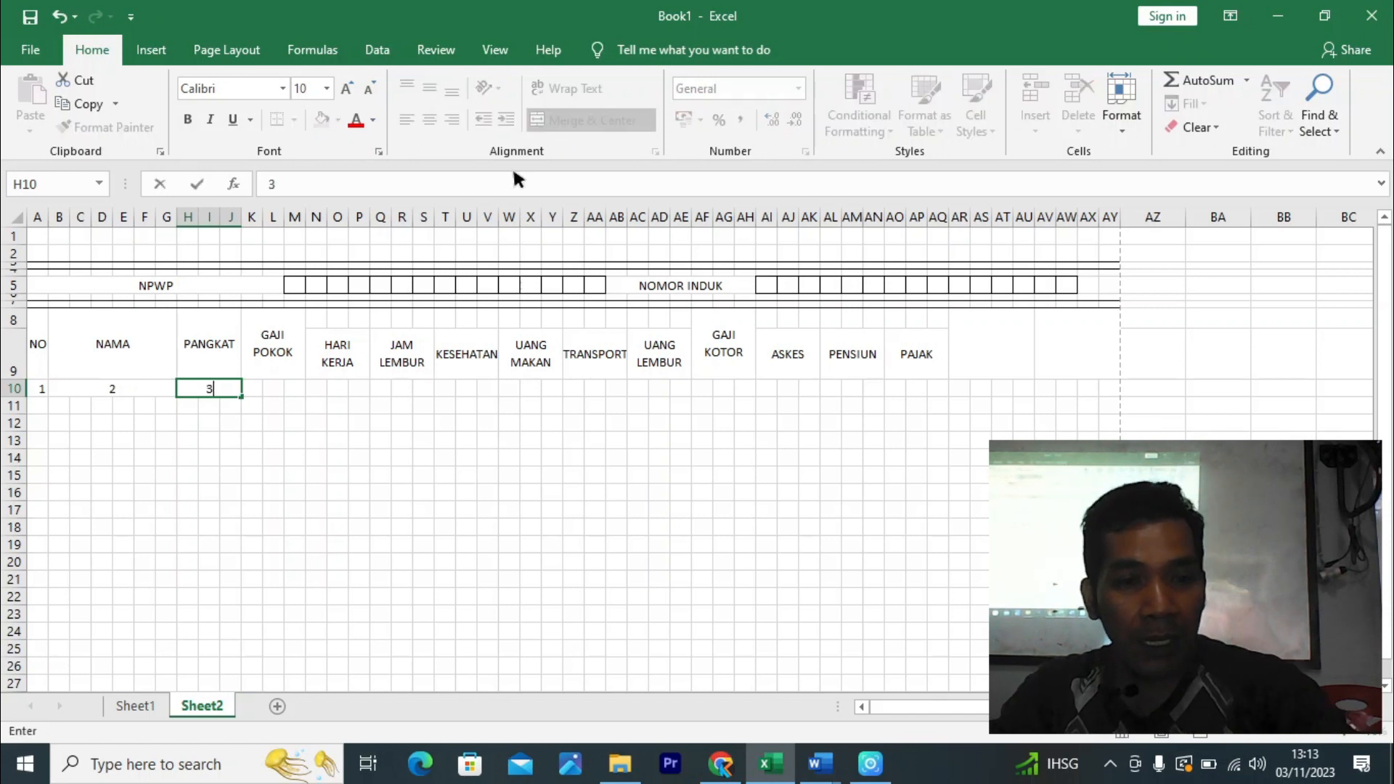
- Fill the numbering along row 10 from H10 through 14 under ASKES
{"action": "left_click", "coordinate": [392, 452]}
{"action": "left_click", "coordinate": [222, 385]}
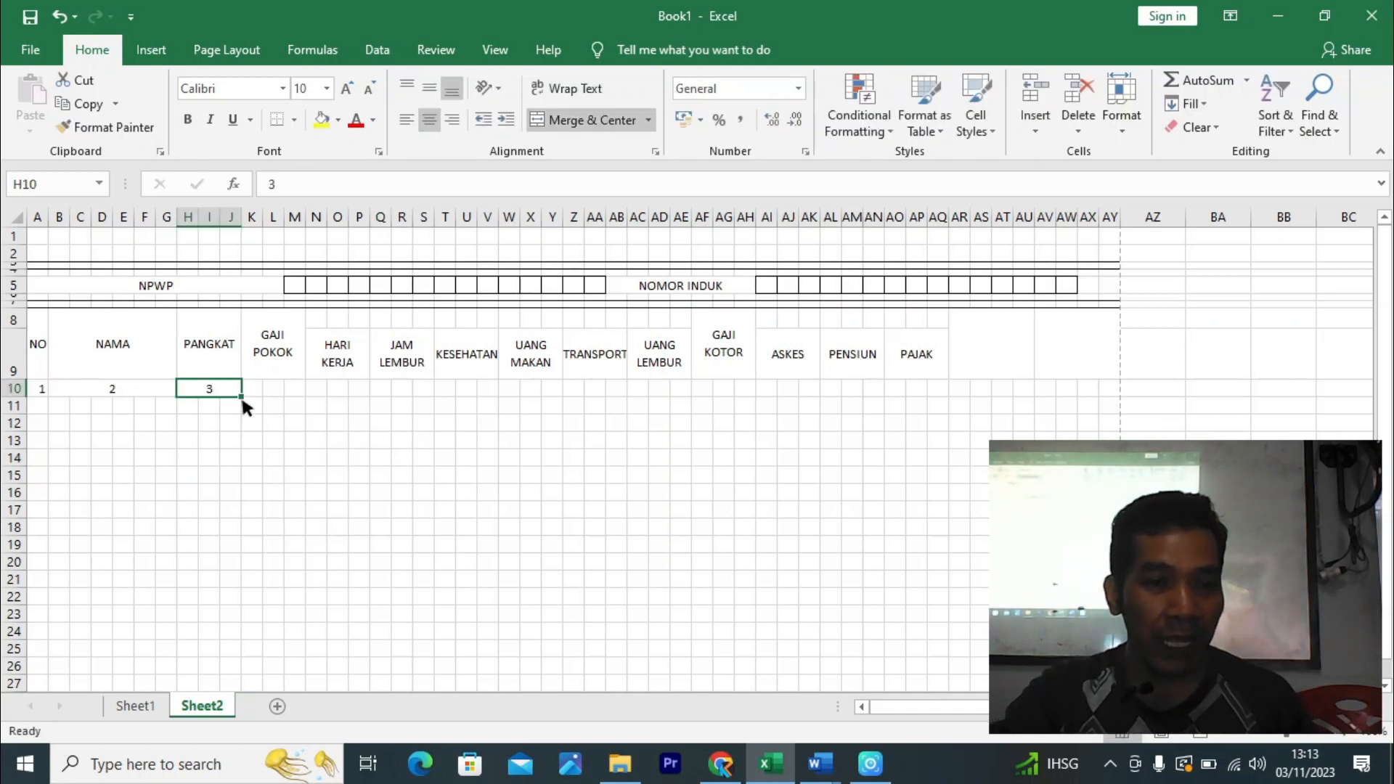
{"action": "left_click_drag", "start_coordinate": [243, 399], "coordinate": [240, 394]}
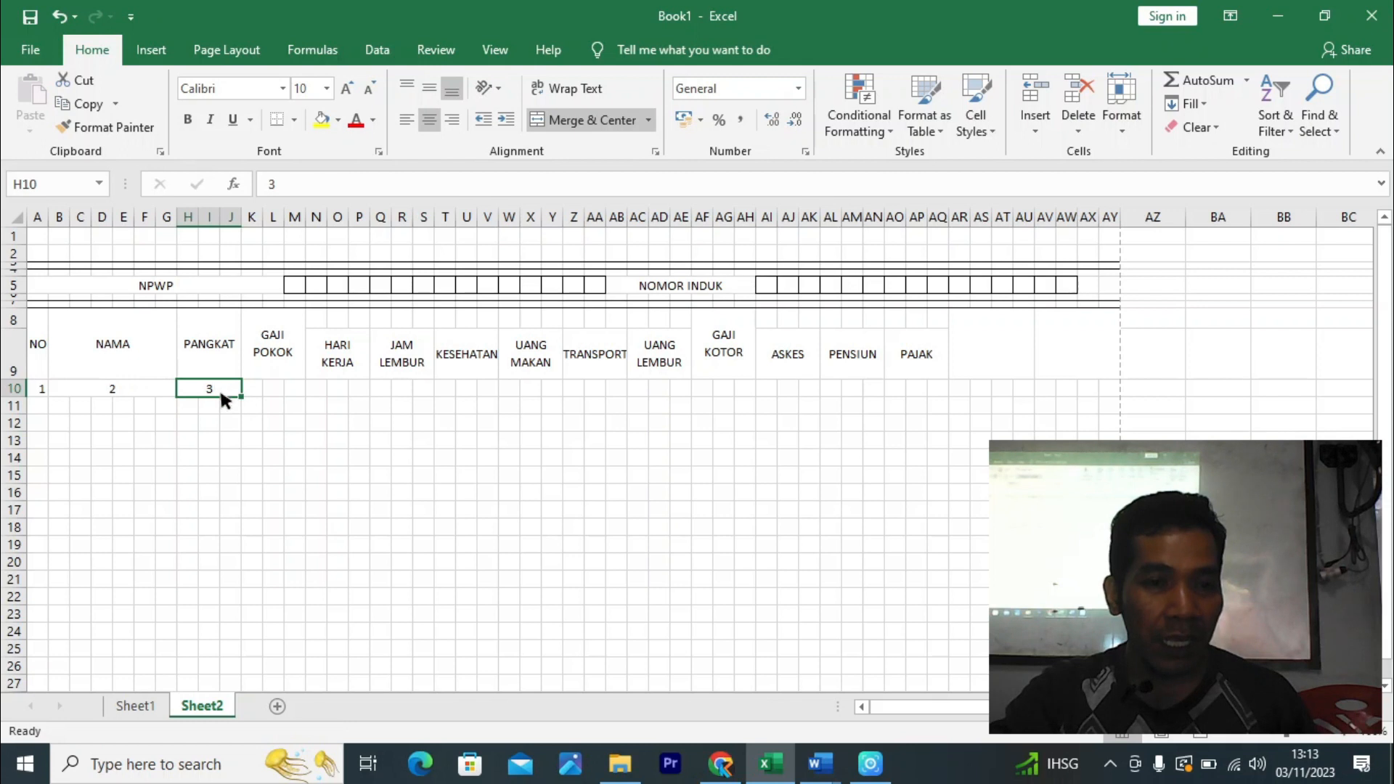
{"action": "left_click", "coordinate": [301, 435]}
{"action": "left_click", "coordinate": [220, 385]}
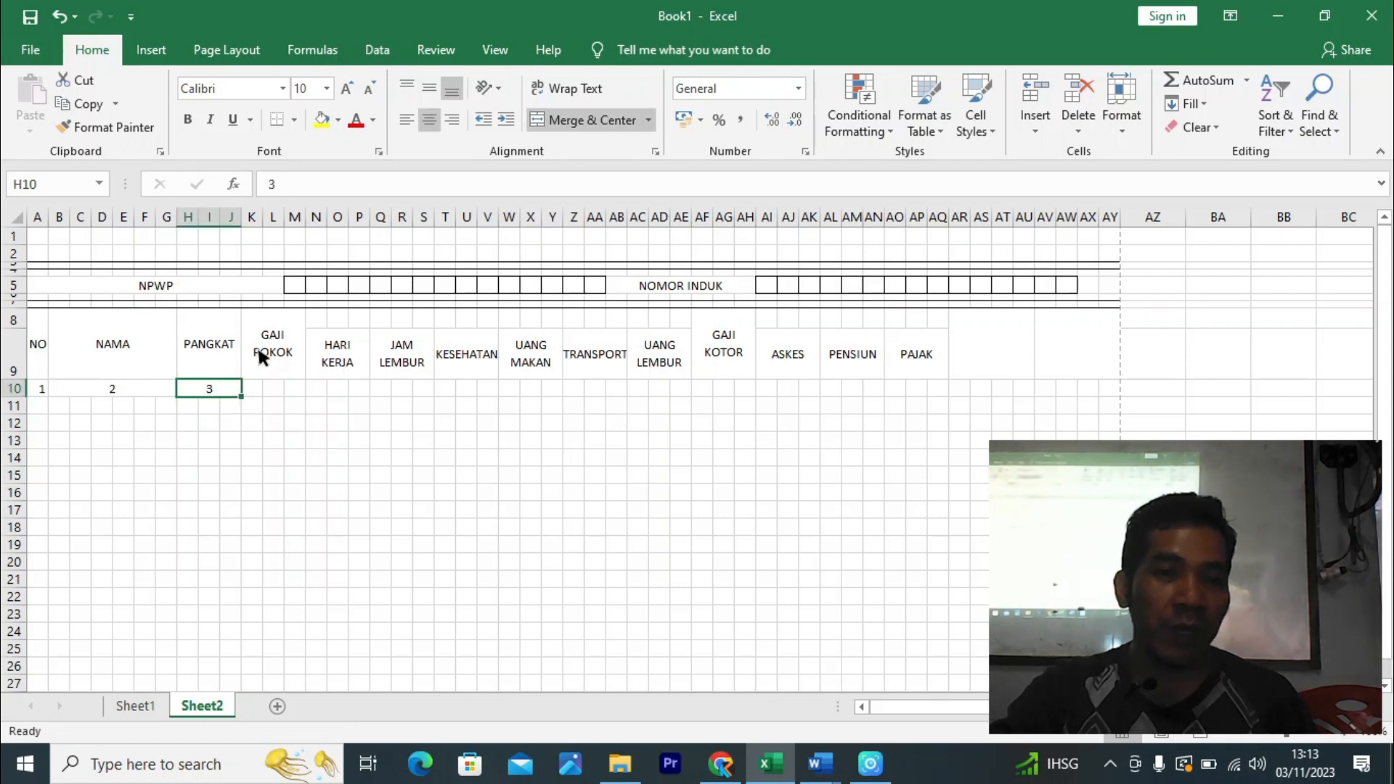
{"action": "left_click", "coordinate": [302, 461]}
{"action": "left_click", "coordinate": [228, 392]}
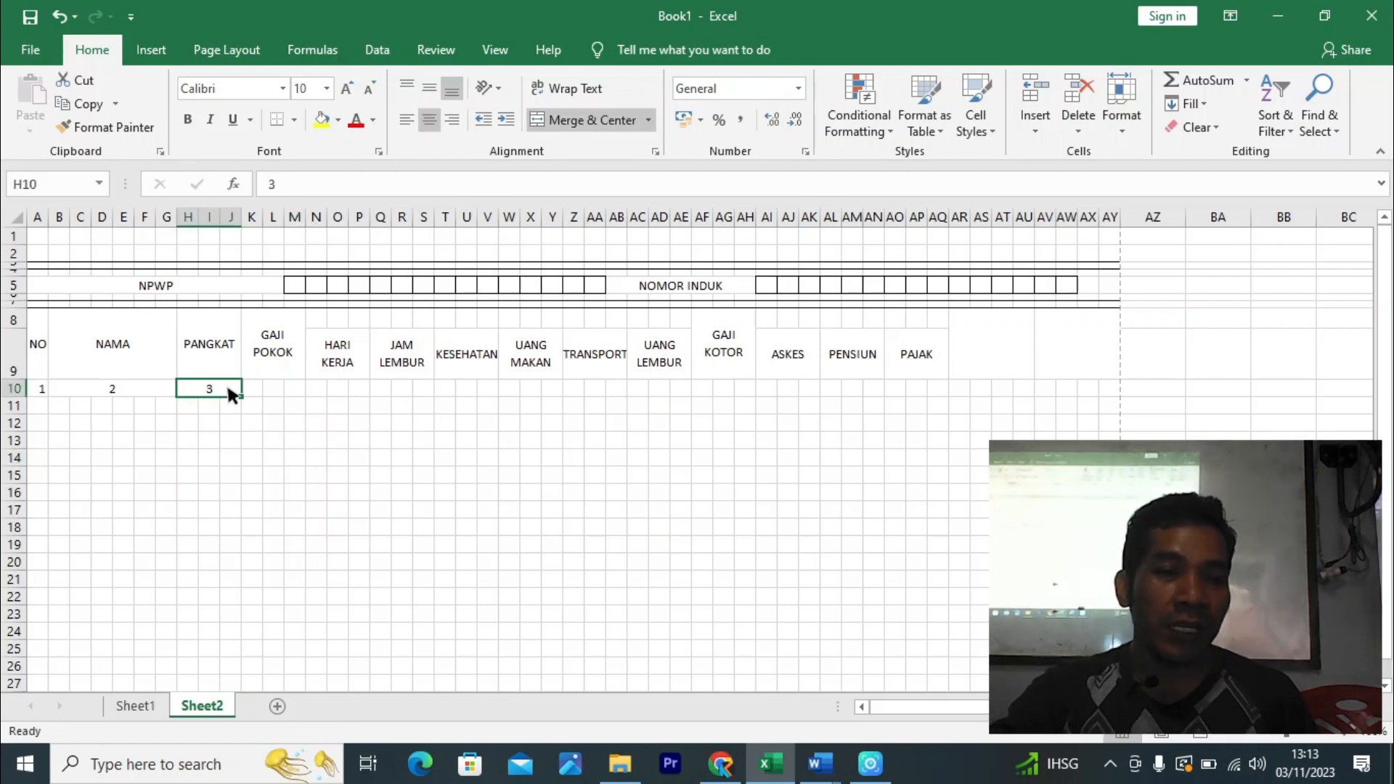
{"action": "left_click_drag", "start_coordinate": [241, 391], "coordinate": [372, 392]}
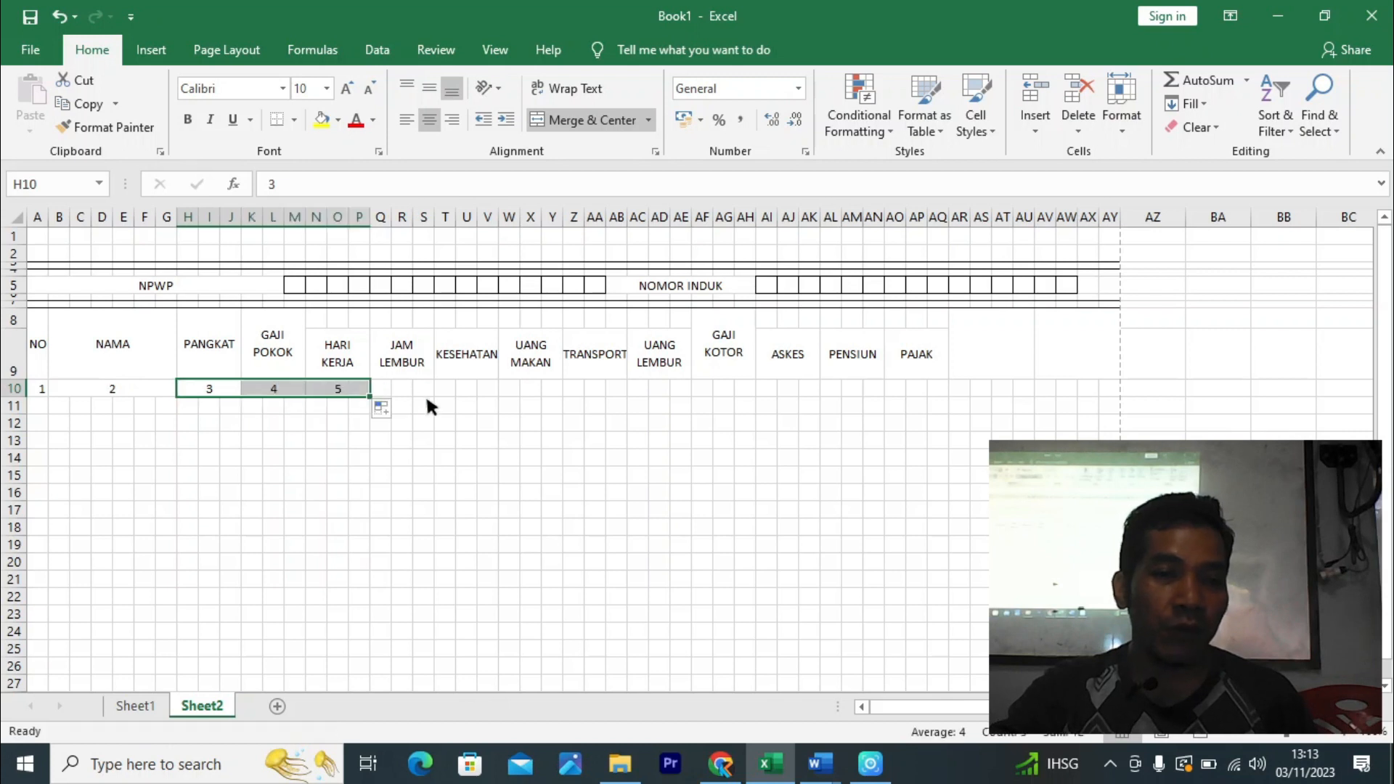
{"action": "left_click", "coordinate": [462, 468]}
{"action": "key", "text": "ctrl+z"}
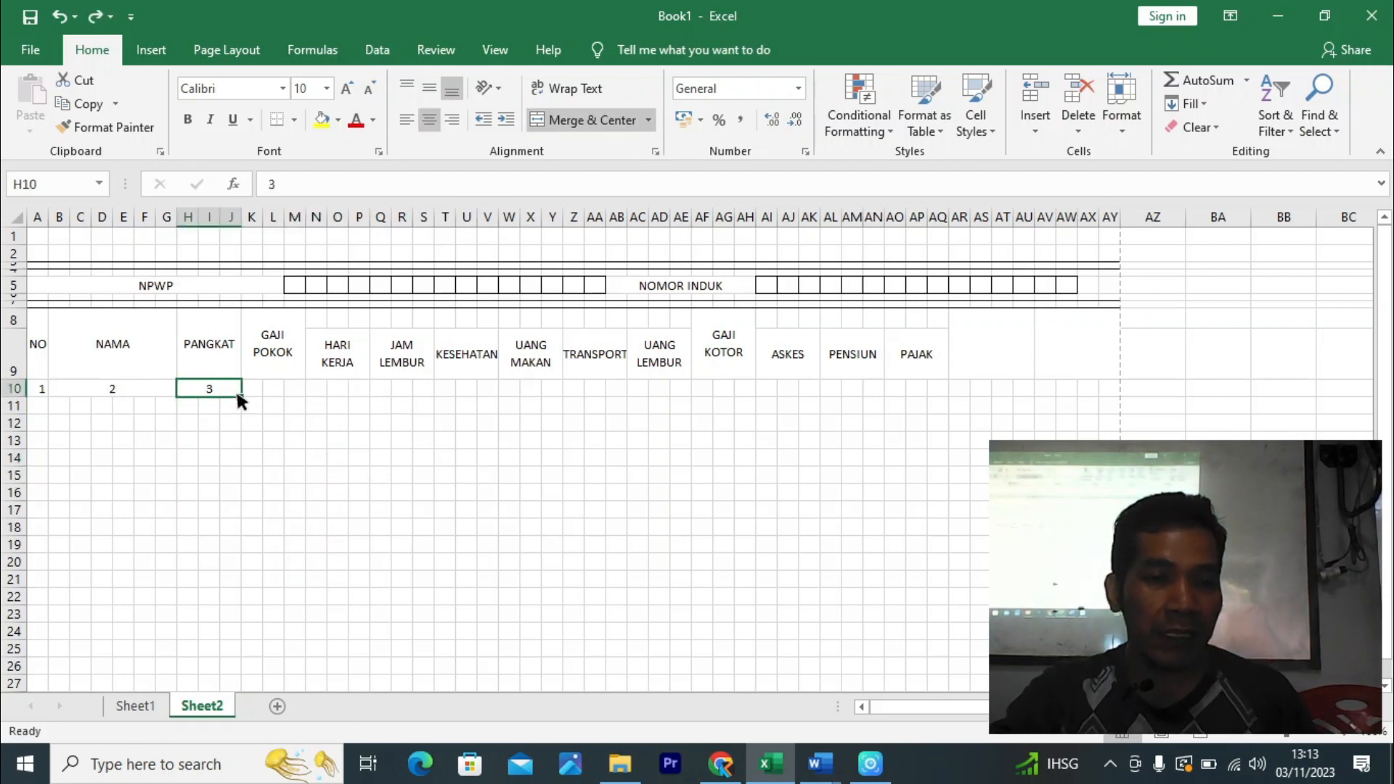
{"action": "left_click_drag", "start_coordinate": [238, 393], "coordinate": [1034, 381]}
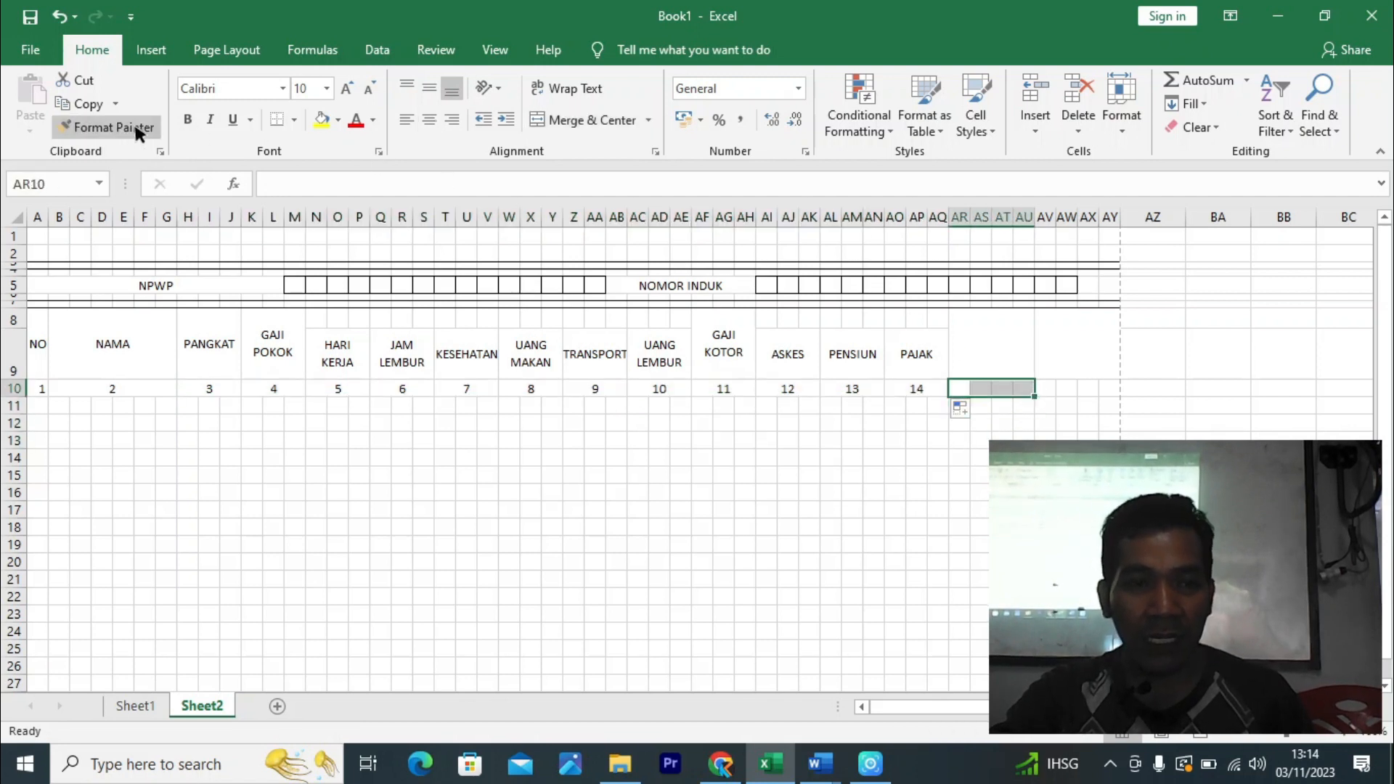
- Merge AR10:AU10 with 15, then fill 16 into AV10:AY10
{"action": "left_click", "coordinate": [589, 118]}
{"action": "type", "text": "15"}
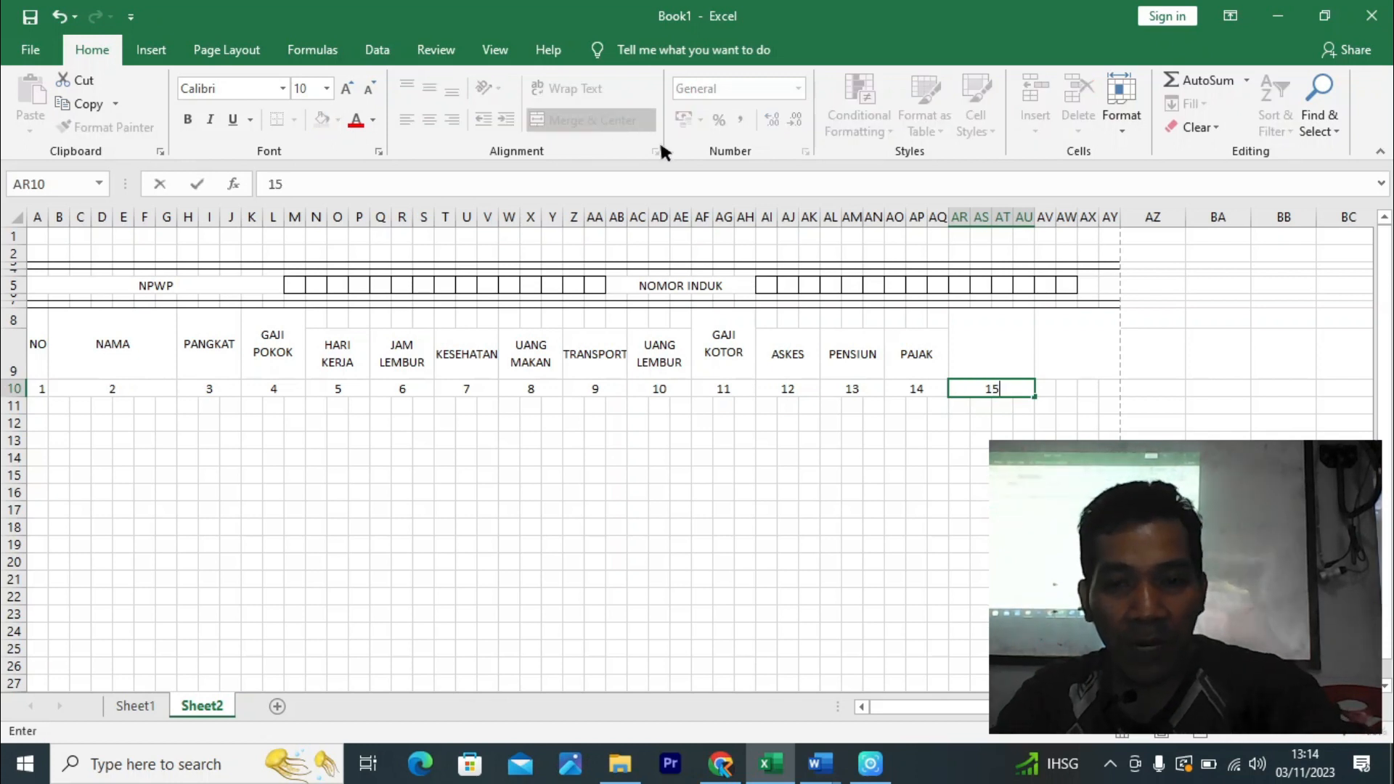
{"action": "left_click_drag", "start_coordinate": [1034, 391], "coordinate": [1080, 387]}
{"action": "left_click", "coordinate": [1088, 492]}
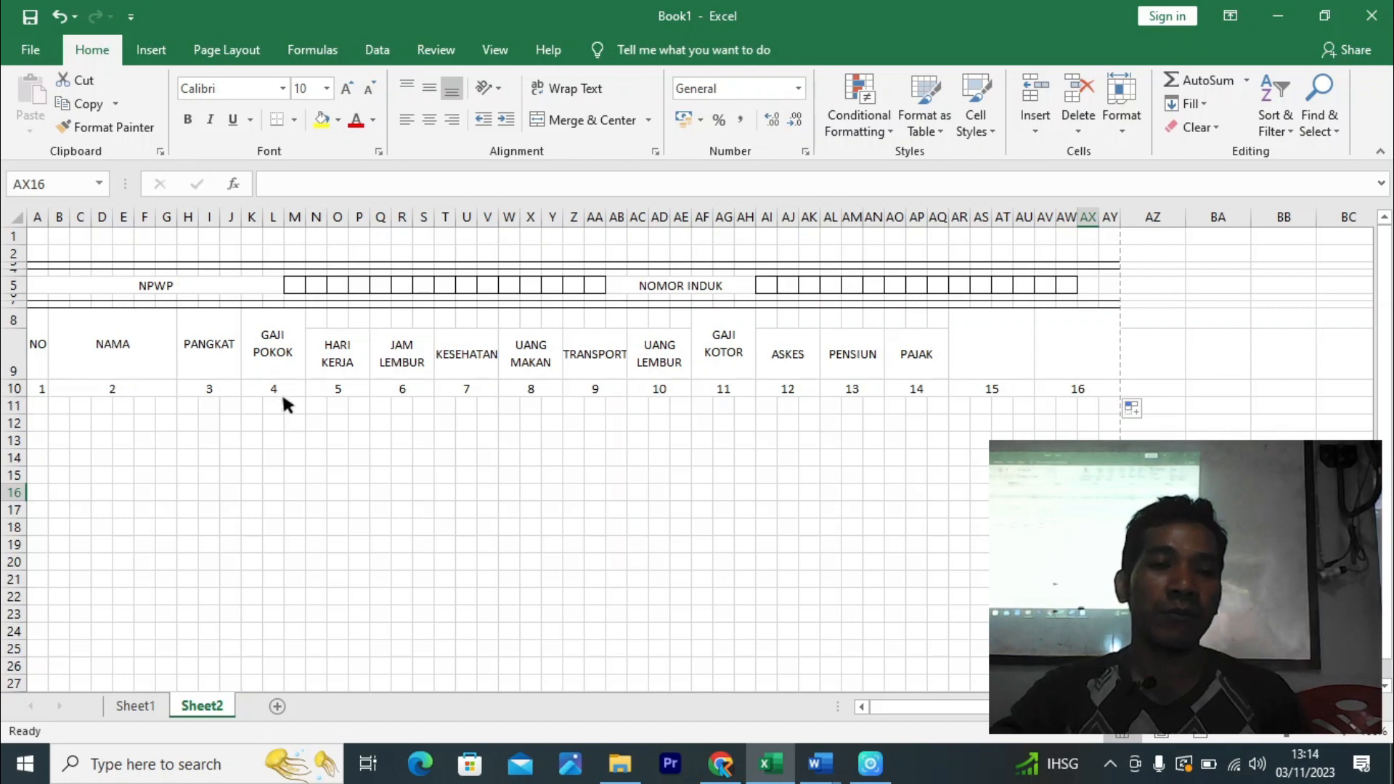
- Apply Outline and Inside borders to the header block A8:AY10
{"action": "left_click_drag", "start_coordinate": [34, 384], "coordinate": [1109, 347]}
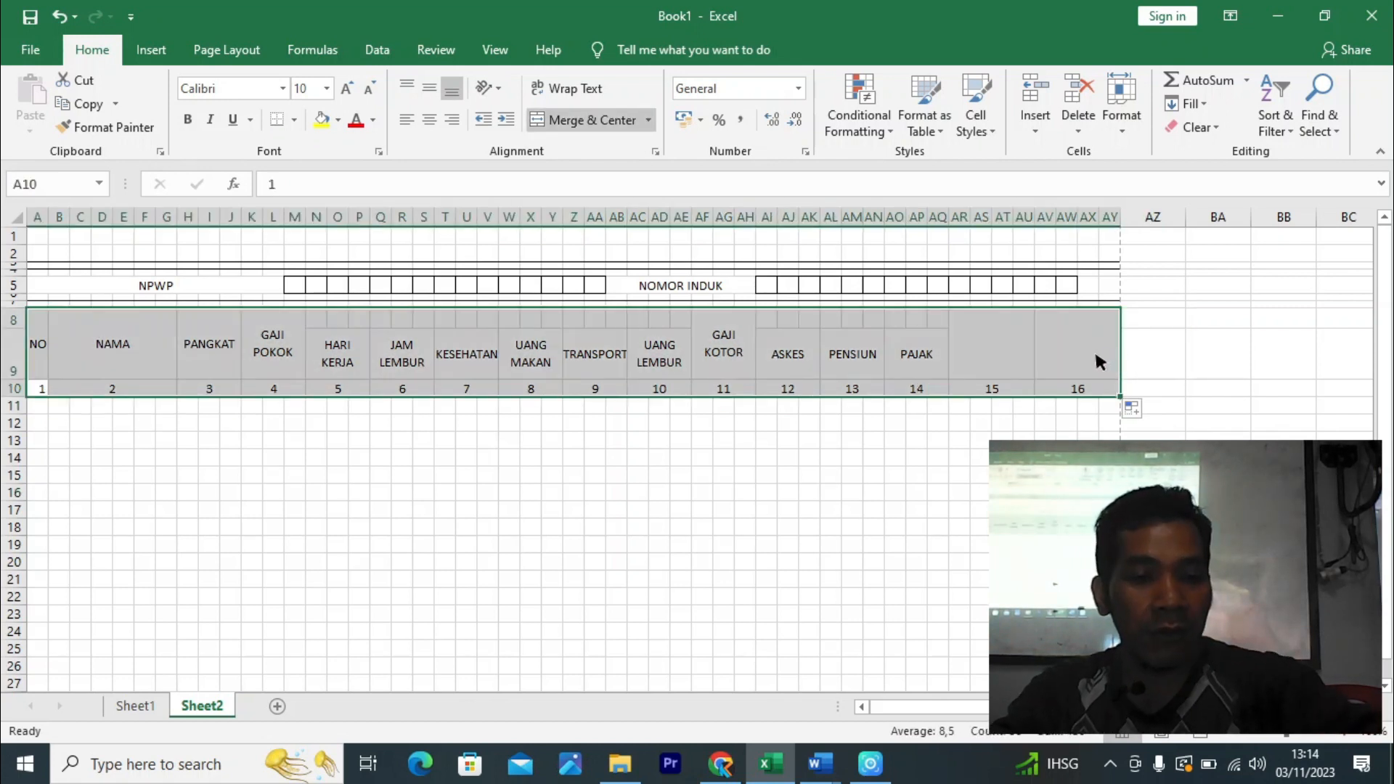
{"action": "key", "text": "ctrl+1"}
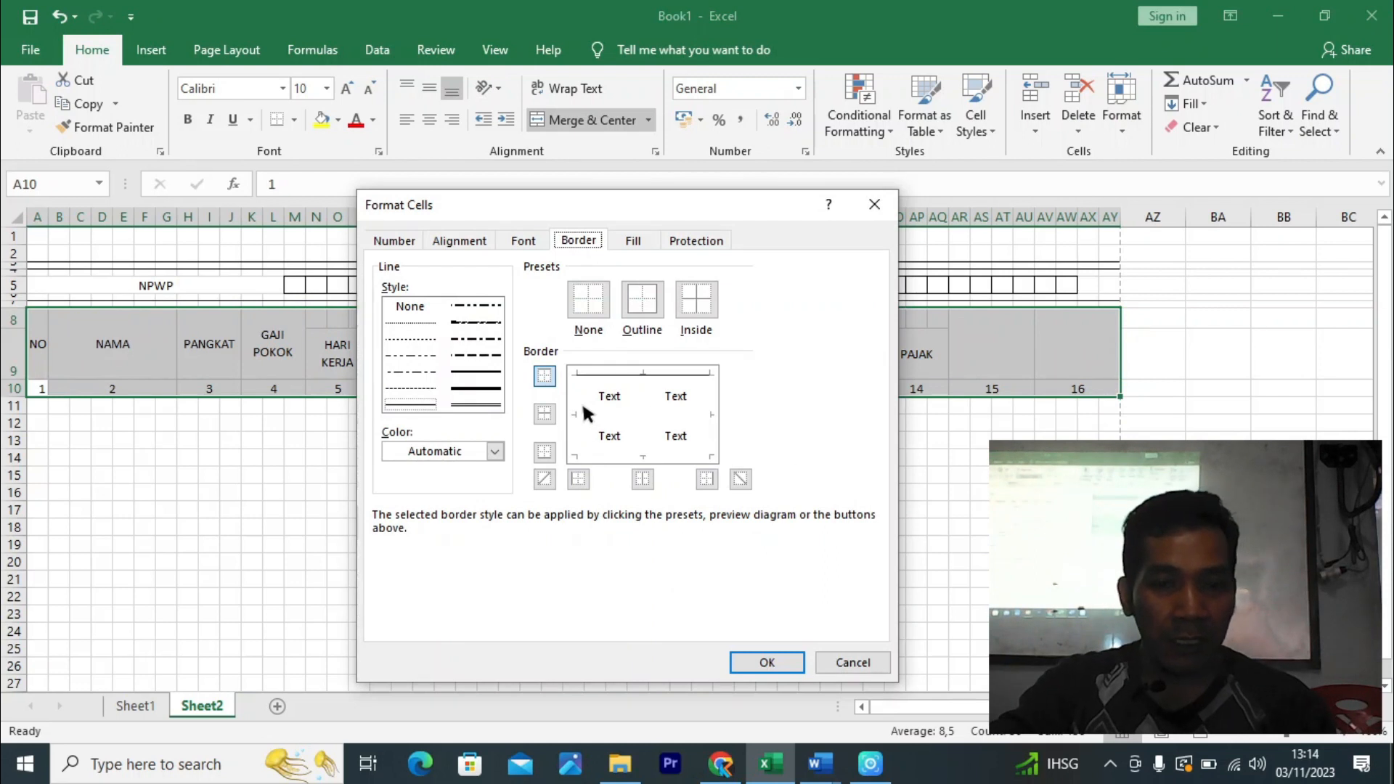
{"action": "left_click", "coordinate": [639, 301]}
{"action": "left_click", "coordinate": [681, 303]}
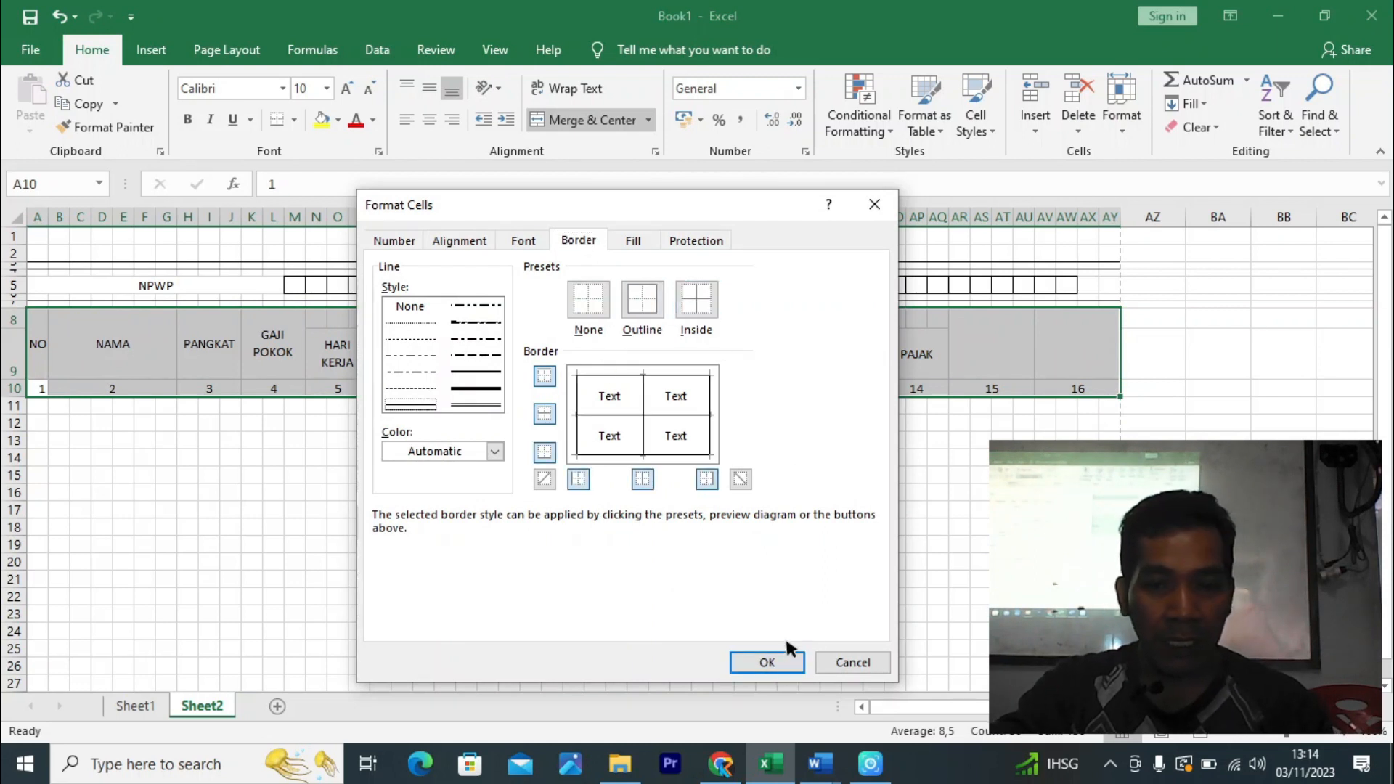
{"action": "left_click", "coordinate": [791, 660]}
{"action": "left_click", "coordinate": [841, 508]}
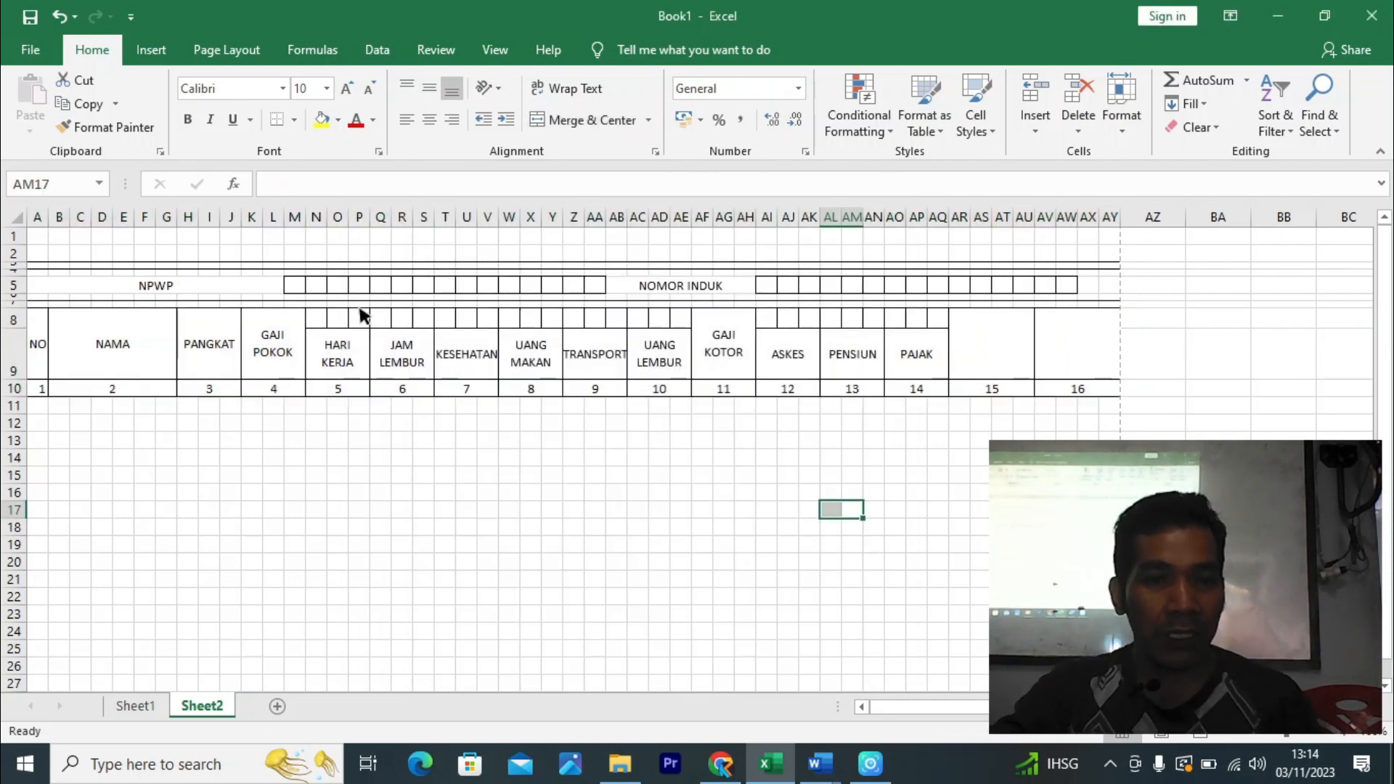
{"action": "left_click", "coordinate": [320, 318]}
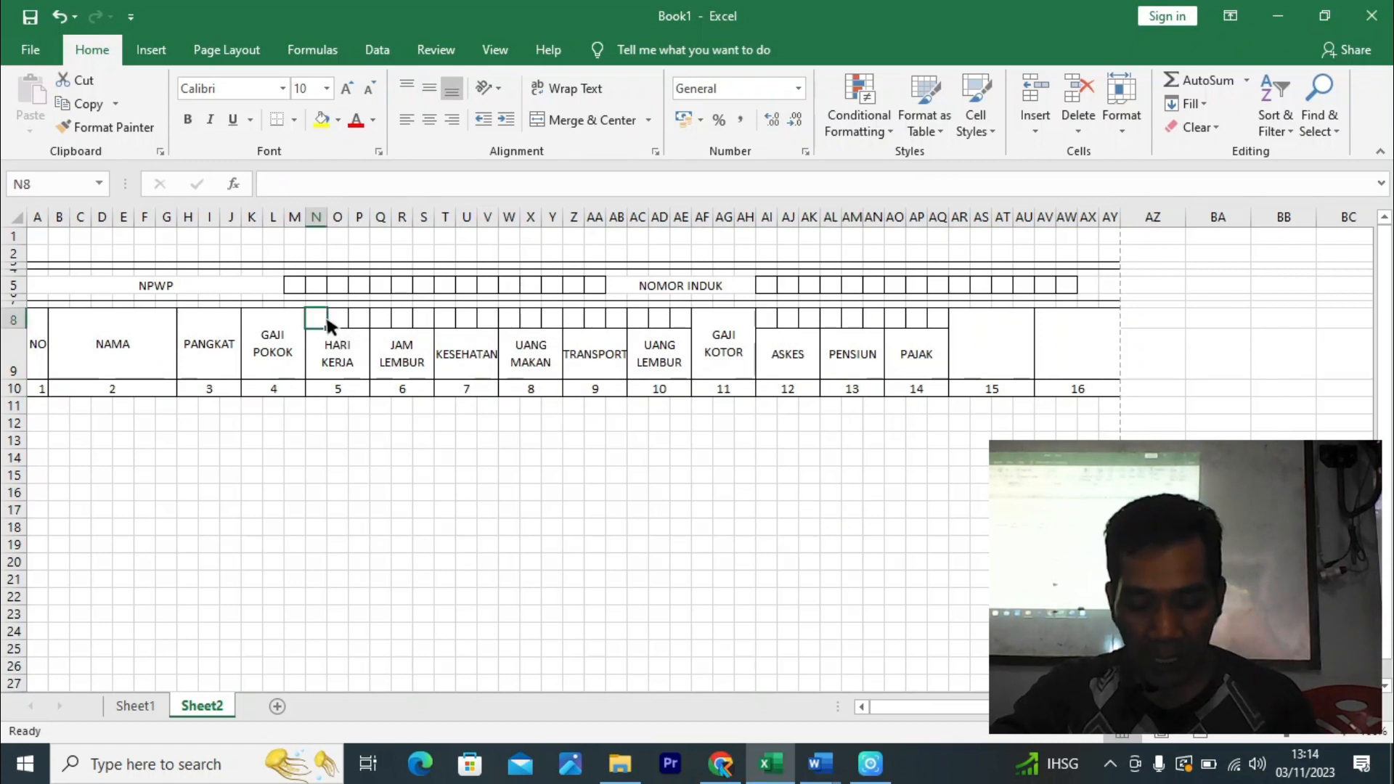
- Merge the row 8 cells above the JUMLAH, TUNJANGAN and POTONGAN sub-column groups
{"action": "left_click_drag", "start_coordinate": [327, 320], "coordinate": [682, 320]}
{"action": "left_click", "coordinate": [595, 120]}
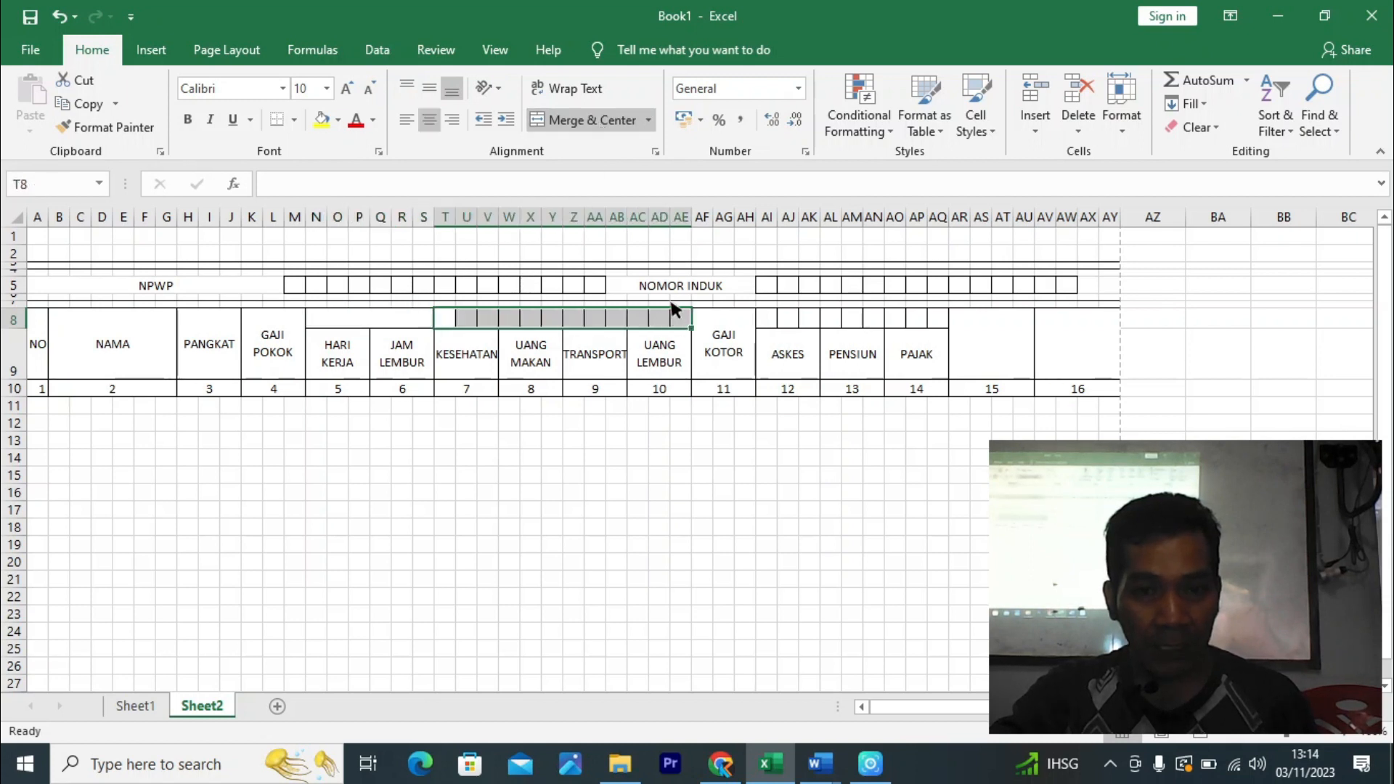
{"action": "left_click", "coordinate": [571, 125]}
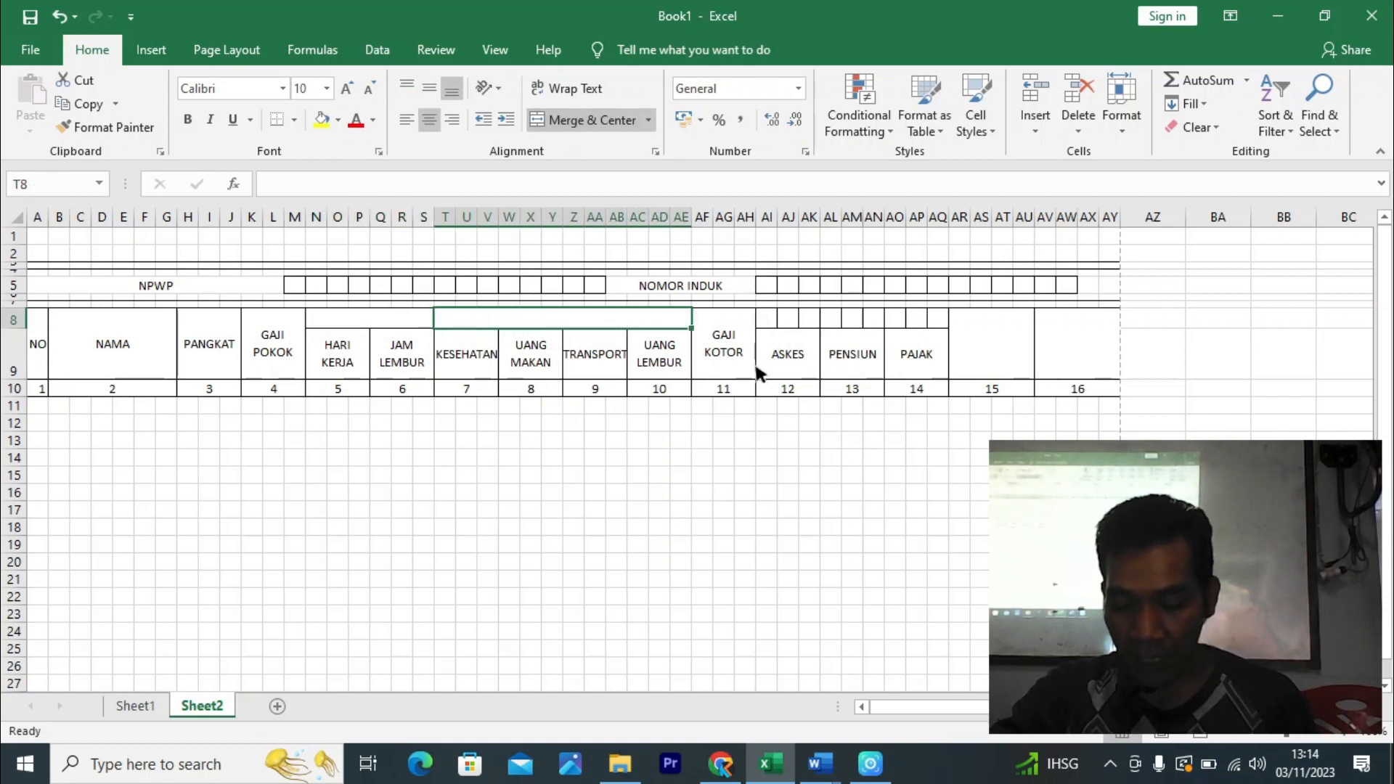
{"action": "left_click_drag", "start_coordinate": [775, 319], "coordinate": [944, 324]}
{"action": "left_click", "coordinate": [588, 120]}
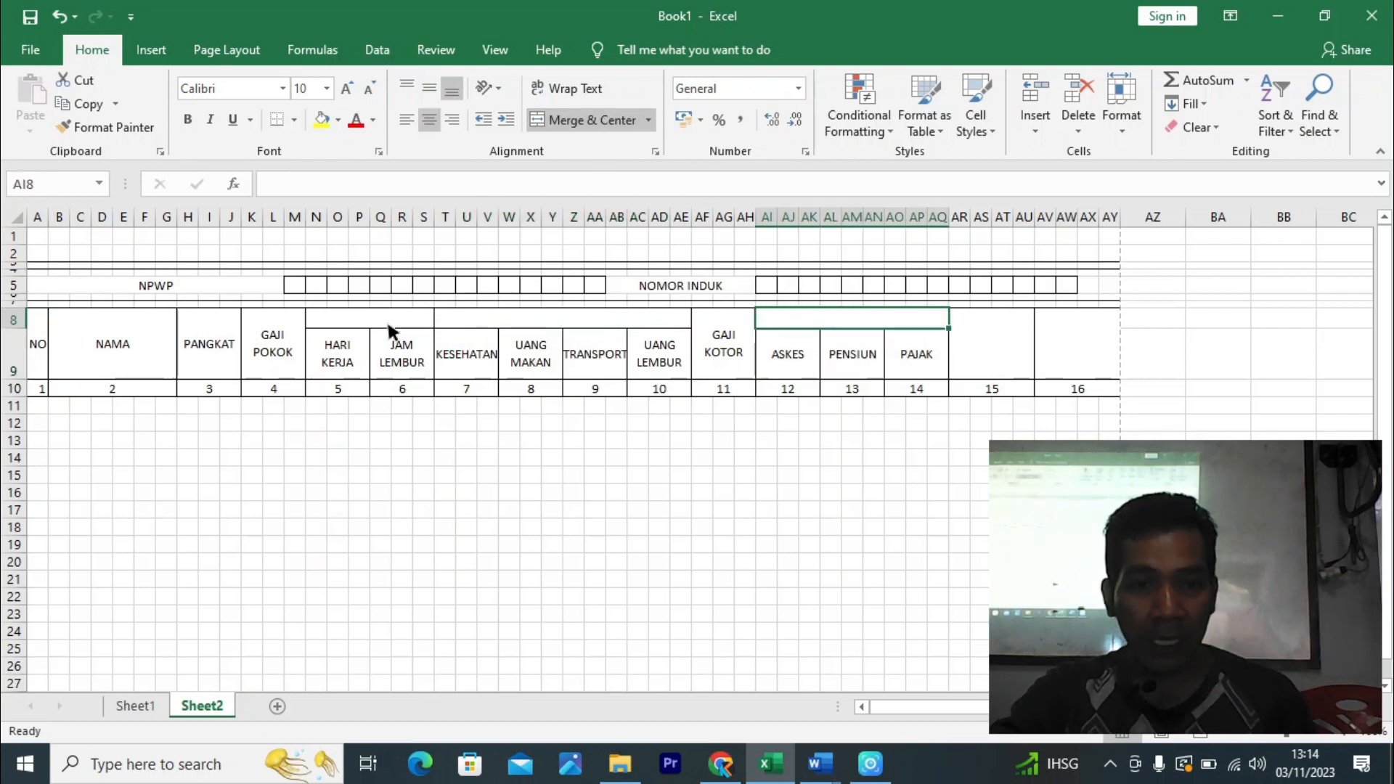
- Enter the headings JUMLAH, TUNJANGAN and POTONGAN into the merged row 8 cells
{"action": "left_click", "coordinate": [380, 325]}
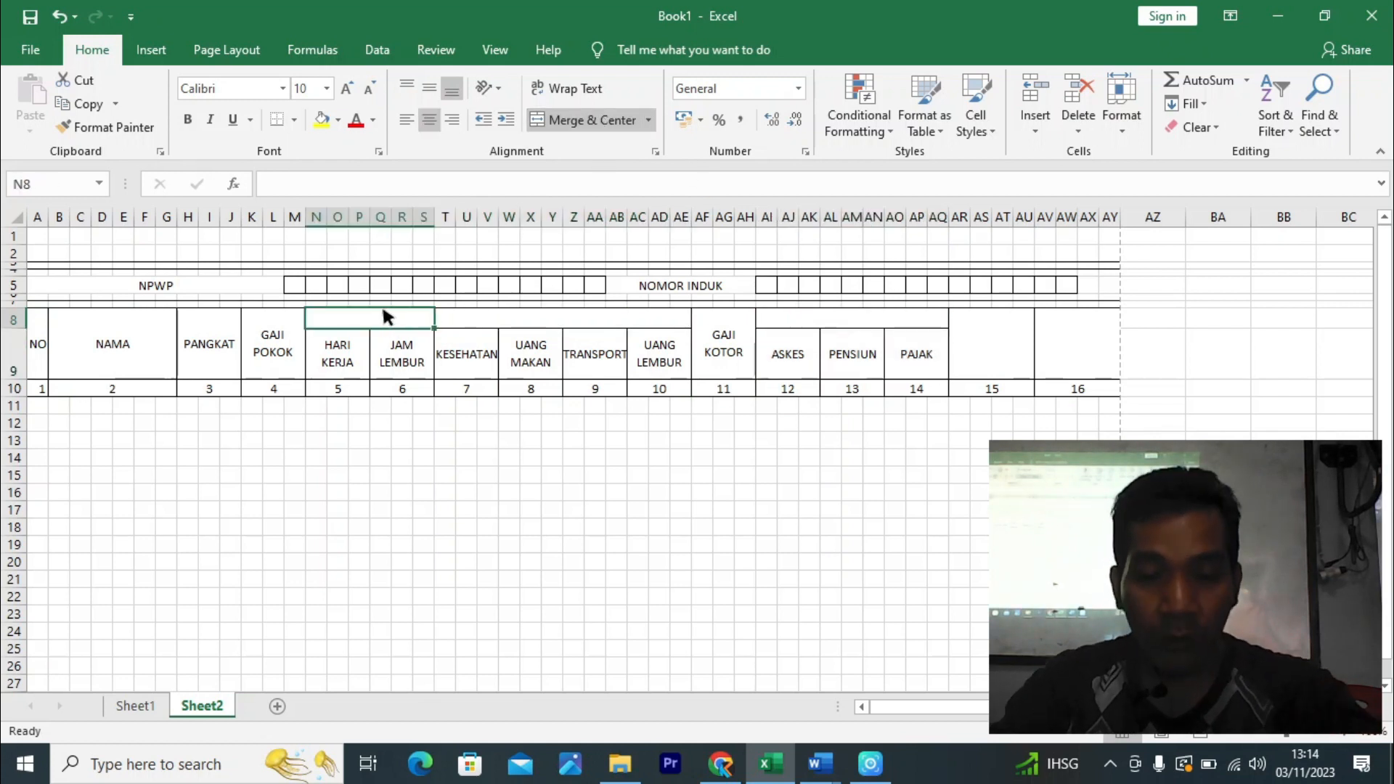
{"action": "type", "text": "JUMLAH"}
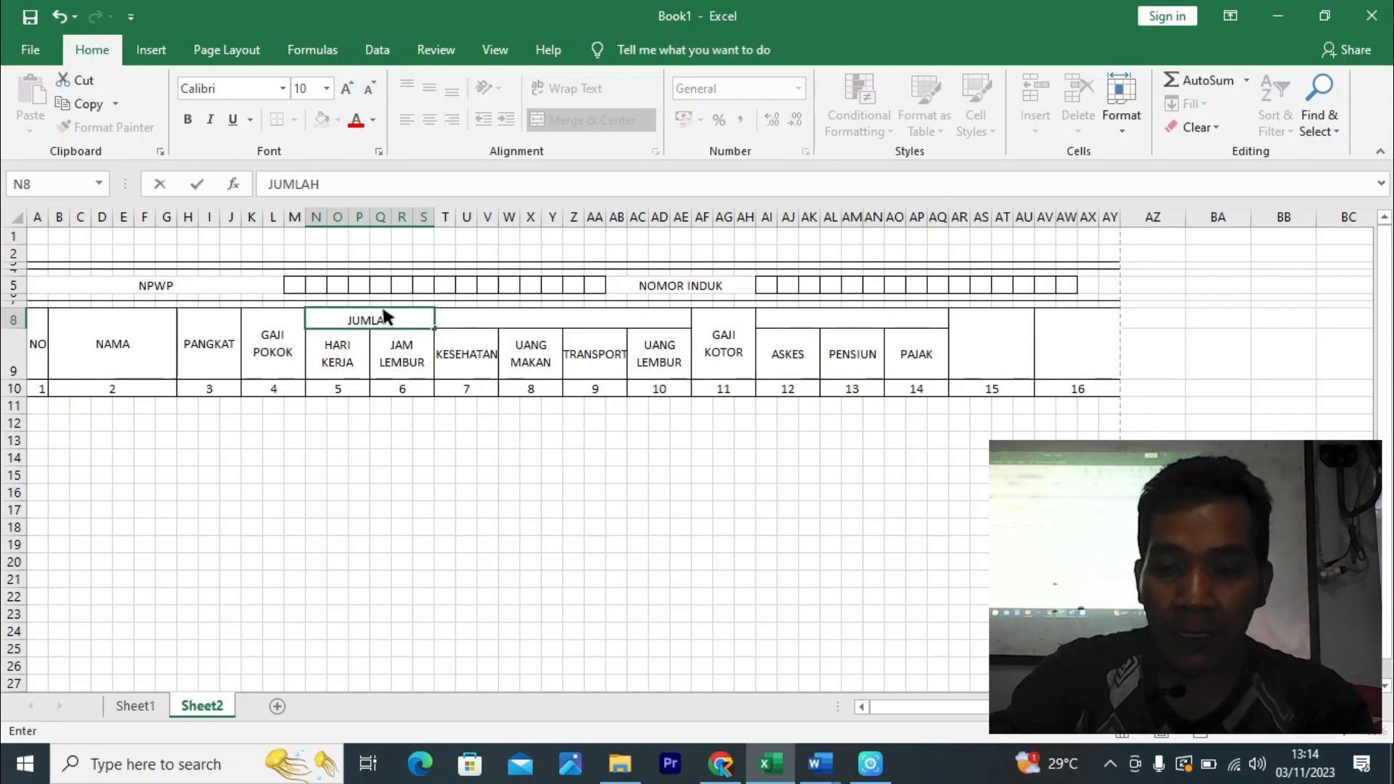
{"action": "key", "text": "Tab"}
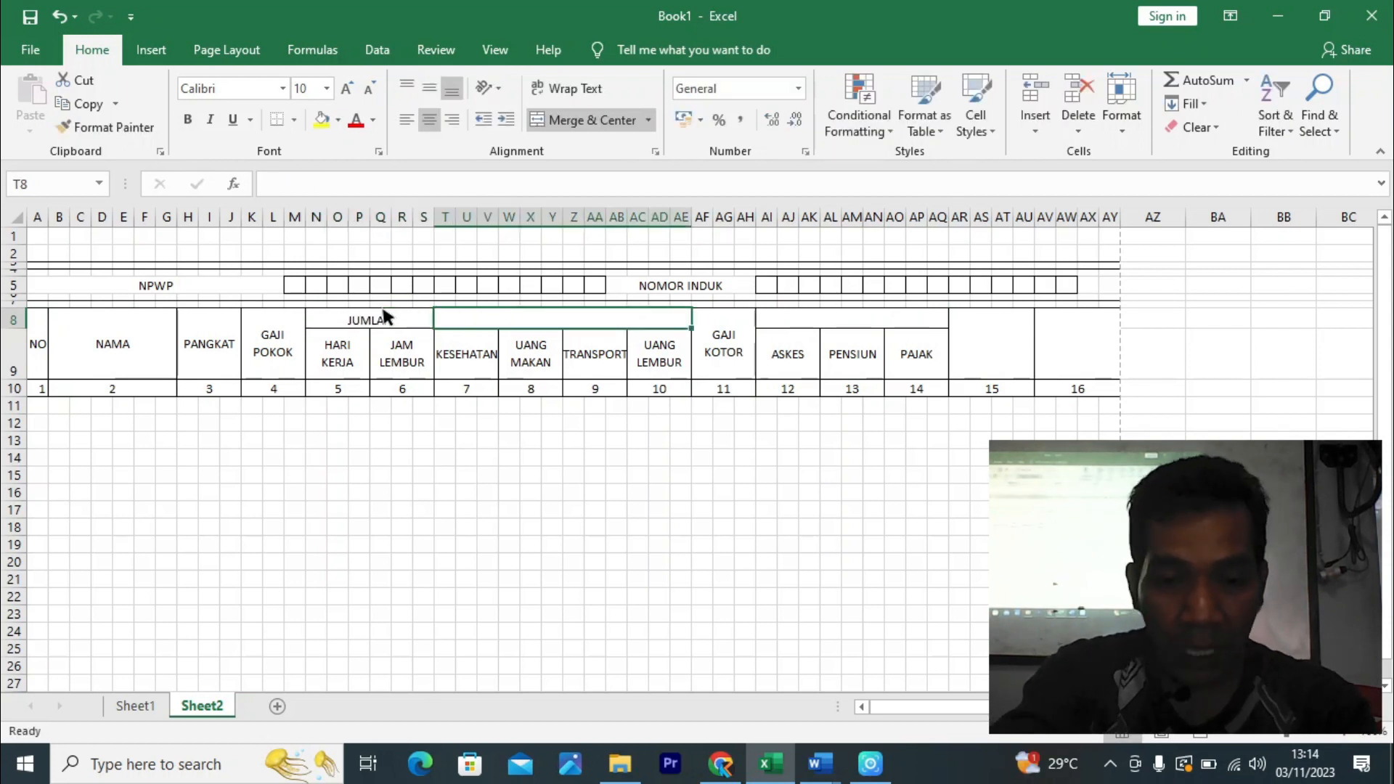
{"action": "type", "text": "TUNJANGAN"}
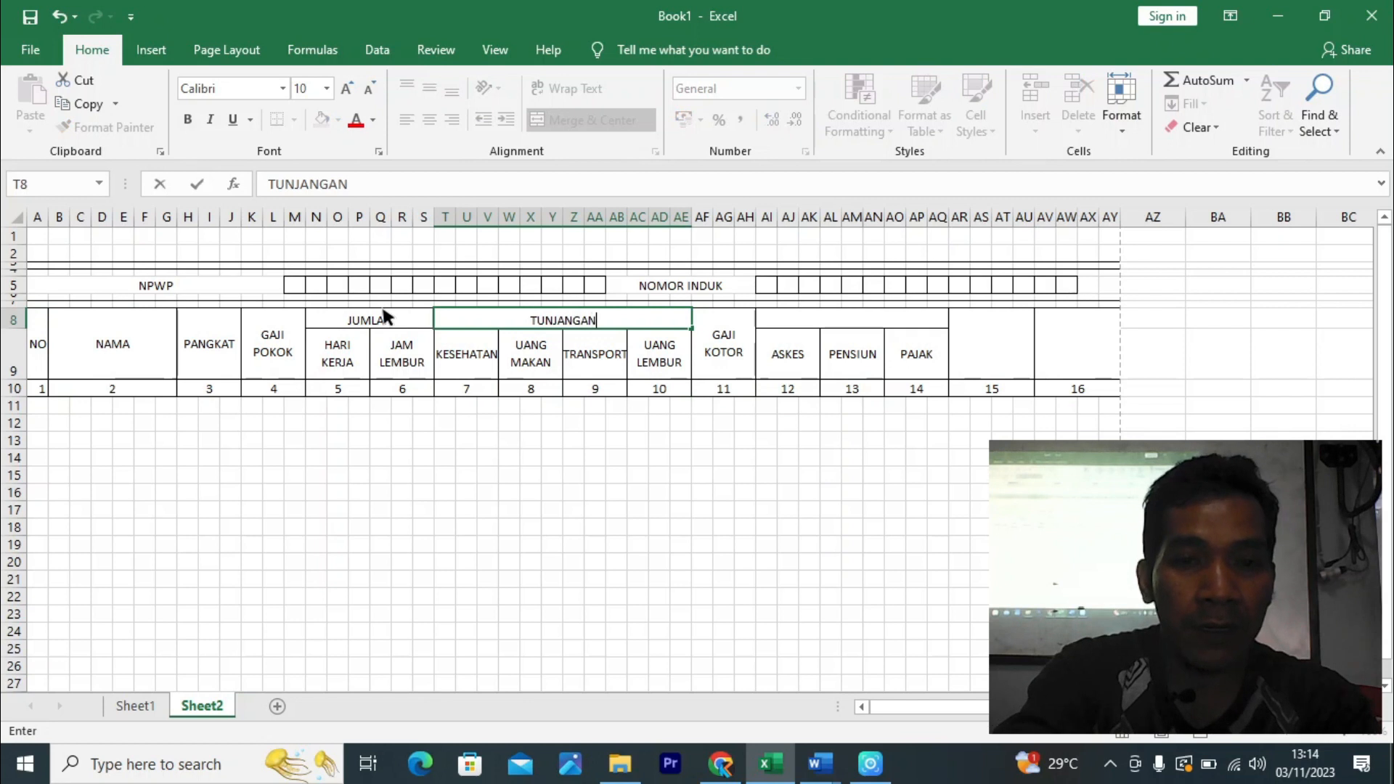
{"action": "key", "text": "Tab"}
{"action": "key", "text": "Tab"}
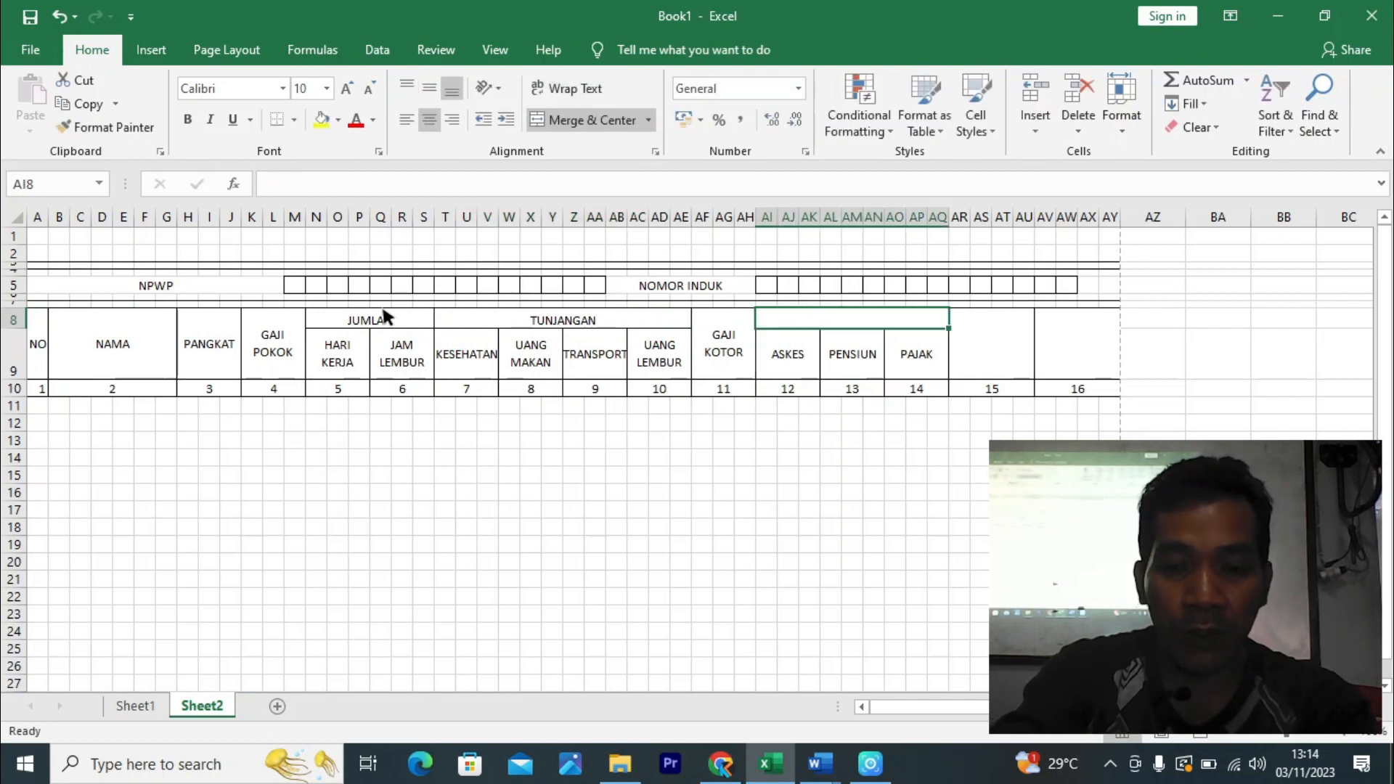
{"action": "type", "text": "POTONGA"}
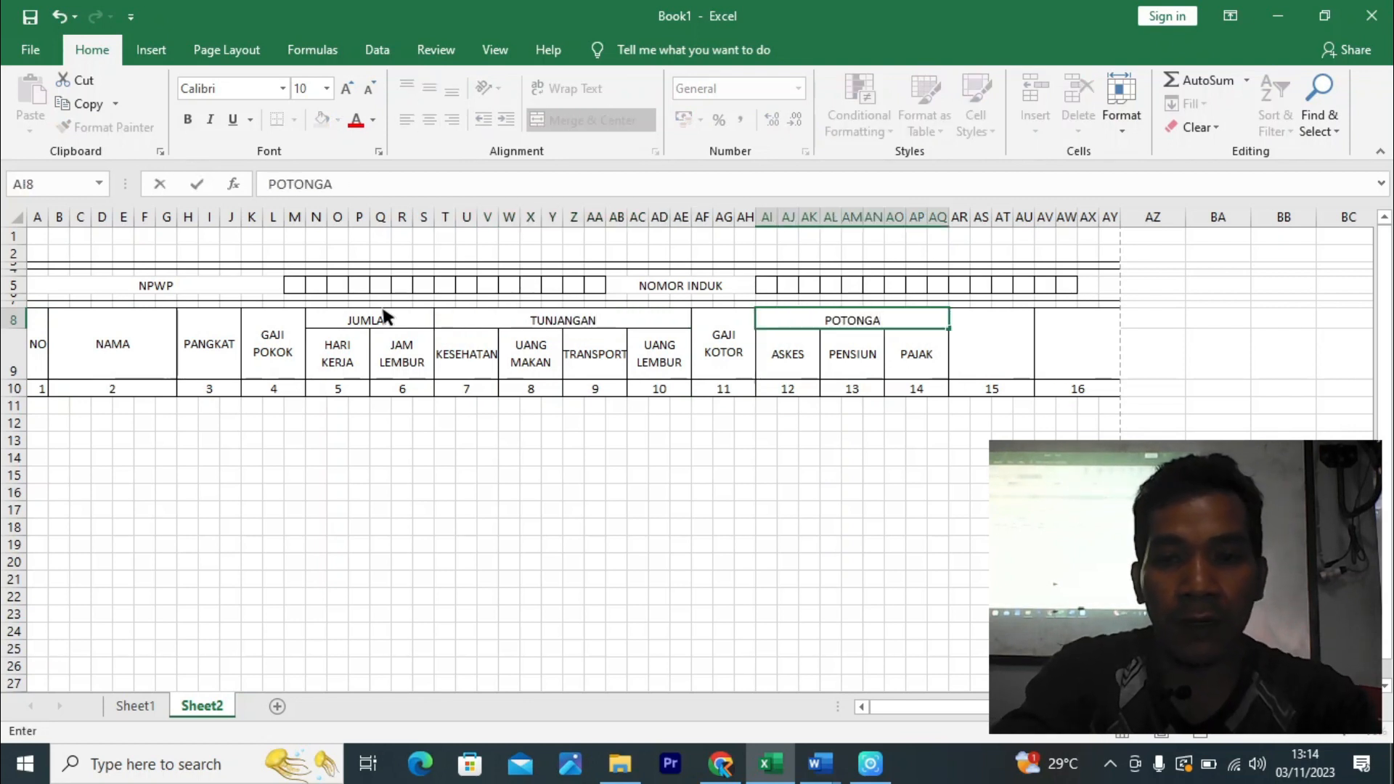
{"action": "type", "text": "N"}
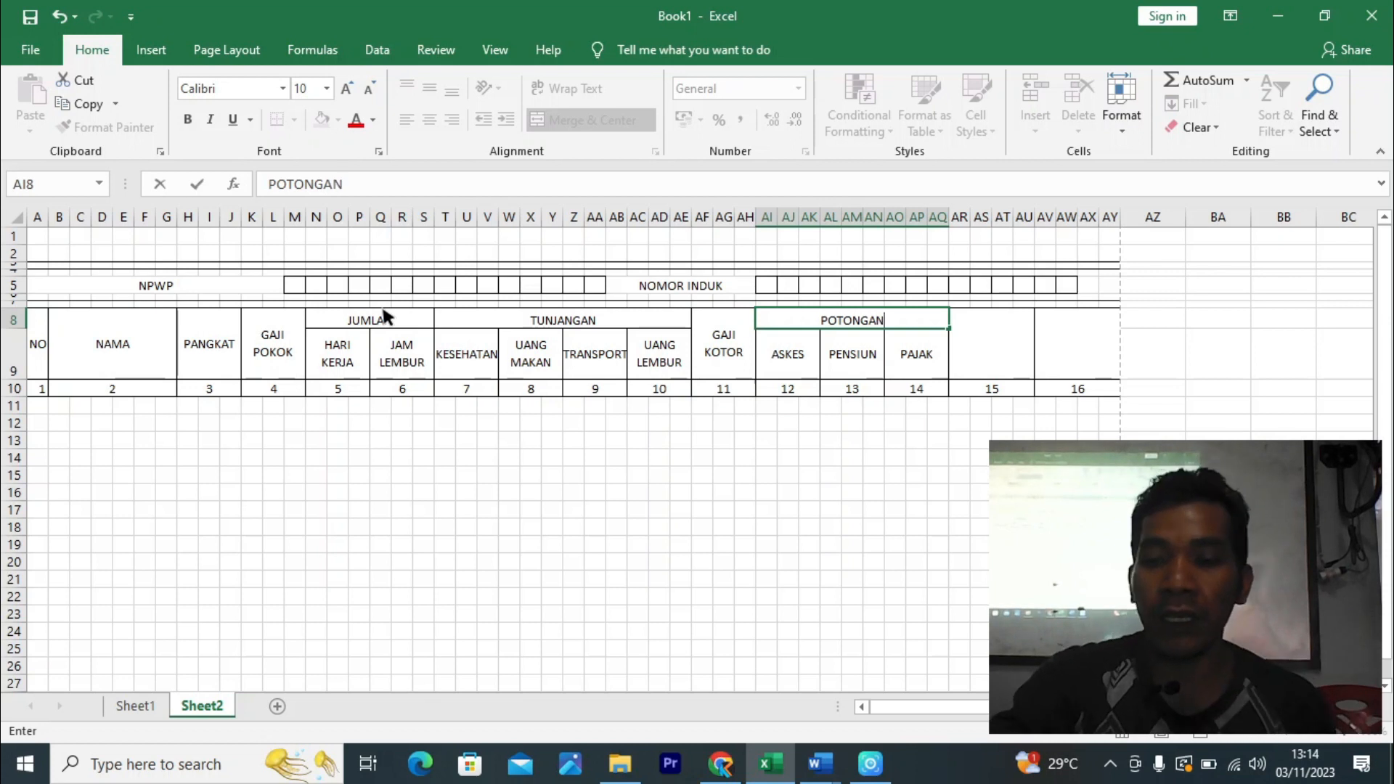
{"action": "key", "text": "Return"}
{"action": "left_click_drag", "start_coordinate": [894, 666], "coordinate": [895, 648]}
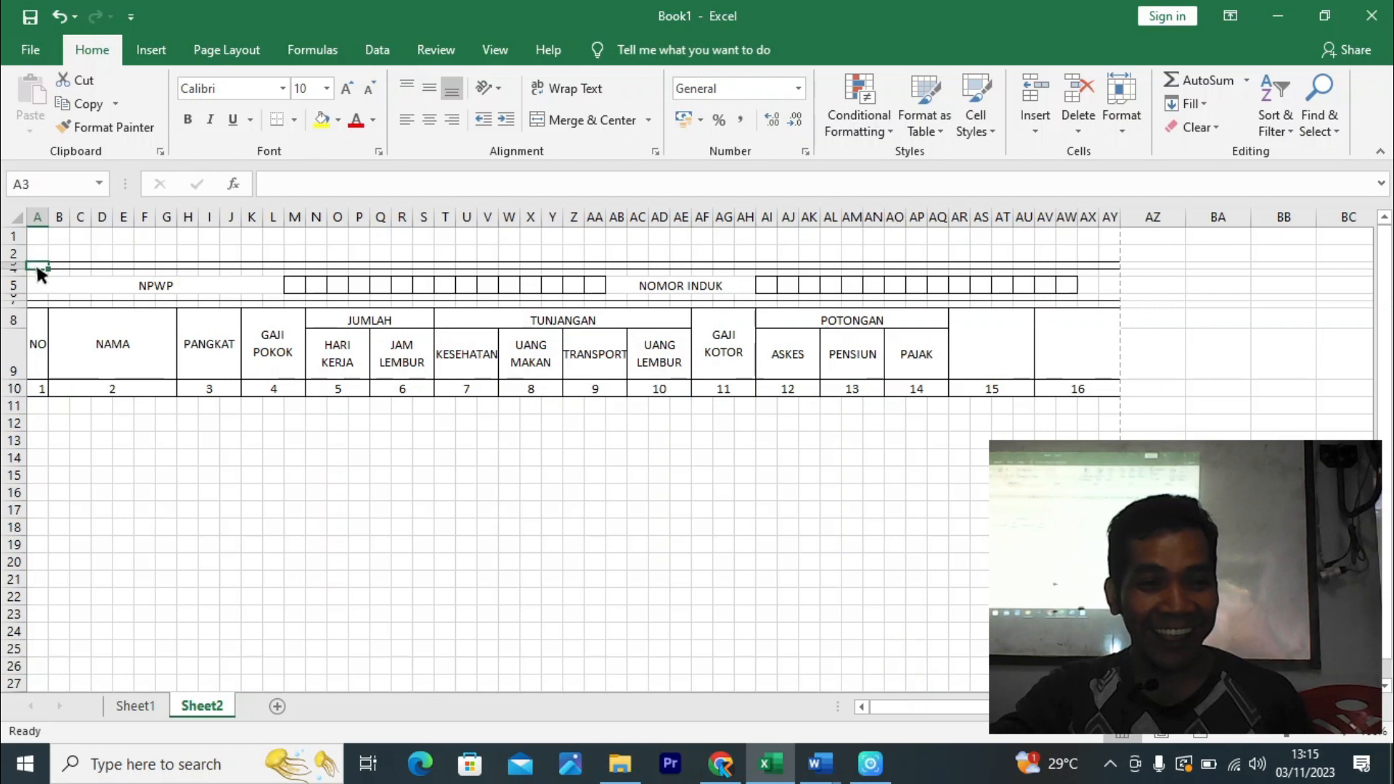
- Apply a heavier solid border line to the band of rows around the NPWP row
{"action": "left_click_drag", "start_coordinate": [36, 263], "coordinate": [1118, 255]}
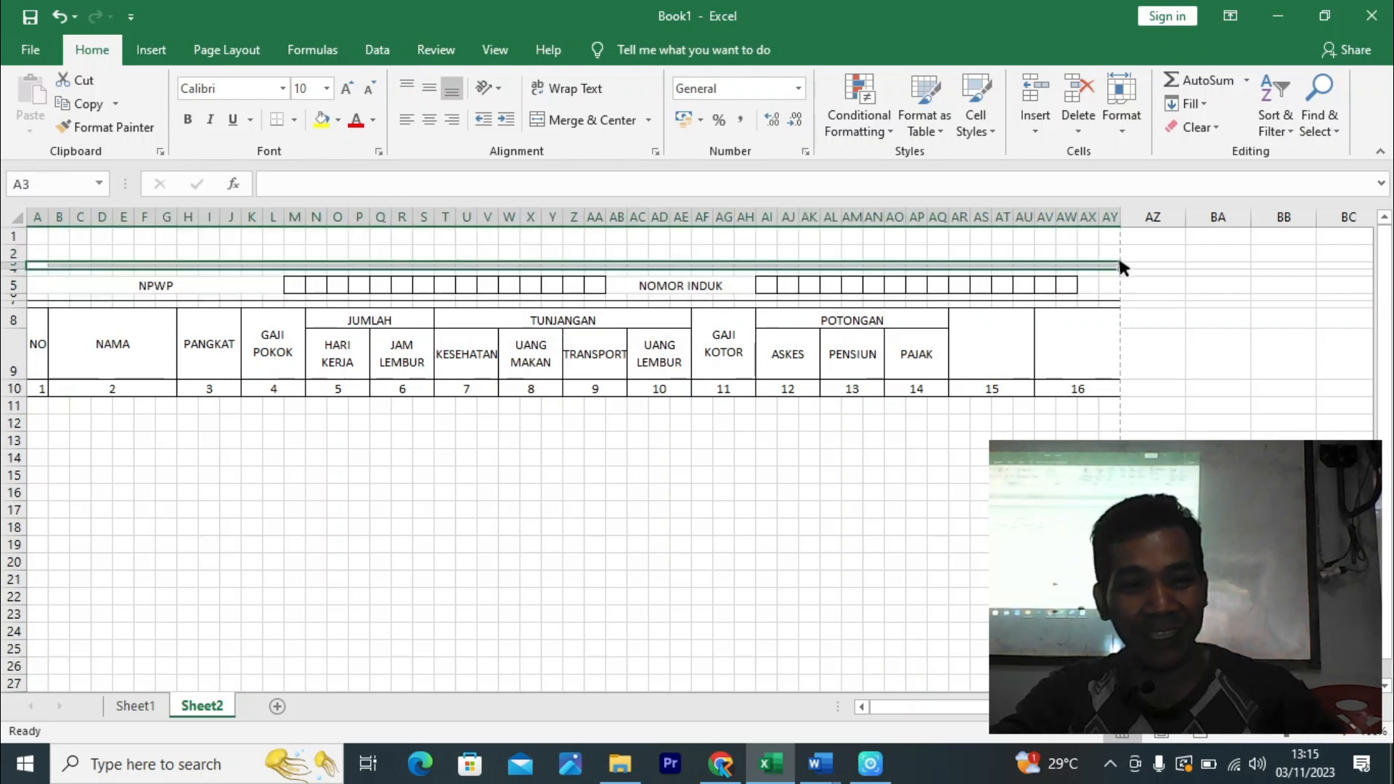
{"action": "key", "text": "ctrl+1"}
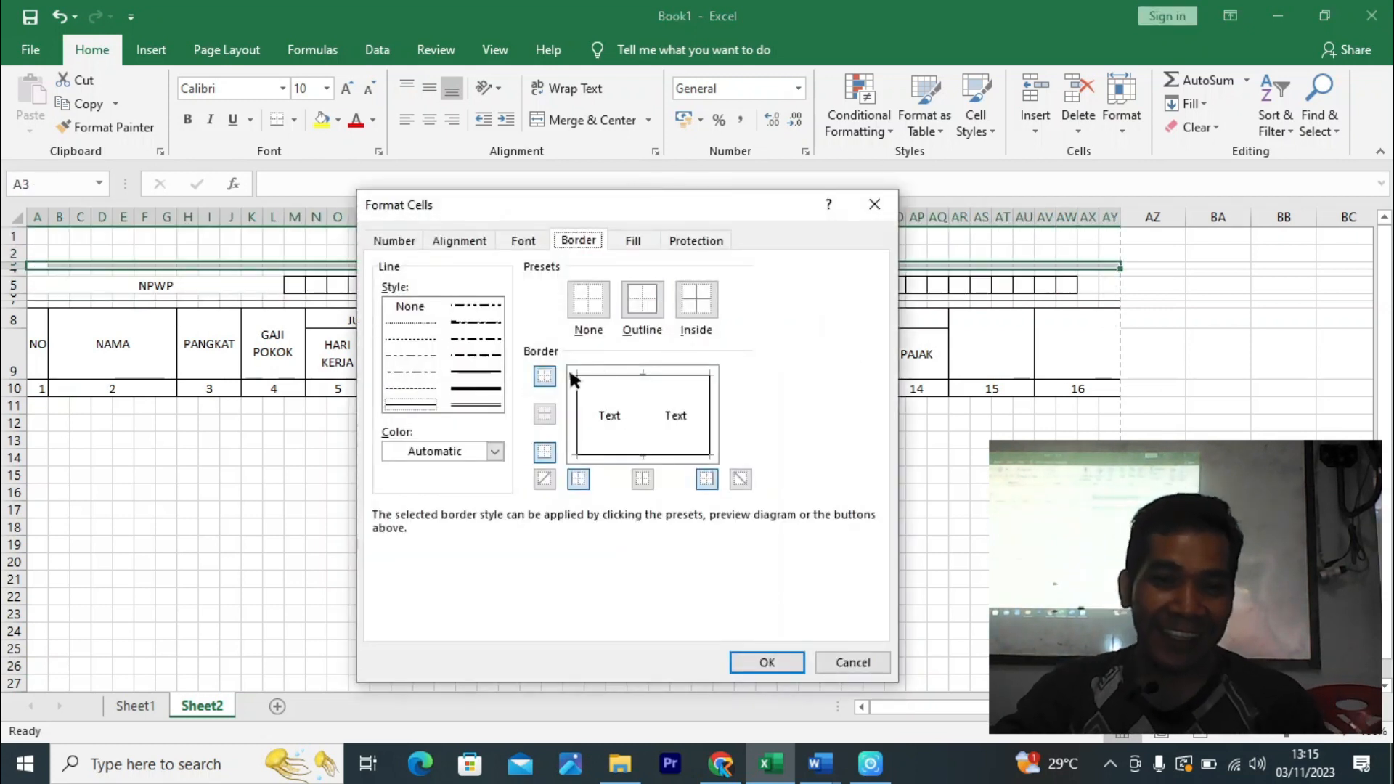
{"action": "left_click", "coordinate": [476, 371]}
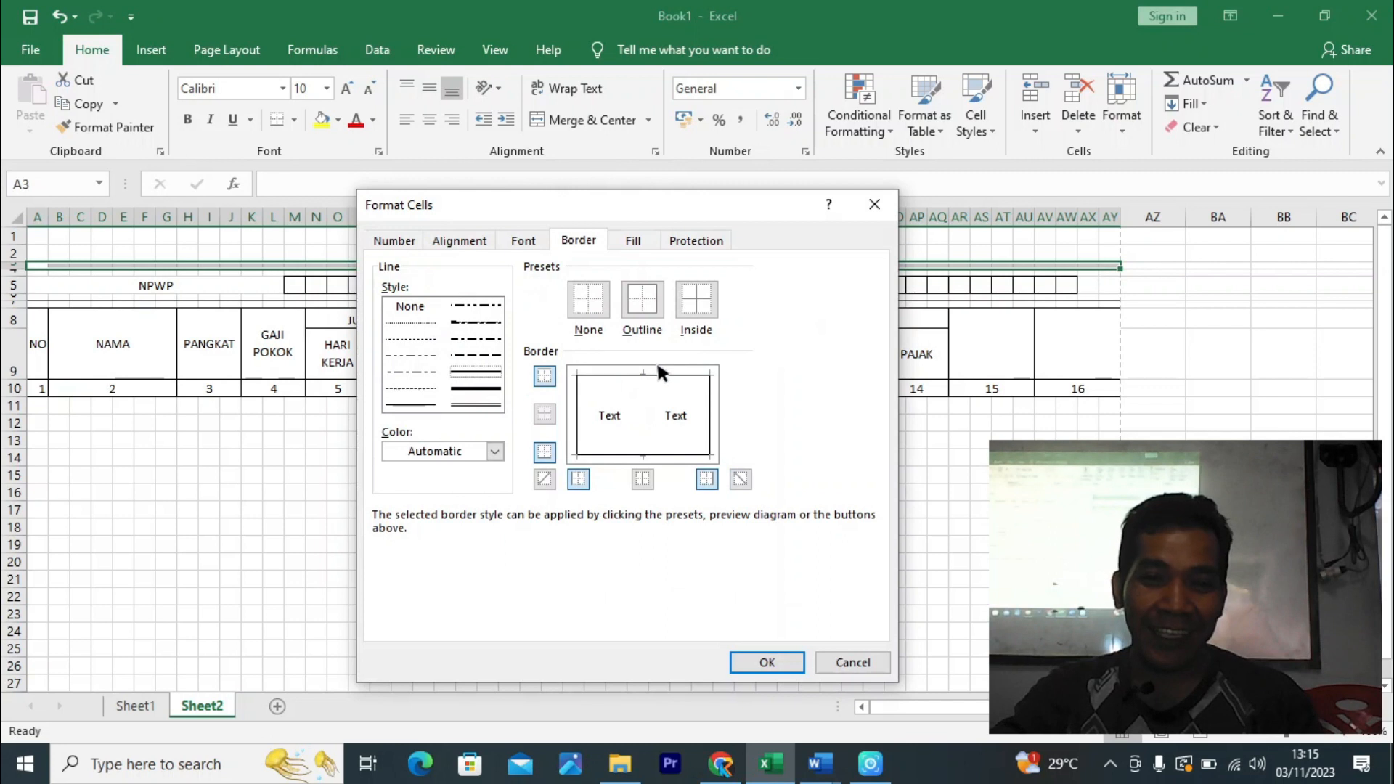
{"action": "left_click", "coordinate": [767, 662]}
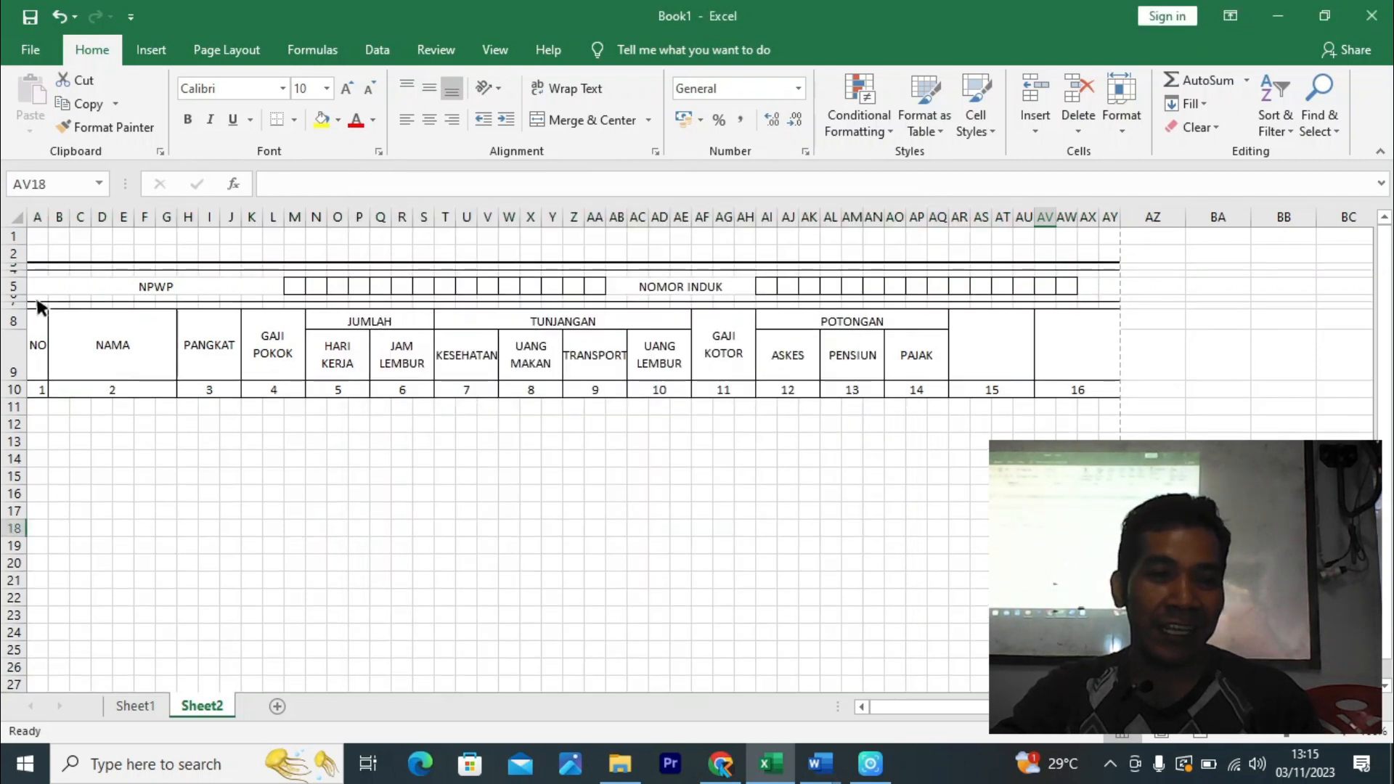
- Give row 7, just above the headers, a double-line bottom border
{"action": "left_click", "coordinate": [113, 367]}
{"action": "left_click_drag", "start_coordinate": [32, 312], "coordinate": [1113, 311]}
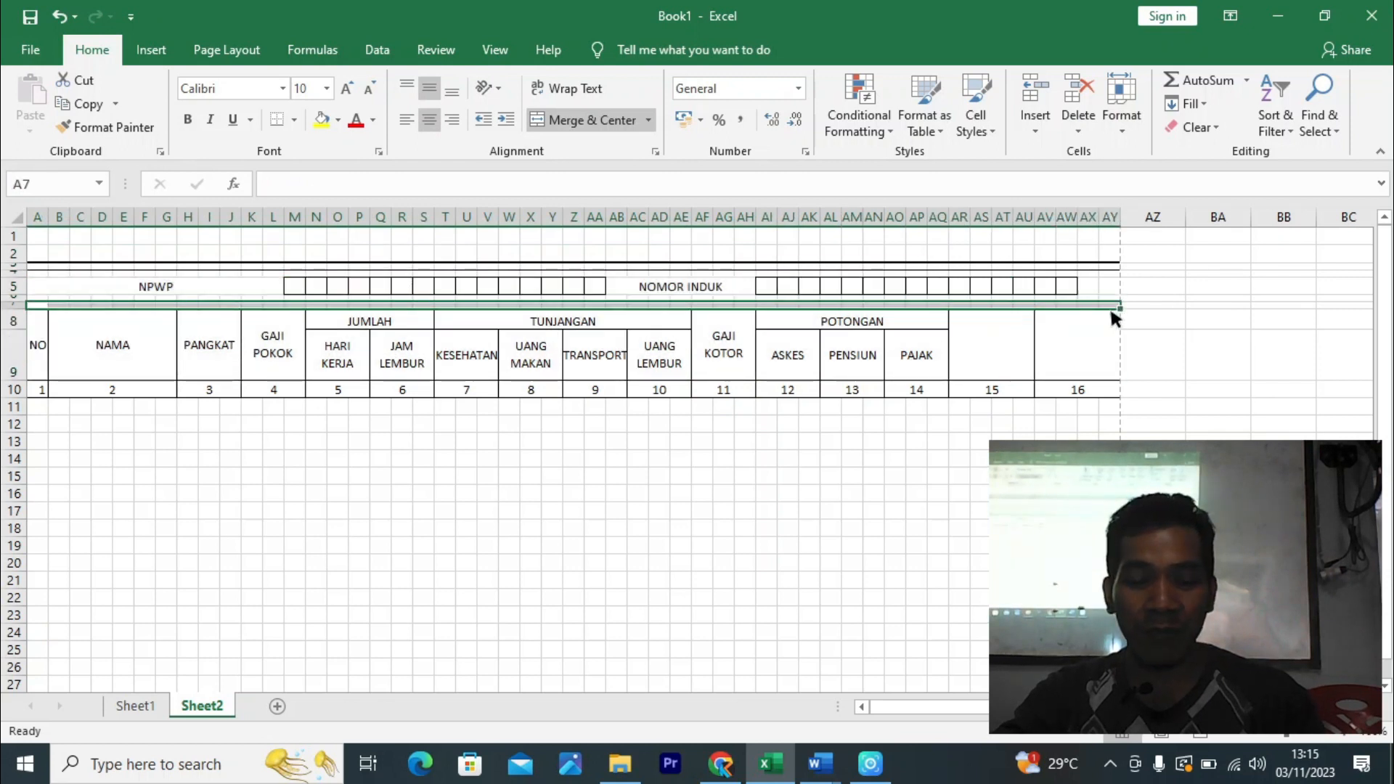
{"action": "key", "text": "ctrl+1"}
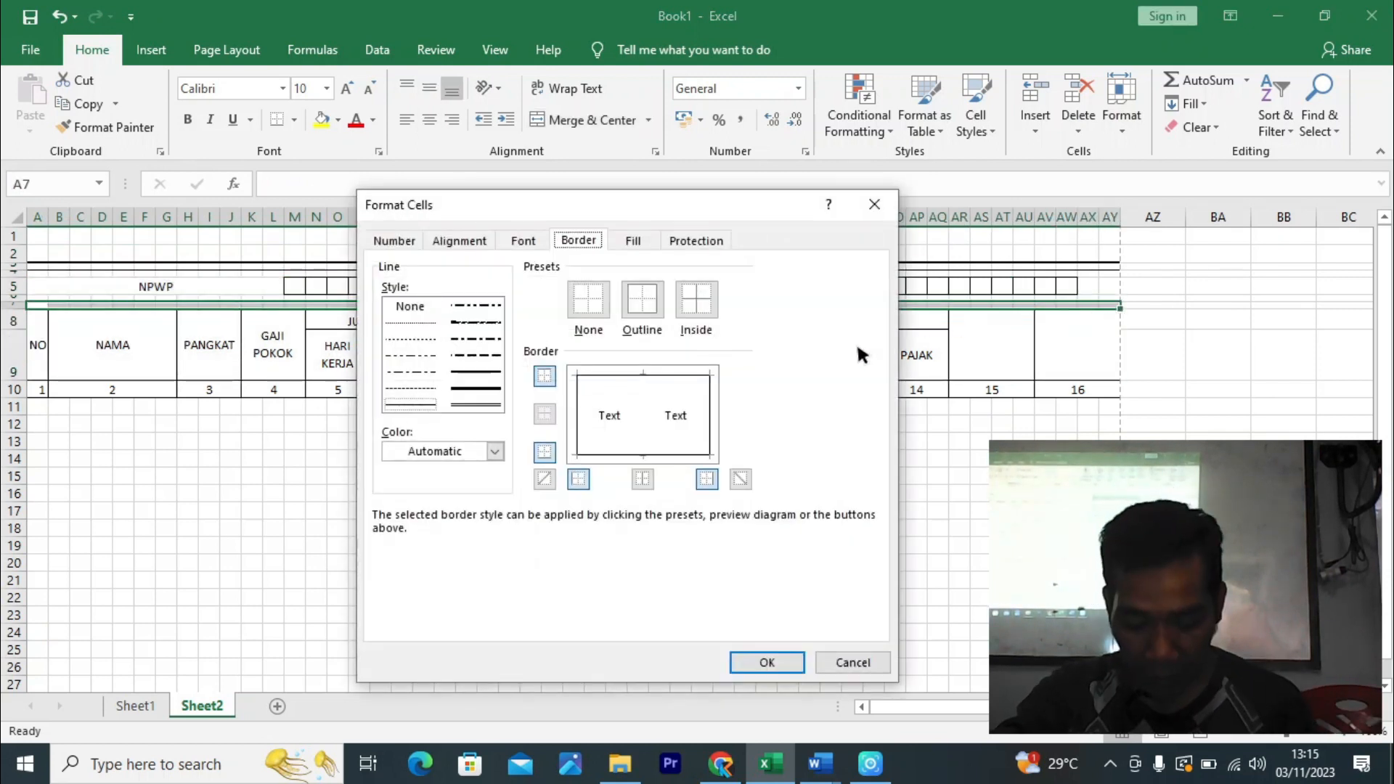
{"action": "left_click", "coordinate": [635, 452]}
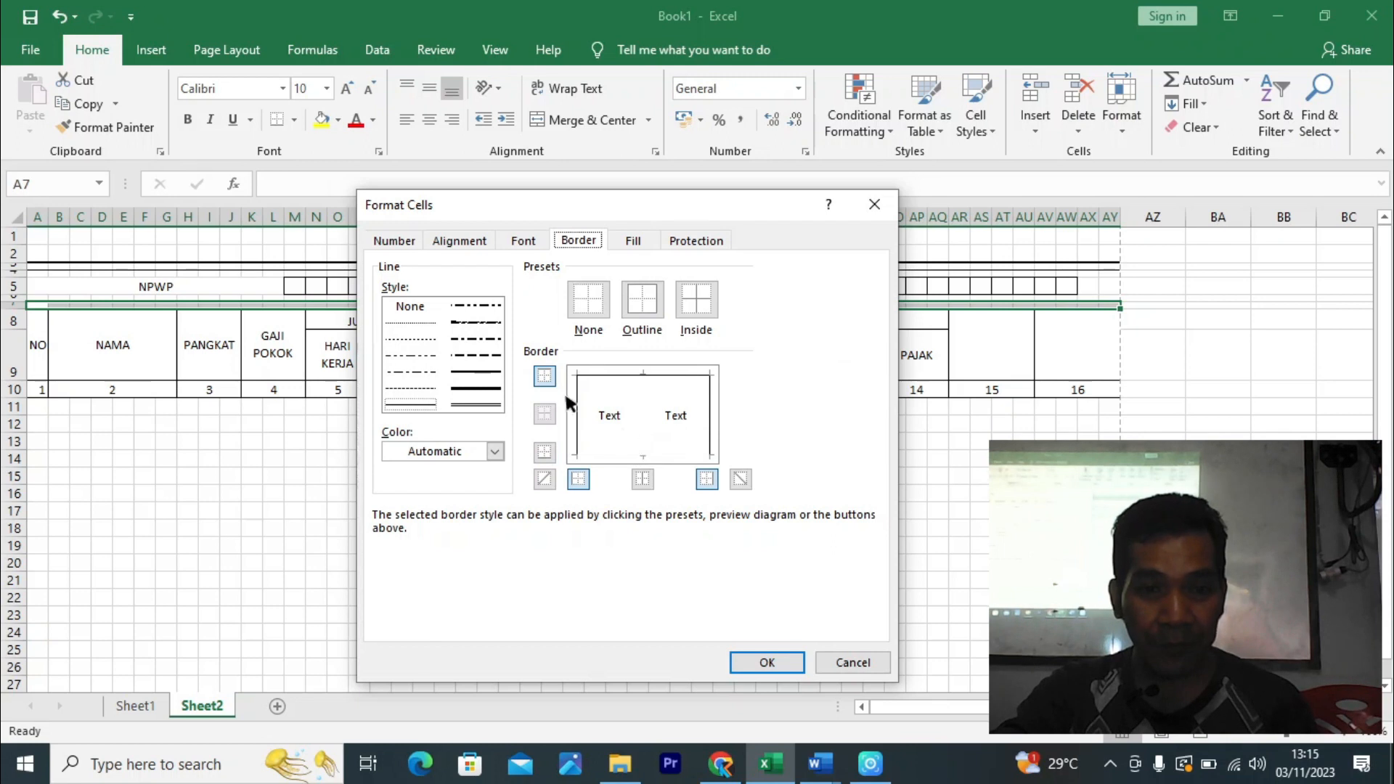
{"action": "left_click", "coordinate": [476, 372]}
{"action": "left_click", "coordinate": [641, 456]}
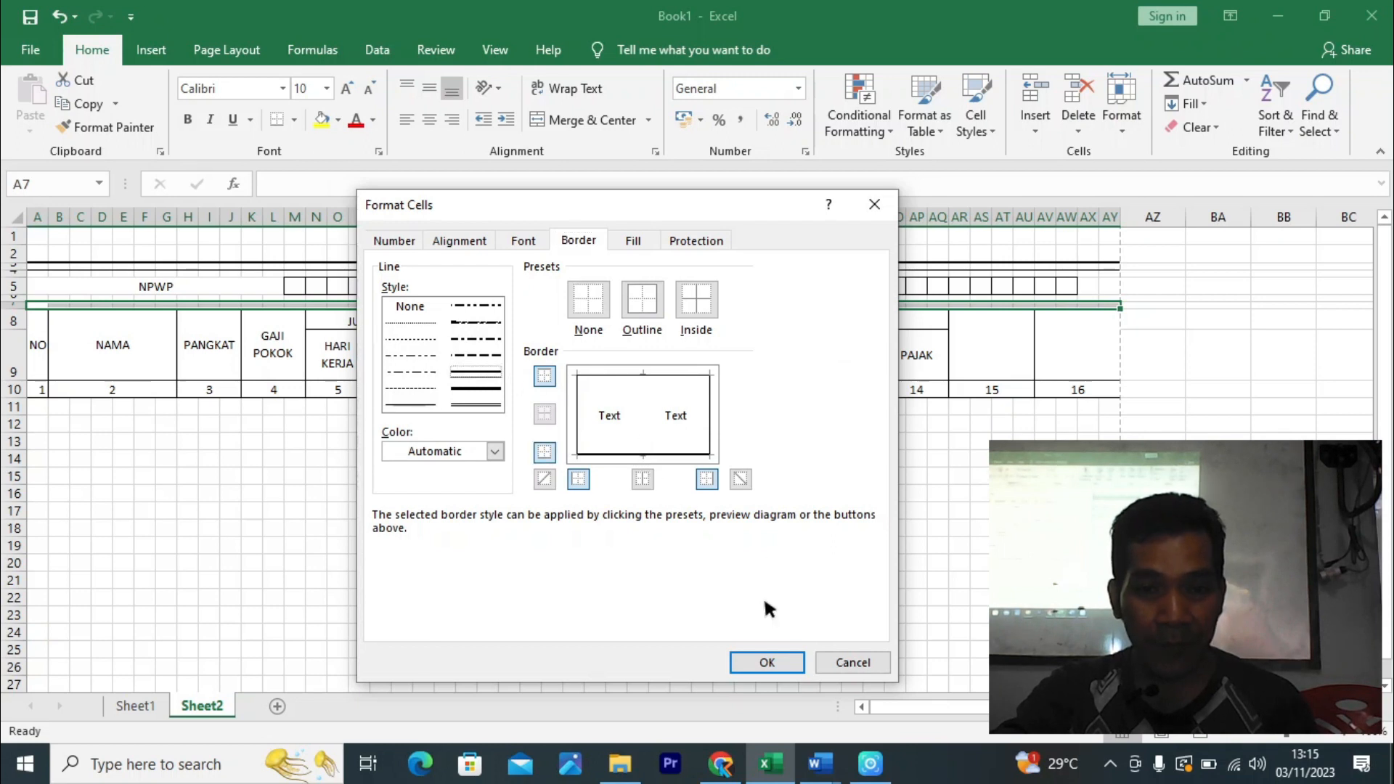
{"action": "left_click", "coordinate": [768, 661]}
{"action": "left_click", "coordinate": [878, 545]}
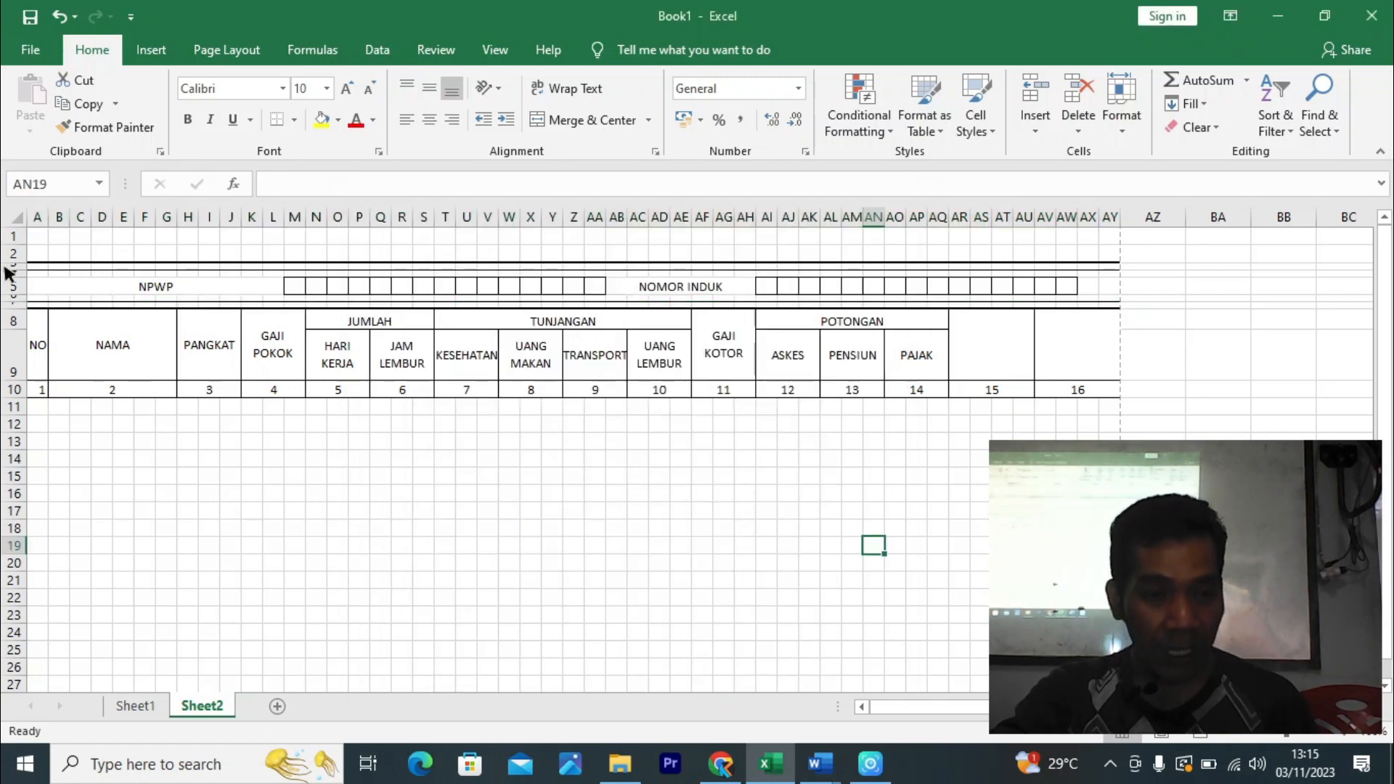
{"action": "left_click_drag", "start_coordinate": [38, 388], "coordinate": [875, 408]}
{"action": "left_click", "coordinate": [1045, 545]}
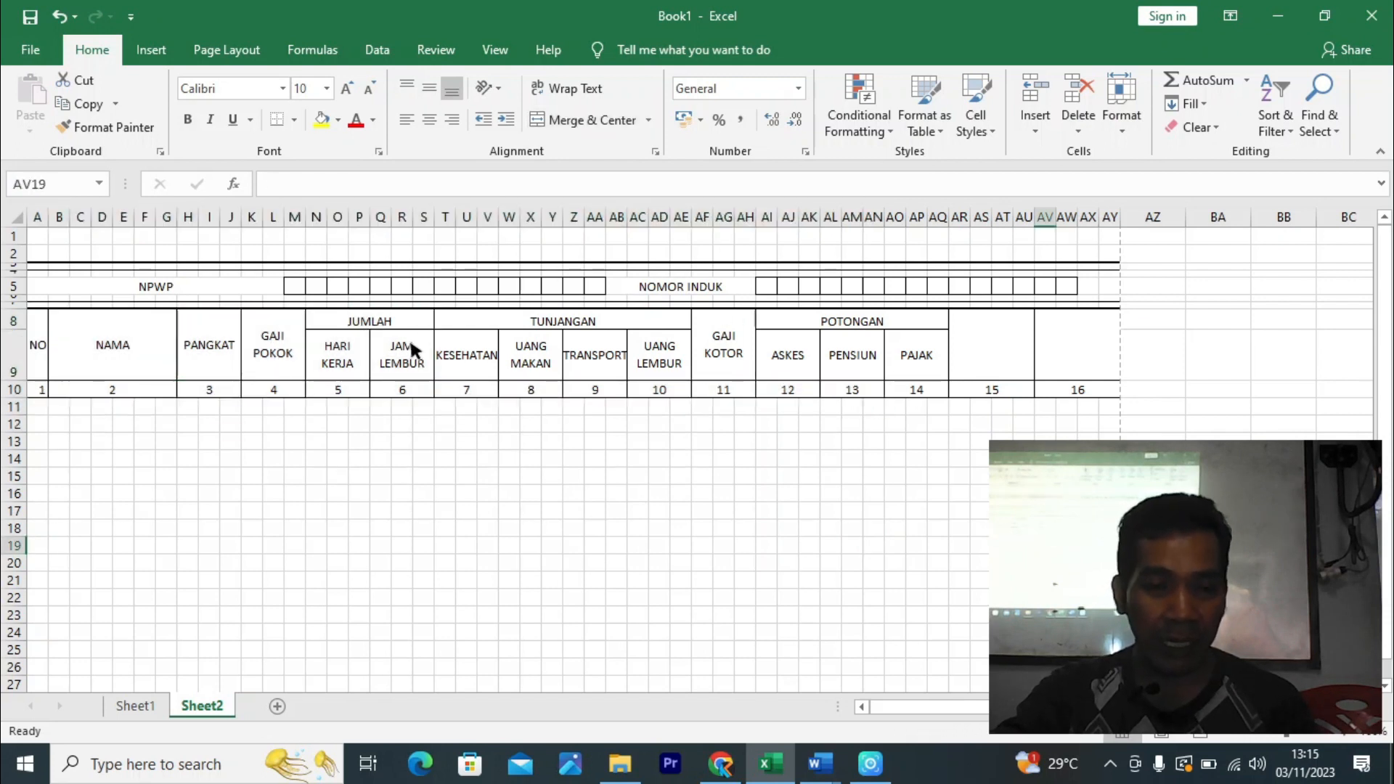
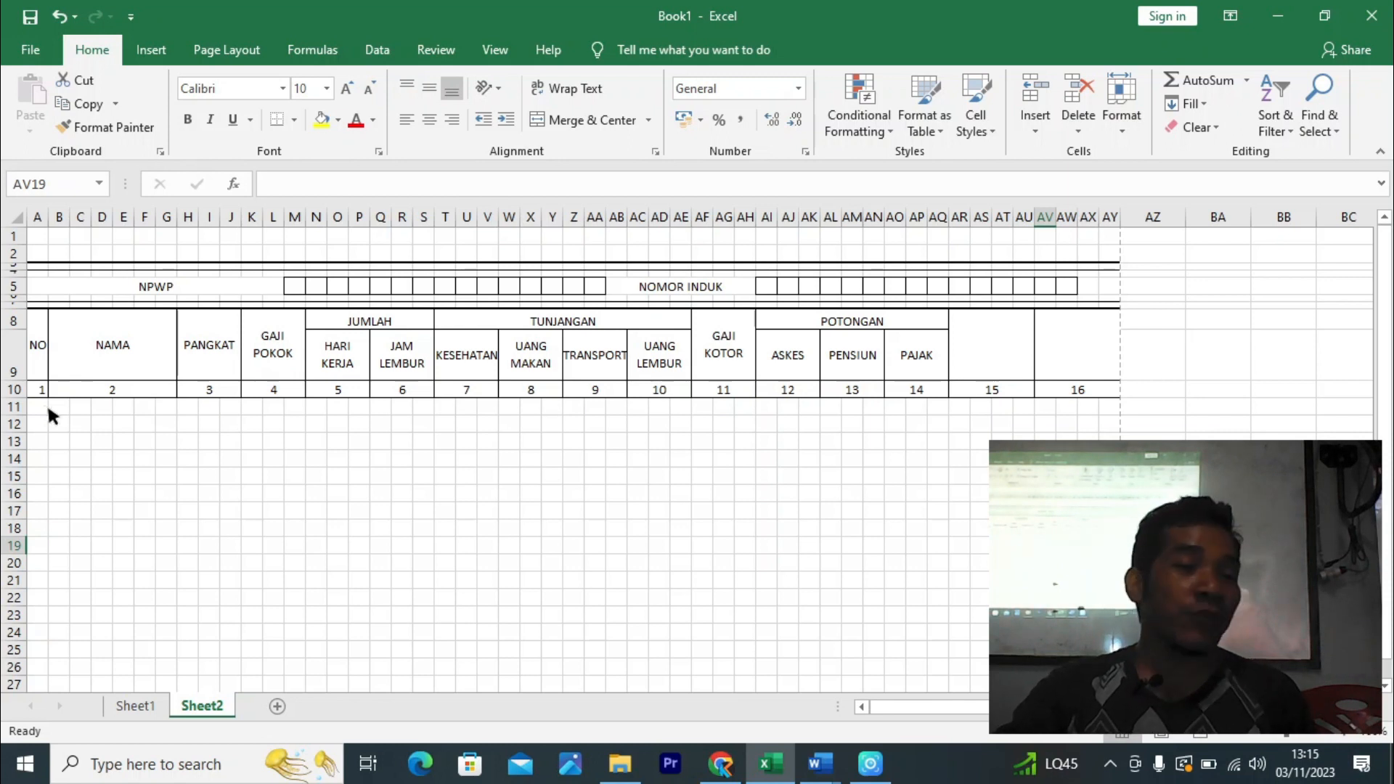
- Make row 11 26.25 high and merge B11:G11 under NAMA
{"action": "left_click", "coordinate": [231, 495]}
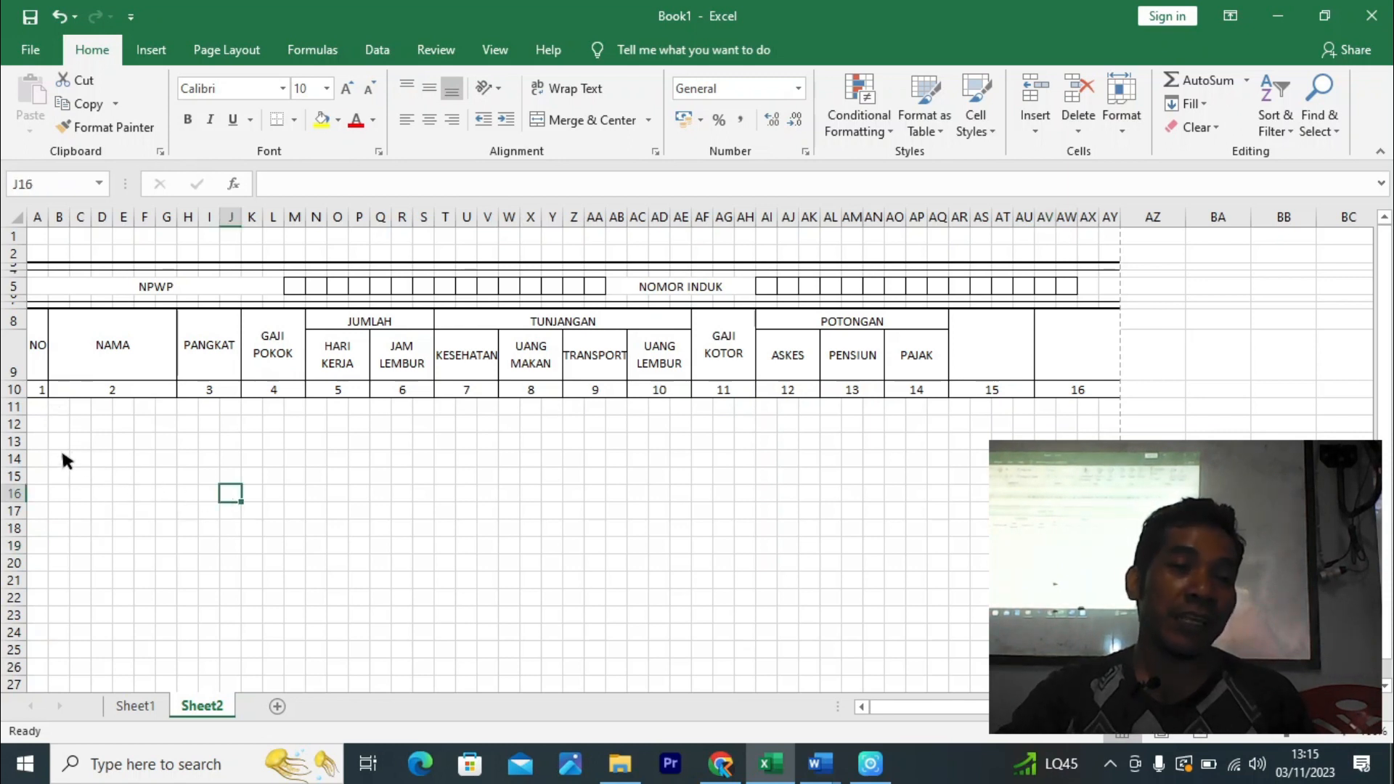
{"action": "left_click_drag", "start_coordinate": [21, 416], "coordinate": [29, 438]}
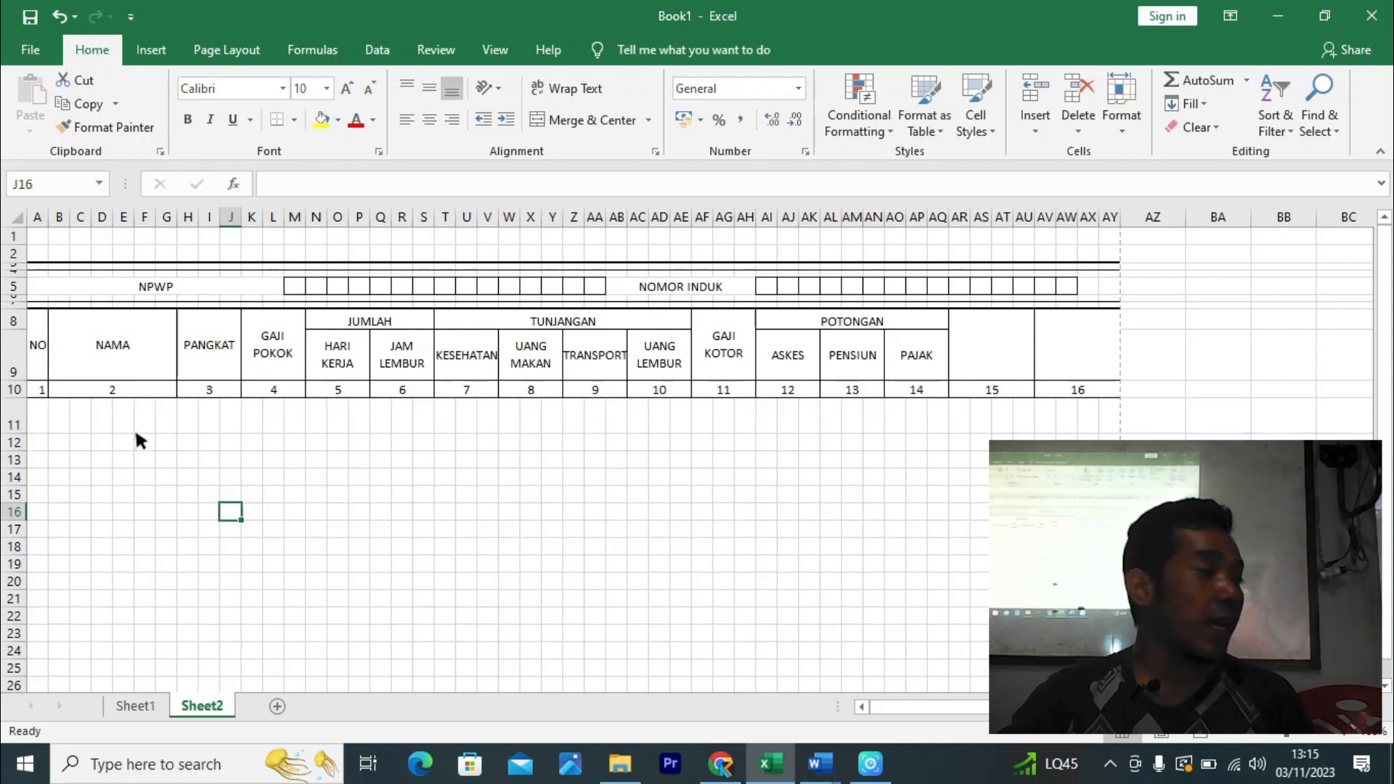
{"action": "left_click", "coordinate": [37, 422]}
{"action": "left_click", "coordinate": [64, 421]}
{"action": "left_click_drag", "start_coordinate": [64, 425], "coordinate": [174, 421]}
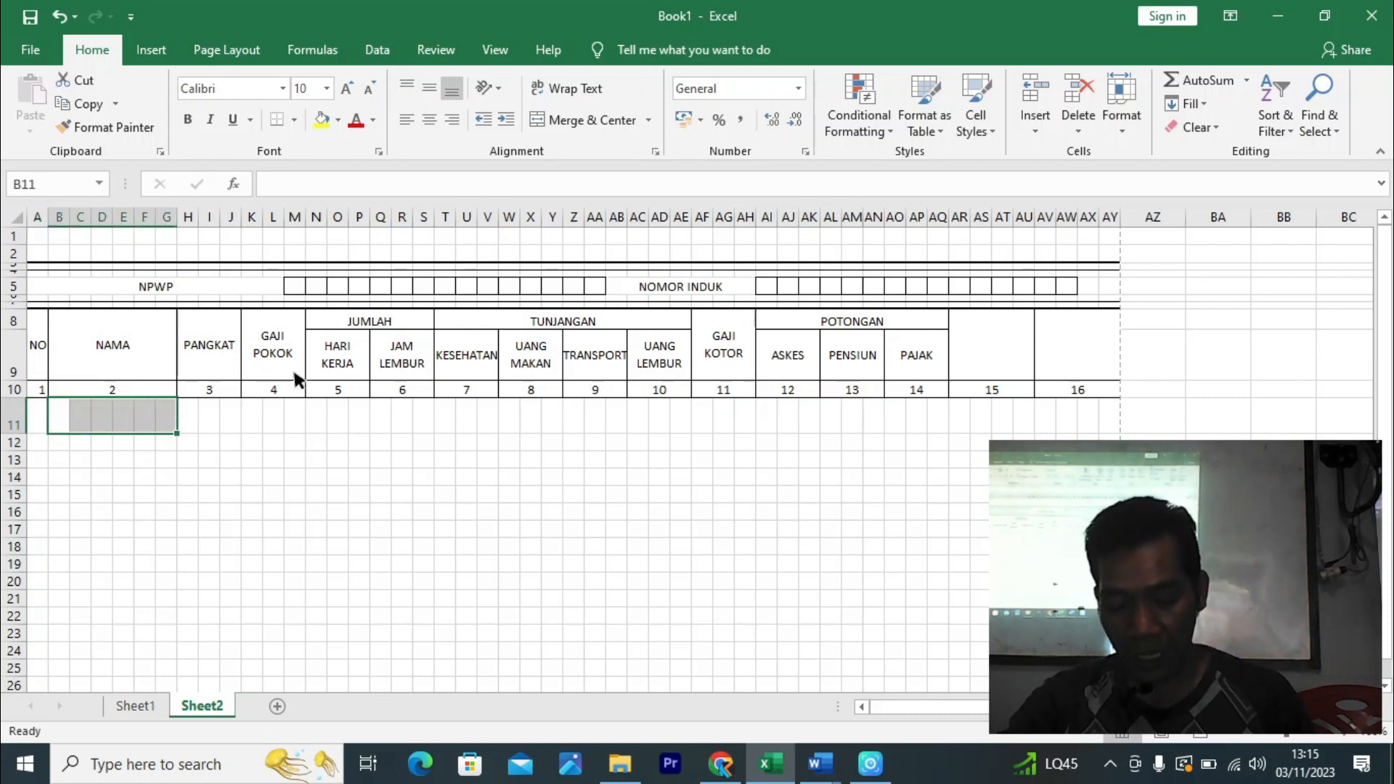
{"action": "left_click", "coordinate": [585, 120]}
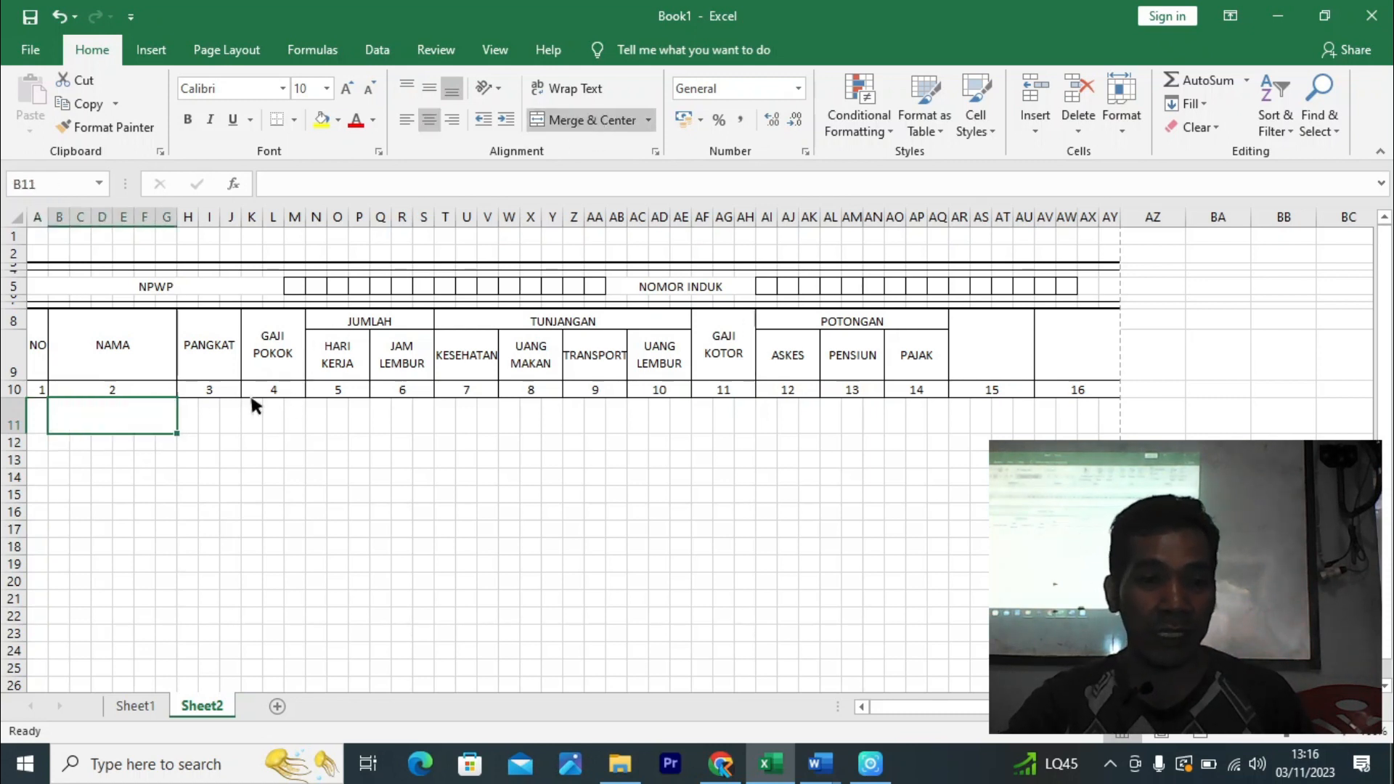
- Merge H11:J11 under PANGKAT, copy that layout across row 11, and merge AR11:AU11 and AV11:AY11
{"action": "left_click_drag", "start_coordinate": [191, 410], "coordinate": [819, 445]}
{"action": "left_click", "coordinate": [588, 120]}
{"action": "left_click_drag", "start_coordinate": [935, 438], "coordinate": [1112, 437]}
{"action": "left_click", "coordinate": [581, 119]}
{"action": "left_click_drag", "start_coordinate": [1150, 458], "coordinate": [1147, 444]}
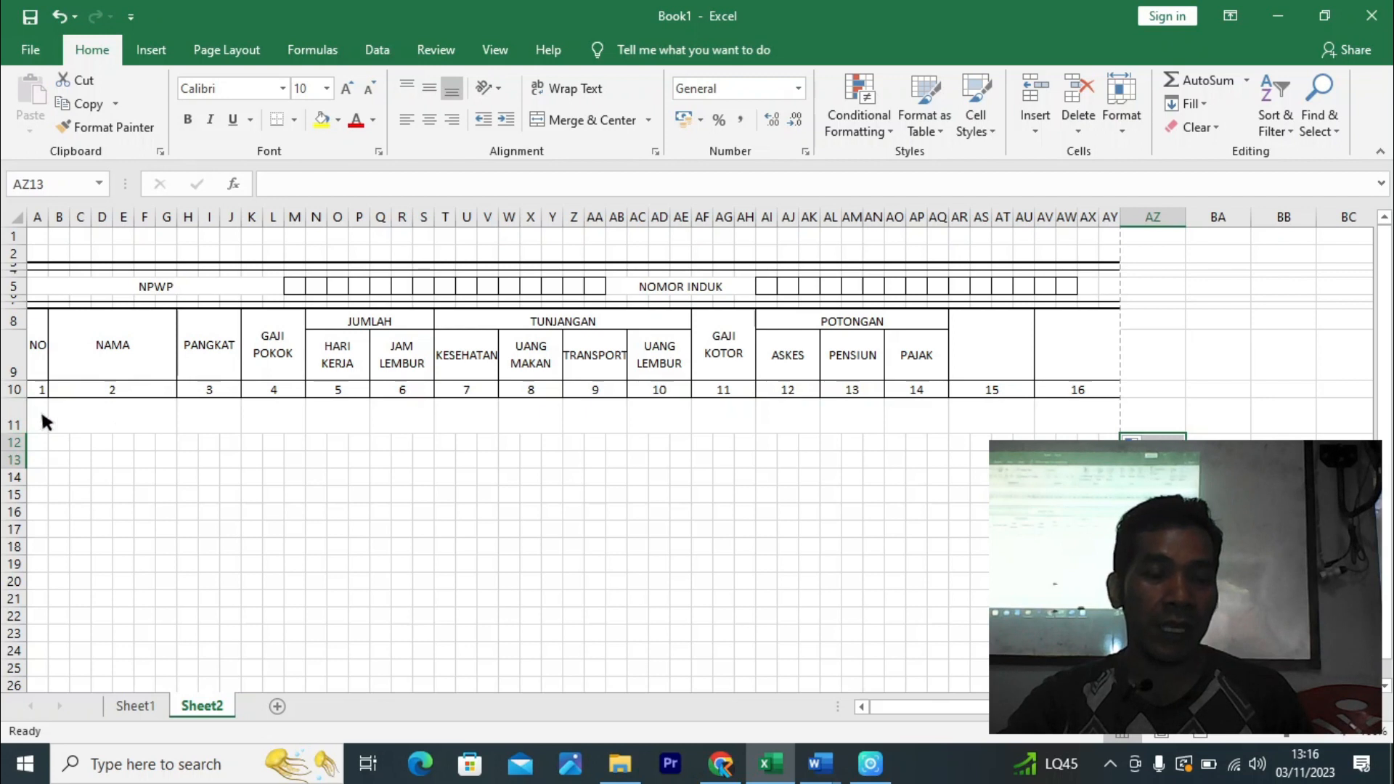
{"action": "left_click", "coordinate": [75, 408]}
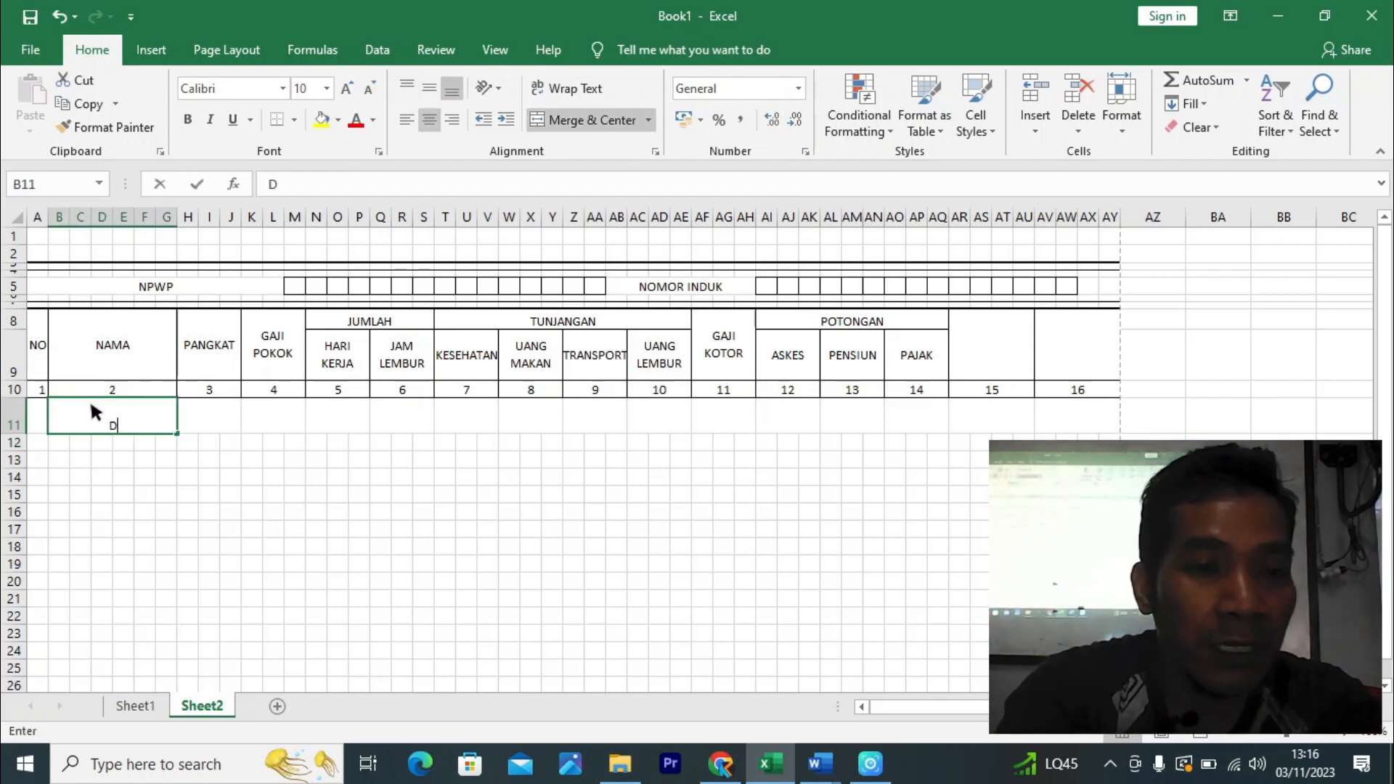
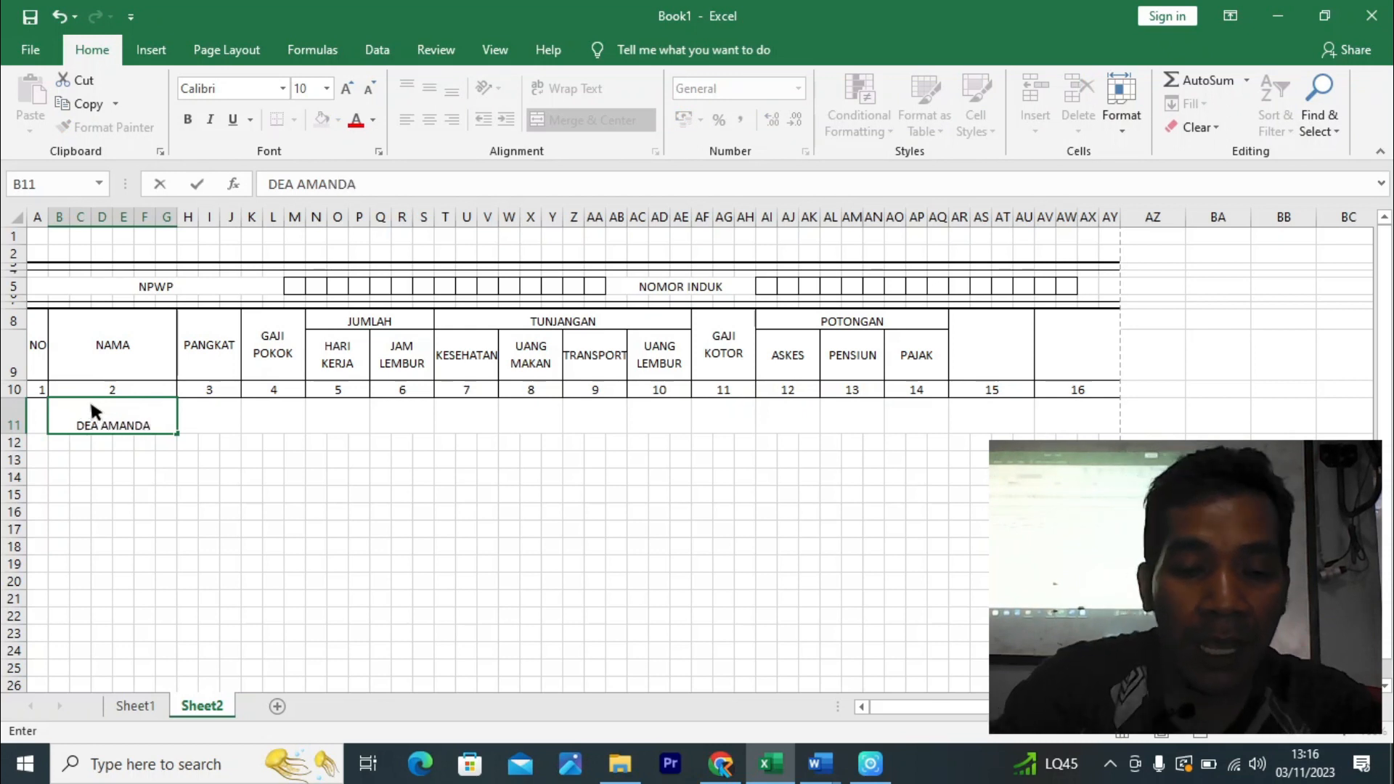
{"action": "key", "text": "alt+Return"}
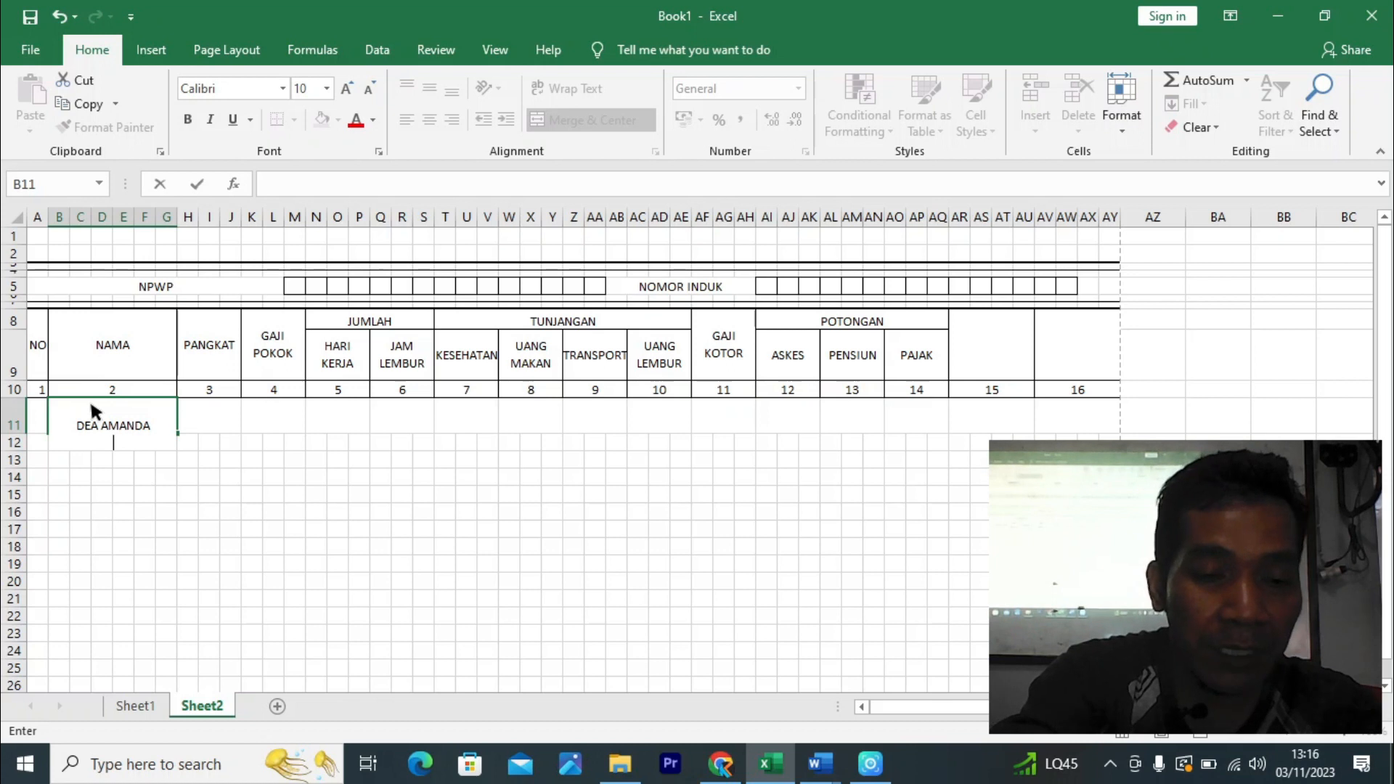
{"action": "type", "text": "s"}
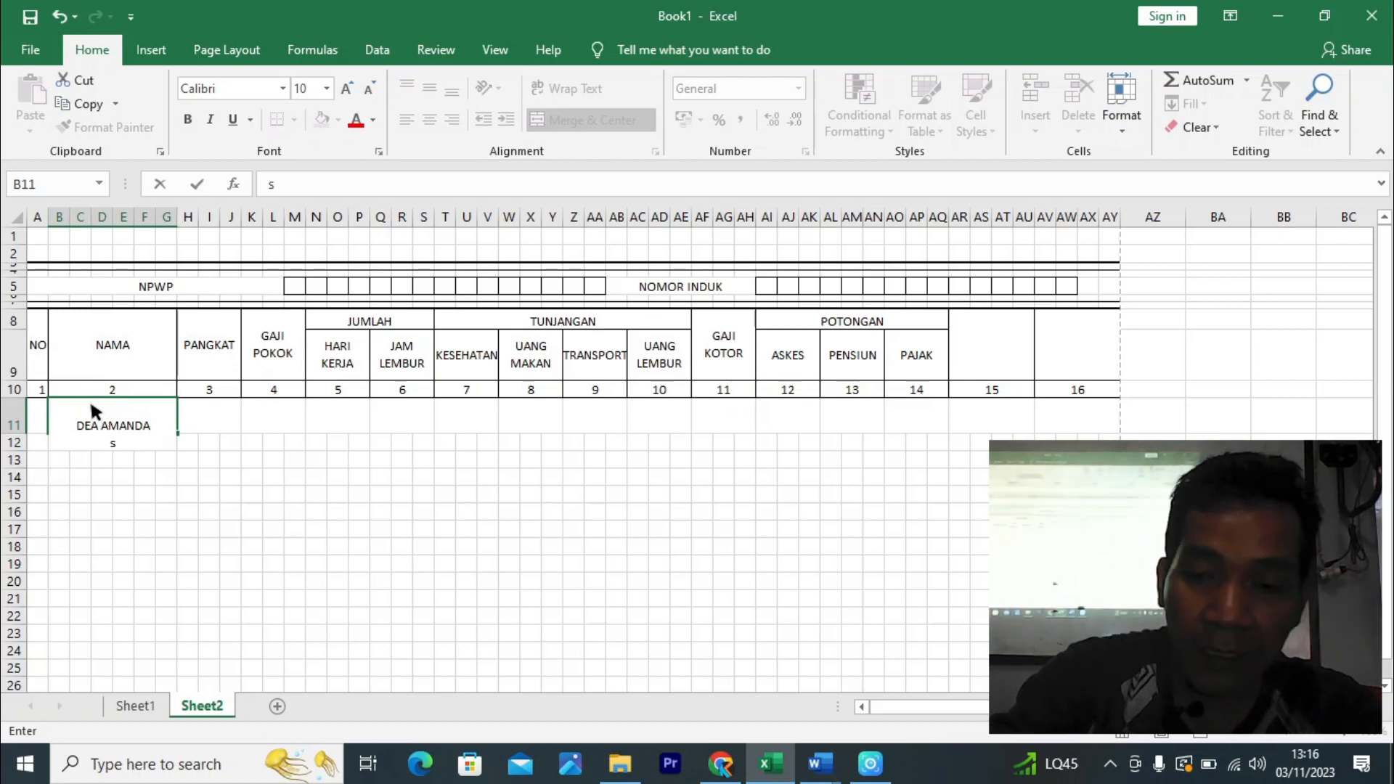
{"action": "type", "text": "Sef"}
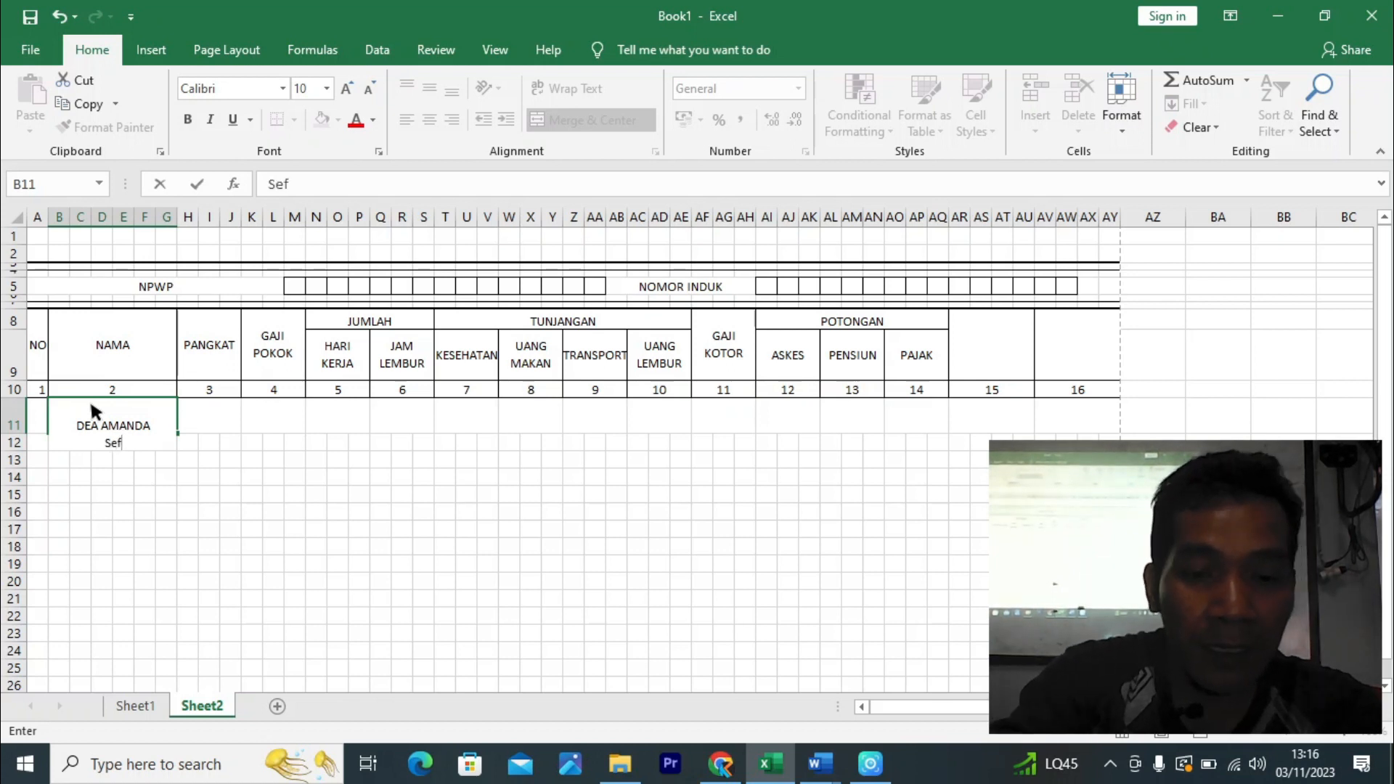
{"action": "key", "text": "BackSpace"}
{"action": "type", "text": "riti"}
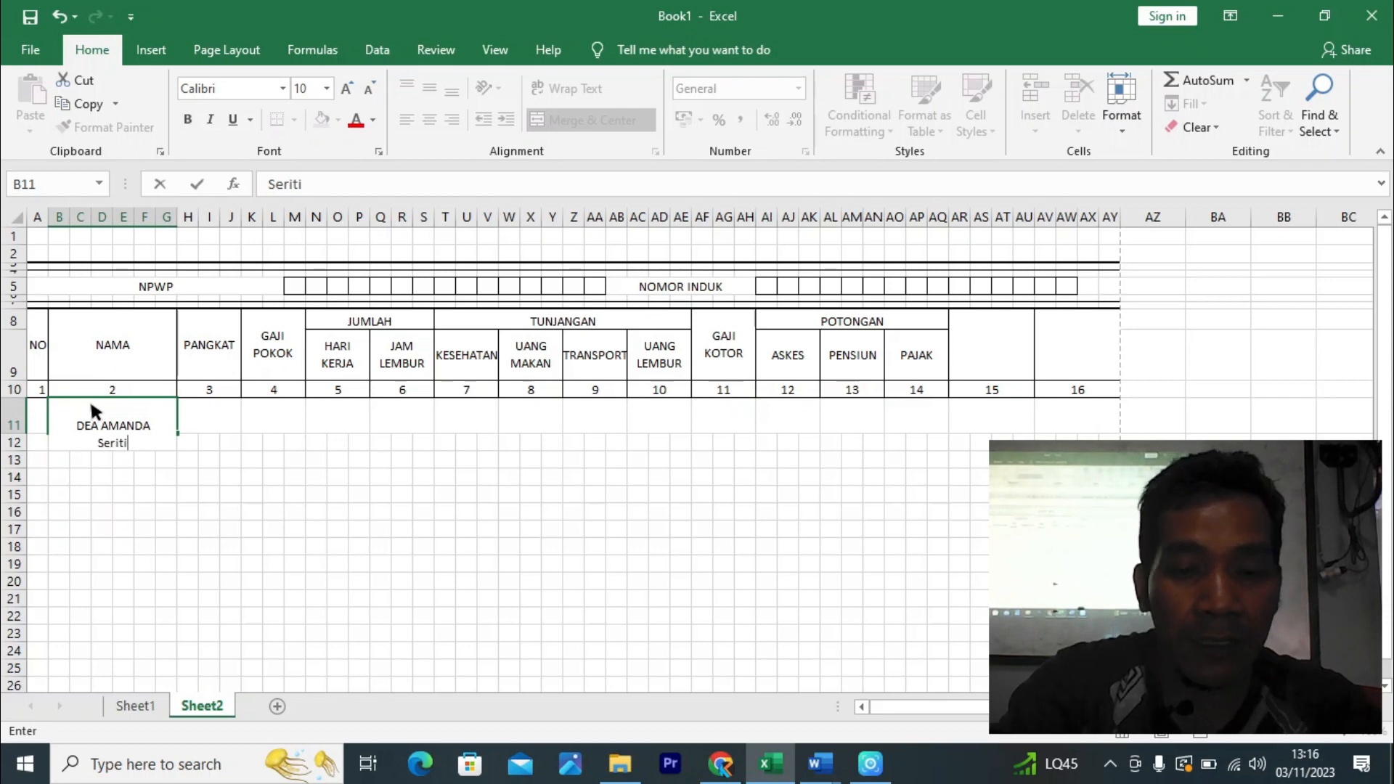
{"action": "type", "text": ", 03"}
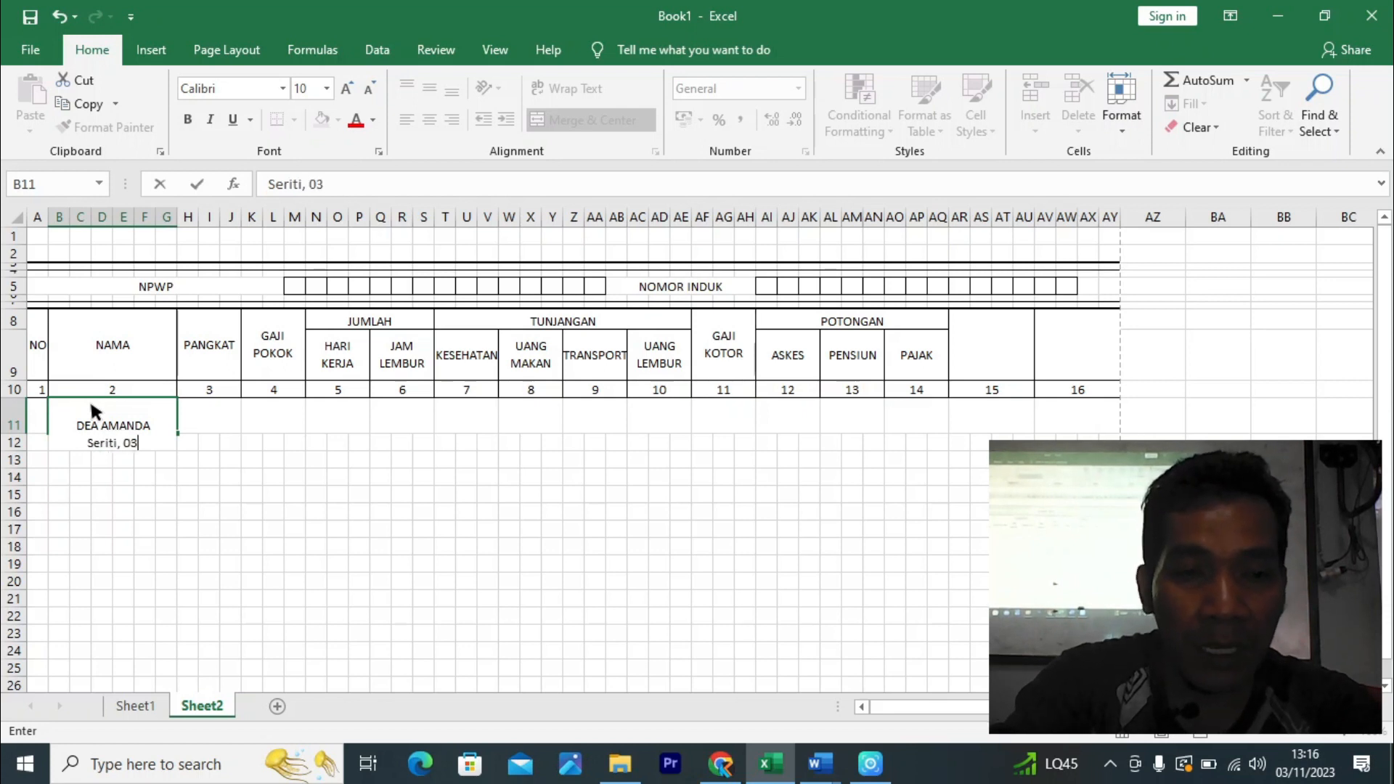
{"action": "key", "text": "BackSpace"}
{"action": "key", "text": "BackSpace"}
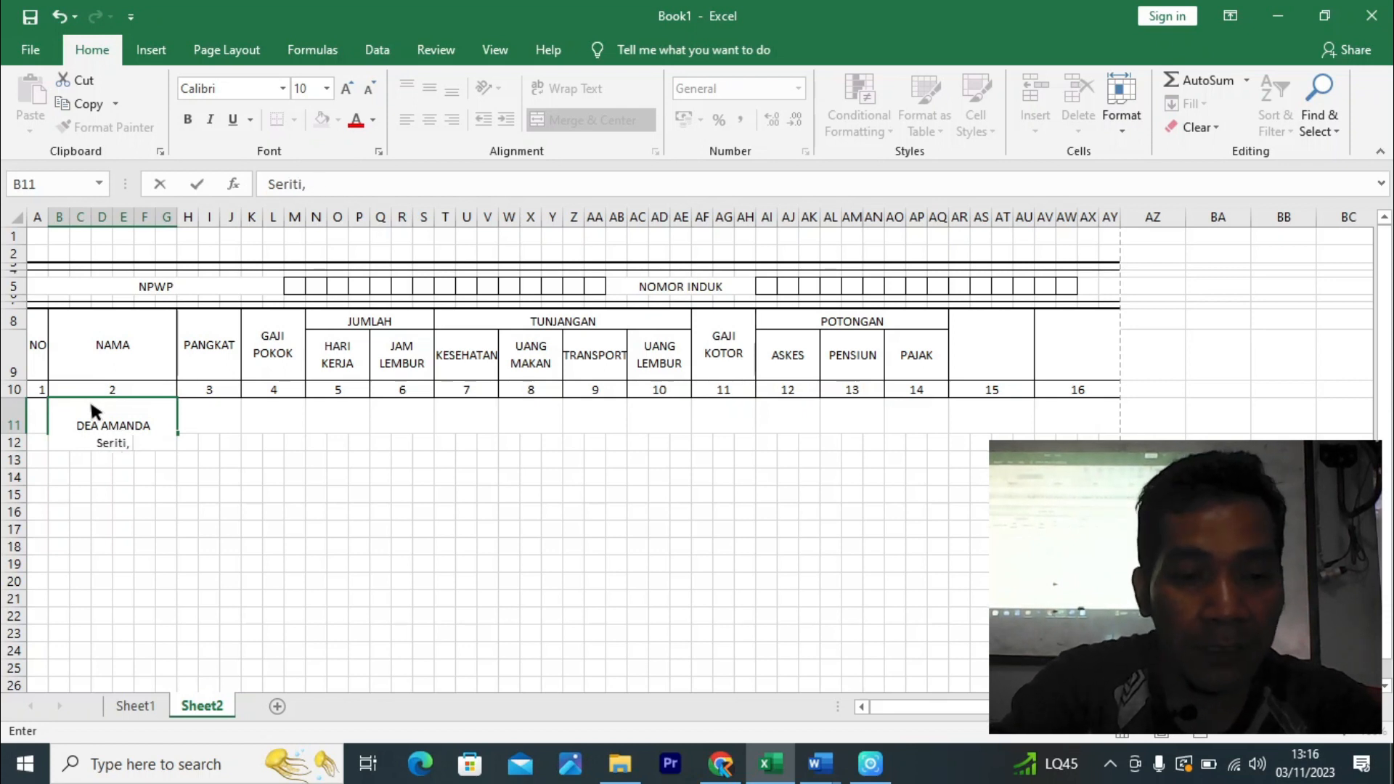
{"action": "type", "text": "13"}
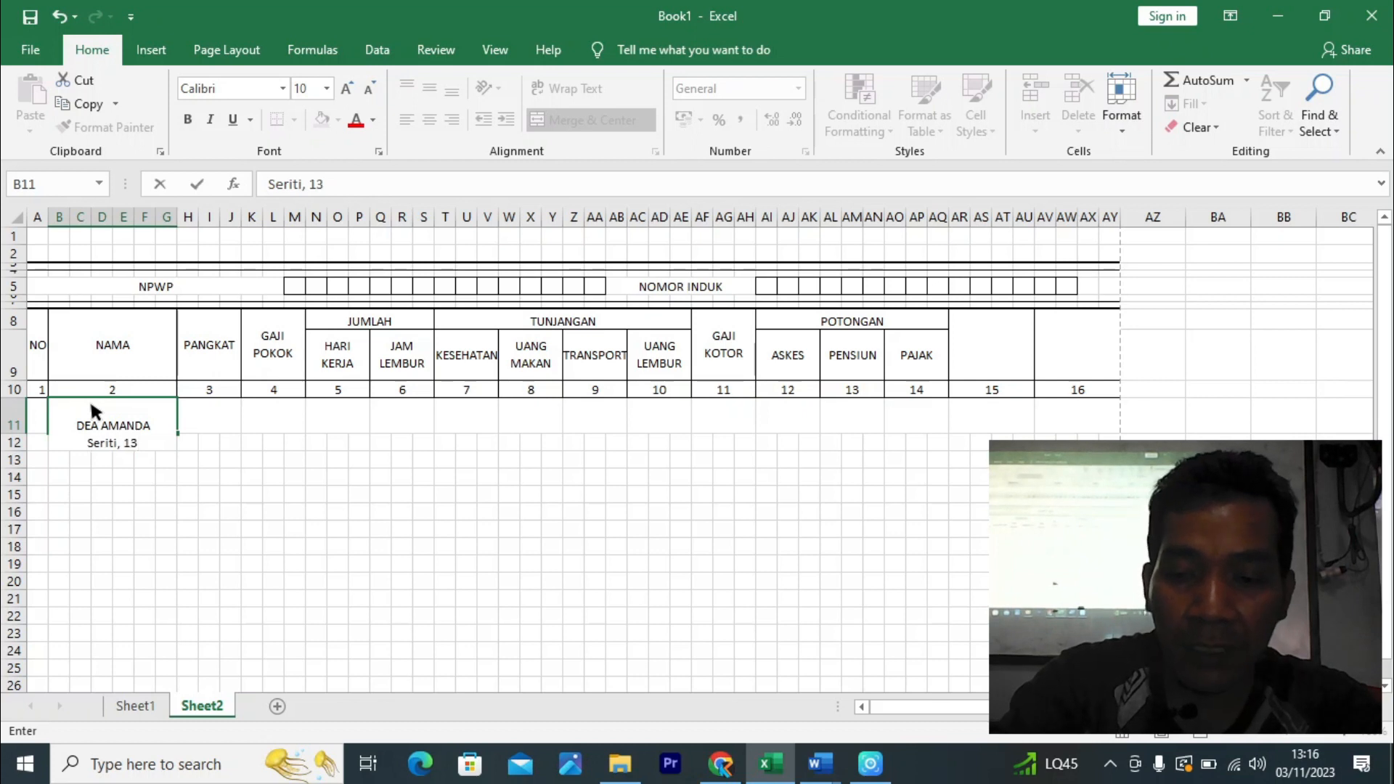
{"action": "type", "text": "-07"}
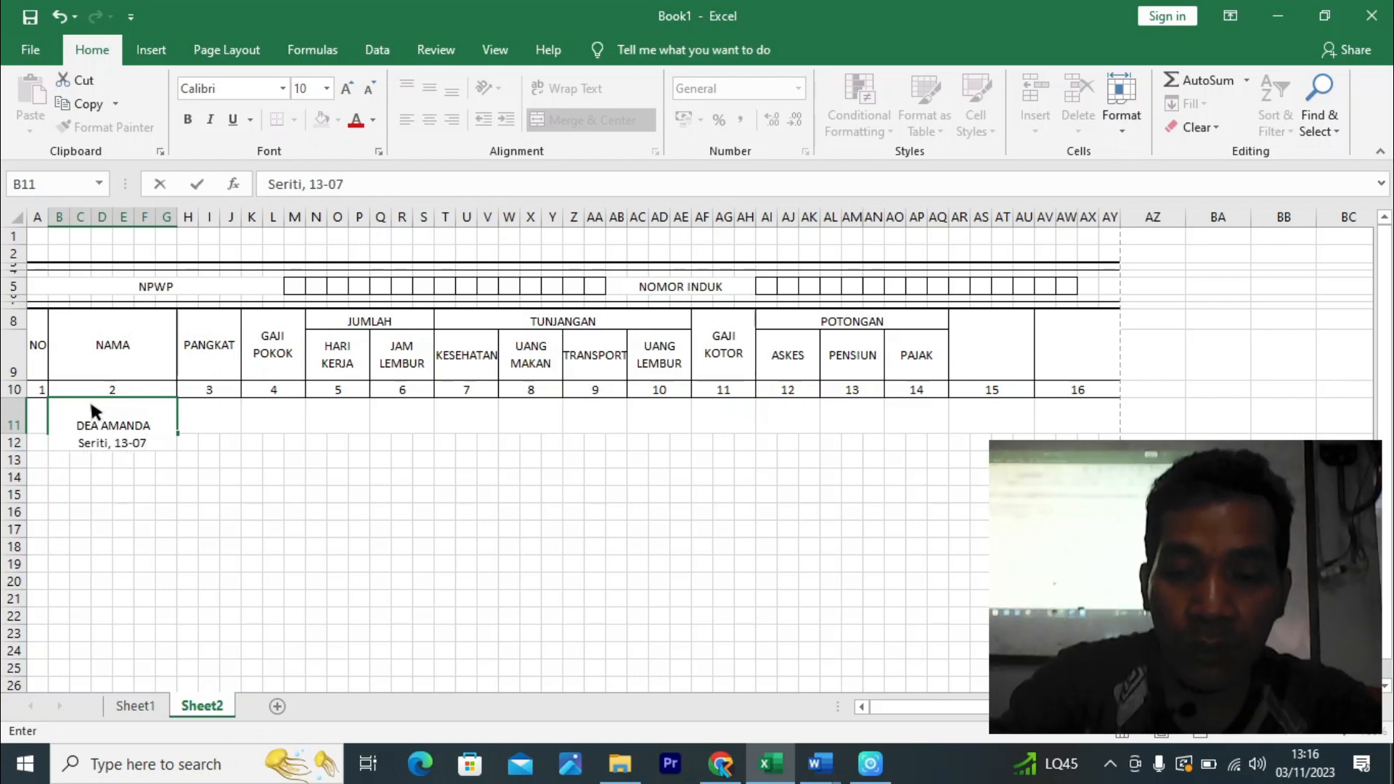
{"action": "type", "text": "-"}
{"action": "type", "text": "2006"}
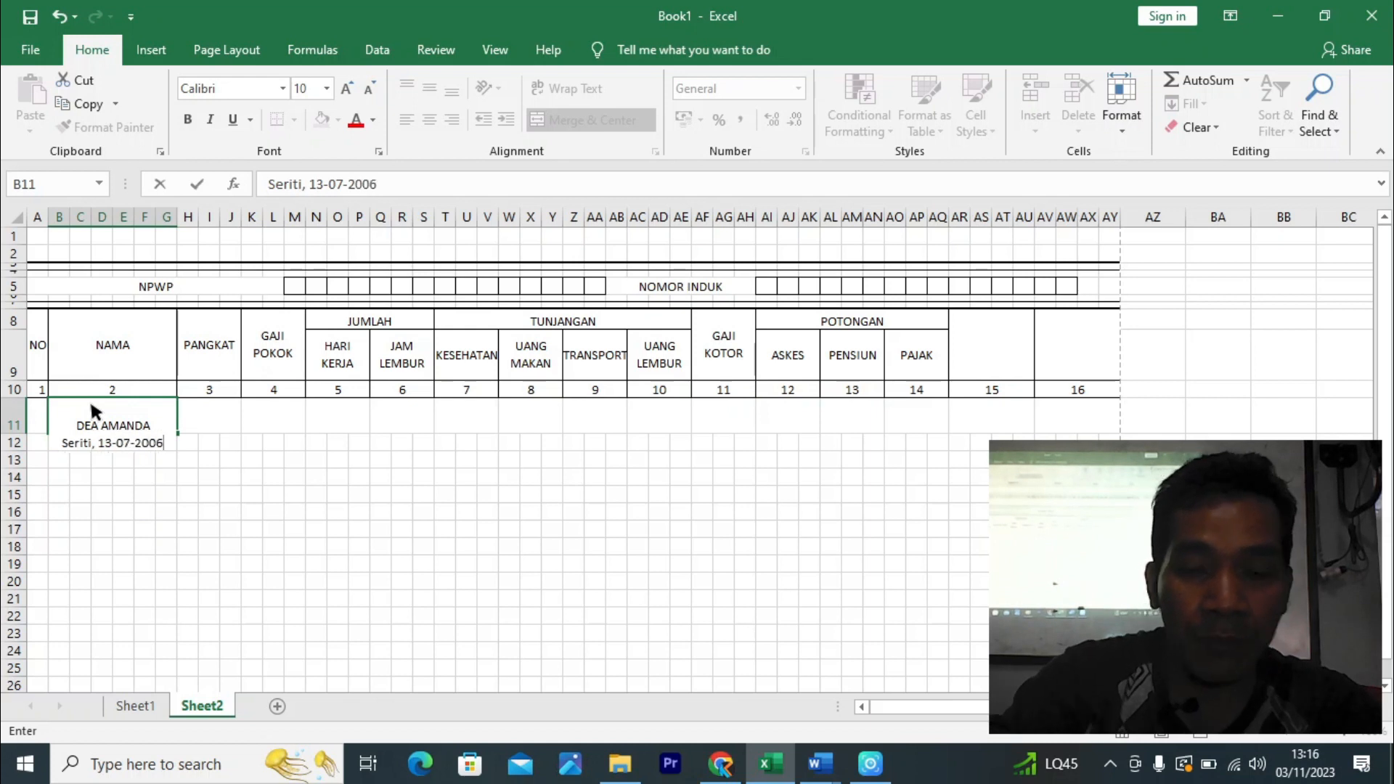
{"action": "key", "text": "Return"}
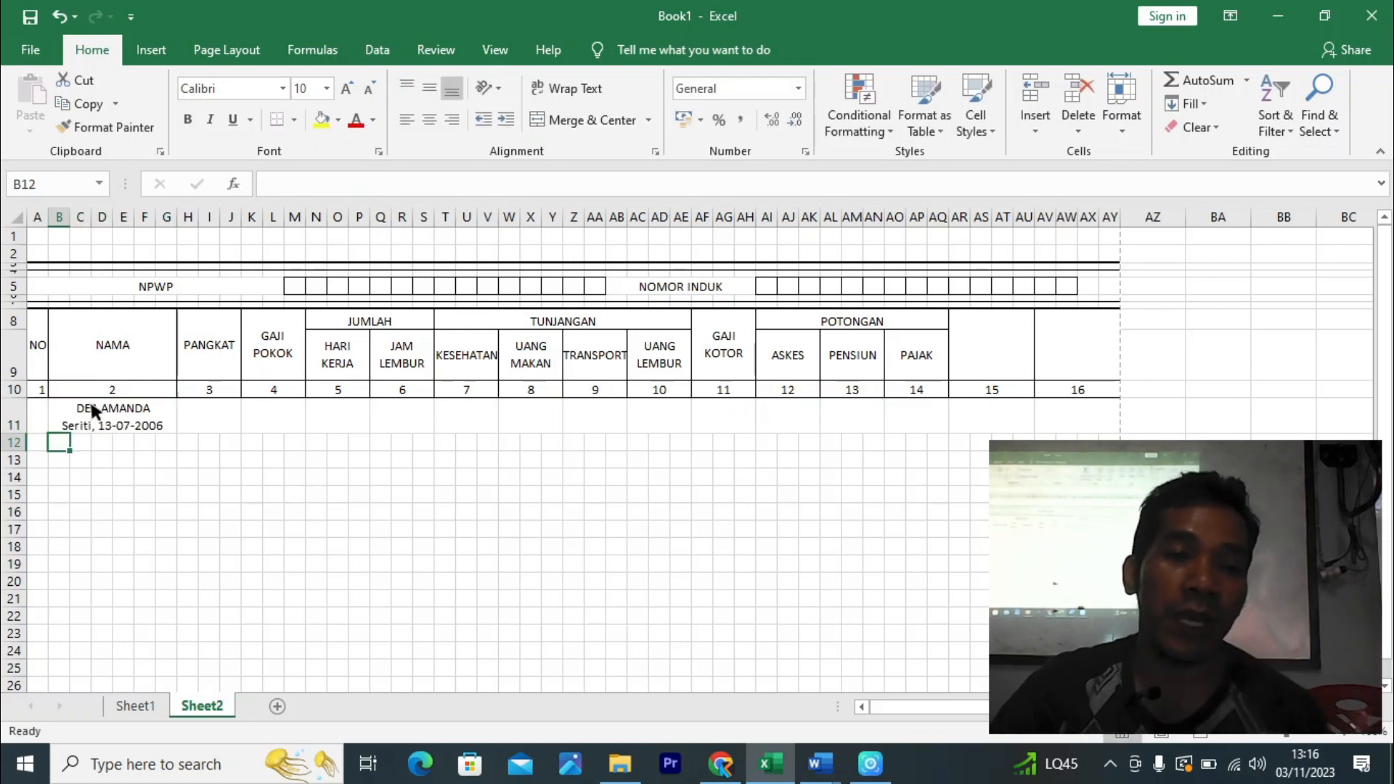
{"action": "left_click", "coordinate": [83, 423]}
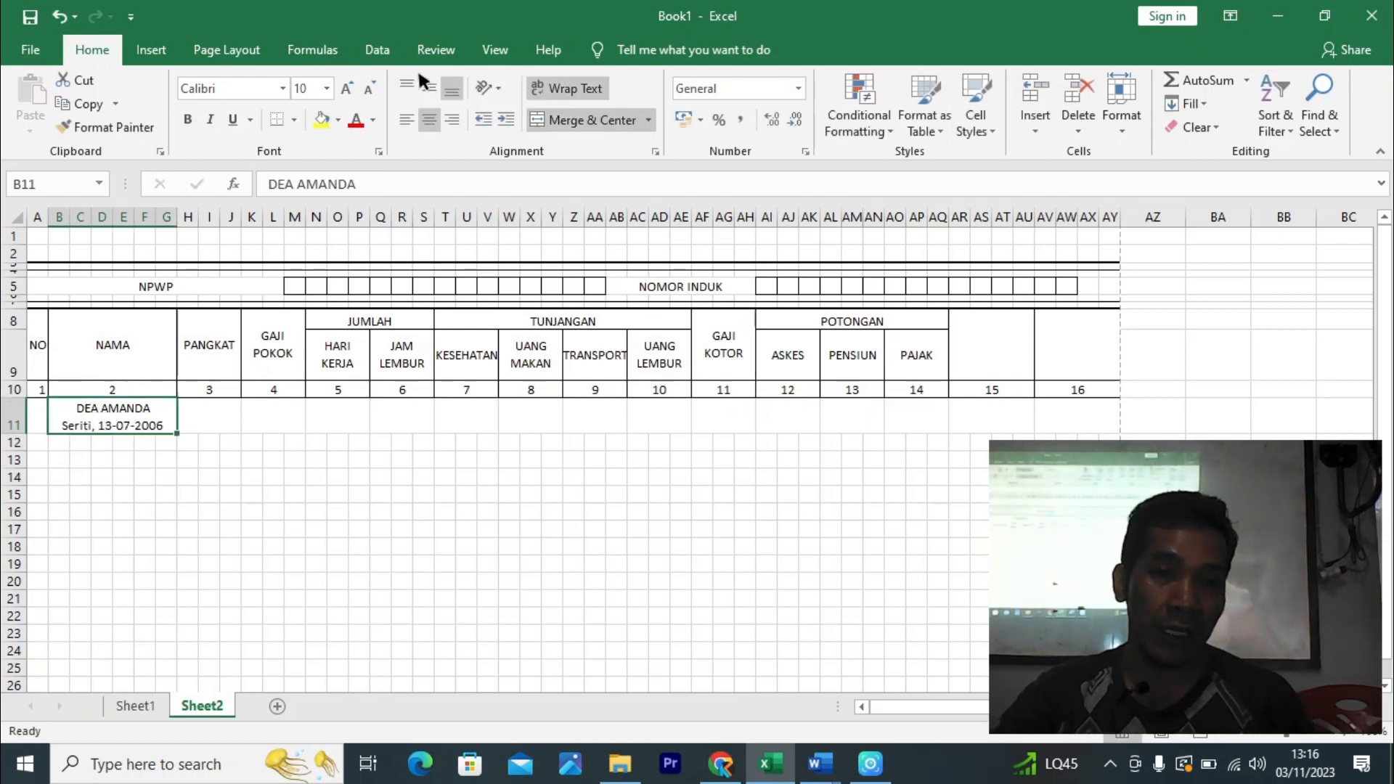
- Left- and middle-align the name cell, then enter 1 in A11 centred vertically
{"action": "left_click", "coordinate": [409, 117]}
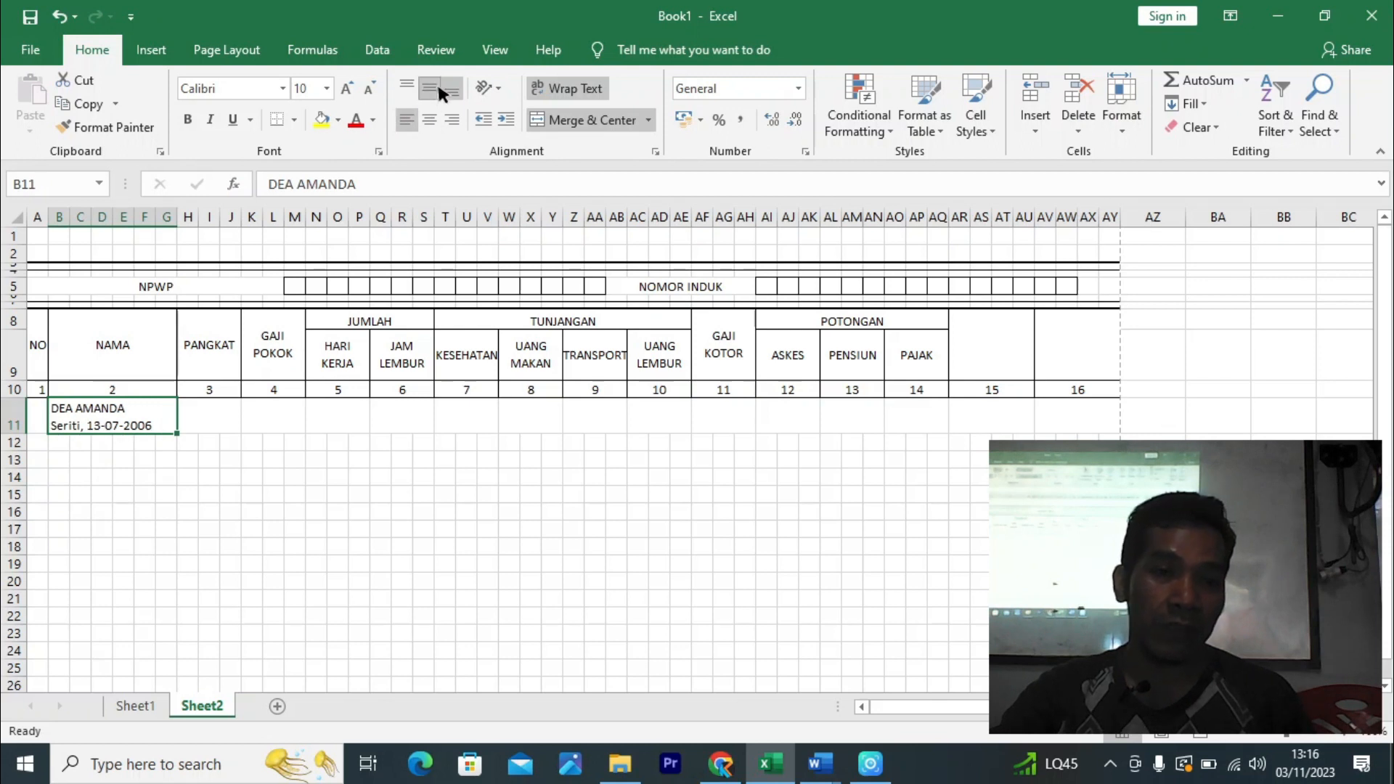
{"action": "left_click", "coordinate": [437, 87]}
{"action": "left_click", "coordinate": [40, 411]}
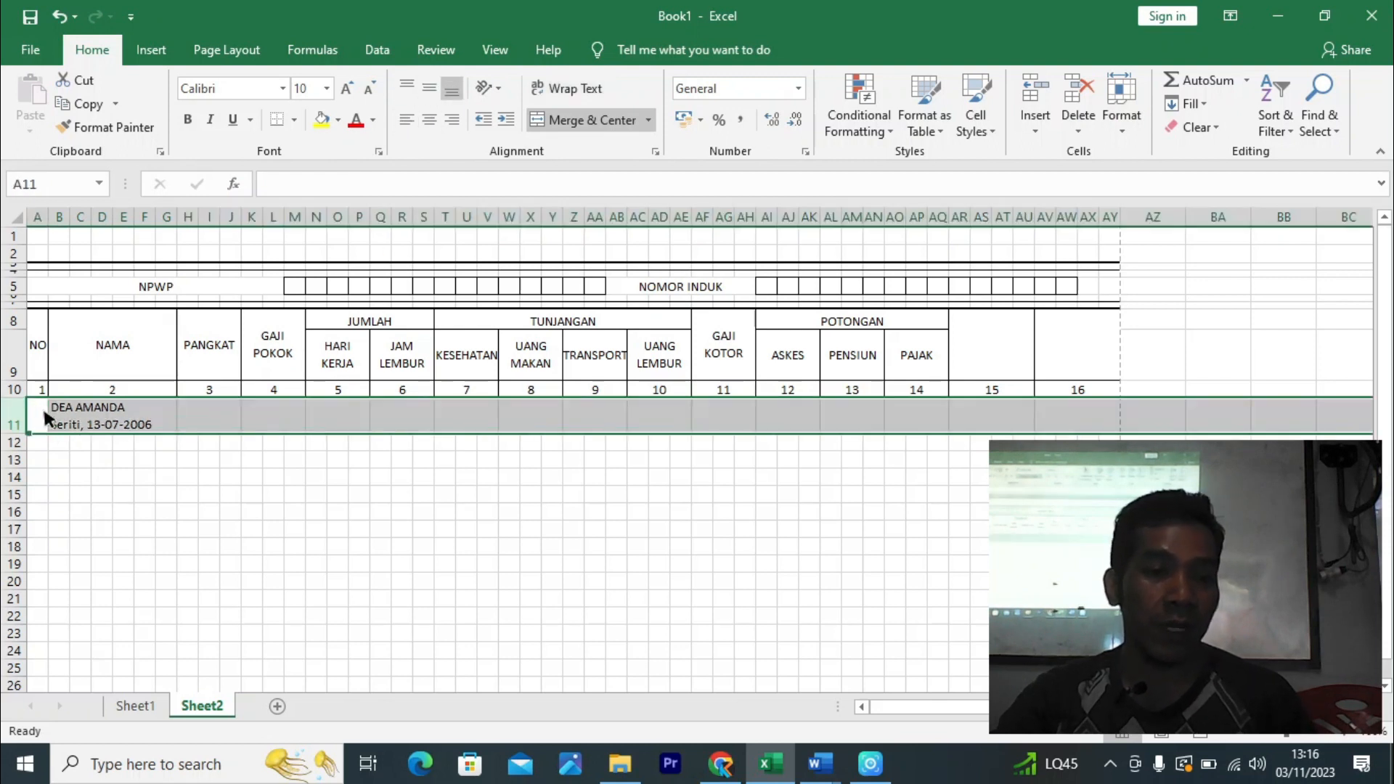
{"action": "left_click", "coordinate": [44, 411]}
{"action": "type", "text": "1"}
{"action": "left_click", "coordinate": [156, 472]}
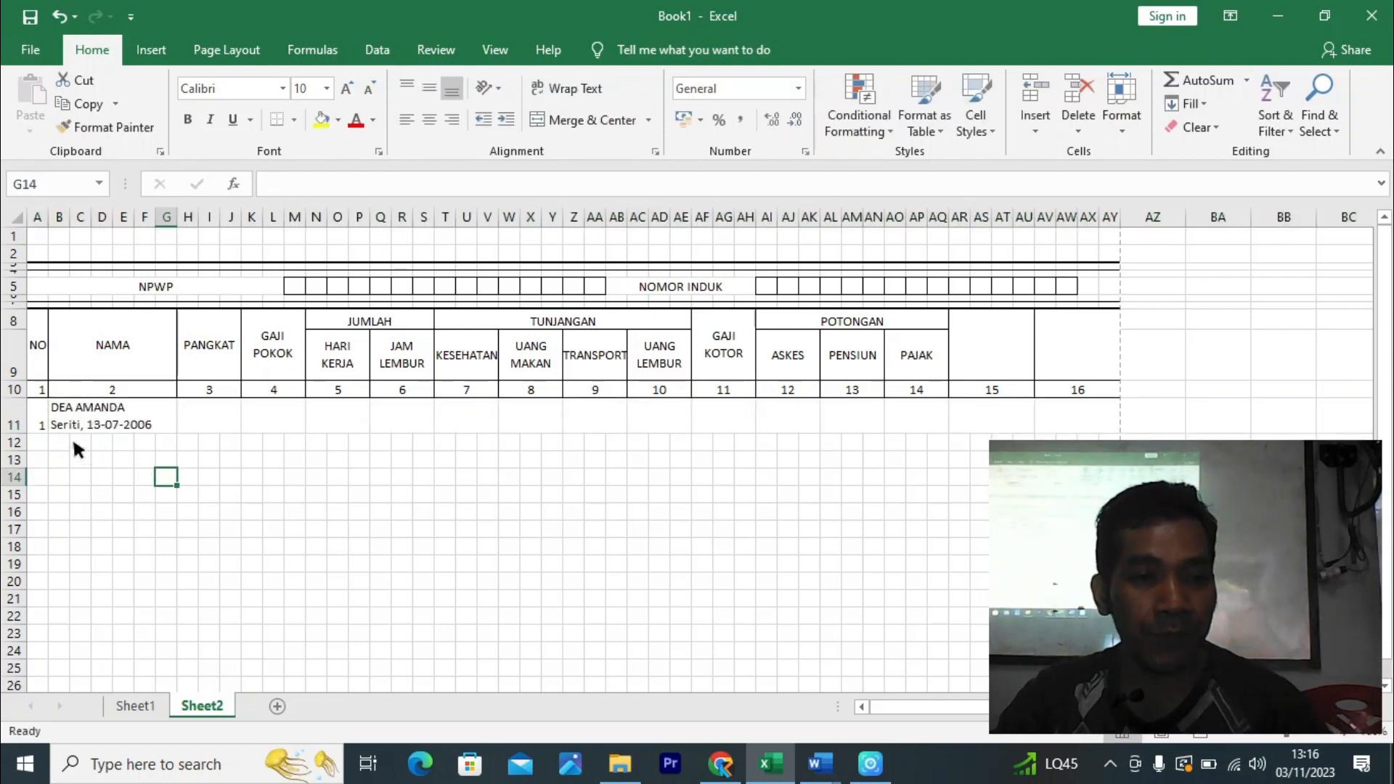
{"action": "left_click", "coordinate": [40, 423]}
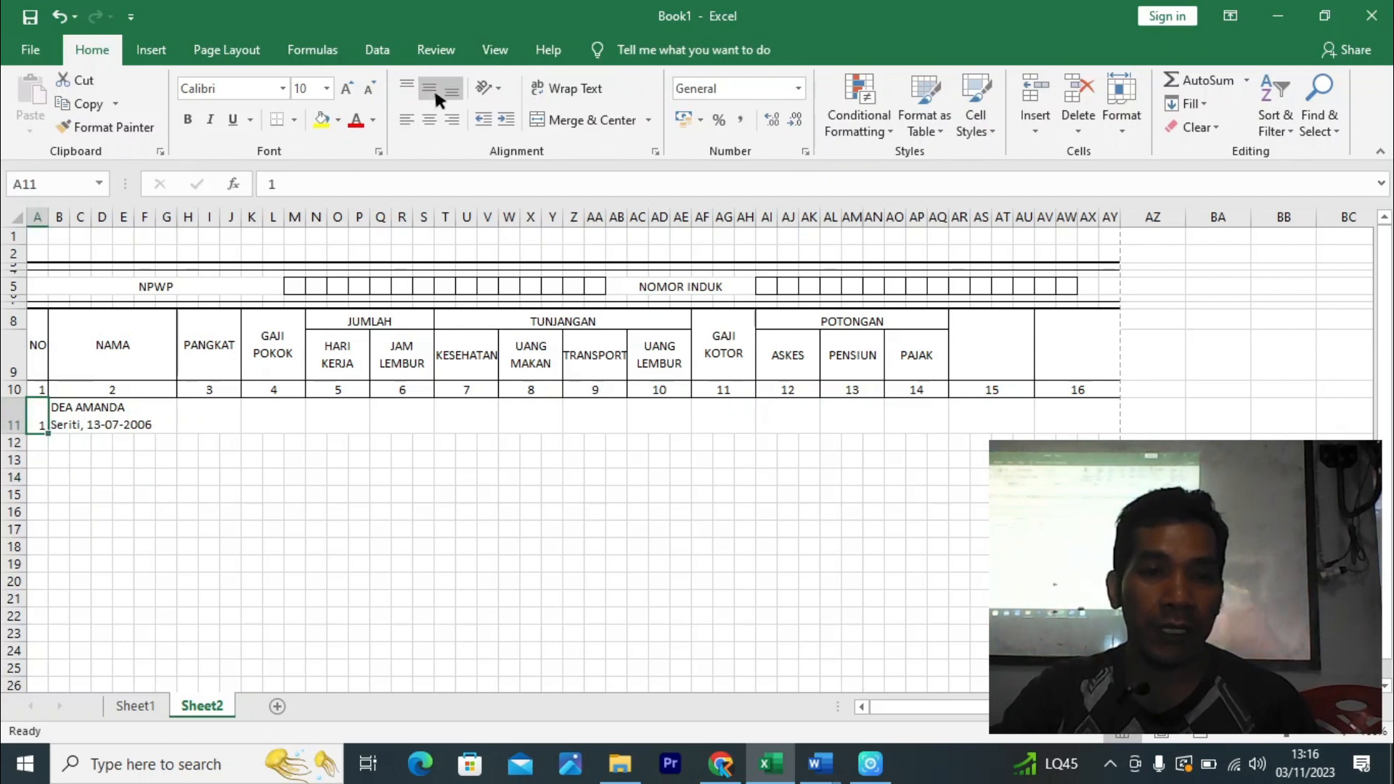
{"action": "left_click", "coordinate": [433, 88]}
{"action": "left_click", "coordinate": [420, 420]}
{"action": "left_click", "coordinate": [44, 424]}
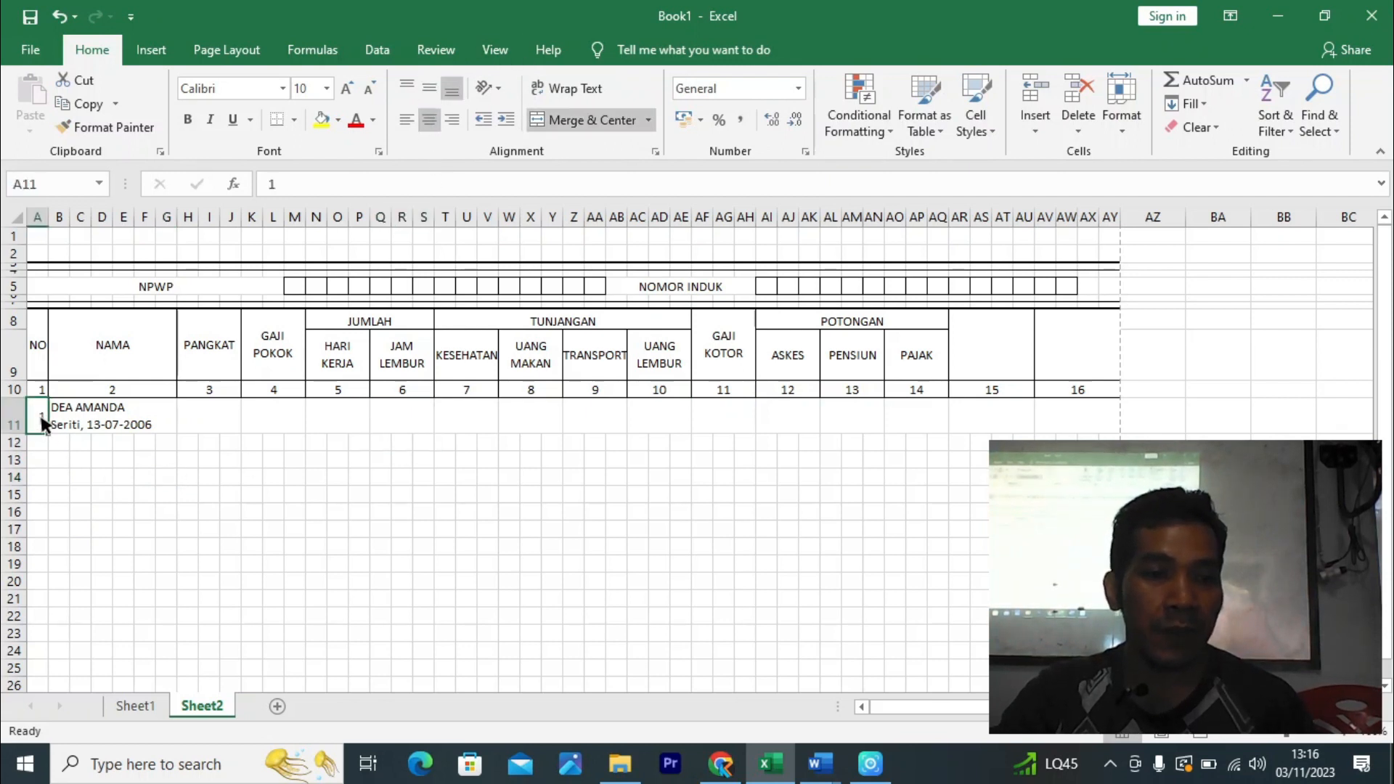
- Border A11:AY11 with an outline and vertical lines between the cells
{"action": "left_click_drag", "start_coordinate": [41, 425], "coordinate": [1076, 414]}
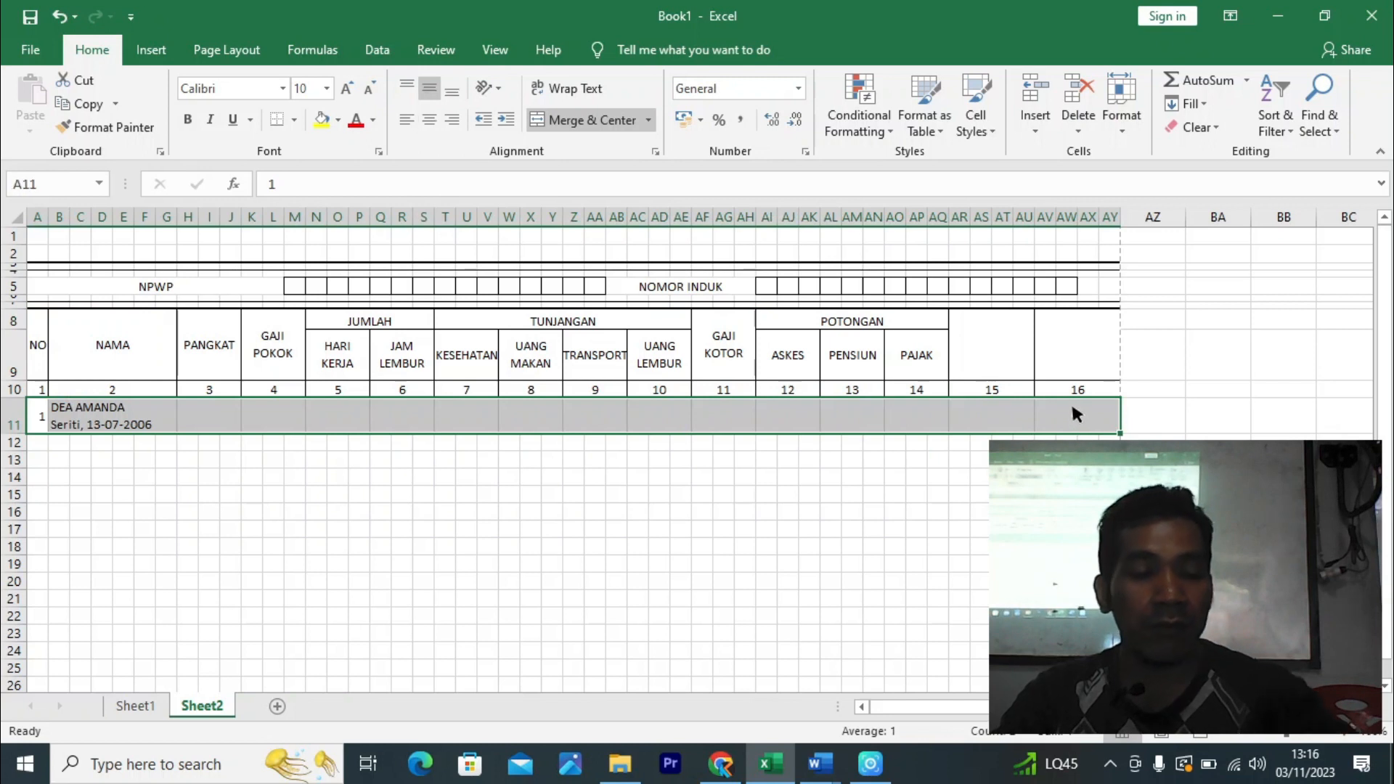
{"action": "key", "text": "ctrl+1"}
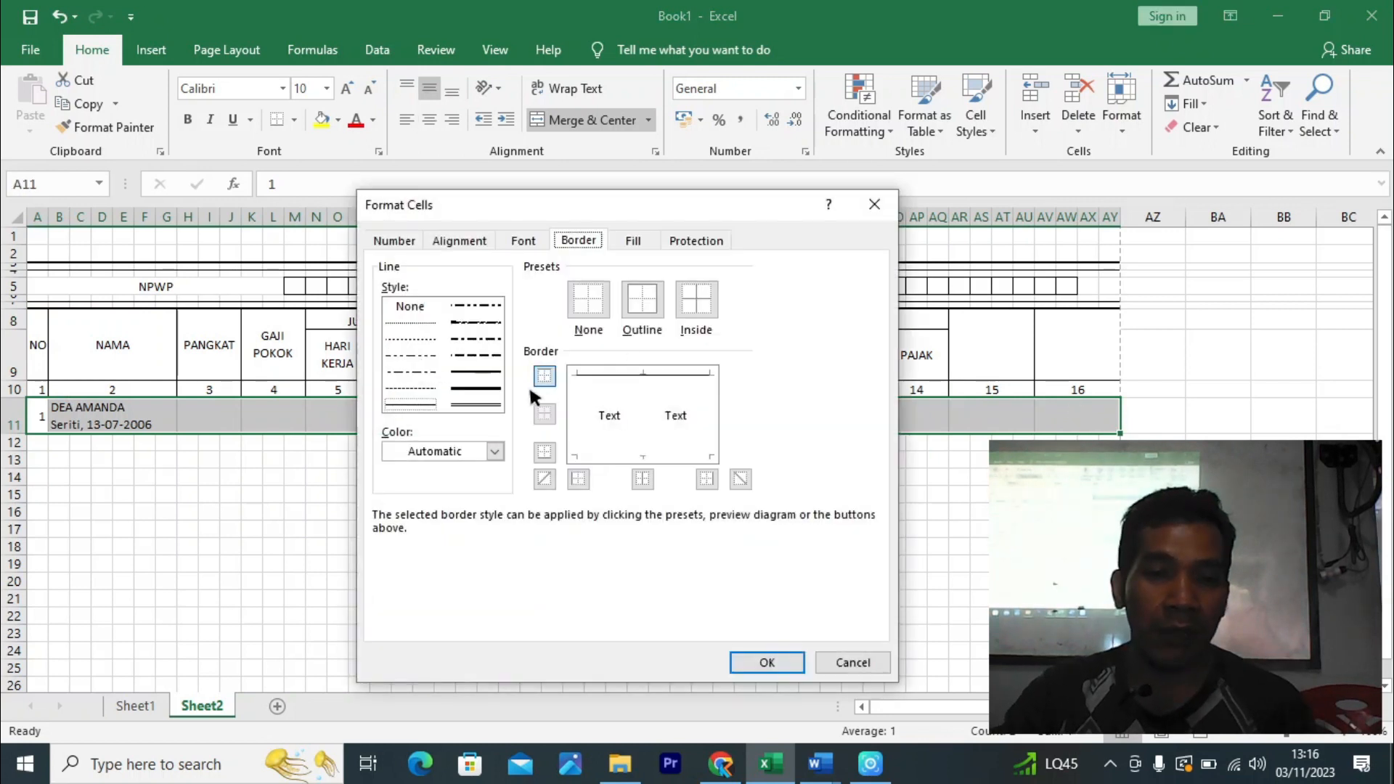
{"action": "left_click", "coordinate": [640, 301]}
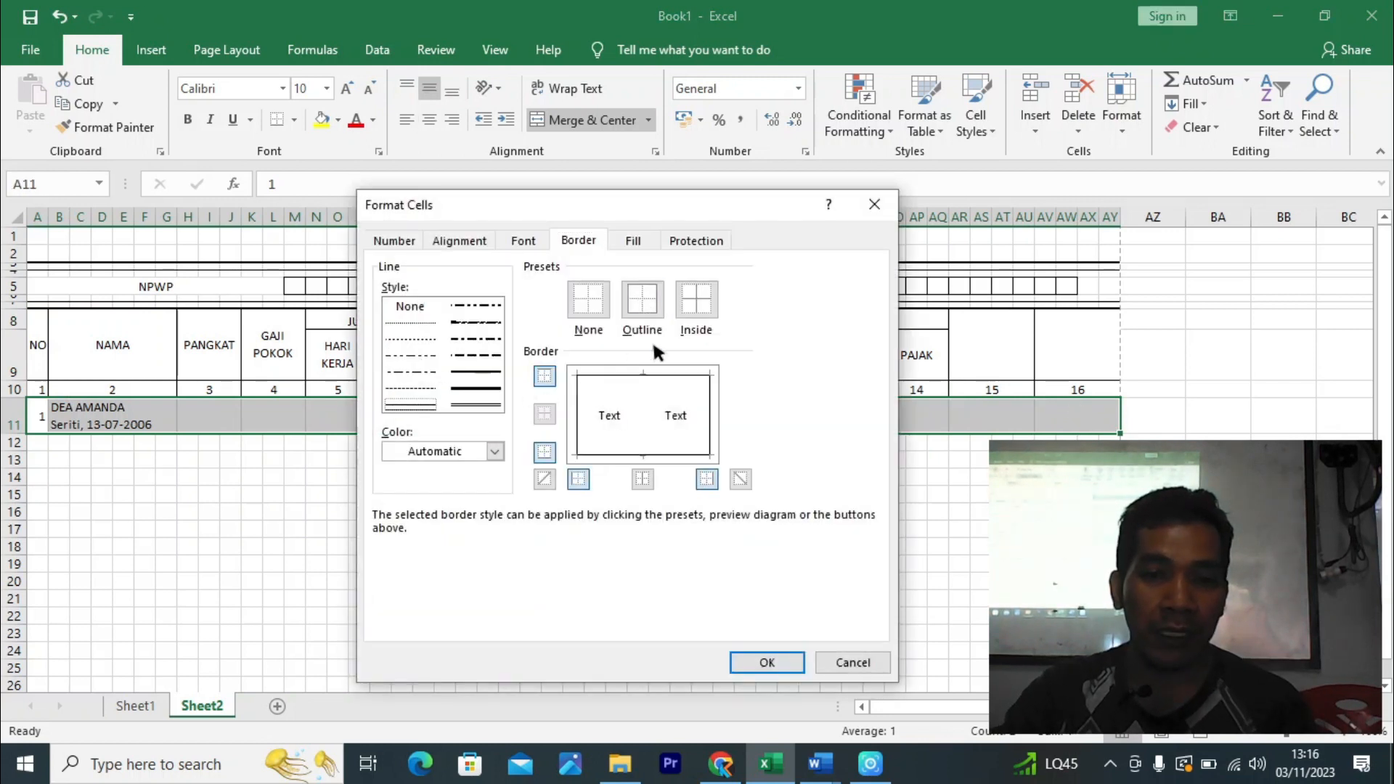
{"action": "left_click", "coordinate": [646, 412]}
{"action": "left_click", "coordinate": [767, 662]}
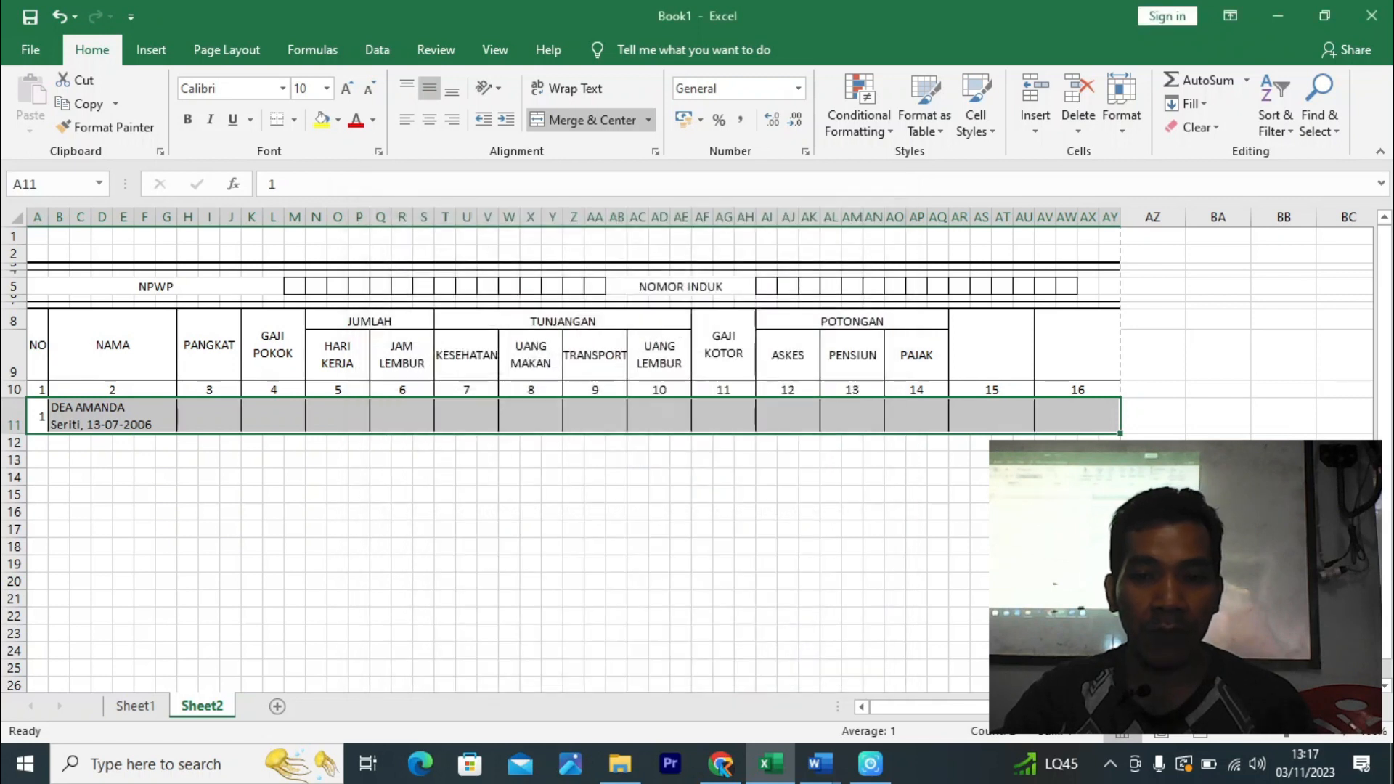
{"action": "left_click", "coordinate": [1024, 564]}
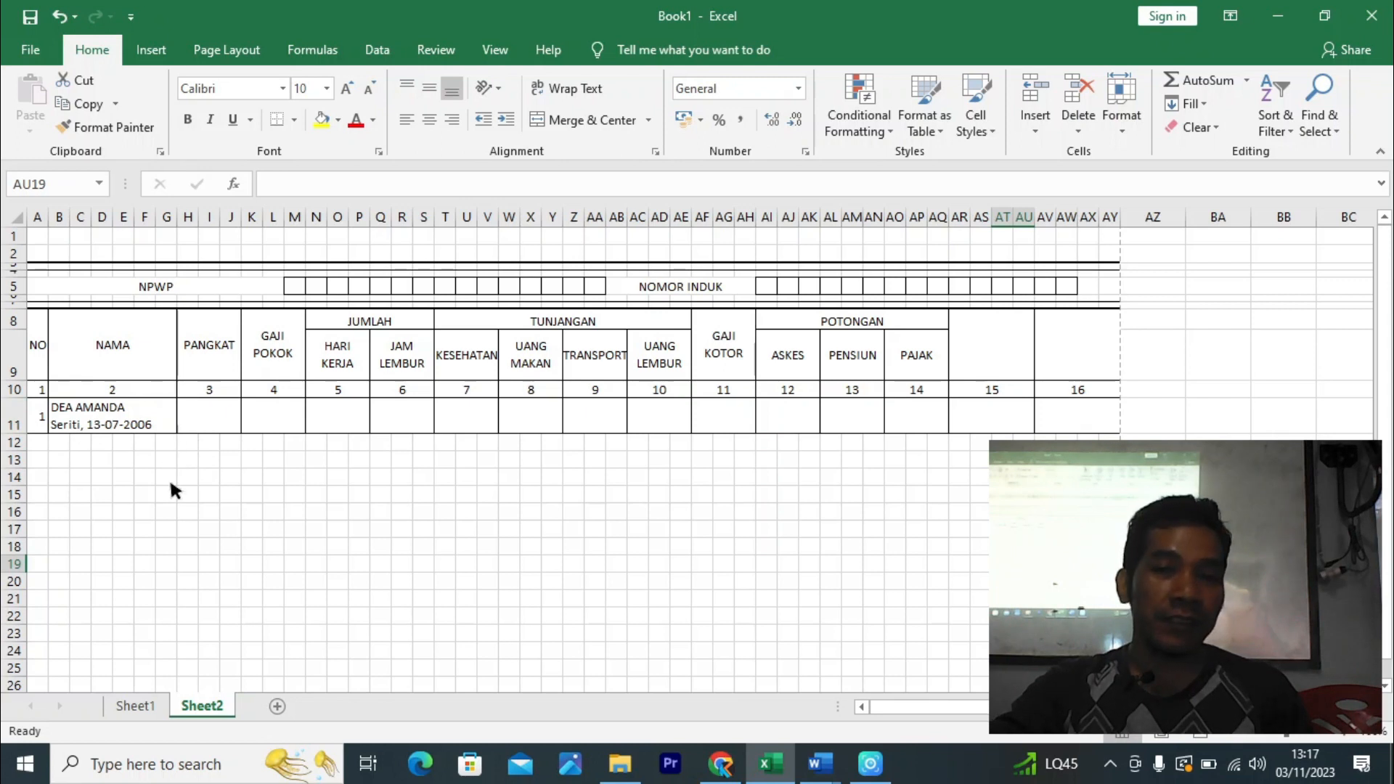
- Fill row 11 down to row 18, creating entries numbered 2 to 8
{"action": "left_click_drag", "start_coordinate": [47, 411], "coordinate": [1096, 426]}
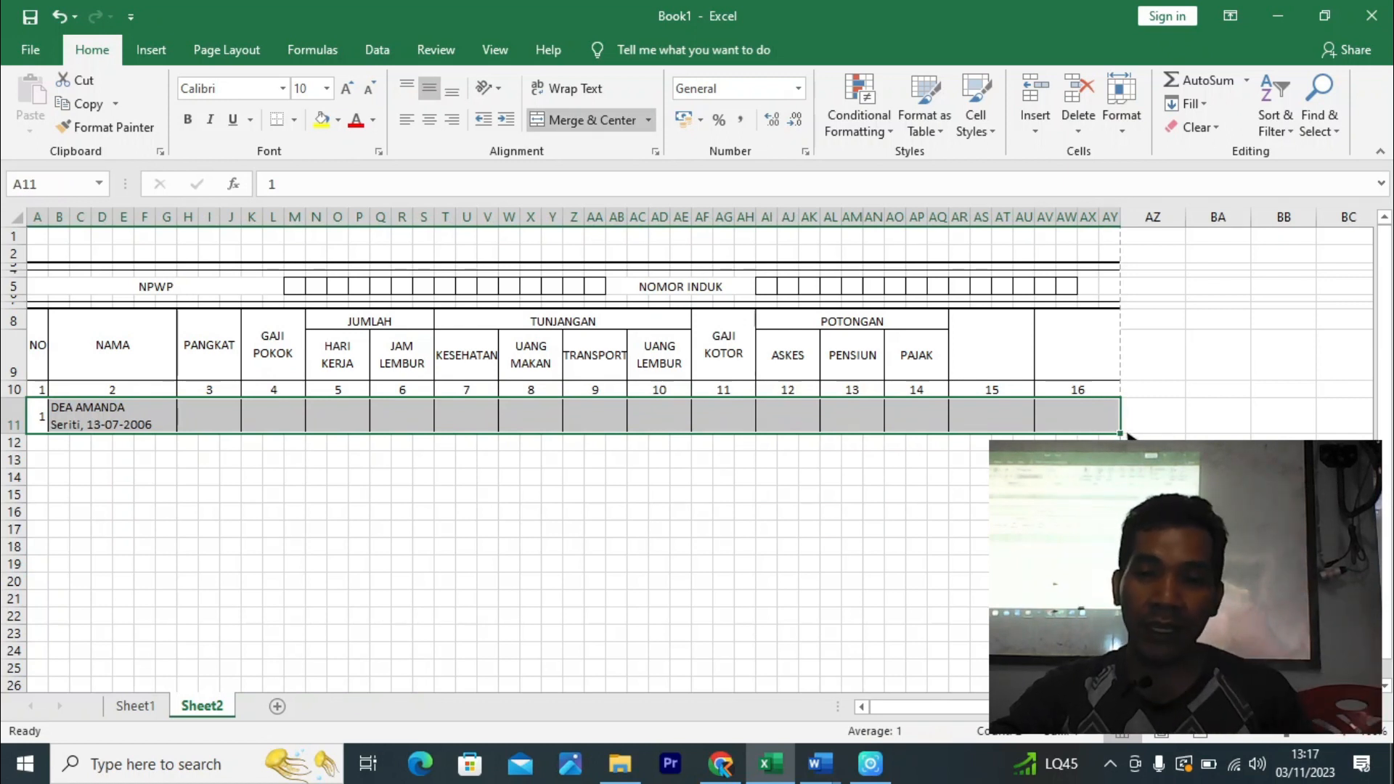
{"action": "left_click_drag", "start_coordinate": [1122, 435], "coordinate": [1126, 548]}
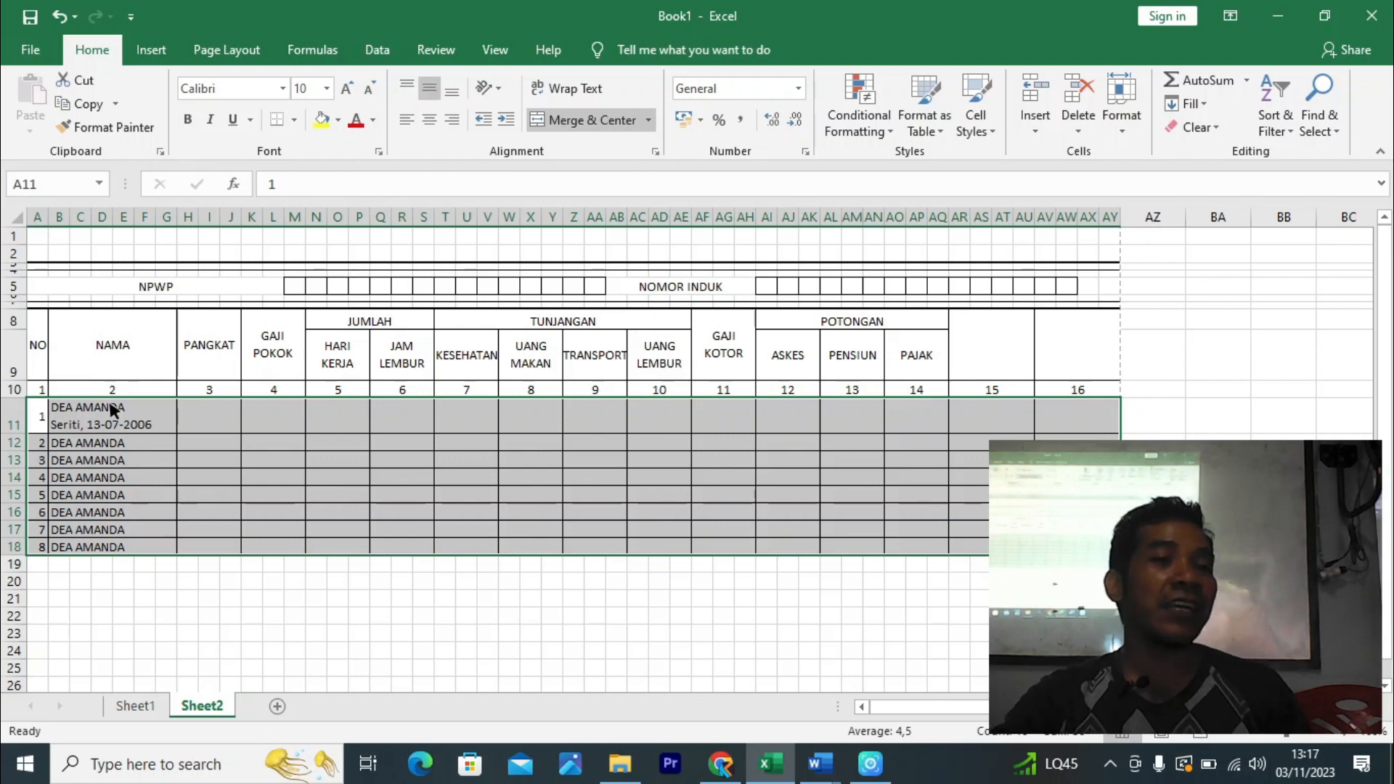
{"action": "left_click", "coordinate": [145, 496]}
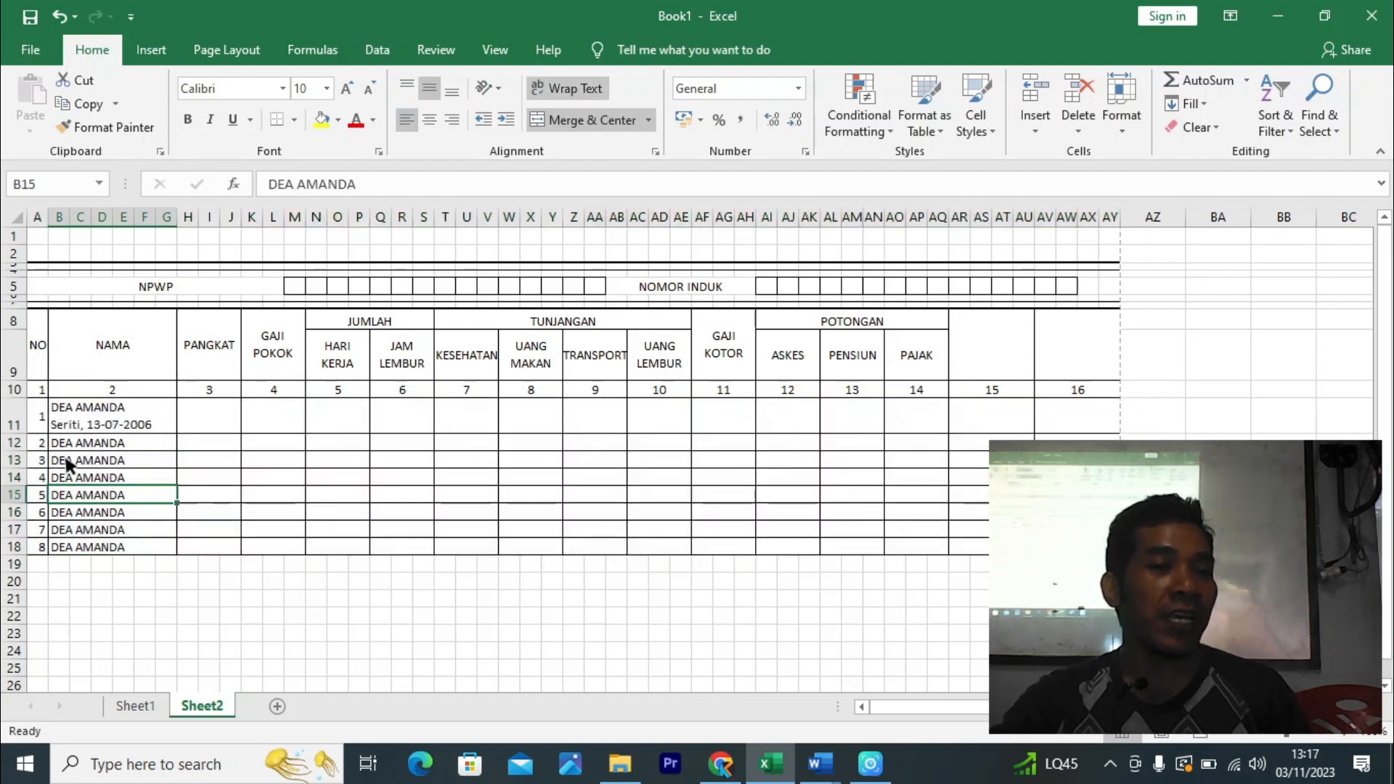
{"action": "left_click", "coordinate": [6, 425]}
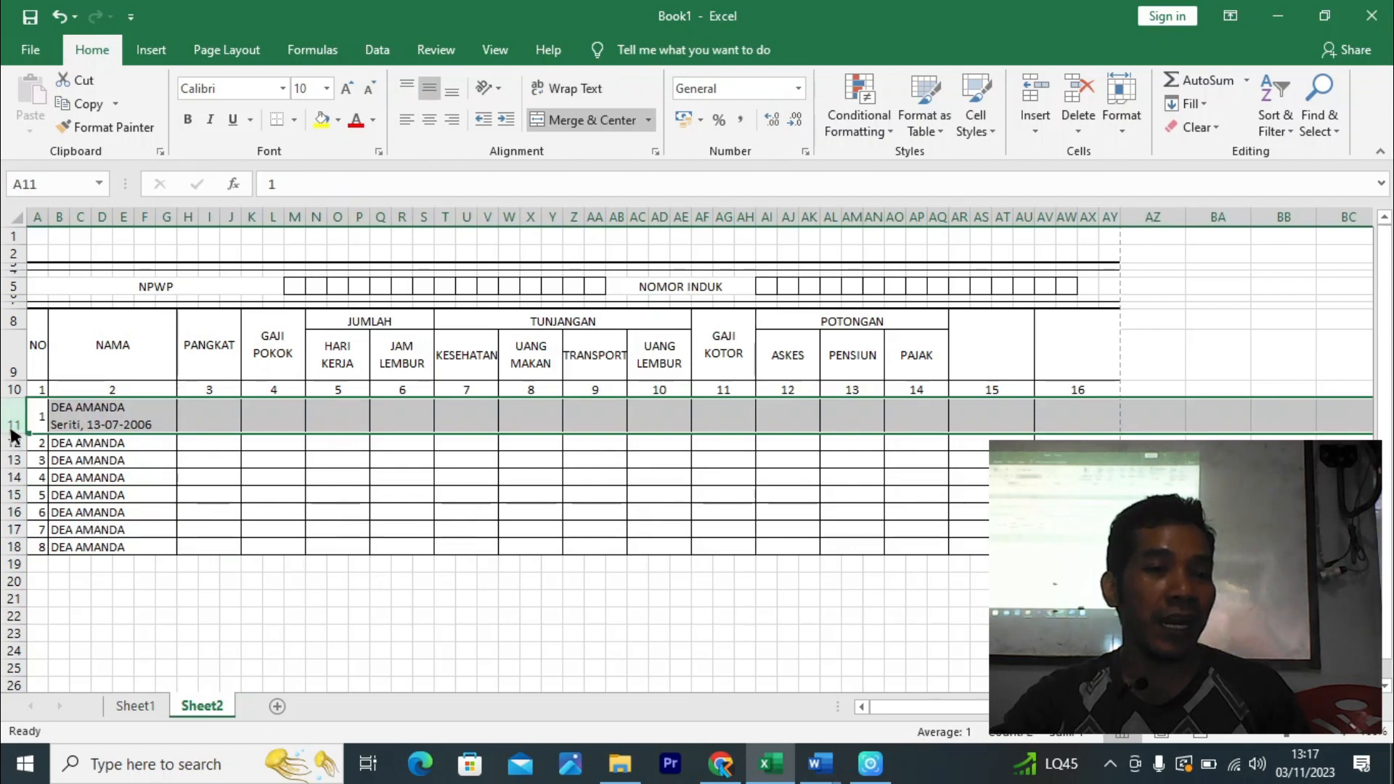
- Paint row 11's formatting onto rows 12–18, then undo that and the fill-down
{"action": "left_click", "coordinate": [124, 128]}
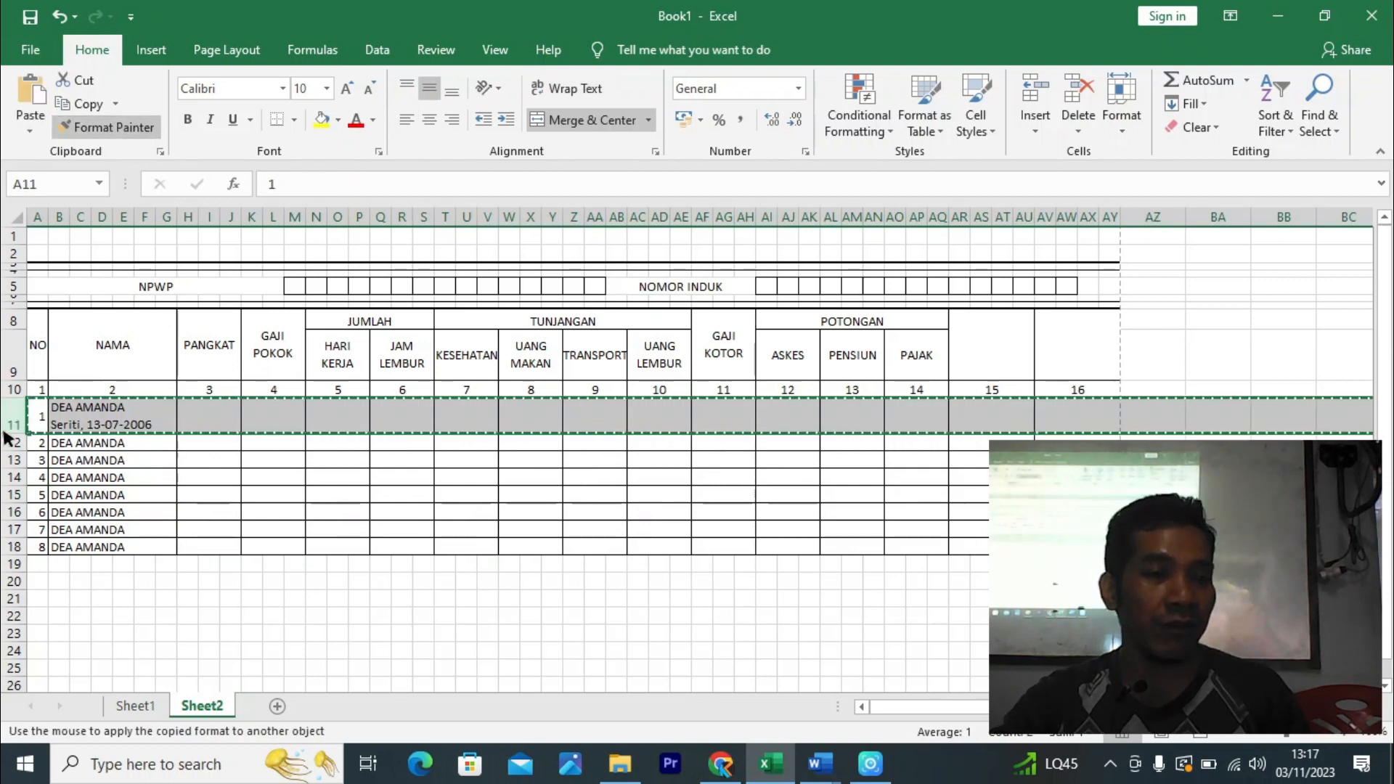
{"action": "left_click_drag", "start_coordinate": [15, 446], "coordinate": [10, 549]}
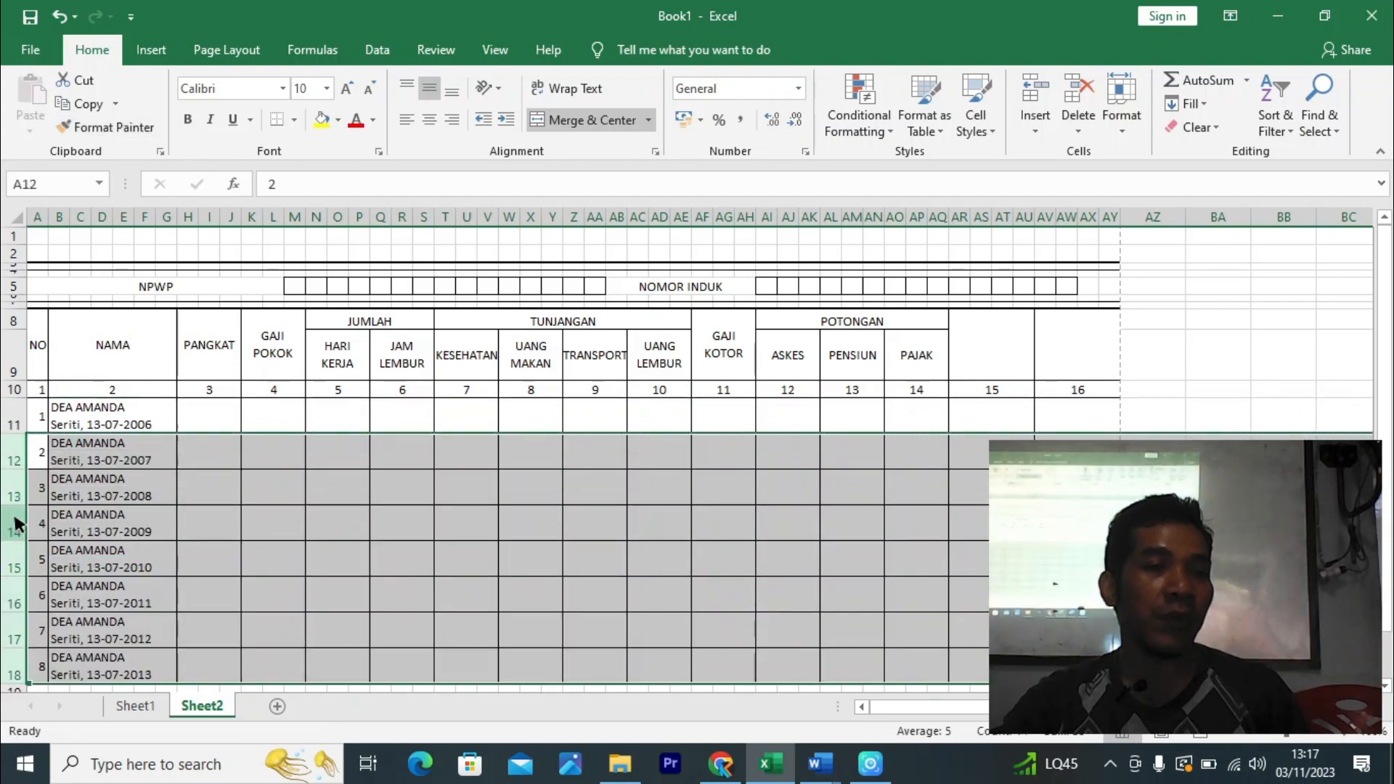
{"action": "scroll", "coordinate": [67, 437], "scroll_direction": "down", "scroll_amount": 3}
{"action": "scroll", "coordinate": [249, 498], "scroll_direction": "up", "scroll_amount": 2}
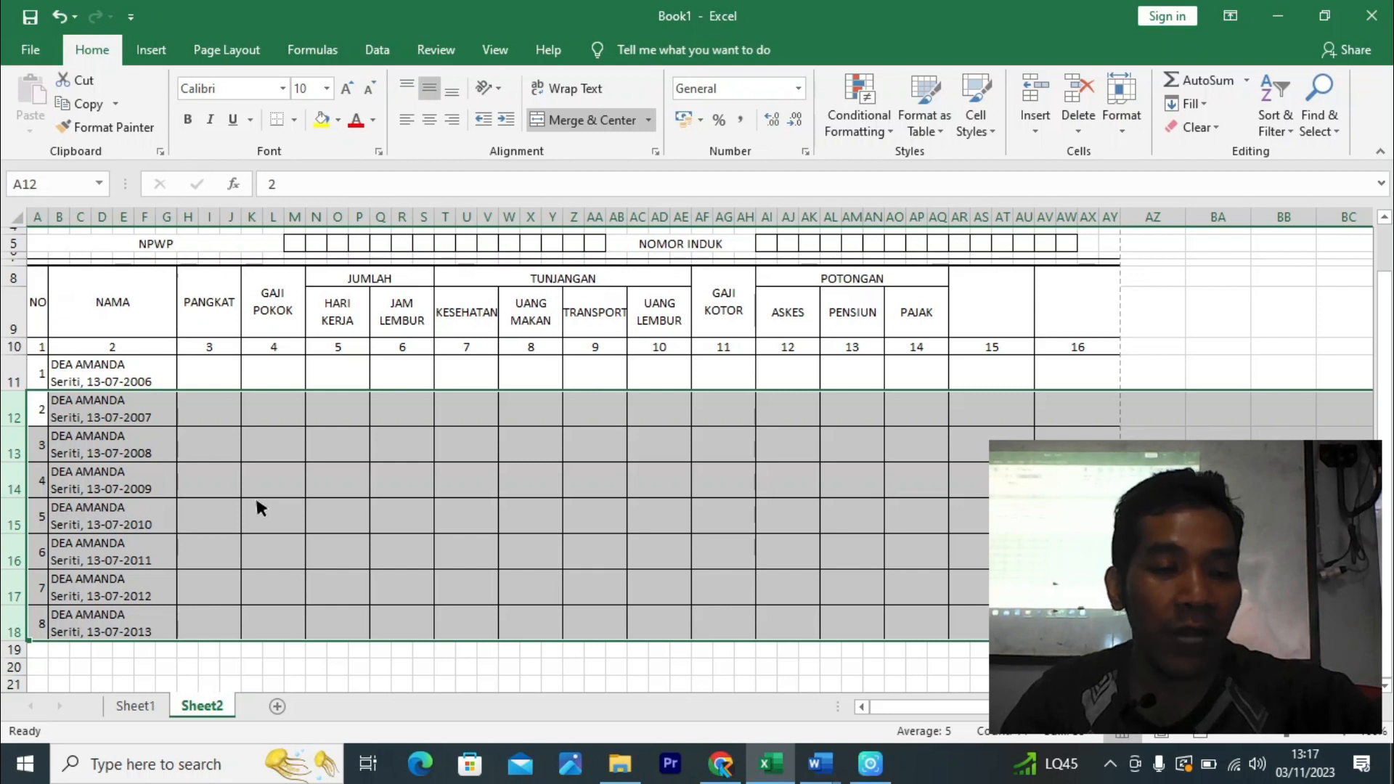
{"action": "key", "text": "ctrl+z"}
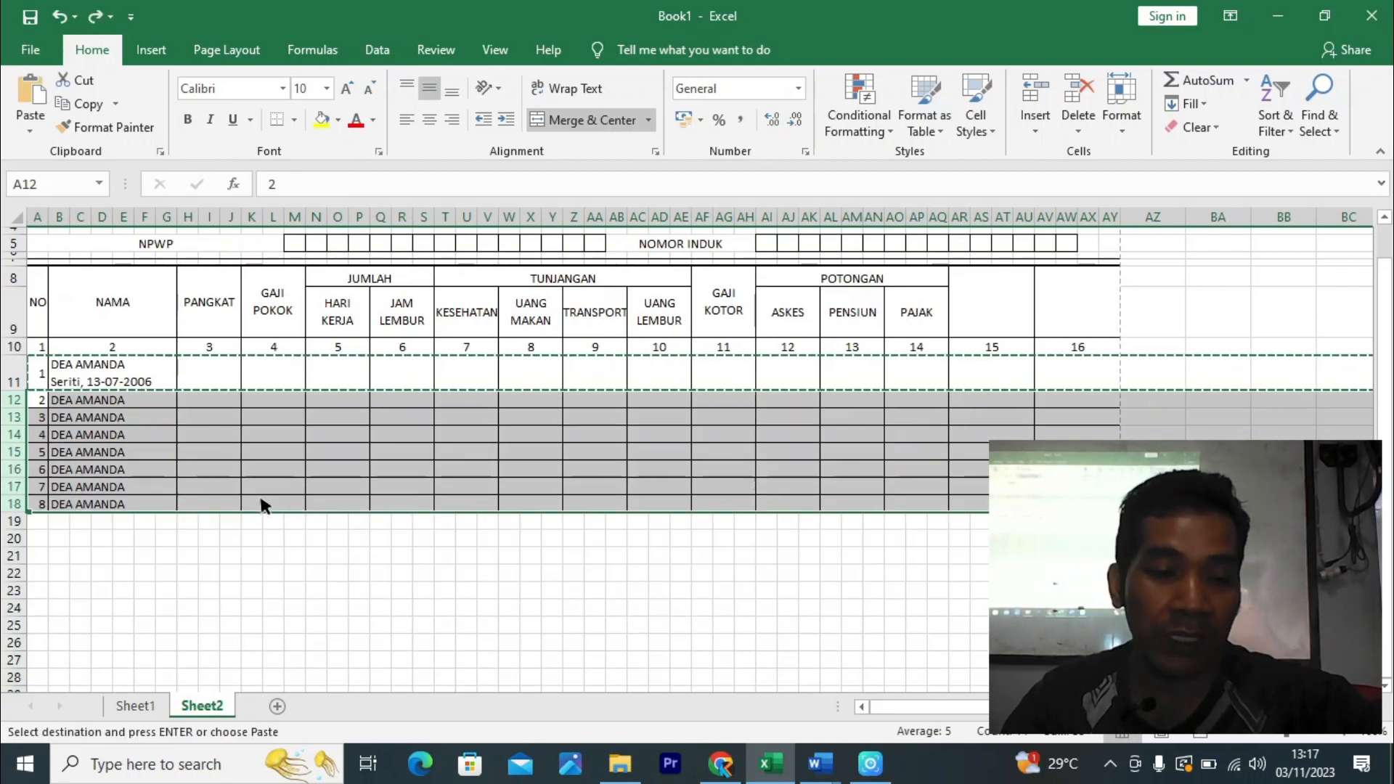
{"action": "key", "text": "ctrl+z"}
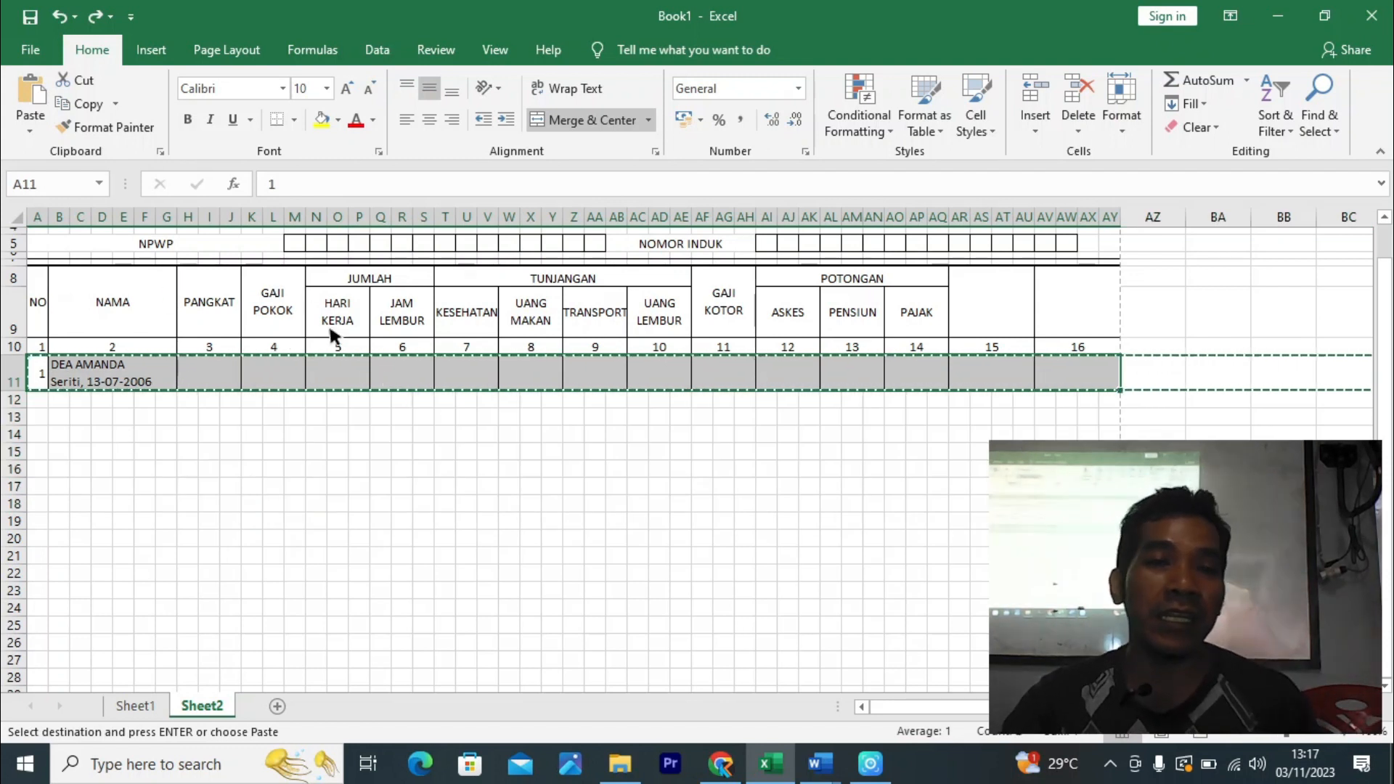
- Delete row 11 with its employee entry
{"action": "left_click", "coordinate": [127, 132]}
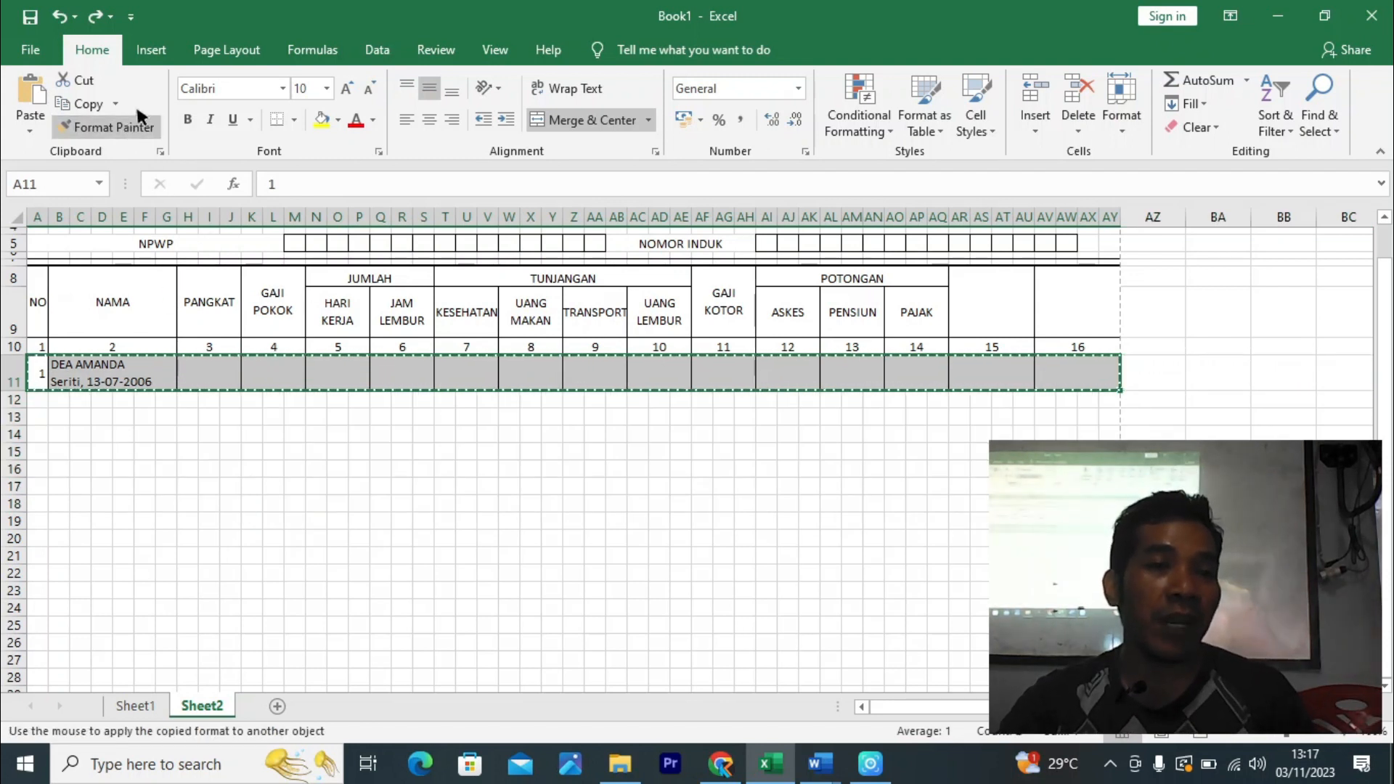
{"action": "left_click", "coordinate": [135, 131]}
{"action": "left_click_drag", "start_coordinate": [292, 453], "coordinate": [274, 467]}
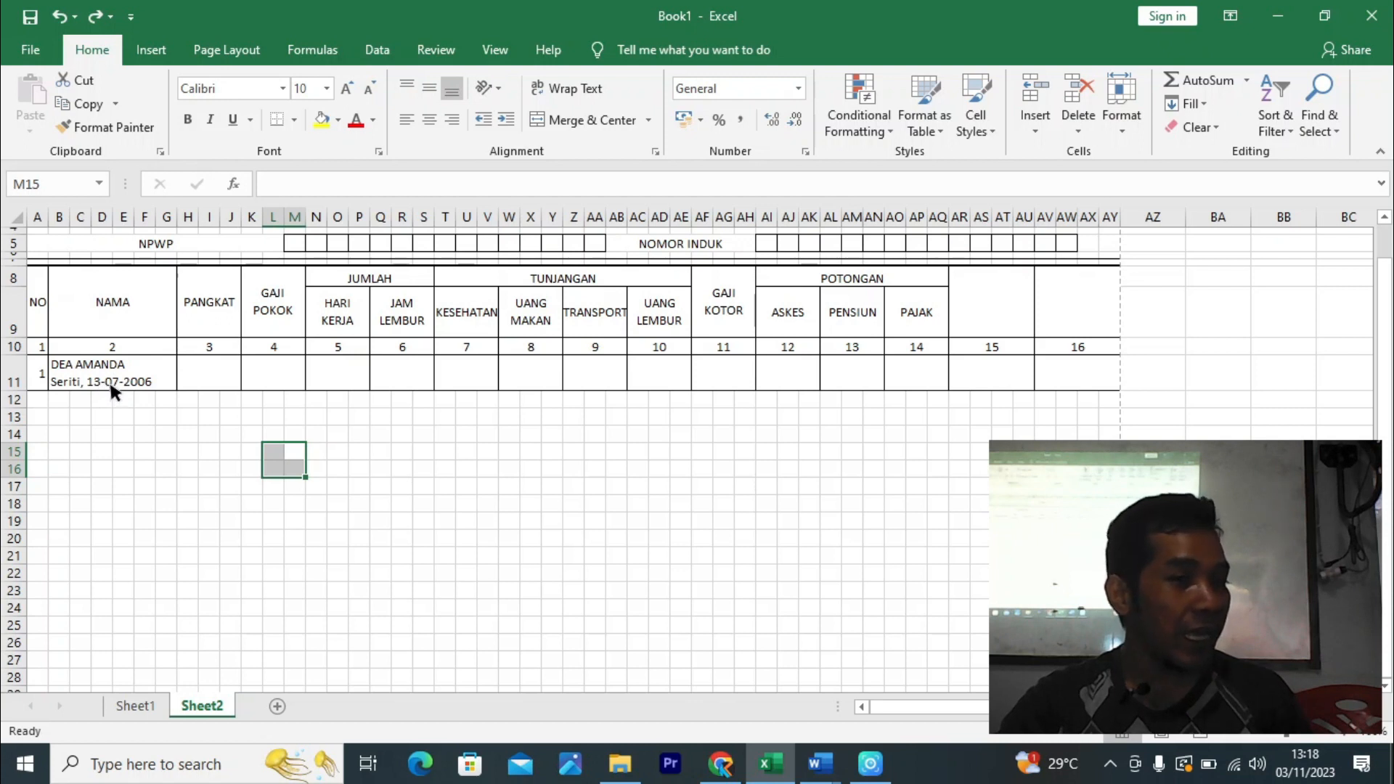
{"action": "left_click", "coordinate": [141, 367]}
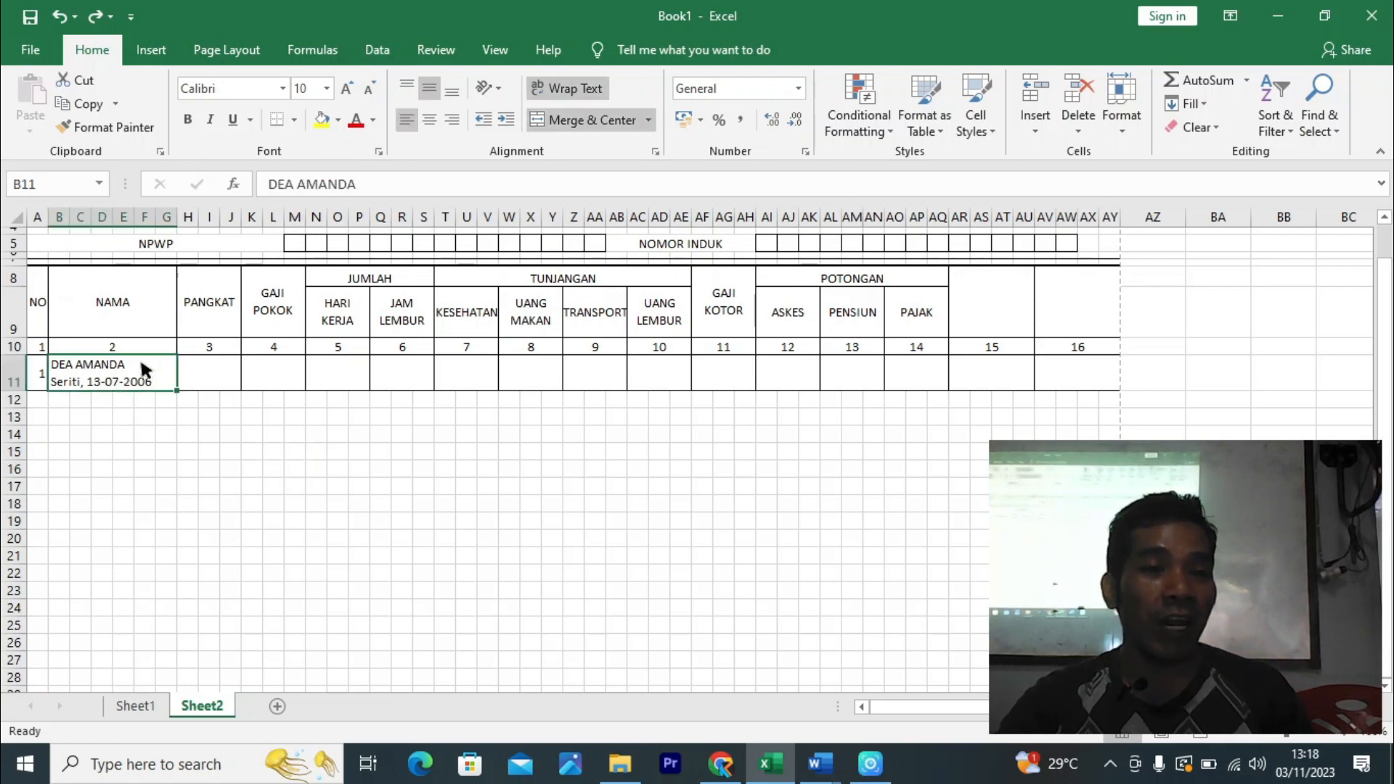
{"action": "left_click_drag", "start_coordinate": [368, 185], "coordinate": [207, 194]}
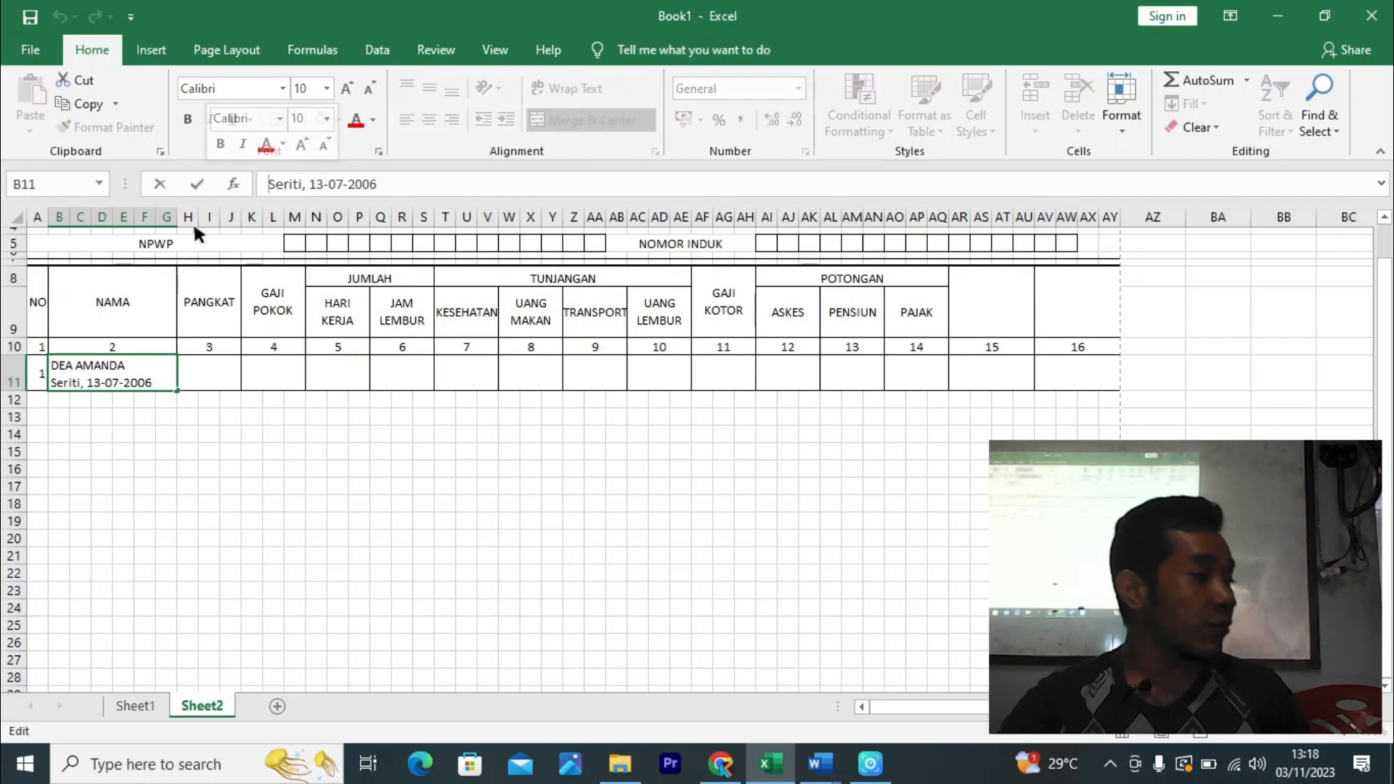
{"action": "left_click", "coordinate": [258, 500]}
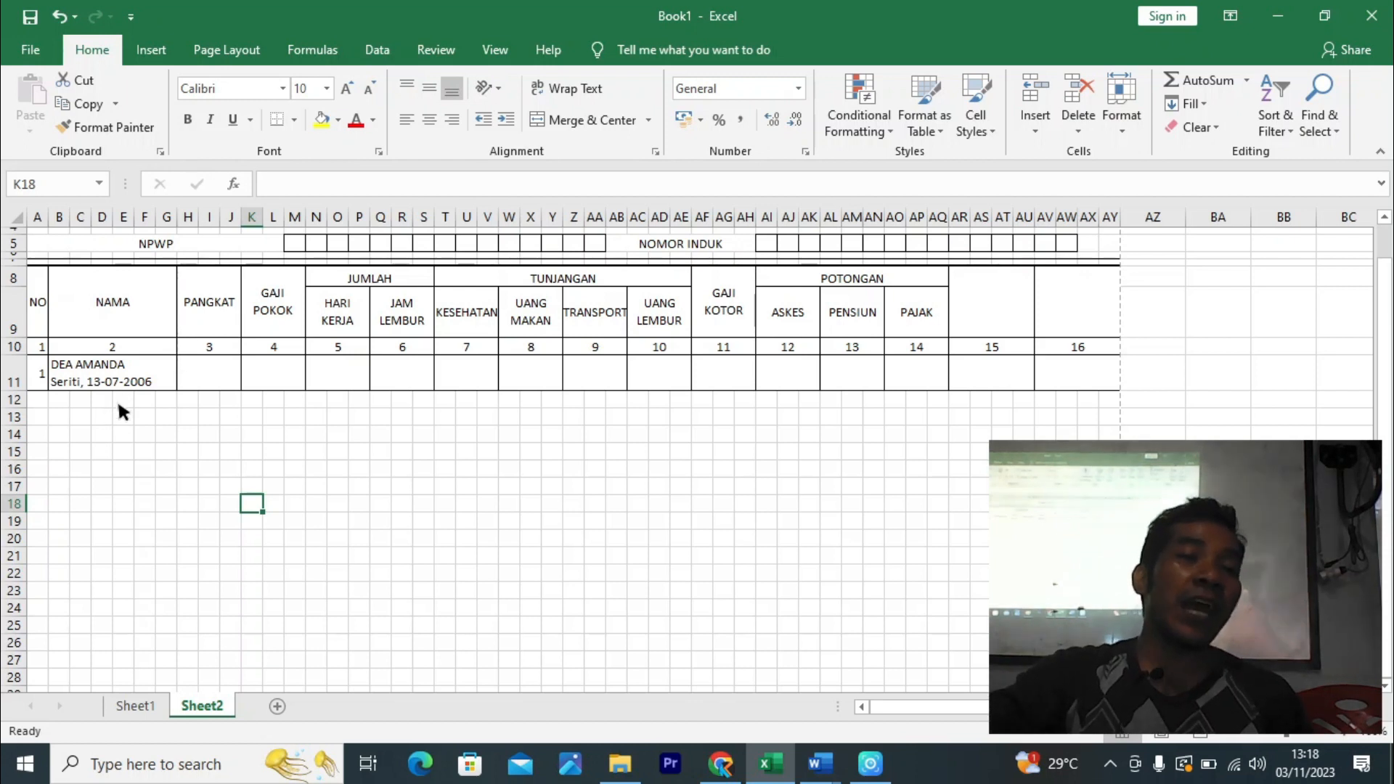
{"action": "left_click", "coordinate": [118, 418]}
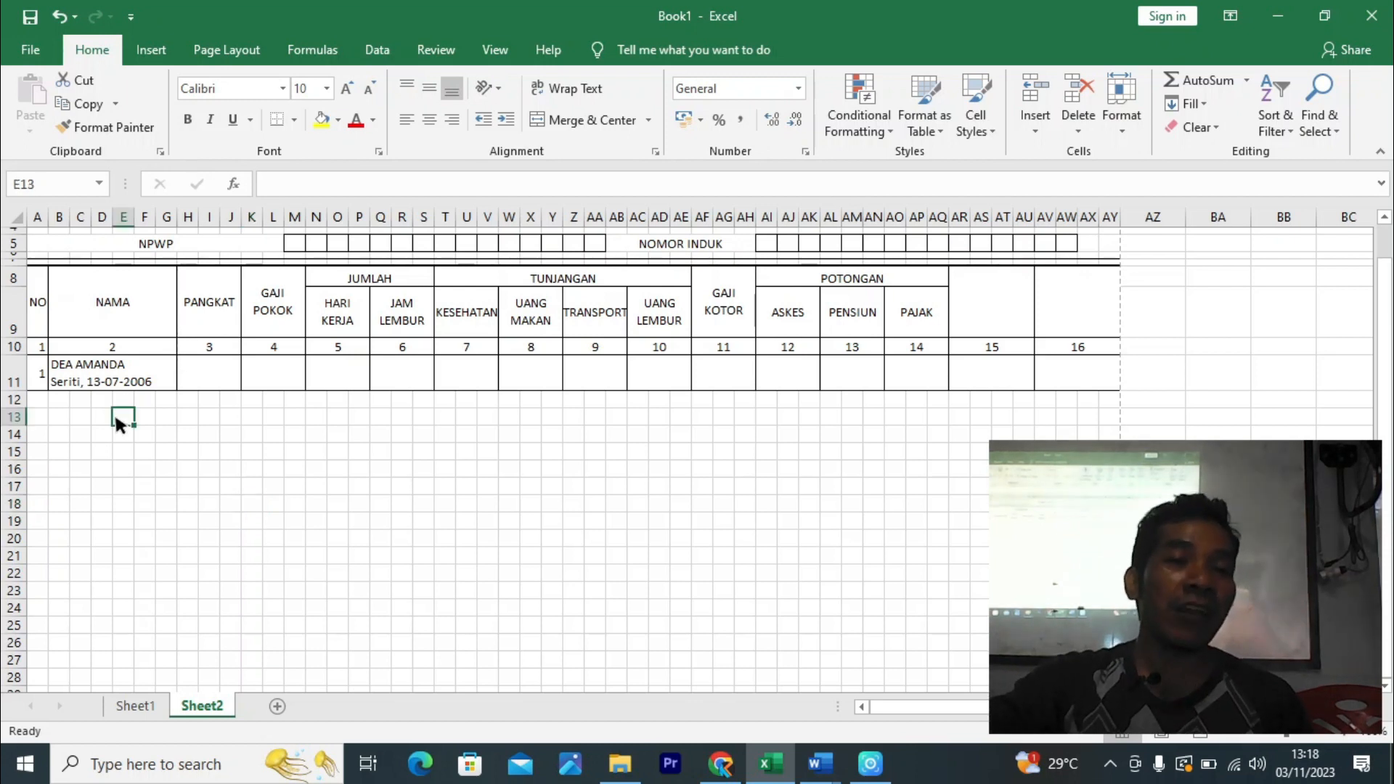
{"action": "left_click", "coordinate": [90, 376]}
{"action": "left_click", "coordinate": [7, 383]}
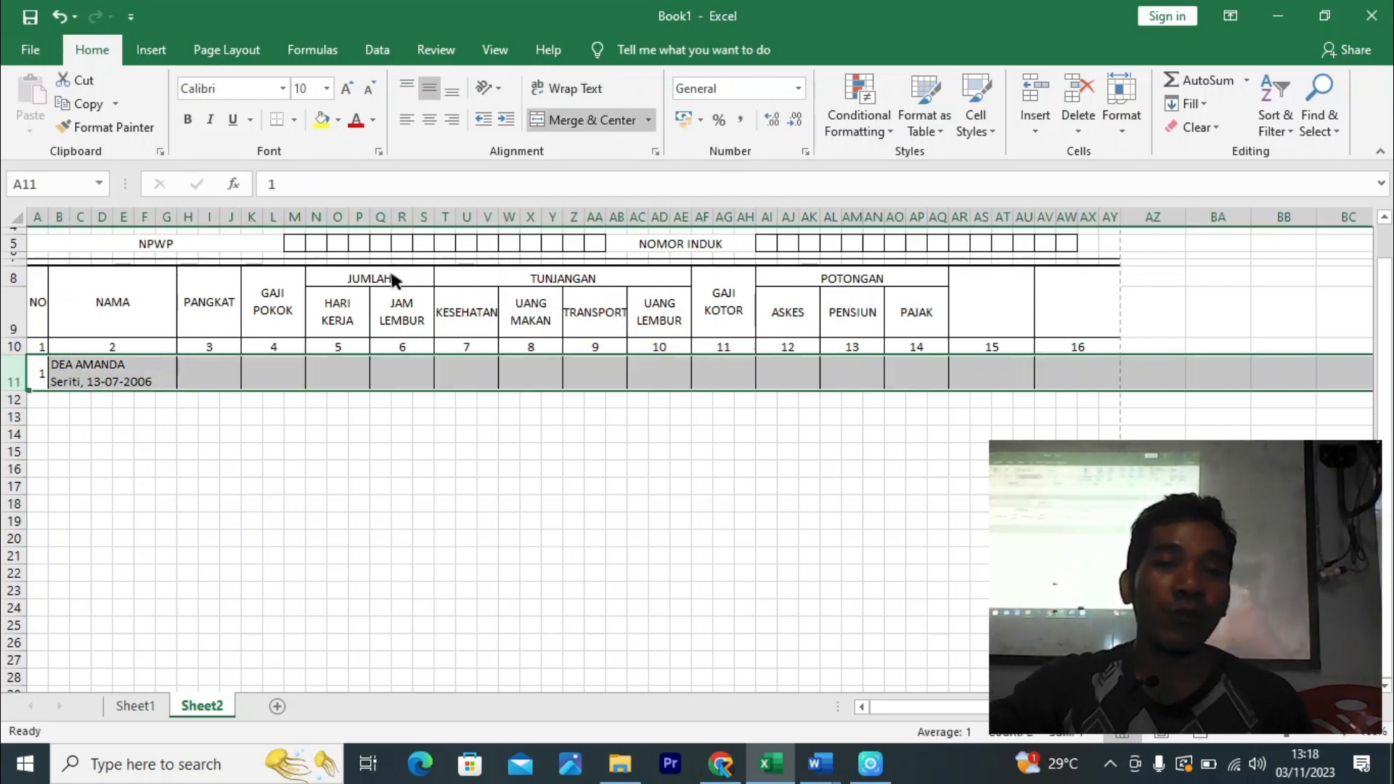
{"action": "left_click", "coordinate": [1078, 95]}
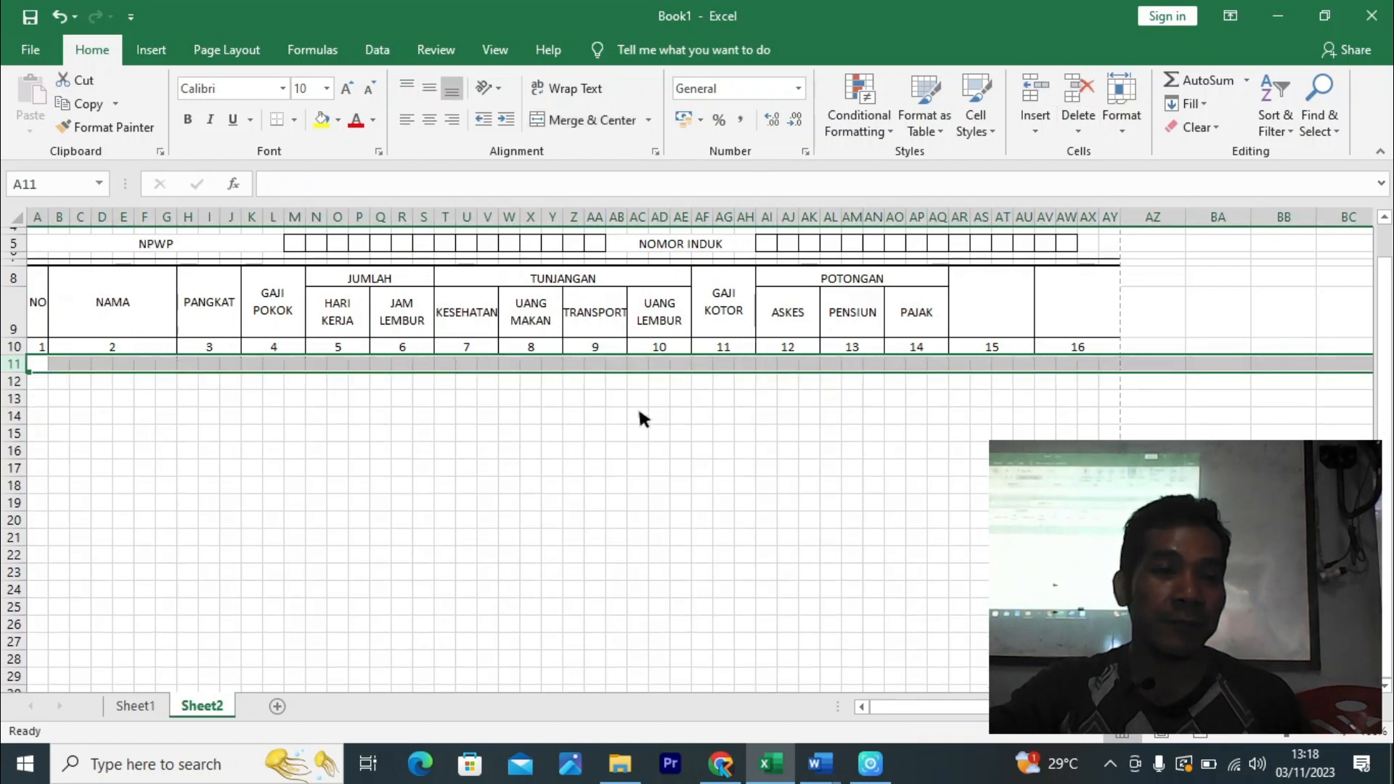
- Insert cells at A11:A12, merge them, and enter 1 under NO
{"action": "left_click", "coordinate": [444, 450]}
{"action": "left_click", "coordinate": [37, 358]}
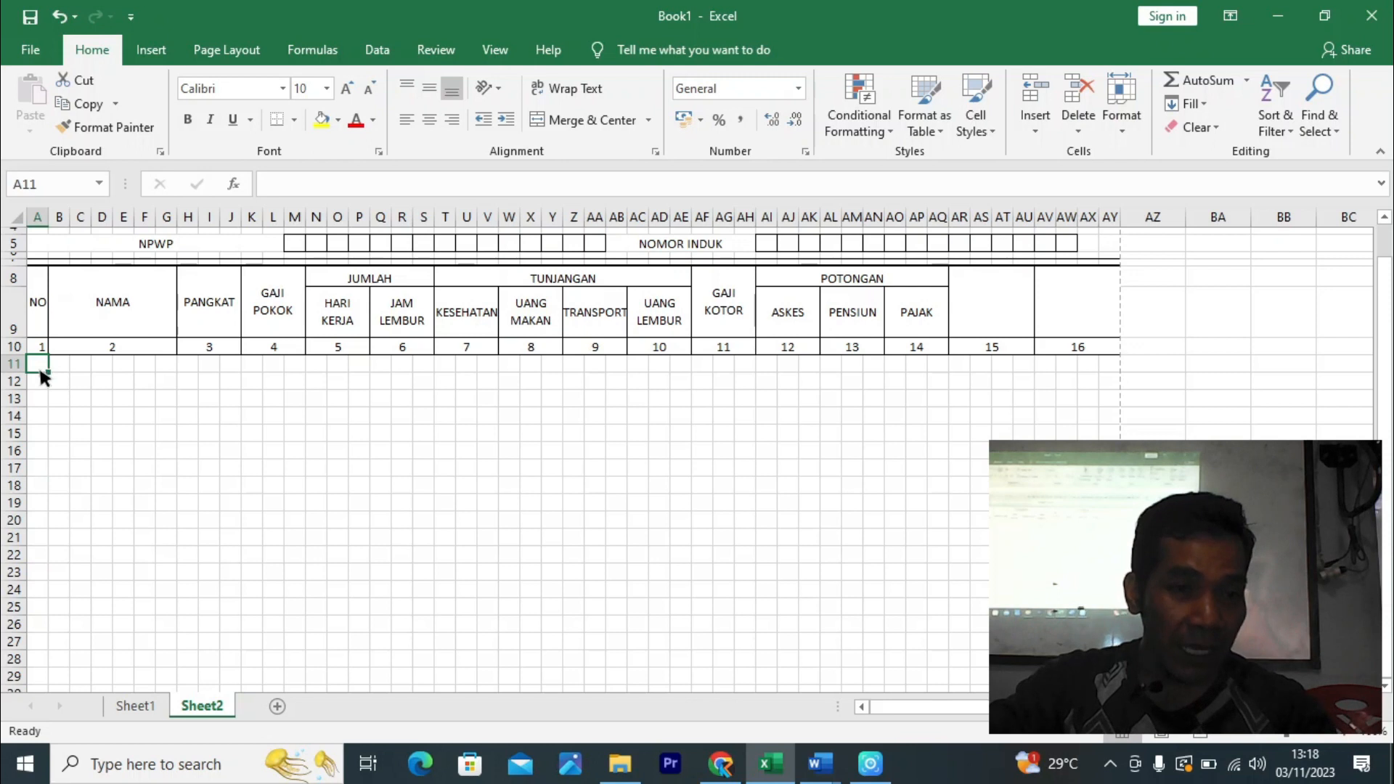
{"action": "left_click_drag", "start_coordinate": [39, 370], "coordinate": [38, 380]}
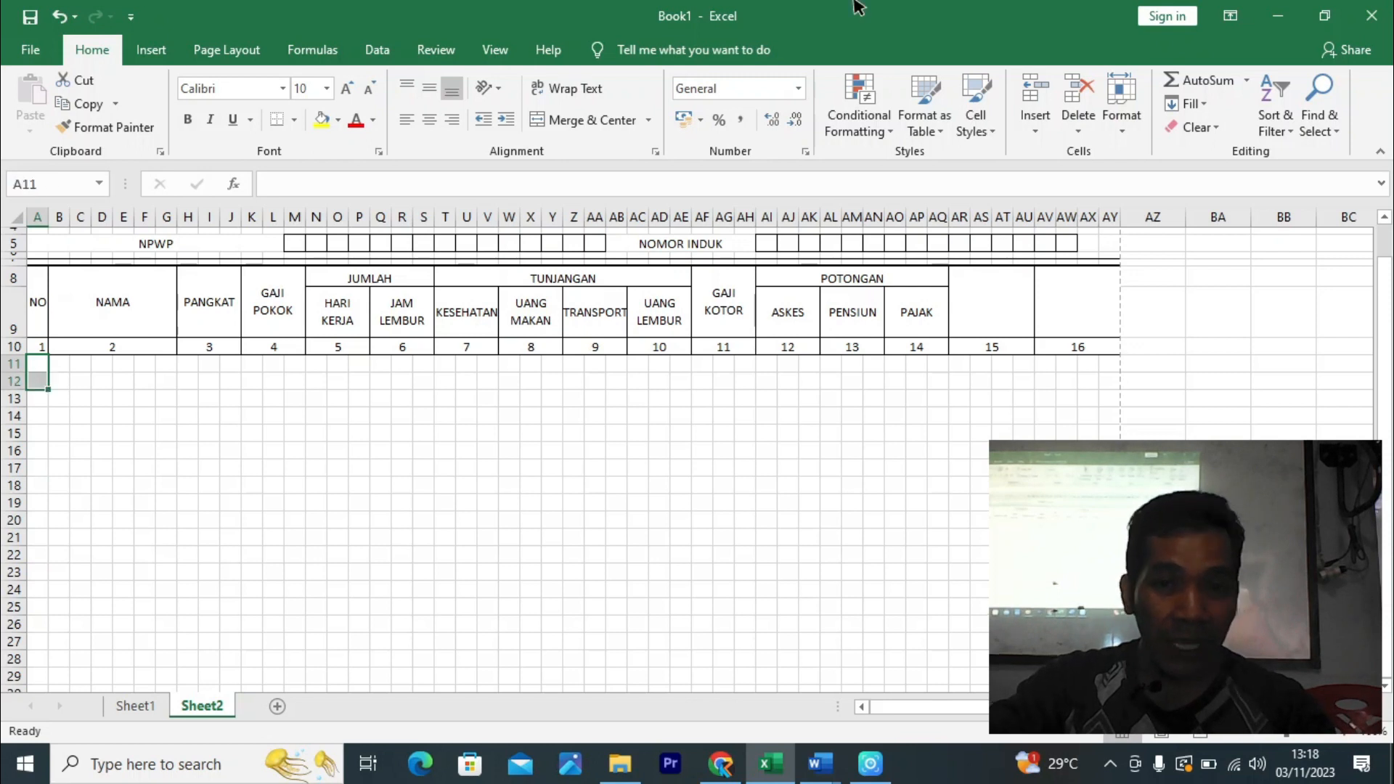
{"action": "left_click", "coordinate": [1035, 85]}
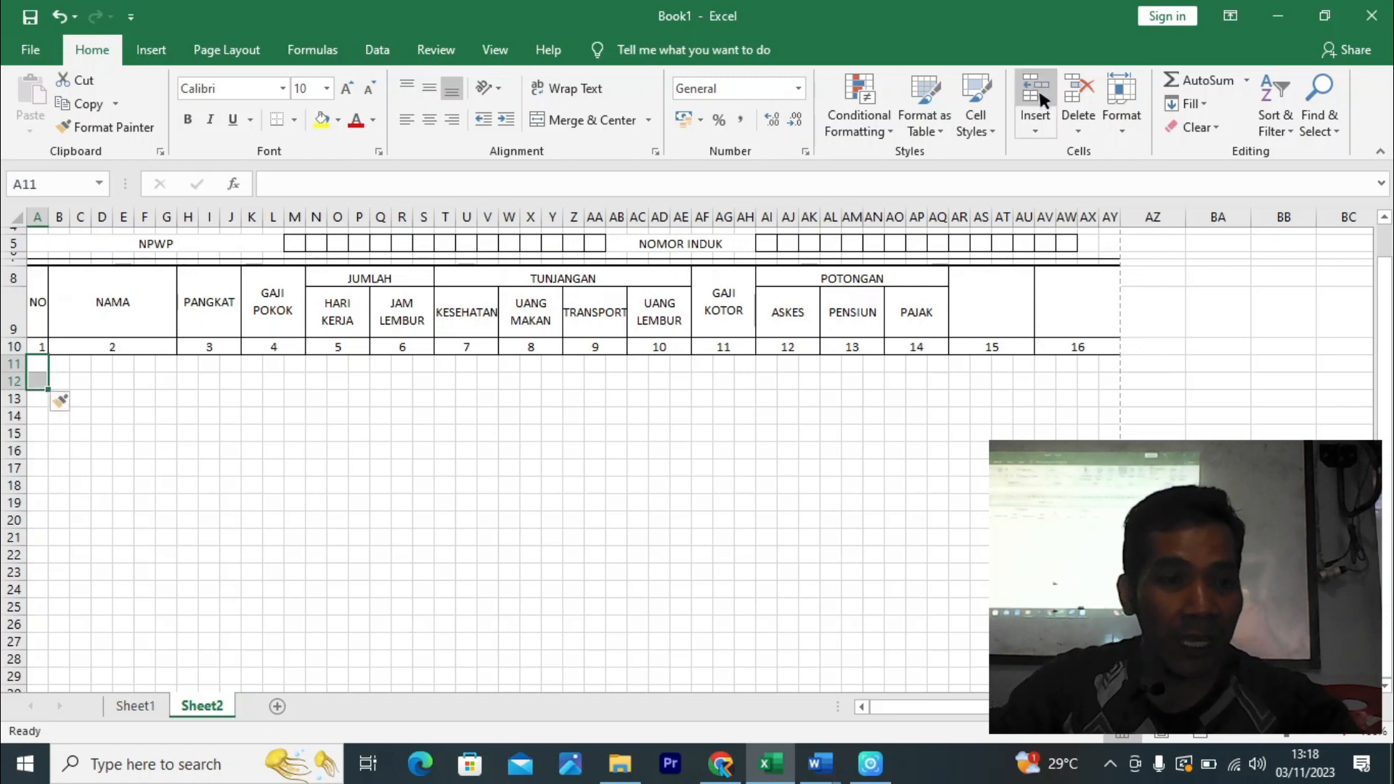
{"action": "left_click", "coordinate": [555, 122]}
{"action": "type", "text": "1"}
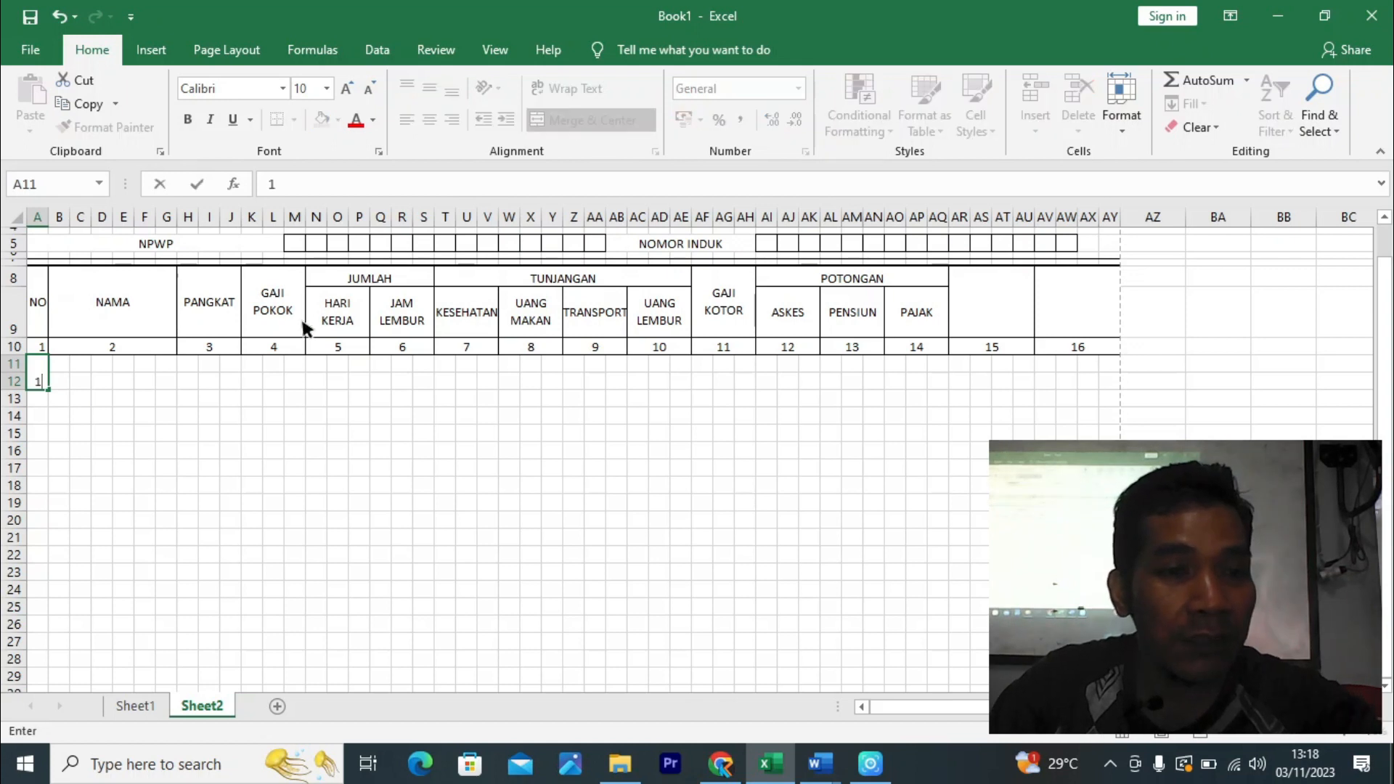
- Merge the name area B11:G12 and remove the horizontal line between its two rows
{"action": "left_click_drag", "start_coordinate": [58, 363], "coordinate": [154, 360]}
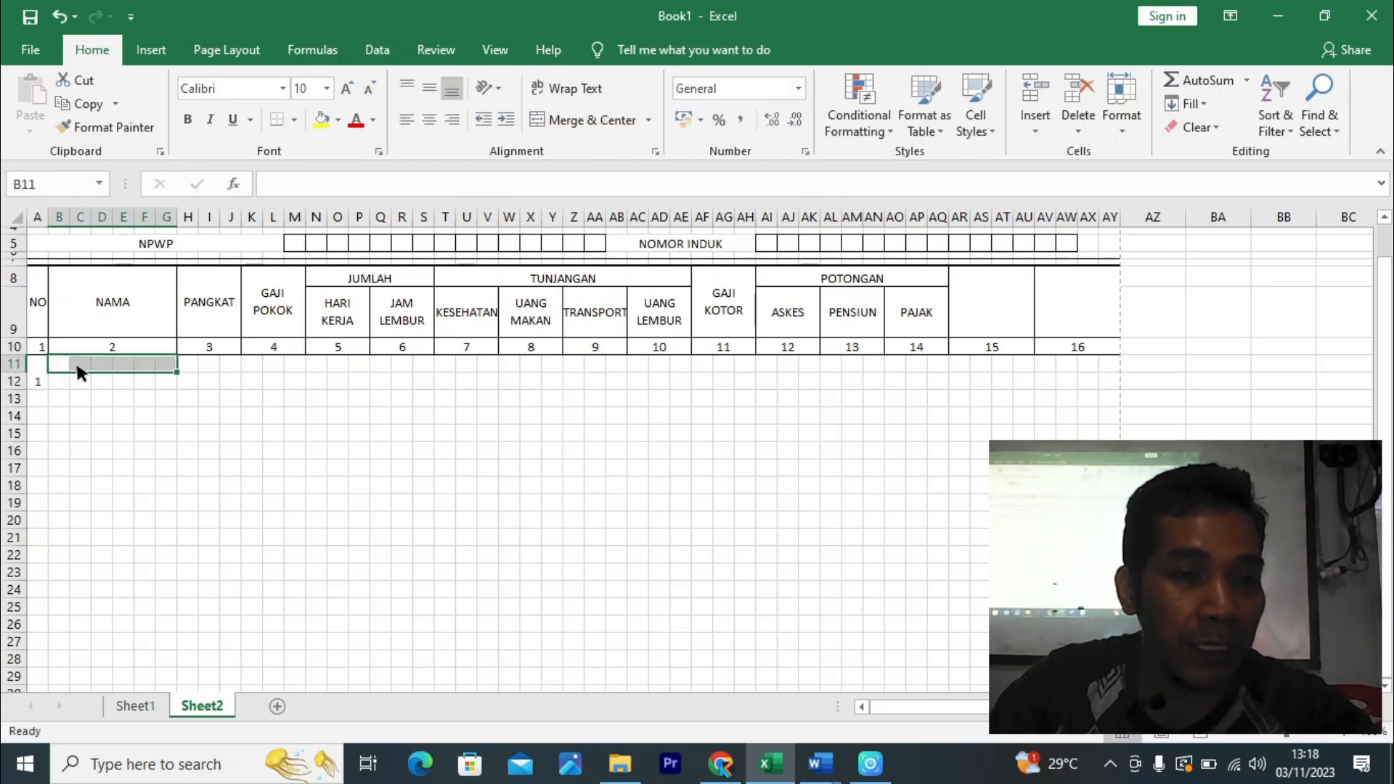
{"action": "left_click", "coordinate": [592, 122]}
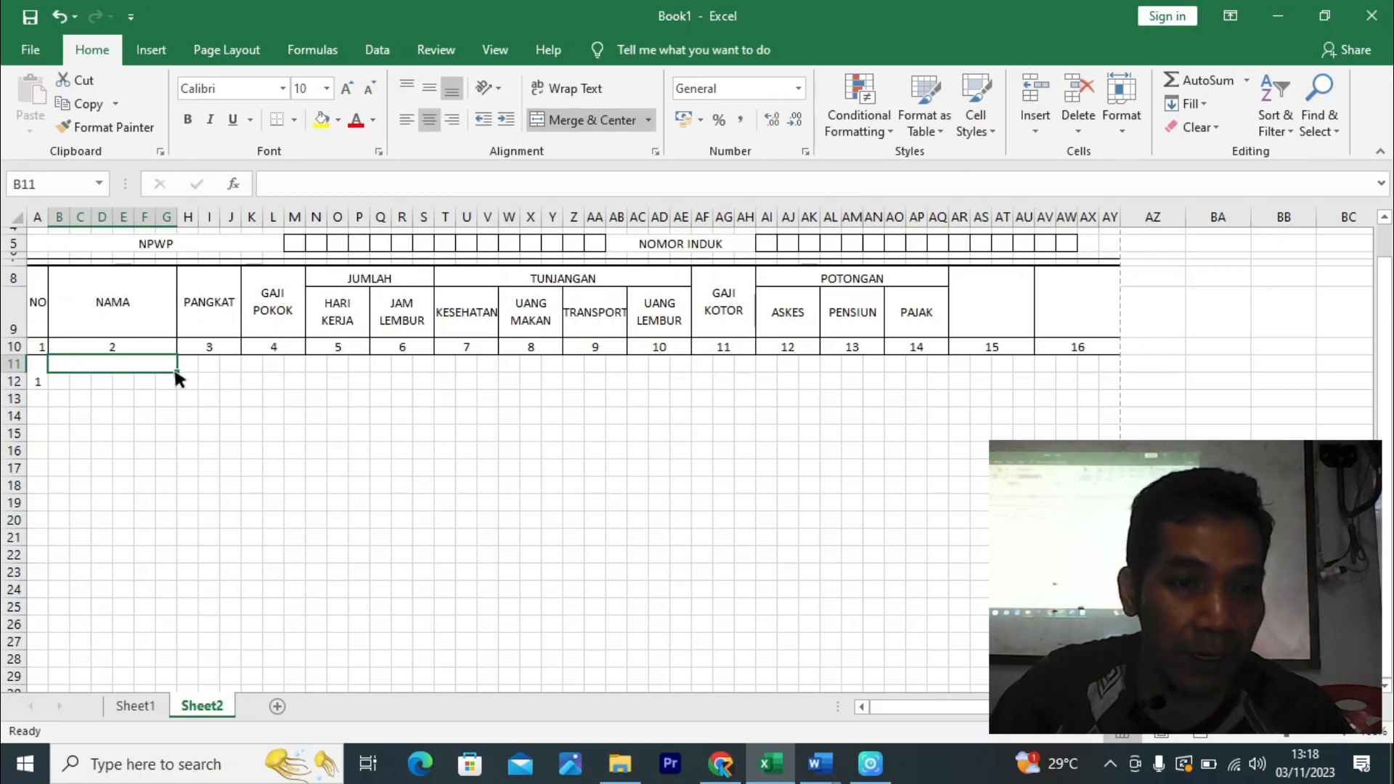
{"action": "left_click_drag", "start_coordinate": [175, 371], "coordinate": [181, 377]}
{"action": "left_click", "coordinate": [238, 422]}
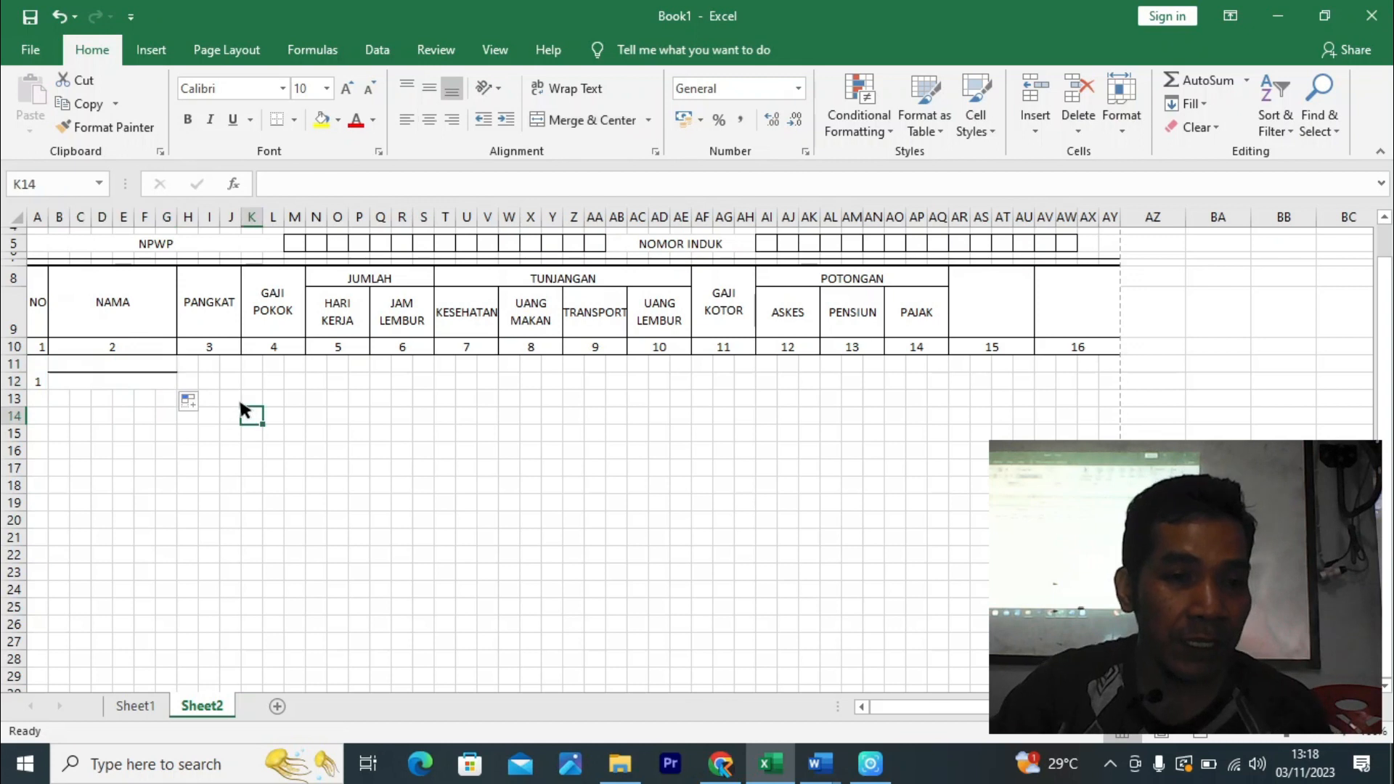
{"action": "left_click_drag", "start_coordinate": [100, 367], "coordinate": [114, 372]}
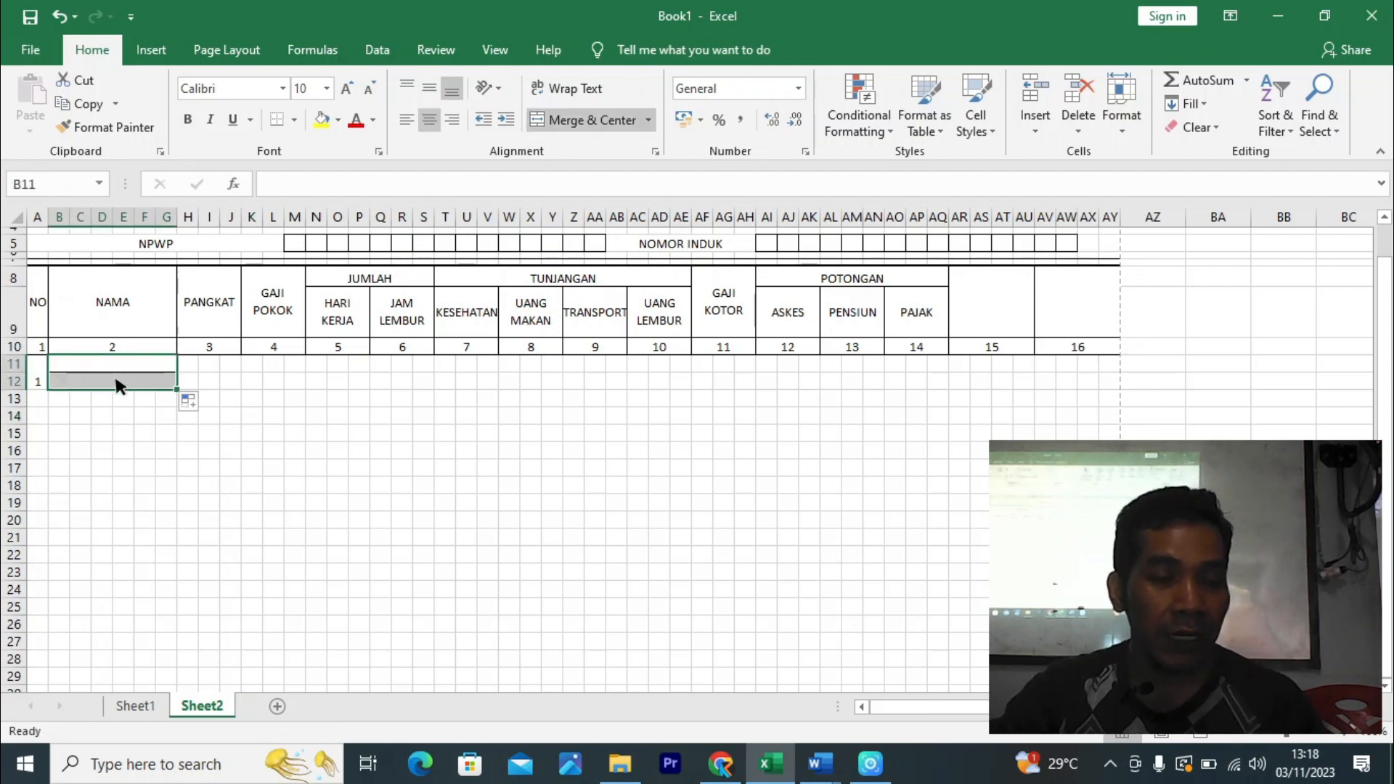
{"action": "key", "text": "ctrl+1"}
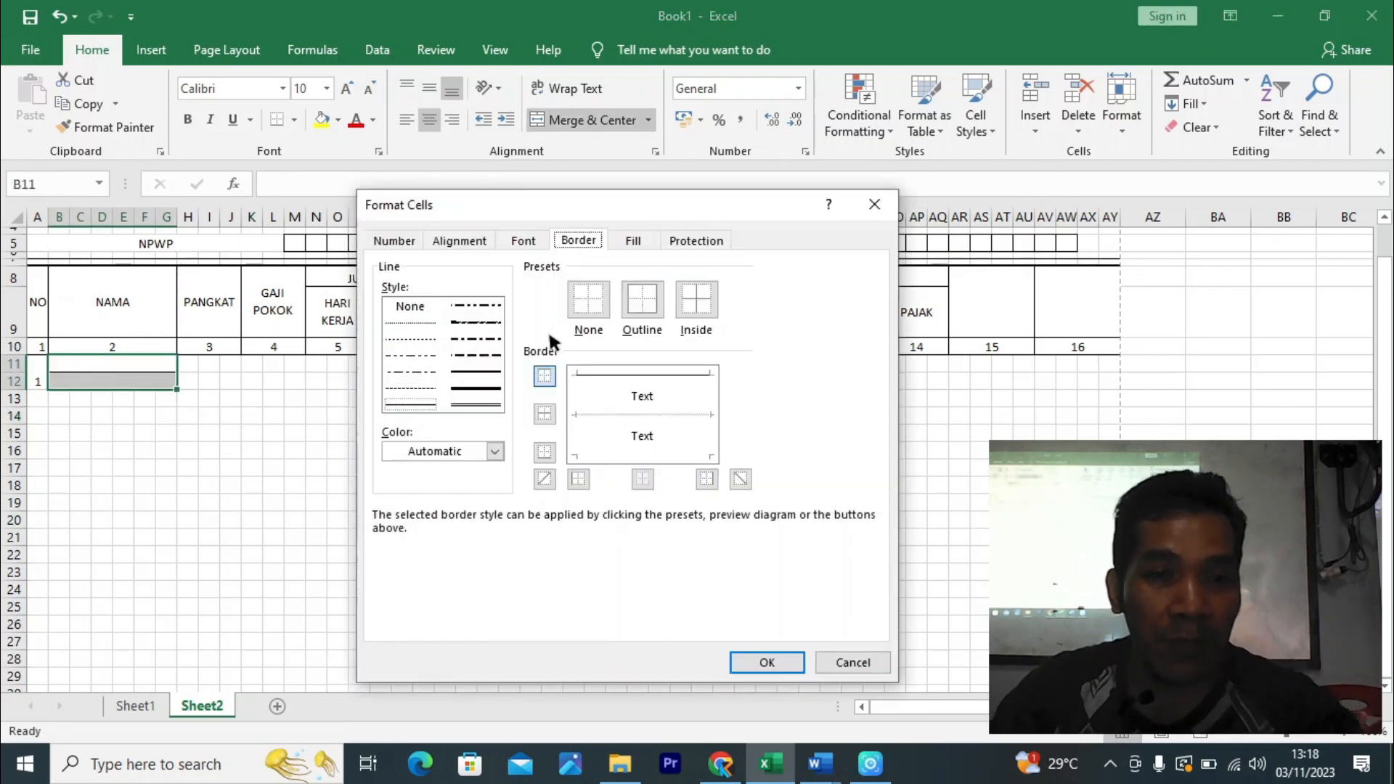
{"action": "left_click", "coordinate": [609, 409]}
{"action": "left_click", "coordinate": [613, 411]}
{"action": "left_click", "coordinate": [769, 660]}
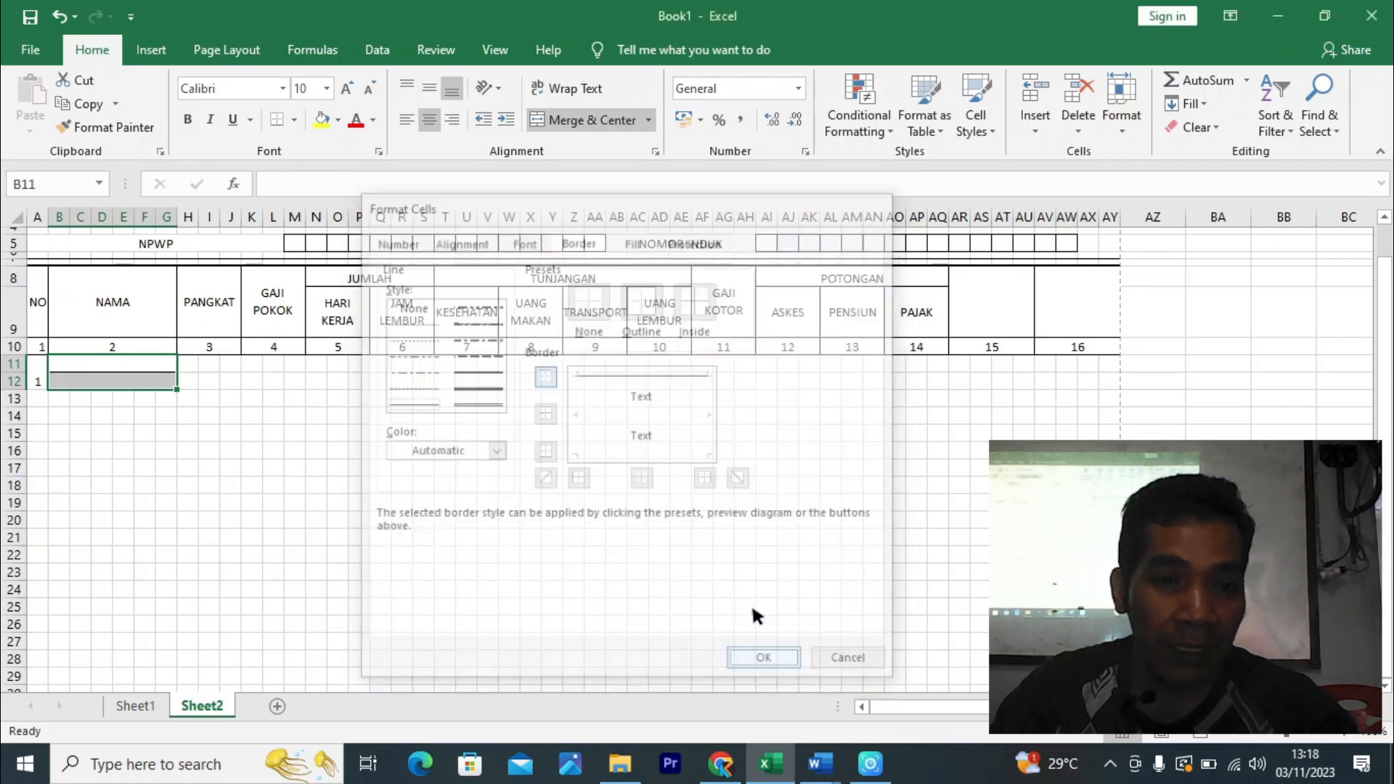
{"action": "left_click", "coordinate": [766, 537]}
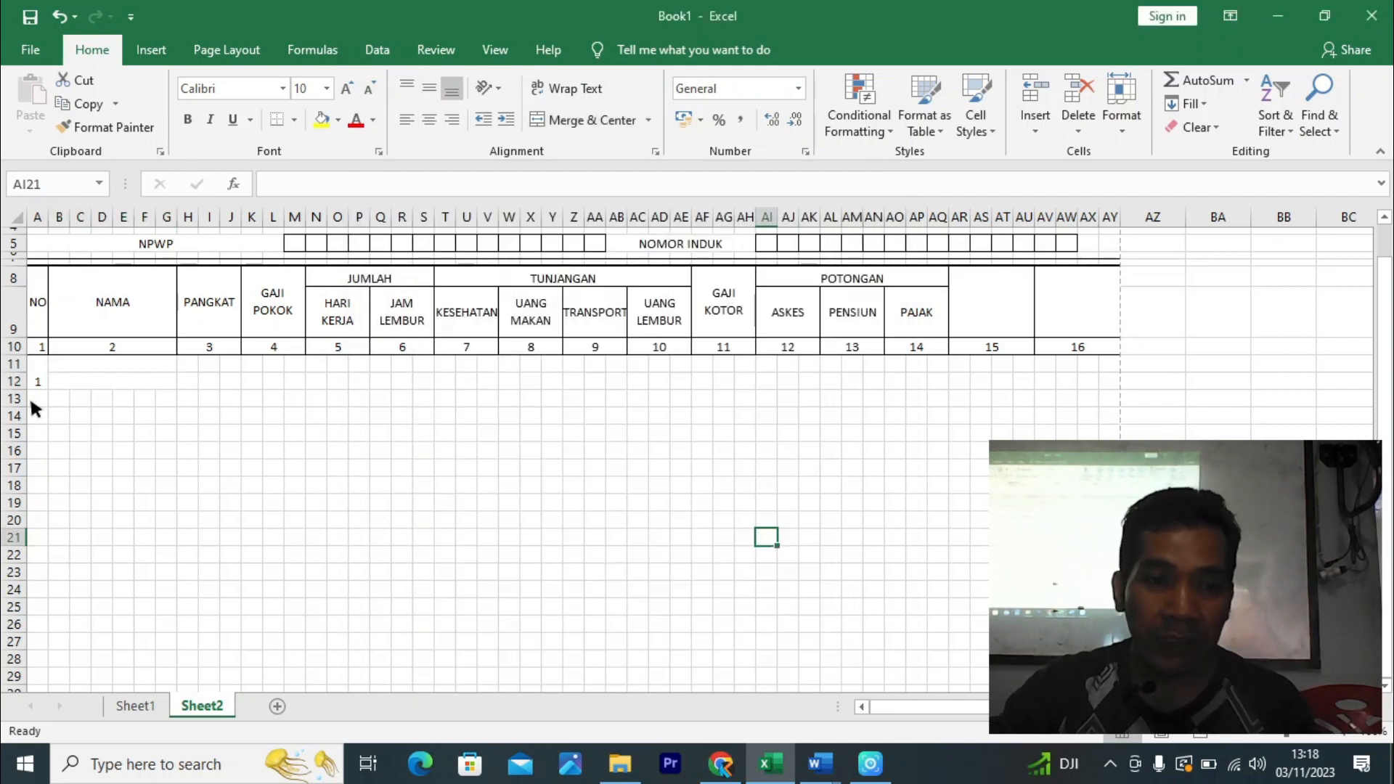
{"action": "left_click", "coordinate": [32, 373]}
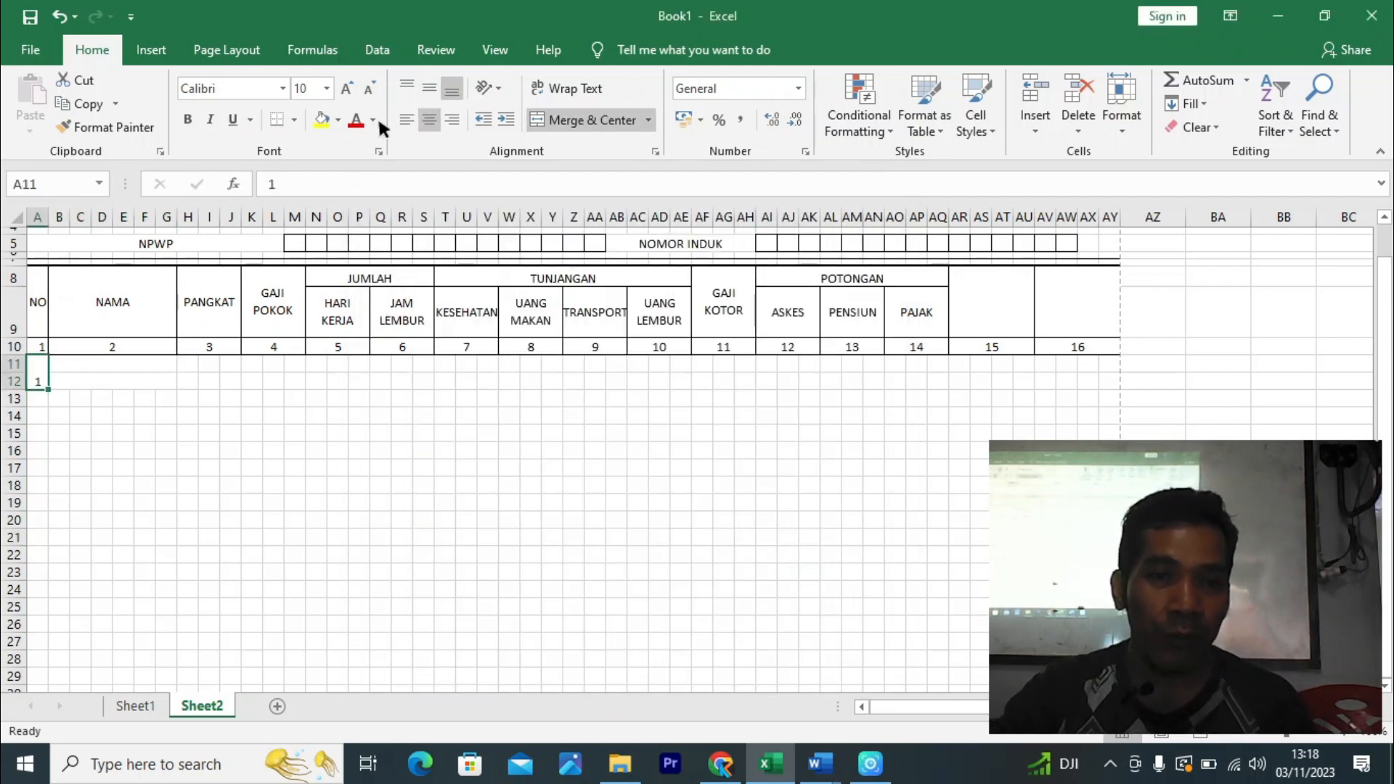
- Enter the employee's name in B11 and 'Seriti, 13-07-2006' in B12
{"action": "left_click", "coordinate": [252, 429]}
{"action": "left_click", "coordinate": [112, 368]}
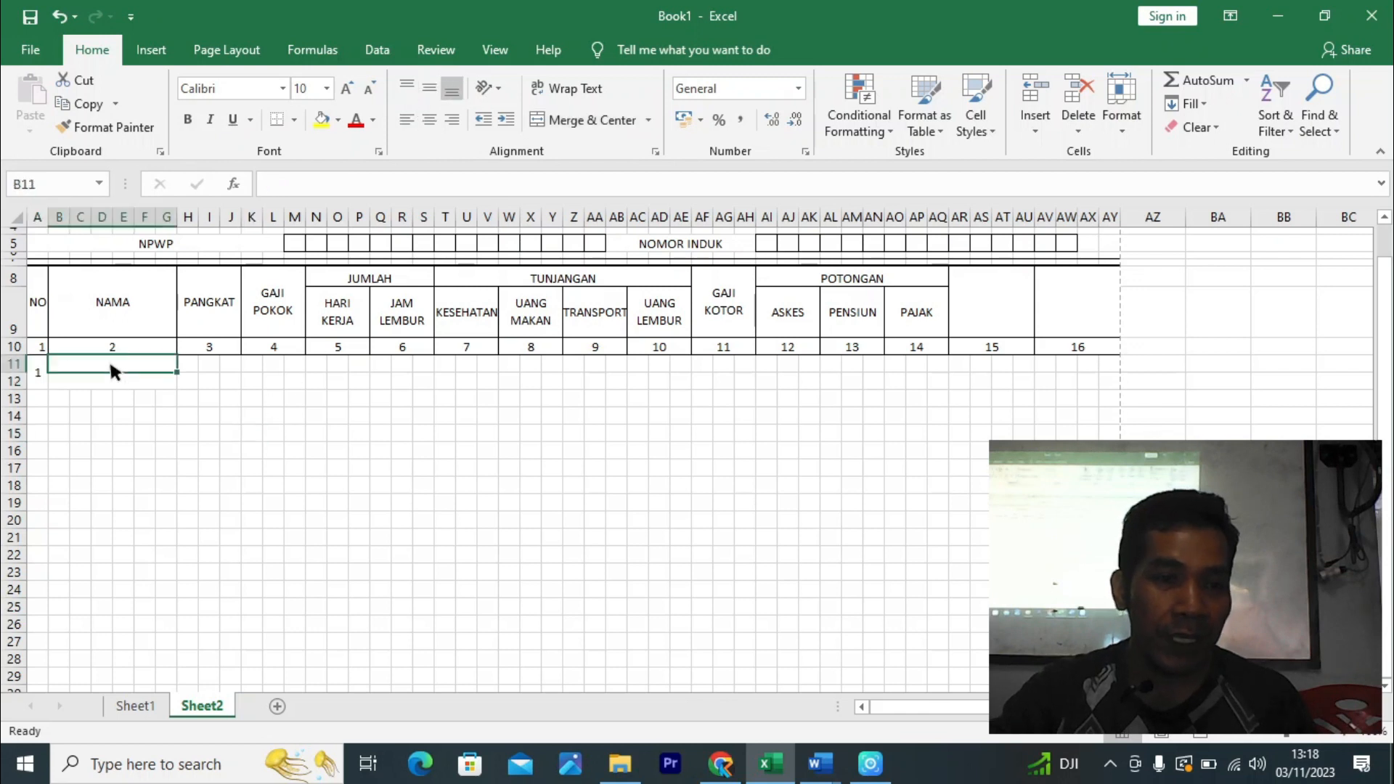
{"action": "type", "text": "d"}
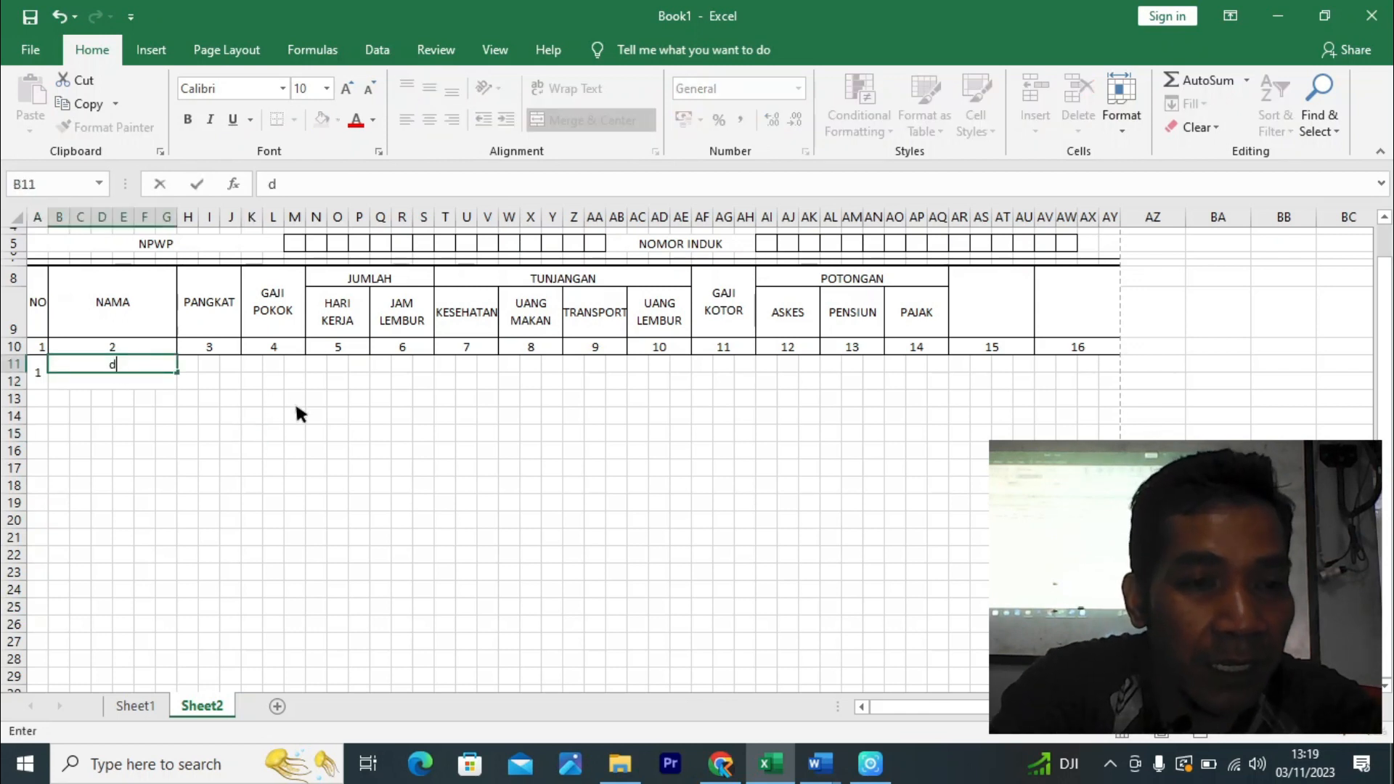
{"action": "key", "text": "BackSpace"}
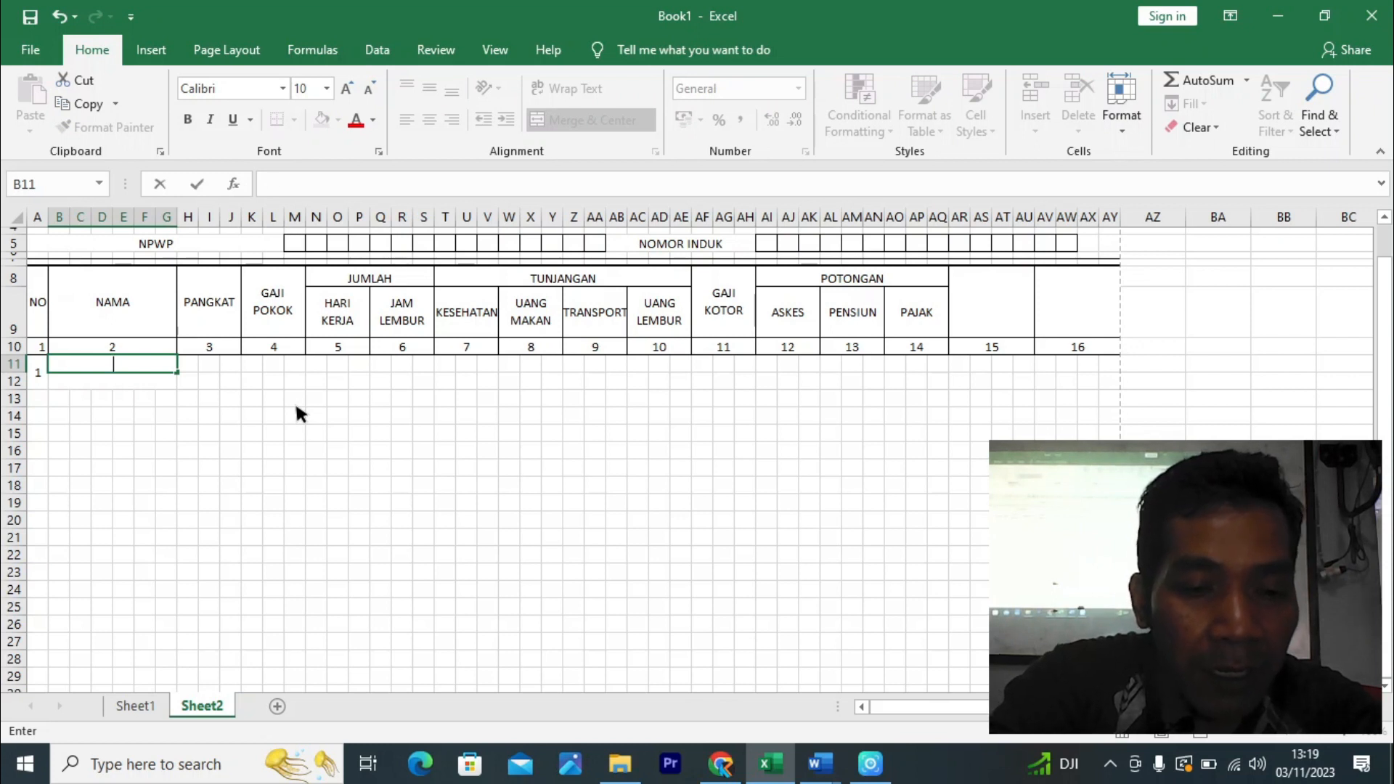
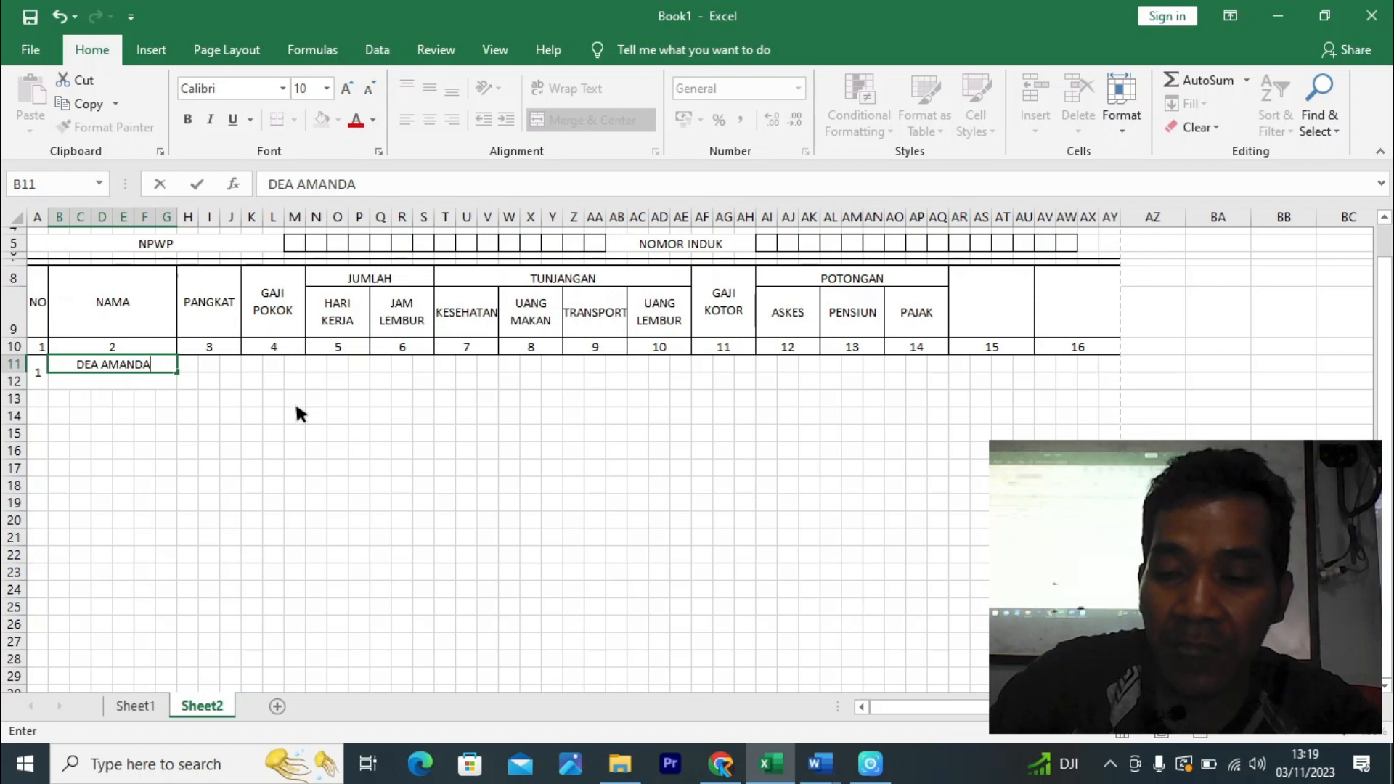
{"action": "key", "text": "Return"}
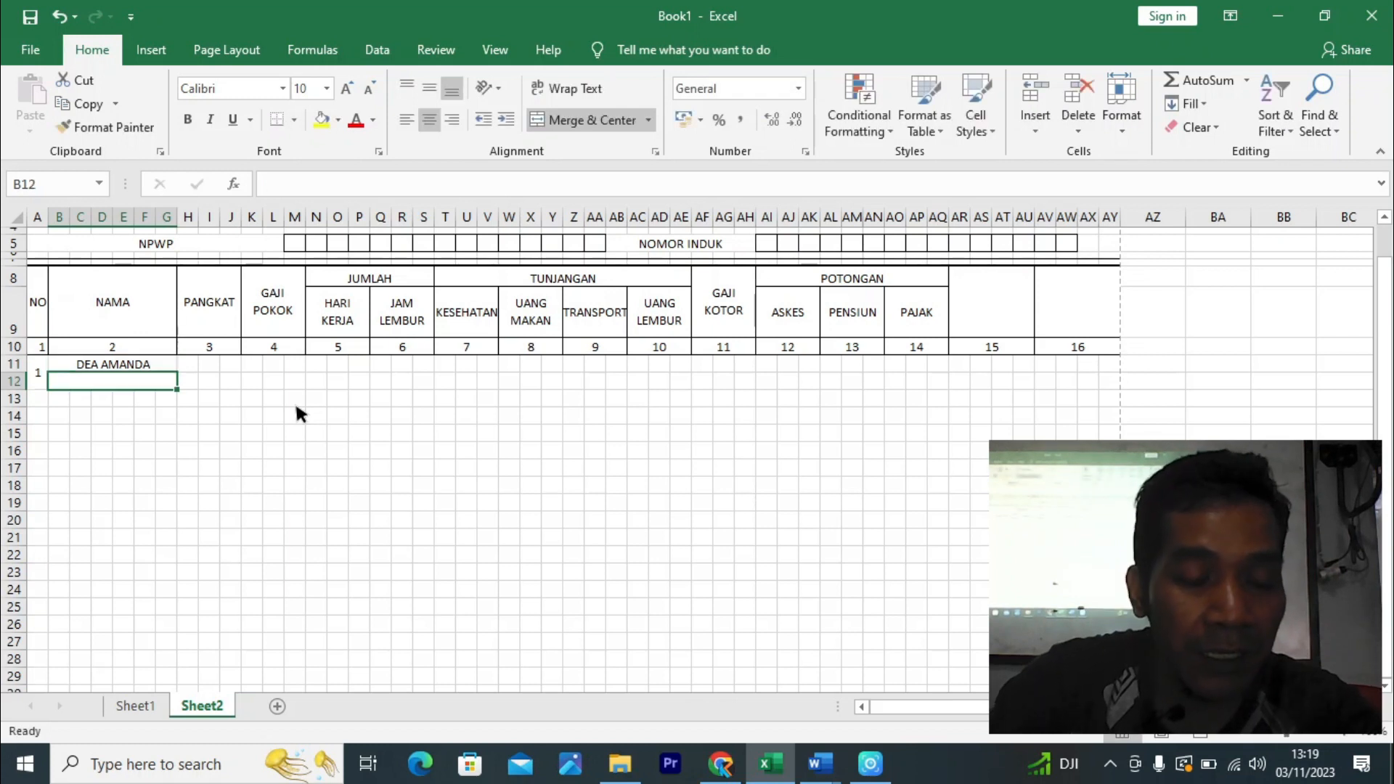
{"action": "type", "text": "Se"}
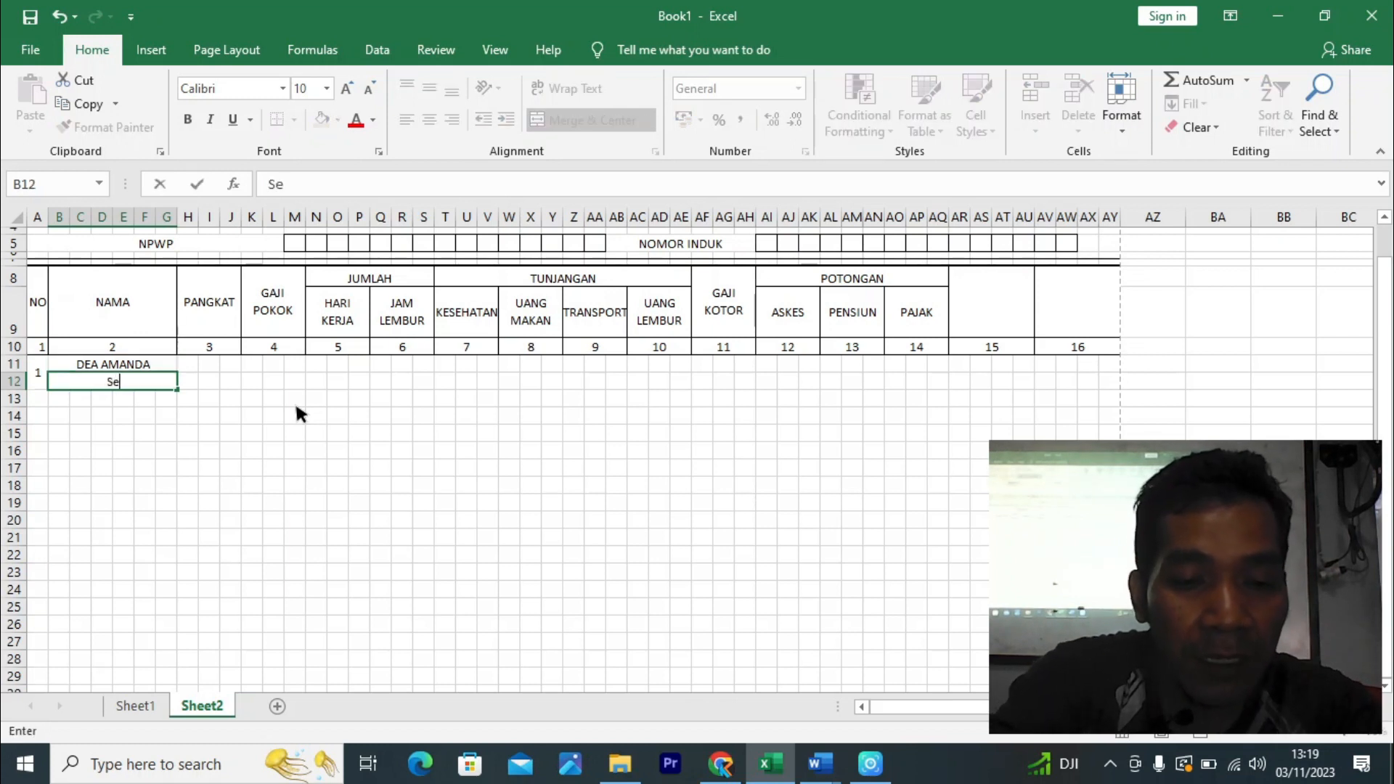
{"action": "type", "text": "riti, 13"}
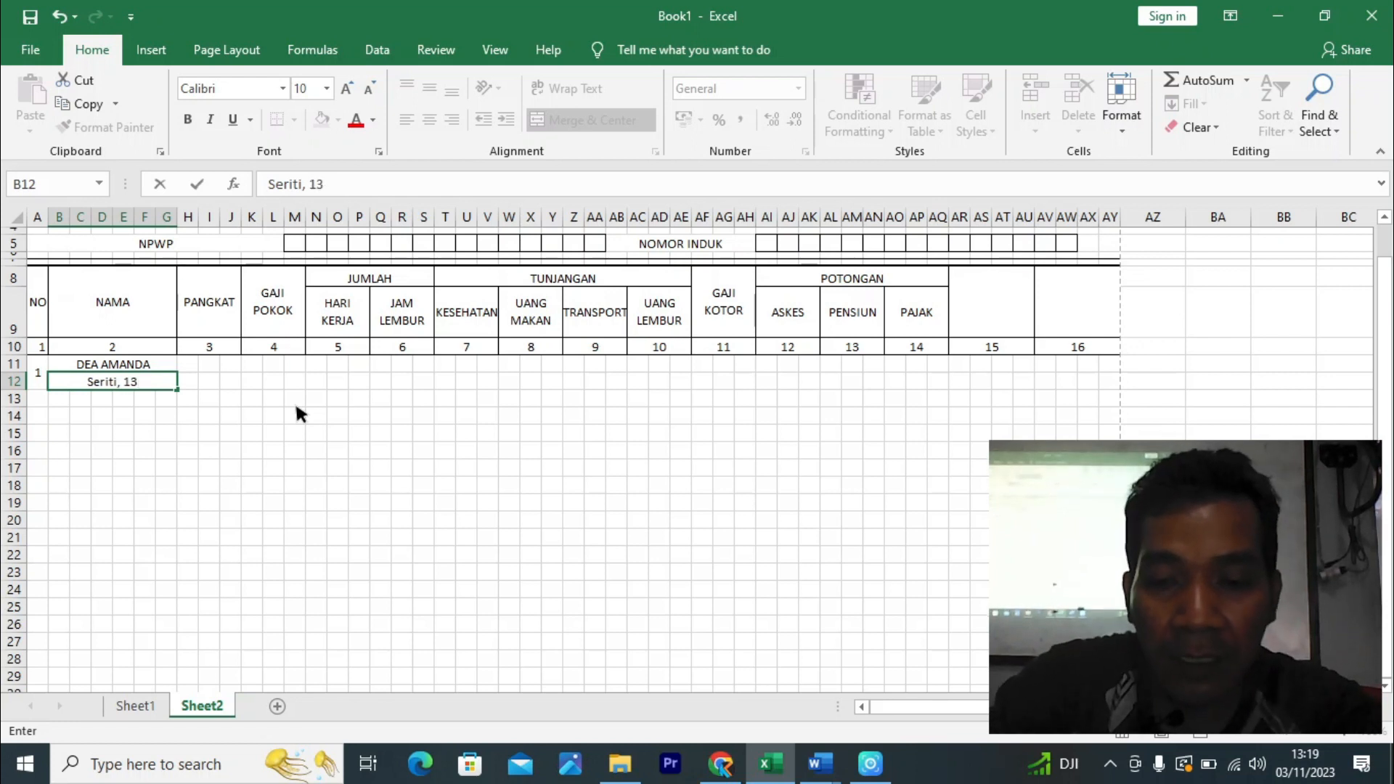
{"action": "type", "text": "-0"}
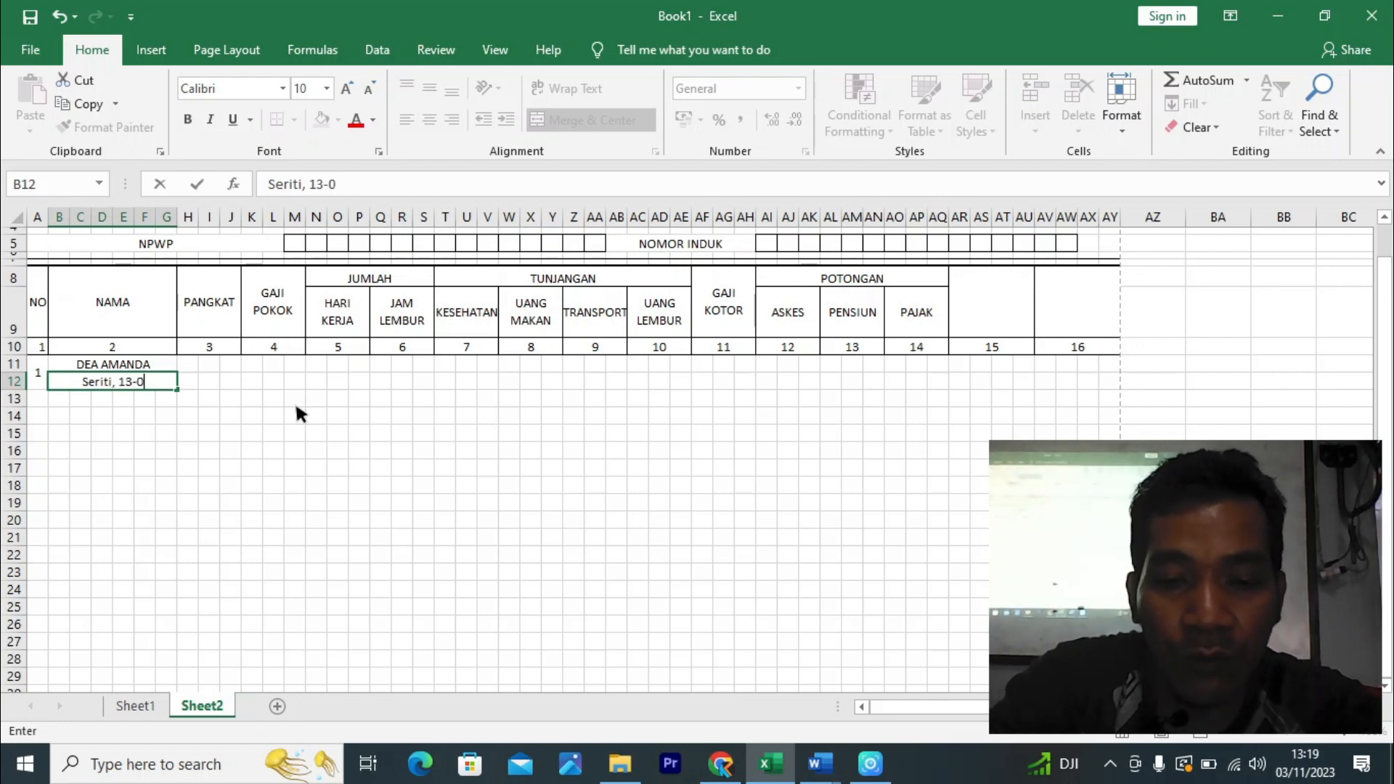
{"action": "type", "text": "7-2006"}
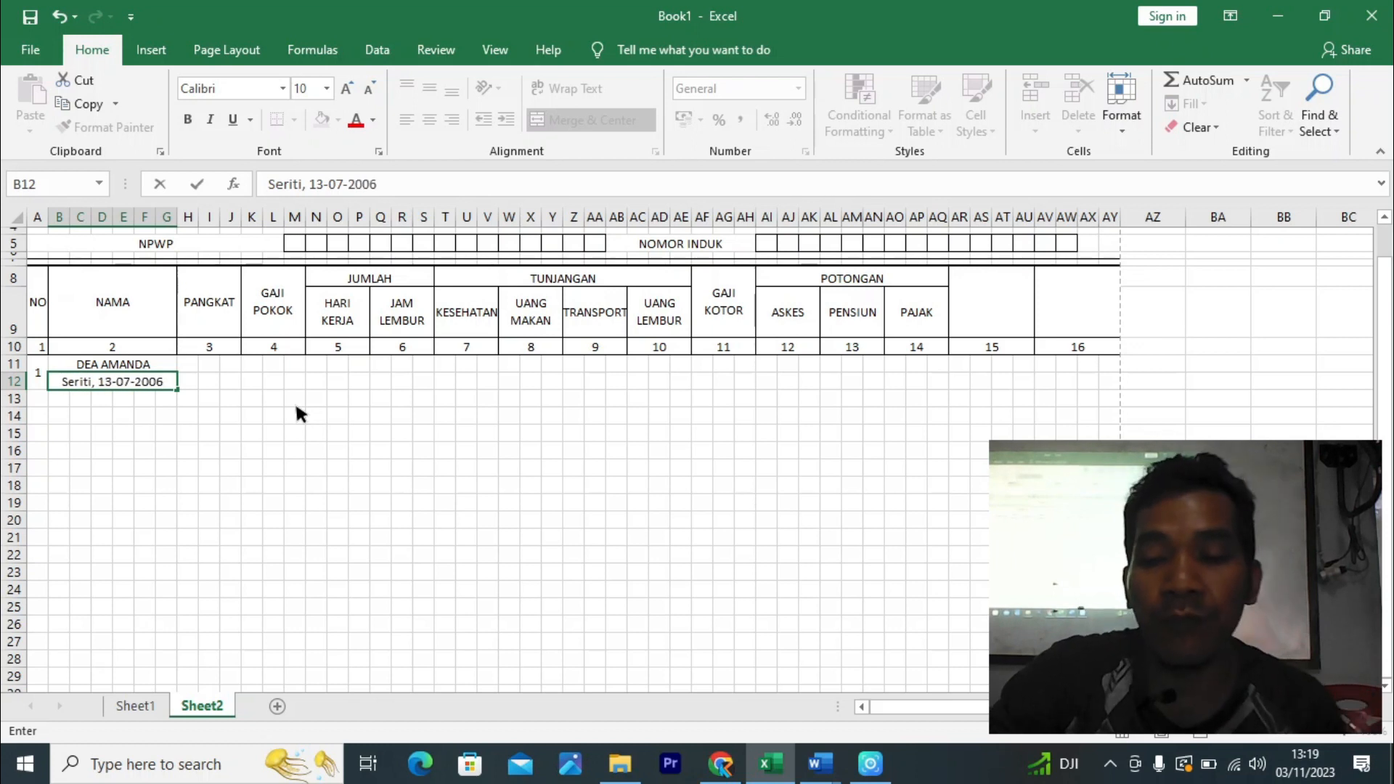
{"action": "key", "text": "Return"}
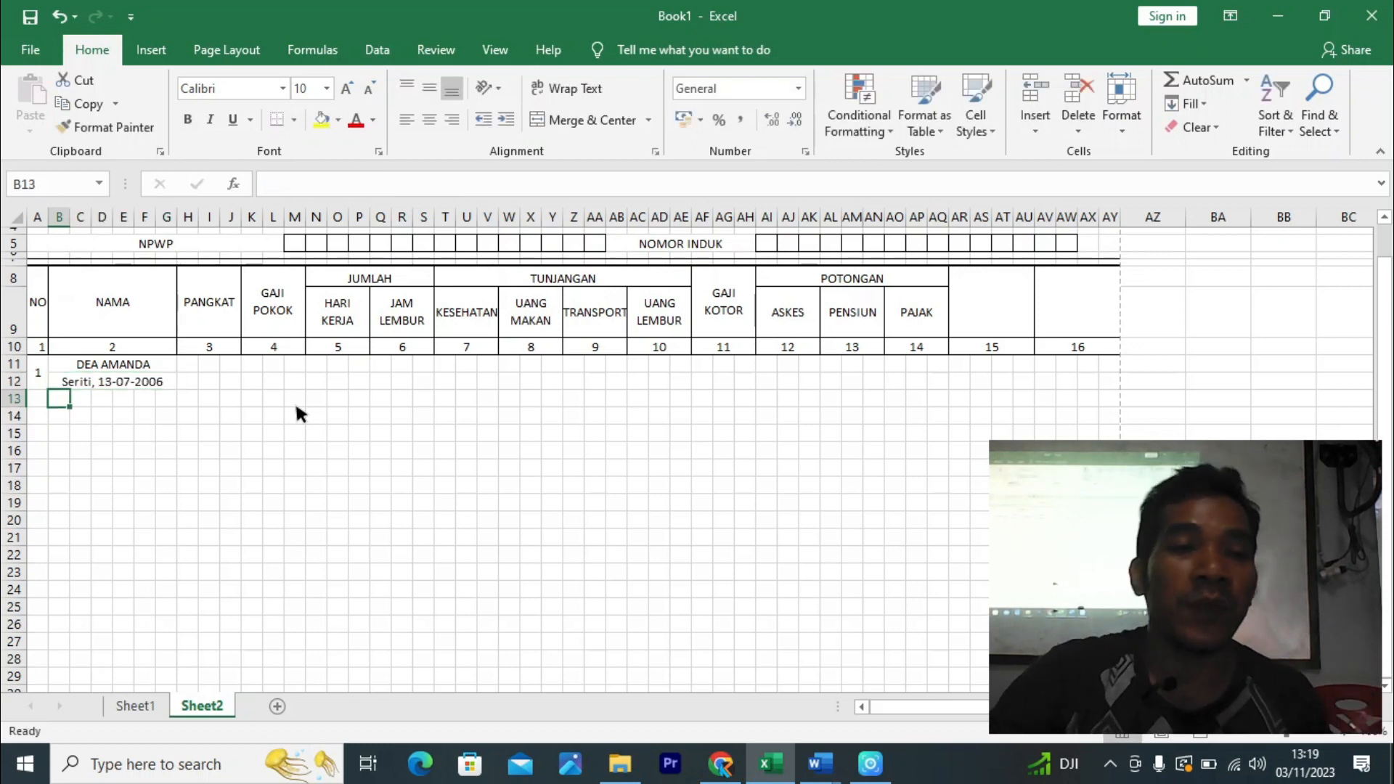
{"action": "left_click", "coordinate": [451, 399]}
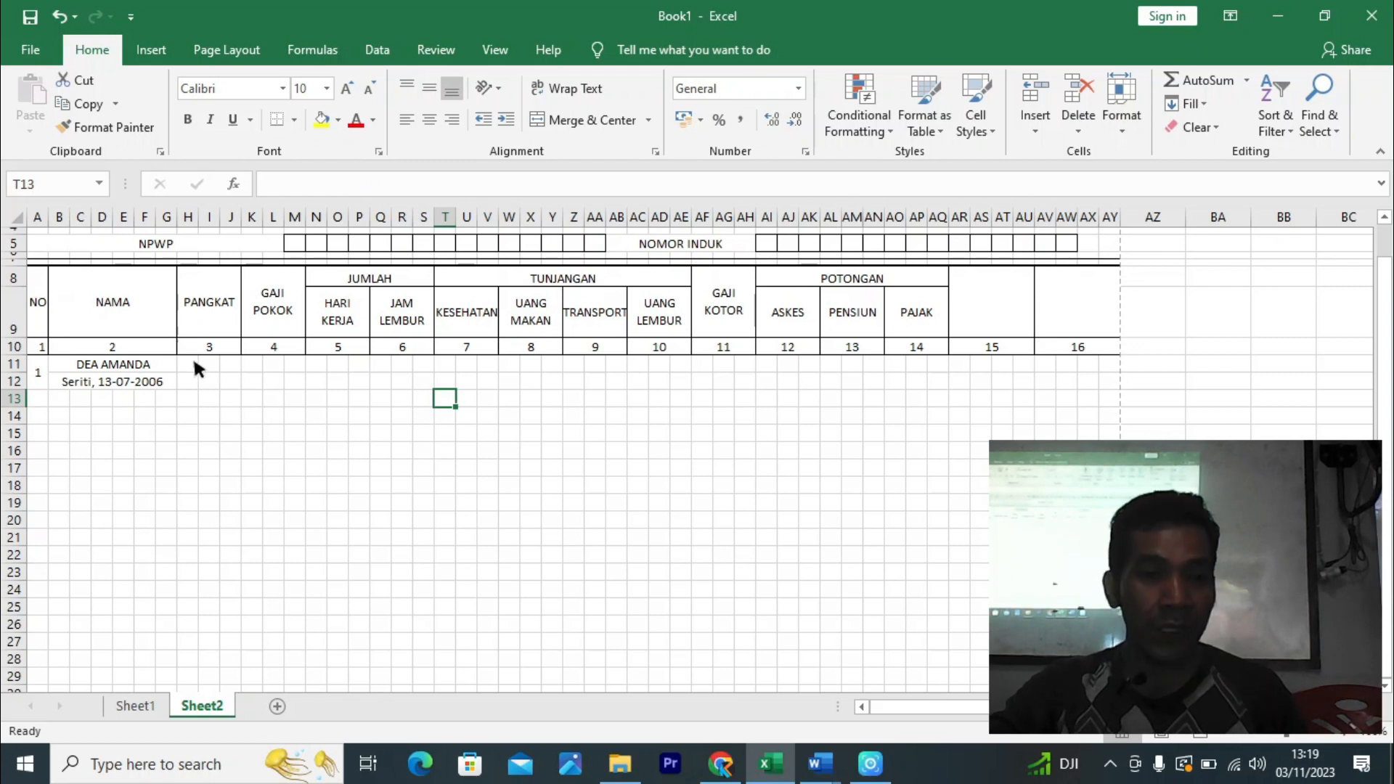
- Merge H11:J12, copy the two-row merge across the columns, and merge the column 15 and 16 blocks
{"action": "left_click_drag", "start_coordinate": [194, 363], "coordinate": [232, 381]}
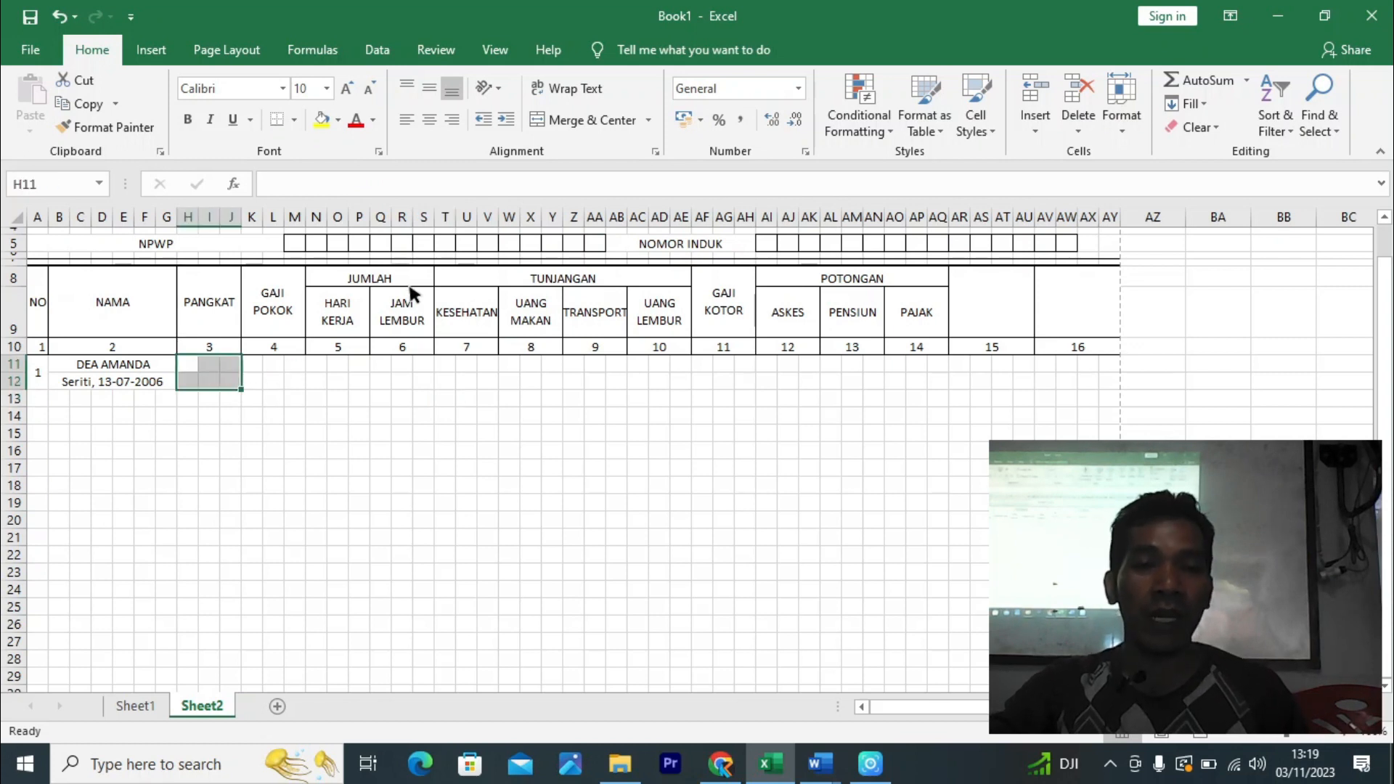
{"action": "left_click", "coordinate": [581, 120]}
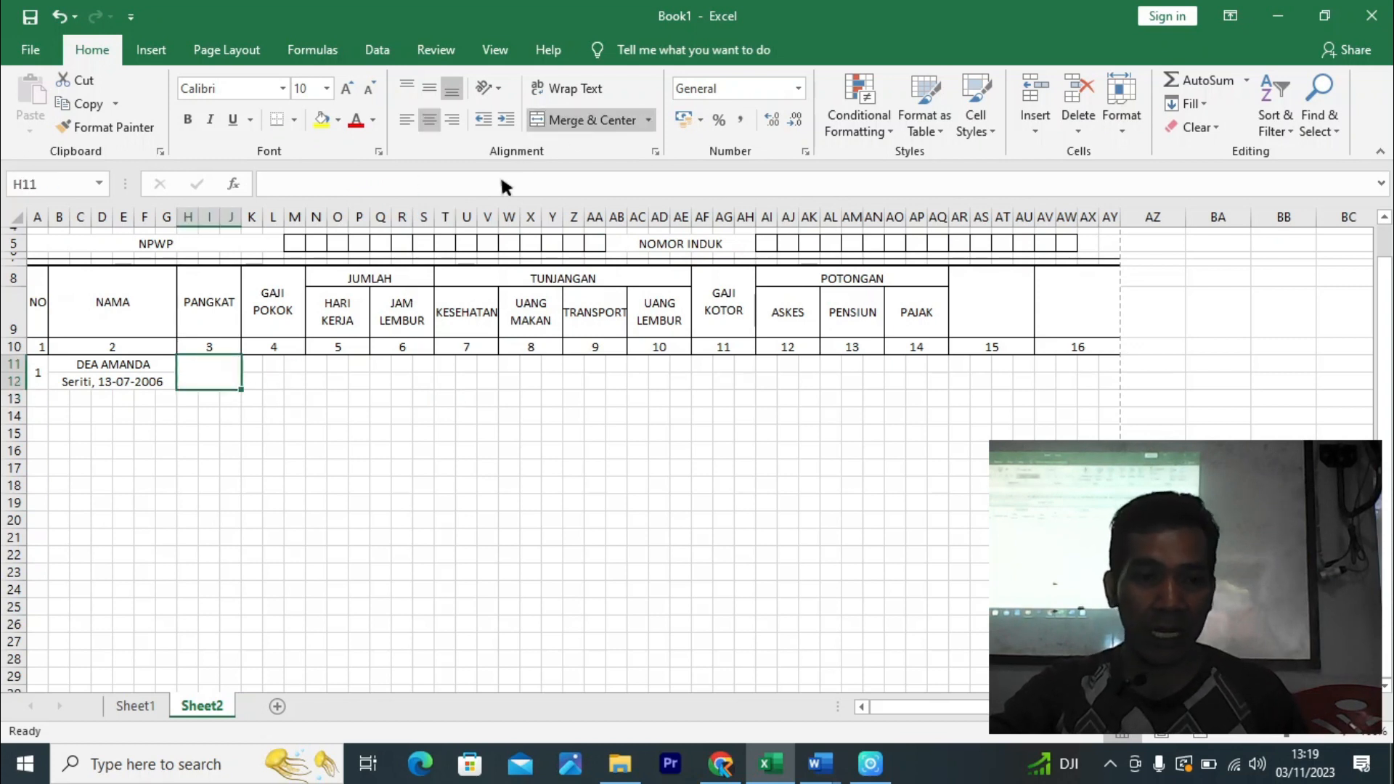
{"action": "left_click_drag", "start_coordinate": [241, 390], "coordinate": [1028, 381]}
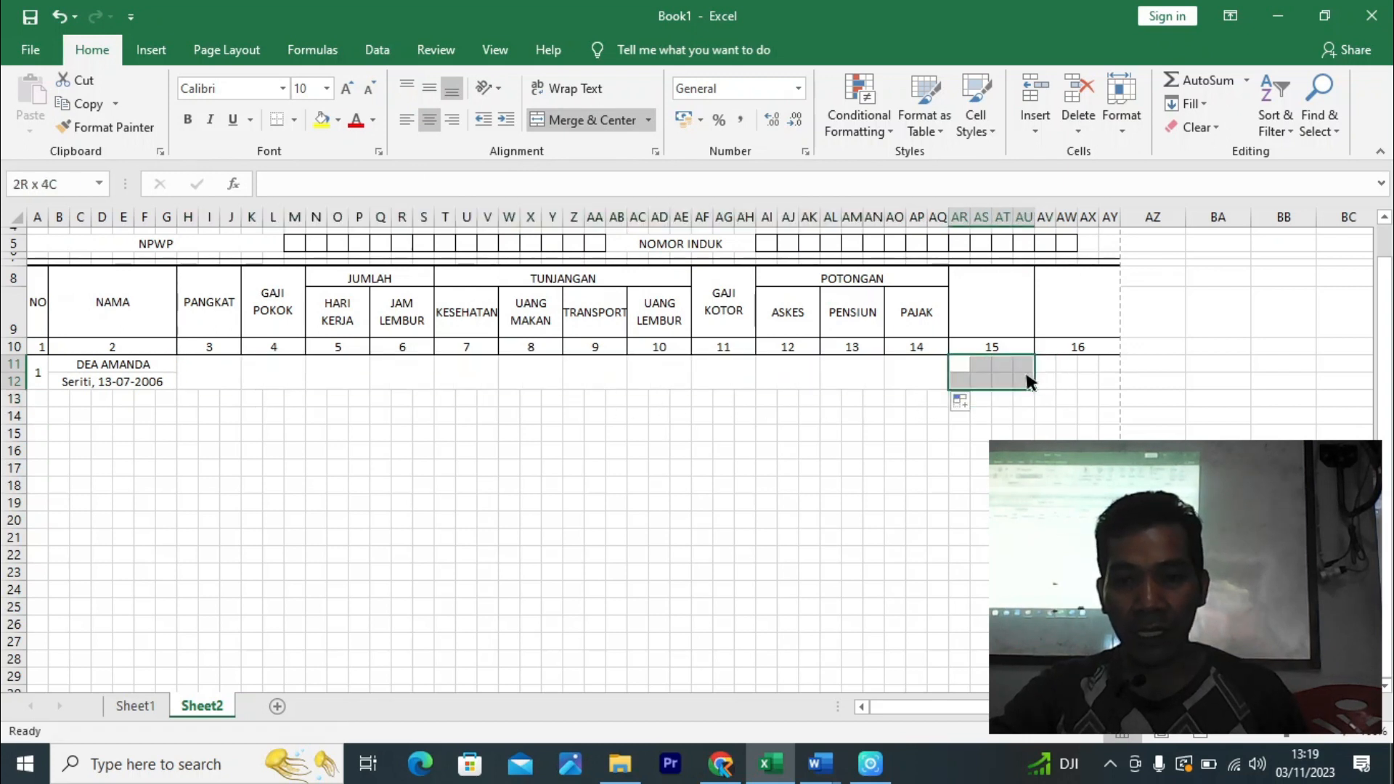
{"action": "left_click", "coordinate": [578, 124]}
{"action": "left_click_drag", "start_coordinate": [1034, 390], "coordinate": [1105, 398]}
{"action": "left_click", "coordinate": [1218, 431]}
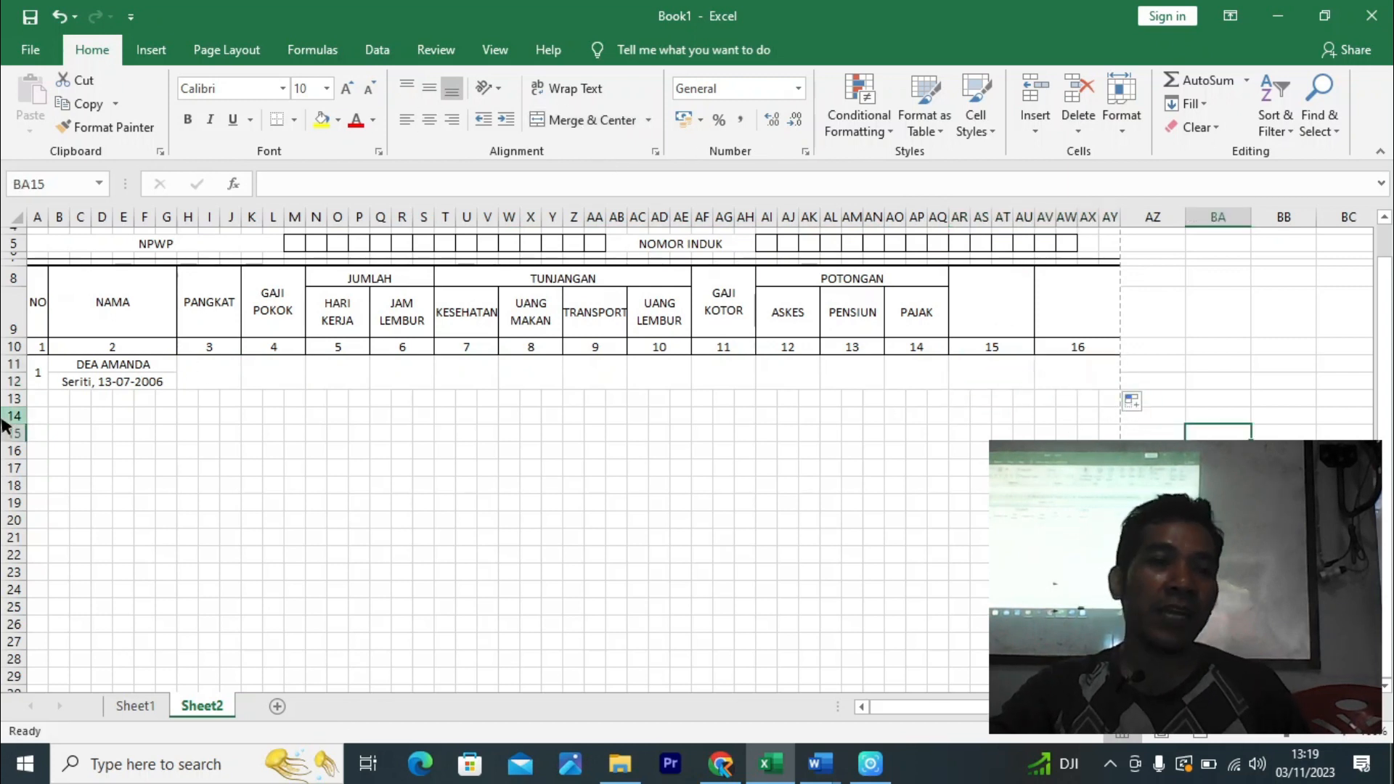
{"action": "left_click", "coordinate": [167, 417]}
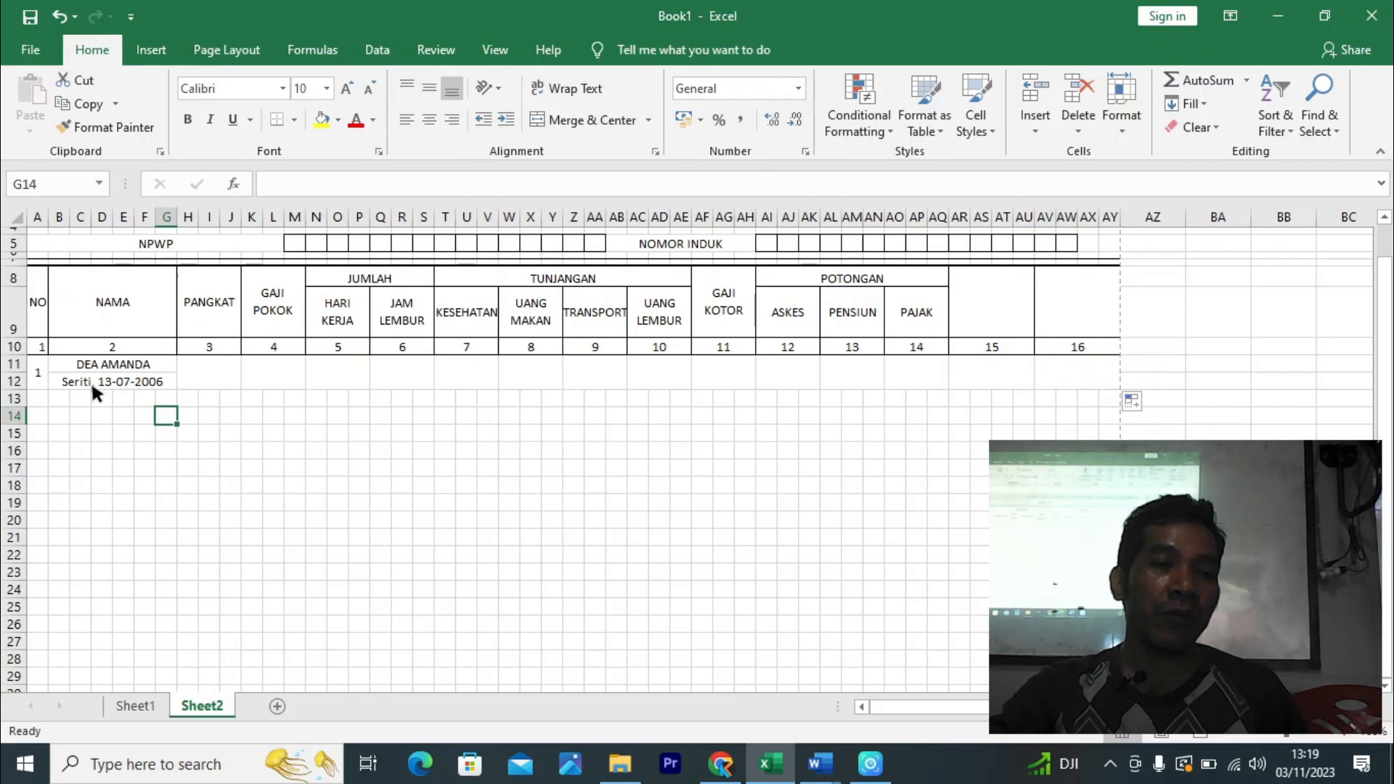
- Delete row 12, restore it with Undo, and select A11 through AY12
{"action": "left_click", "coordinate": [15, 381]}
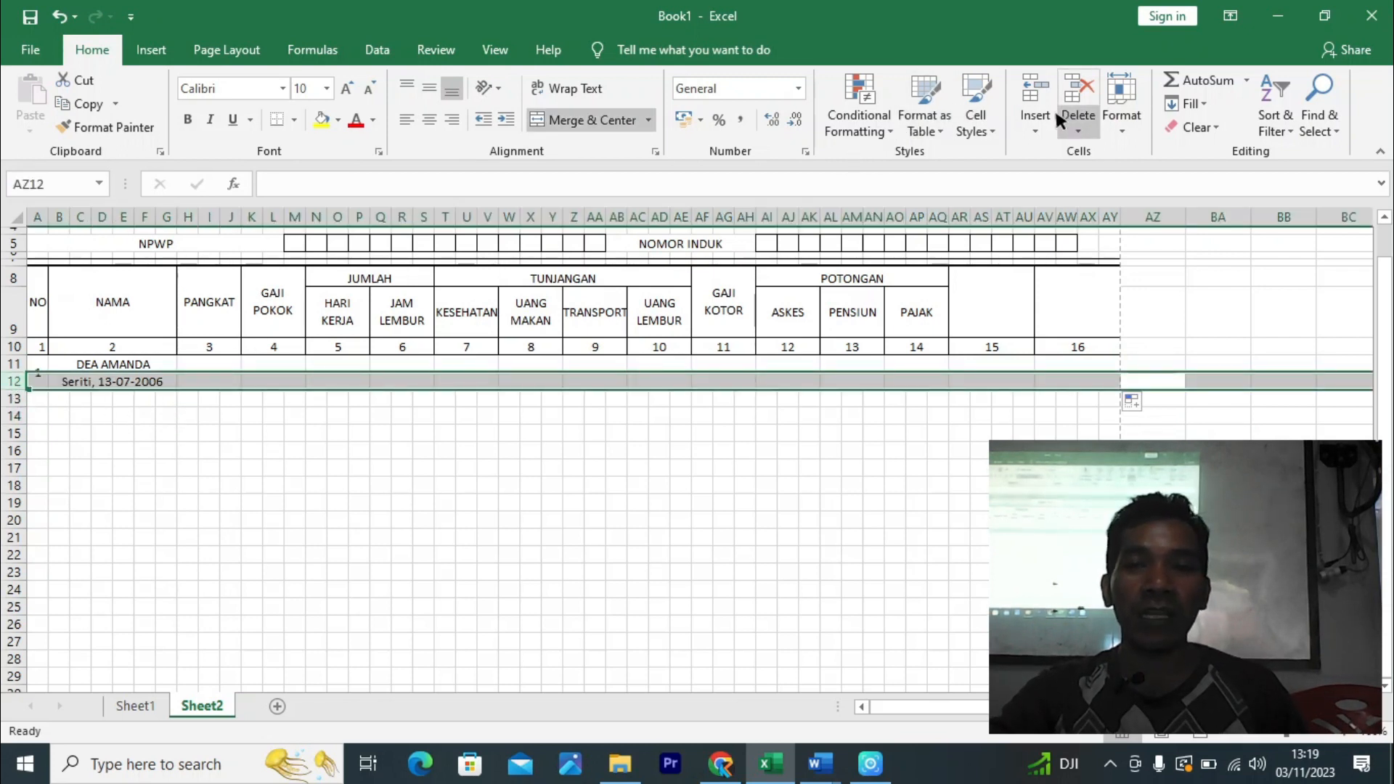
{"action": "left_click", "coordinate": [1079, 100]}
{"action": "left_click_drag", "start_coordinate": [415, 537], "coordinate": [402, 520]}
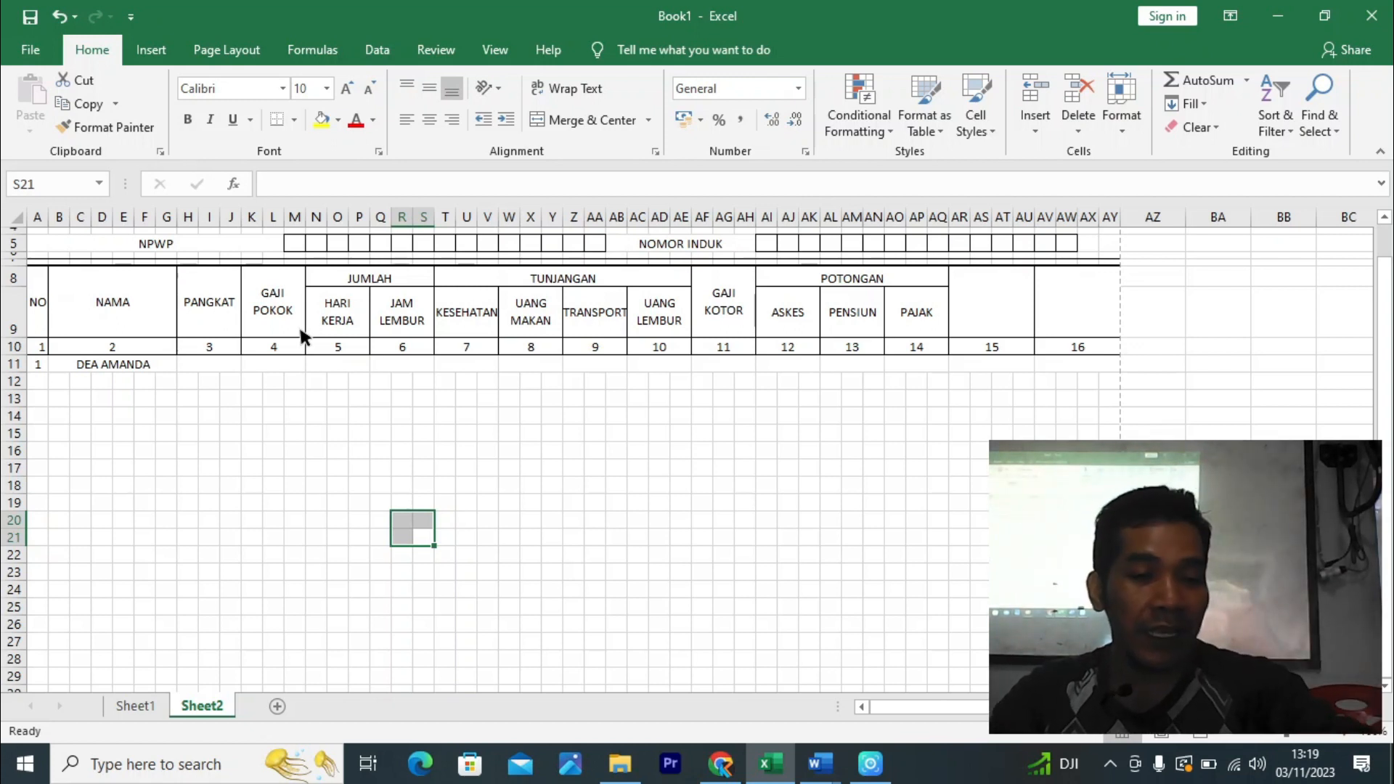
{"action": "key", "text": "ctrl+z"}
{"action": "left_click", "coordinate": [197, 433]}
{"action": "left_click", "coordinate": [114, 387]}
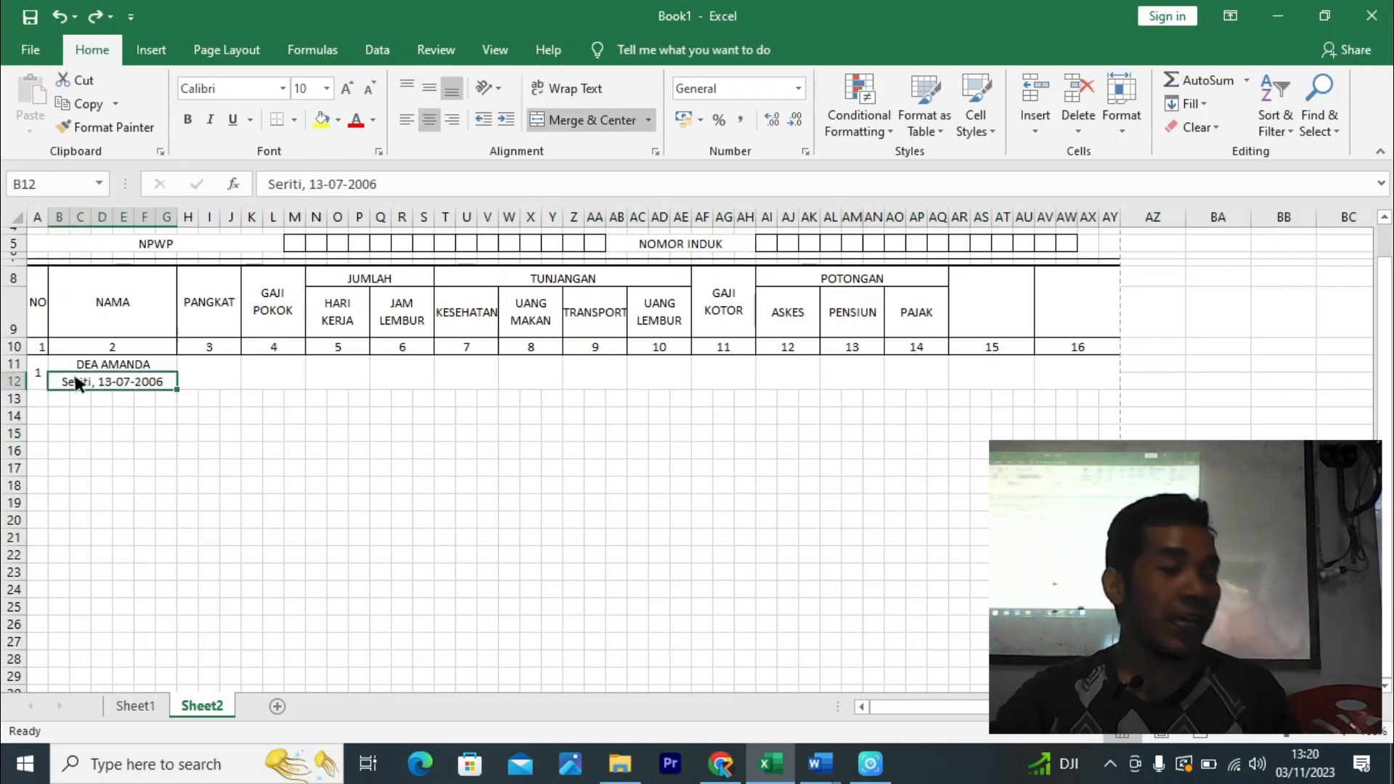
{"action": "left_click", "coordinate": [93, 363]}
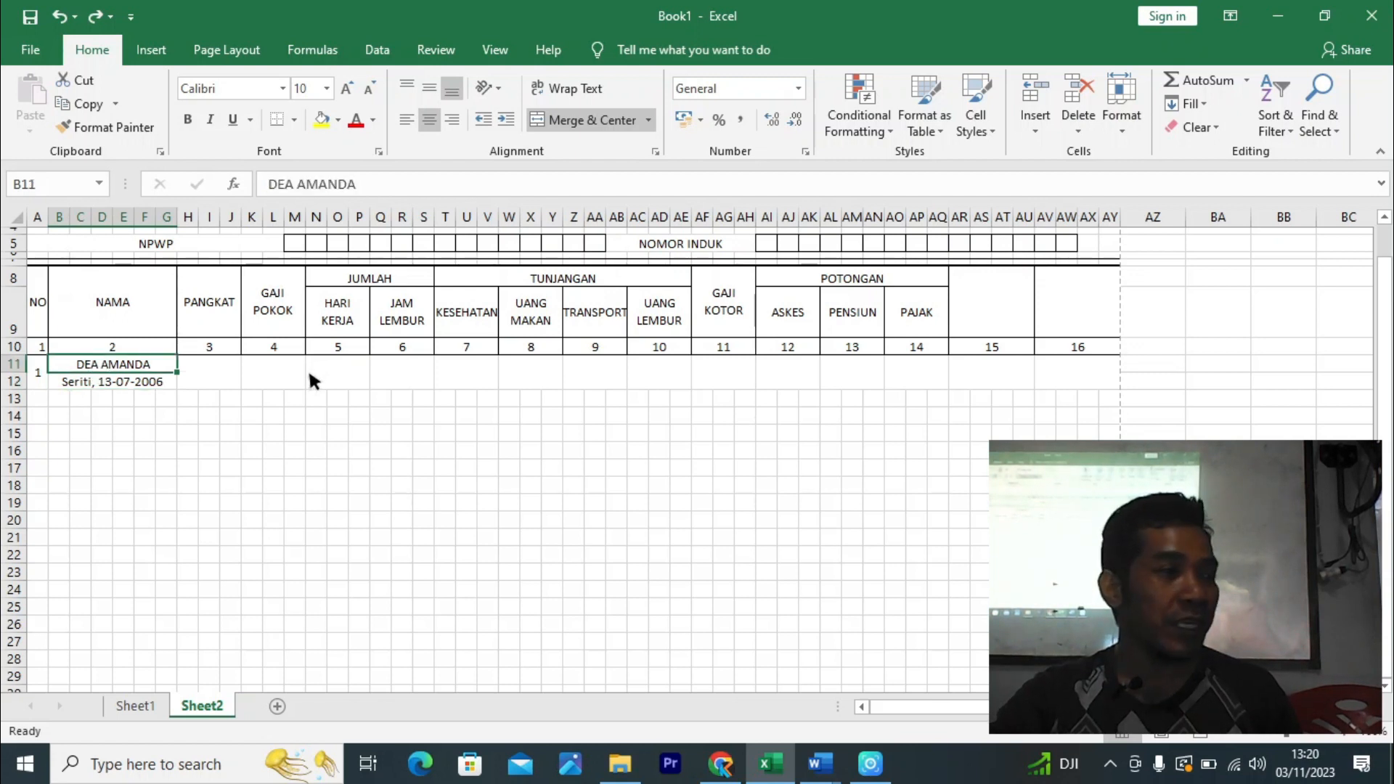
{"action": "left_click", "coordinate": [253, 485]}
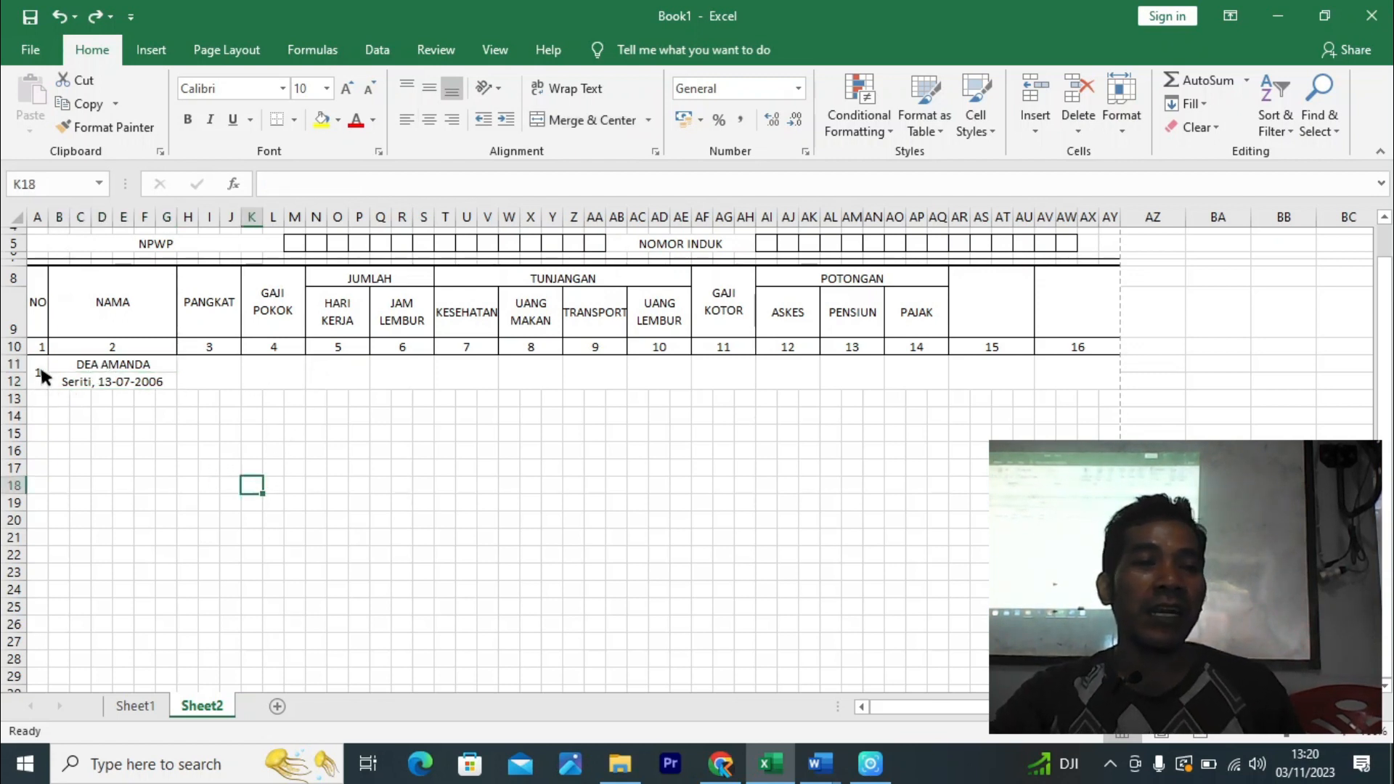
{"action": "left_click_drag", "start_coordinate": [40, 369], "coordinate": [1057, 363]}
- Give A11:AY12 outline and inside borders
{"action": "key", "text": "ctrl+1"}
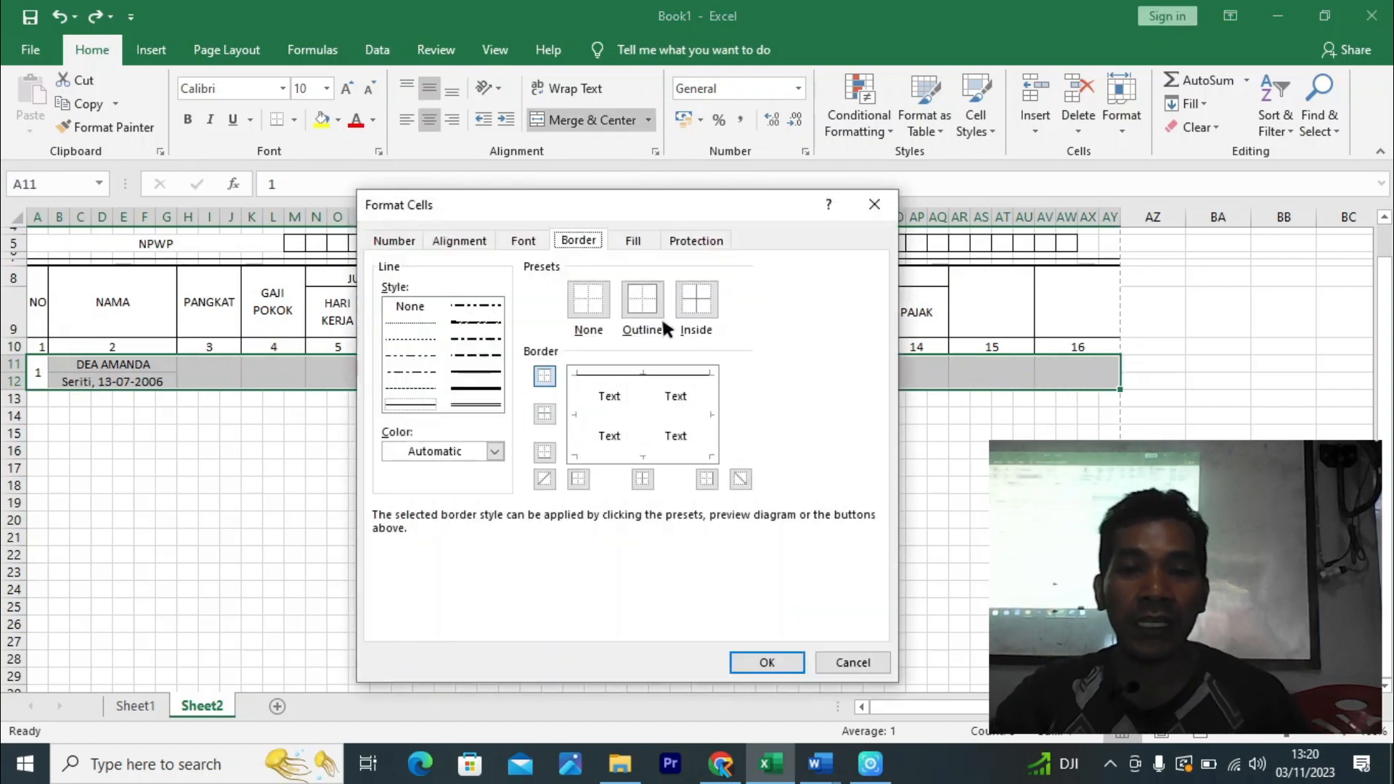
{"action": "left_click", "coordinate": [641, 298]}
{"action": "left_click", "coordinate": [695, 298]}
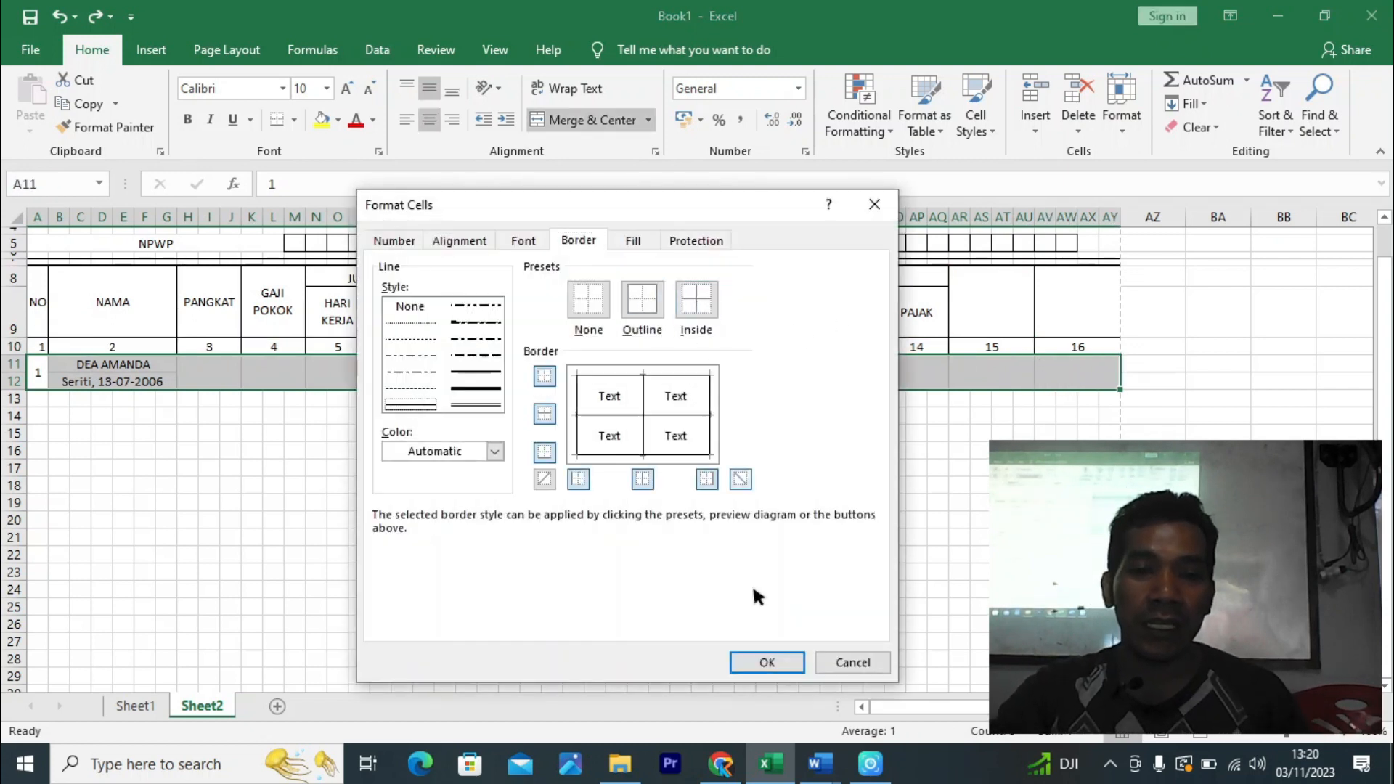
{"action": "left_click", "coordinate": [769, 653]}
{"action": "left_click", "coordinate": [850, 572]}
- Remove the middle horizontal border from the name cells B11:G12
{"action": "mouse_move", "coordinate": [120, 385]}
{"action": "left_mouse_down"}
{"action": "mouse_move", "coordinate": [116, 365]}
{"action": "mouse_move", "coordinate": [115, 377]}
{"action": "left_mouse_up"}
{"action": "key", "text": "ctrl+1"}
{"action": "left_click", "coordinate": [621, 414]}
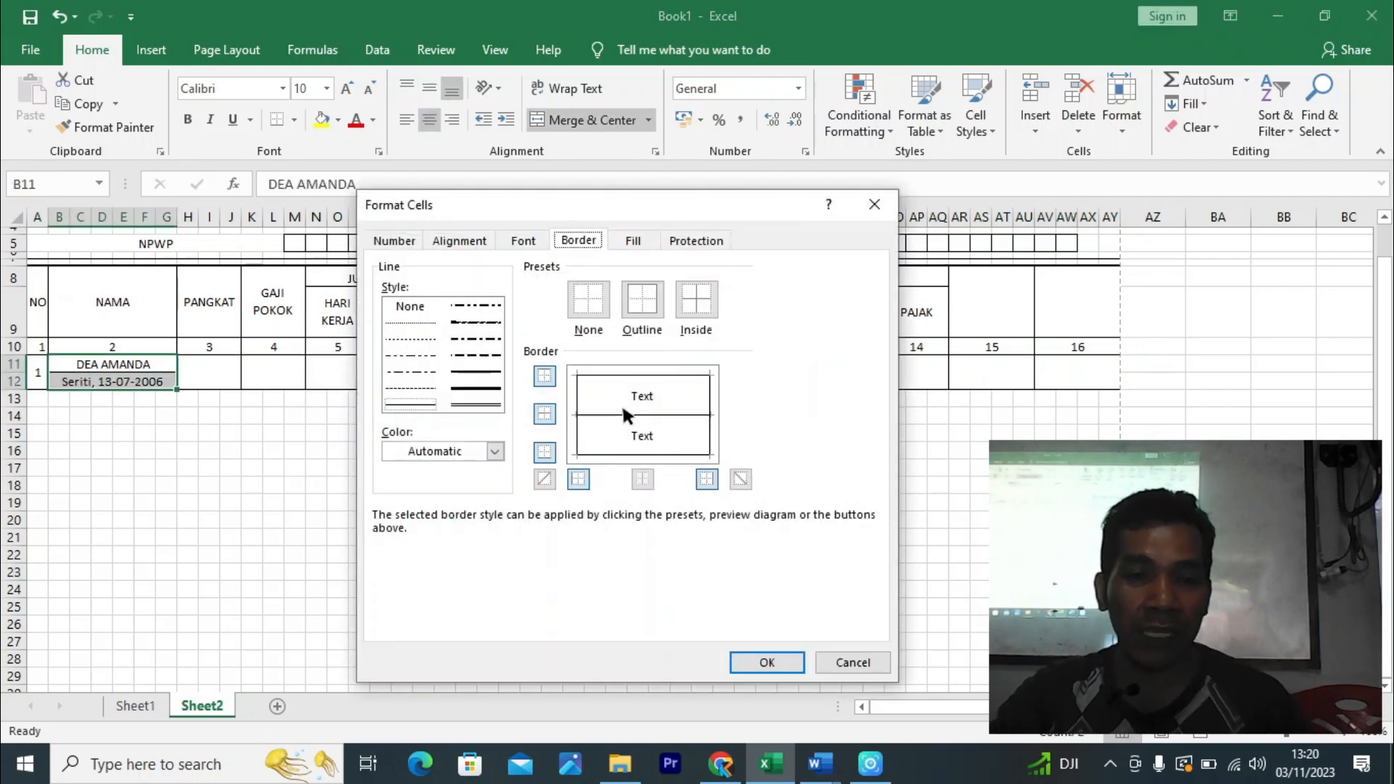
{"action": "left_click", "coordinate": [766, 659]}
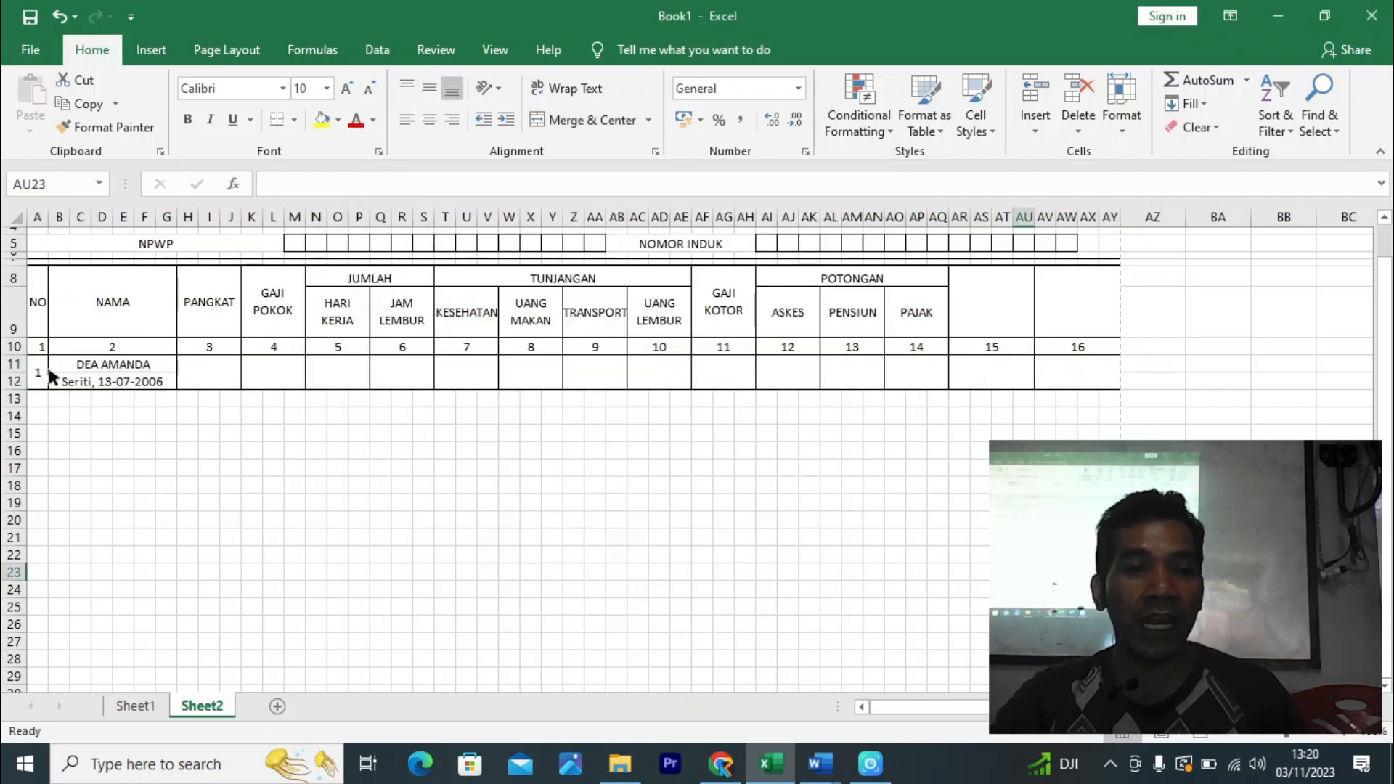
- Delete rows 27–28 holding entry 9, leaving eight employee entries numbered 1–8
{"action": "left_click_drag", "start_coordinate": [31, 363], "coordinate": [1118, 667]}
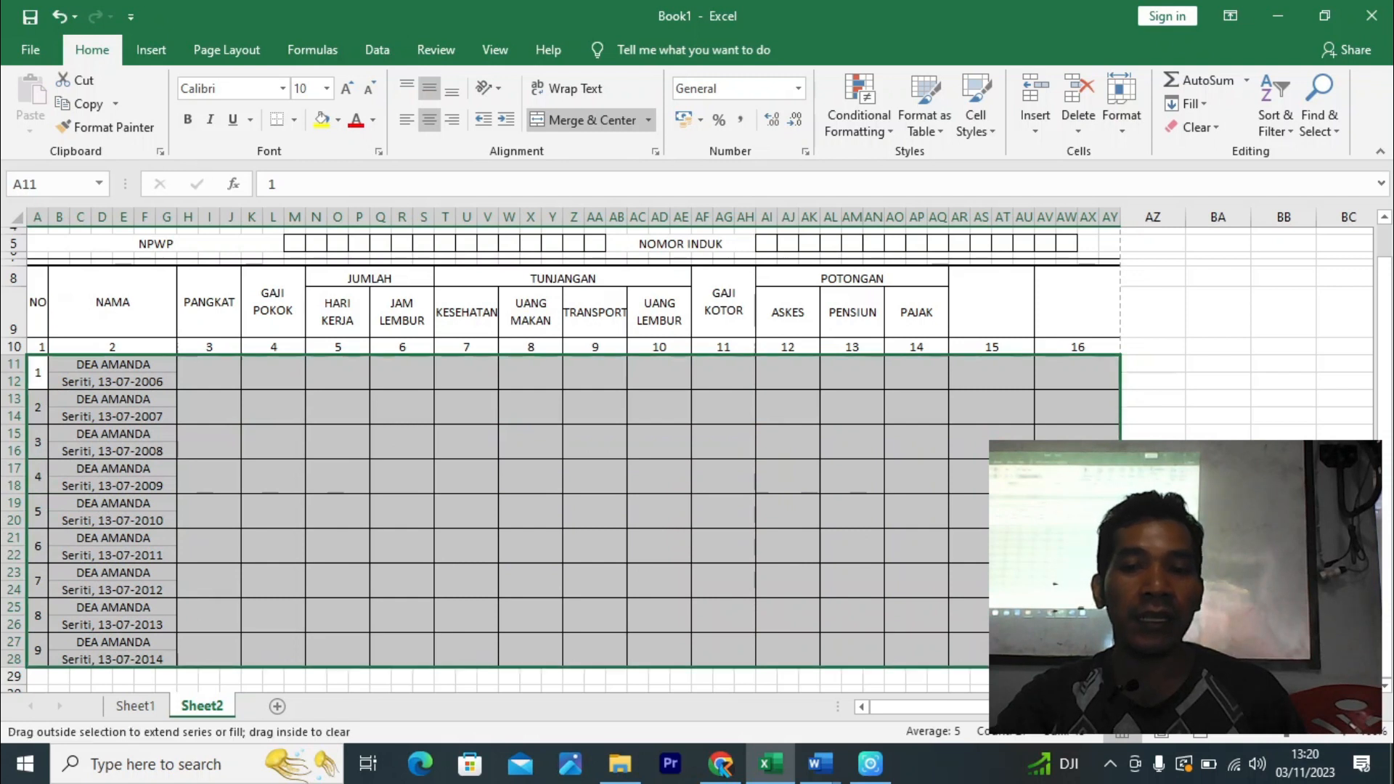
{"action": "scroll", "coordinate": [567, 458], "scroll_direction": "down", "scroll_amount": 3}
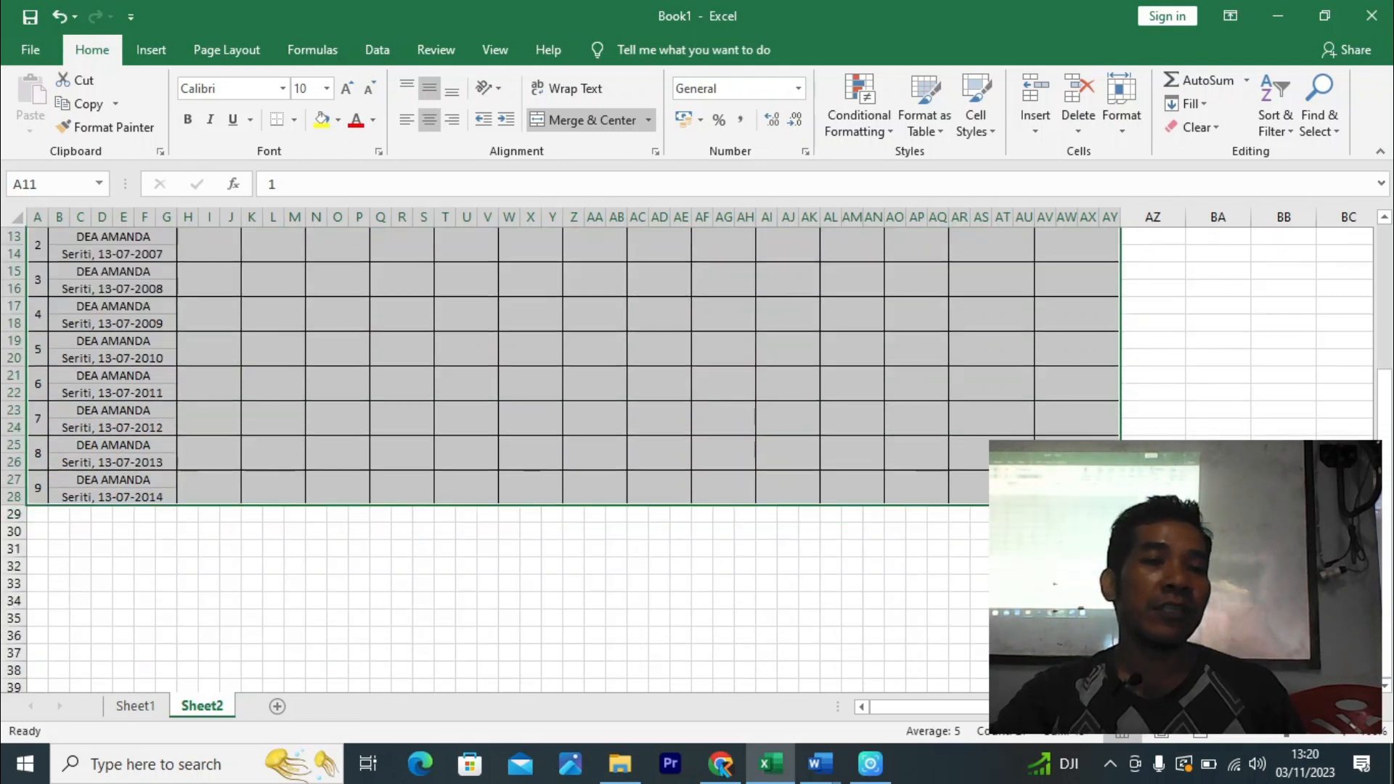
{"action": "scroll", "coordinate": [1162, 417], "scroll_direction": "up", "scroll_amount": 2}
{"action": "left_click", "coordinate": [1162, 418]}
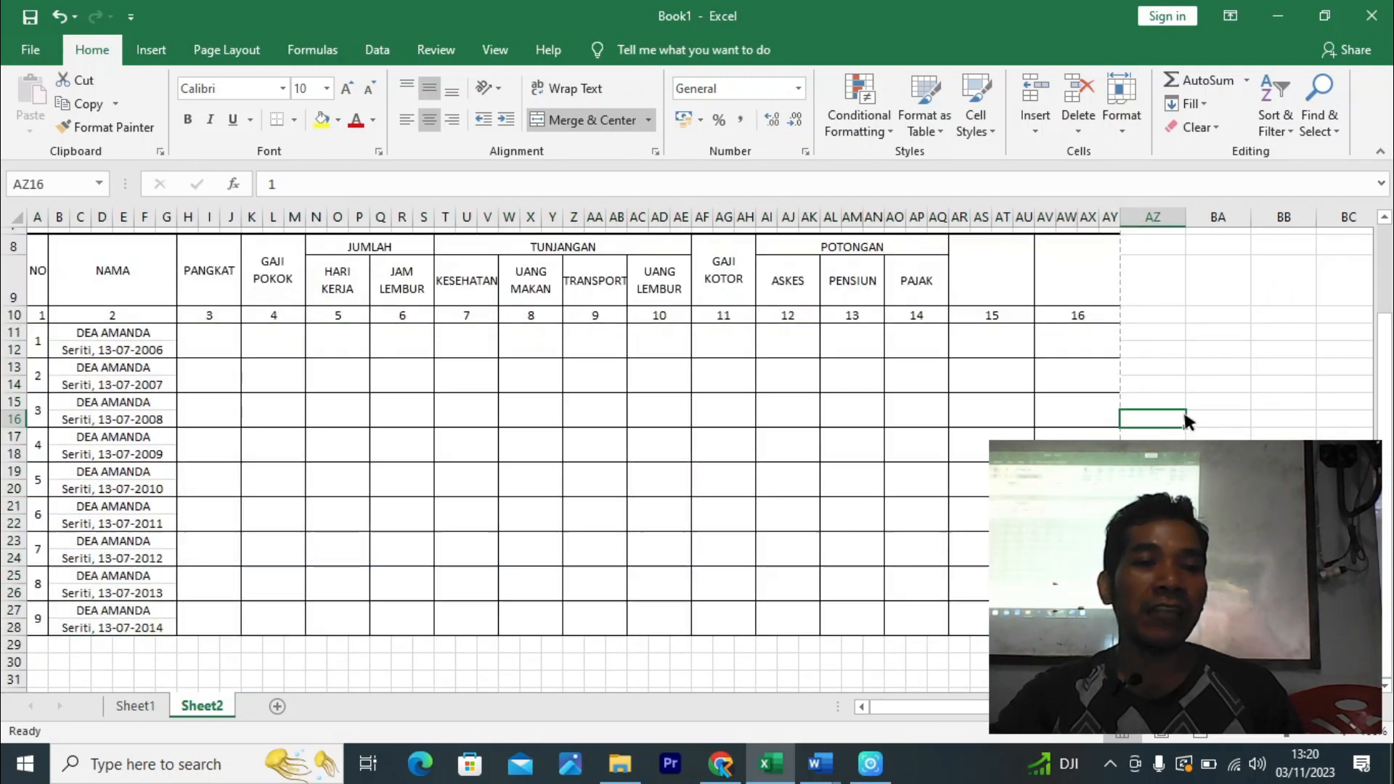
{"action": "left_click", "coordinate": [13, 616]}
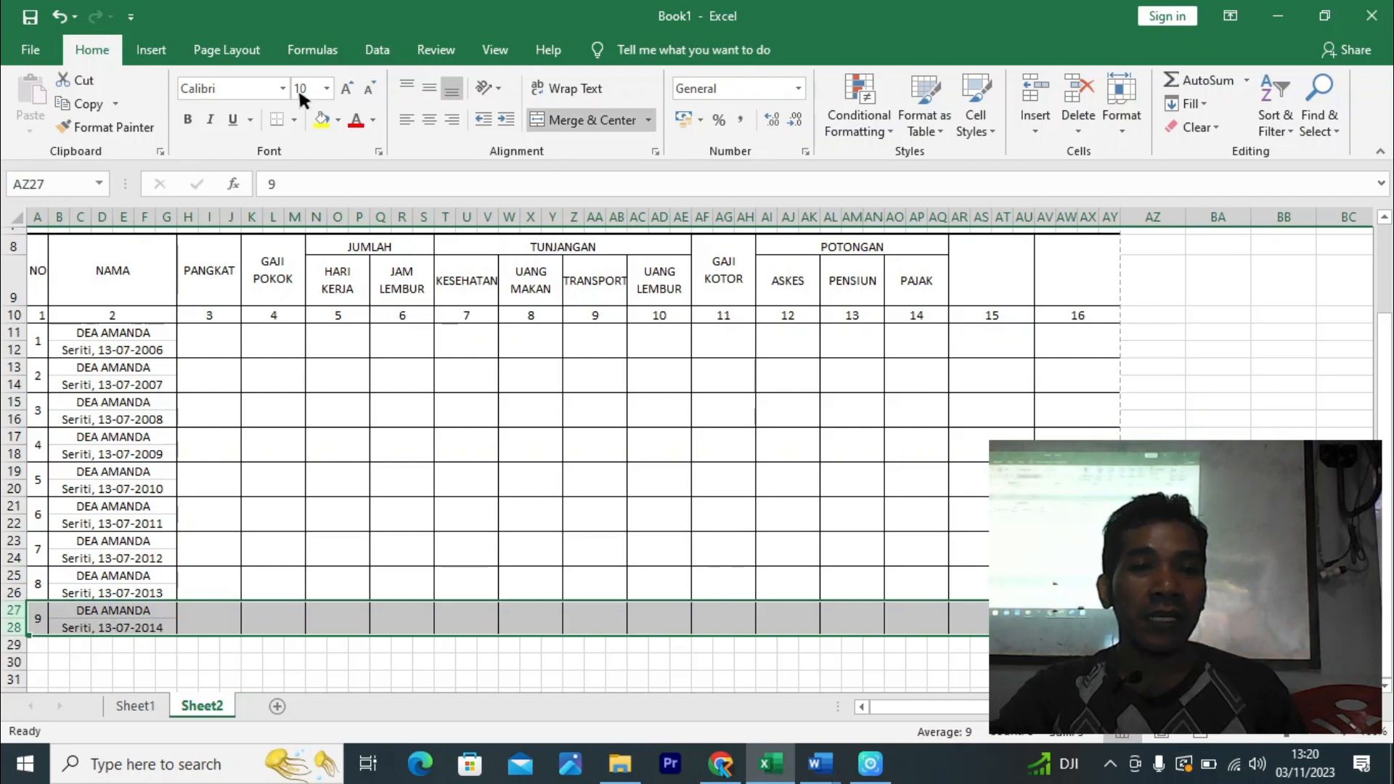
{"action": "left_click", "coordinate": [1081, 94]}
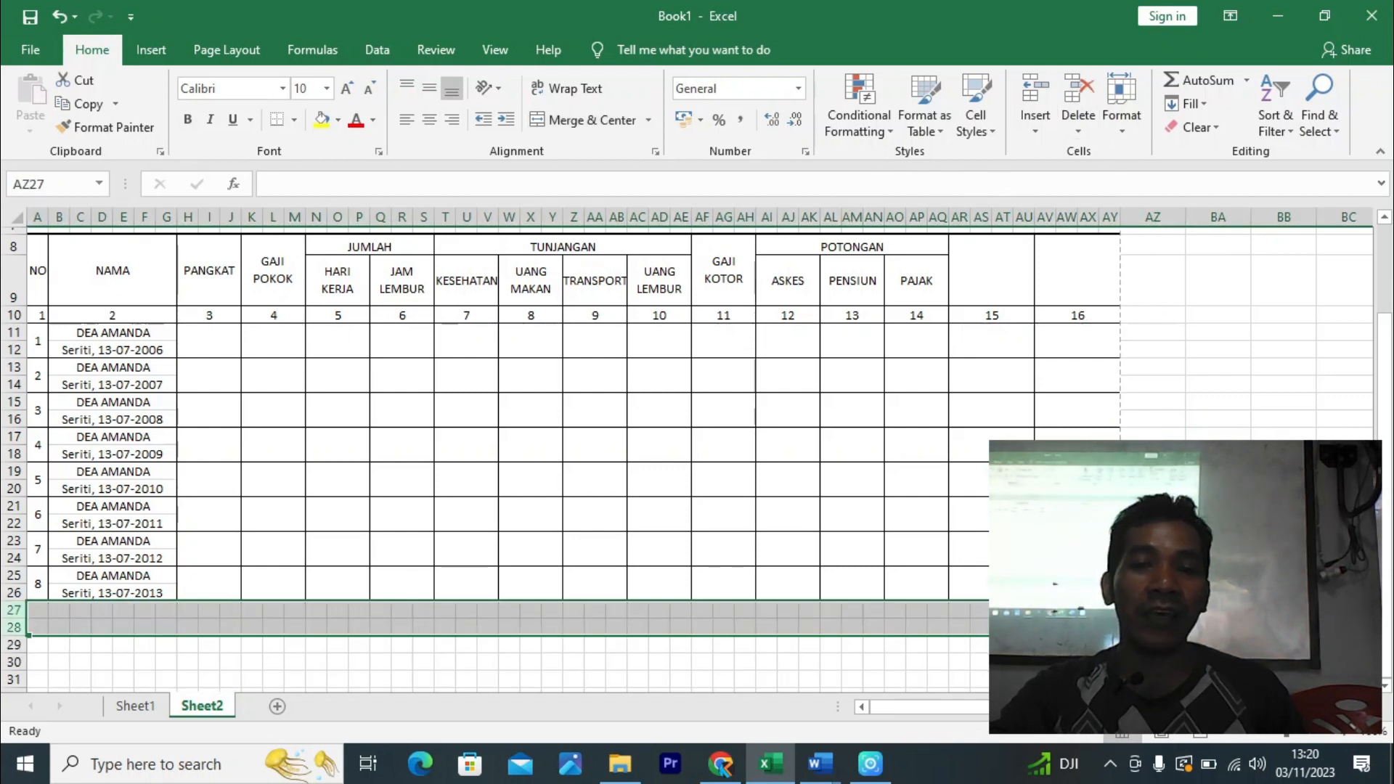
{"action": "left_click", "coordinate": [1218, 506]}
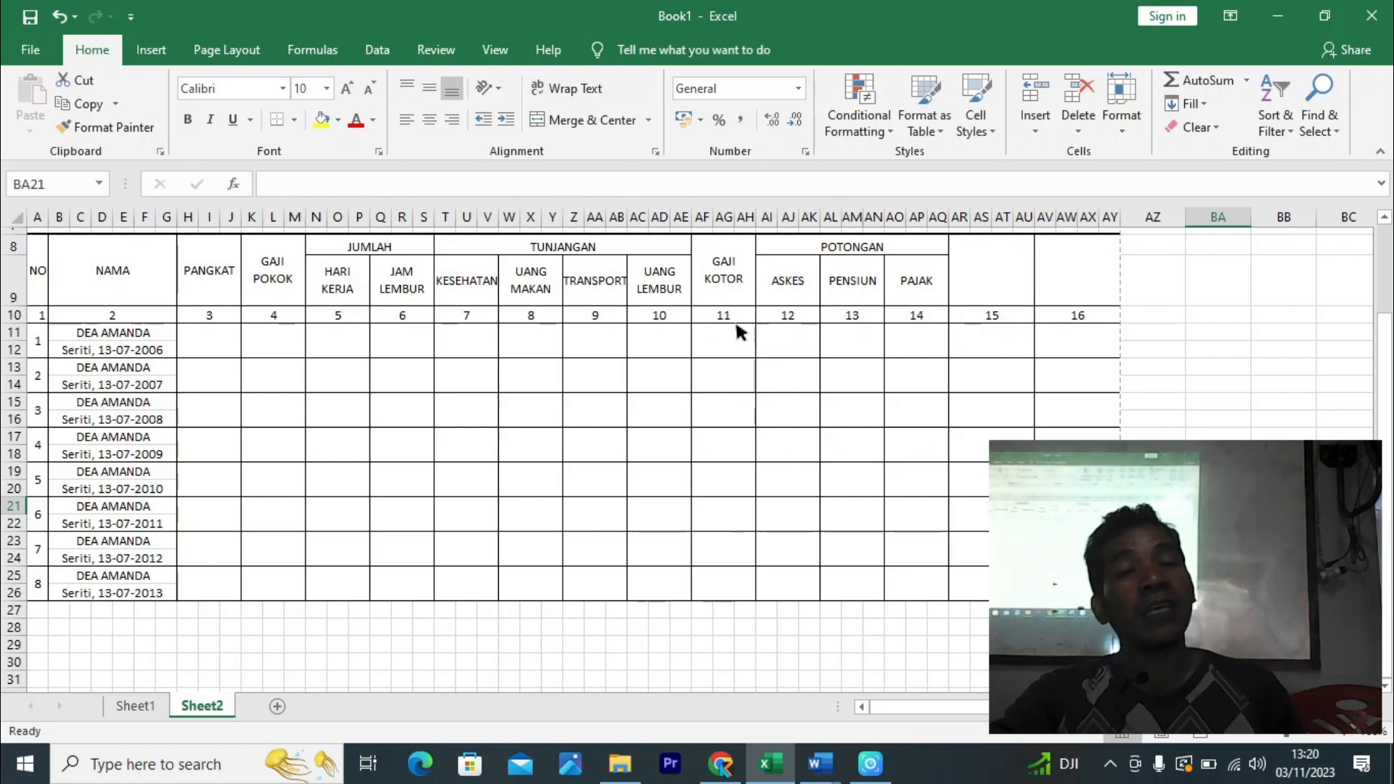
- Middle-align and left-align the name and birth entries under NAMA for all employees
{"action": "scroll", "coordinate": [719, 320], "scroll_direction": "up", "scroll_amount": 1}
{"action": "scroll", "coordinate": [708, 326], "scroll_direction": "up", "scroll_amount": 1}
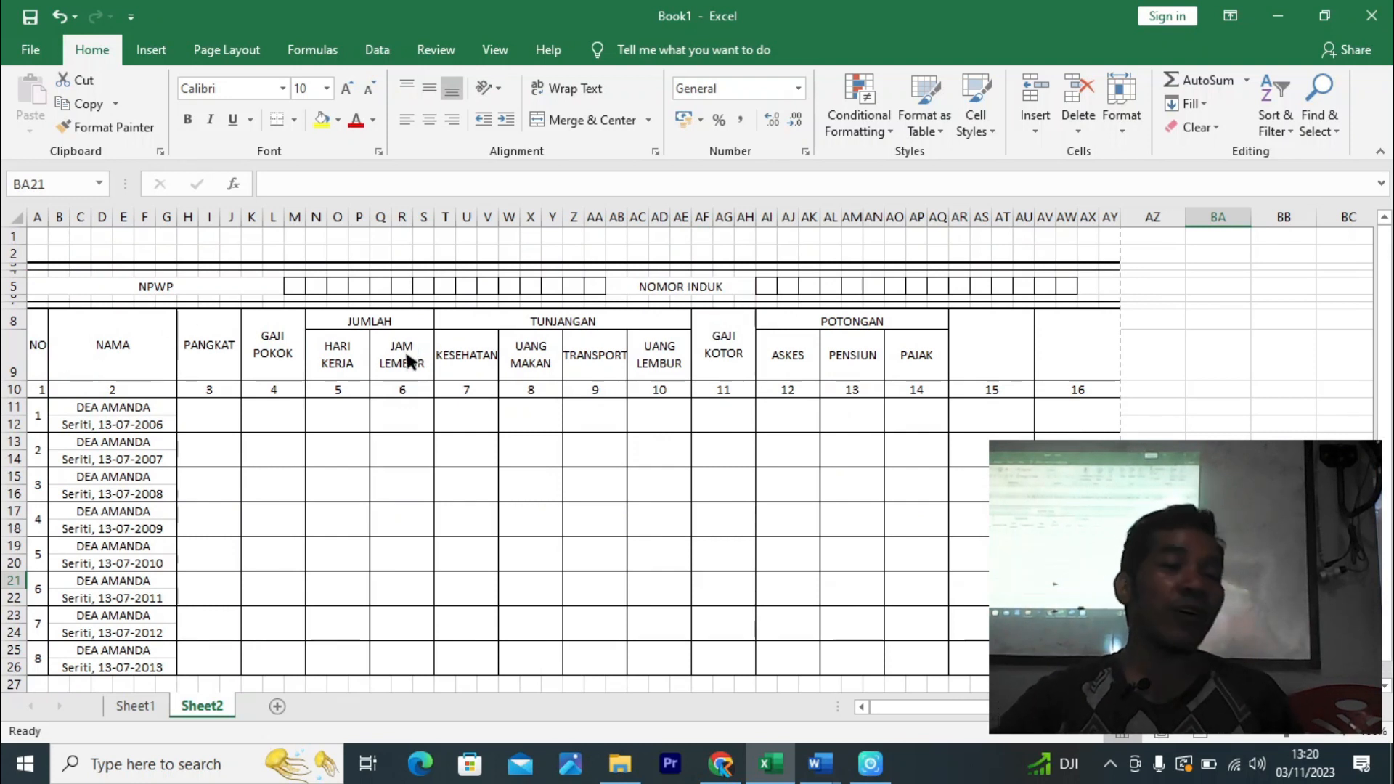
{"action": "left_click_drag", "start_coordinate": [179, 349], "coordinate": [727, 331]}
{"action": "left_click", "coordinate": [677, 508]}
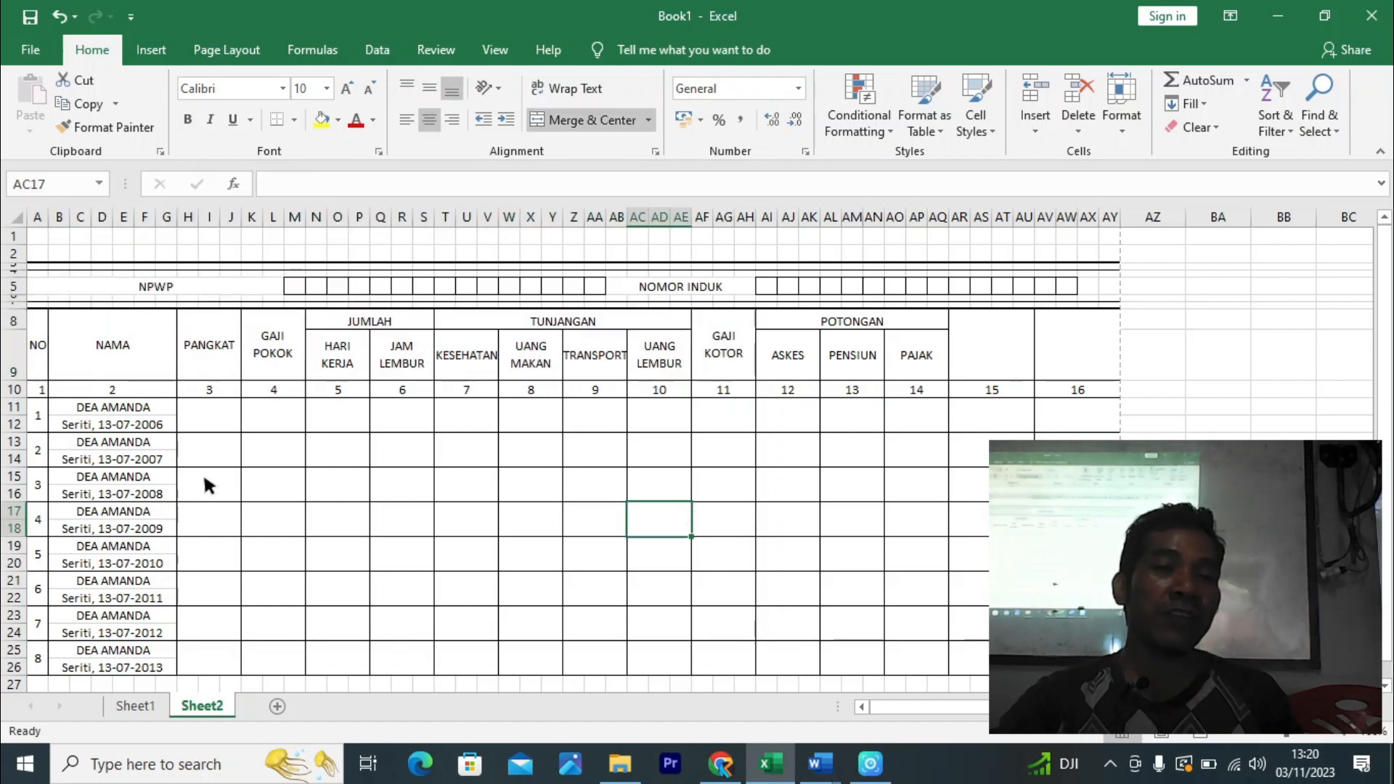
{"action": "scroll", "coordinate": [103, 460], "scroll_direction": "down", "scroll_amount": 1}
{"action": "left_click_drag", "start_coordinate": [90, 385], "coordinate": [120, 624]}
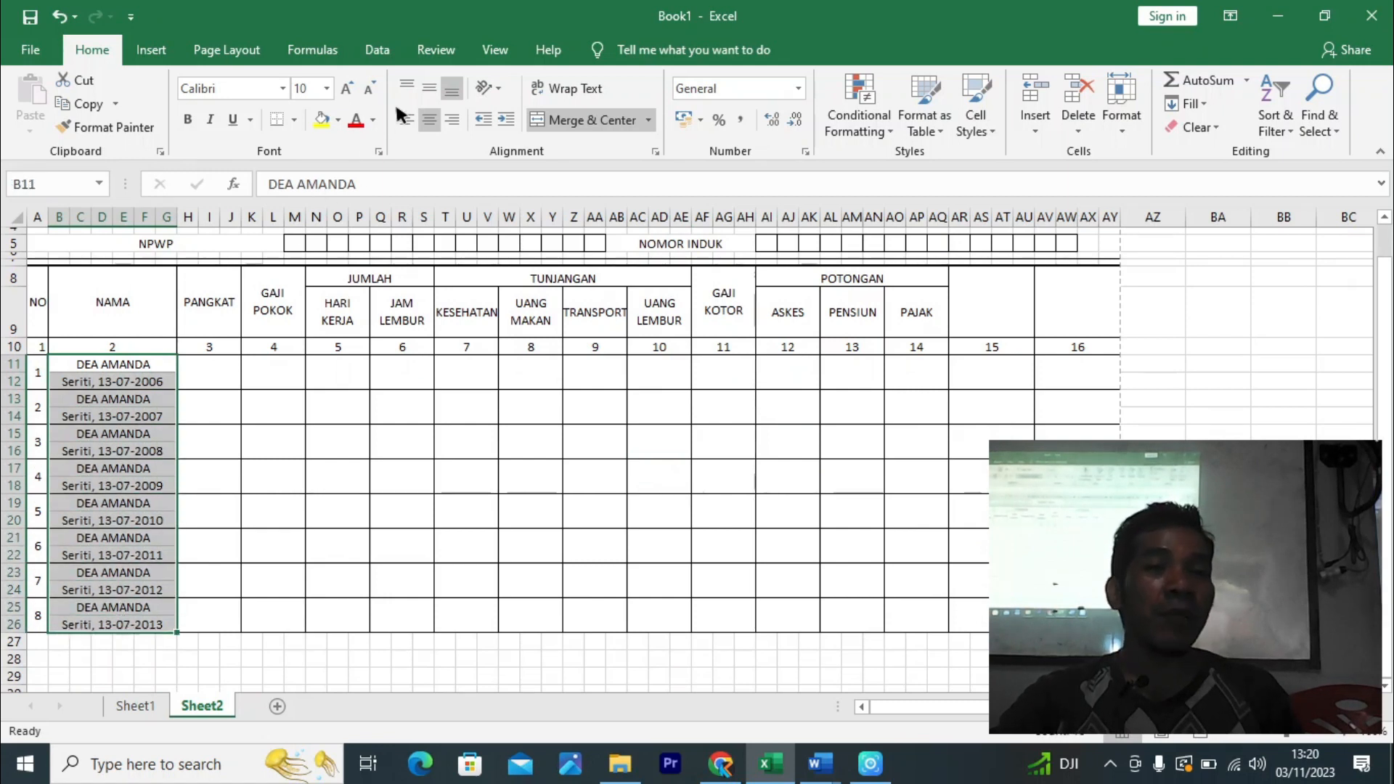
{"action": "left_click", "coordinate": [436, 84]}
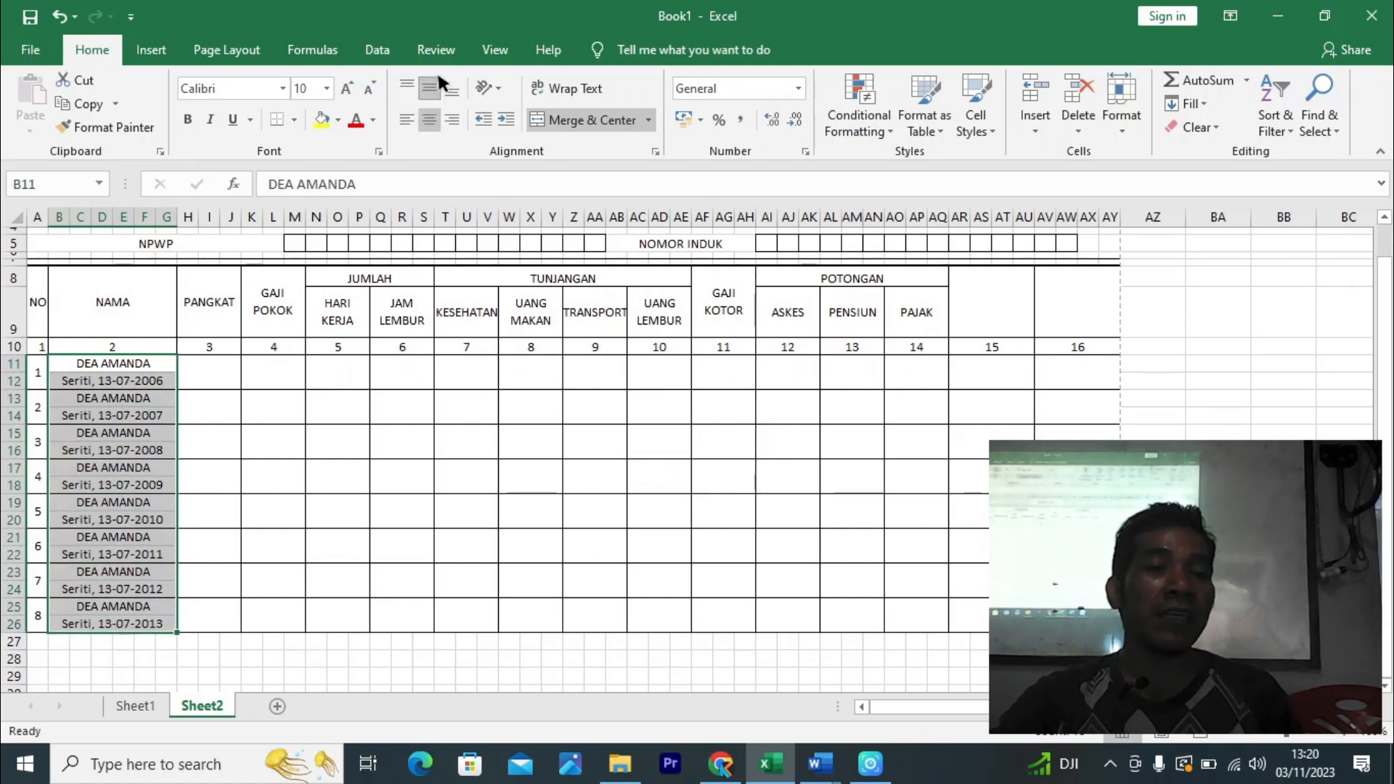
{"action": "left_click", "coordinate": [405, 122]}
{"action": "left_click", "coordinate": [507, 541]}
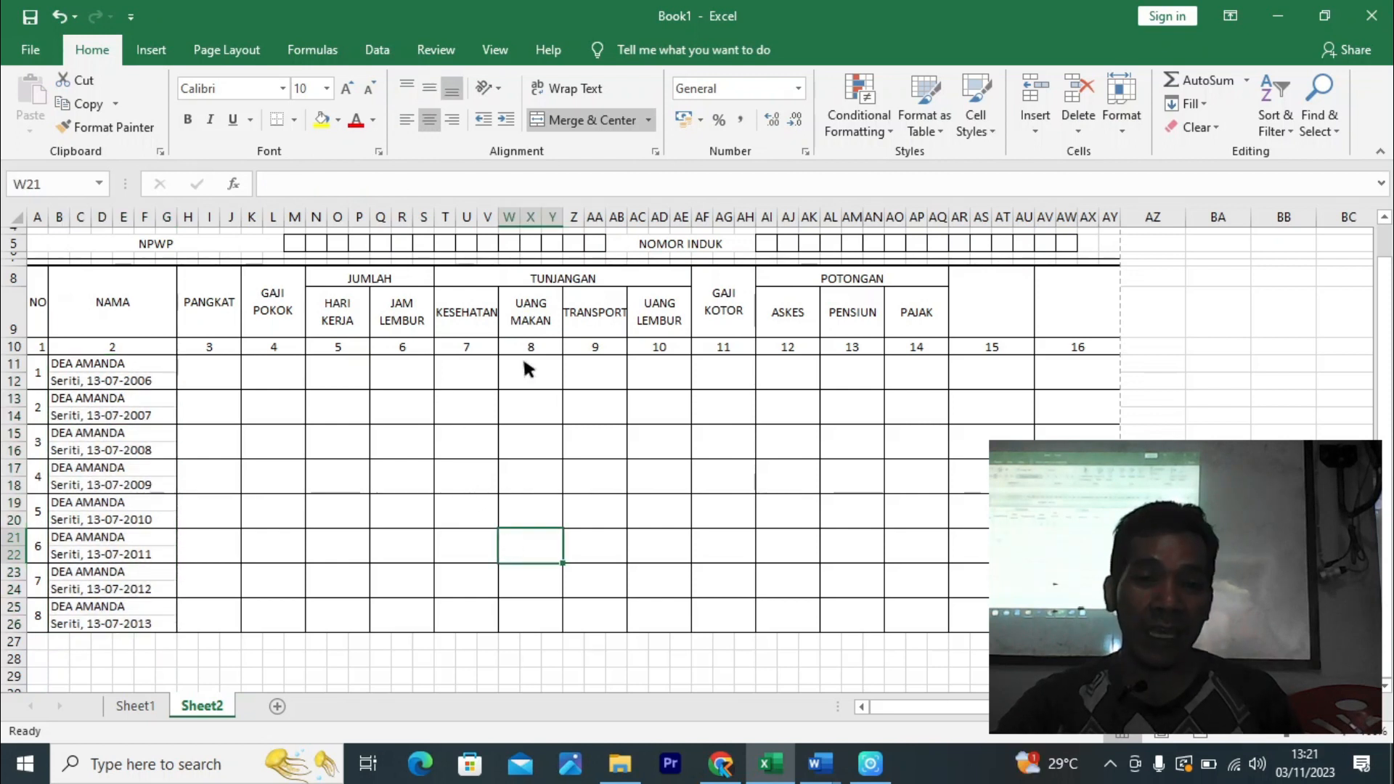
- Select the HARI KERJA through UANG LEMBUR header cells, then select the table area from A5
{"action": "left_click", "coordinate": [665, 328]}
{"action": "left_click", "coordinate": [591, 314]}
{"action": "left_click", "coordinate": [545, 324]}
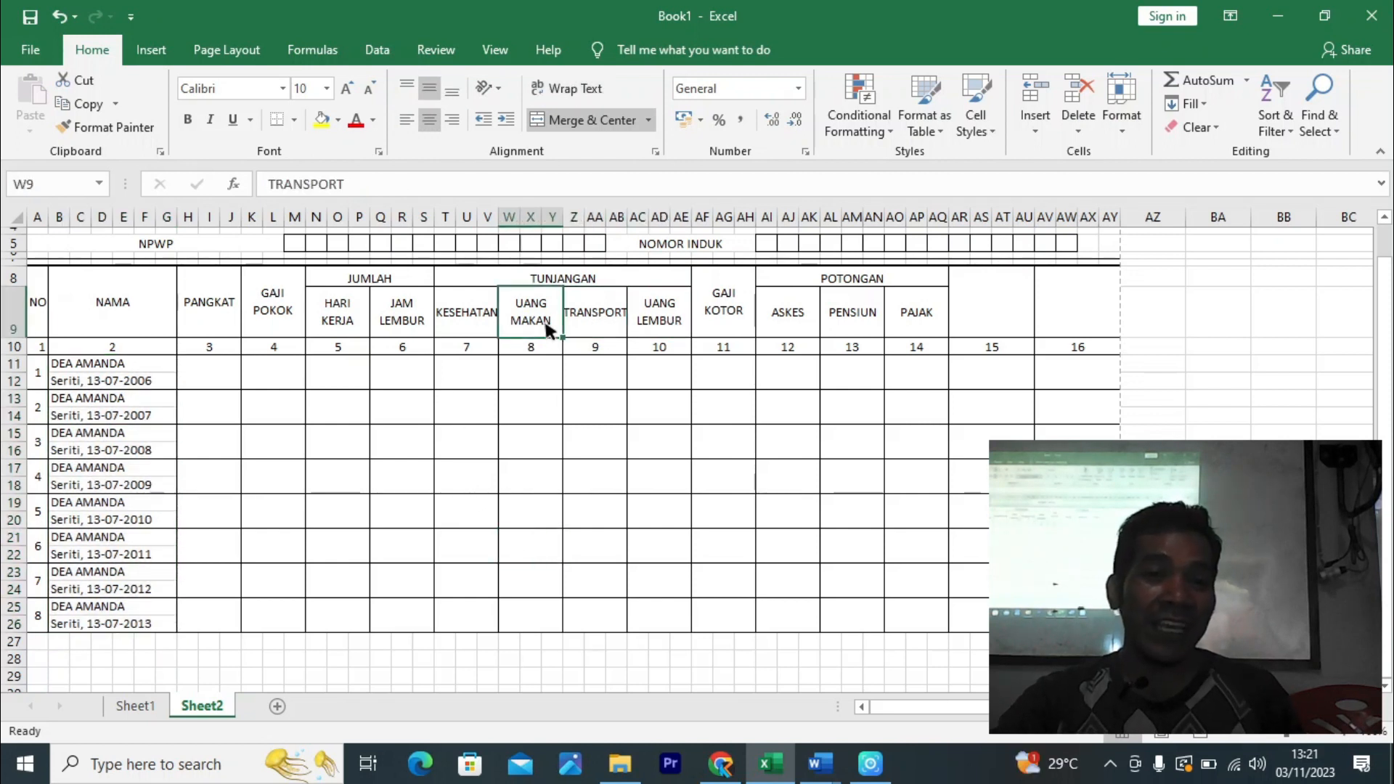
{"action": "left_click", "coordinate": [473, 326]}
{"action": "left_click", "coordinate": [404, 320]}
{"action": "left_click", "coordinate": [338, 322]}
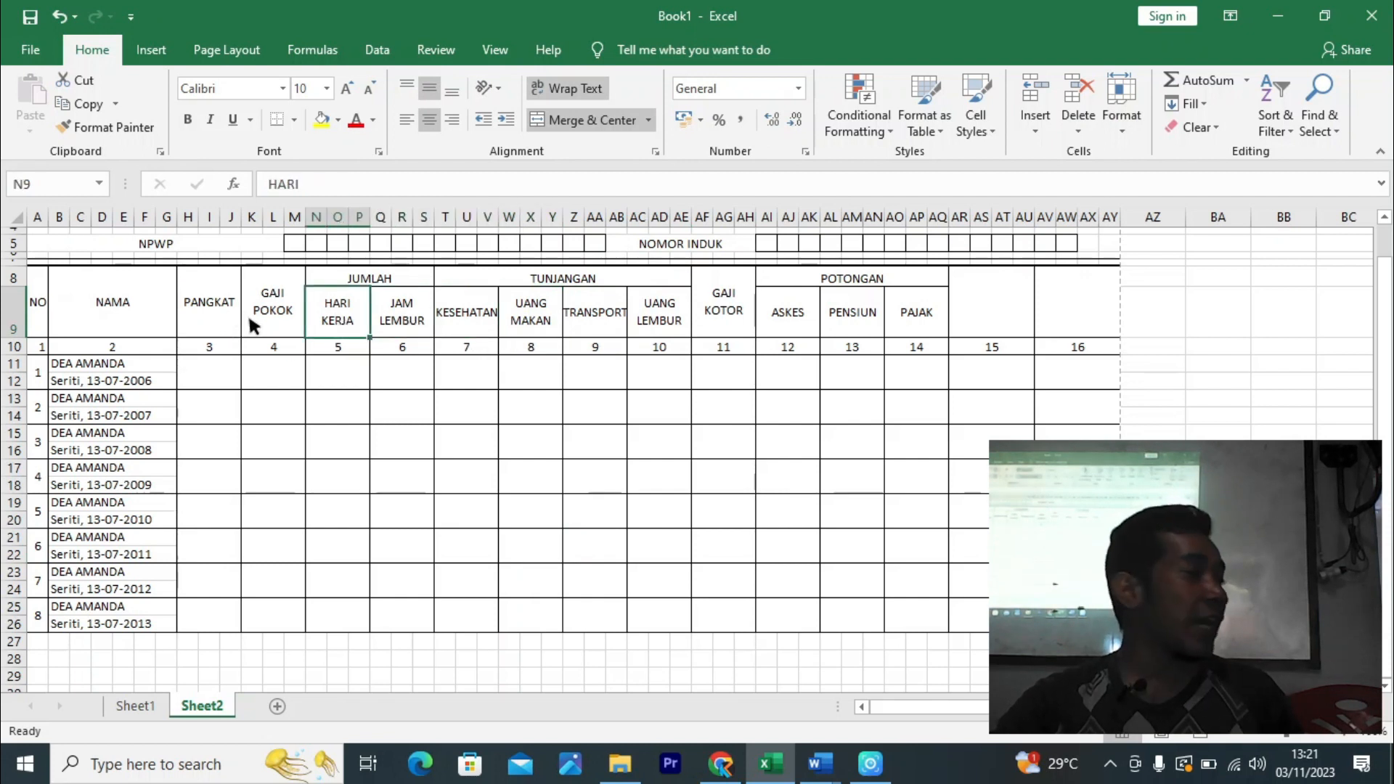
{"action": "left_click", "coordinate": [835, 408]}
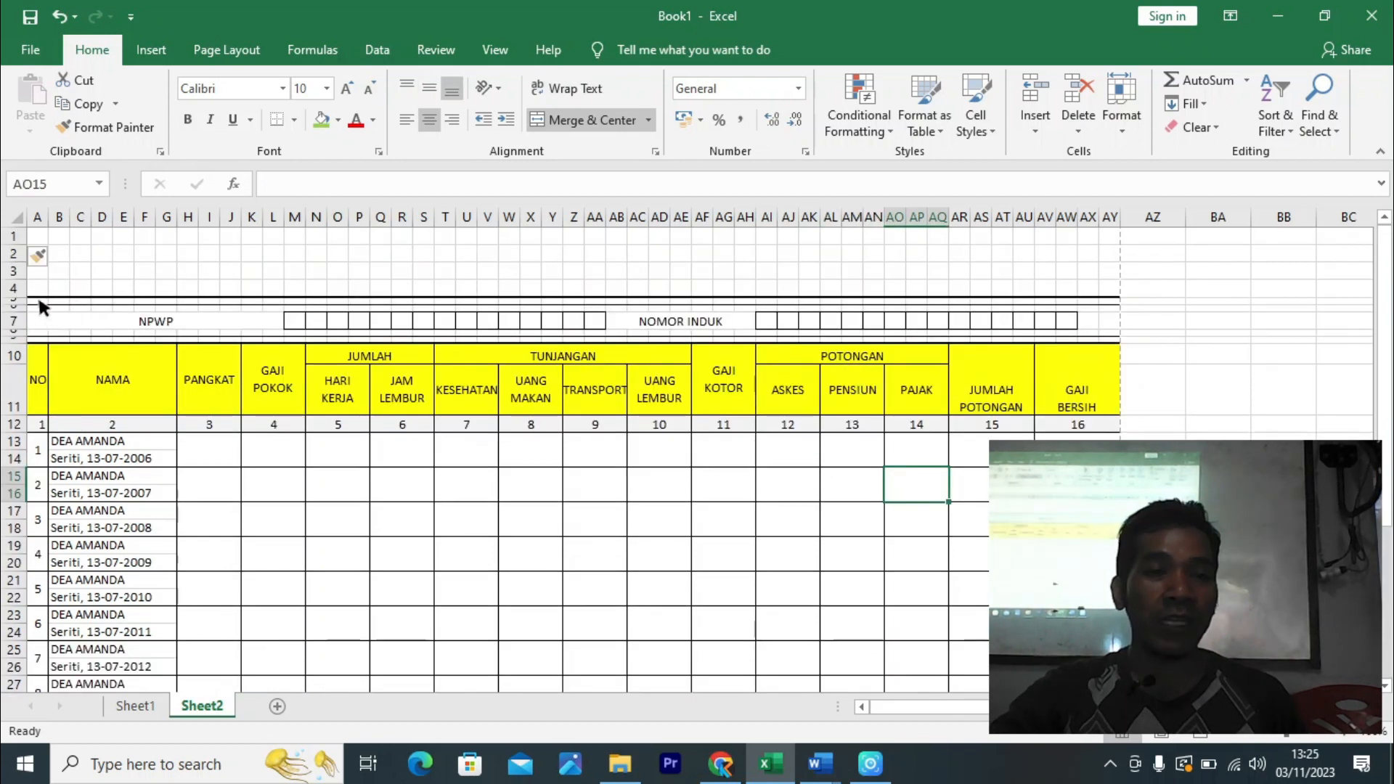
{"action": "left_click", "coordinate": [40, 302]}
{"action": "left_click_drag", "start_coordinate": [41, 306], "coordinate": [1089, 517]}
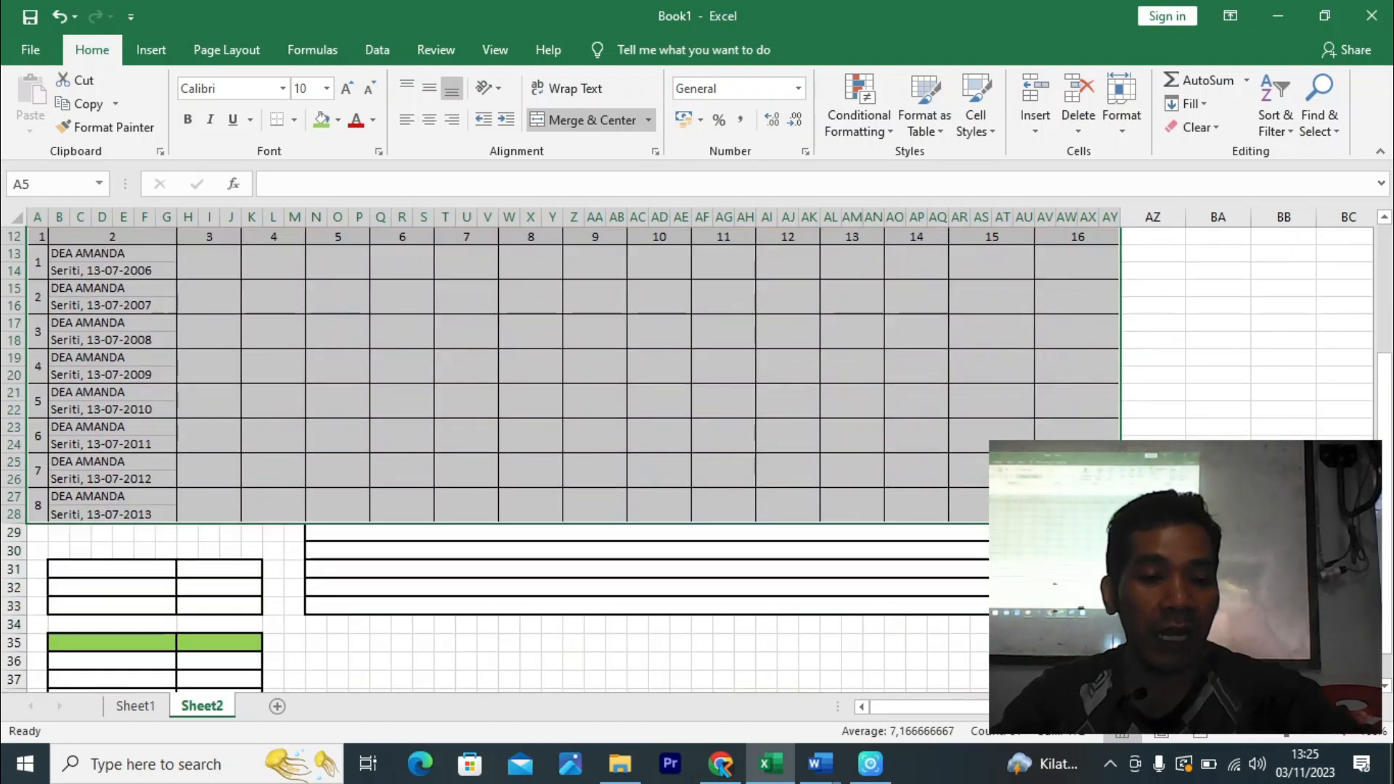
- Give the selected table a double-line outline border via Format Cells
{"action": "scroll", "coordinate": [1089, 517], "scroll_direction": "up", "scroll_amount": 4}
{"action": "key", "text": "ctrl+1"}
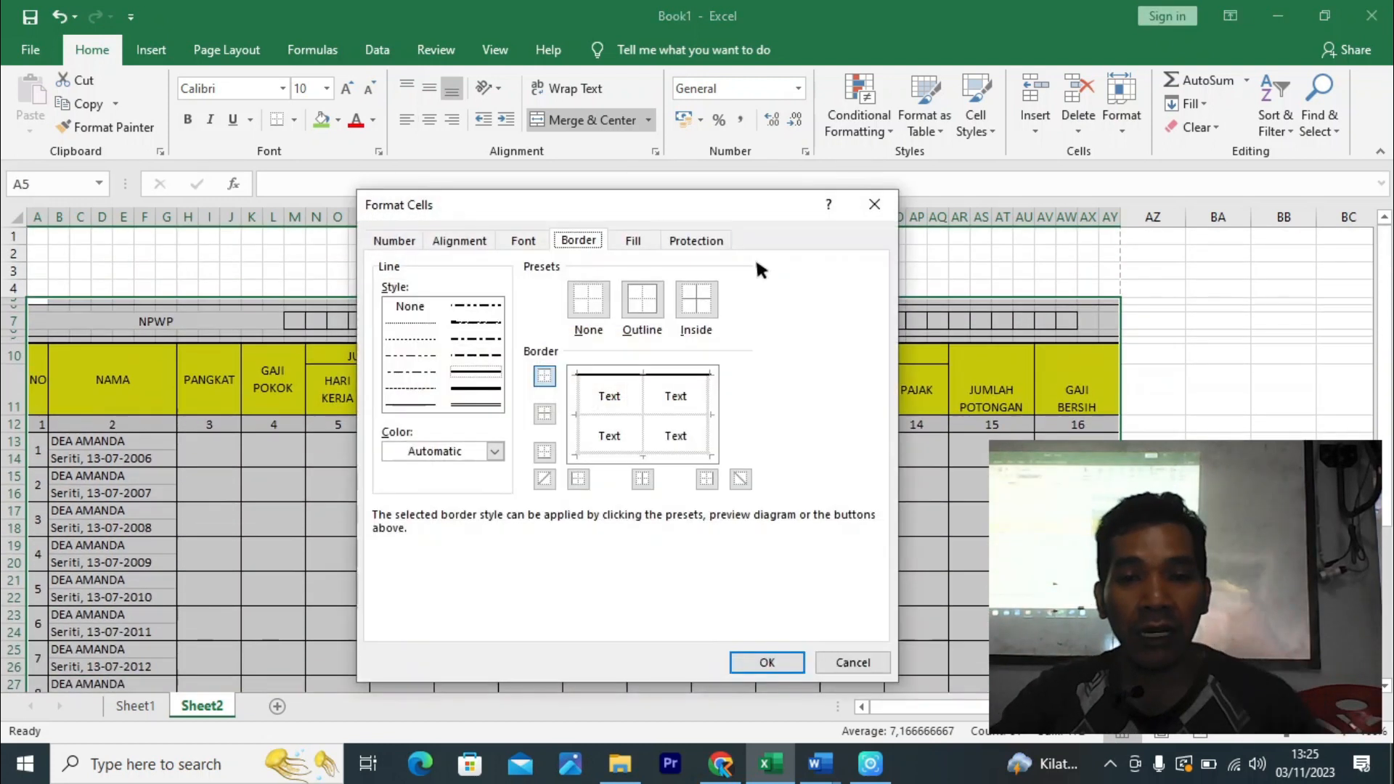
{"action": "left_click", "coordinate": [461, 403]}
{"action": "left_click", "coordinate": [643, 303]}
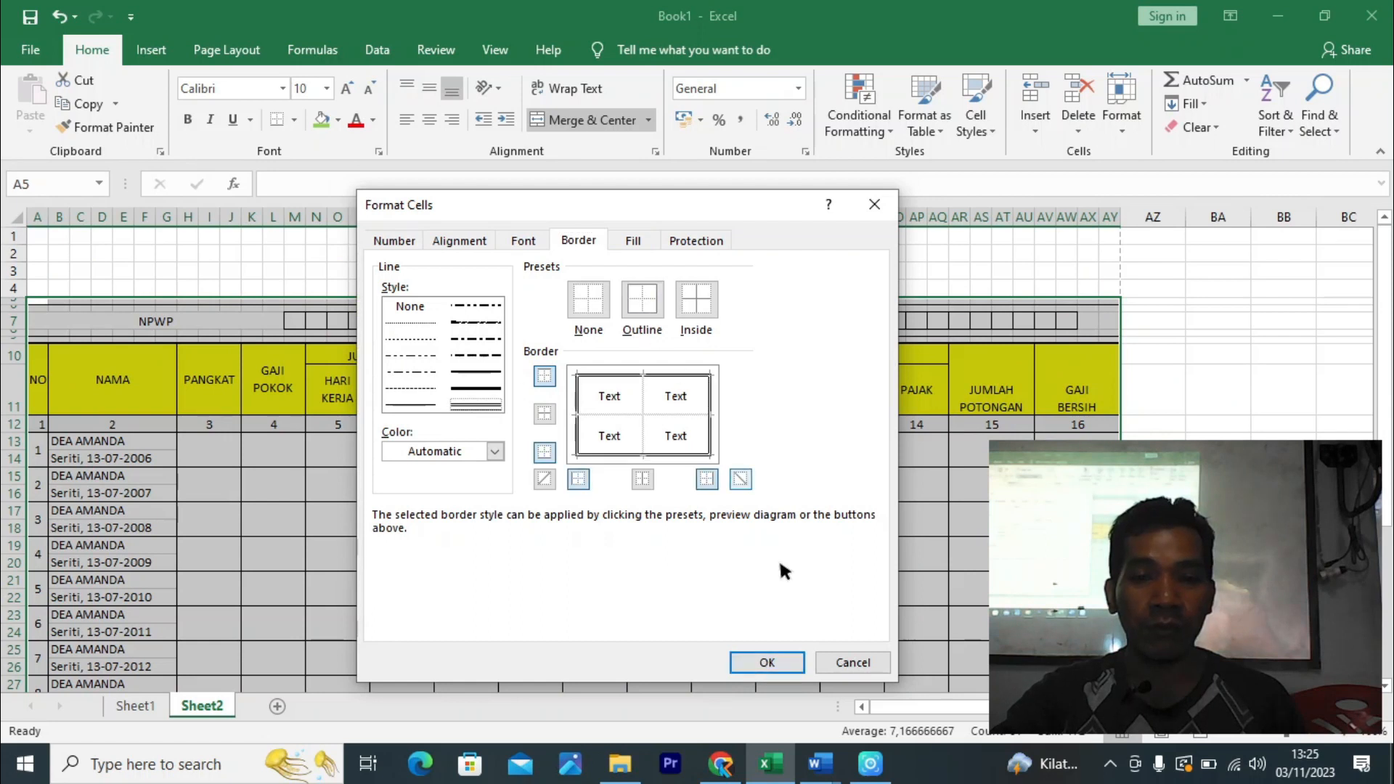
{"action": "left_click", "coordinate": [767, 662]}
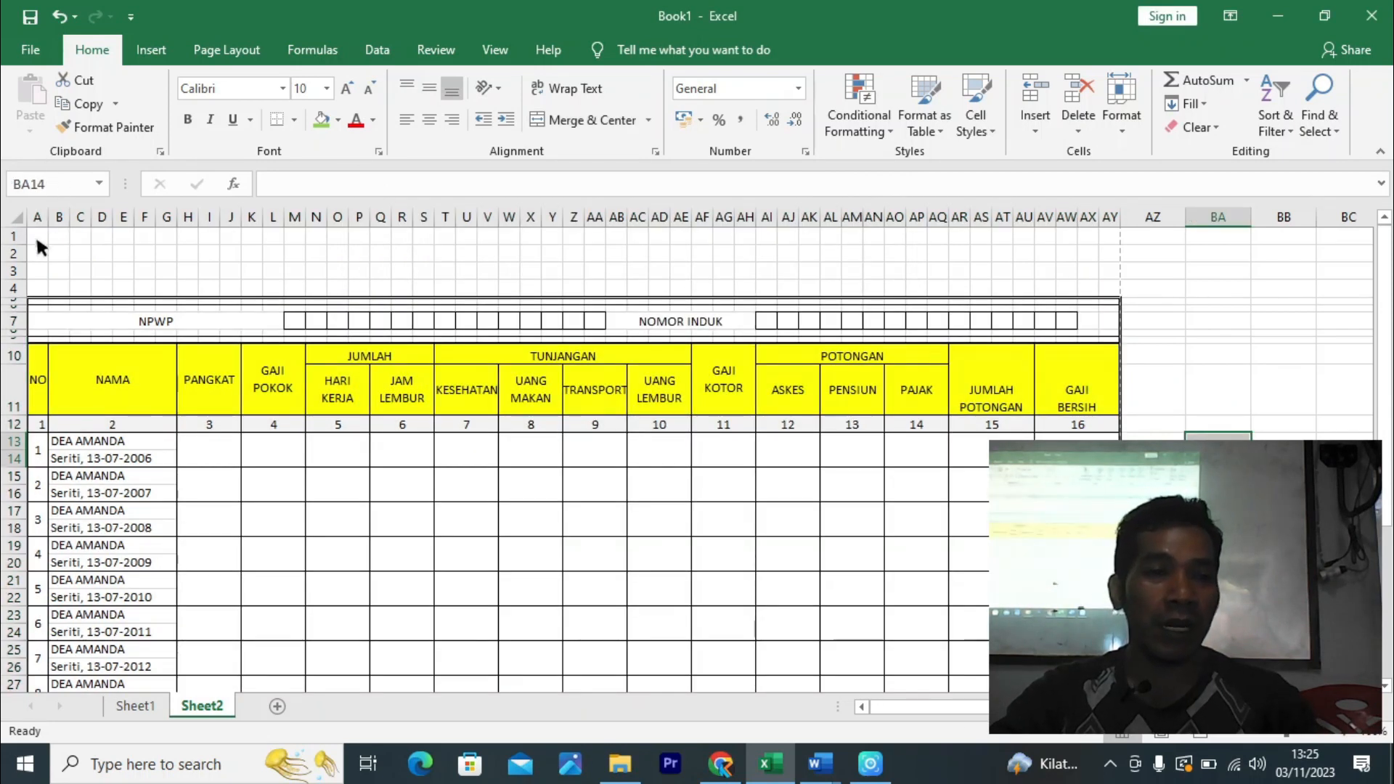
- Merge row 1 across columns A to AY and copy the merge down through row 4
{"action": "left_click_drag", "start_coordinate": [37, 241], "coordinate": [1111, 240]}
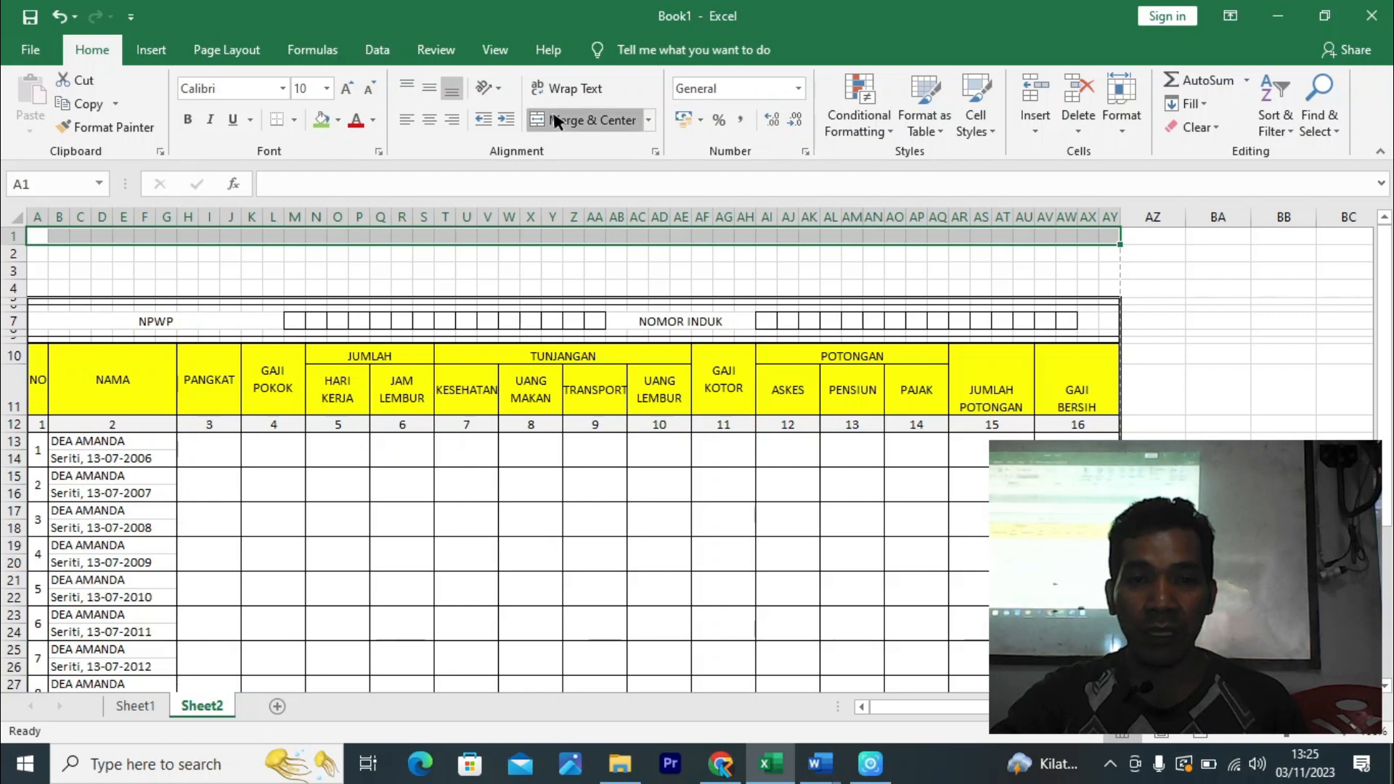
{"action": "left_click", "coordinate": [580, 119]}
{"action": "left_click_drag", "start_coordinate": [1117, 241], "coordinate": [1123, 283]}
{"action": "left_click", "coordinate": [1230, 319]}
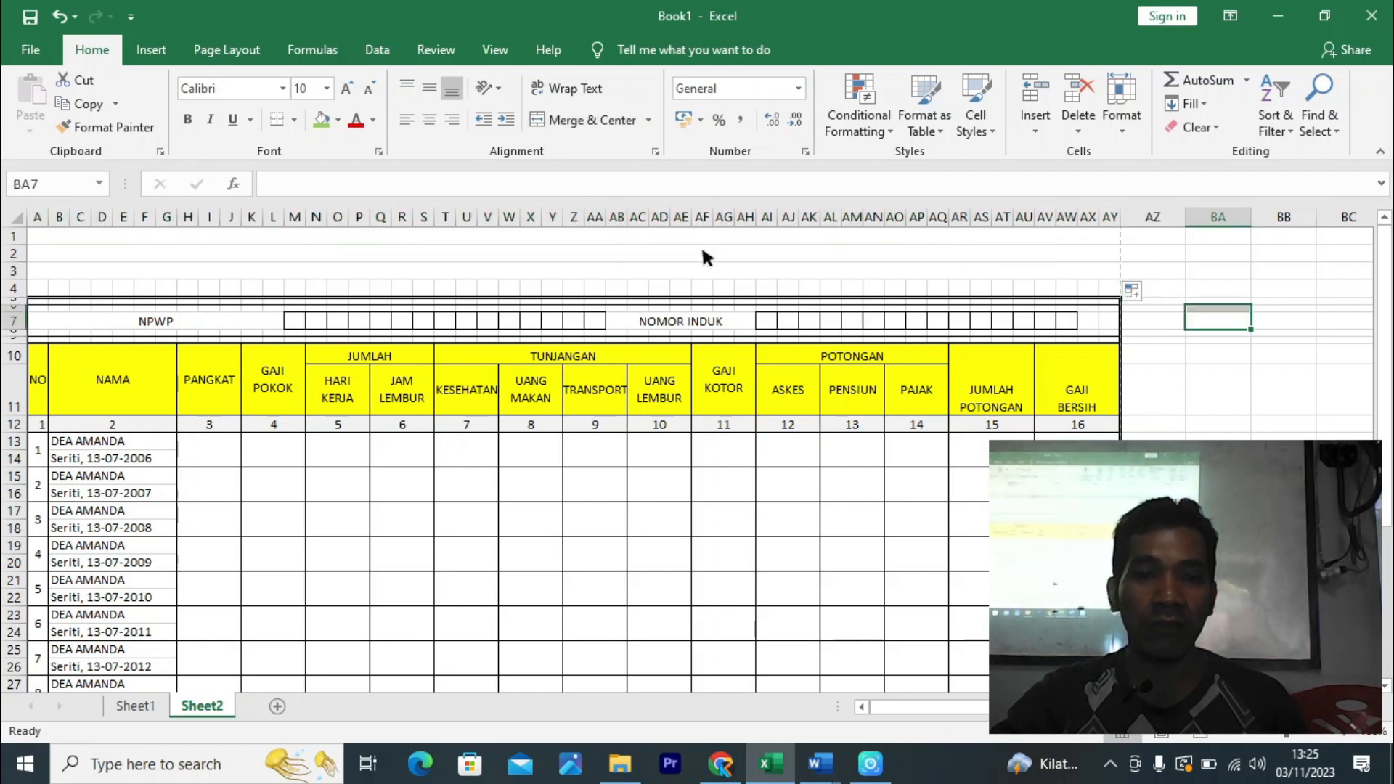
{"action": "left_click", "coordinate": [1218, 545]}
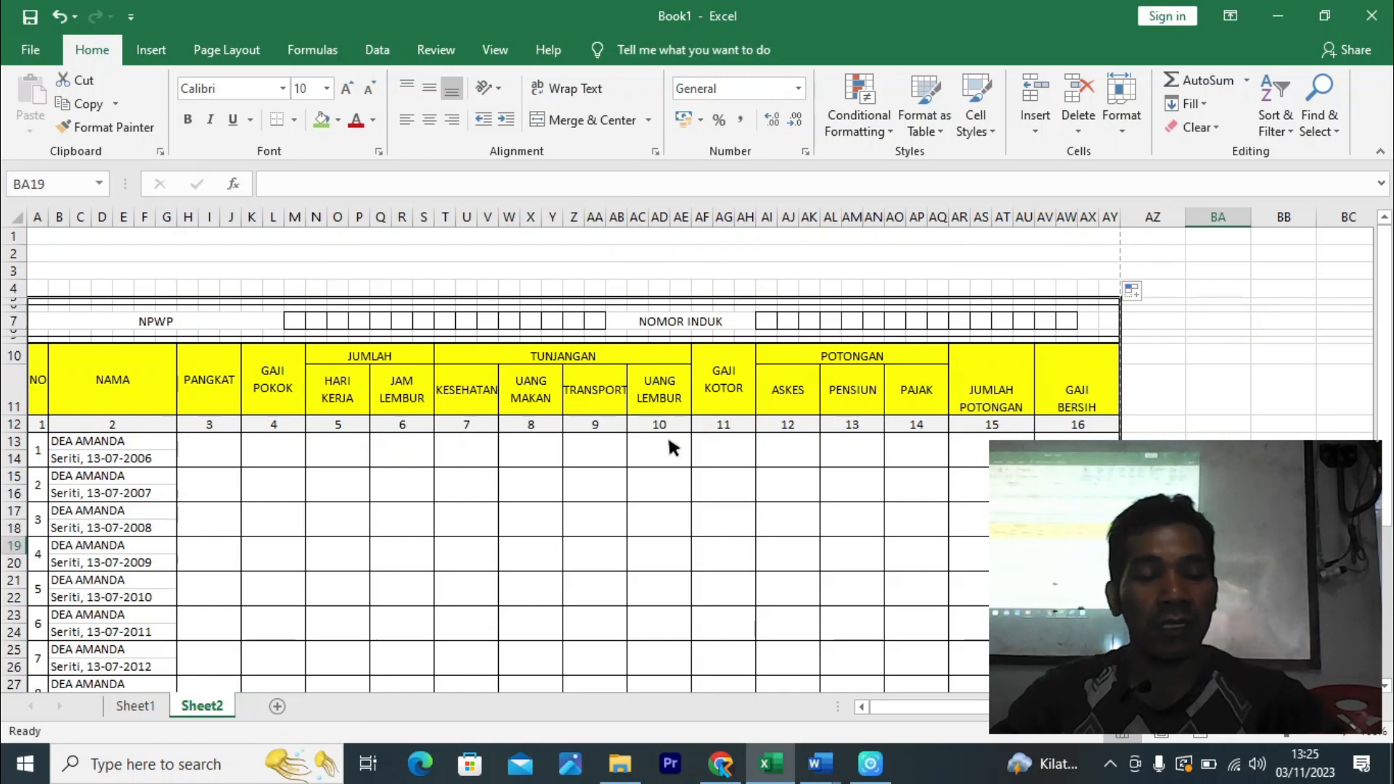
{"action": "key", "text": "ctrl+p"}
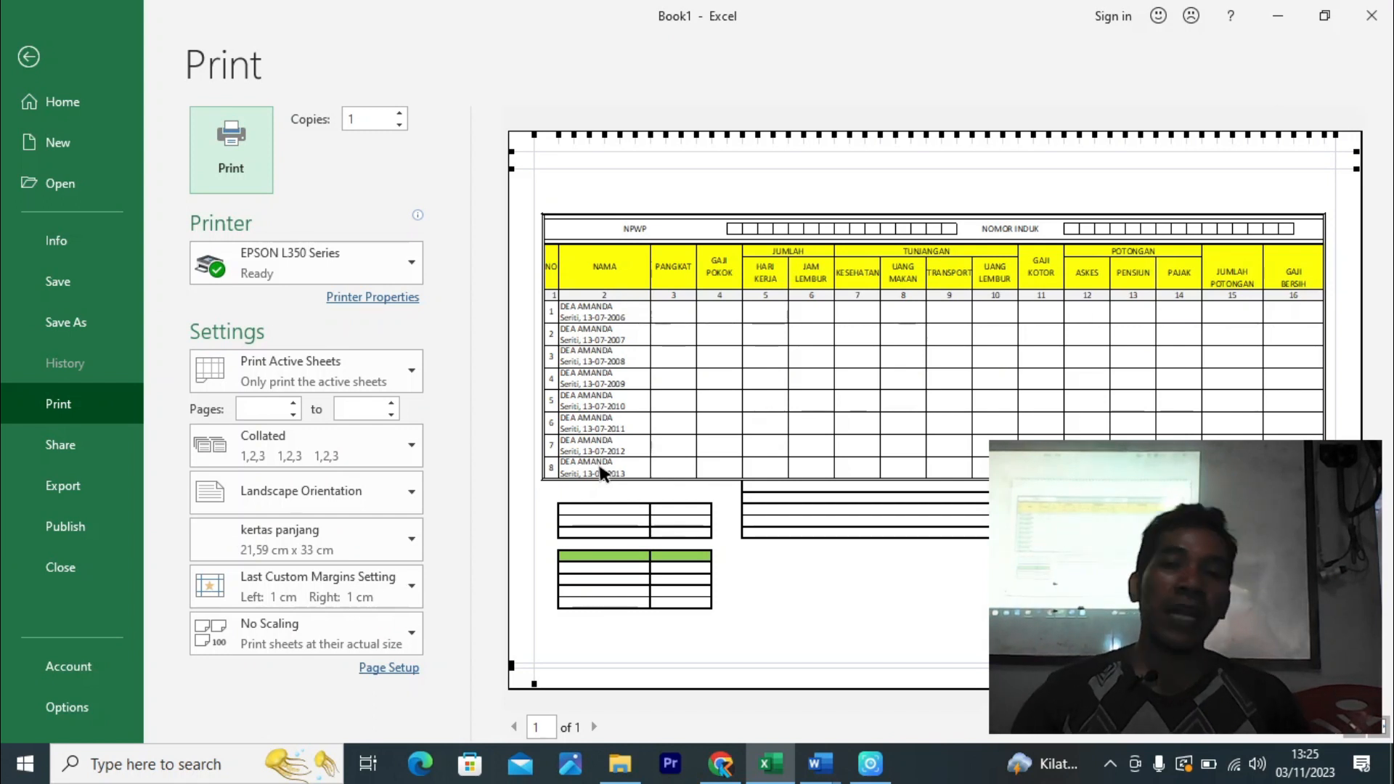
{"action": "left_click", "coordinate": [27, 58]}
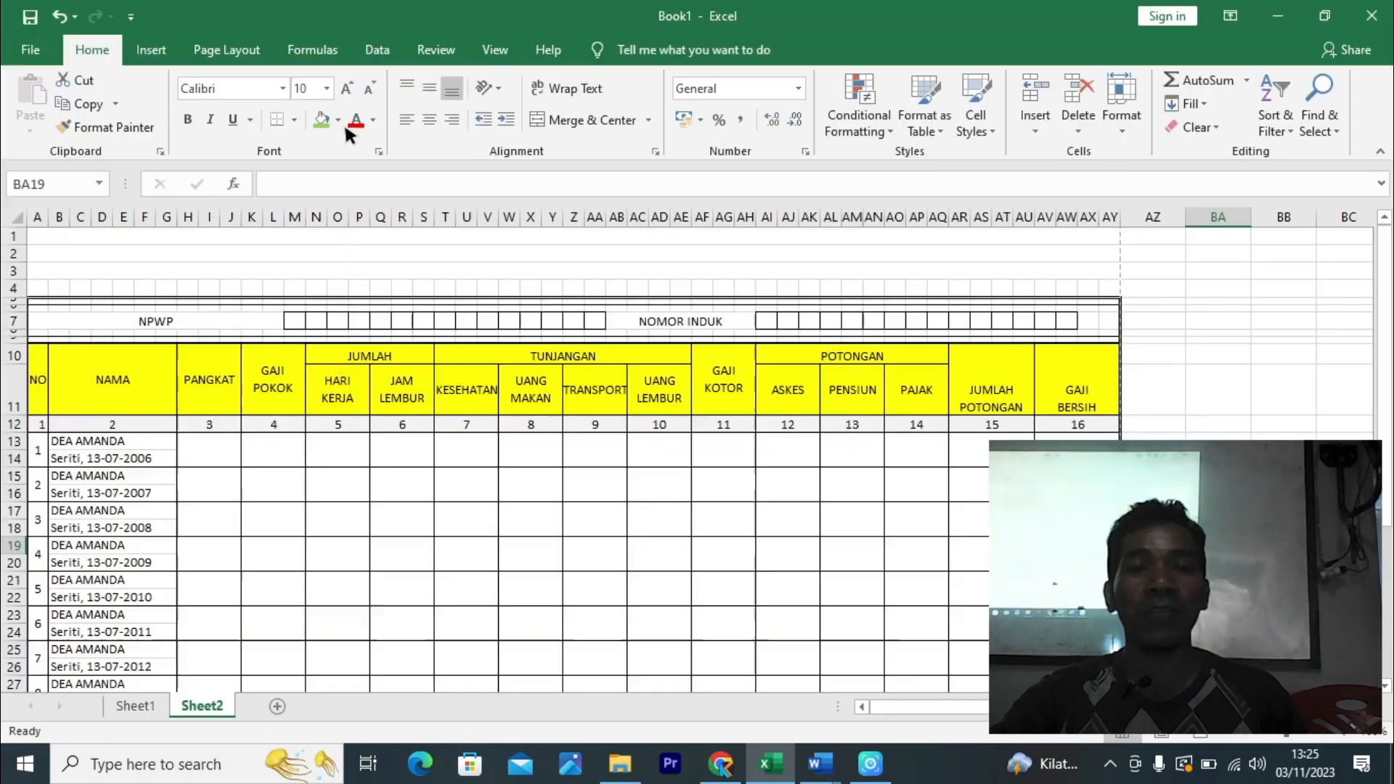
{"action": "scroll", "coordinate": [1053, 392], "scroll_direction": "down", "scroll_amount": 5}
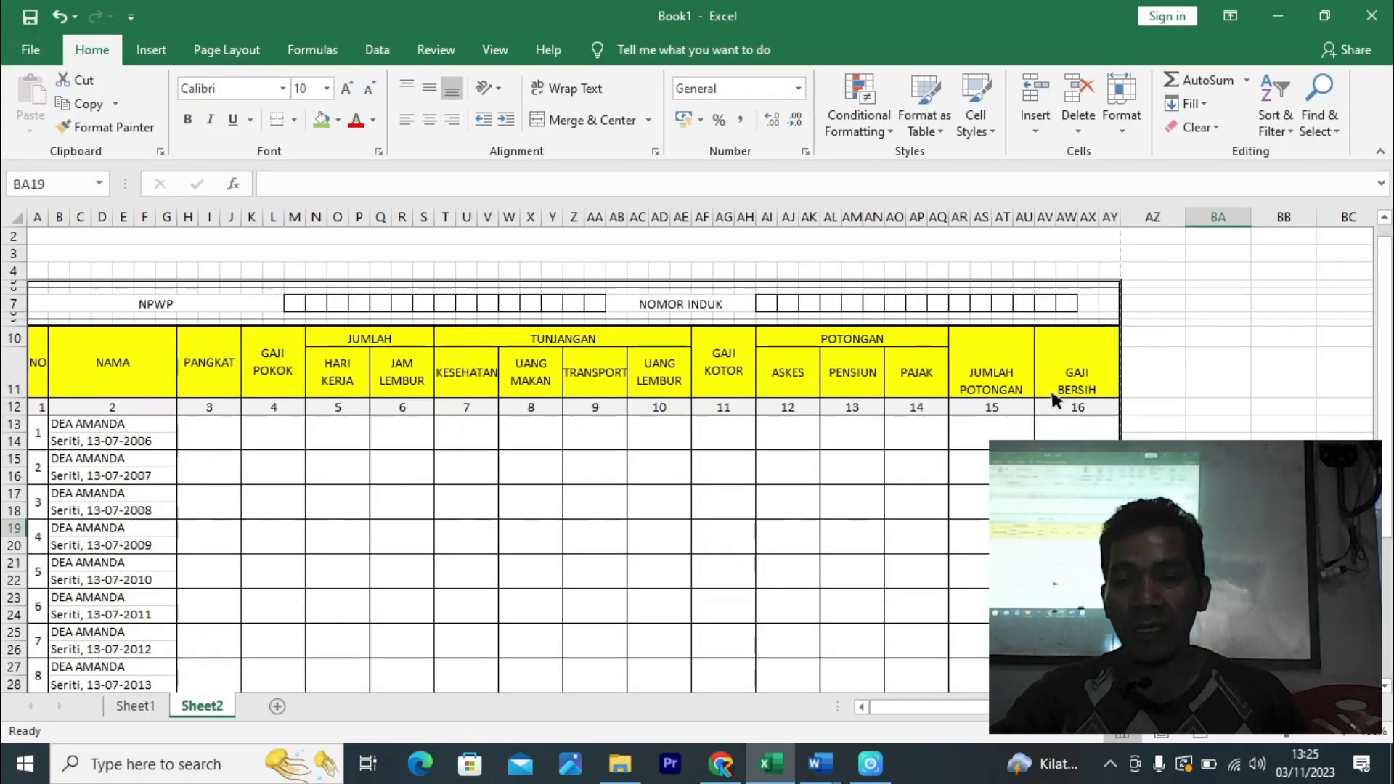
{"action": "scroll", "coordinate": [686, 460], "scroll_direction": "up", "scroll_amount": 3}
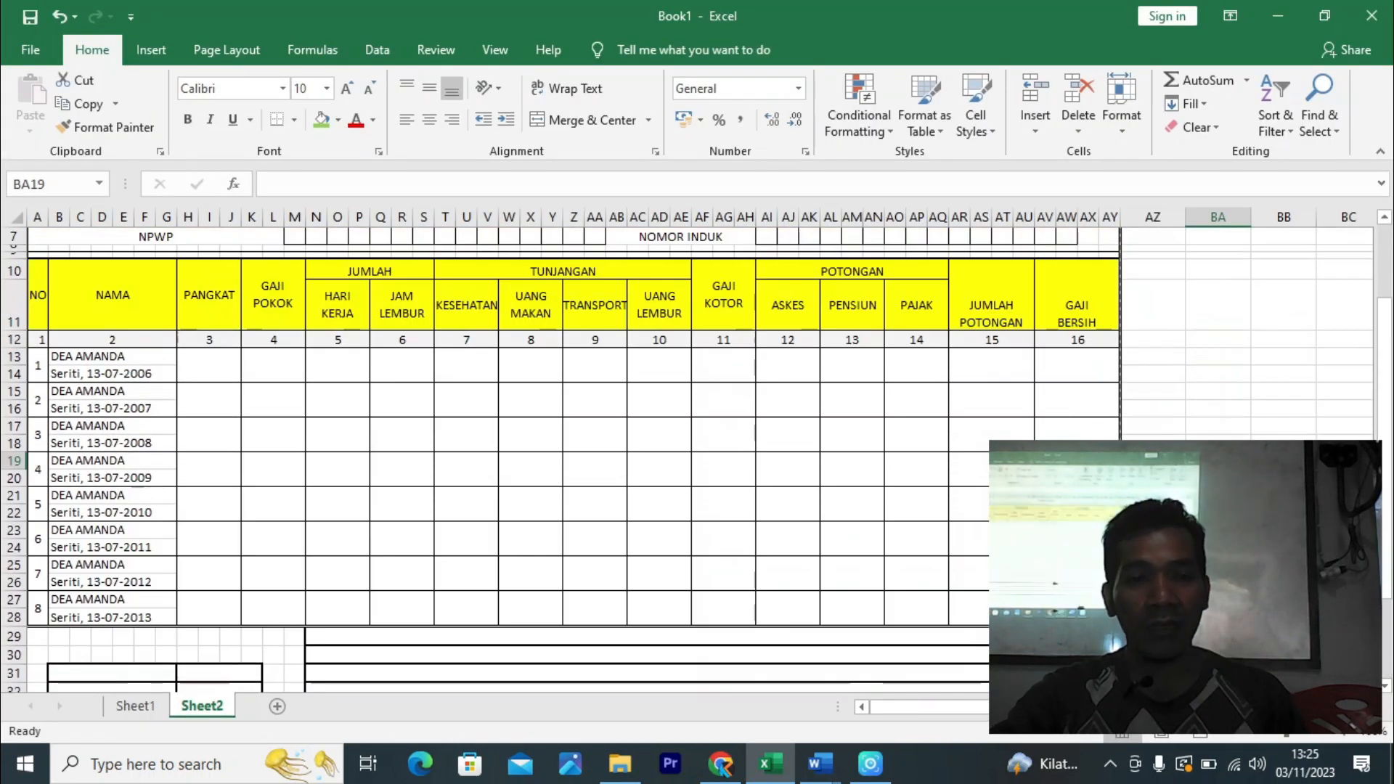
{"action": "scroll", "coordinate": [686, 460], "scroll_direction": "down", "scroll_amount": 4}
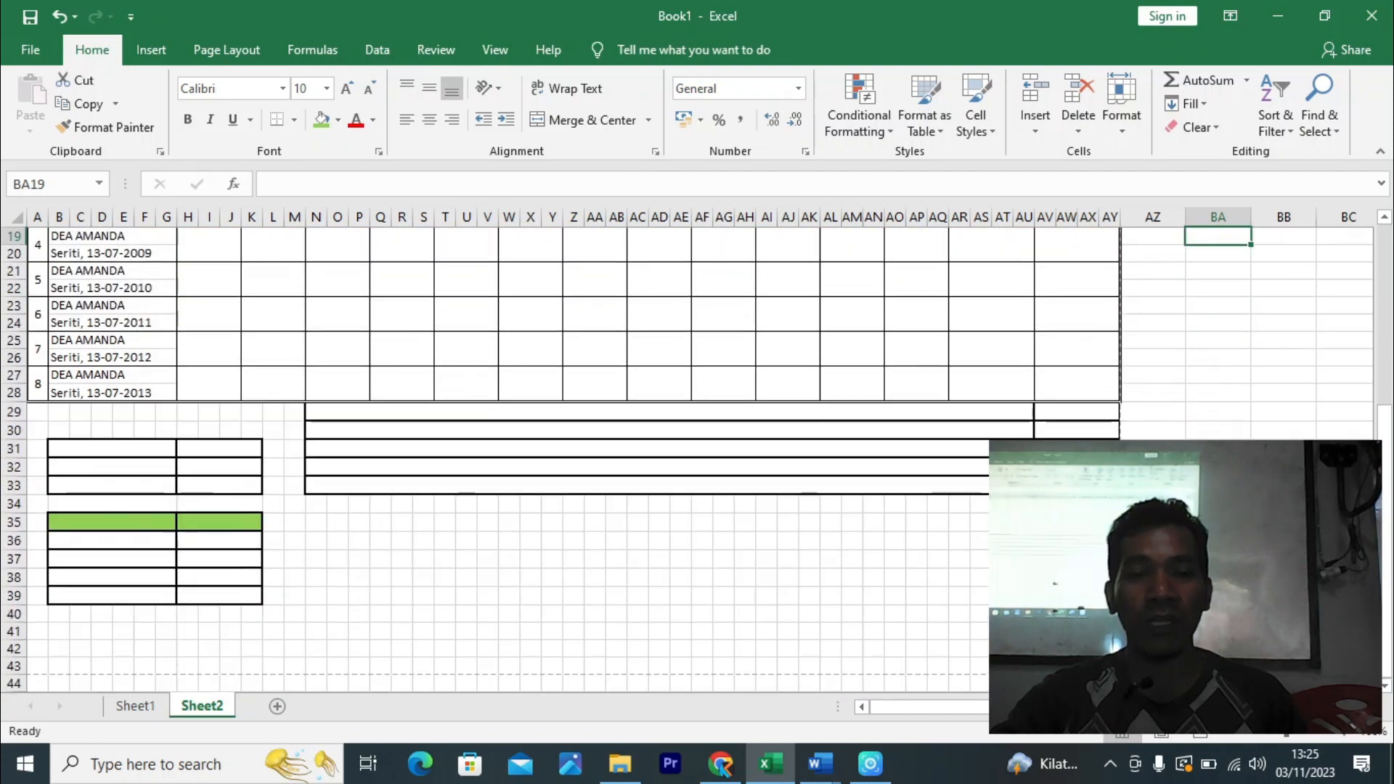
{"action": "scroll", "coordinate": [687, 461], "scroll_direction": "up", "scroll_amount": 2}
{"action": "scroll", "coordinate": [686, 460], "scroll_direction": "up", "scroll_amount": 1}
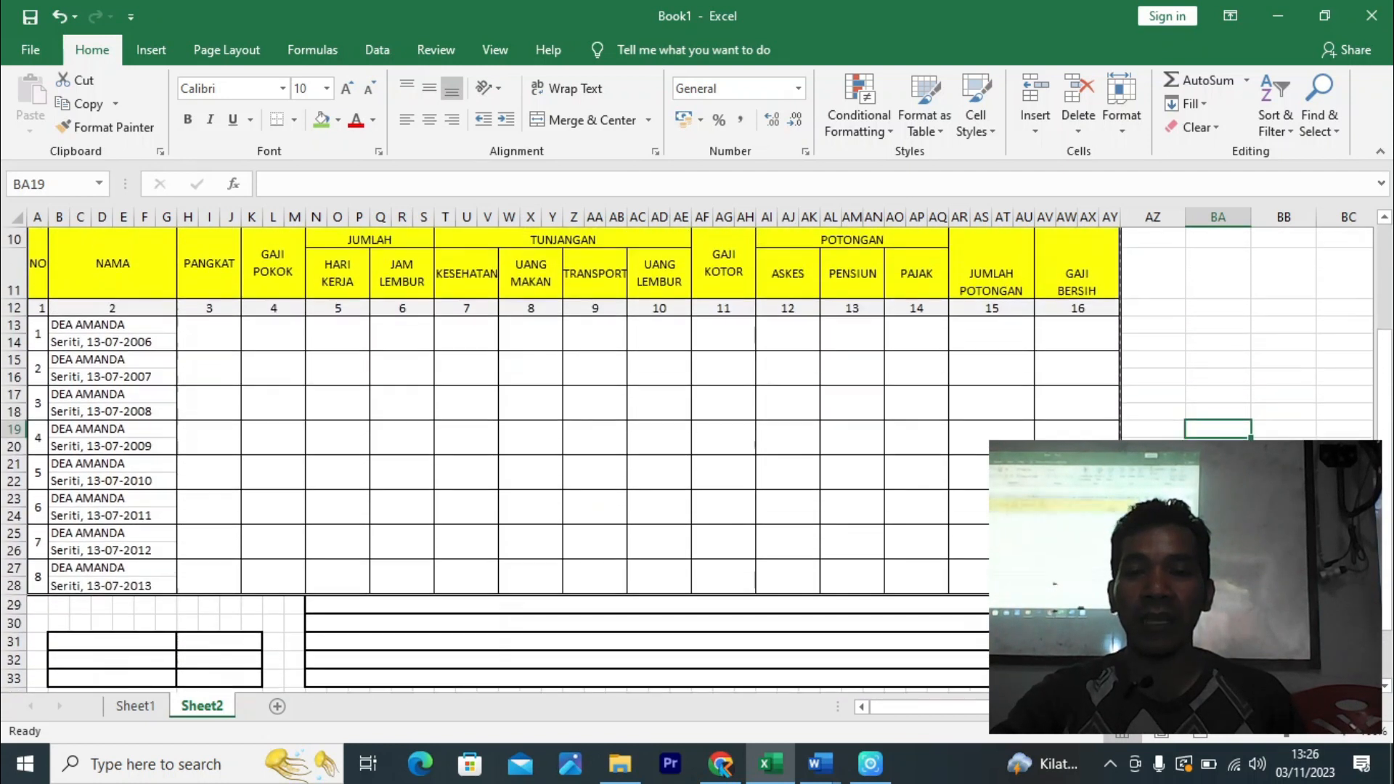